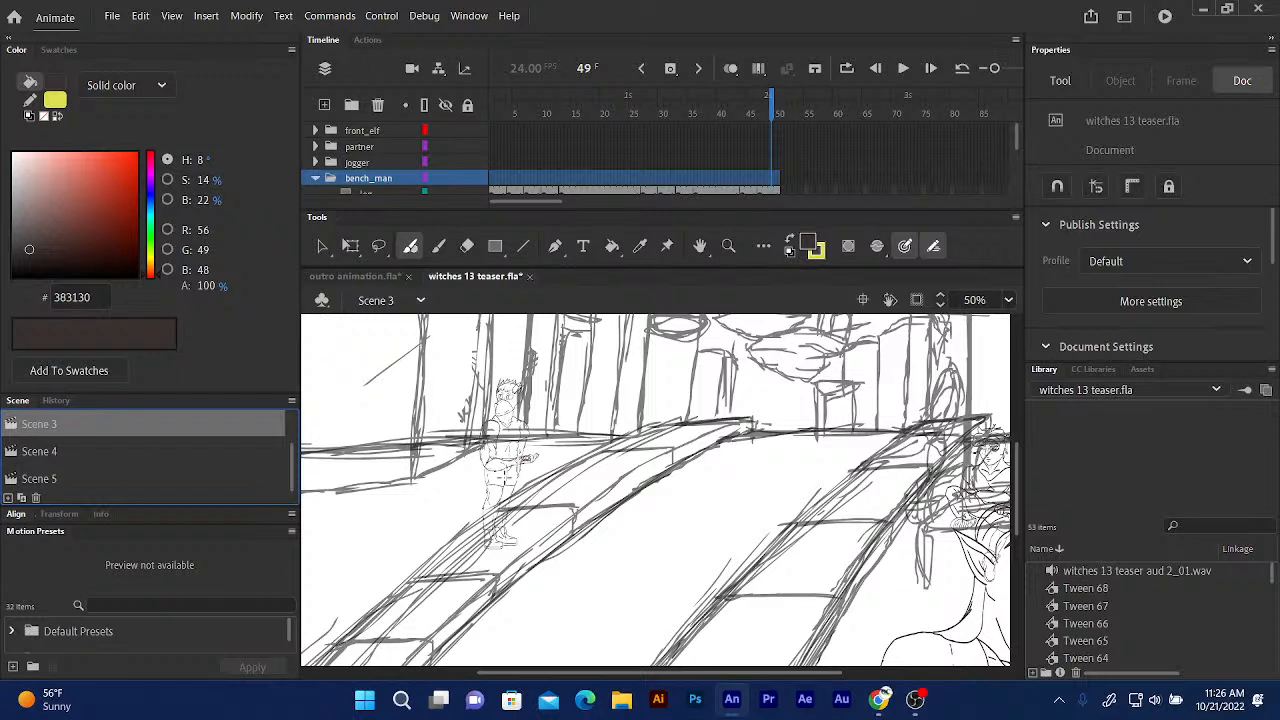
# Expand the wolf_man layer folder in the Scene 3 timeline, below the bench_man layers.
pyautogui.moveTo(437, 550)
pyautogui.mouseDown()
pyautogui.moveTo(453, 487)
pyautogui.moveTo(490, 475)
pyautogui.mouseUp()
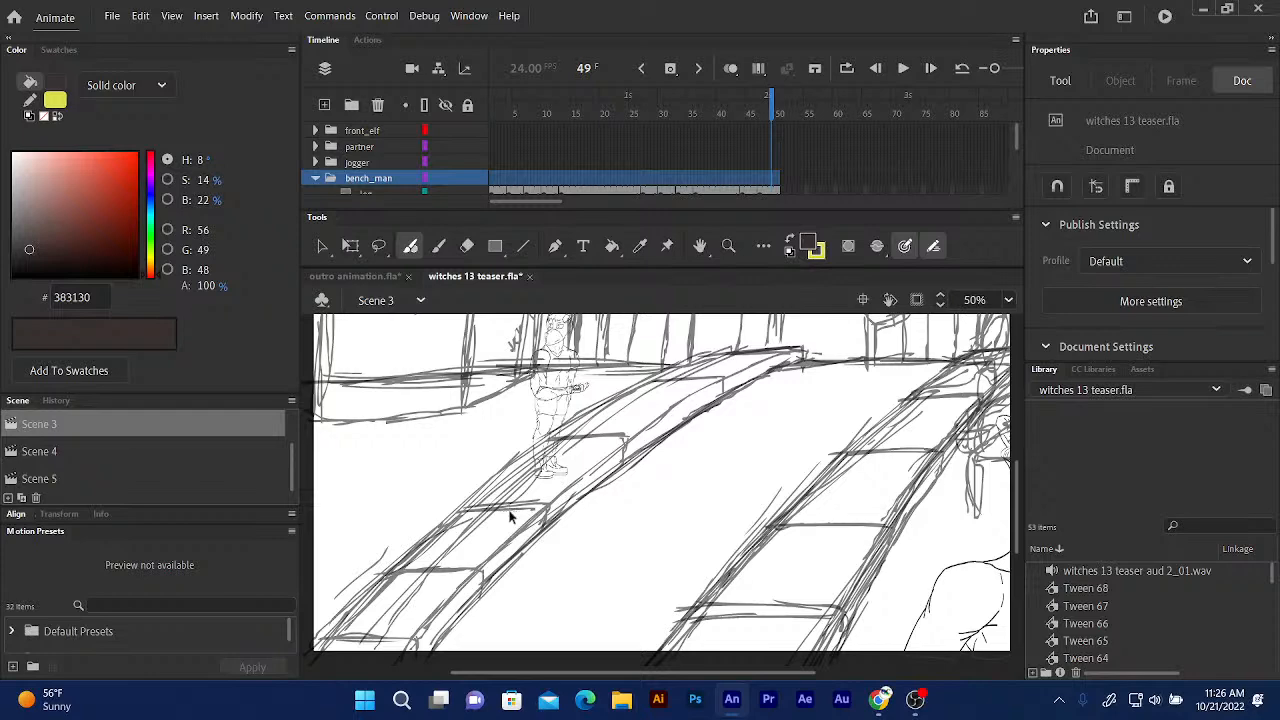
pyautogui.hotkey('ctrl', '=')
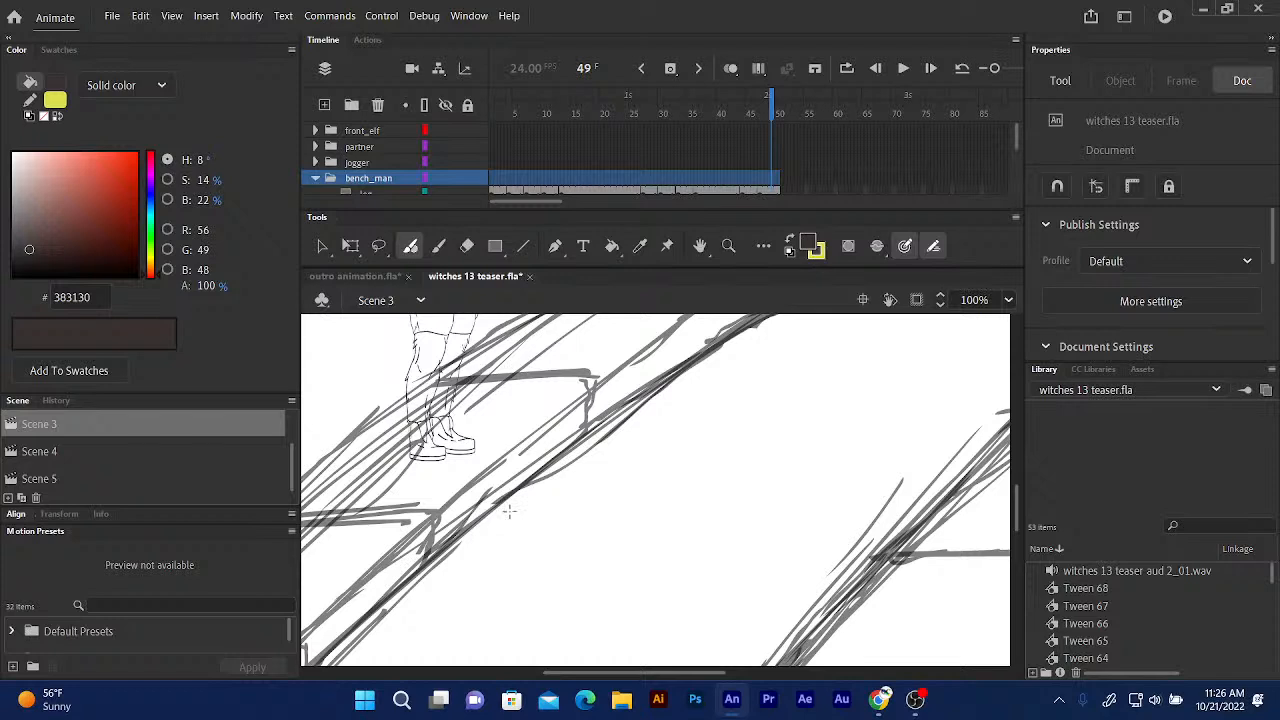
pyautogui.scroll(-1, 1014, 136)
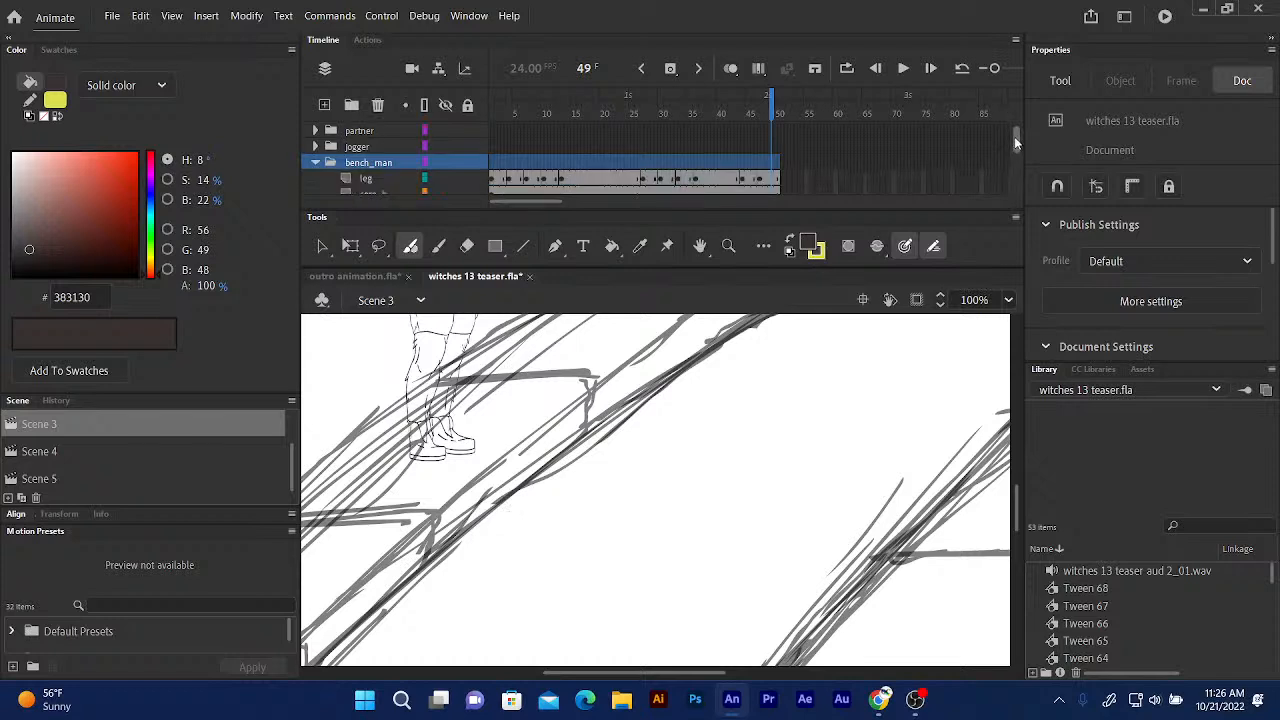
pyautogui.moveTo(1014, 136); pyautogui.dragTo(1018, 146)
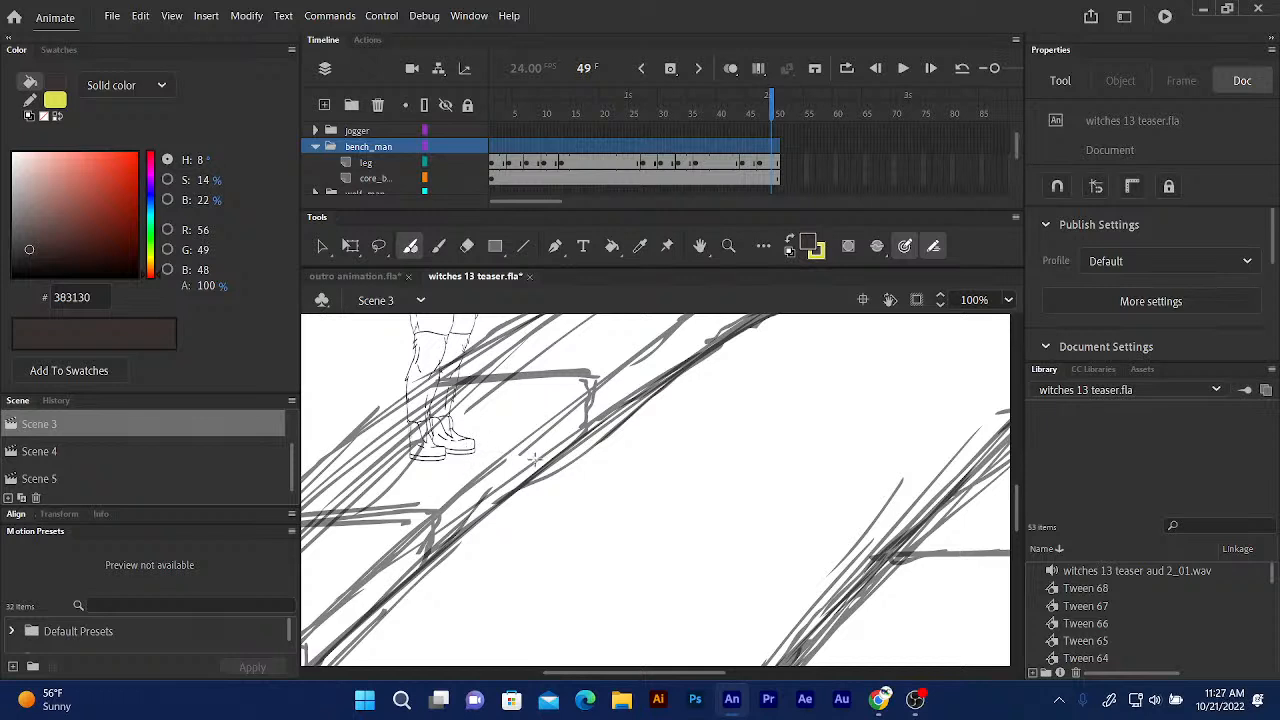
pyautogui.moveTo(715, 475); pyautogui.dragTo(662, 454)
pyautogui.moveTo(786, 472)
pyautogui.mouseDown()
pyautogui.moveTo(657, 520)
pyautogui.moveTo(555, 511)
pyautogui.moveTo(711, 491)
pyautogui.mouseUp()
pyautogui.moveTo(571, 491); pyautogui.dragTo(732, 483)
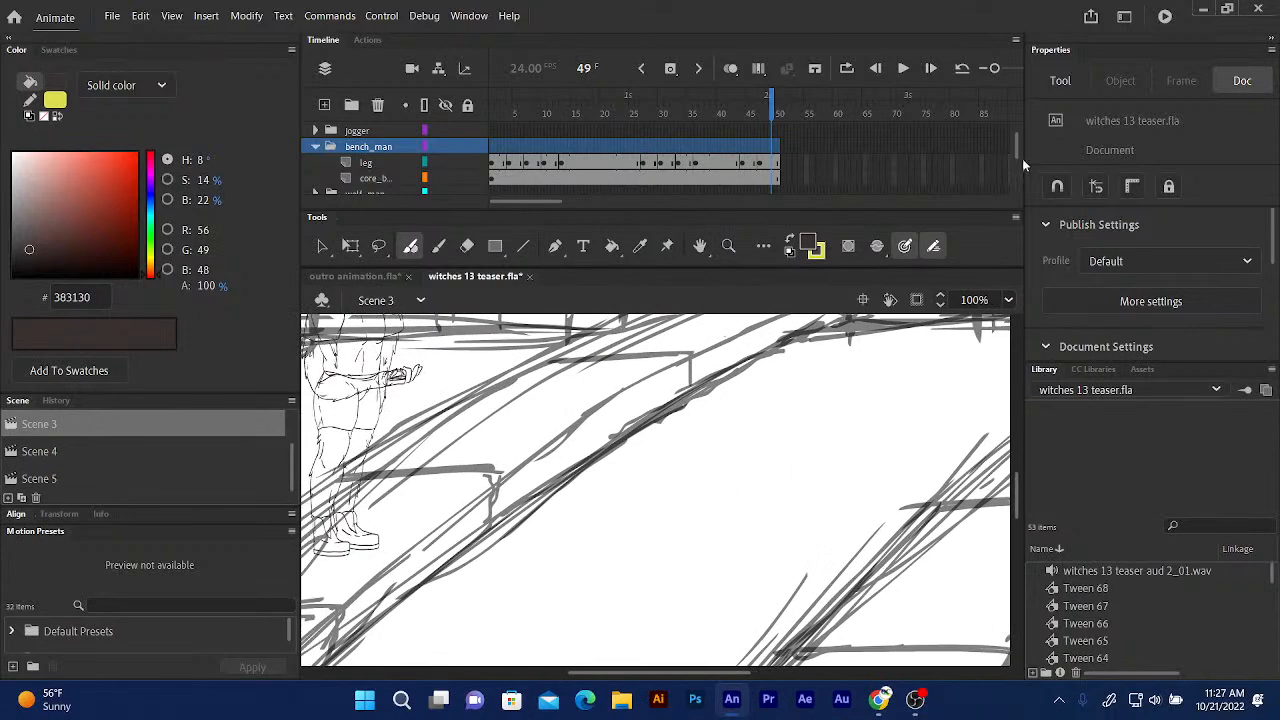
pyautogui.scroll(-1, 1013, 147)
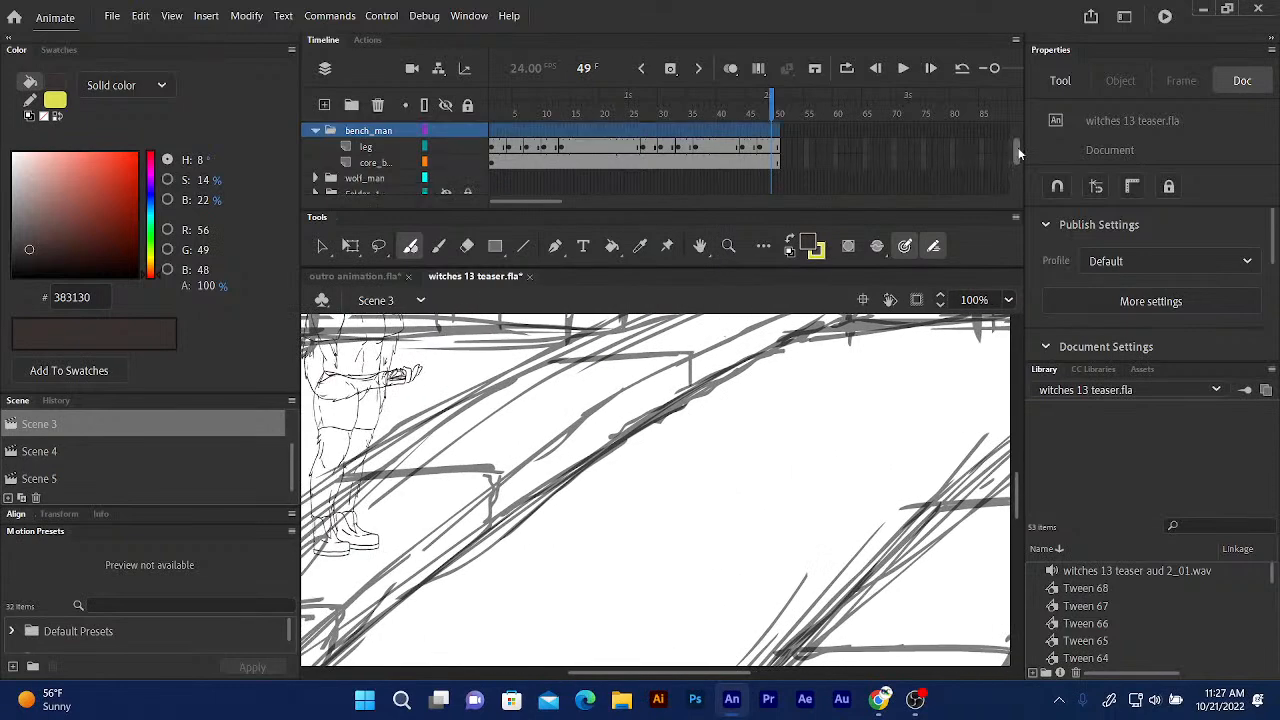
pyautogui.click(317, 180)
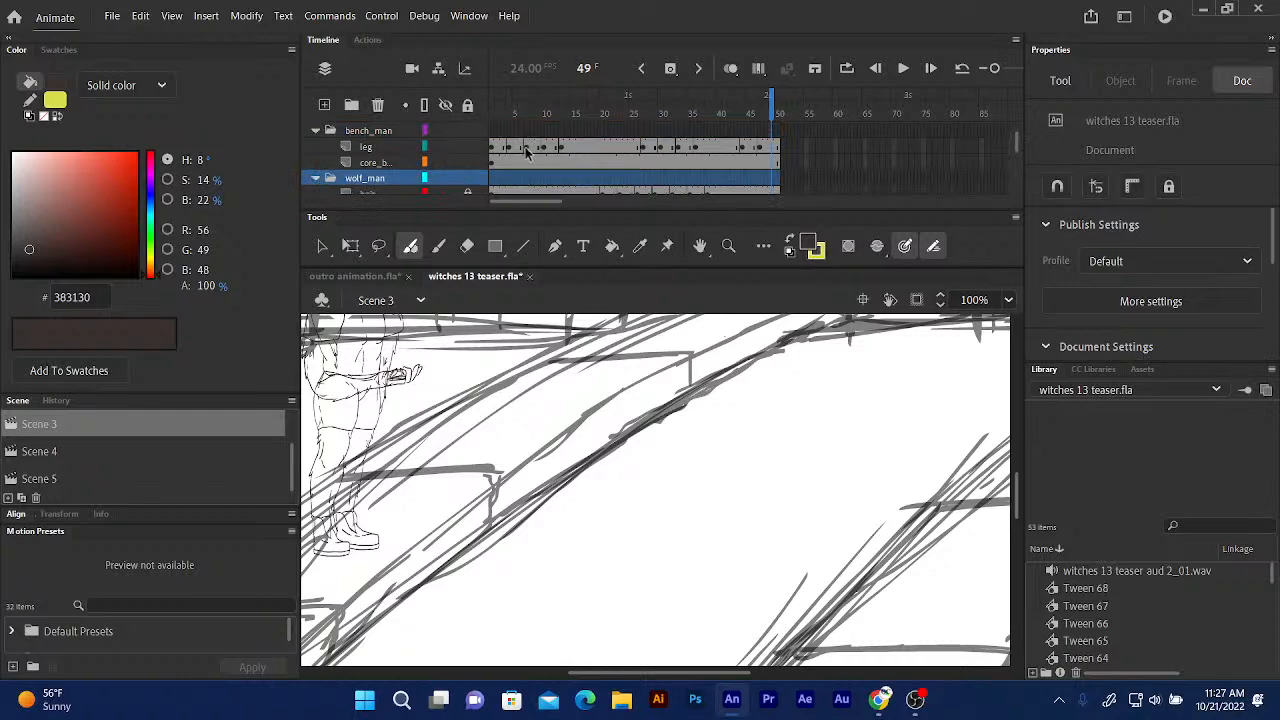
pyautogui.scroll(-2, 1014, 143)
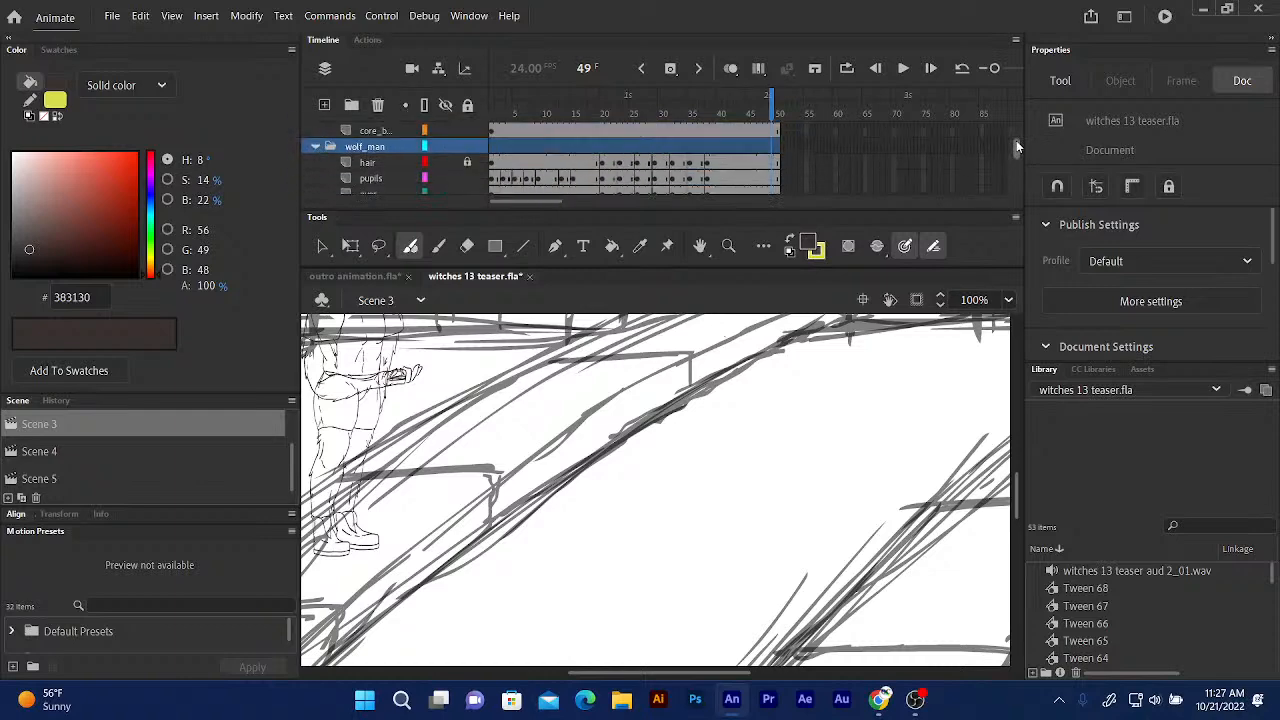
# Make the wolf man's body layer (name starting with wolf_c) the active layer and deselect its artwork.
pyautogui.moveTo(477, 504)
pyautogui.mouseDown()
pyautogui.moveTo(656, 532)
pyautogui.moveTo(630, 545)
pyautogui.moveTo(643, 588)
pyautogui.mouseUp()
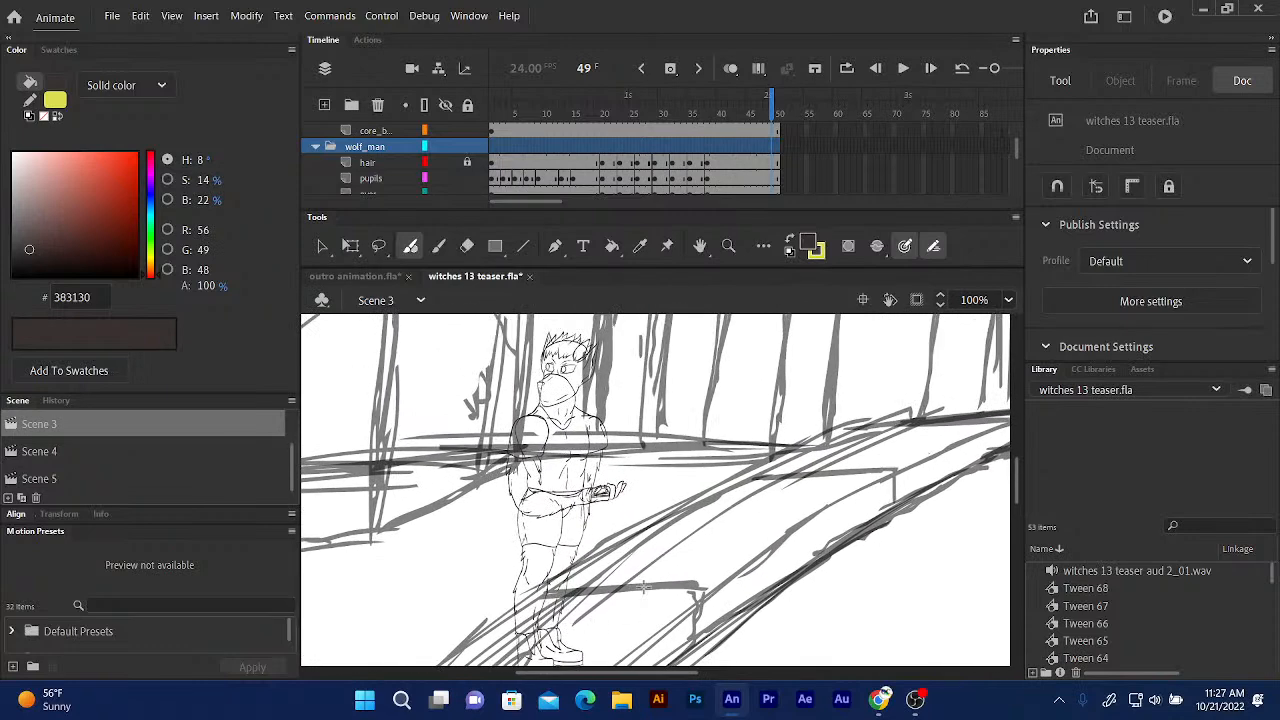
pyautogui.moveTo(1014, 144); pyautogui.dragTo(1012, 157)
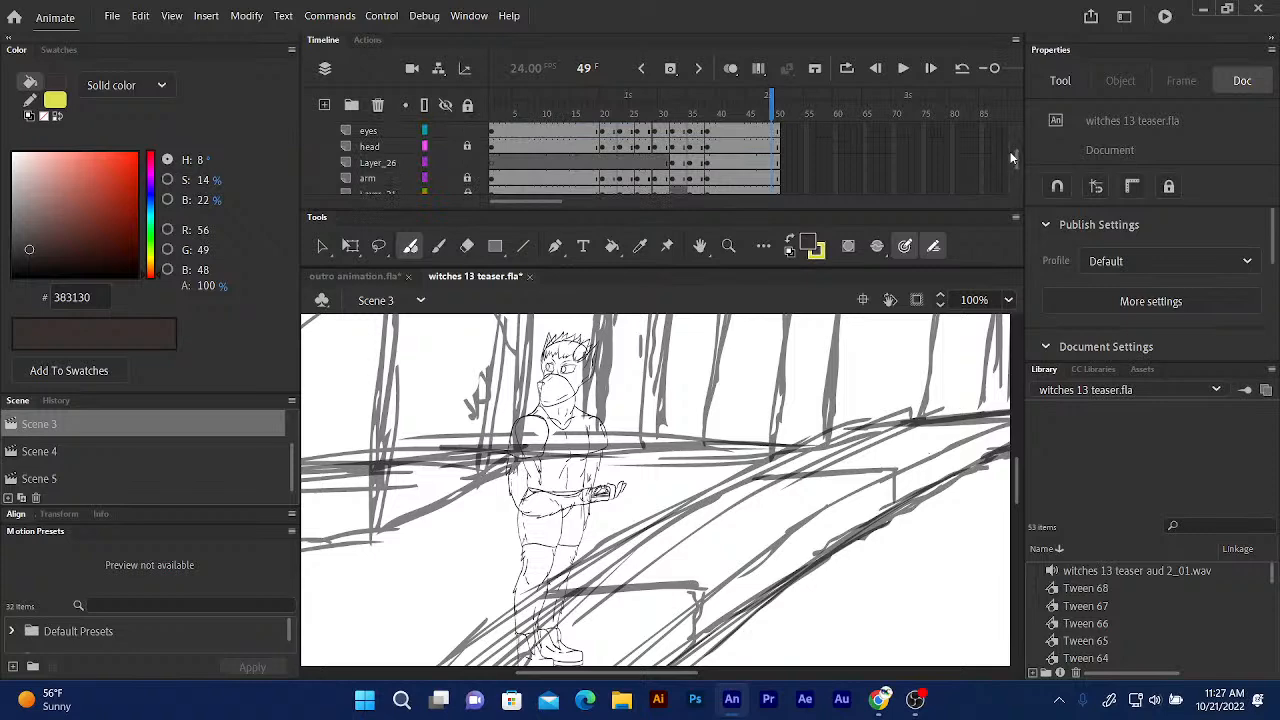
pyautogui.moveTo(651, 450); pyautogui.dragTo(728, 458)
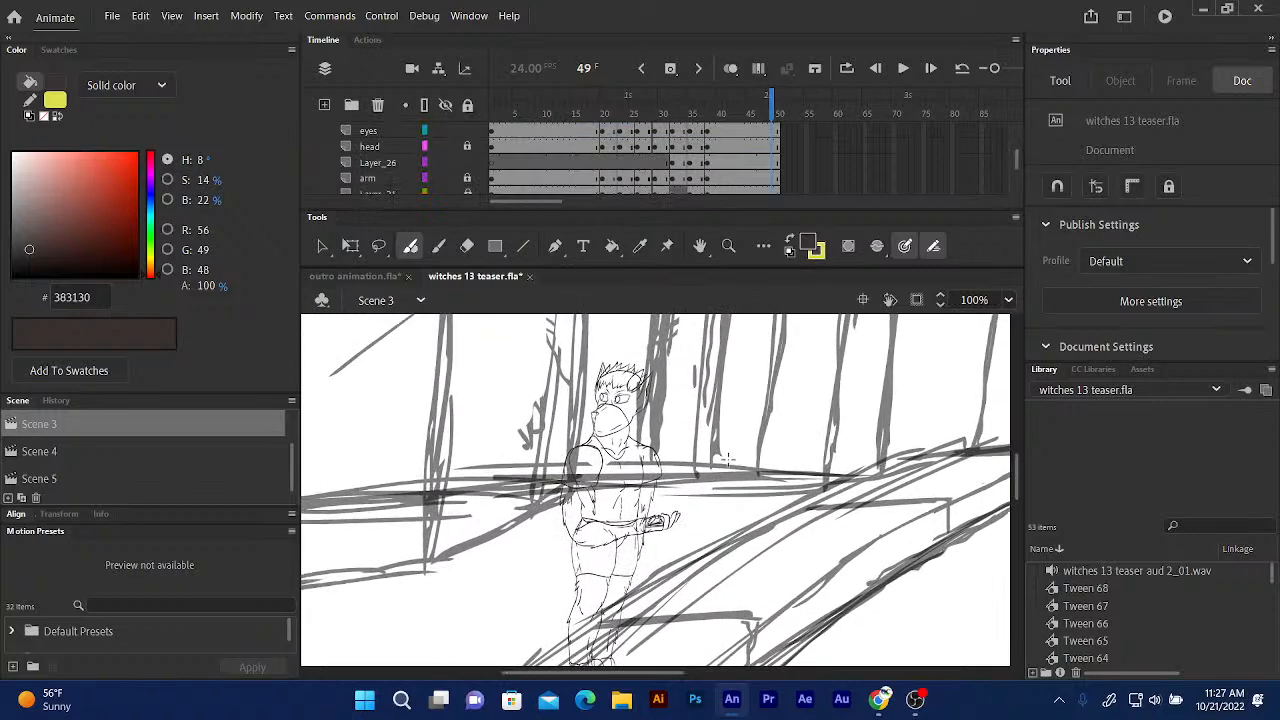
pyautogui.moveTo(1017, 164); pyautogui.dragTo(1014, 158)
pyautogui.scroll(-3, 1013, 157)
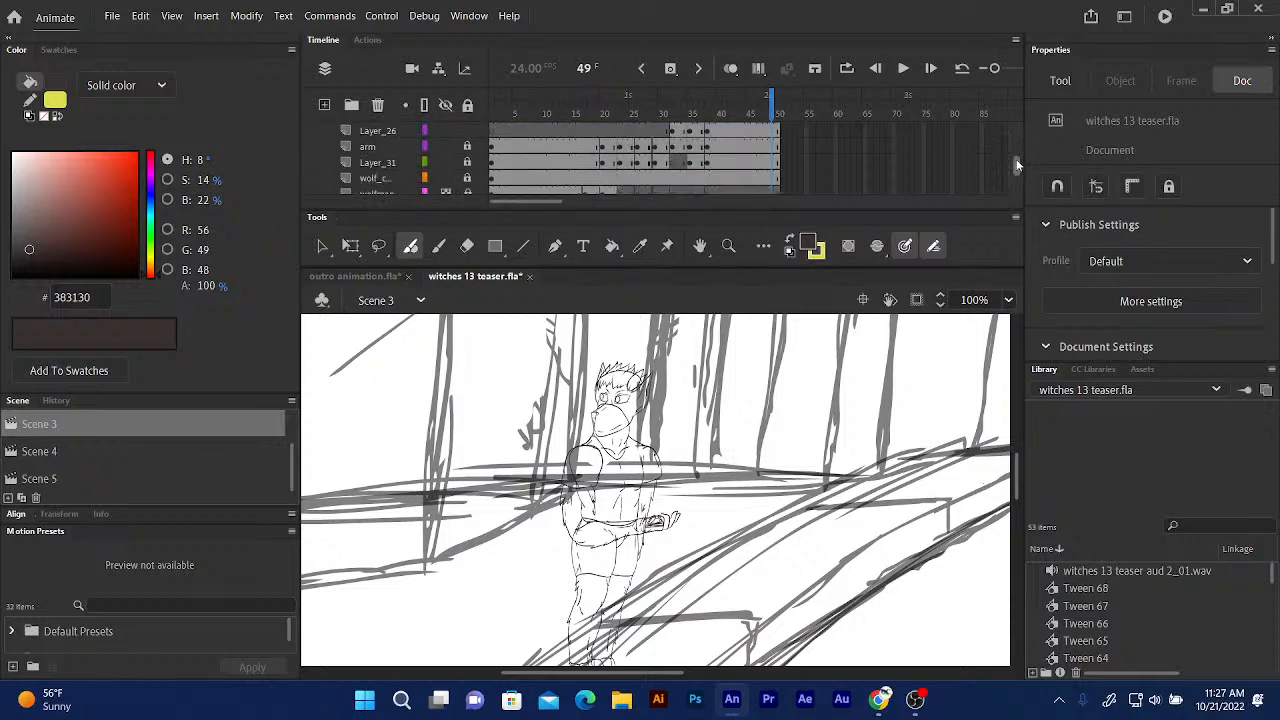
pyautogui.click(402, 179)
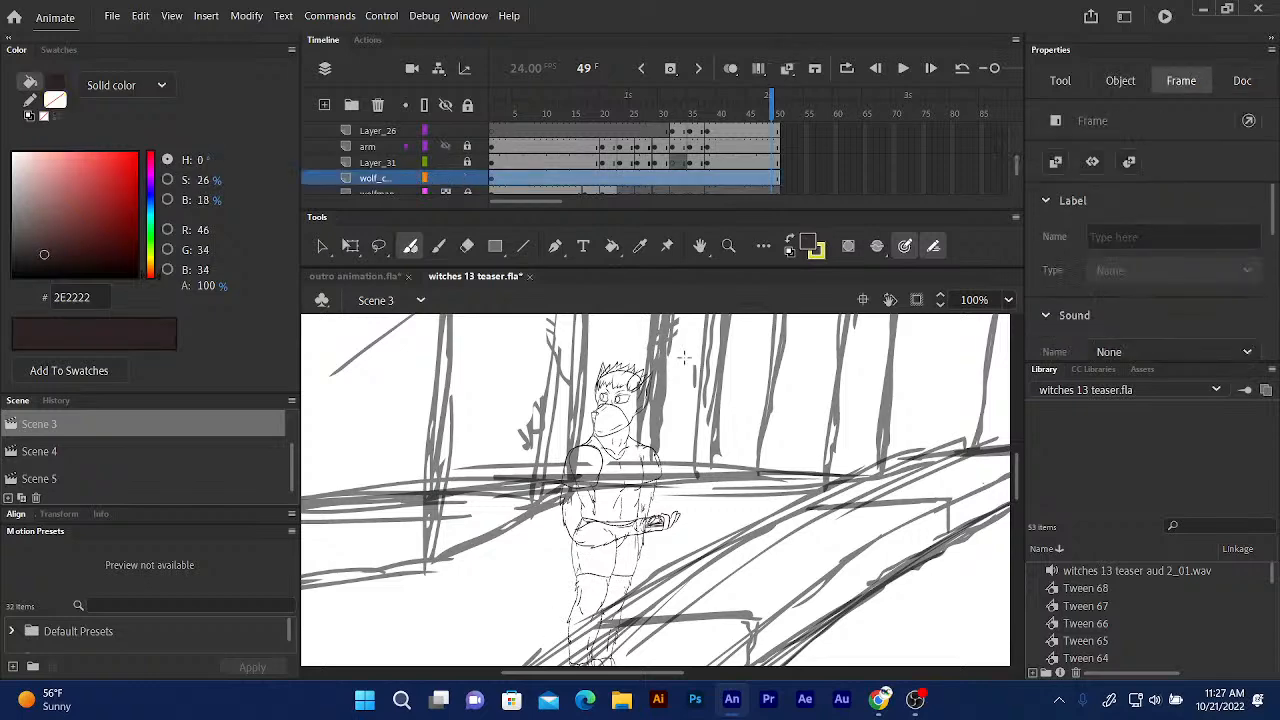
pyautogui.moveTo(678, 337); pyautogui.dragTo(688, 323)
pyautogui.scroll(-3, 683, 355)
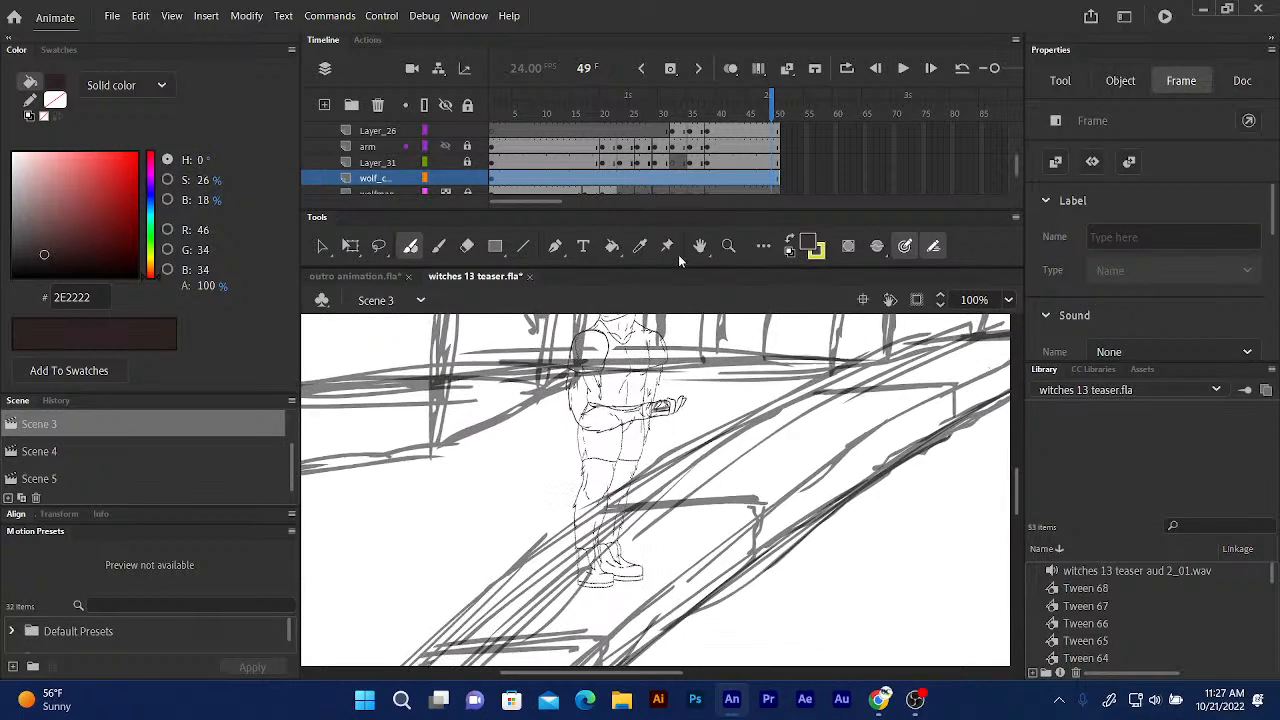
pyautogui.click(350, 246)
pyautogui.click(485, 425)
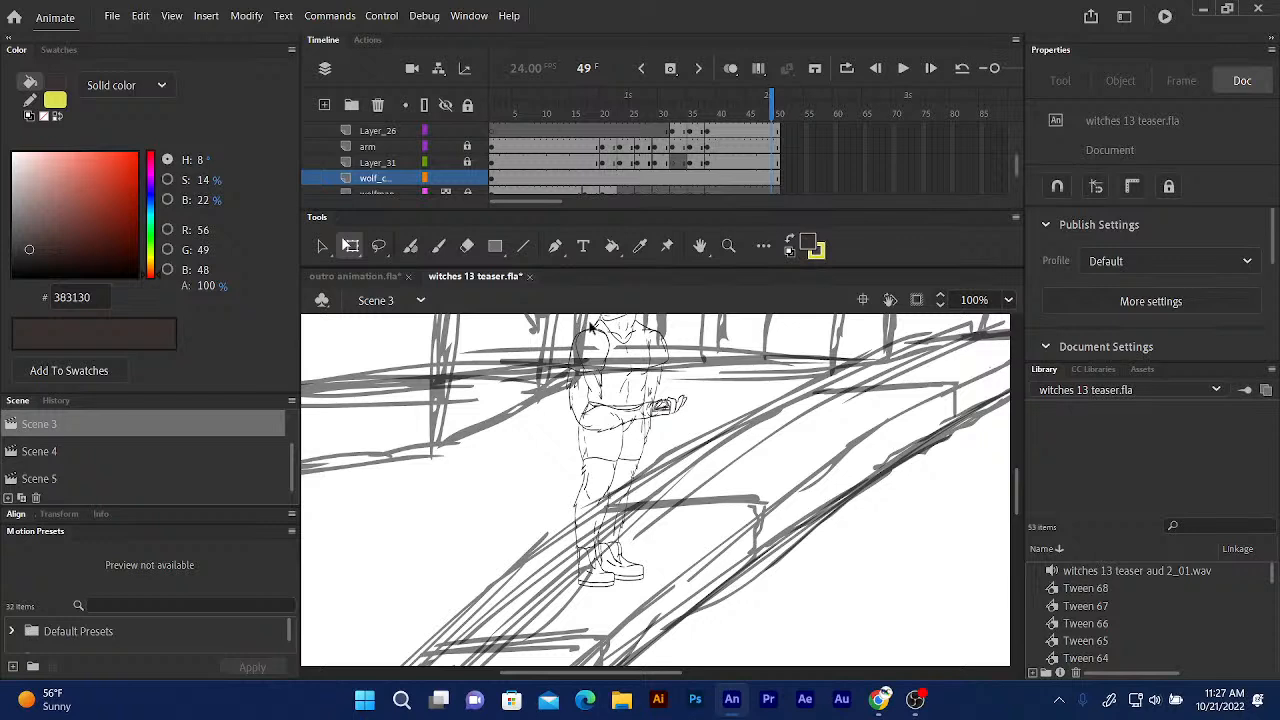
# Swap the fill and stroke colours, and set the fill to brown 544037.
pyautogui.click(789, 239)
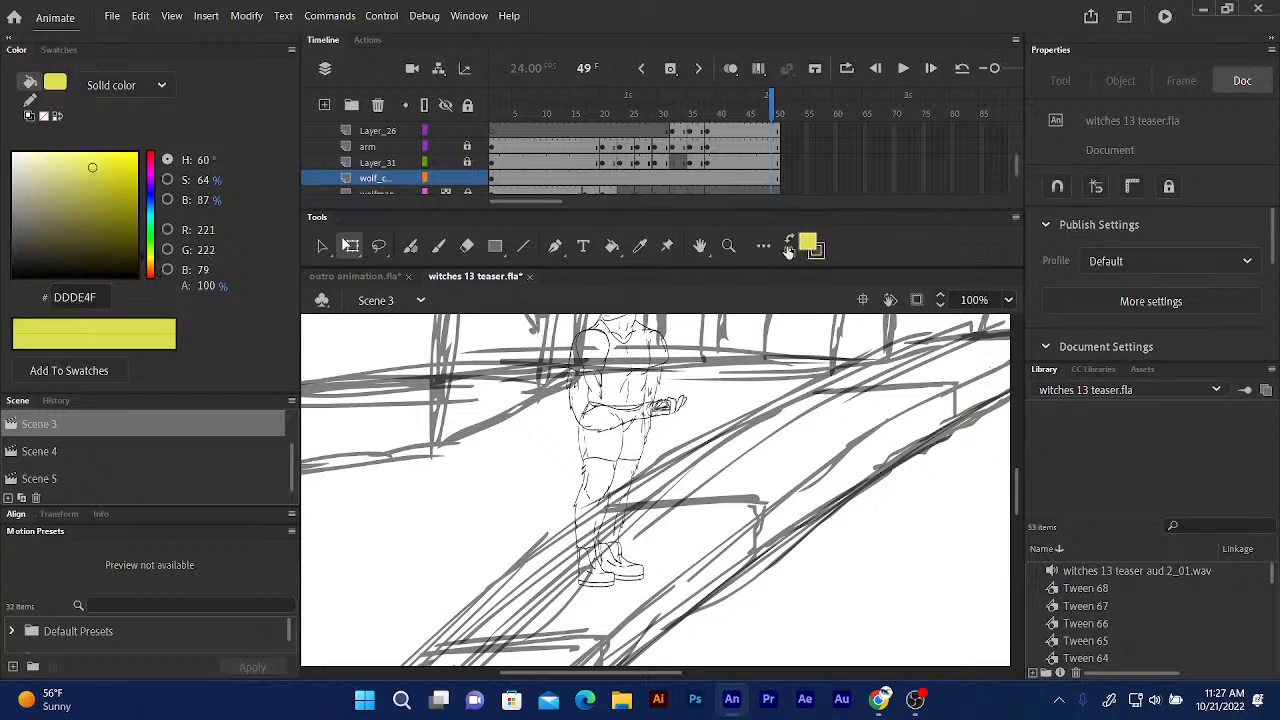
pyautogui.click(806, 243)
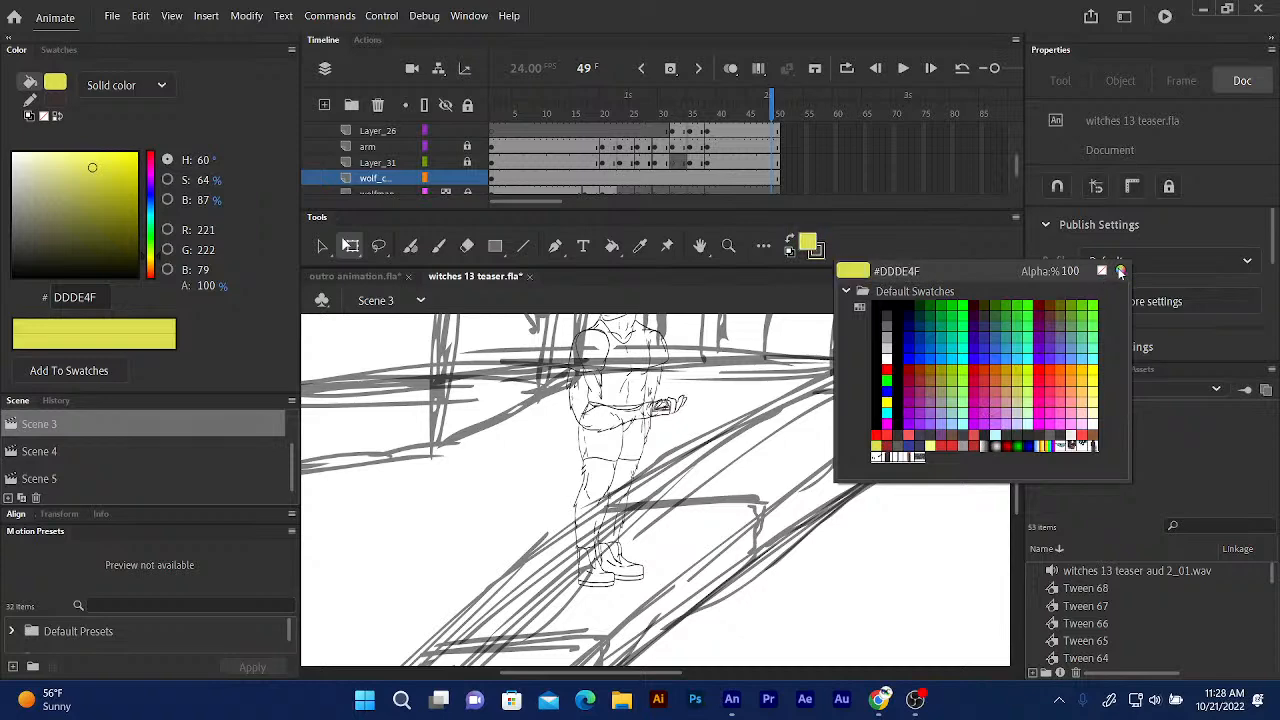
pyautogui.click(1120, 271)
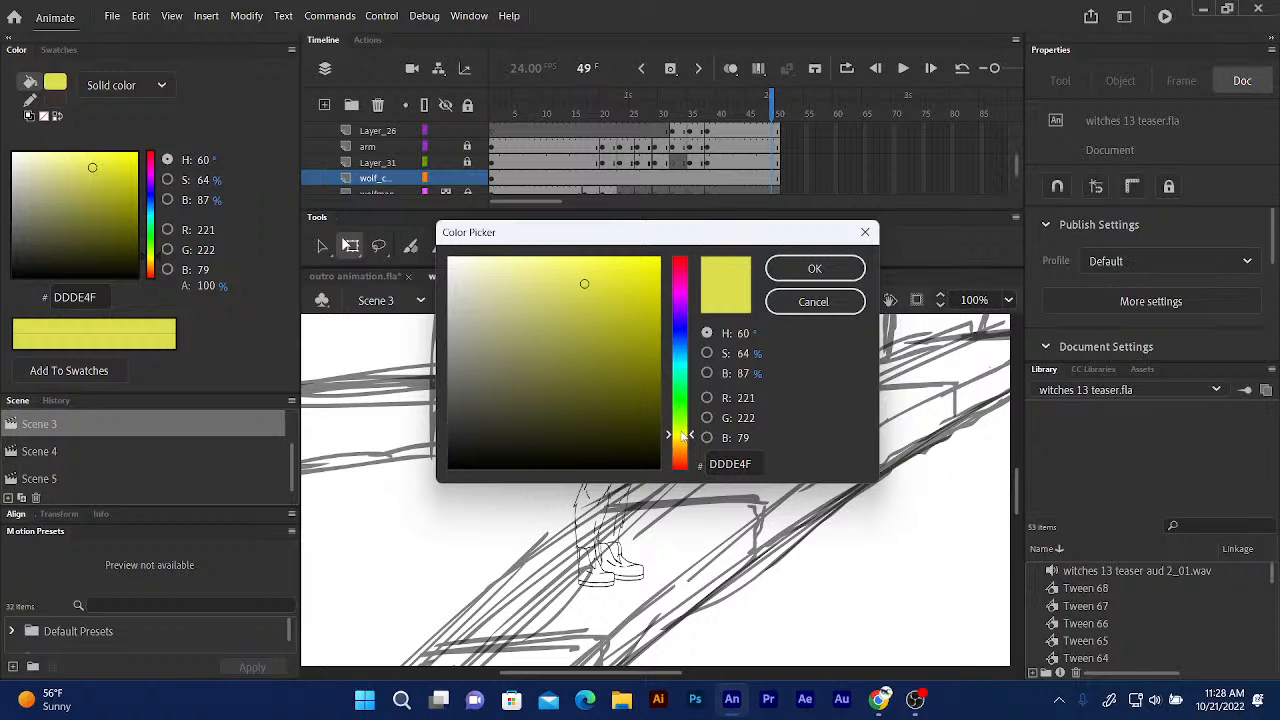
pyautogui.moveTo(675, 438); pyautogui.dragTo(677, 459)
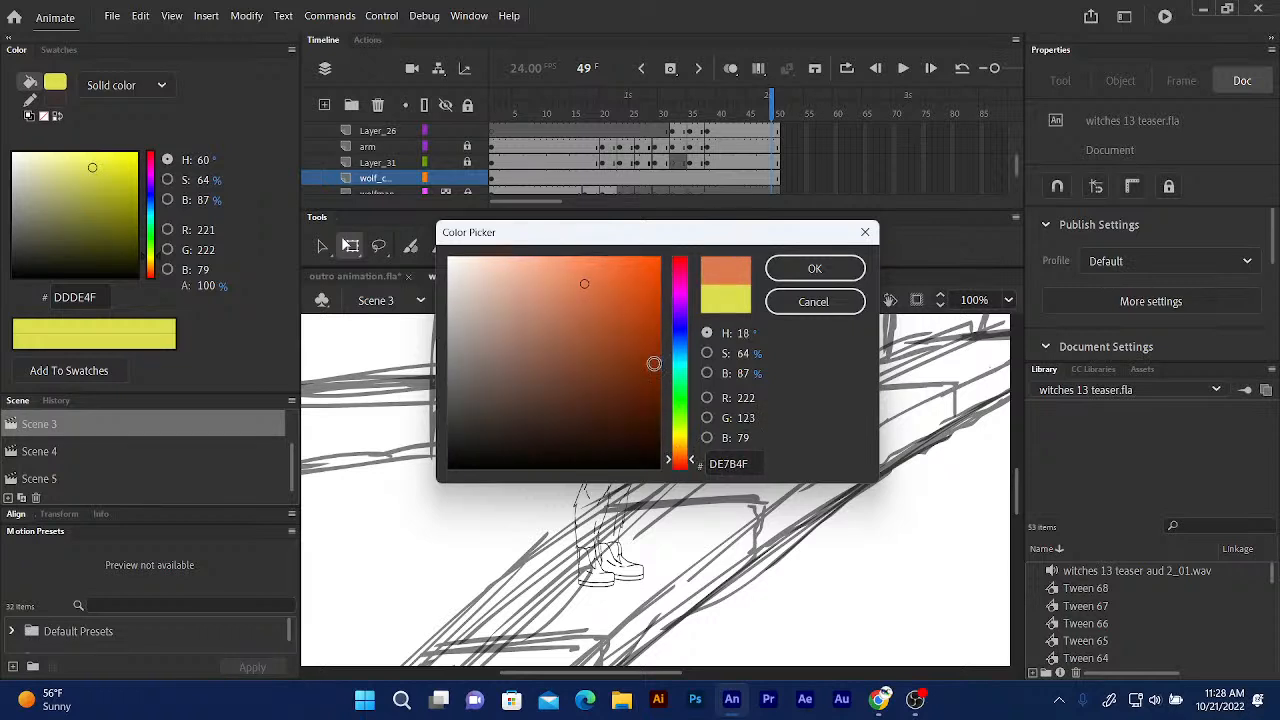
pyautogui.moveTo(586, 285)
pyautogui.mouseDown()
pyautogui.moveTo(589, 377)
pyautogui.moveTo(540, 377)
pyautogui.moveTo(522, 401)
pyautogui.moveTo(529, 393)
pyautogui.mouseUp()
pyautogui.click(814, 268)
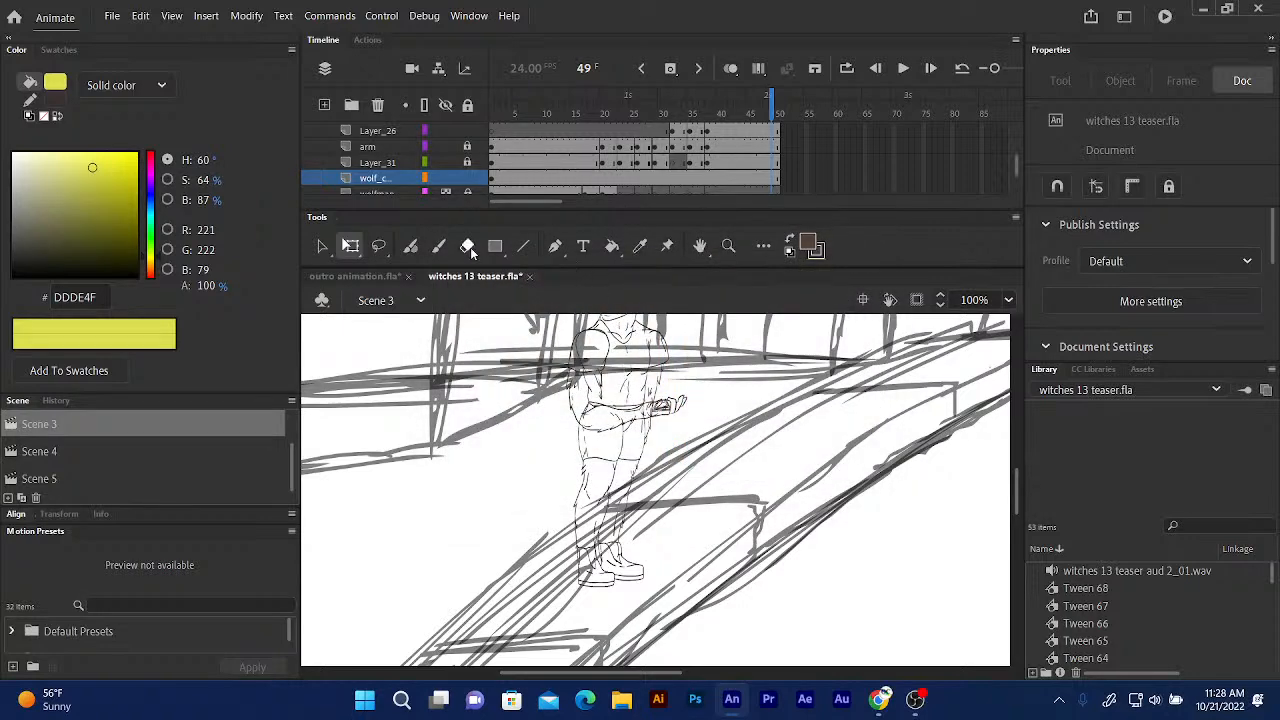
# Fill both of the wolf man's furry lower legs with brown 544037 using the Paint Bucket.
pyautogui.click(611, 246)
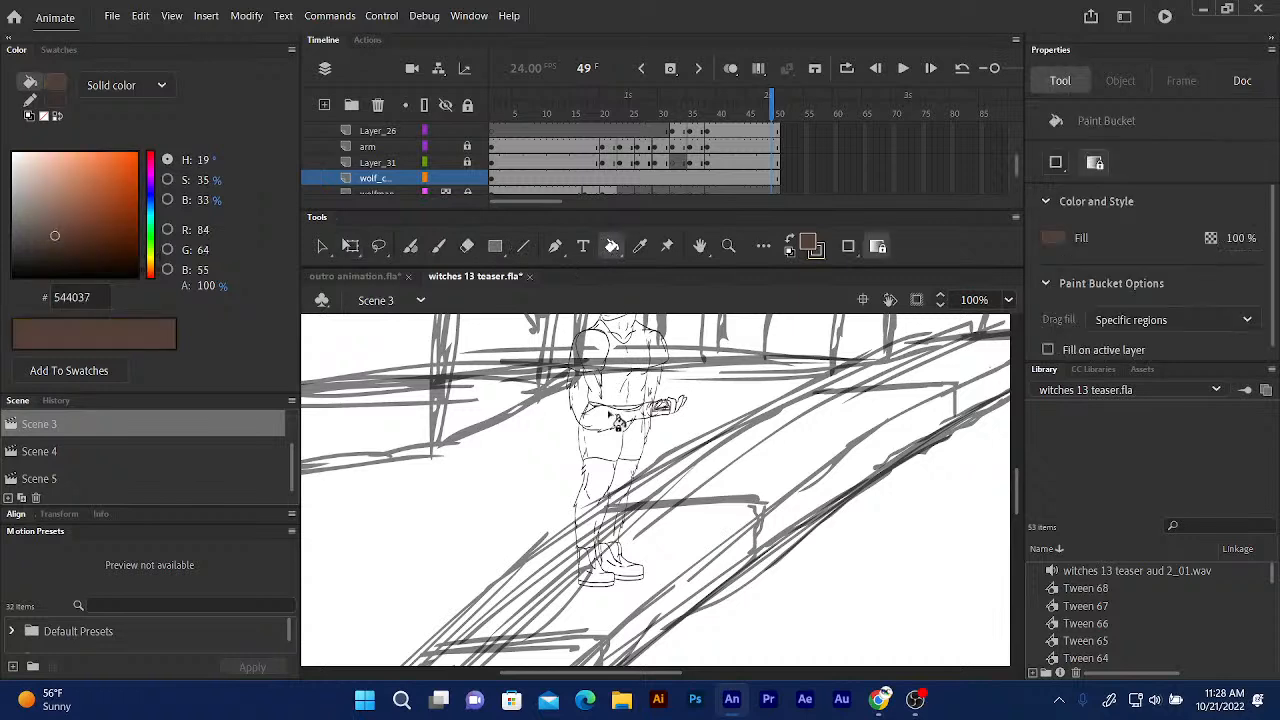
pyautogui.click(604, 490)
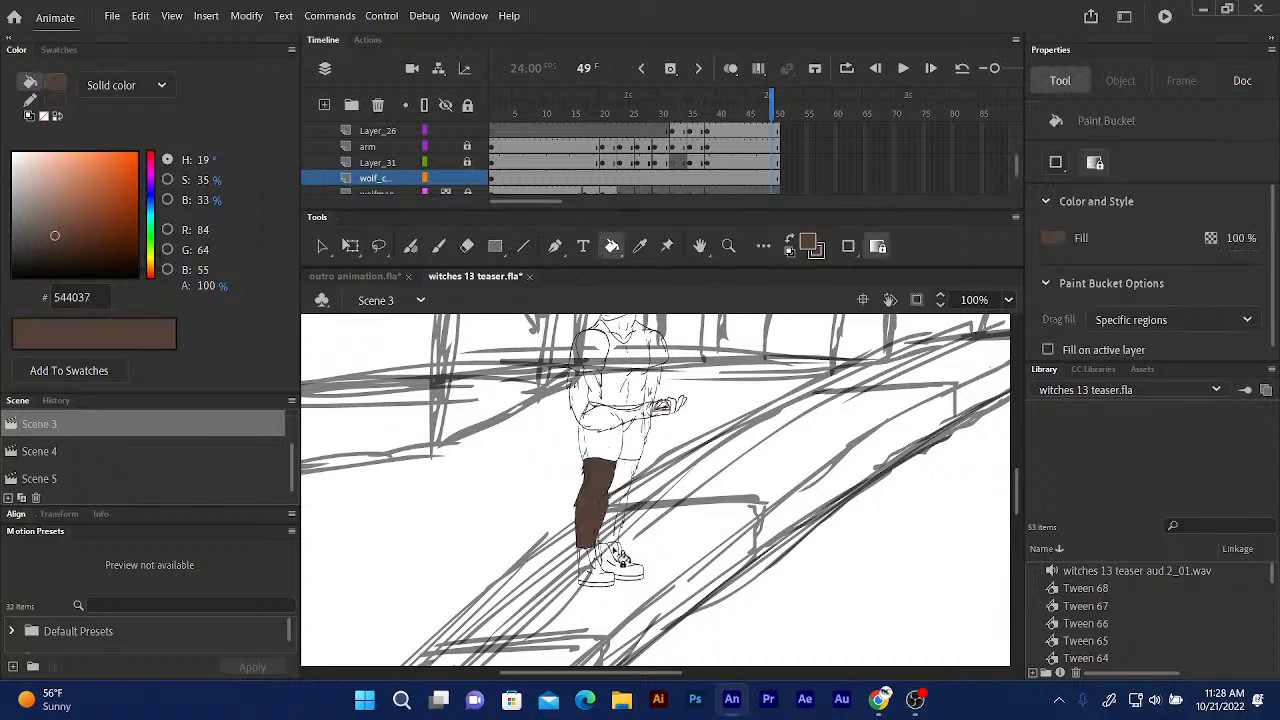
pyautogui.click(617, 530)
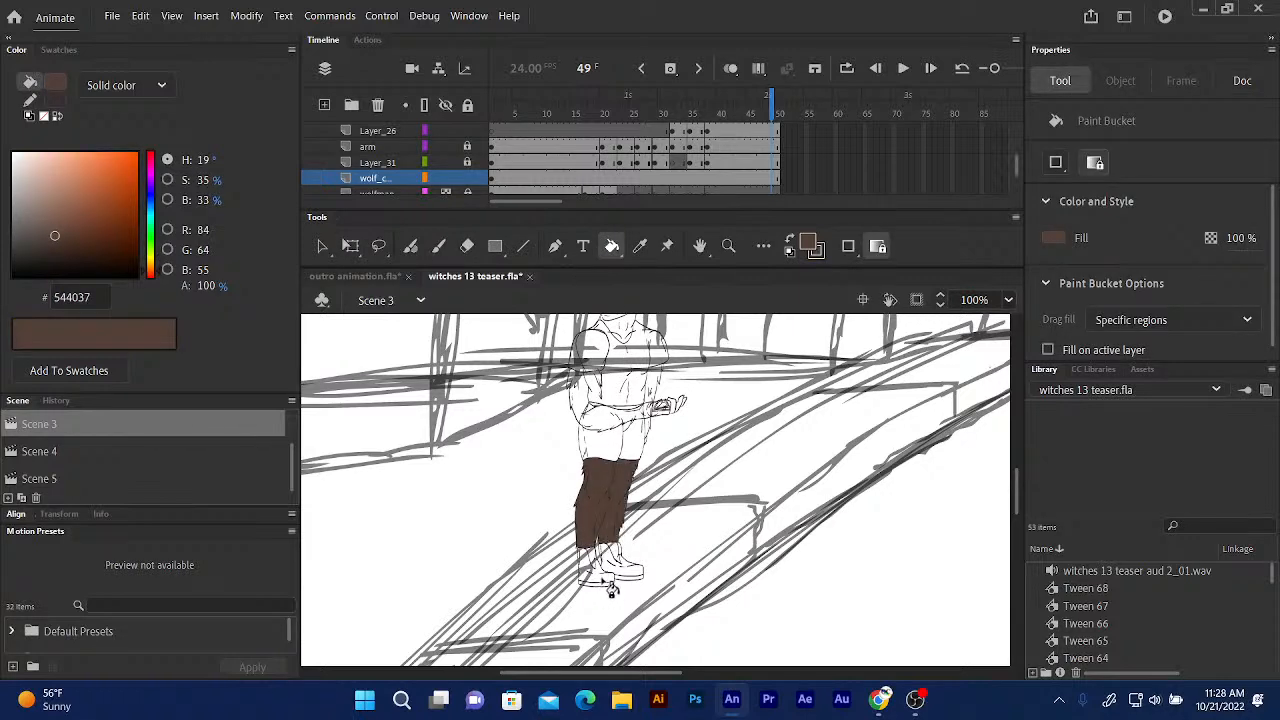
# Set the fill colour to the darker brown 332E2B and try it on the wolf man's left-hand lower leg.
pyautogui.click(806, 243)
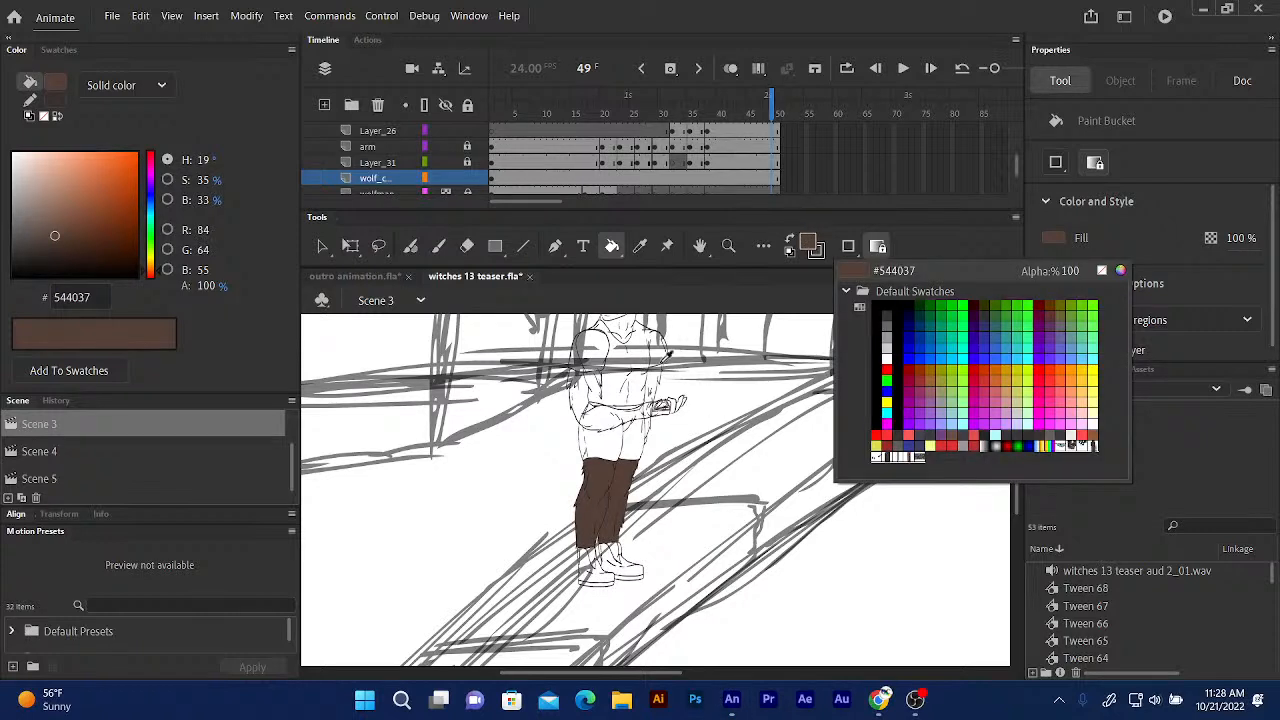
pyautogui.click(1120, 270)
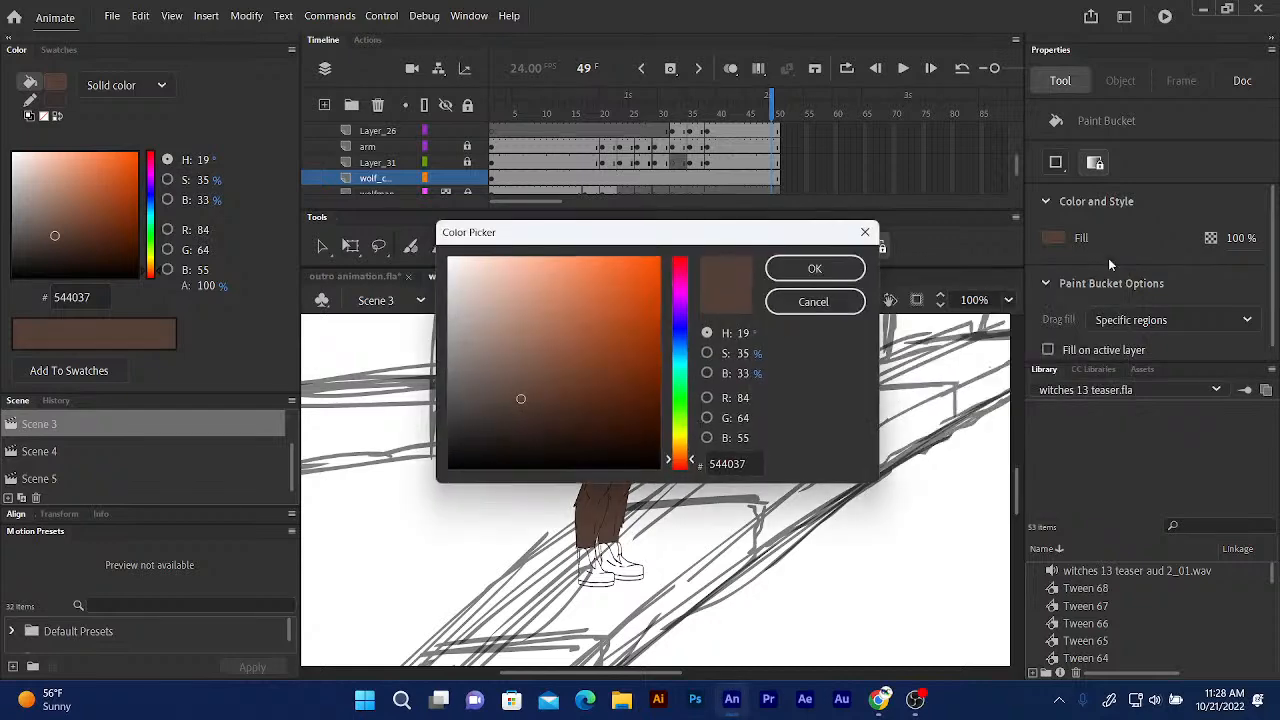
pyautogui.moveTo(520, 400)
pyautogui.mouseDown()
pyautogui.moveTo(535, 411)
pyautogui.moveTo(520, 422)
pyautogui.moveTo(479, 424)
pyautogui.mouseUp()
pyautogui.click(814, 268)
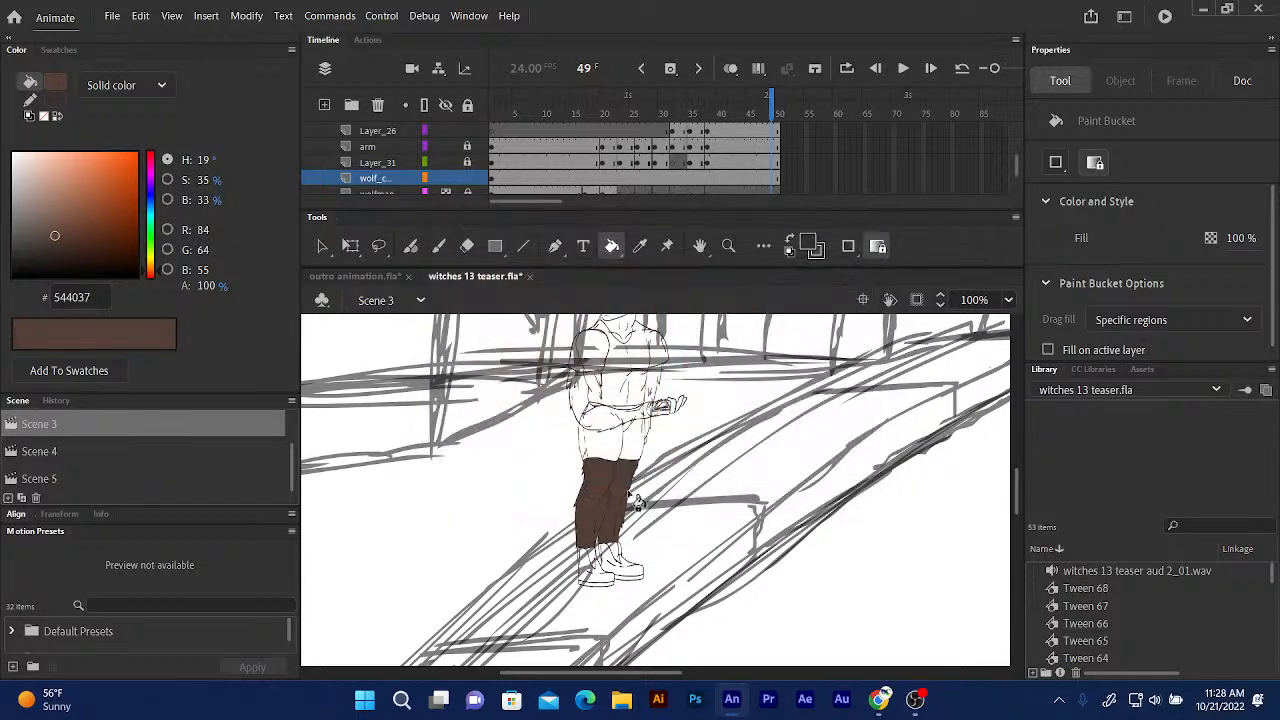
pyautogui.click(607, 486)
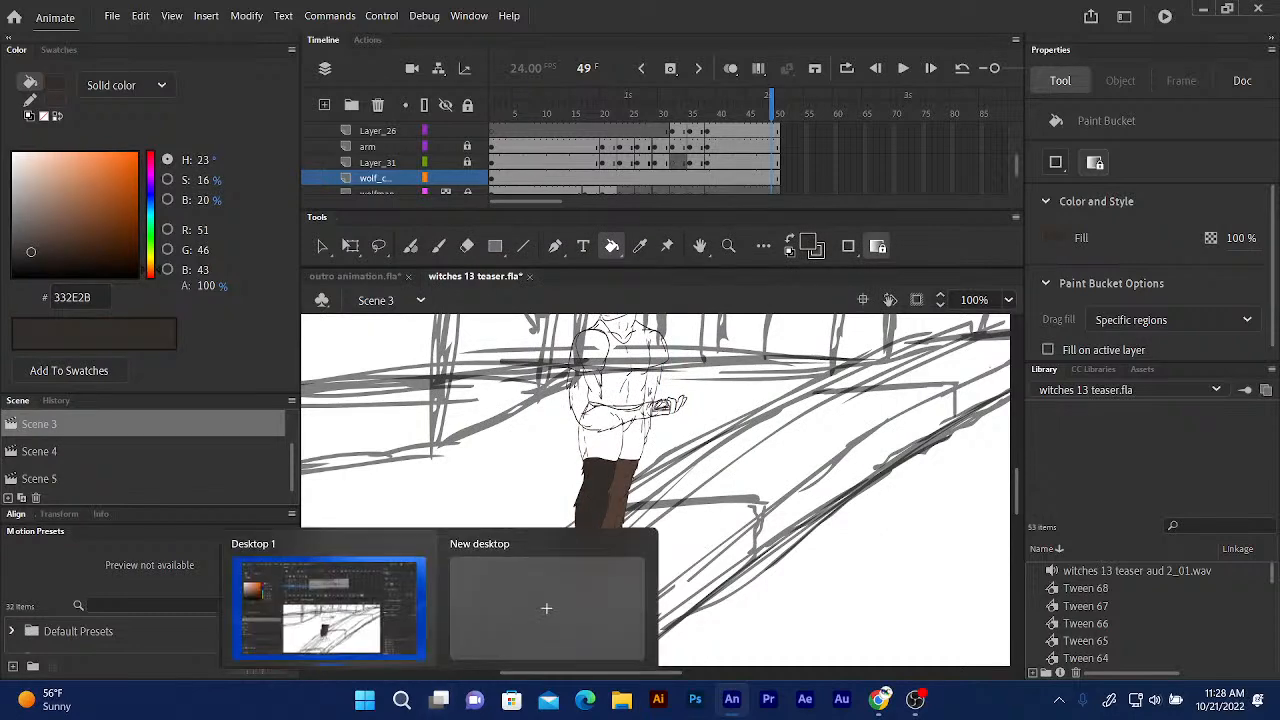
# Set the fill colour to the lighter greyish brown 493F39 and recolour the wolf man's lower legs.
pyautogui.click(810, 246)
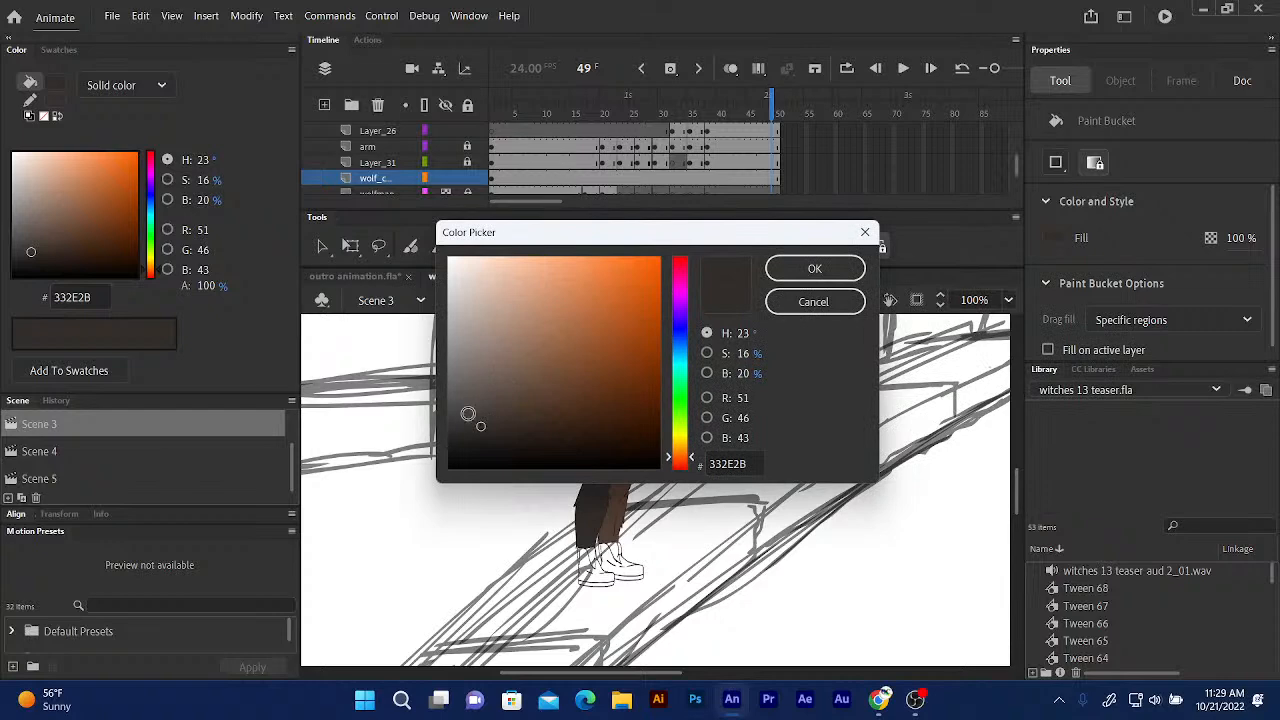
pyautogui.click(486, 409)
pyautogui.moveTo(486, 410); pyautogui.dragTo(494, 407)
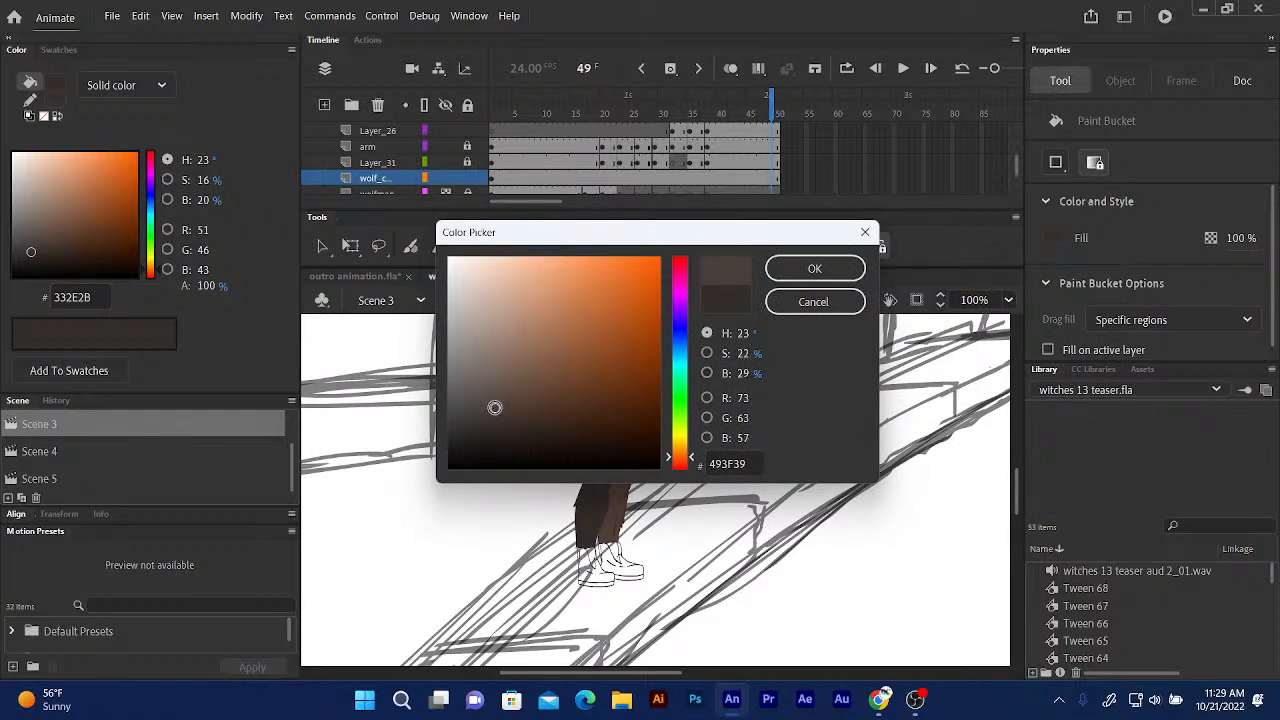
pyautogui.click(782, 270)
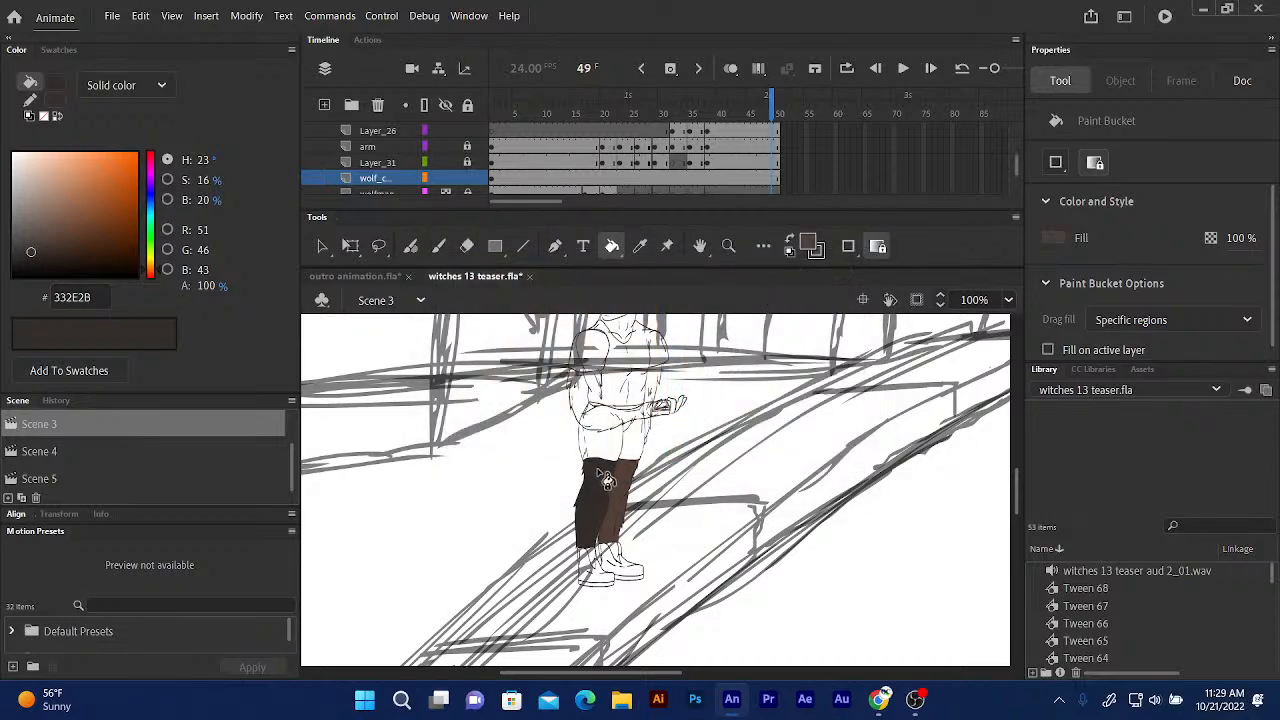
pyautogui.click(605, 482)
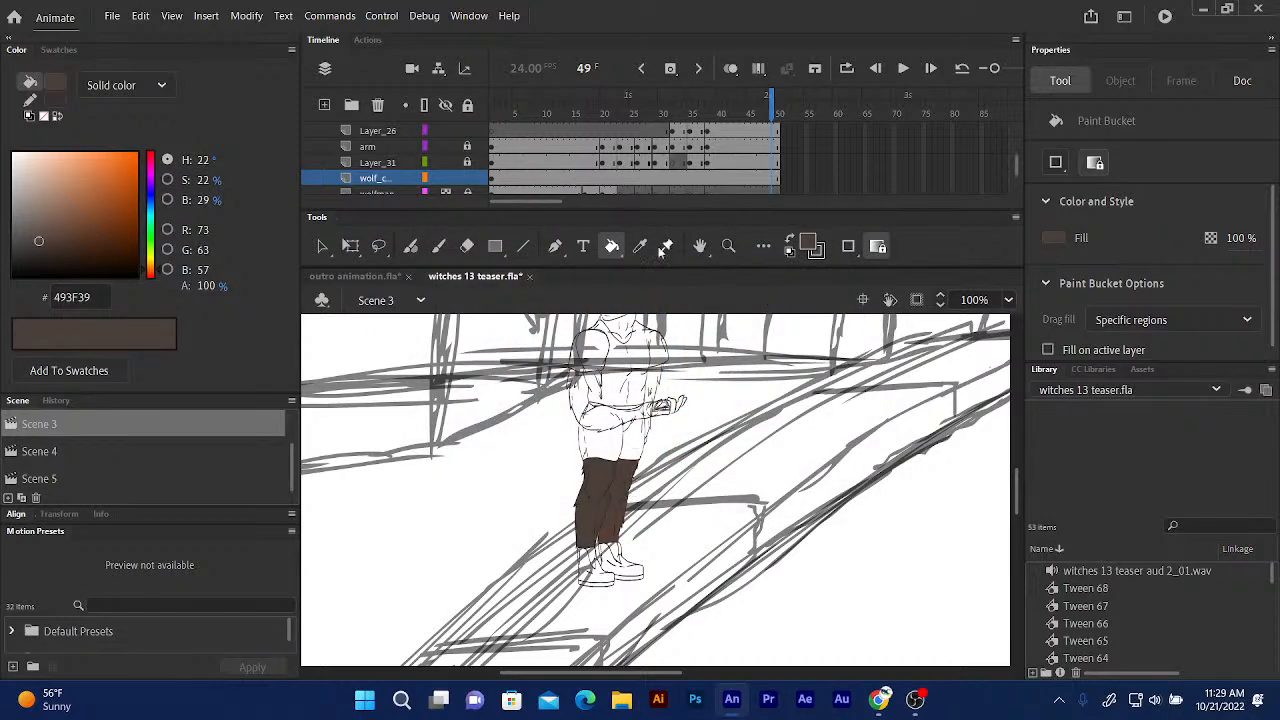
# Try filling the wolf man's hip and thigh area with brown 493F39, and undo the fill.
pyautogui.hotkey('ctrl', '=')
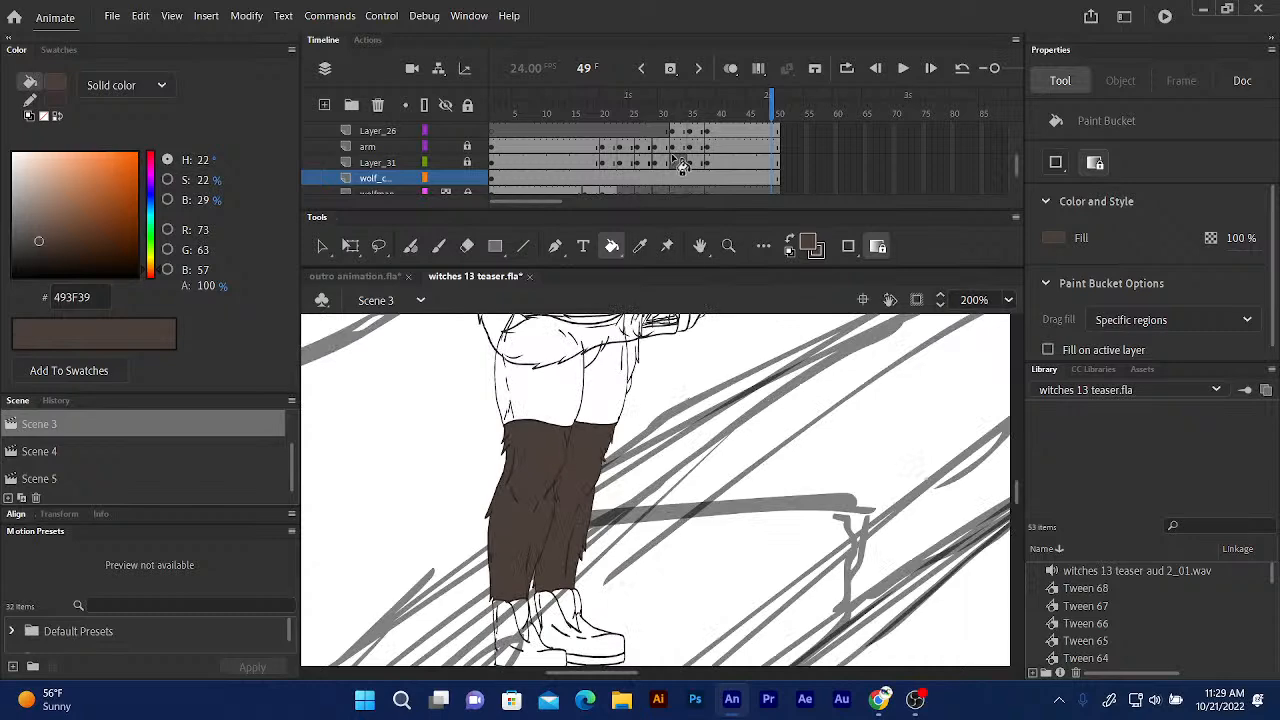
pyautogui.scroll(5, 652, 540)
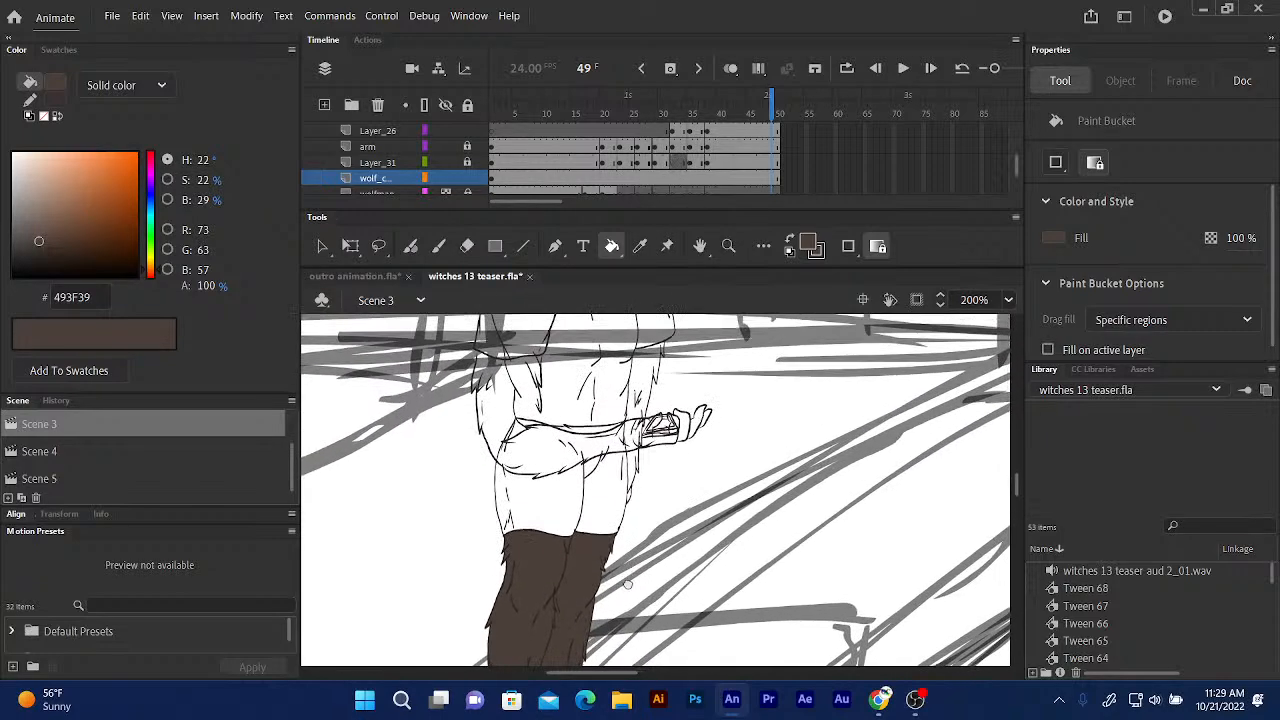
pyautogui.scroll(1, 630, 571)
pyautogui.click(536, 492)
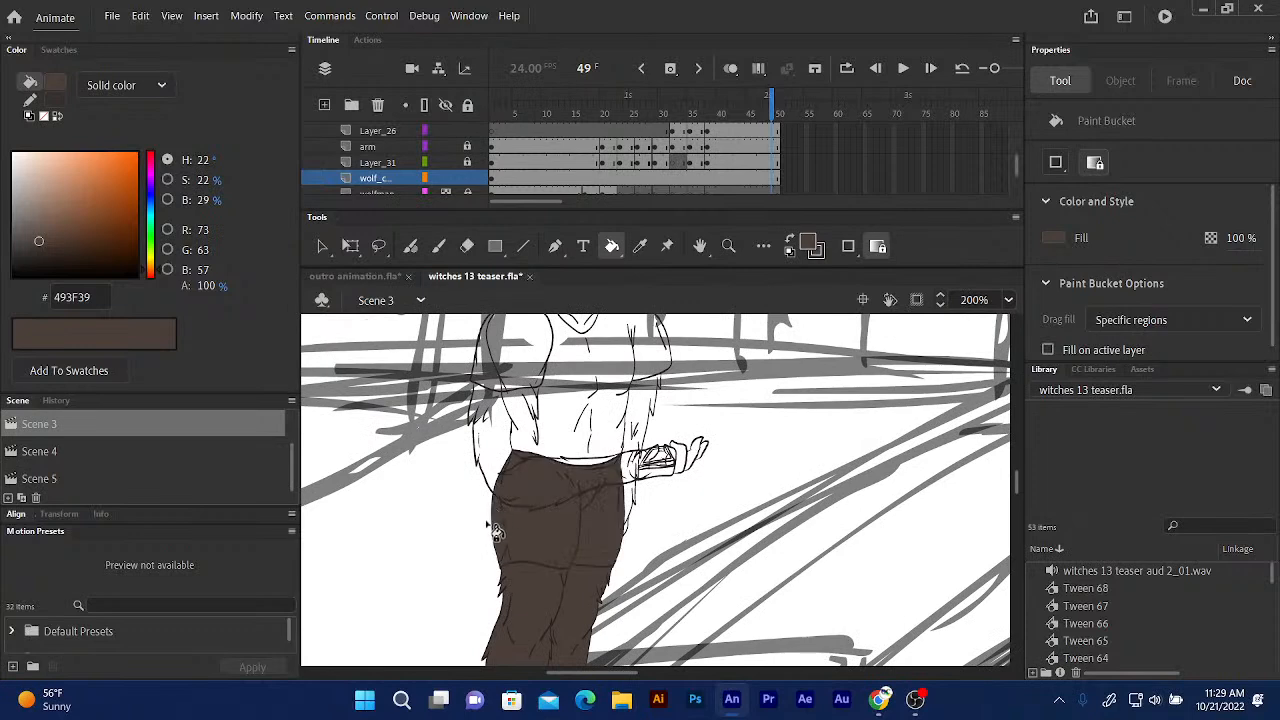
pyautogui.hotkey('ctrl', 'z')
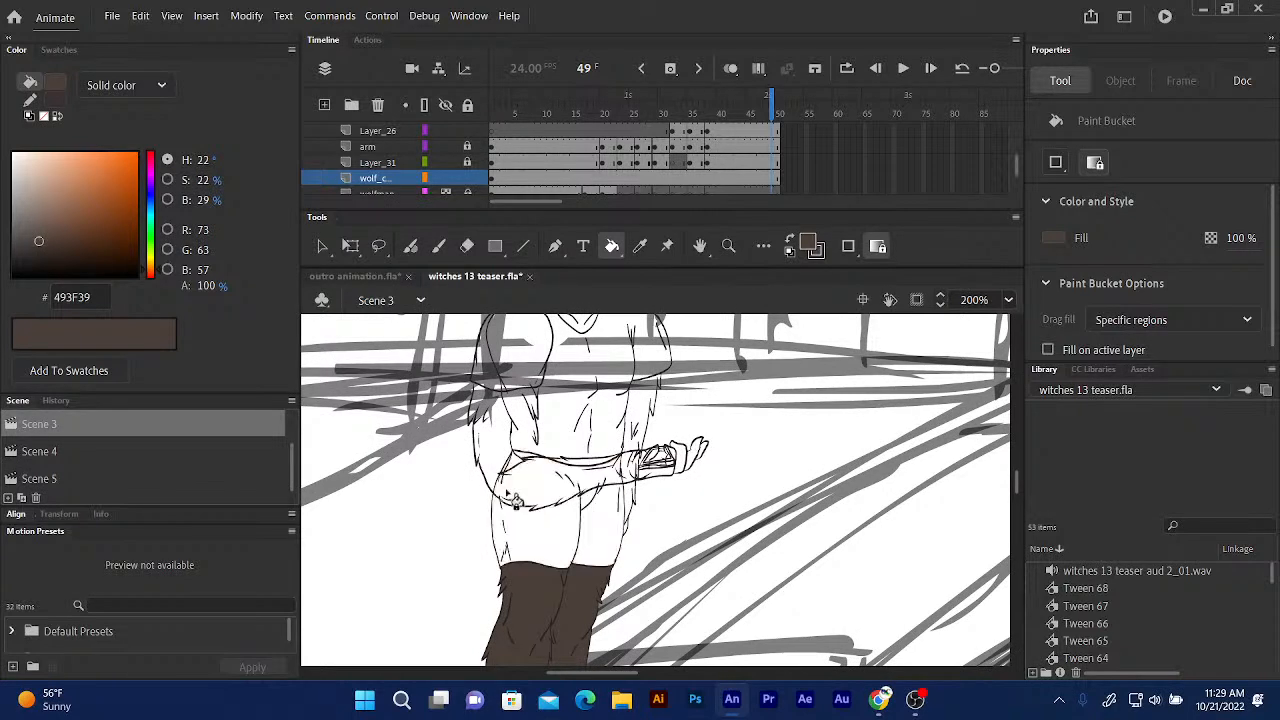
# Fill the fur of the wolf man's far forearm and his muzzle-to-neck area with brown 493F39.
pyautogui.click(648, 402)
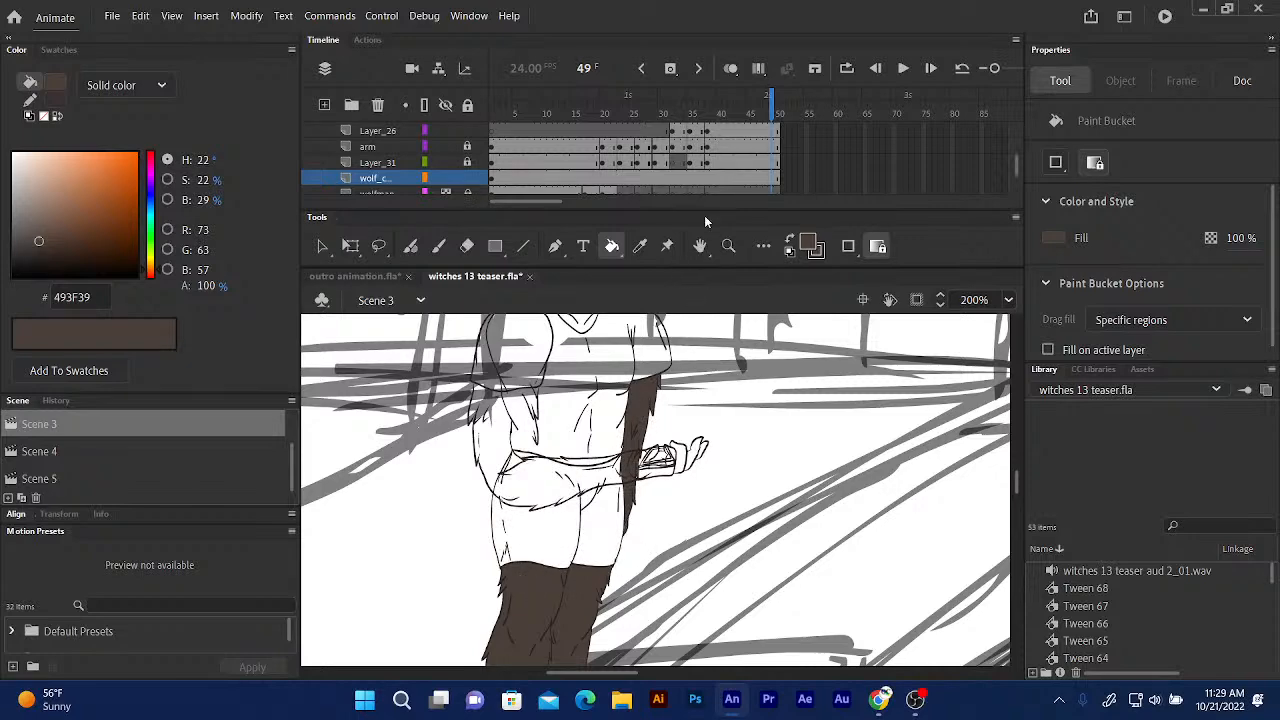
pyautogui.scroll(3, 616, 410)
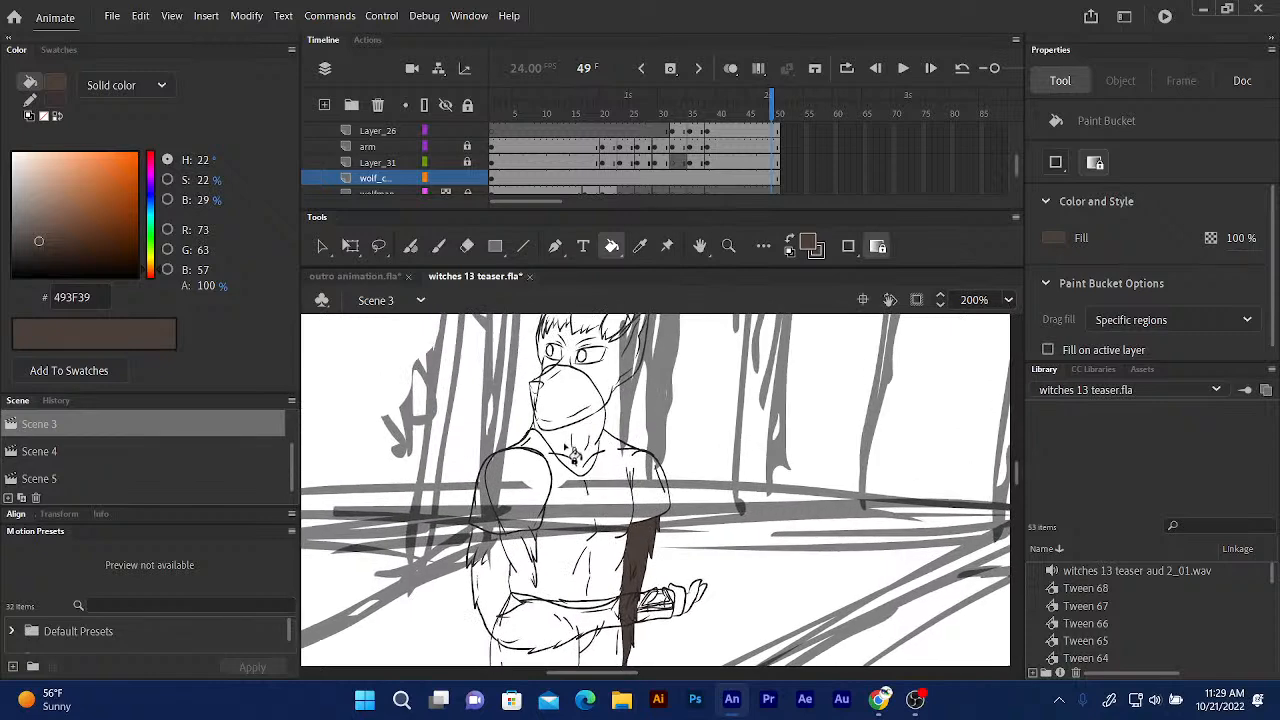
pyautogui.click(563, 443)
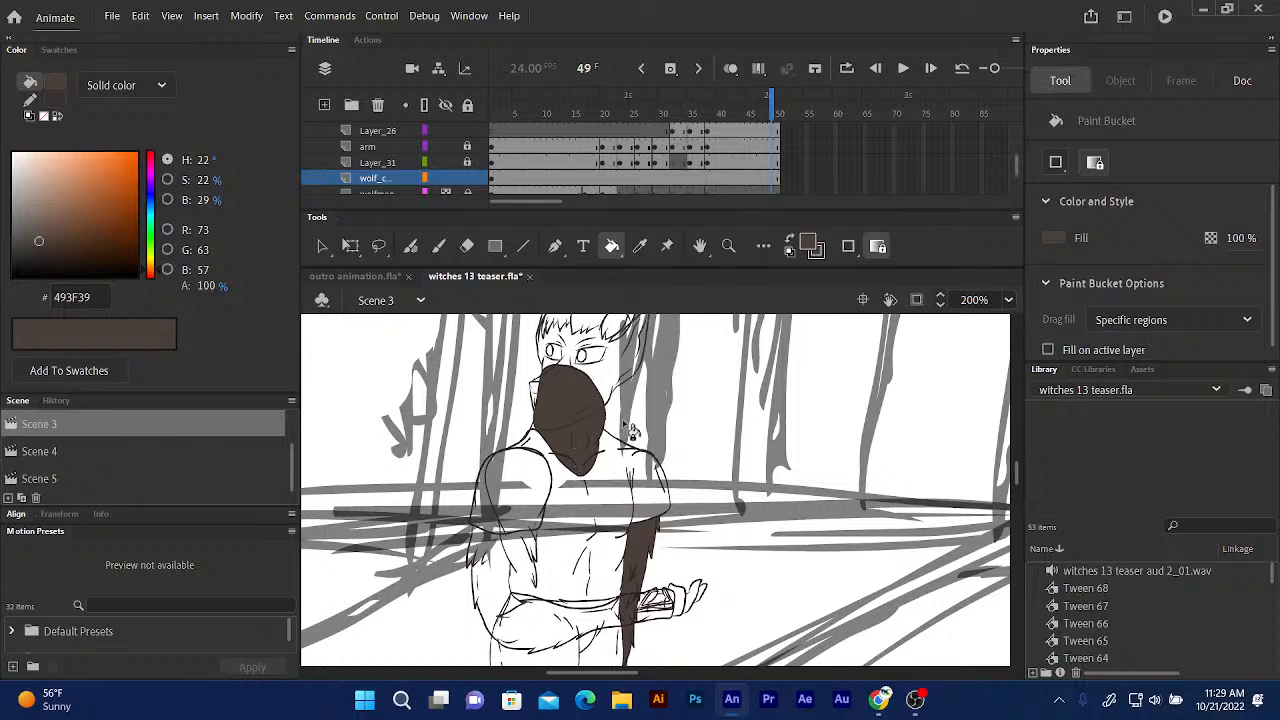
pyautogui.scroll(2, 555, 490)
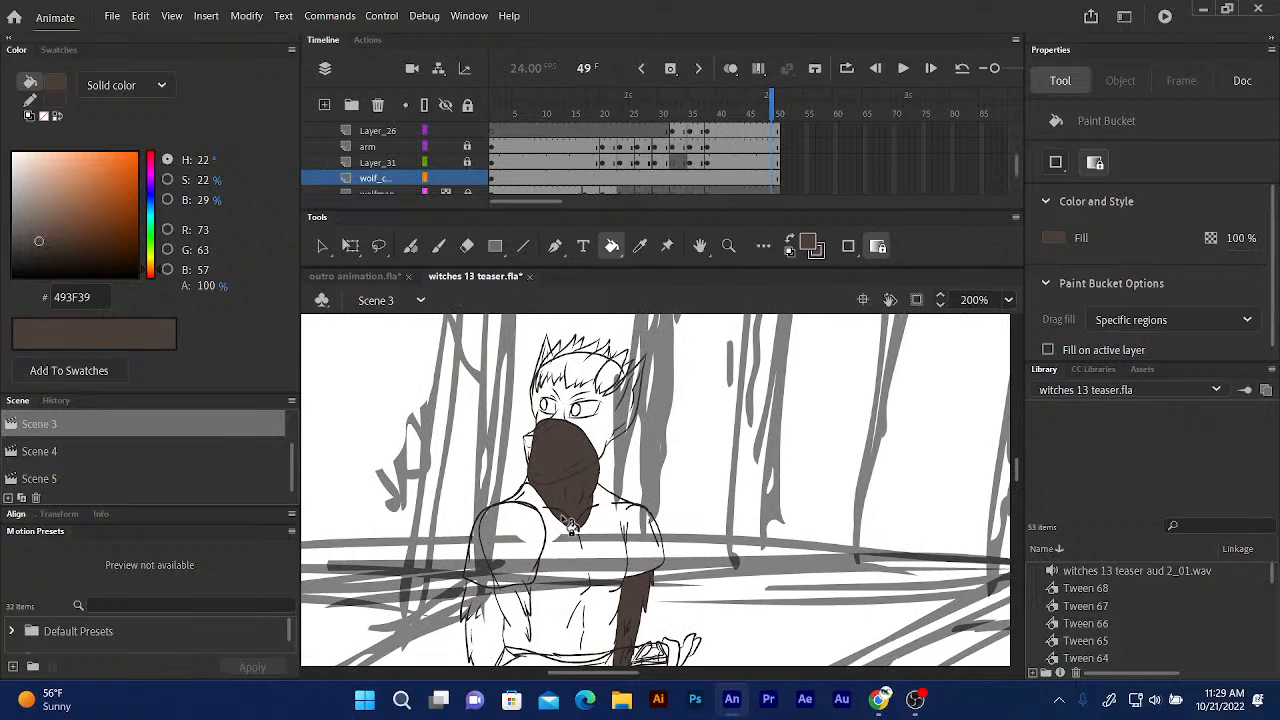
pyautogui.scroll(-2, 565, 440)
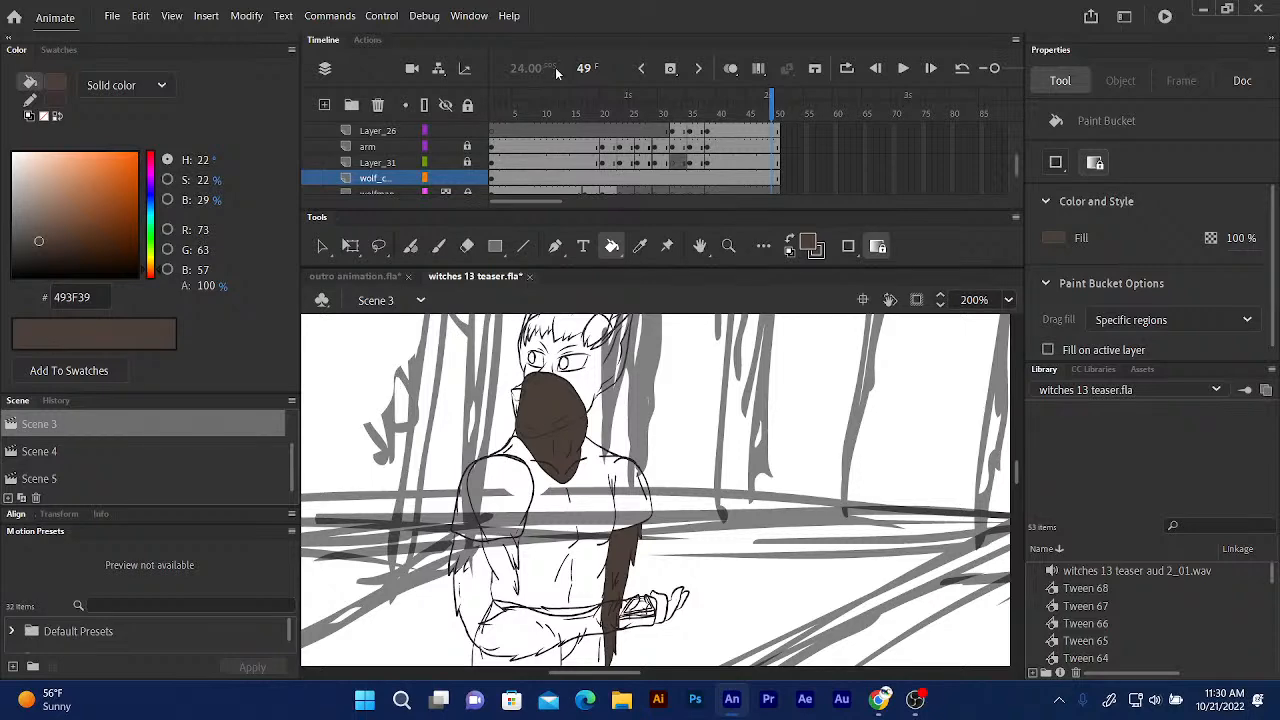
# Unlock the arm layer and close gaps in the arm's line art with the Fluid Brush in 383130.
pyautogui.click(377, 147)
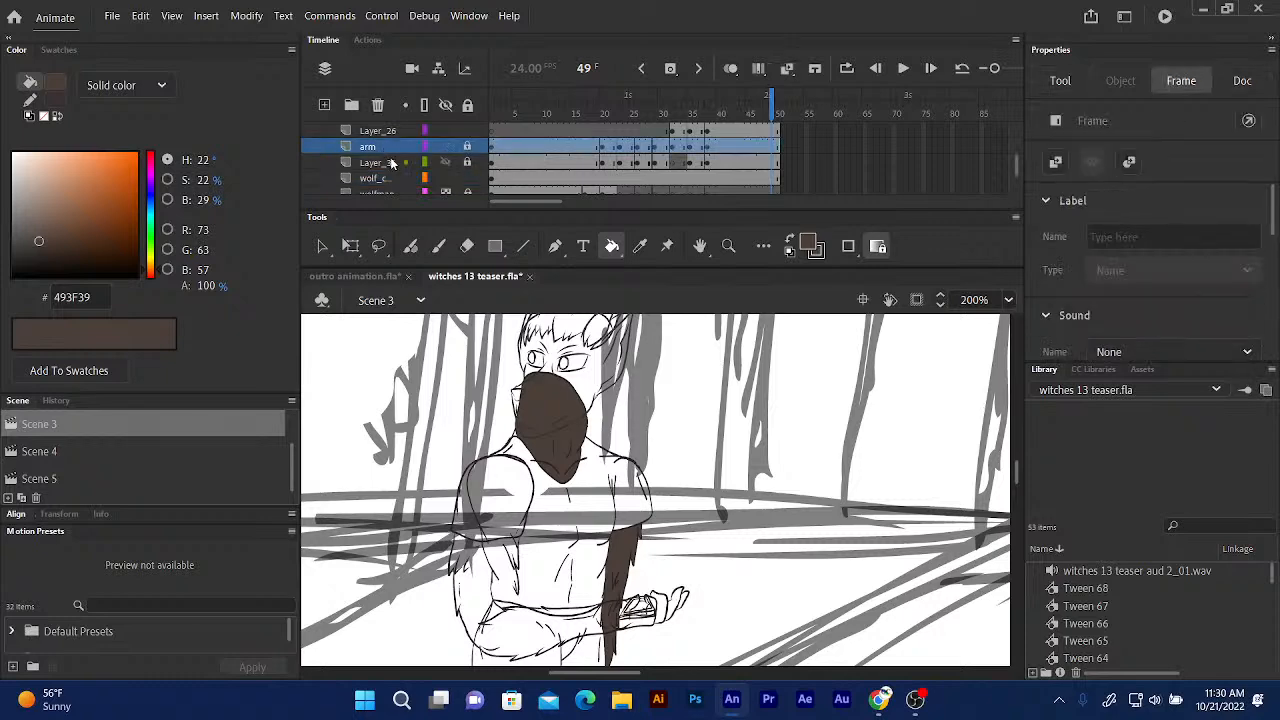
pyautogui.click(467, 147)
pyautogui.click(789, 246)
pyautogui.press('b')
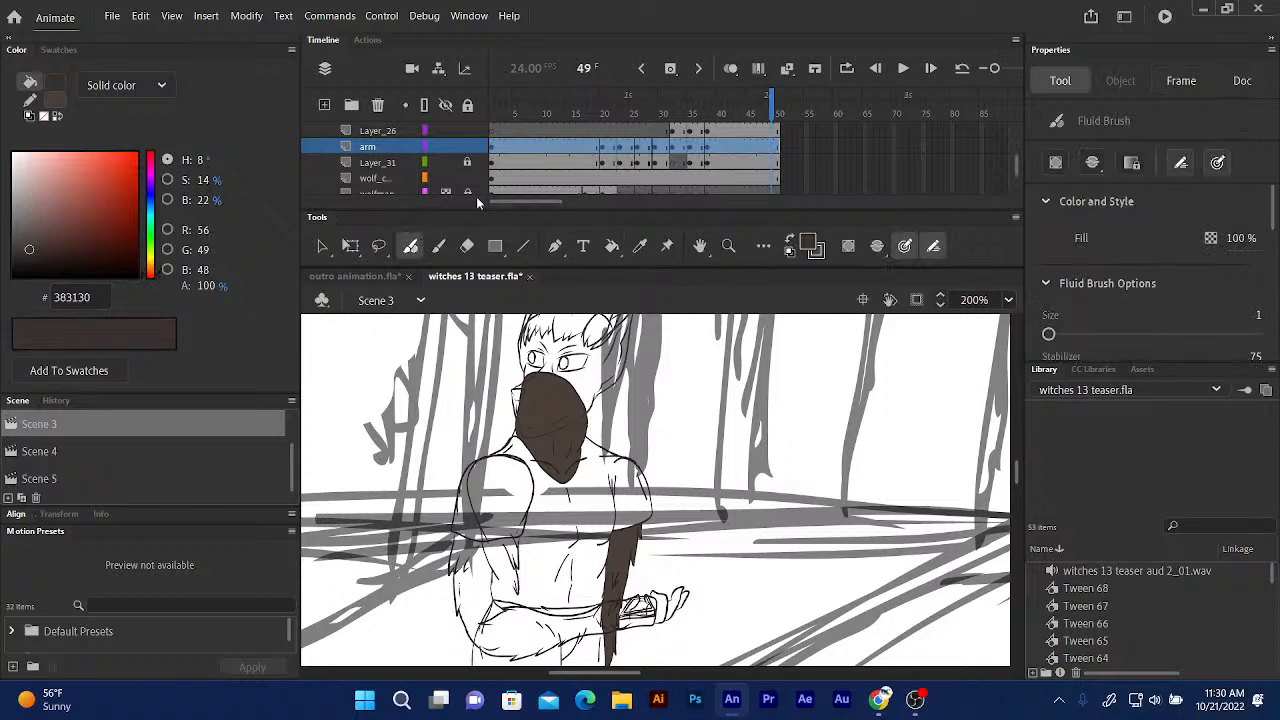
pyautogui.hotkey('ctrl', '=')
pyautogui.moveTo(486, 423); pyautogui.dragTo(540, 361)
pyautogui.hotkey('ctrl', '=')
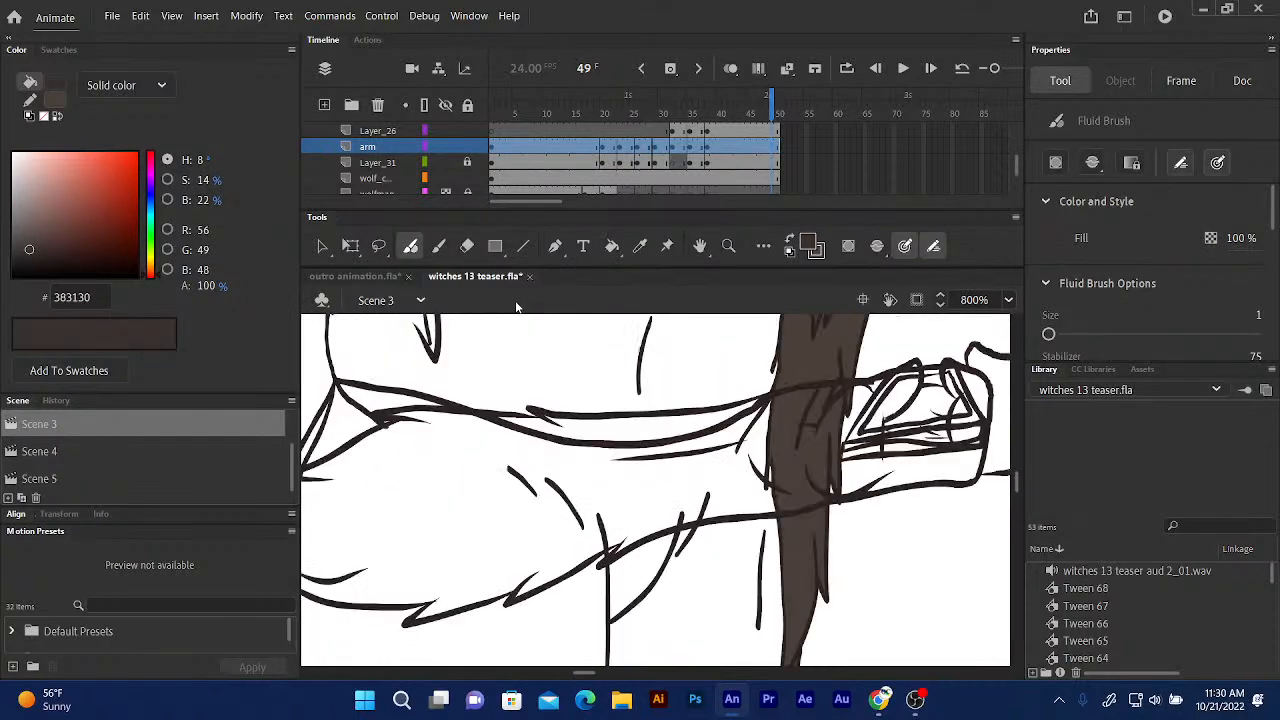
pyautogui.moveTo(480, 328); pyautogui.dragTo(647, 447)
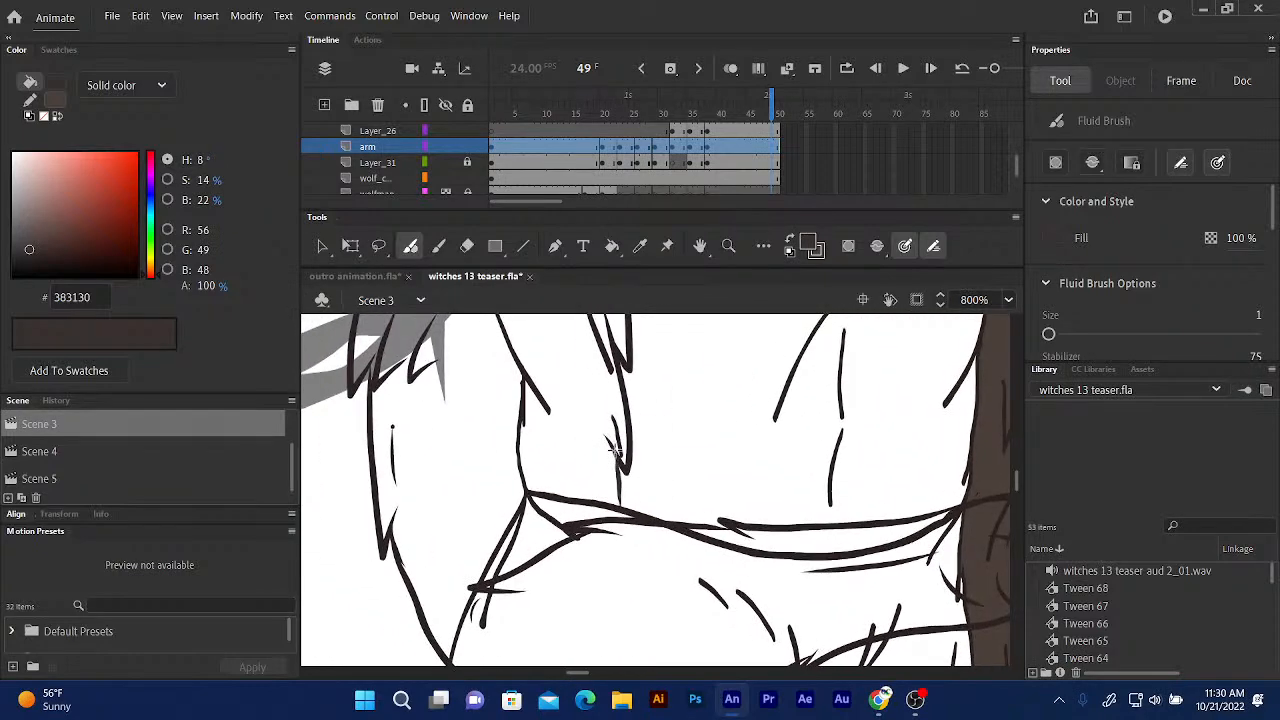
pyautogui.moveTo(615, 450); pyautogui.dragTo(625, 515)
pyautogui.moveTo(558, 462); pyautogui.dragTo(417, 463)
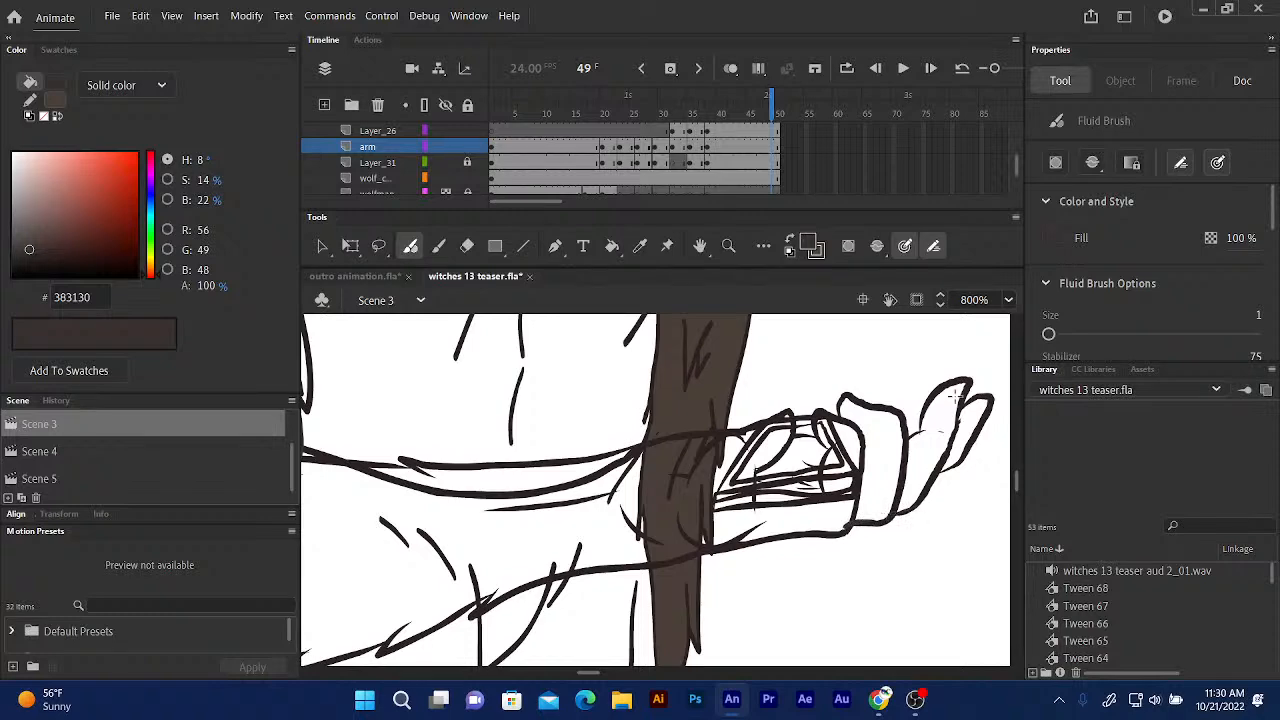
pyautogui.moveTo(403, 503); pyautogui.dragTo(690, 437)
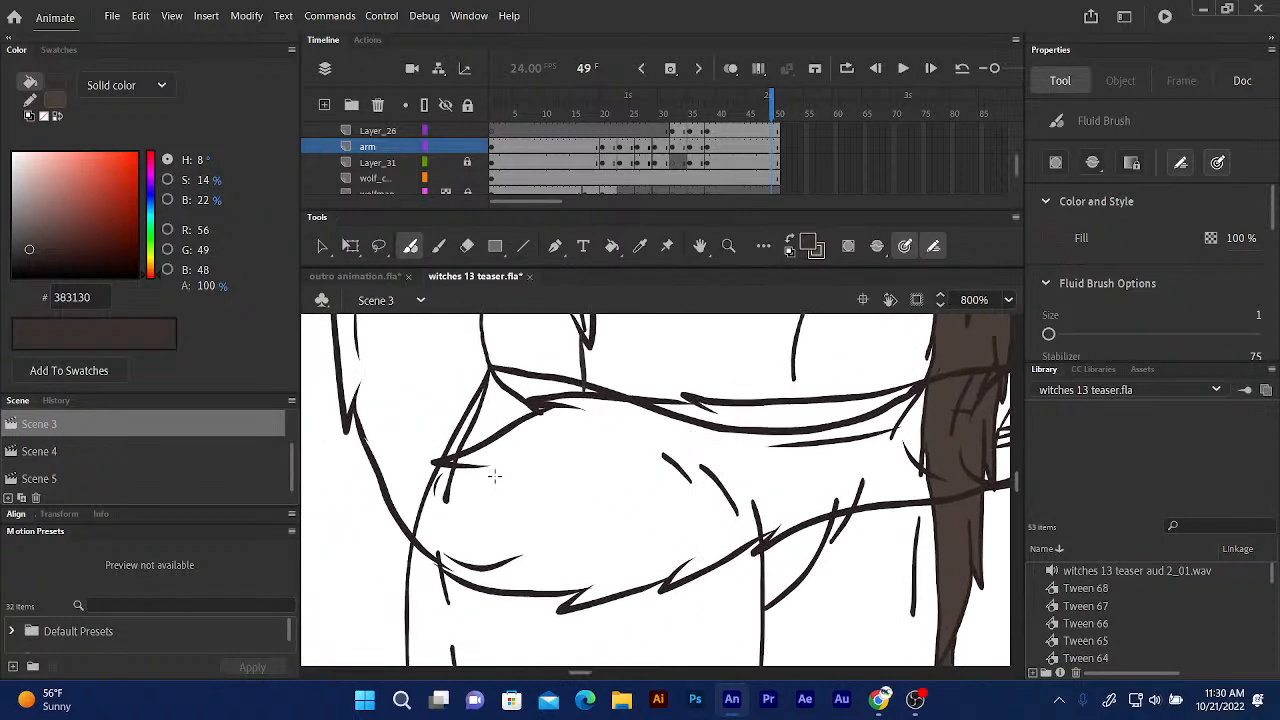
pyautogui.moveTo(494, 476); pyautogui.dragTo(513, 507)
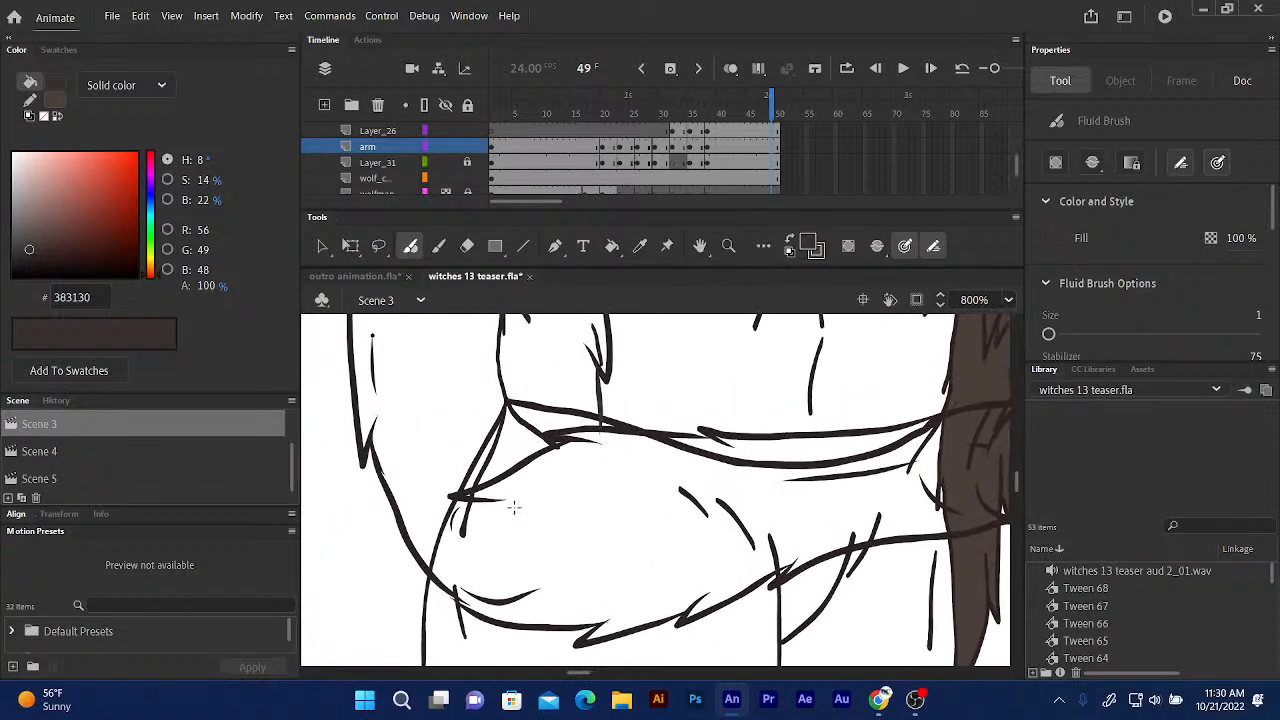
# Fill the fingers and palm of the wolf man's outstretched hand with brown 493F39 using the Paint Bucket.
pyautogui.click(790, 240)
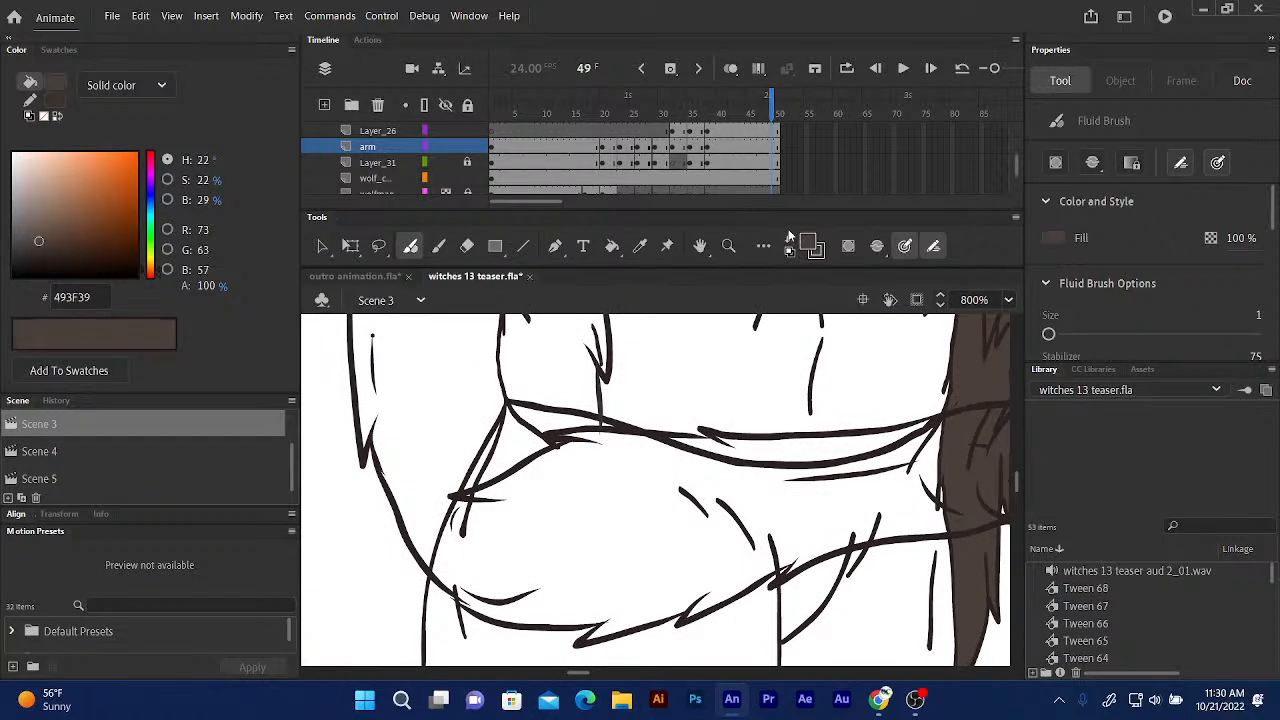
pyautogui.click(612, 247)
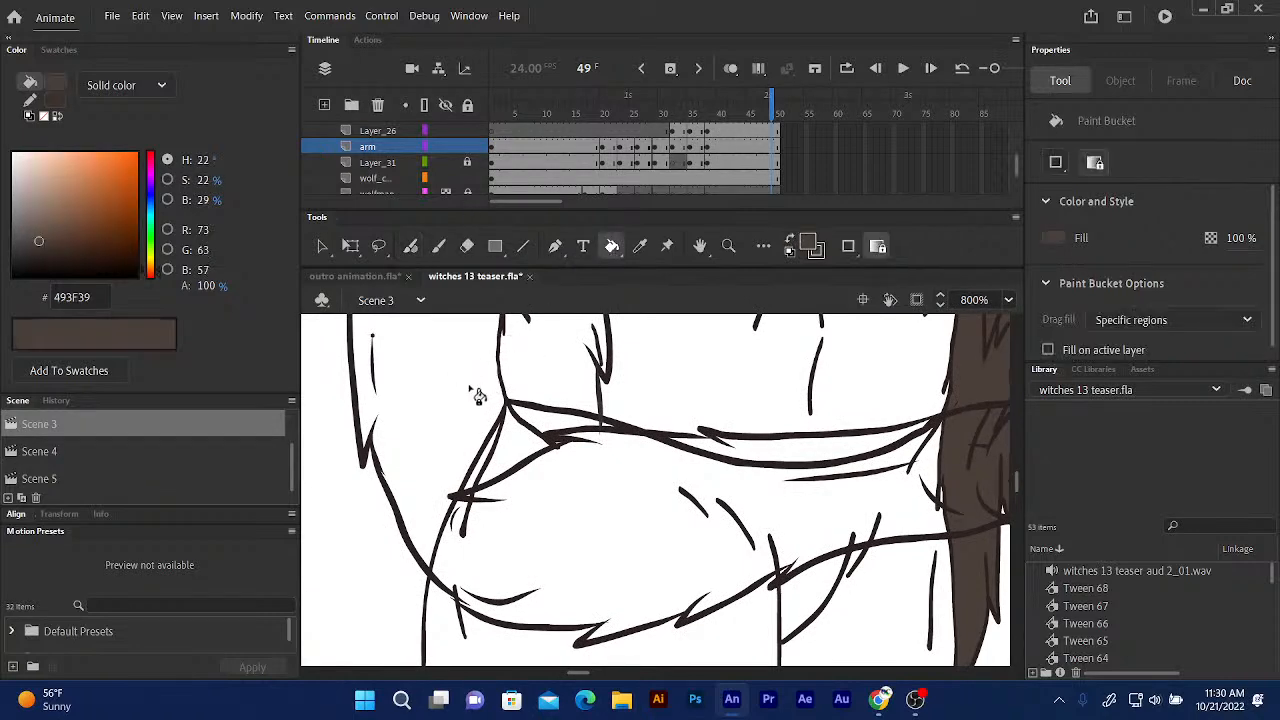
pyautogui.moveTo(626, 410); pyautogui.dragTo(504, 401)
pyautogui.moveTo(810, 464); pyautogui.dragTo(620, 466)
pyautogui.click(940, 486)
pyautogui.moveTo(924, 500); pyautogui.dragTo(800, 512)
pyautogui.click(897, 443)
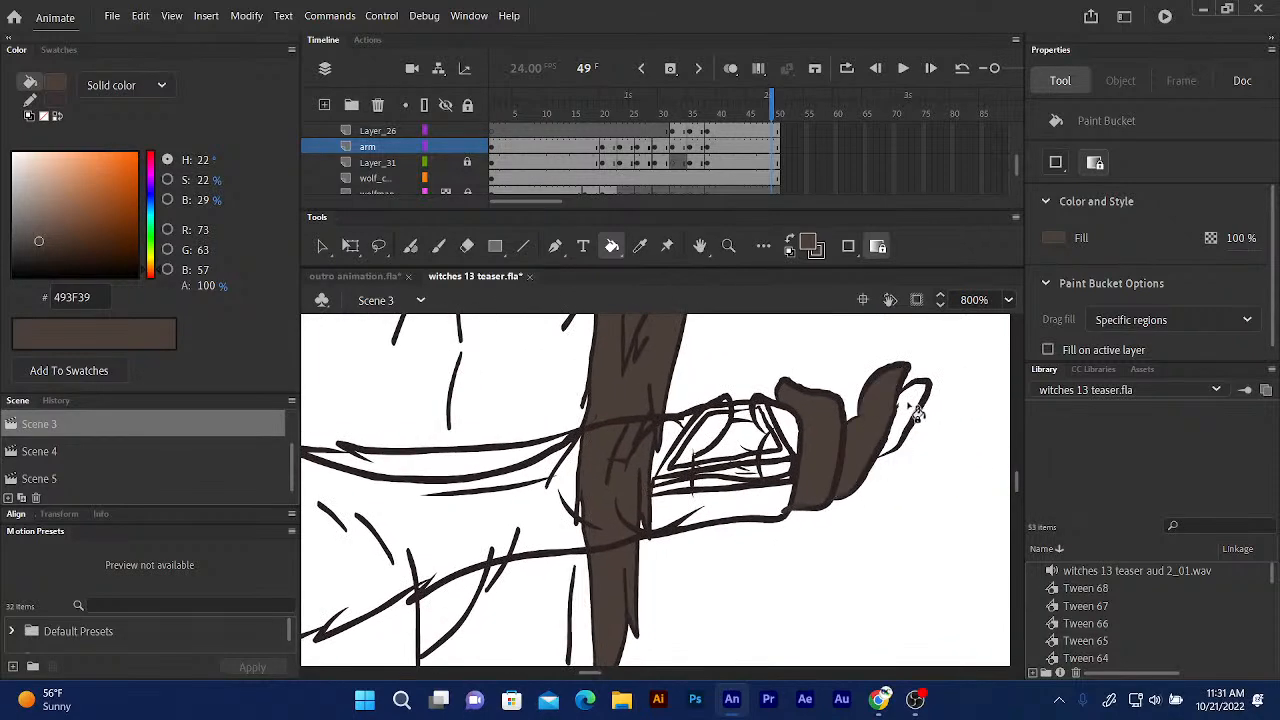
pyautogui.click(916, 410)
pyautogui.click(890, 436)
pyautogui.moveTo(642, 438); pyautogui.dragTo(697, 422)
pyautogui.moveTo(608, 422); pyautogui.dragTo(677, 395)
pyautogui.moveTo(581, 404); pyautogui.dragTo(686, 400)
pyautogui.moveTo(606, 454); pyautogui.dragTo(649, 452)
pyautogui.moveTo(570, 462); pyautogui.dragTo(680, 471)
pyautogui.moveTo(537, 405); pyautogui.dragTo(632, 365)
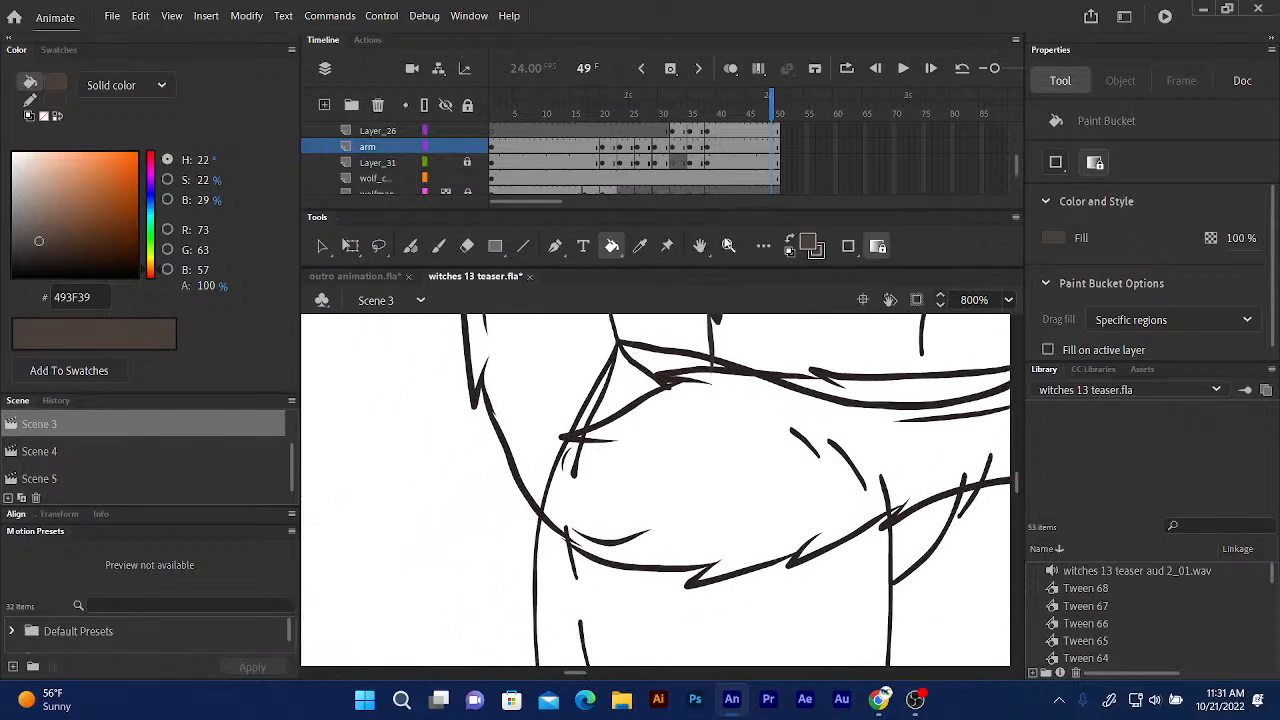
# Touch up the elbow outline with the Fluid Brush in 383130, and fill the bent arm with brown 493F39.
pyautogui.click(791, 244)
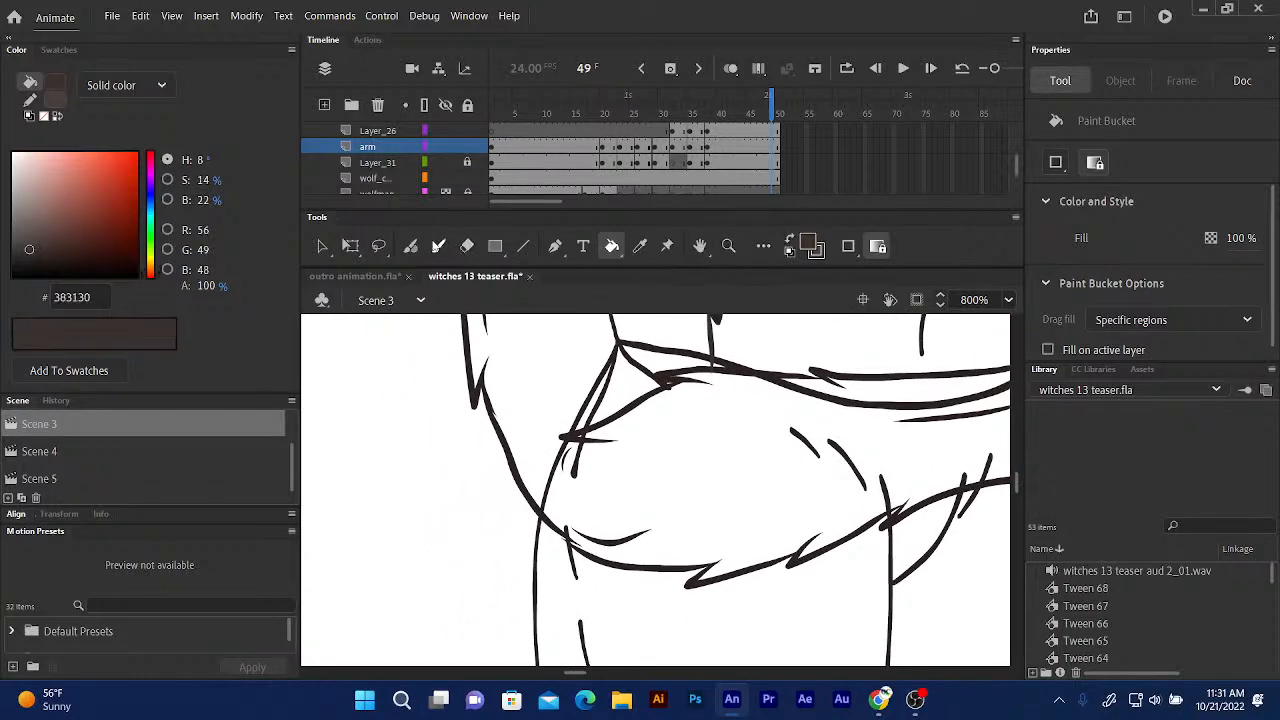
pyautogui.click(411, 247)
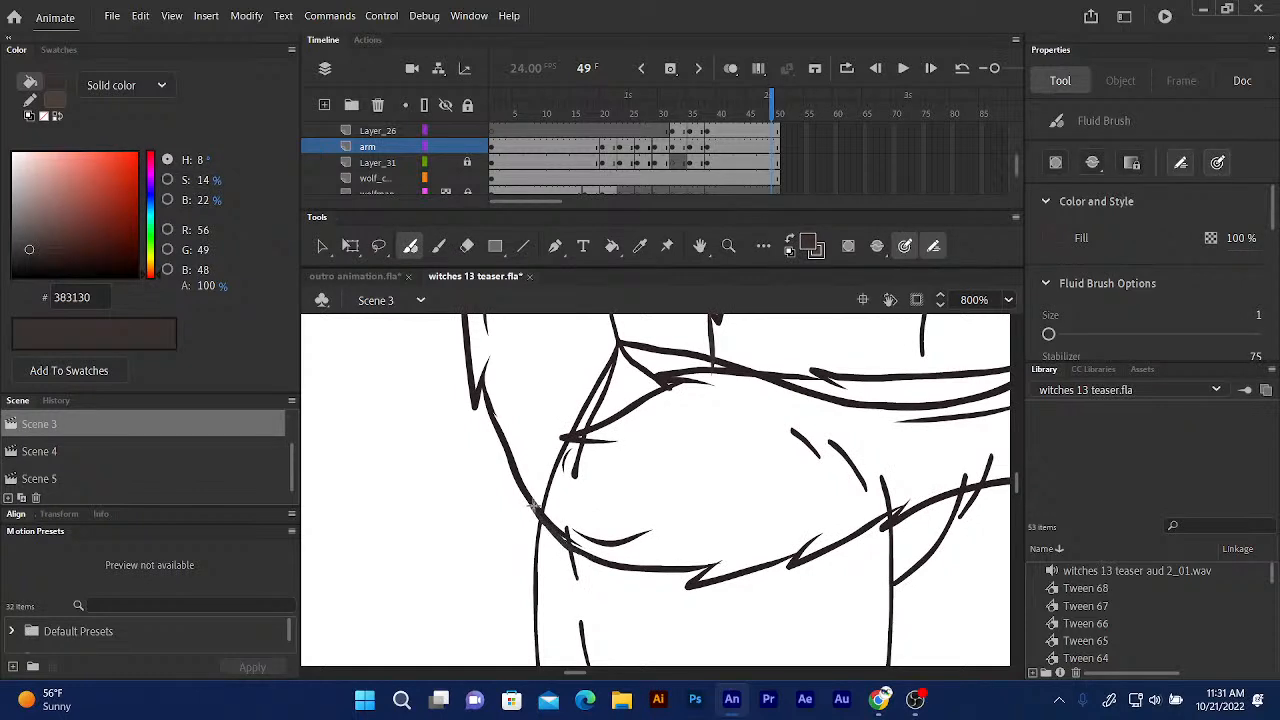
pyautogui.click(790, 247)
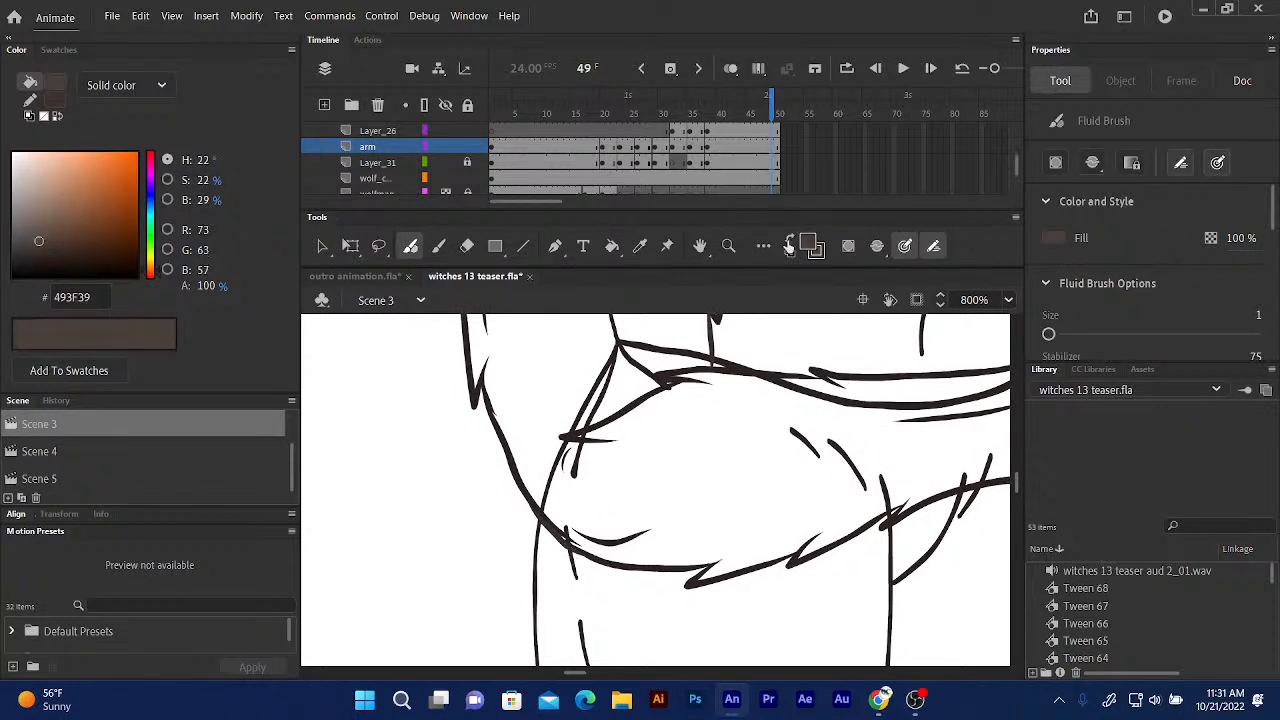
pyautogui.click(612, 246)
pyautogui.click(551, 363)
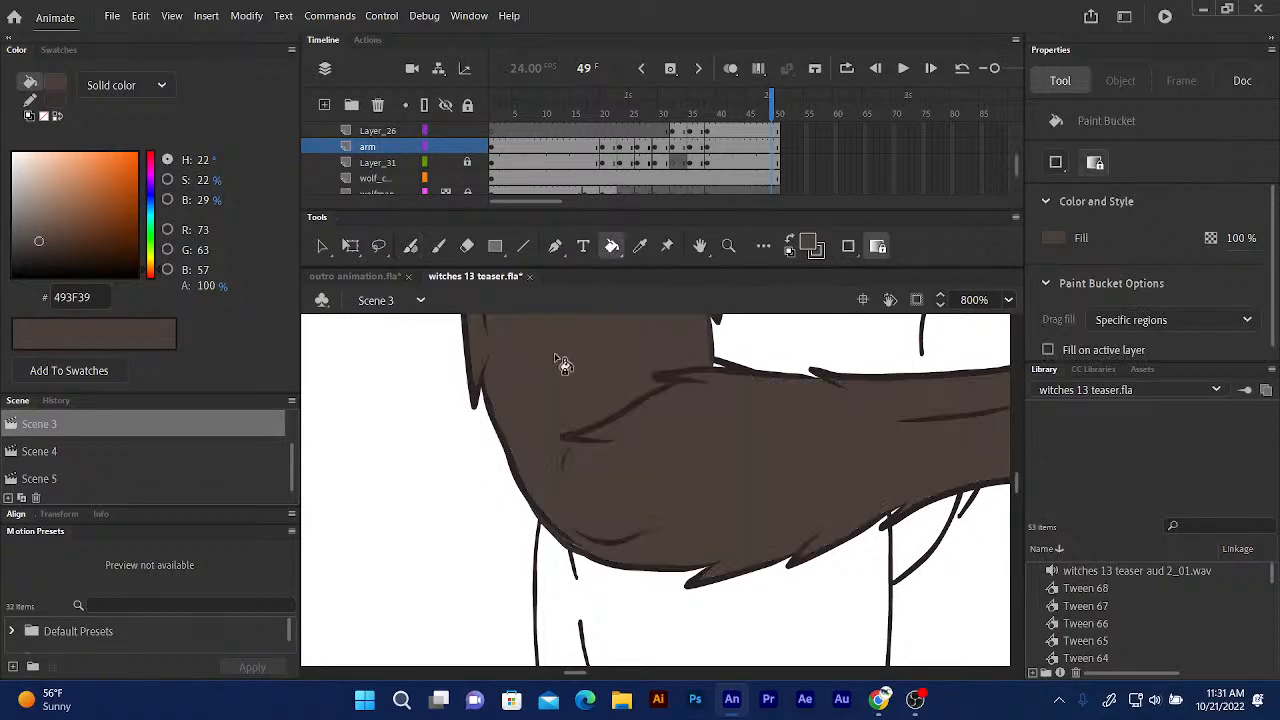
# Look over the shoulder and muzzle, hiding and redisplaying the wolf colour layer to check what it holds.
pyautogui.scroll(5, 563, 363)
pyautogui.scroll(6, 628, 470)
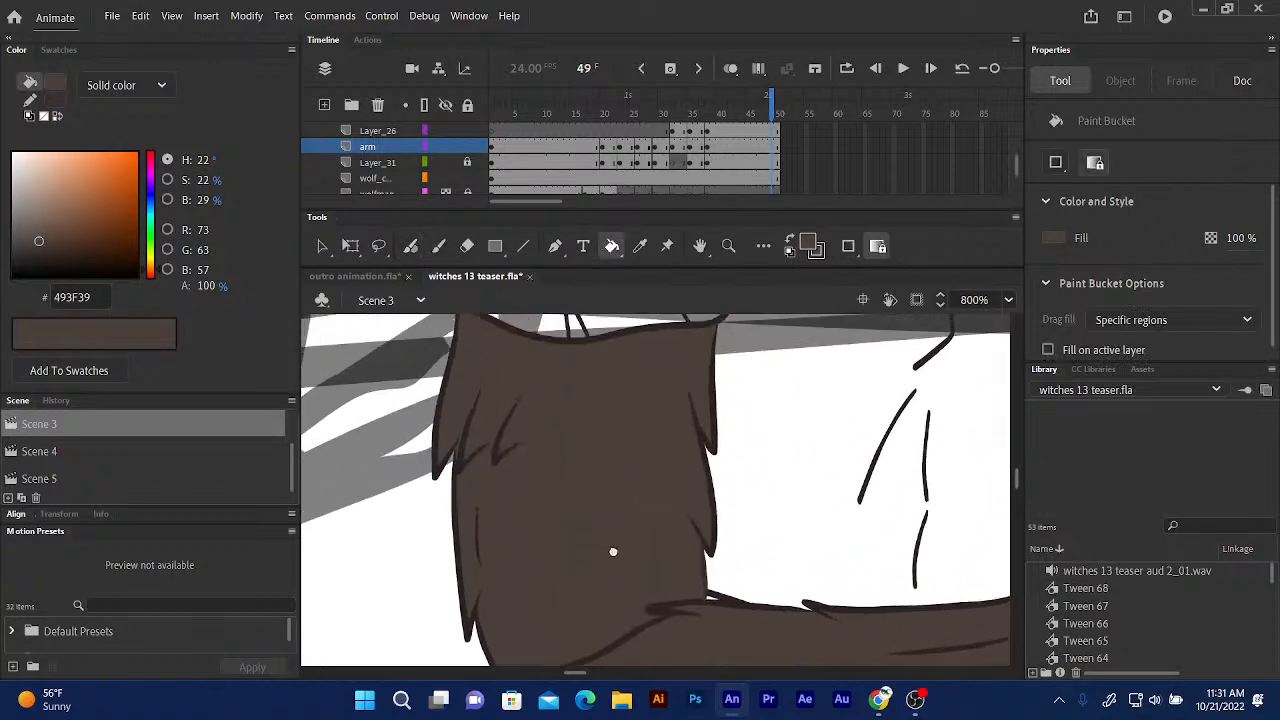
pyautogui.scroll(3, 624, 494)
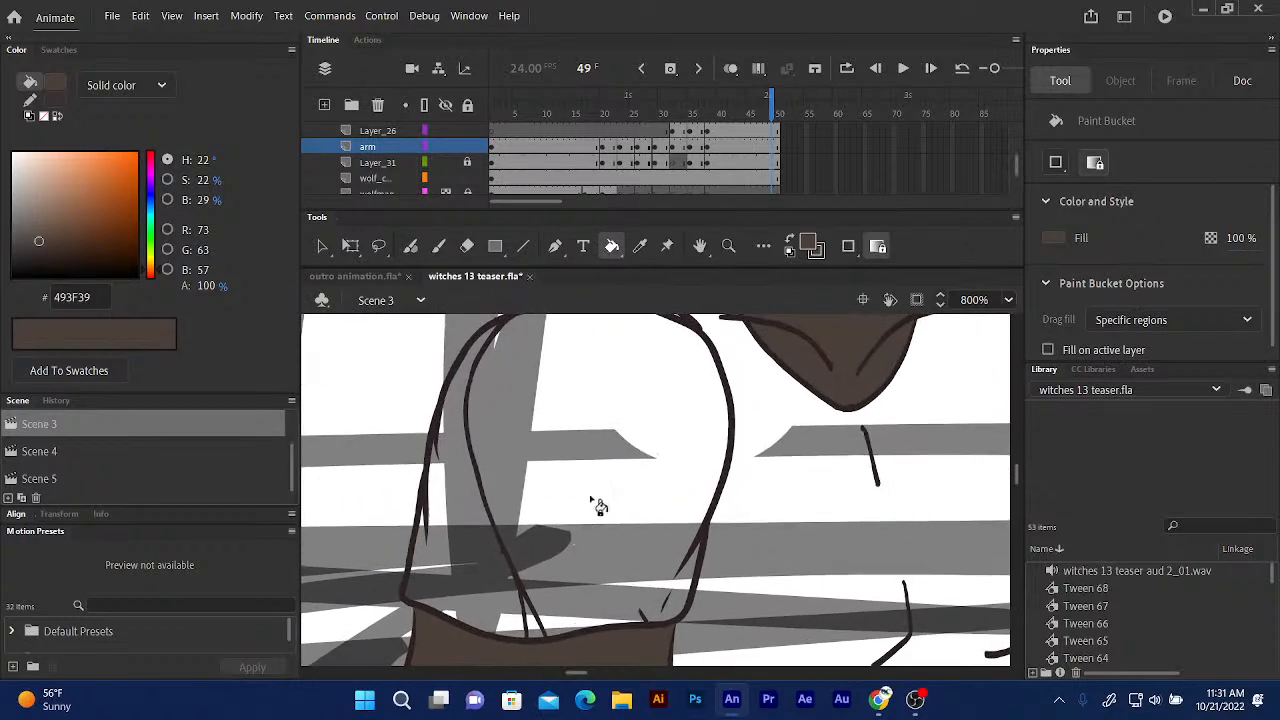
pyautogui.click(467, 162)
pyautogui.scroll(5, 543, 568)
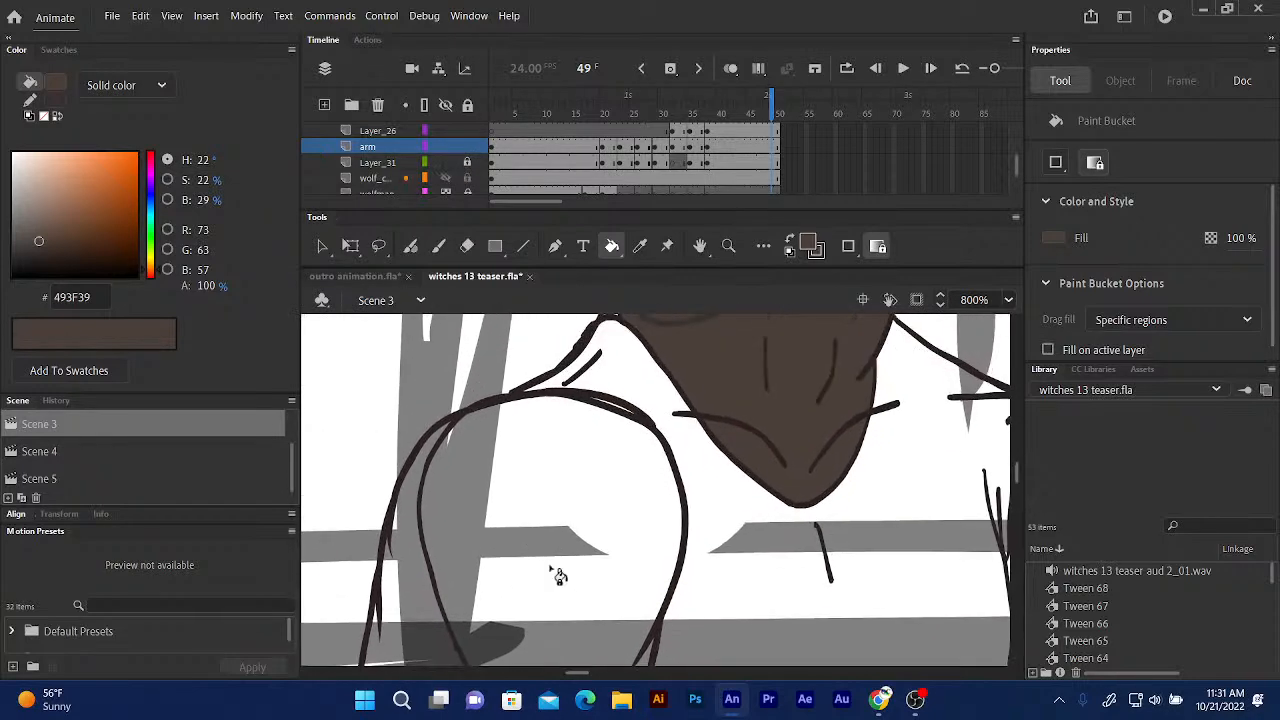
pyautogui.scroll(6, 512, 570)
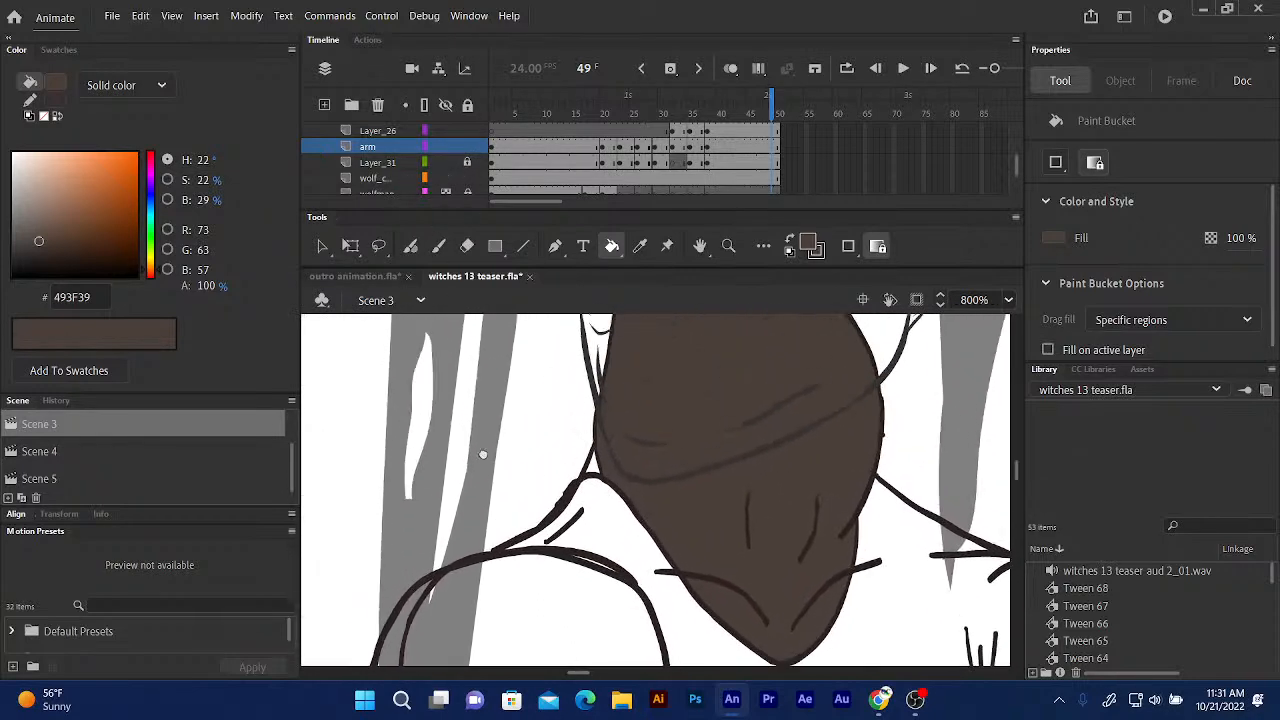
pyautogui.click(447, 180)
pyautogui.click(447, 180)
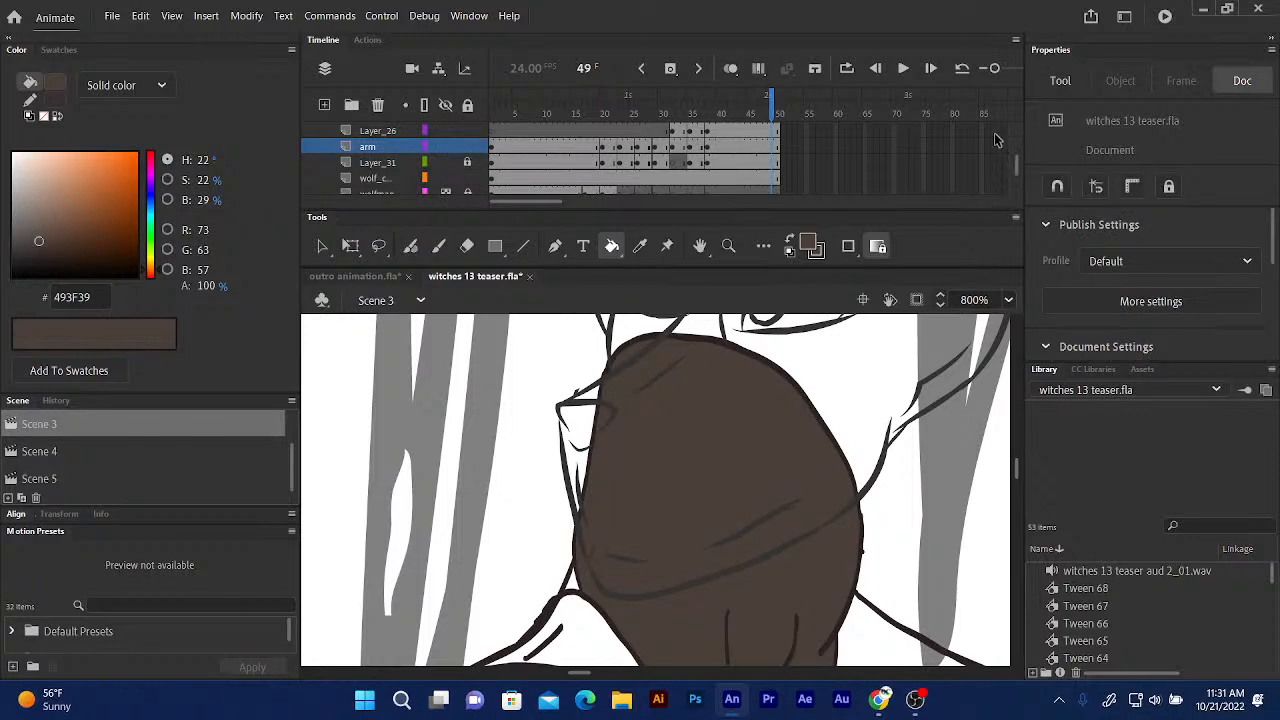
# Select the wolf man's head layer and unlock it for editing.
pyautogui.scroll(2, 1016, 164)
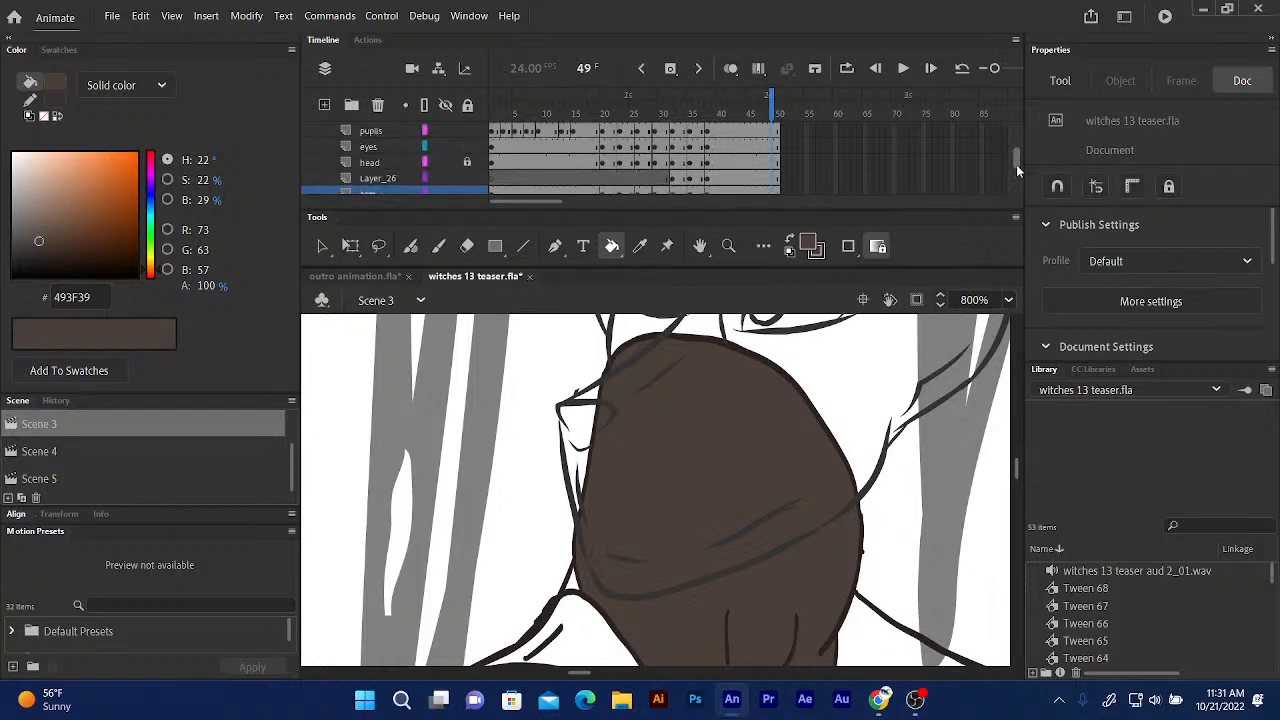
pyautogui.click(378, 161)
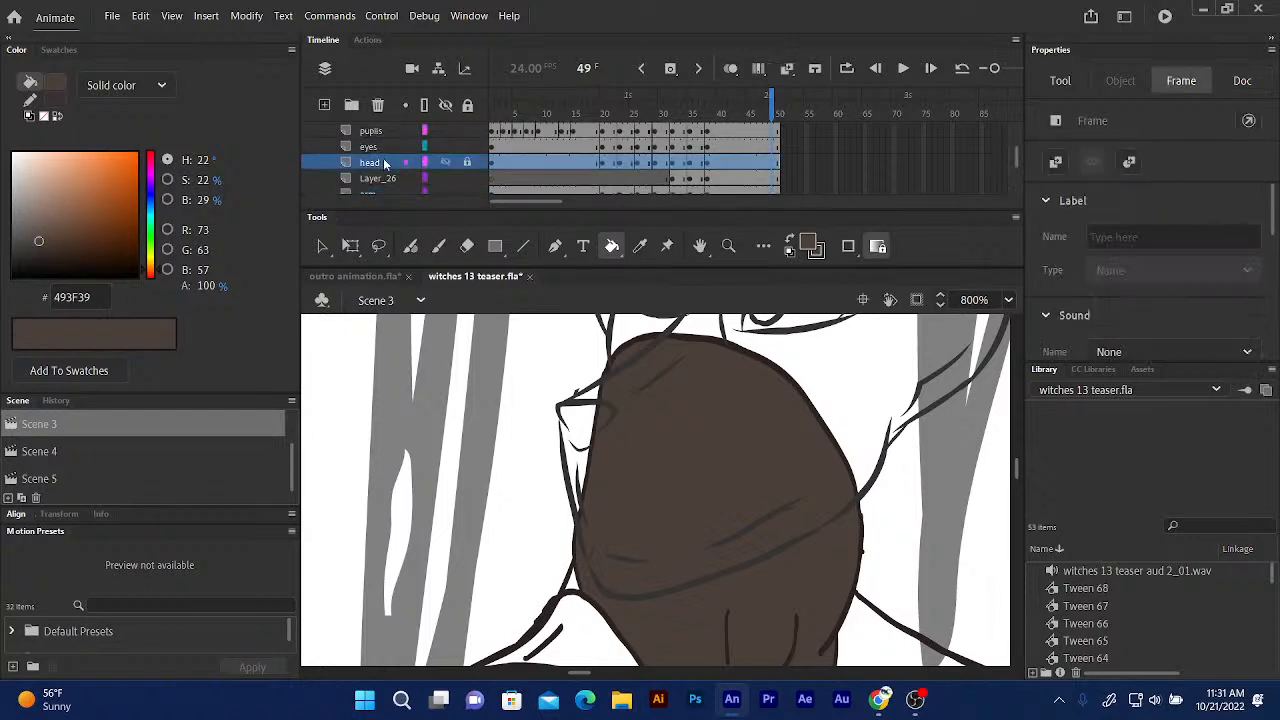
pyautogui.scroll(3, 548, 454)
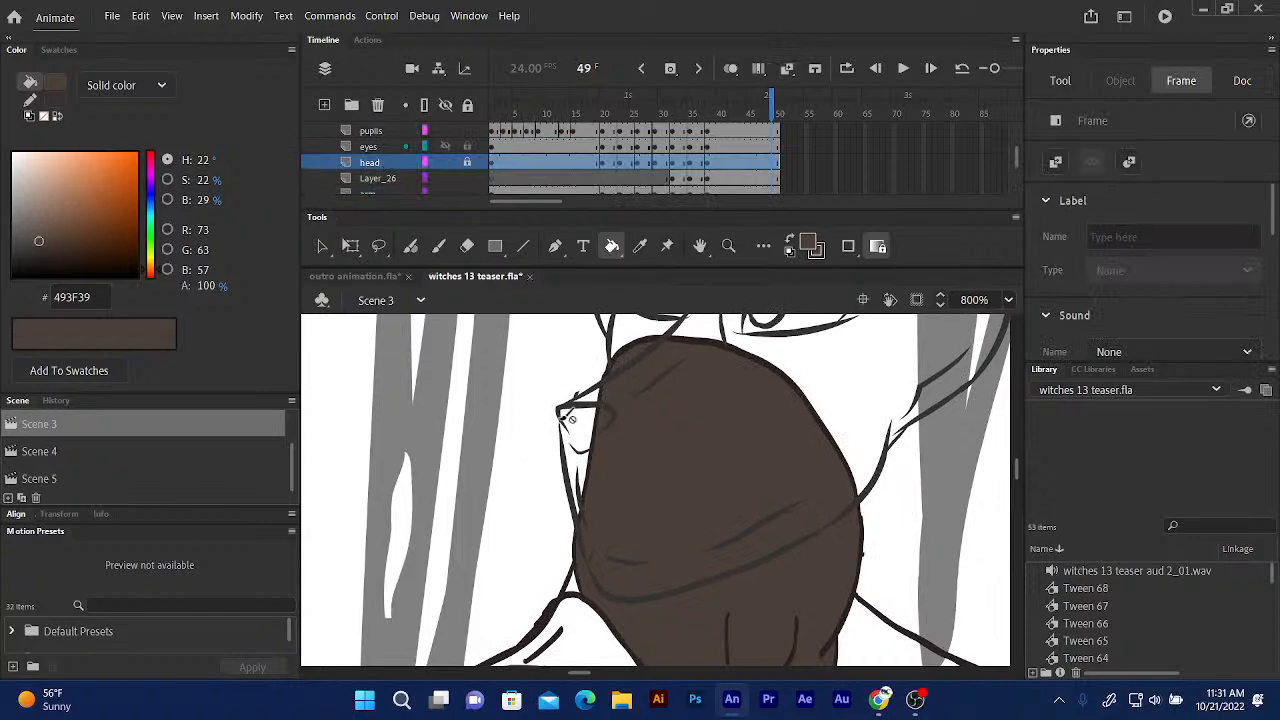
pyautogui.scroll(5, 548, 454)
pyautogui.hscroll(3, 548, 454)
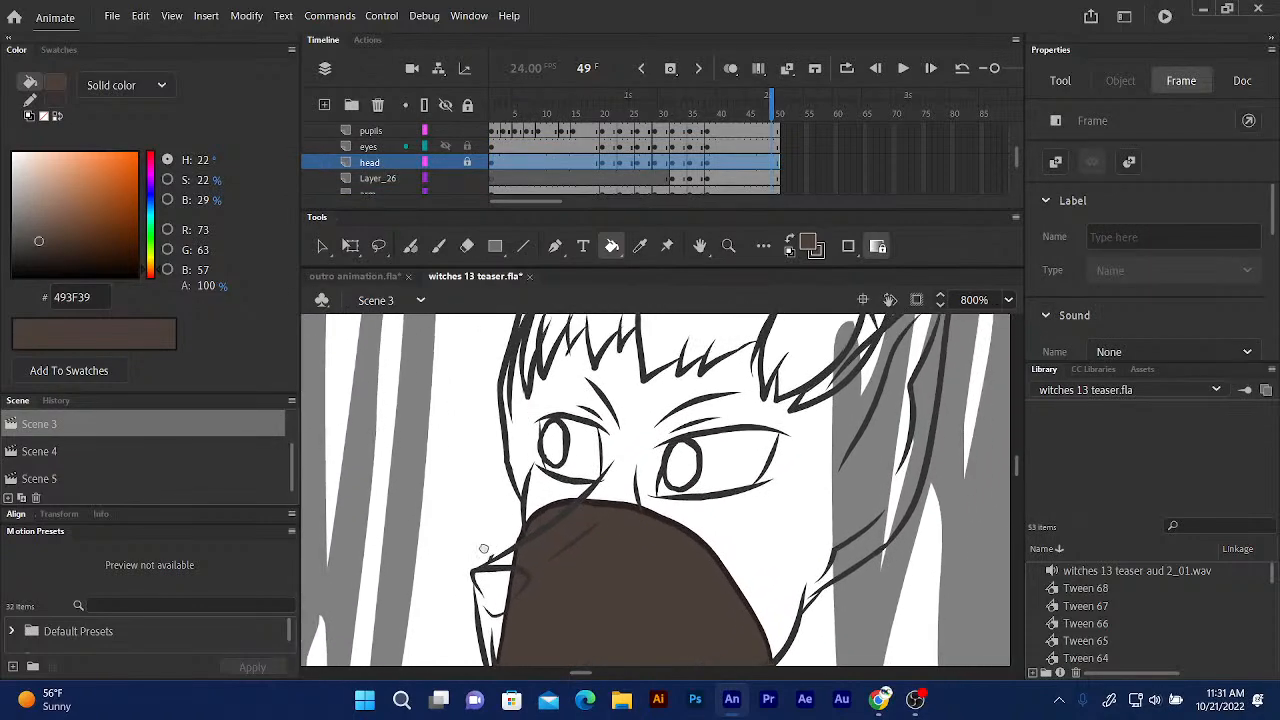
pyautogui.scroll(3, 522, 503)
pyautogui.hscroll(2, 522, 503)
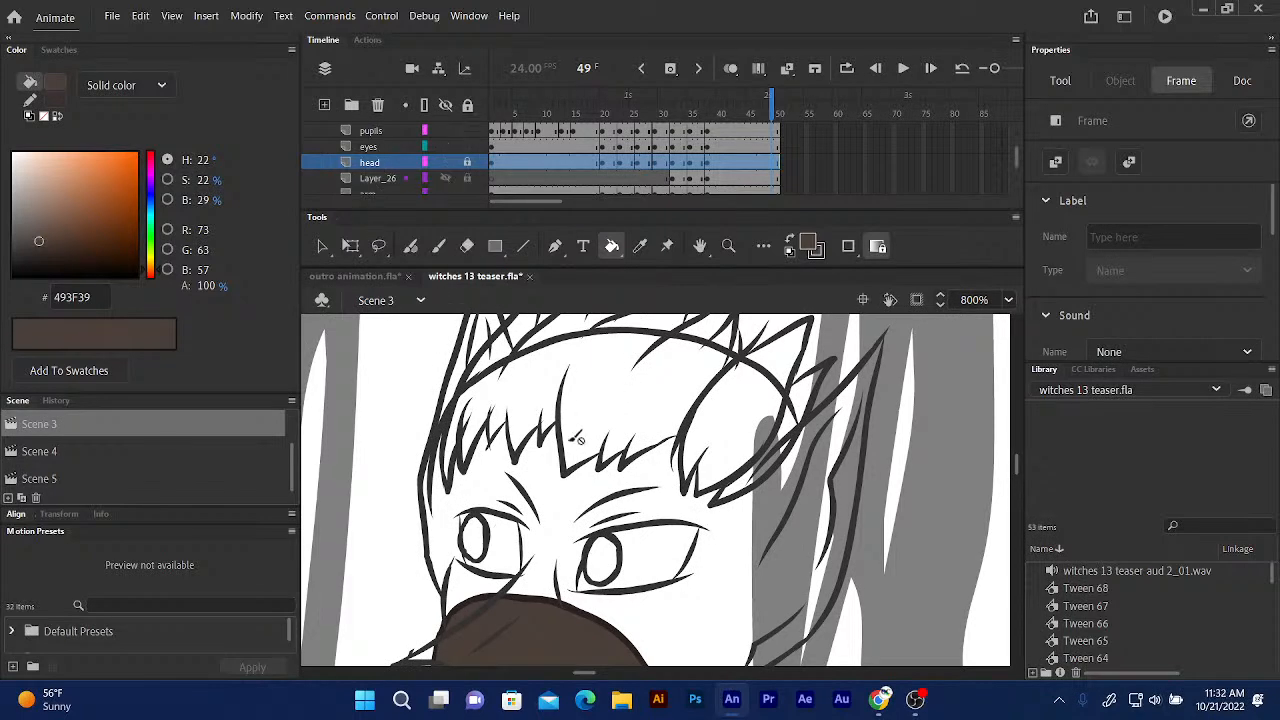
pyautogui.scroll(-2, 560, 420)
pyautogui.scroll(-1, 556, 396)
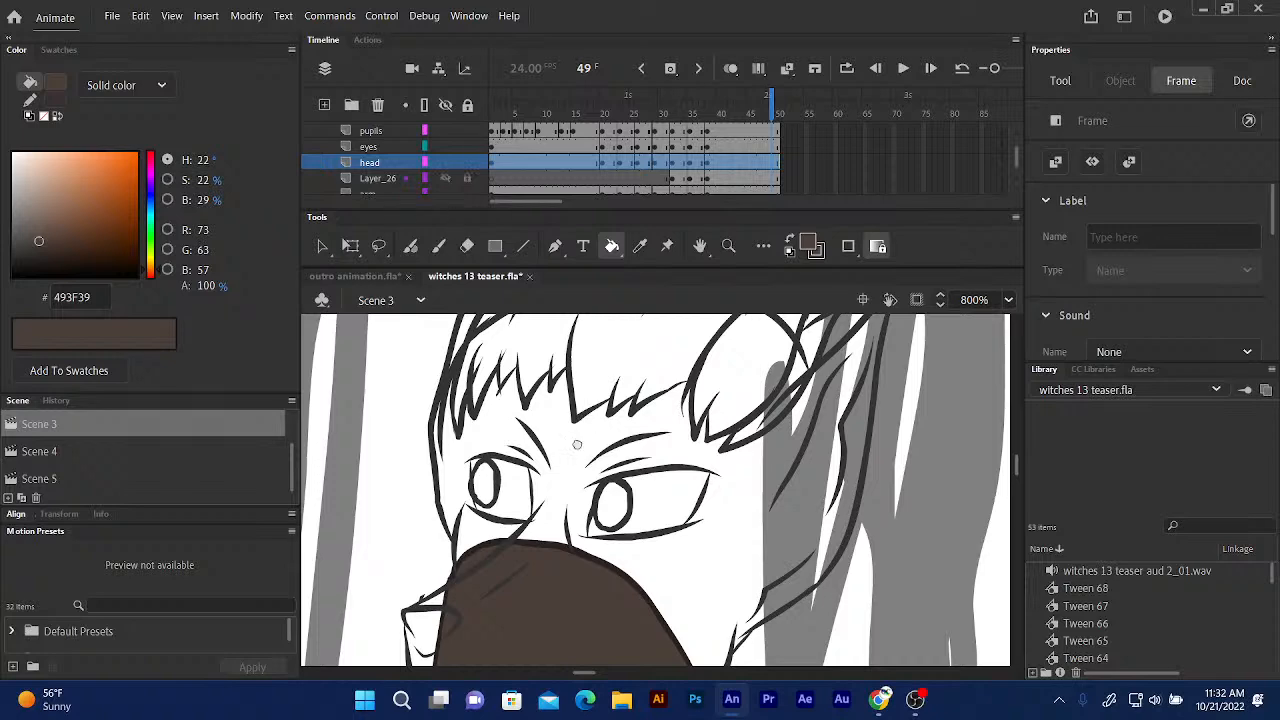
# Hide the hair layer in the wolf_man folder to expose the head outline and face.
pyautogui.scroll(5, 583, 556)
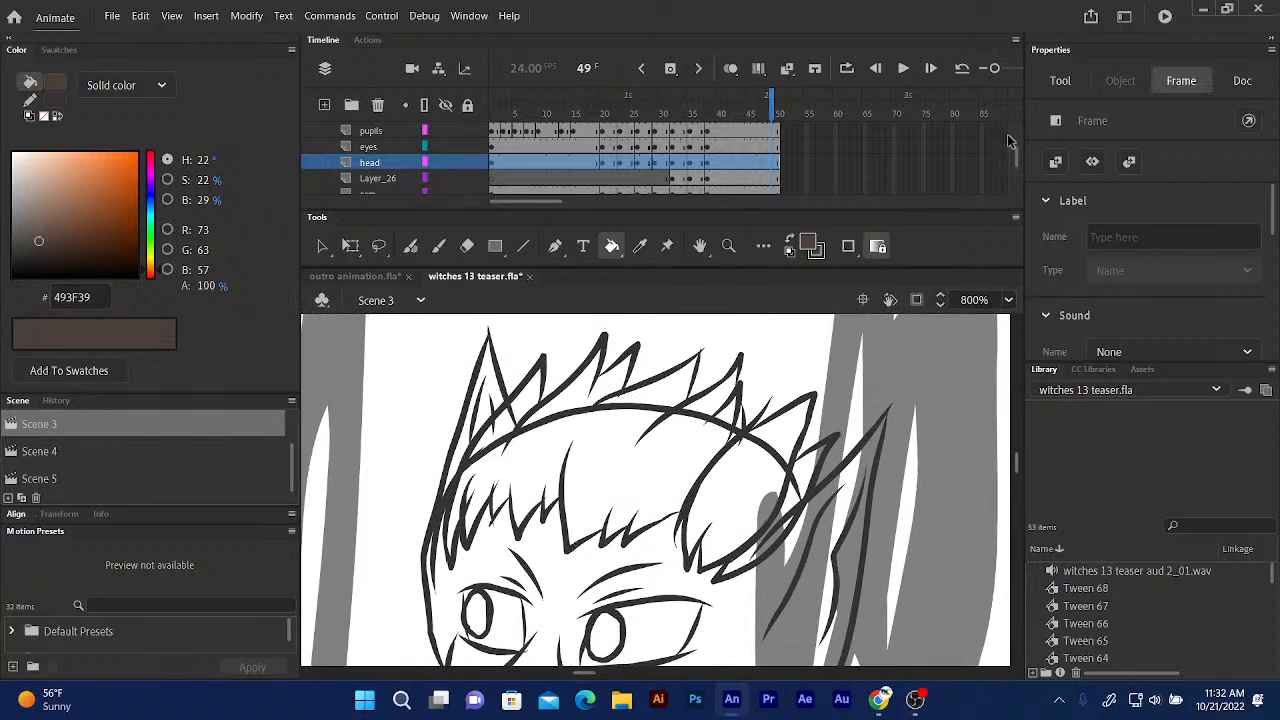
pyautogui.scroll(3, 1016, 153)
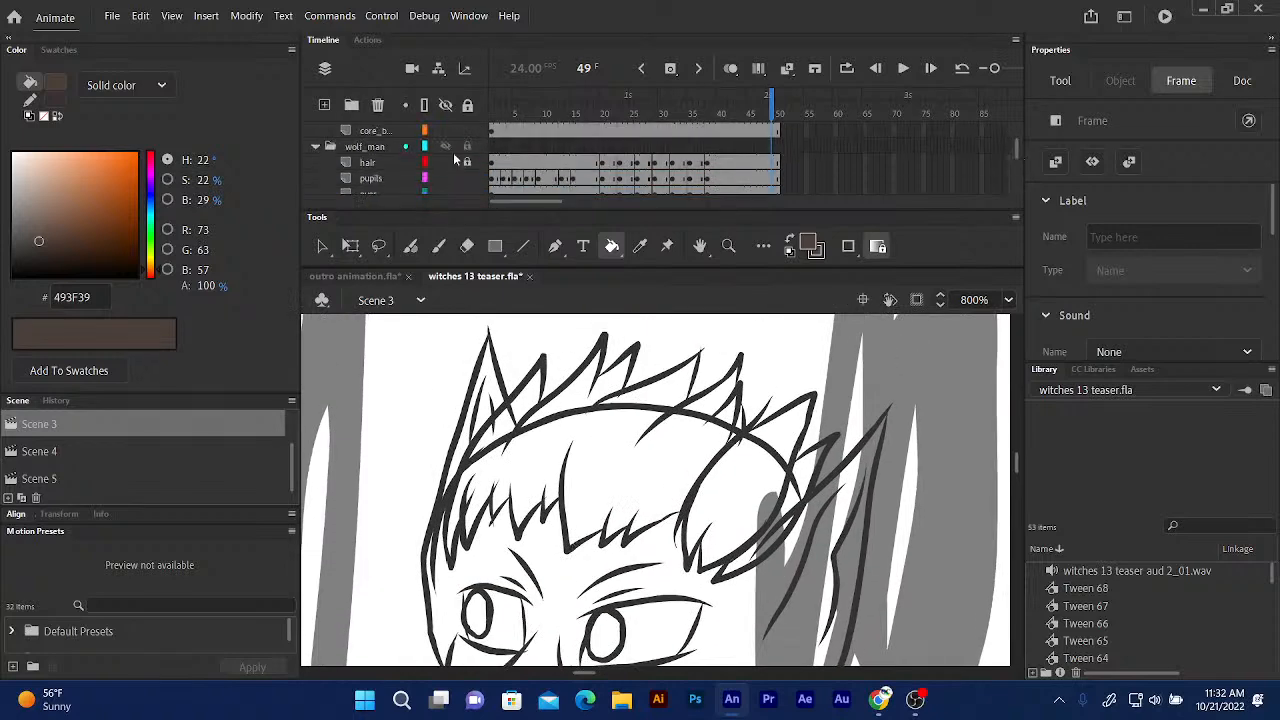
pyautogui.click(446, 162)
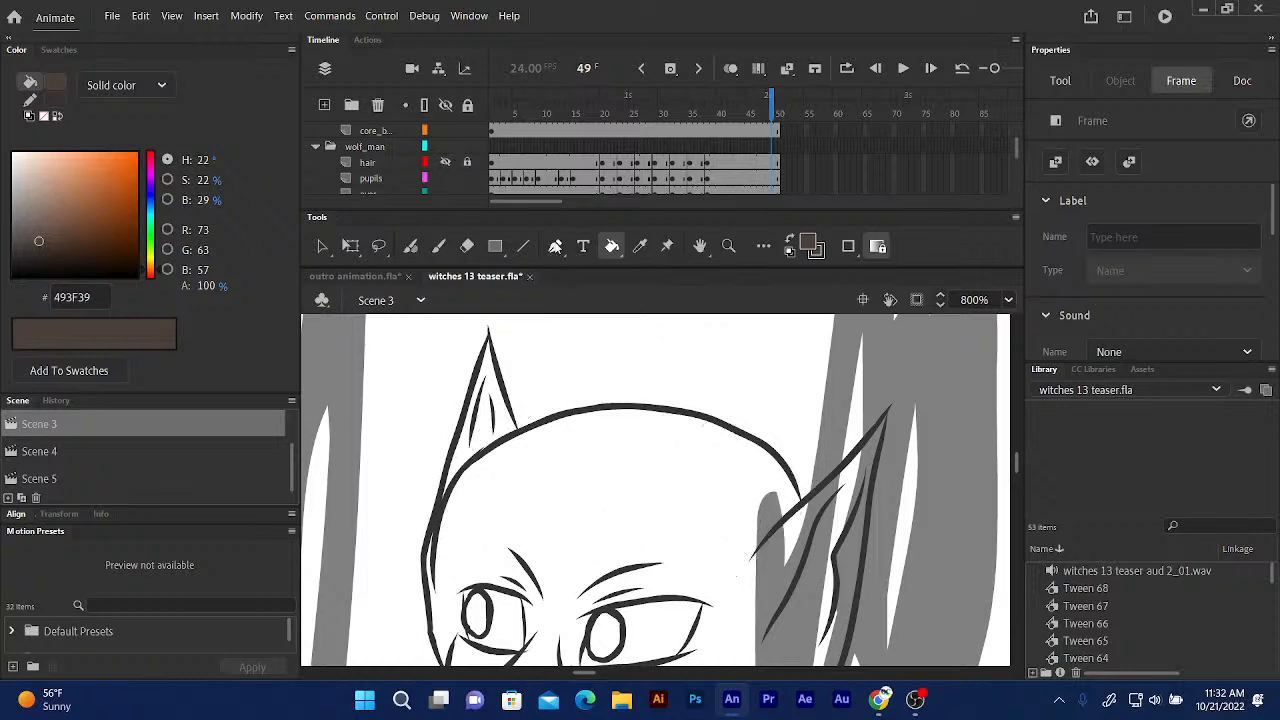
pyautogui.moveTo(589, 421)
pyautogui.mouseDown()
pyautogui.moveTo(580, 283)
pyautogui.moveTo(551, 215)
pyautogui.mouseUp()
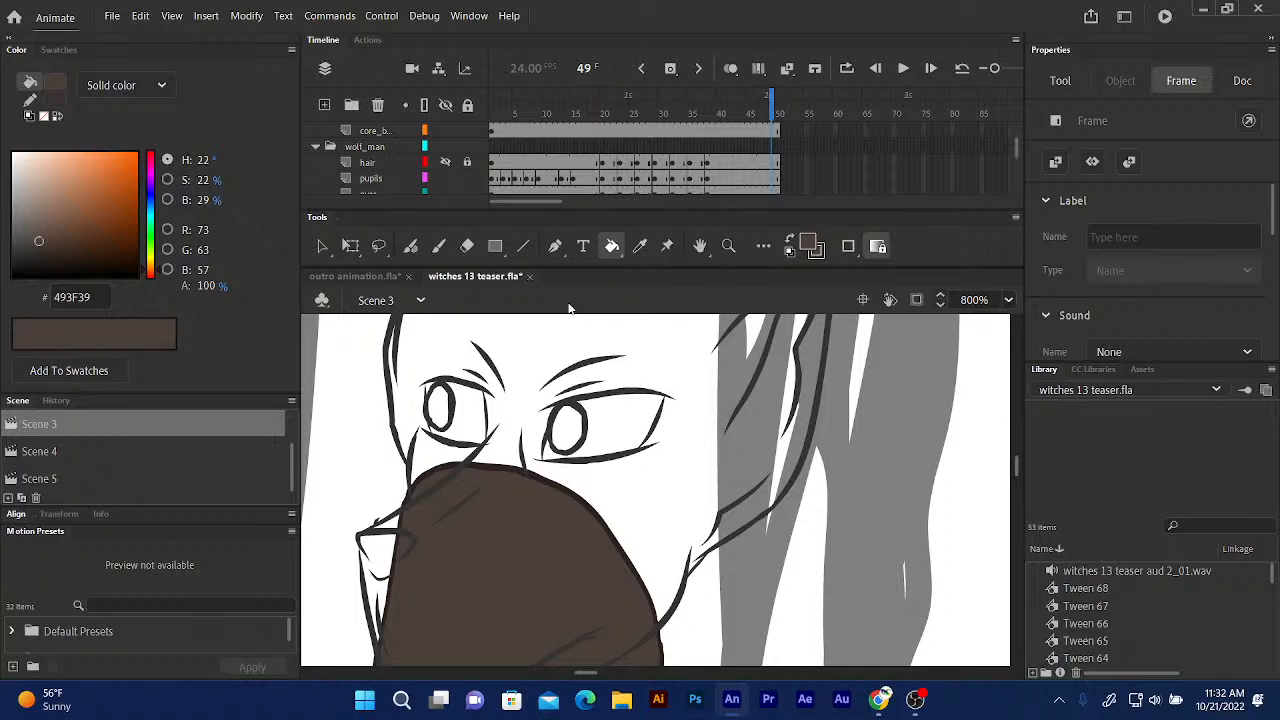
# Inspect the wolf man's head outline from the muzzle to the ears for gaps, with the Fluid Brush set to 383130.
pyautogui.scroll(-2, 593, 330)
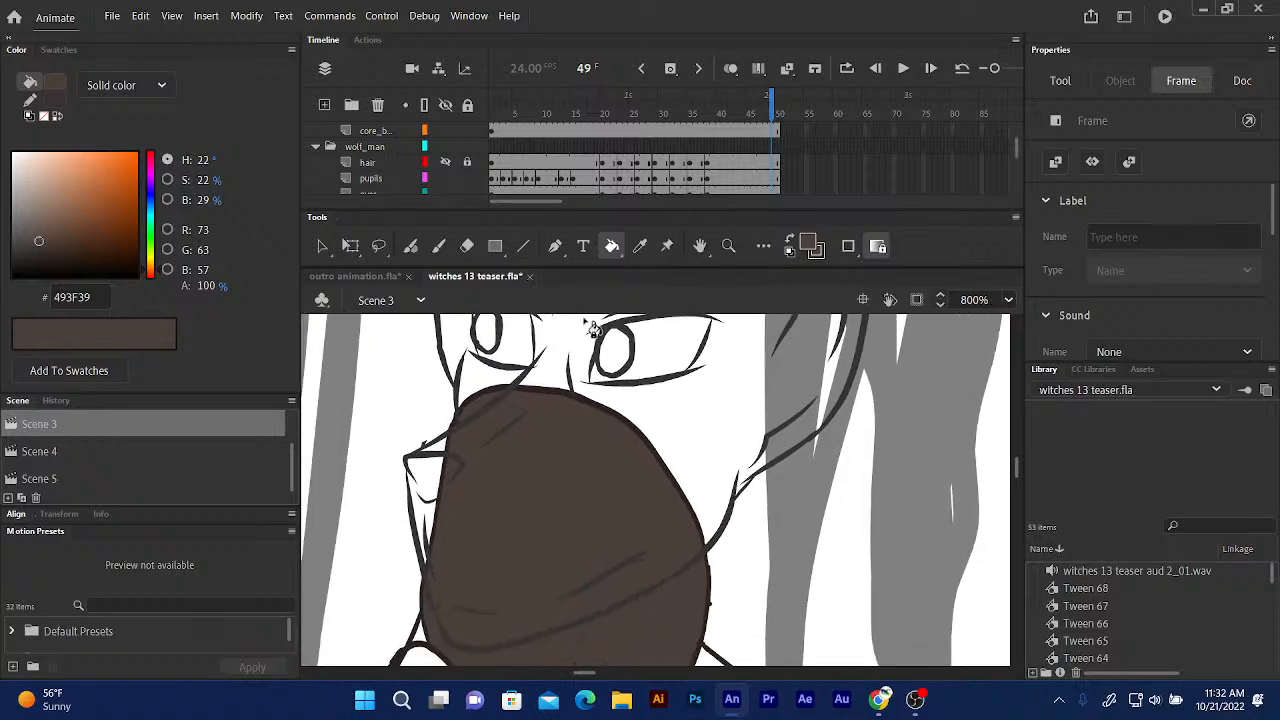
pyautogui.moveTo(542, 401); pyautogui.dragTo(590, 286)
pyautogui.moveTo(581, 397); pyautogui.dragTo(578, 448)
pyautogui.scroll(4, 577, 448)
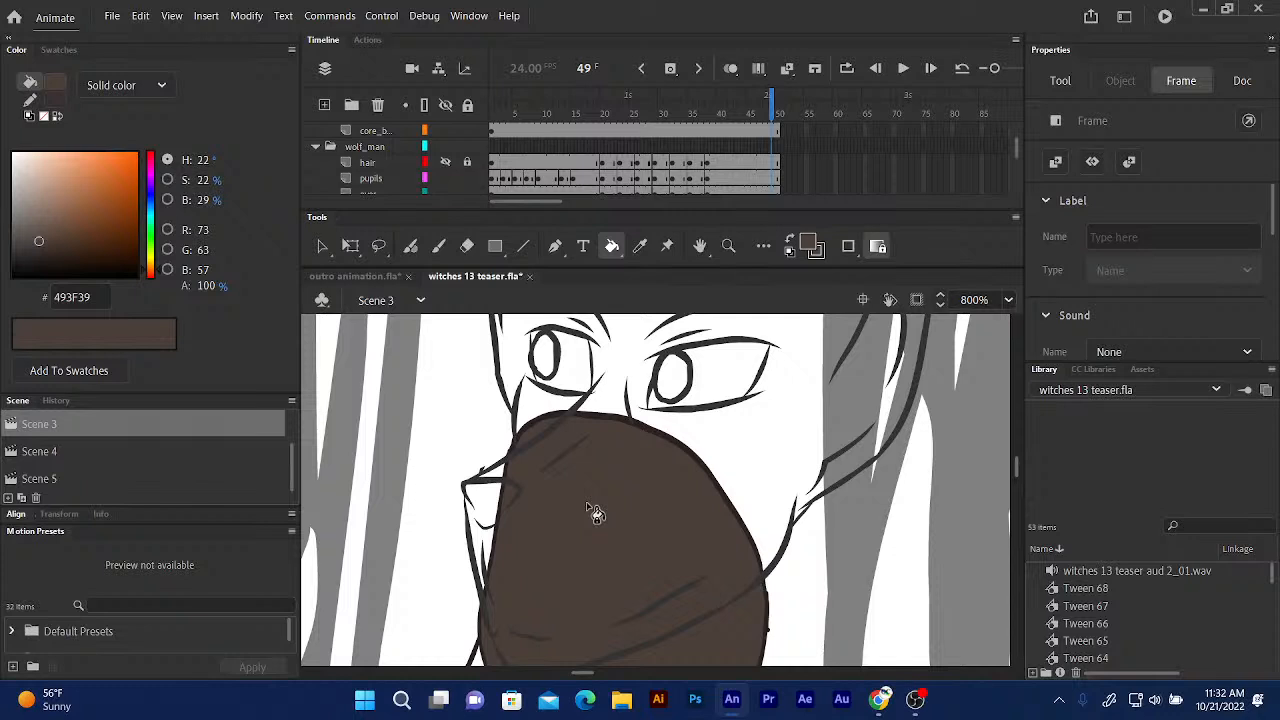
pyautogui.click(788, 241)
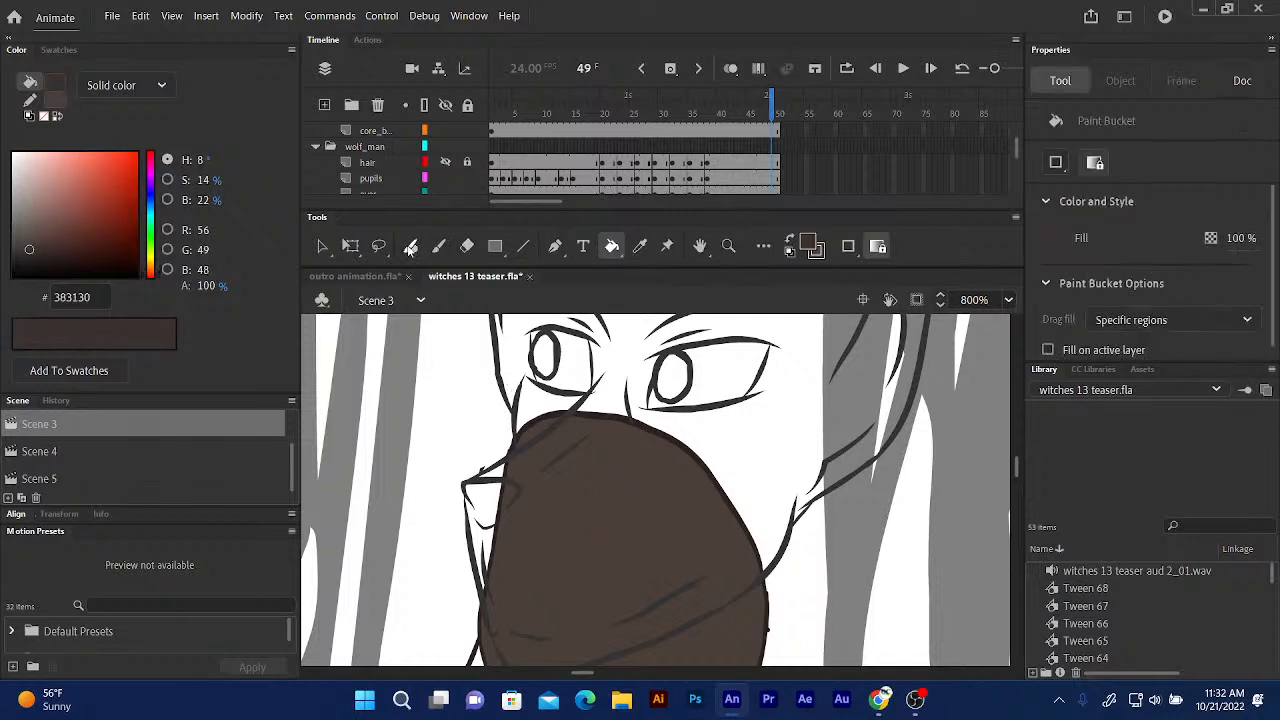
pyautogui.click(410, 249)
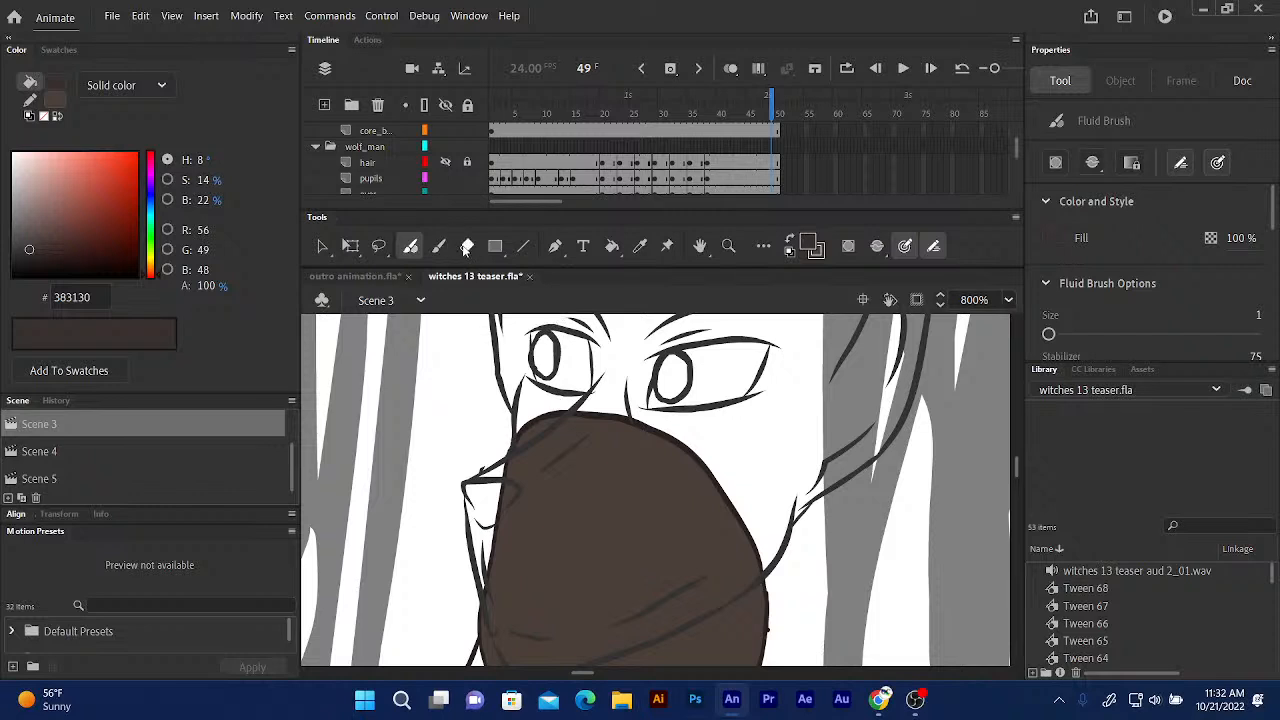
pyautogui.click(467, 246)
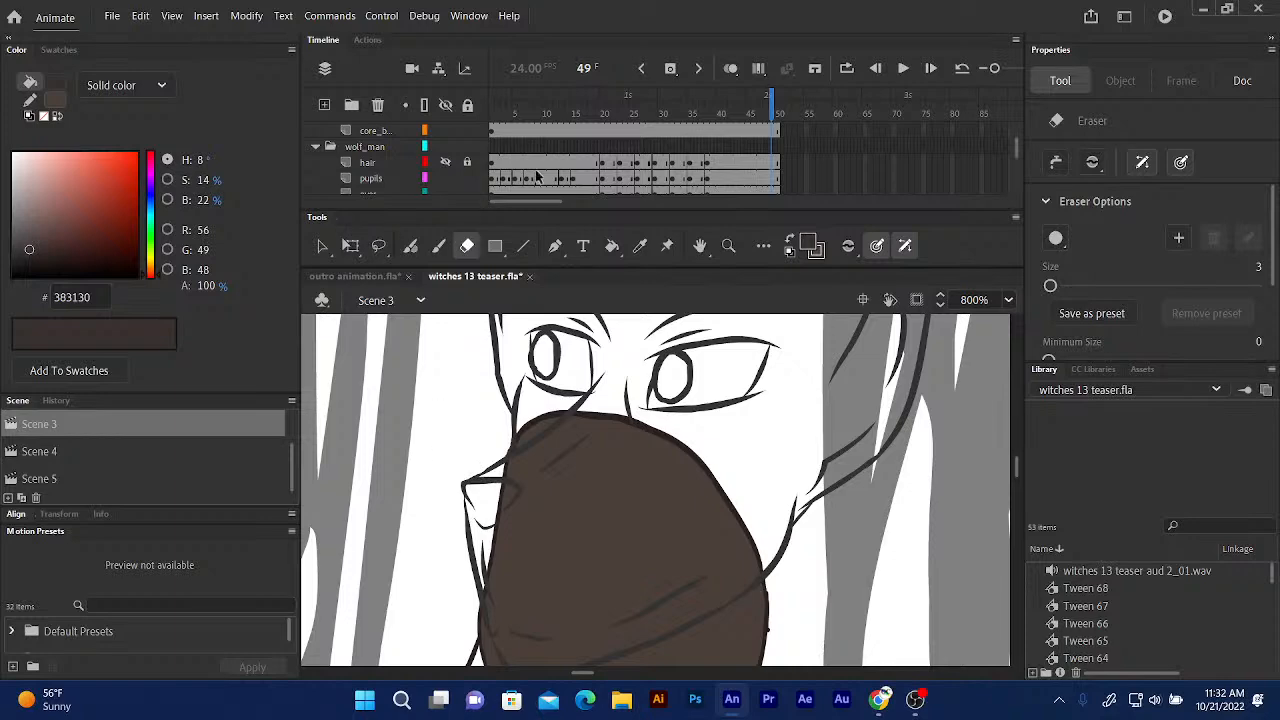
pyautogui.scroll(5, 457, 434)
pyautogui.hscroll(2, 457, 434)
pyautogui.hscroll(2, 360, 518)
pyautogui.scroll(-1, 360, 518)
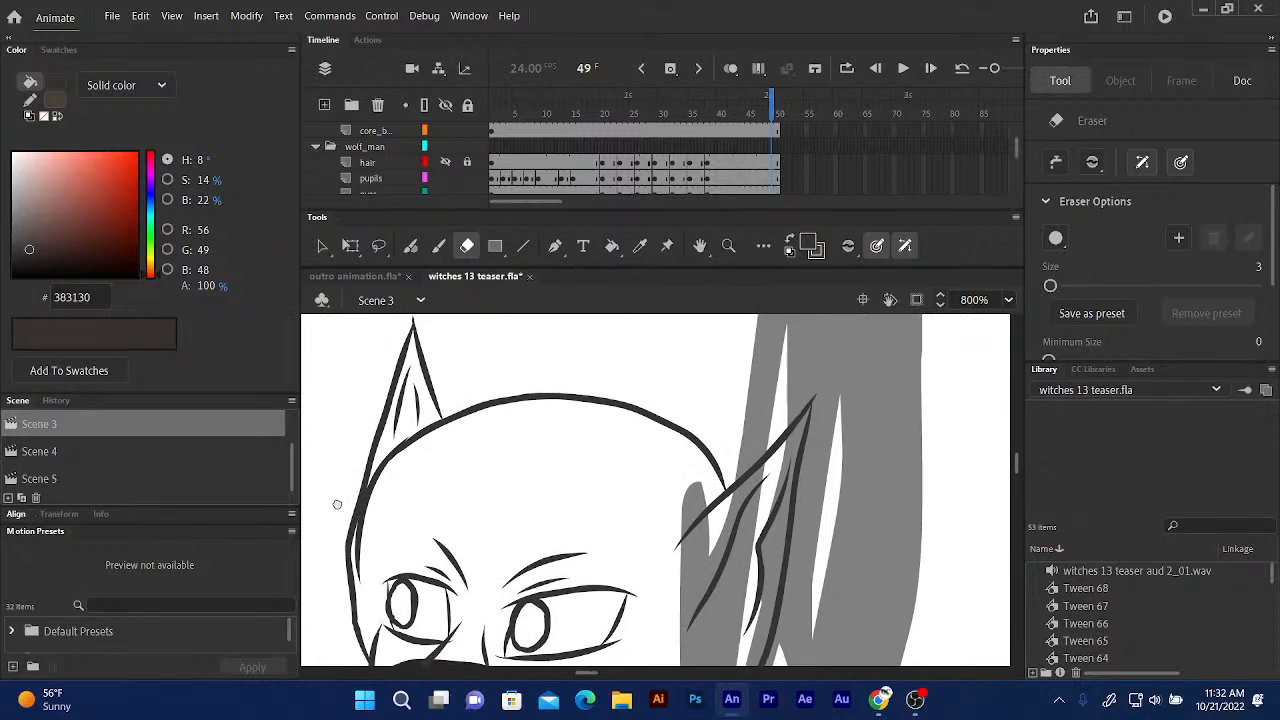
pyautogui.scroll(-2, 337, 507)
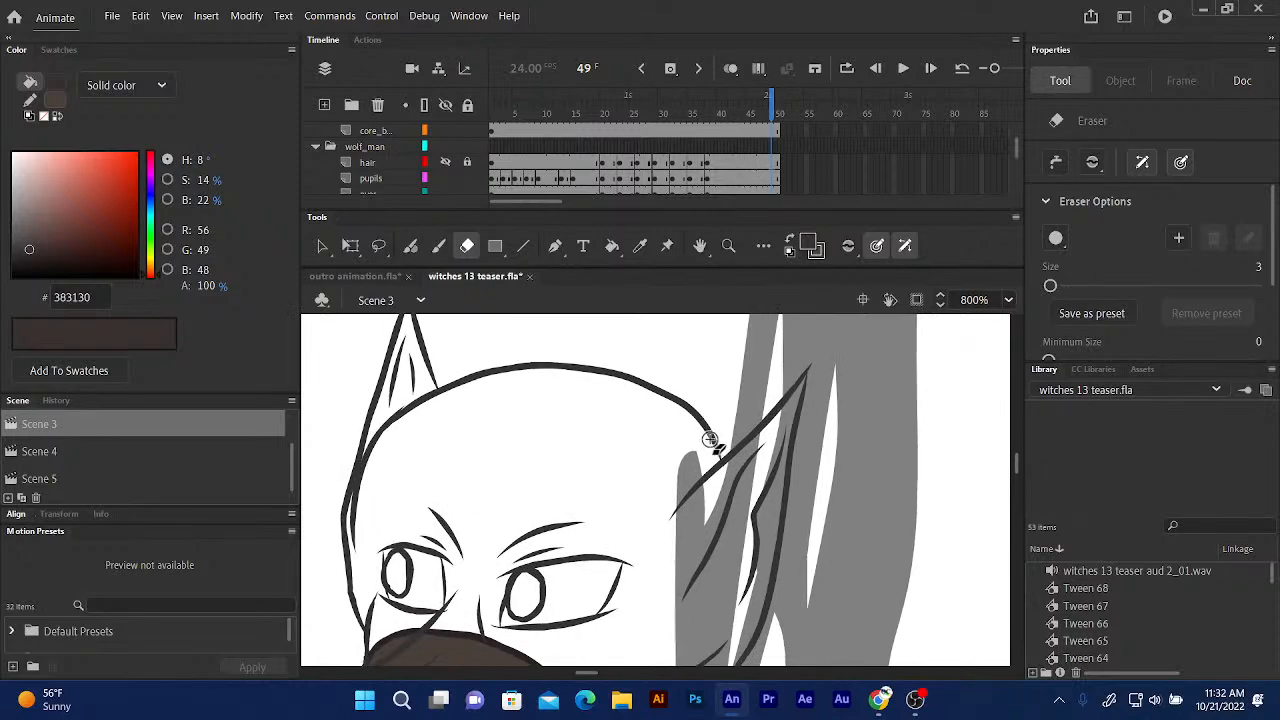
pyautogui.click(412, 247)
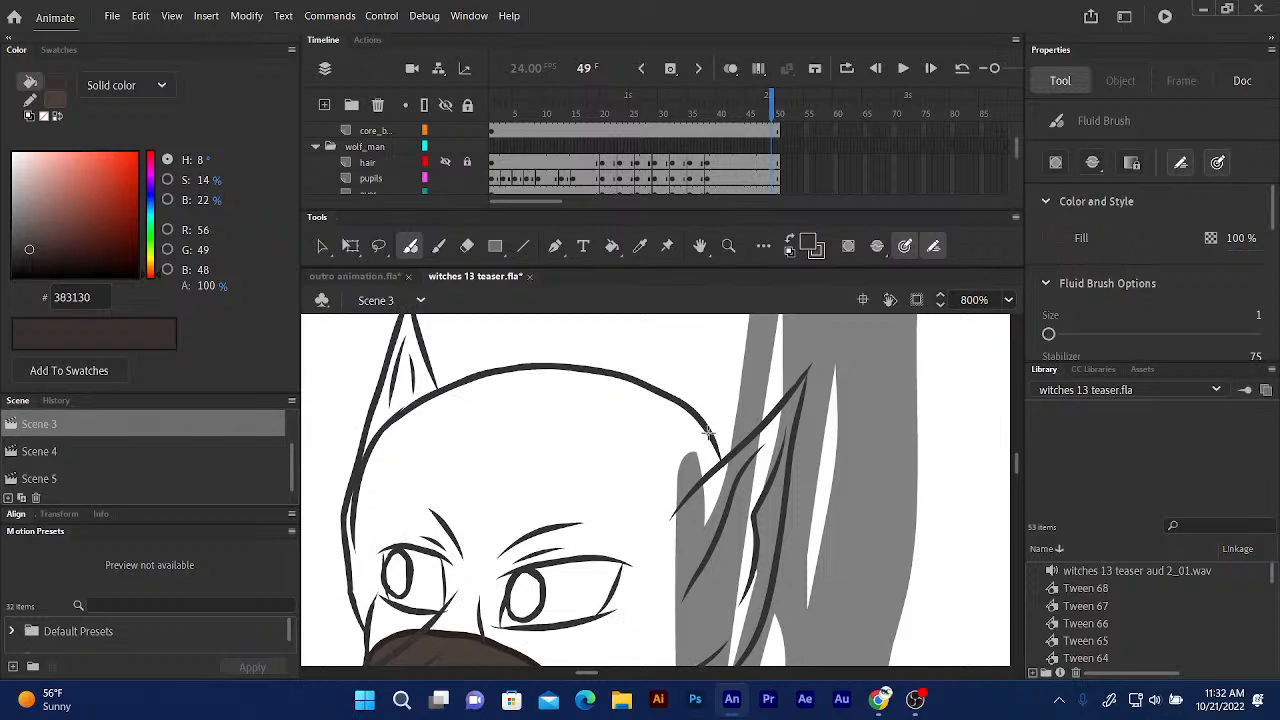
pyautogui.scroll(-1, 676, 484)
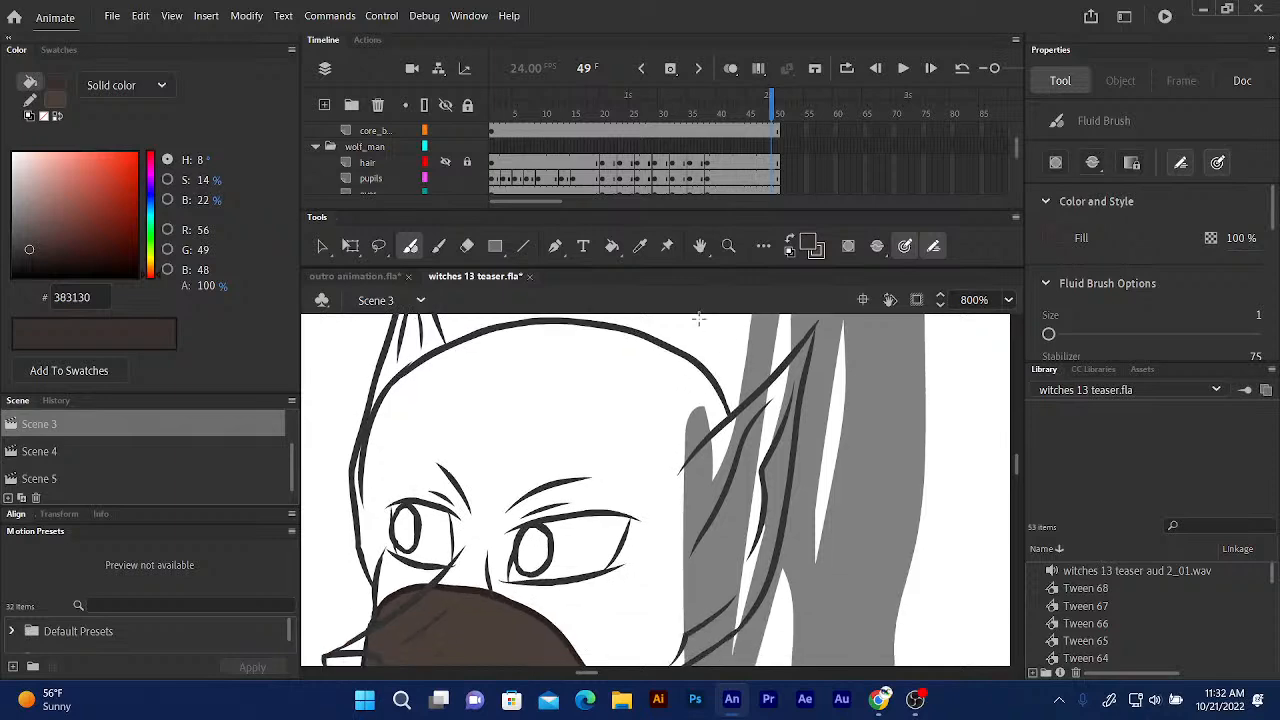
pyautogui.moveTo(634, 503); pyautogui.dragTo(686, 366)
pyautogui.moveTo(636, 452); pyautogui.dragTo(676, 344)
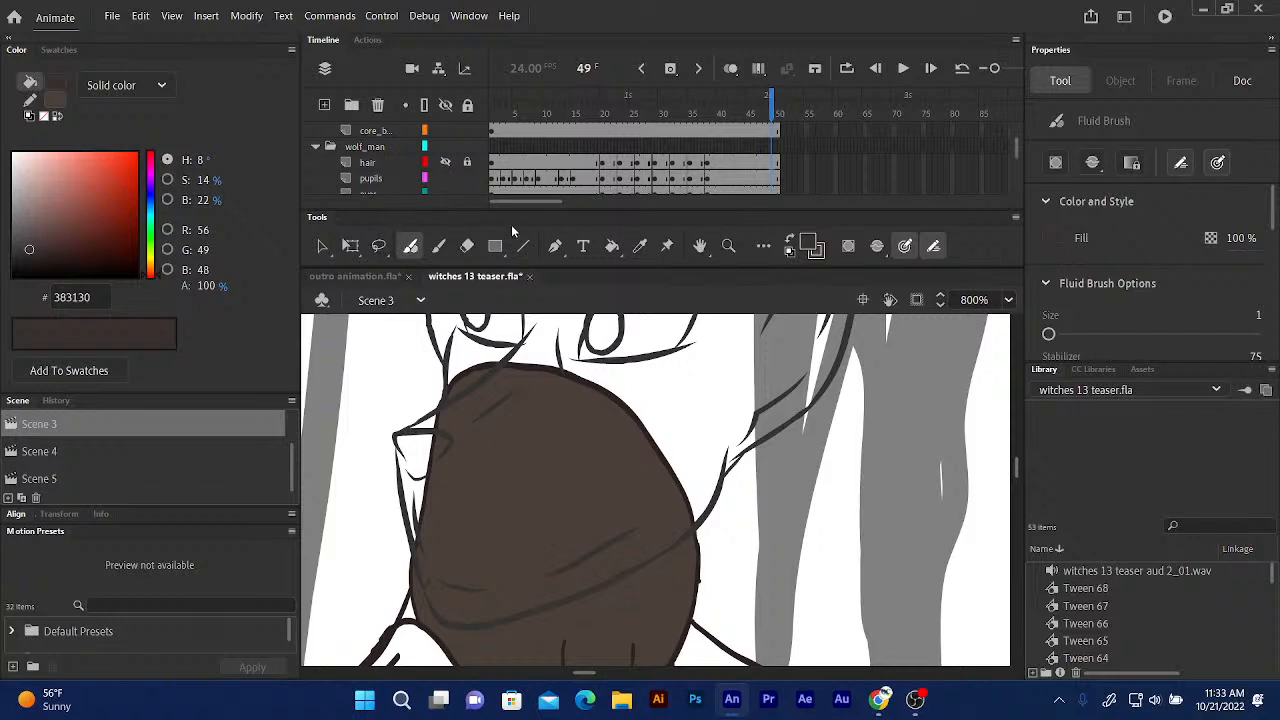
# Fill the wolf man's head and both ears with brown 493F39 on frame 49.
pyautogui.press('x')
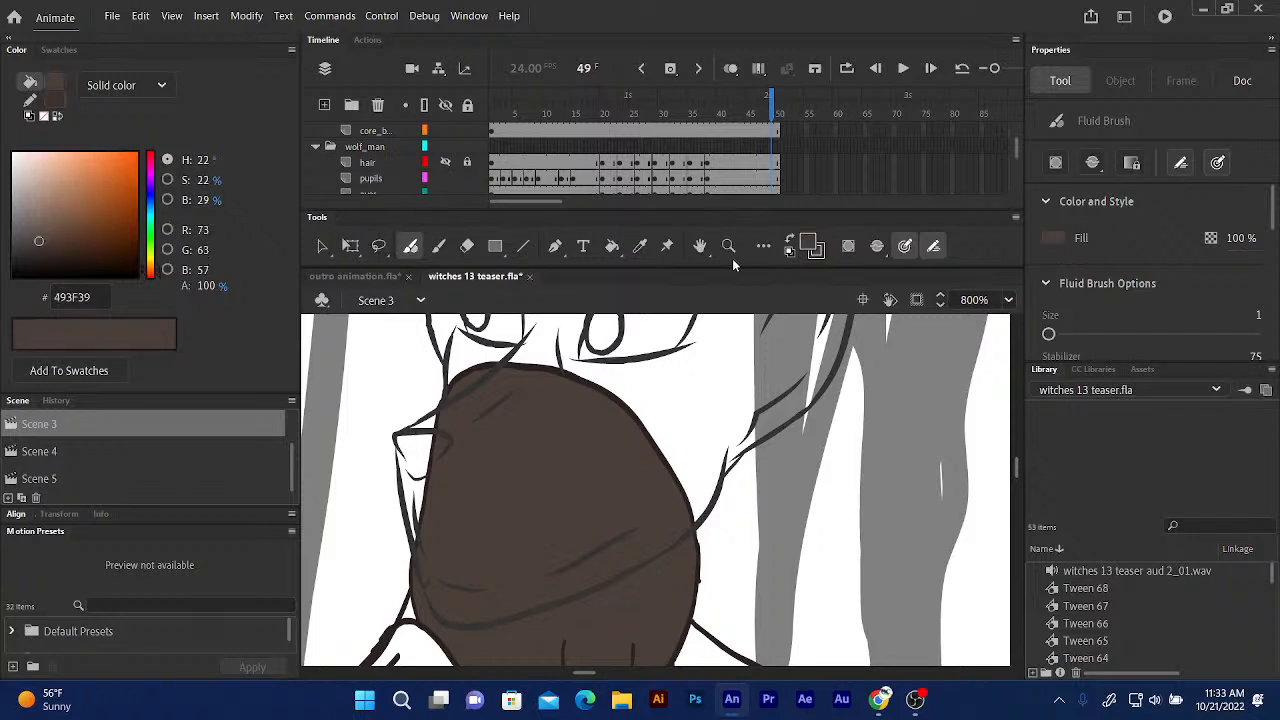
pyautogui.press('k')
pyautogui.click(679, 384)
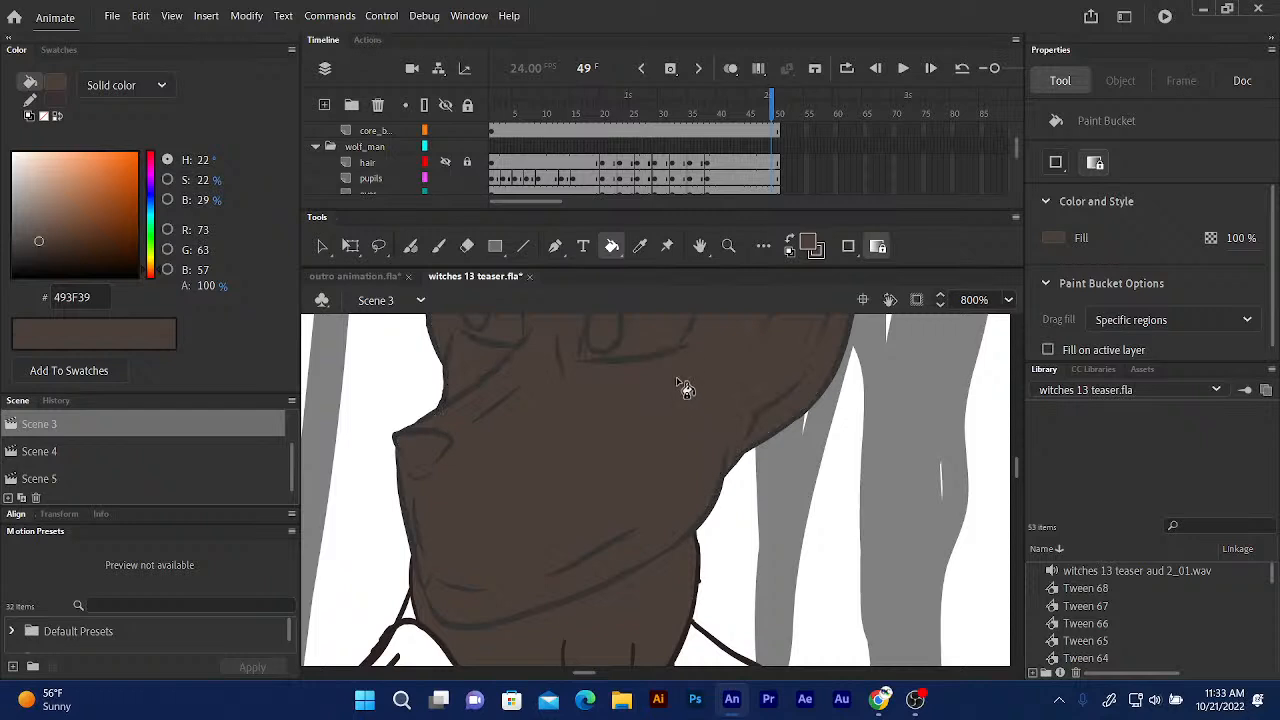
pyautogui.moveTo(487, 462); pyautogui.dragTo(471, 578)
pyautogui.moveTo(487, 506); pyautogui.dragTo(447, 661)
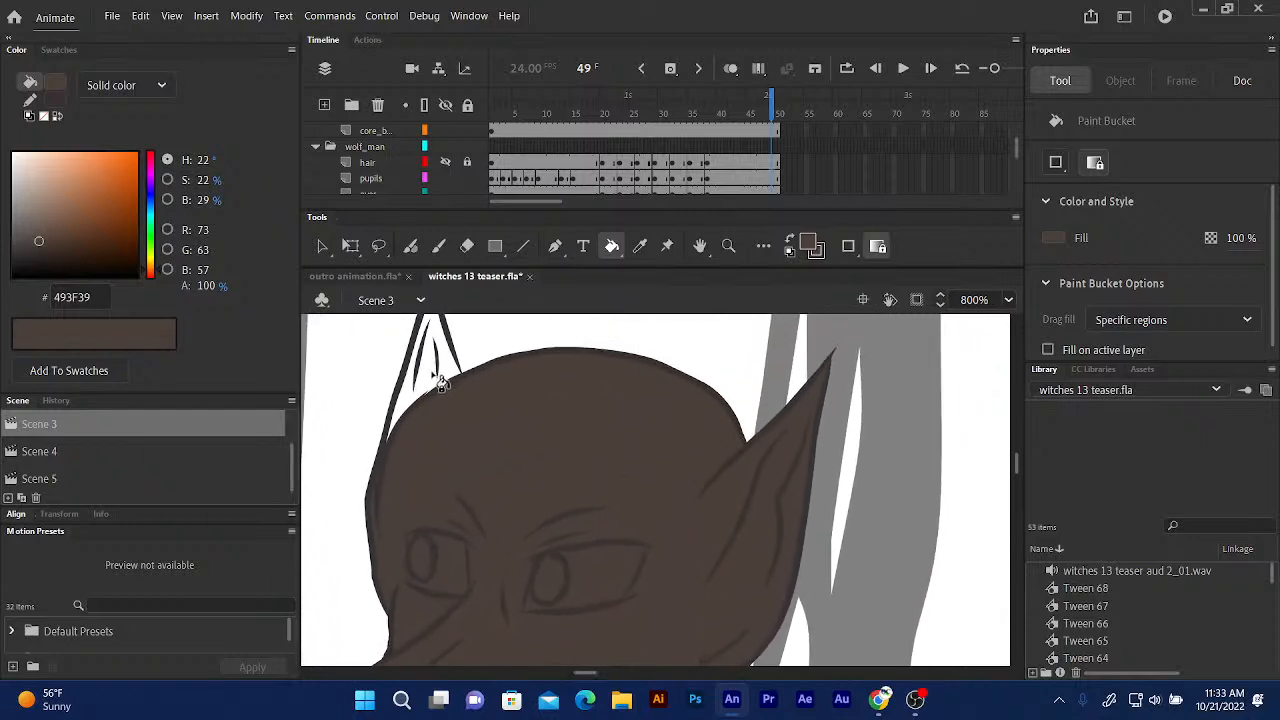
pyautogui.click(428, 372)
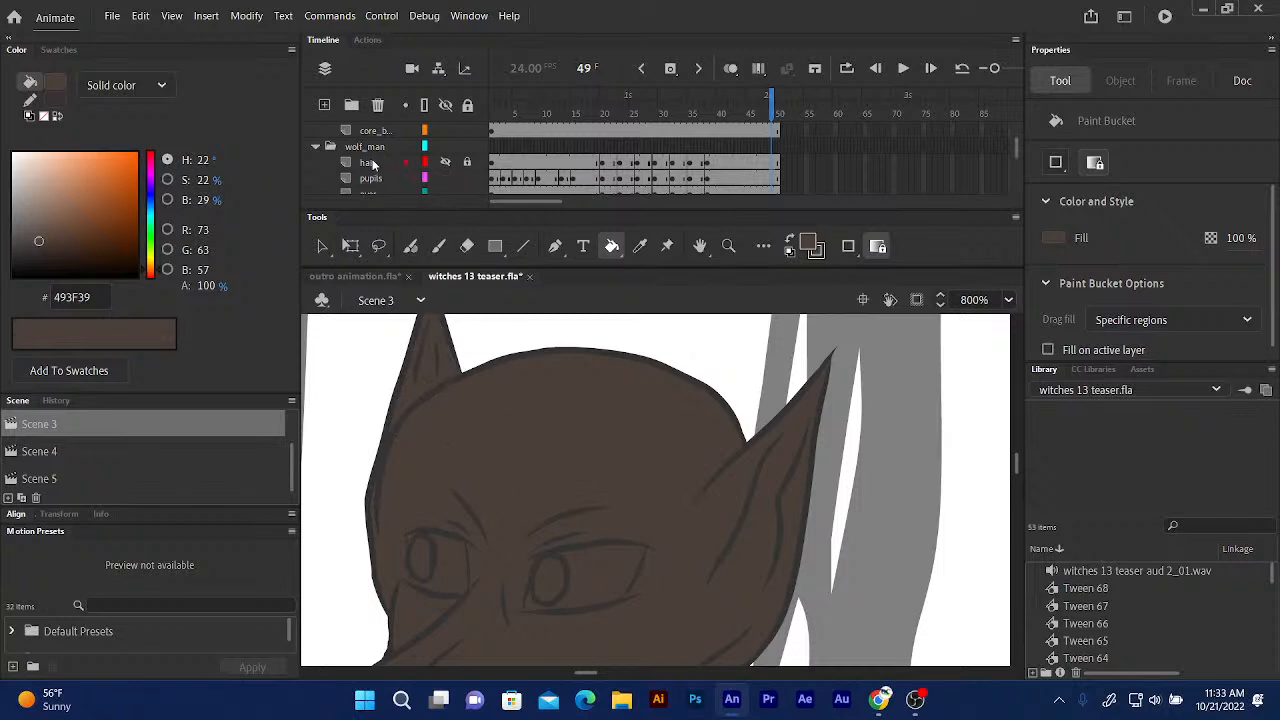
# Redisplay the hair layer of the wolf man over the filled head.
pyautogui.click(444, 163)
pyautogui.moveTo(507, 435); pyautogui.dragTo(528, 349)
pyautogui.moveTo(513, 421); pyautogui.dragTo(483, 543)
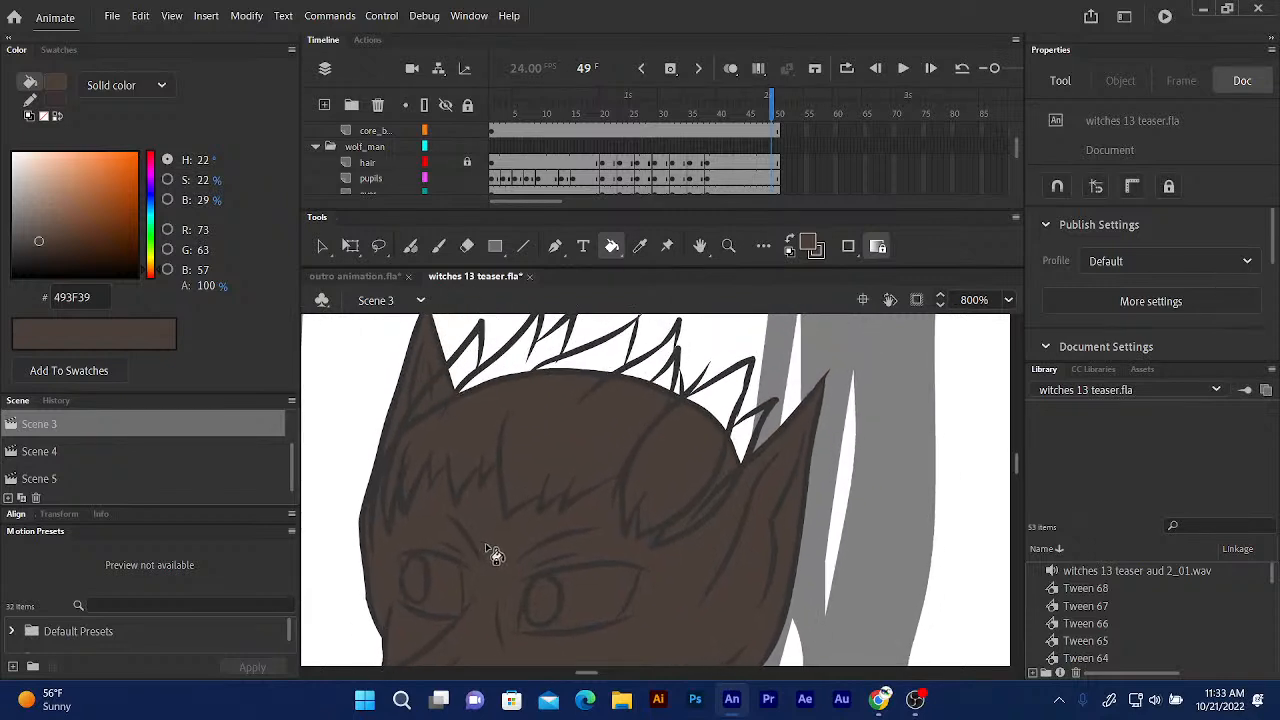
pyautogui.moveTo(500, 508)
pyautogui.mouseDown()
pyautogui.moveTo(506, 466)
pyautogui.moveTo(523, 480)
pyautogui.mouseUp()
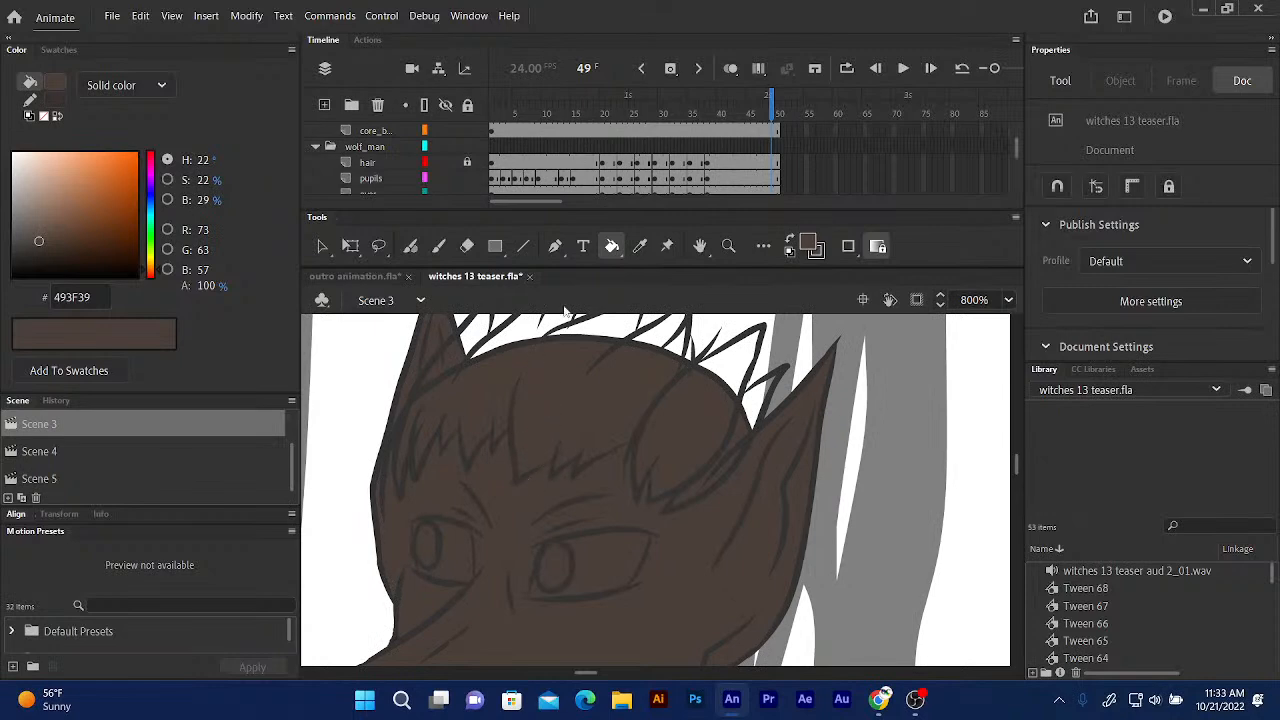
# Mix the dark grey 3F3D3C as the fill colour for the hair.
pyautogui.click(810, 245)
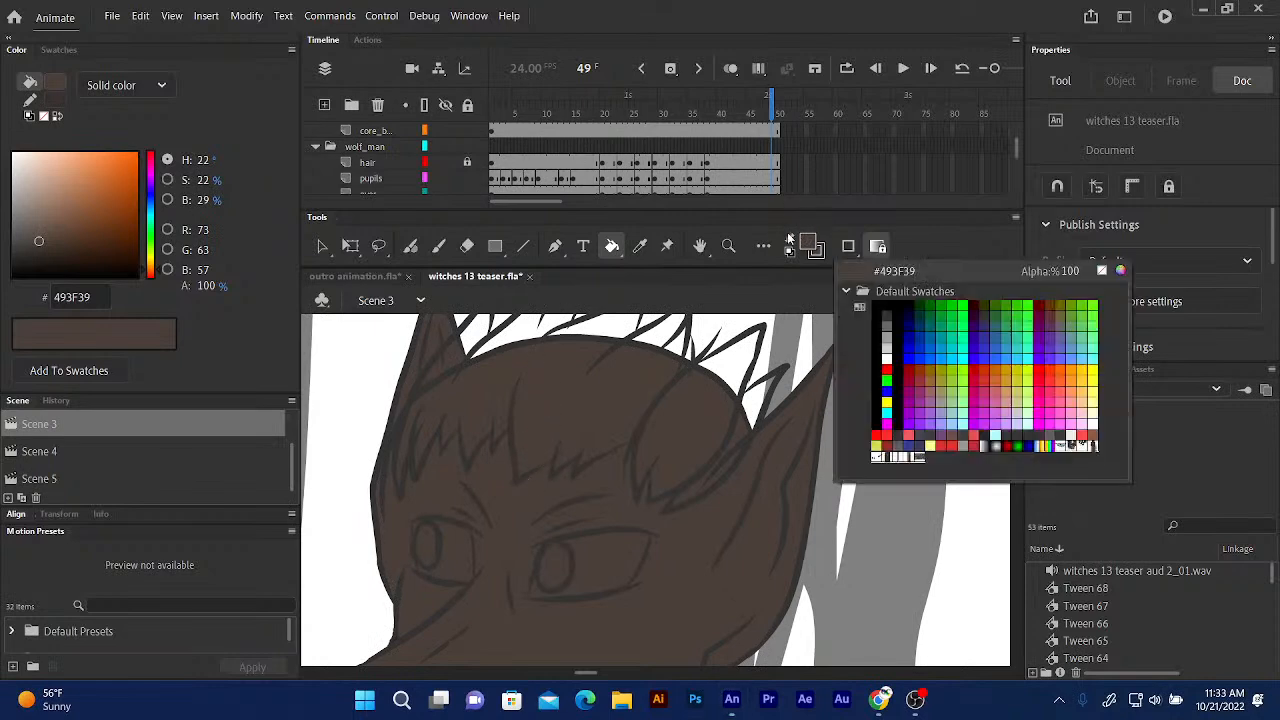
pyautogui.click(1120, 270)
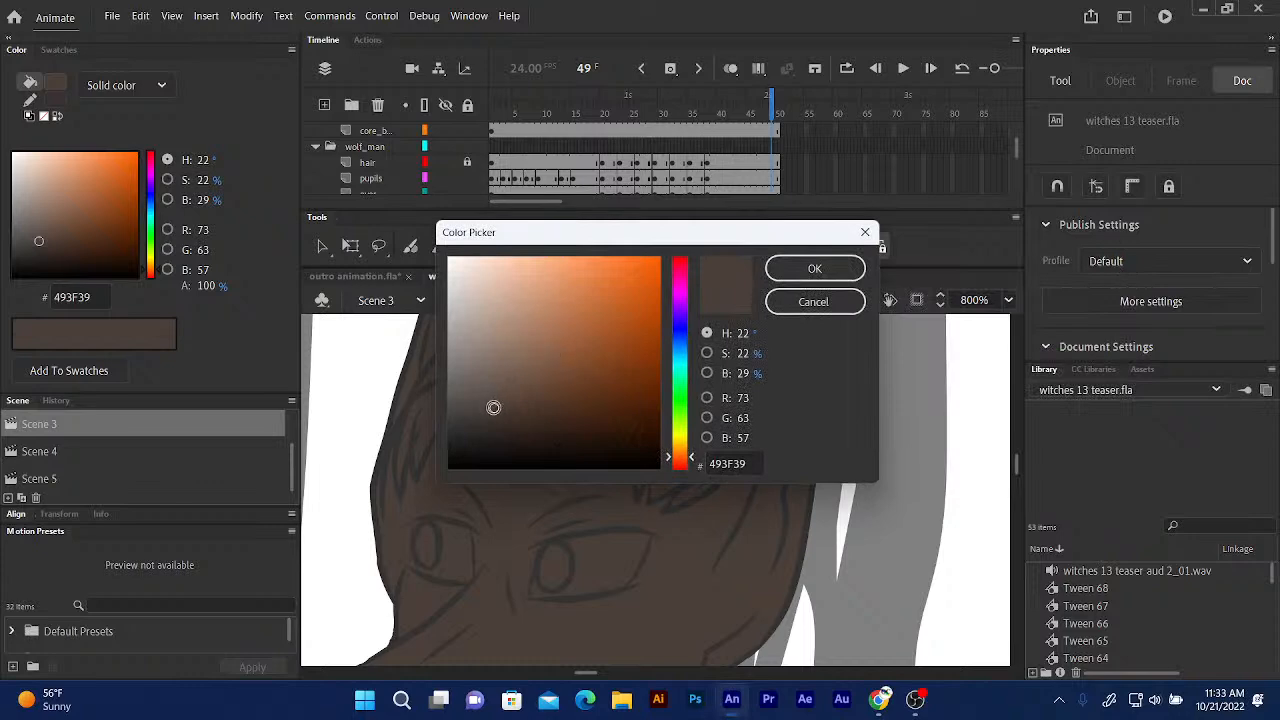
pyautogui.moveTo(493, 407); pyautogui.dragTo(463, 409)
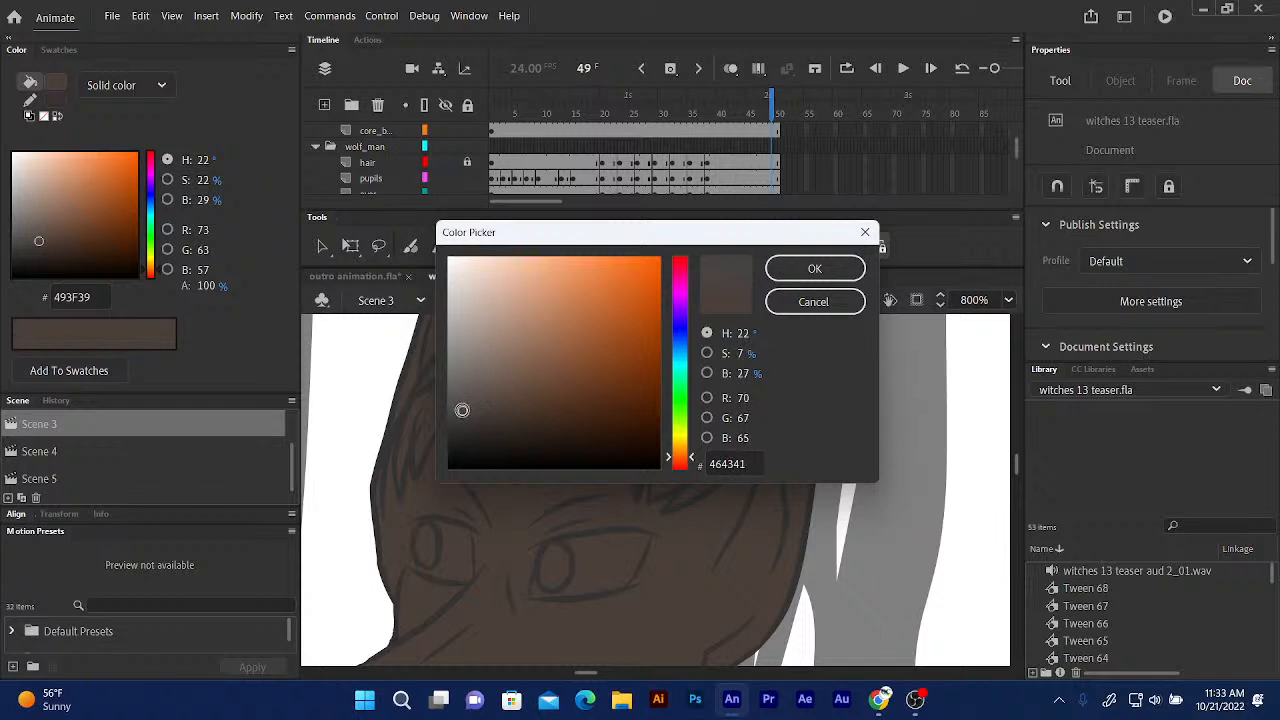
pyautogui.moveTo(461, 410); pyautogui.dragTo(460, 416)
pyautogui.click(810, 268)
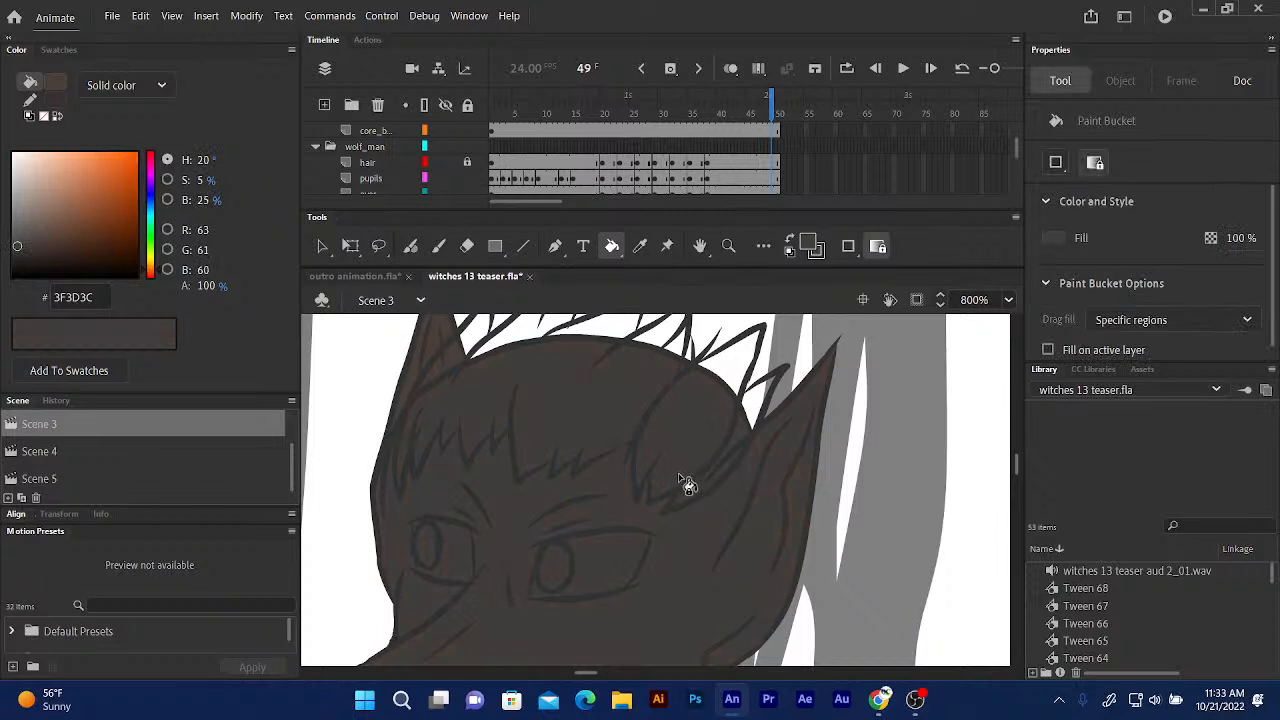
# Unlock the hair layer and fill the fringe, the spiky top and the back tufts of hair with 3F3D3C.
pyautogui.click(680, 482)
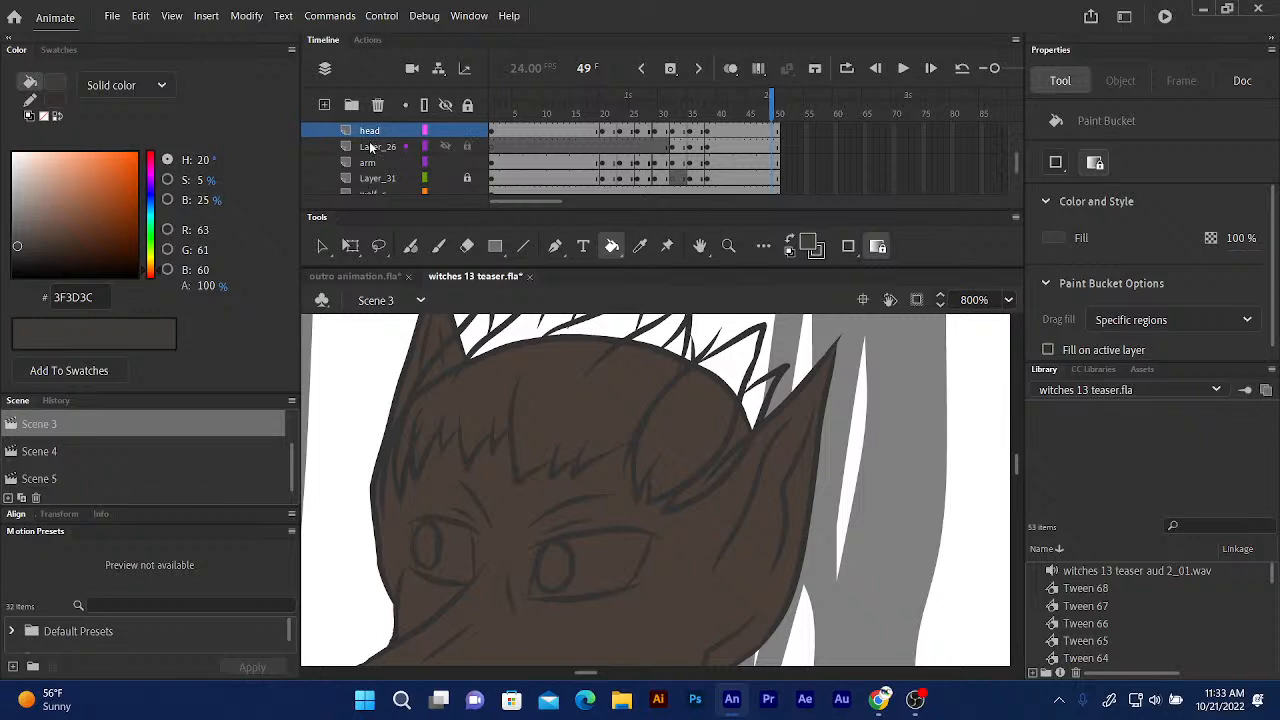
pyautogui.scroll(3, 1015, 156)
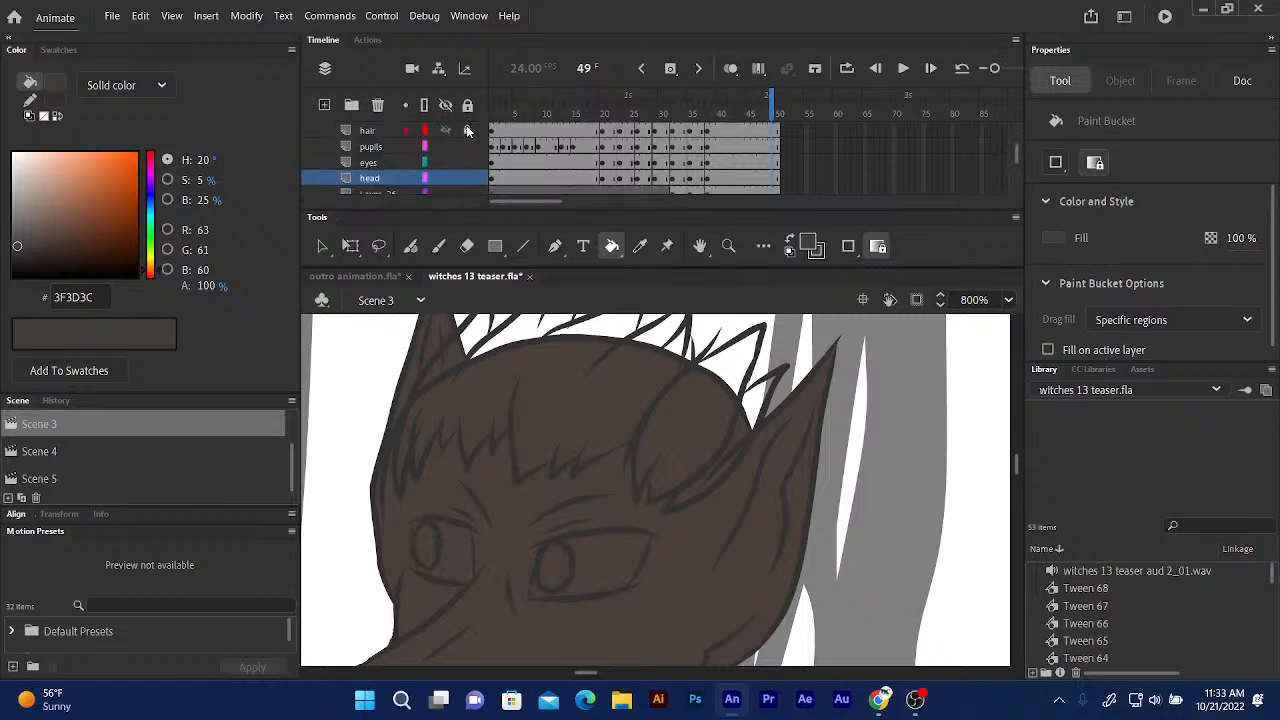
pyautogui.click(752, 404)
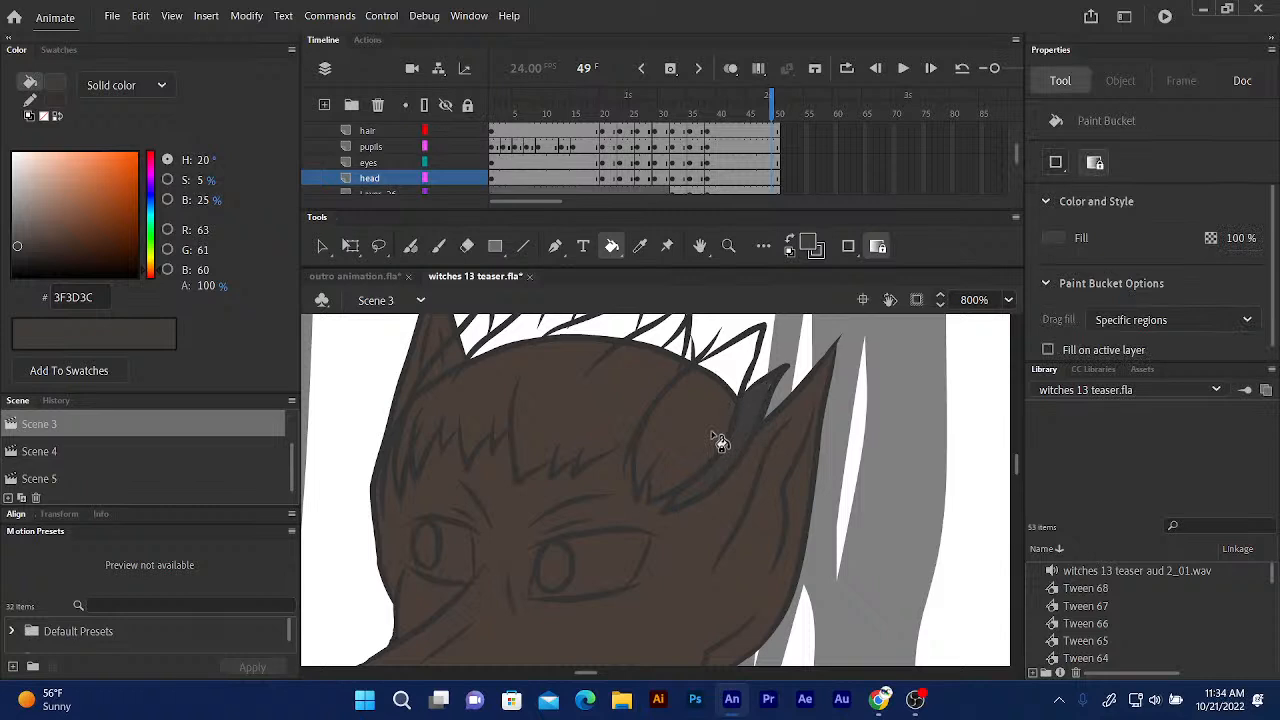
pyautogui.moveTo(537, 403); pyautogui.dragTo(529, 449)
pyautogui.click(506, 373)
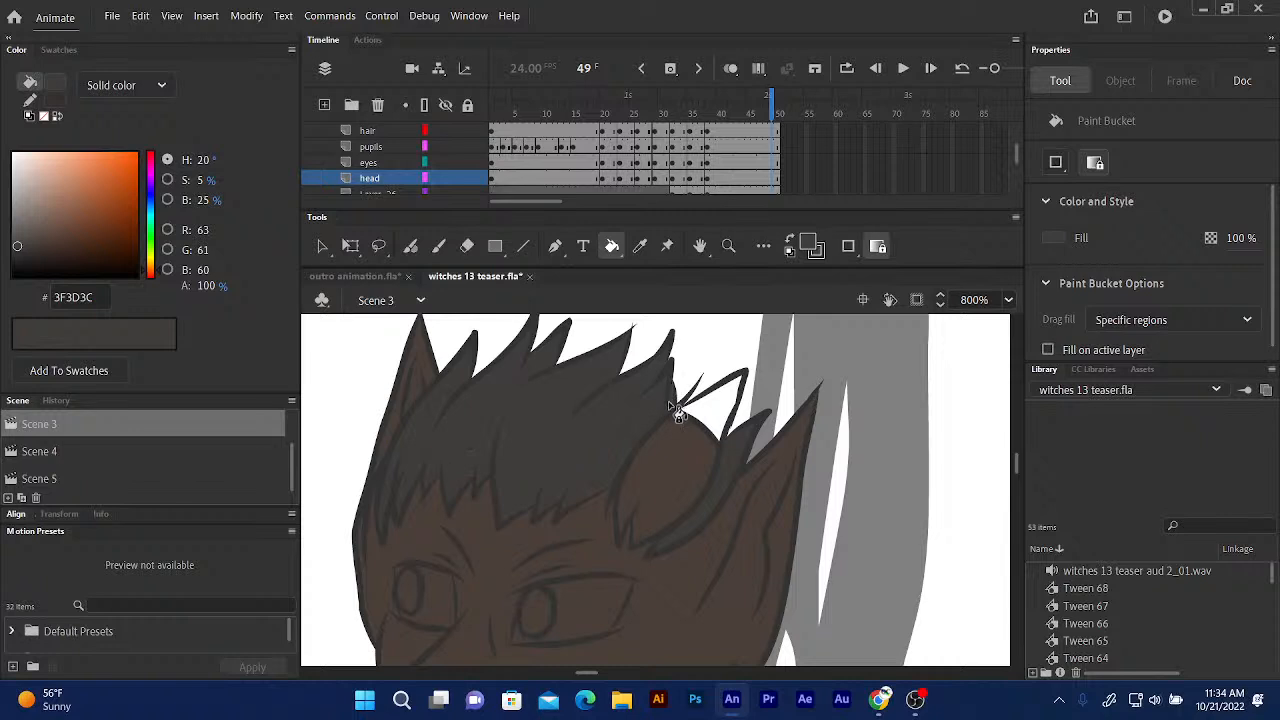
pyautogui.click(705, 418)
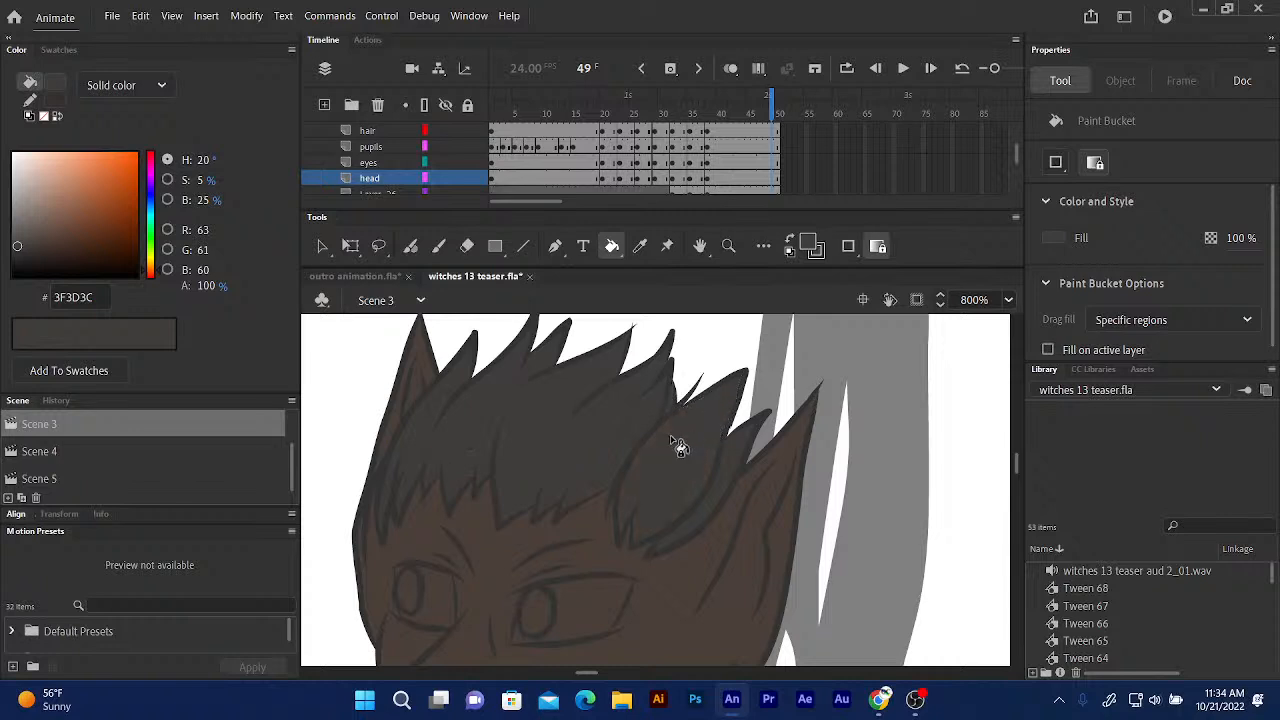
# Sample the brown 493F39 from the wolf man's face as the fill colour.
pyautogui.scroll(-5, 514, 357)
pyautogui.scroll(-8, 509, 368)
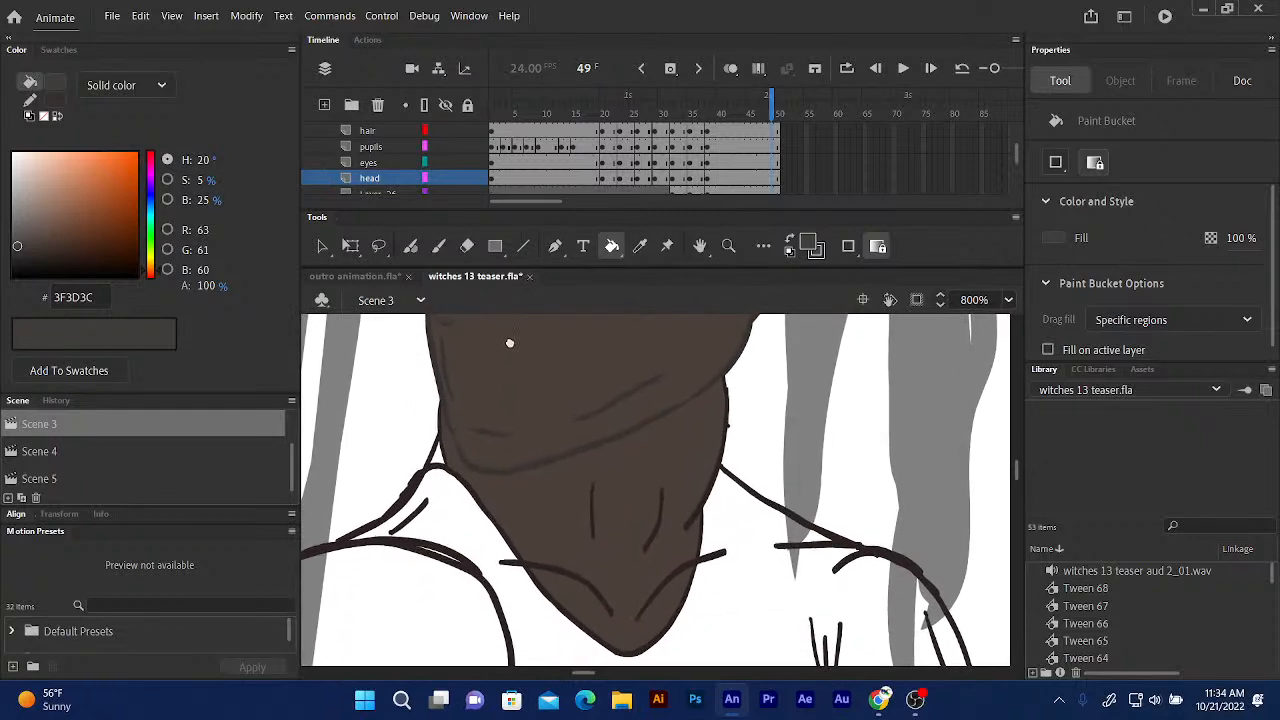
pyautogui.scroll(10, 510, 341)
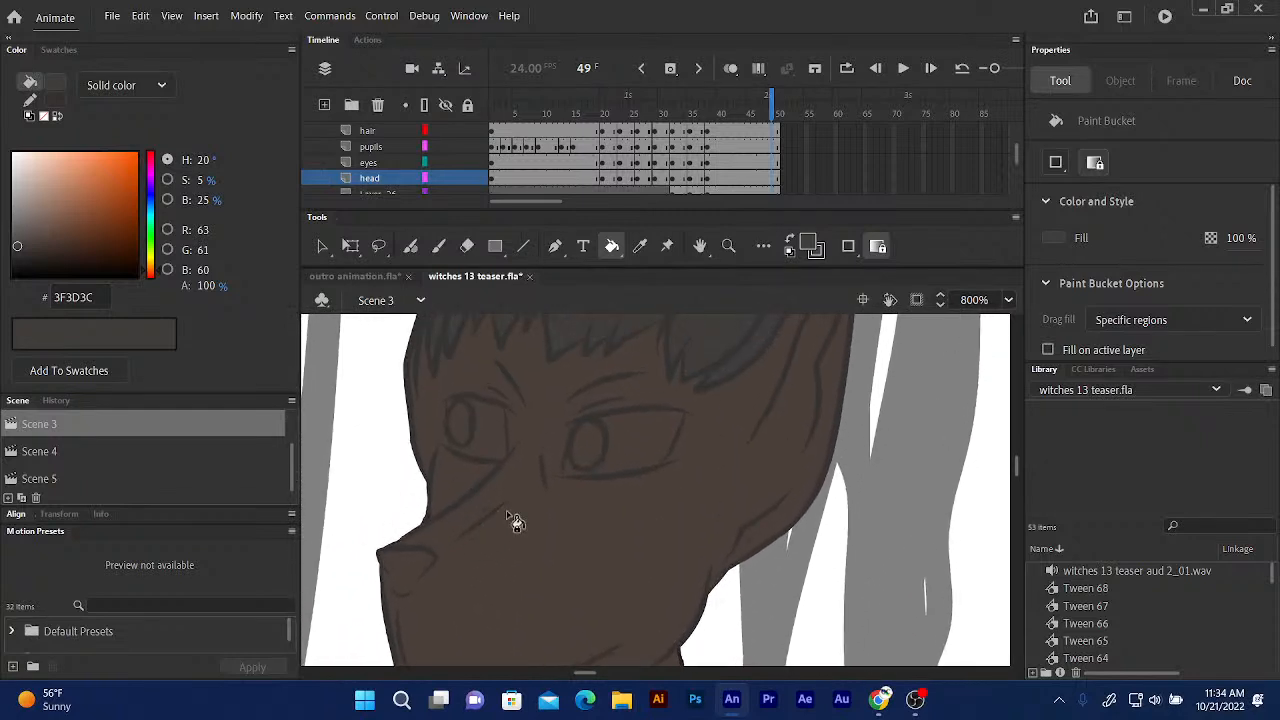
pyautogui.click(639, 246)
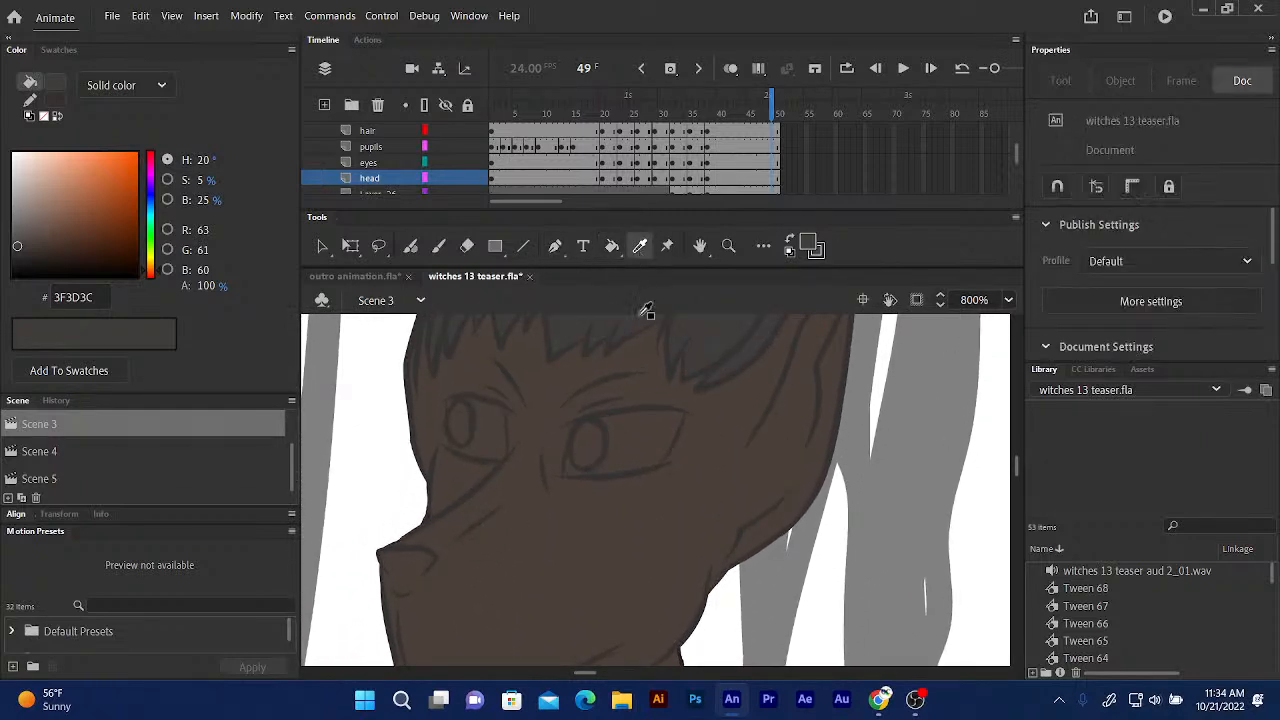
pyautogui.click(624, 514)
# Go back to frame 36 and fill the wolf man's head there with brown 493F39.
pyautogui.click(771, 111)
pyautogui.press(',')
pyautogui.press(',')
pyautogui.press(',')
pyautogui.press(',')
pyautogui.press(',')
pyautogui.press(',')
pyautogui.press(',')
pyautogui.press(',')
pyautogui.press(',')
pyautogui.press(',')
pyautogui.press(',')
pyautogui.press(',')
pyautogui.press(',')
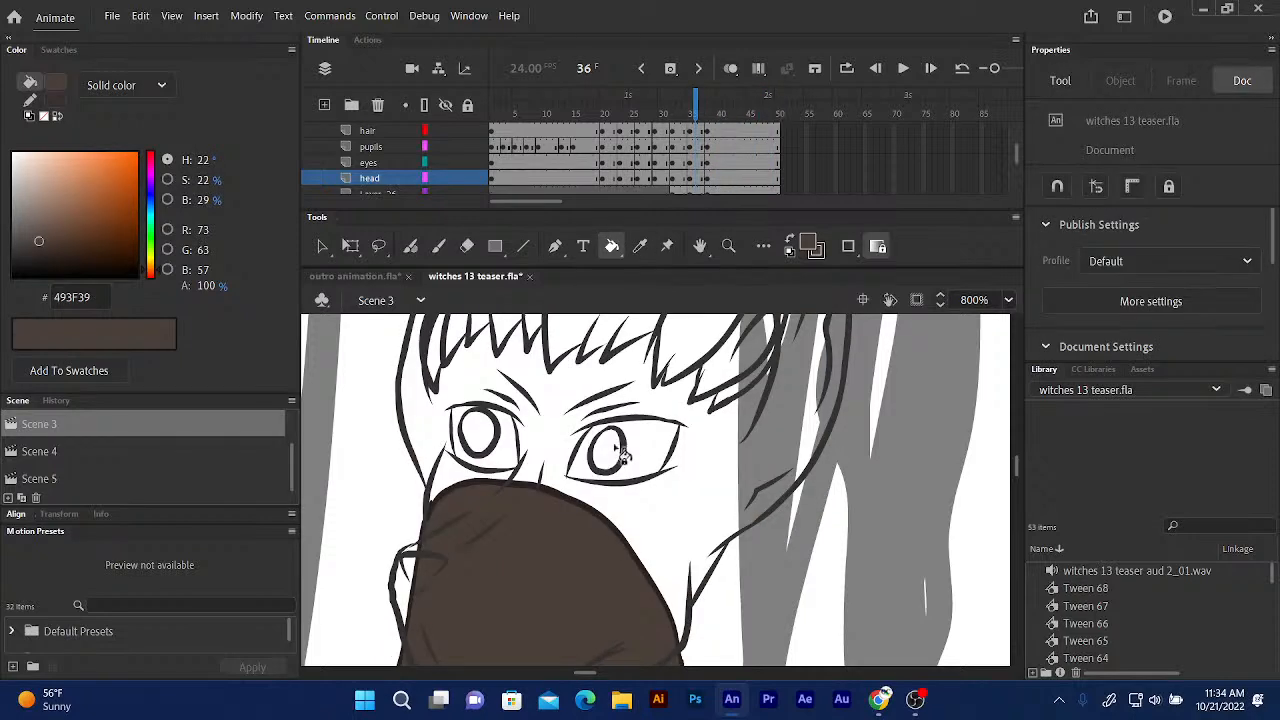
pyautogui.click(677, 482)
# Fill the fingers of the outstretched hand on frame 36 with brown 493F39.
pyautogui.moveTo(546, 396)
pyautogui.mouseDown()
pyautogui.moveTo(529, 554)
pyautogui.moveTo(531, 392)
pyautogui.mouseUp()
pyautogui.moveTo(521, 463); pyautogui.dragTo(575, 334)
pyautogui.moveTo(538, 388); pyautogui.dragTo(565, 238)
pyautogui.moveTo(547, 368)
pyautogui.mouseDown()
pyautogui.moveTo(546, 397)
pyautogui.moveTo(527, 226)
pyautogui.moveTo(557, 374)
pyautogui.mouseUp()
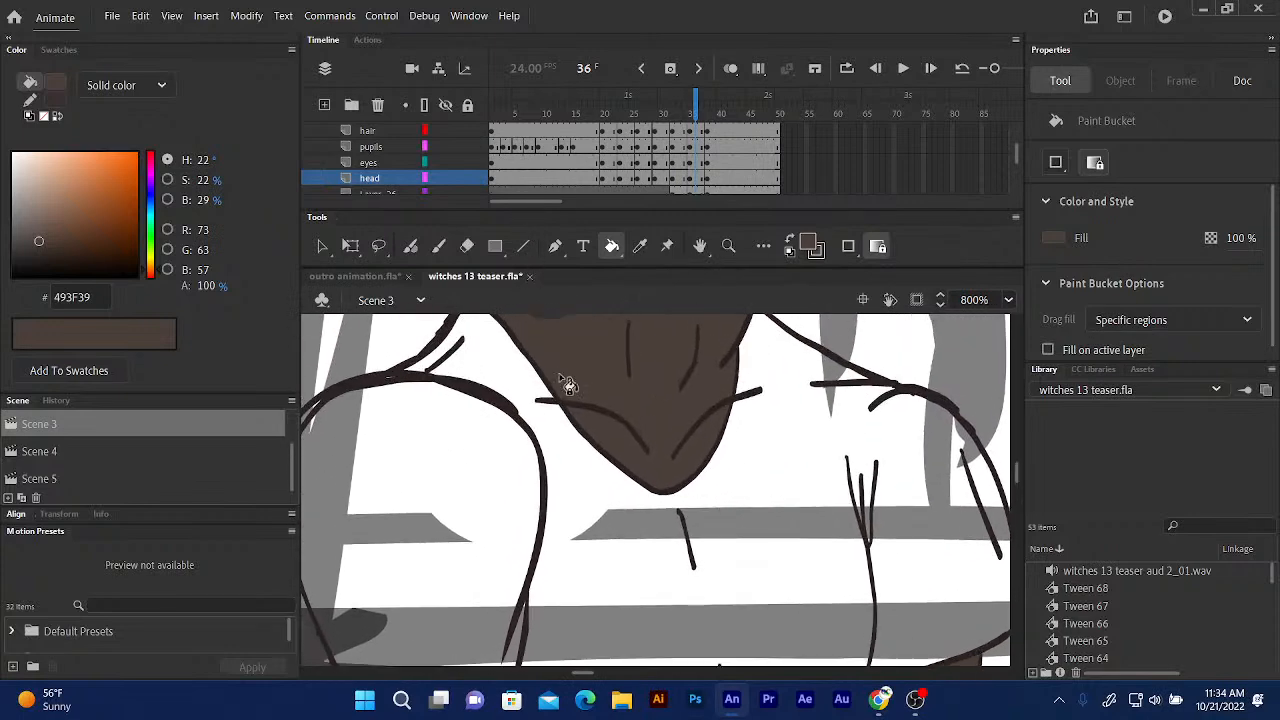
pyautogui.hotkey('ctrl', '-')
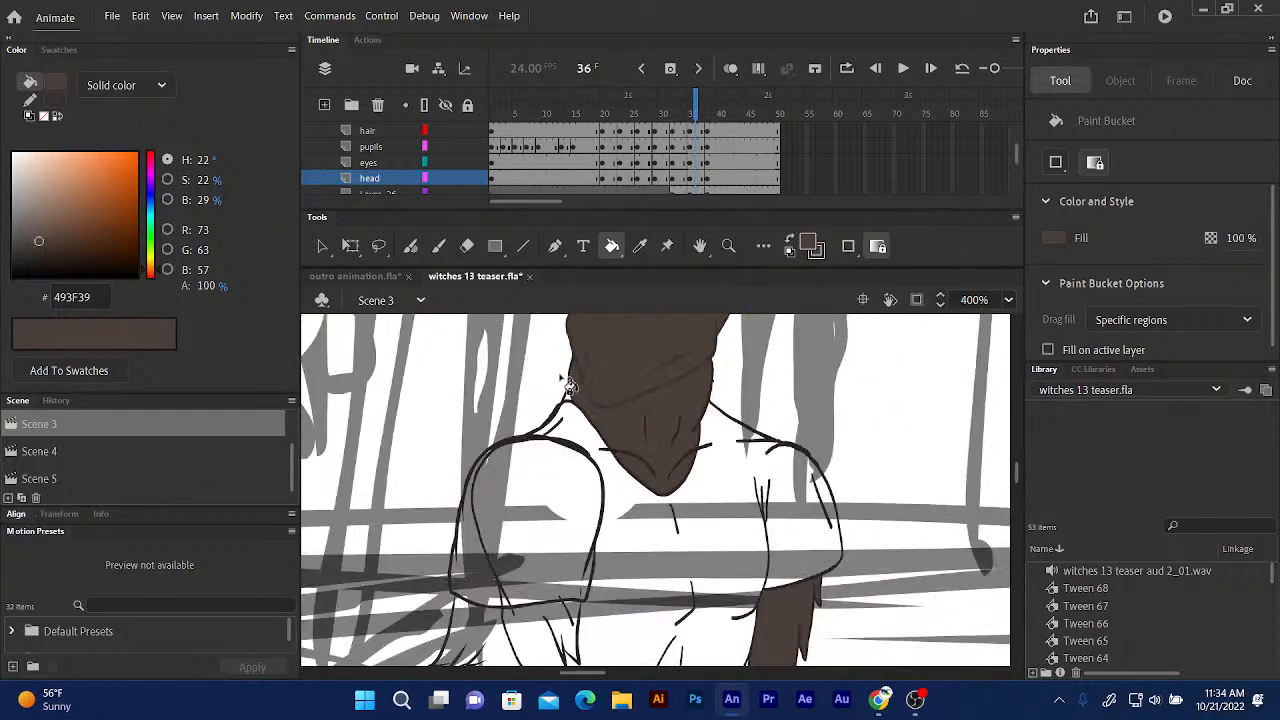
pyautogui.scroll(-5, 540, 428)
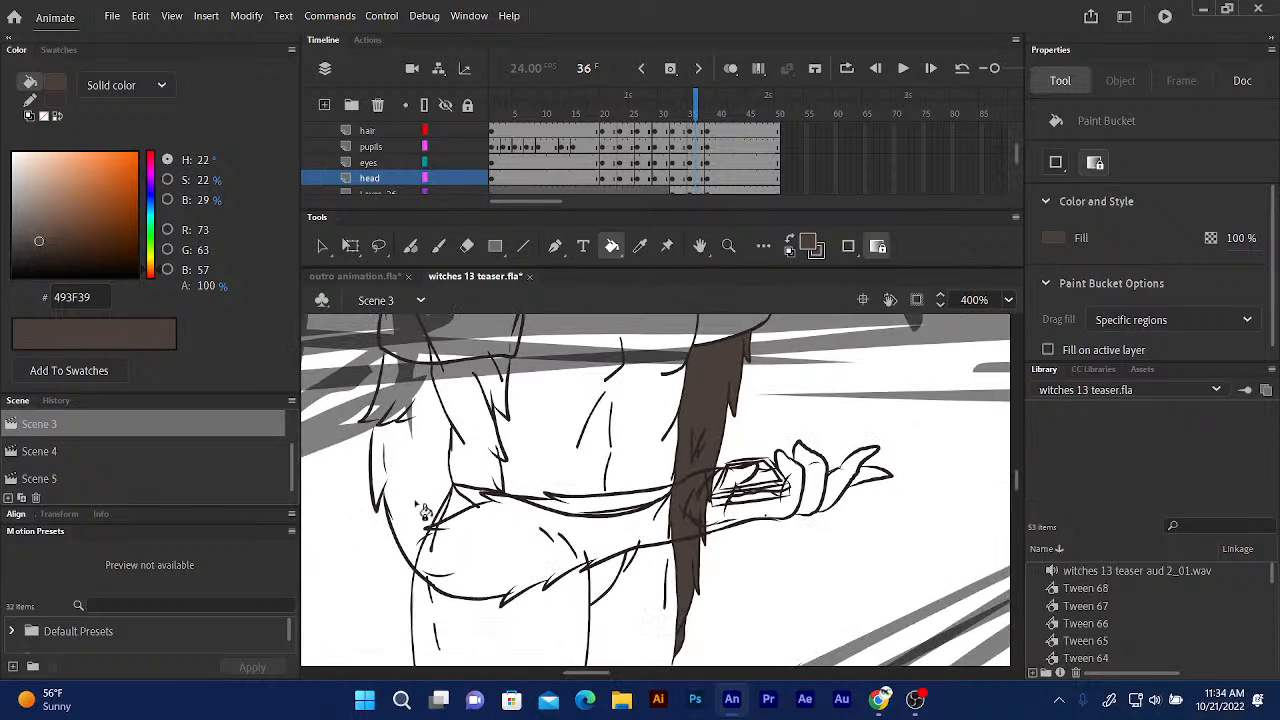
pyautogui.click(845, 495)
pyautogui.click(866, 484)
pyautogui.click(815, 506)
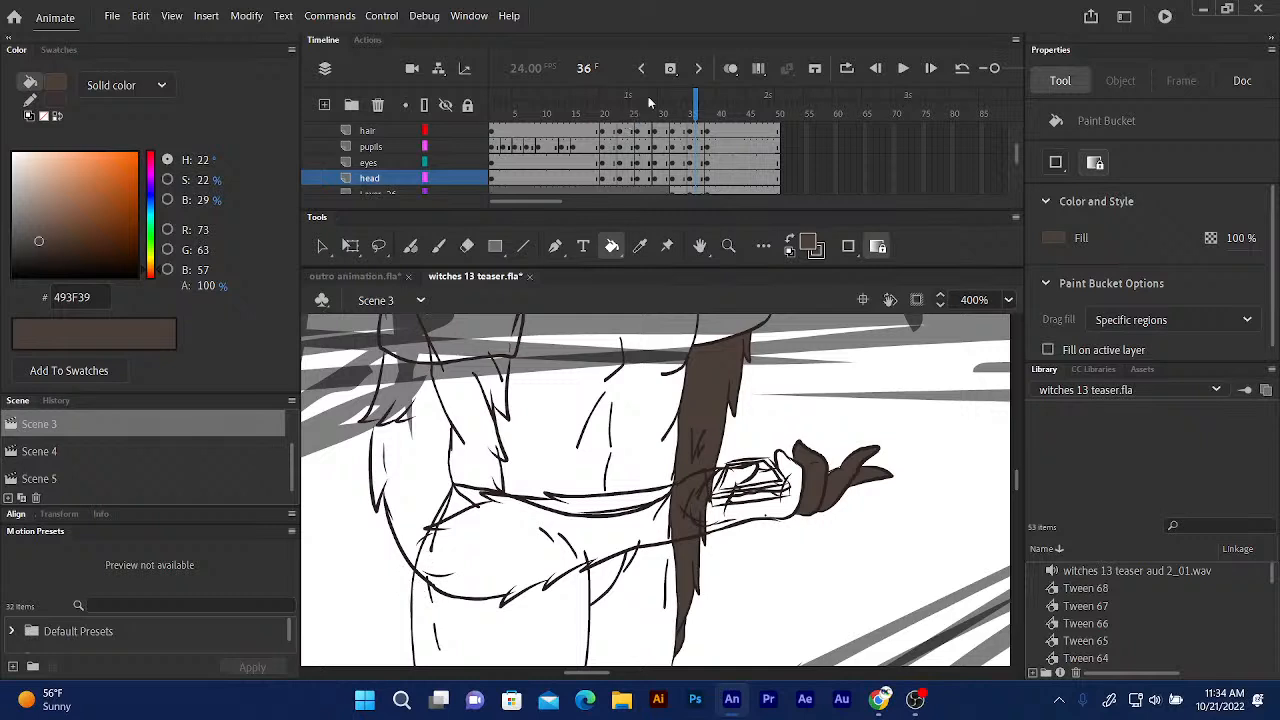
# Go back to frame 34 and fill the wolf man's head there with brown 493F39.
pyautogui.moveTo(695, 110); pyautogui.dragTo(685, 110)
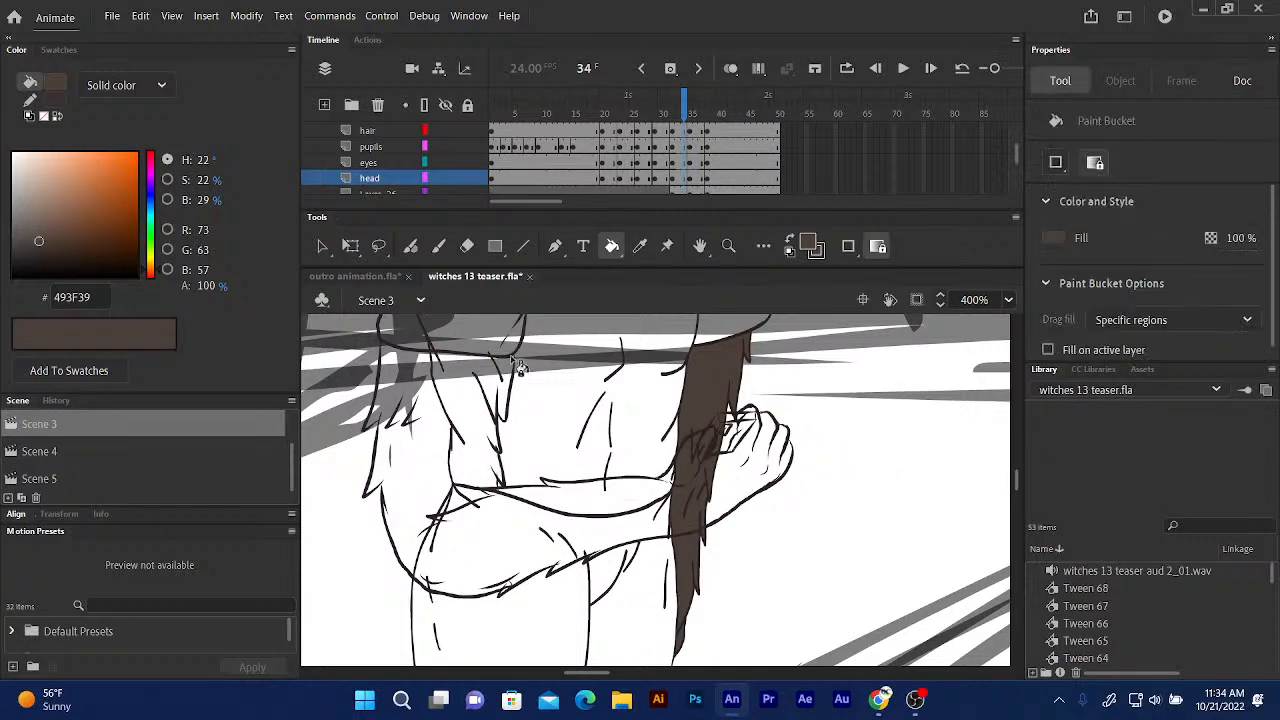
pyautogui.scroll(10, 590, 385)
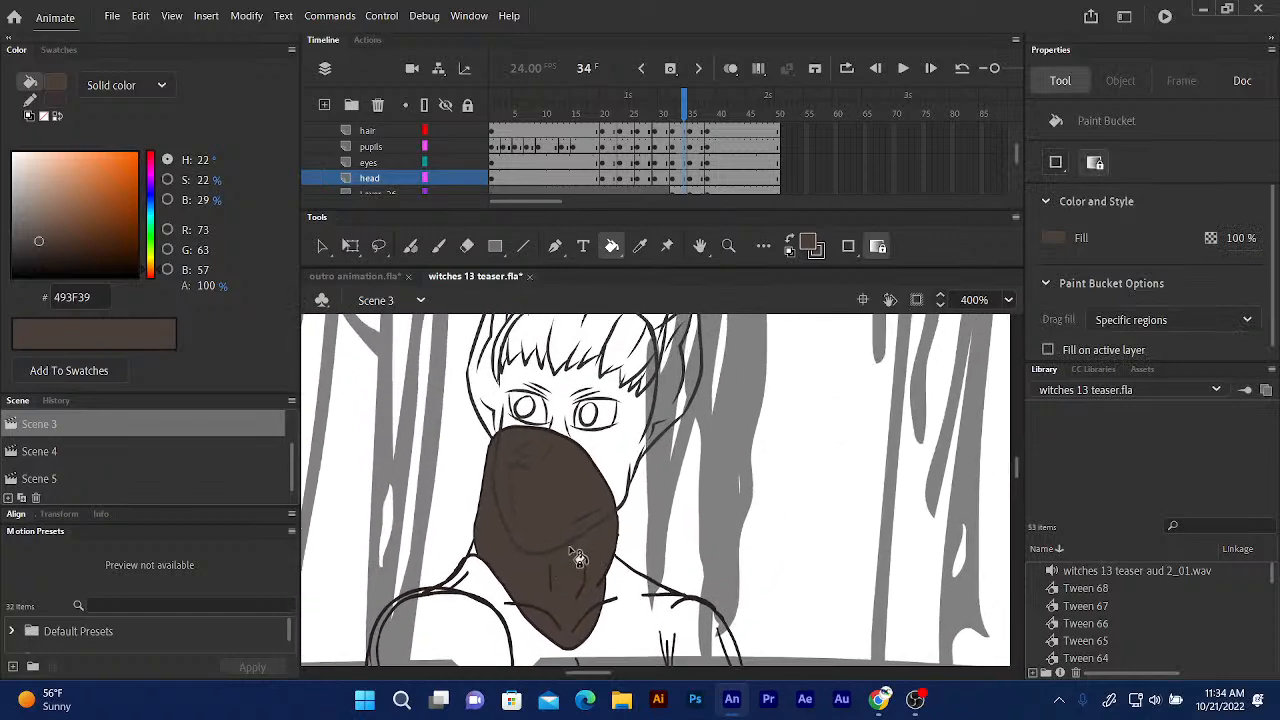
pyautogui.click(602, 453)
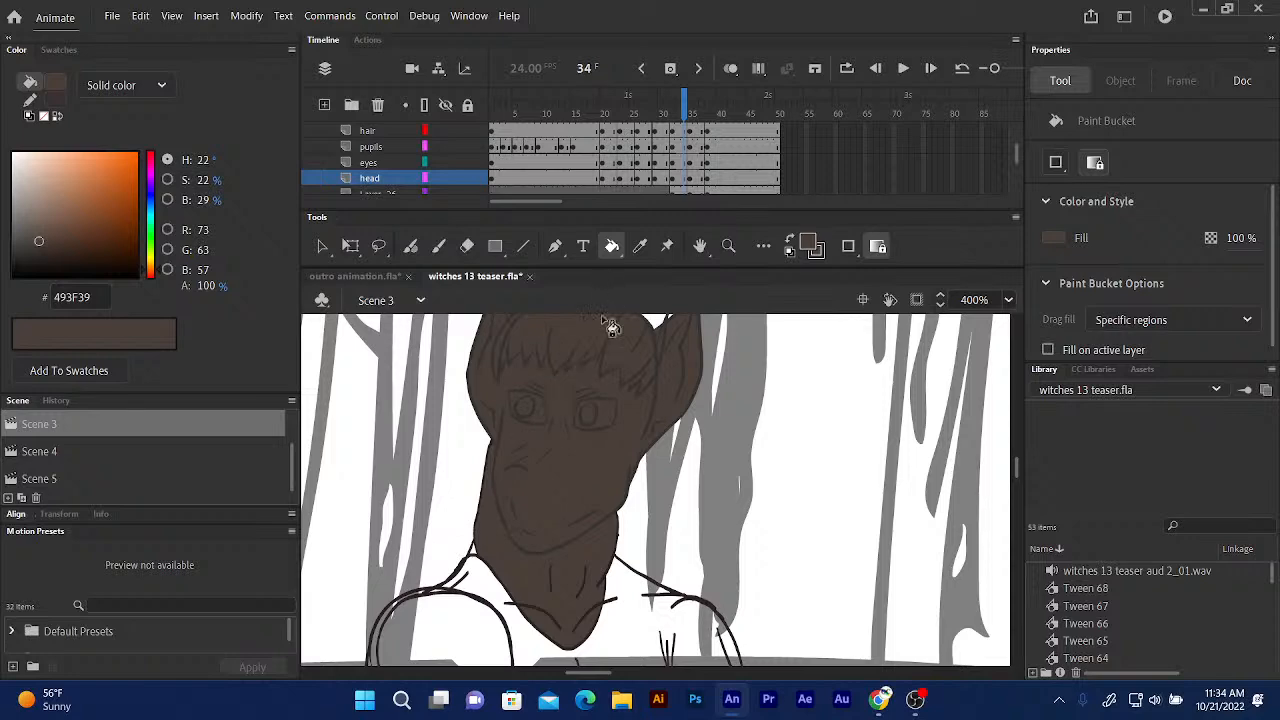
# Step through the frames around frame 34 and back to frame 29, checking which drawings of the head are coloured.
pyautogui.click(682, 108)
pyautogui.press('.')
pyautogui.press('.')
pyautogui.press('.')
pyautogui.press('.')
pyautogui.press(',')
pyautogui.press(',')
pyautogui.press(',')
pyautogui.press(',')
pyautogui.press(',')
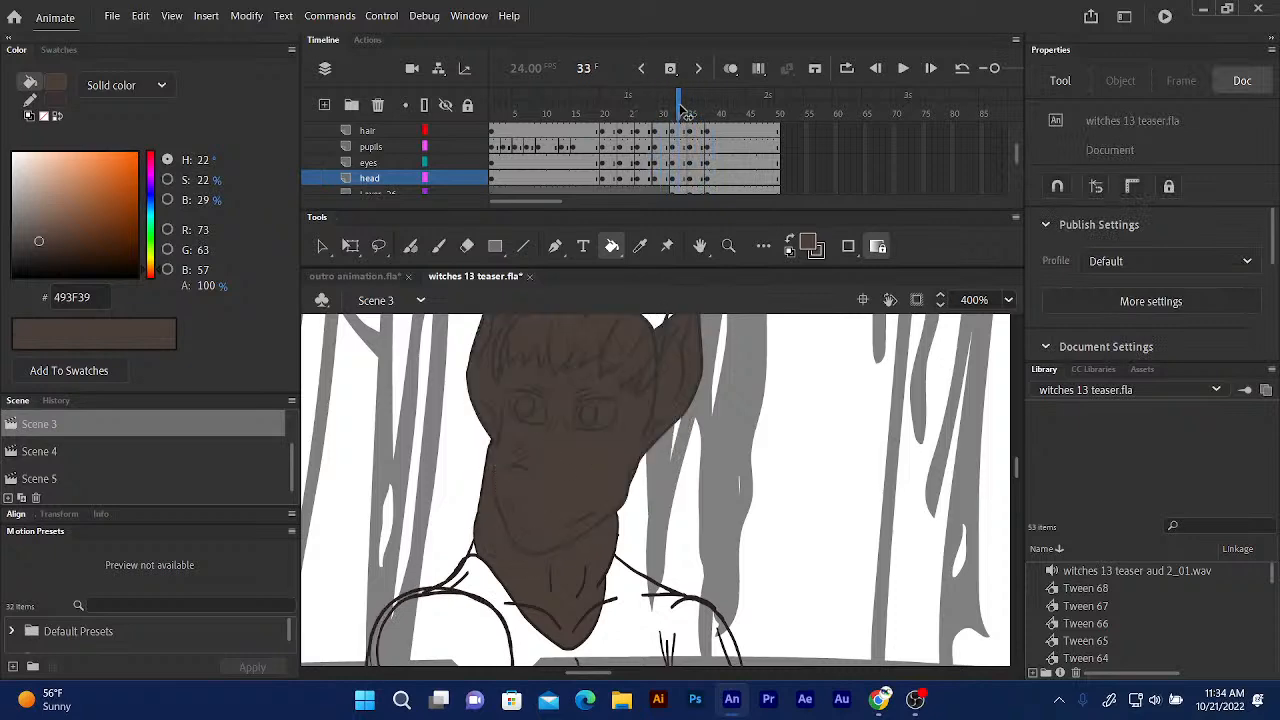
pyautogui.press('.')
pyautogui.press('.')
pyautogui.press(',')
pyautogui.press(',')
pyautogui.press(',')
pyautogui.press(',')
pyautogui.press(',')
pyautogui.press(',')
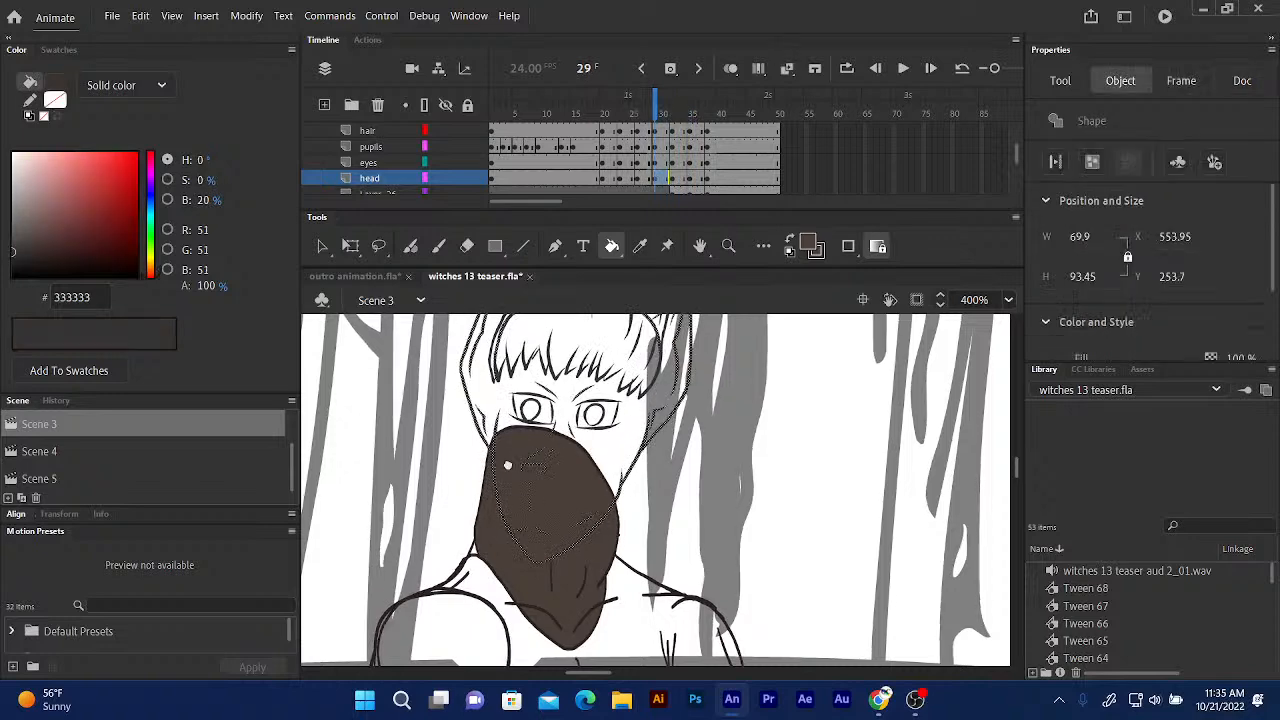
# Examine the wolf man's torso, arms and legs on frame 29 for uncoloured areas.
pyautogui.scroll(3, 560, 430)
pyautogui.scroll(-10, 463, 517)
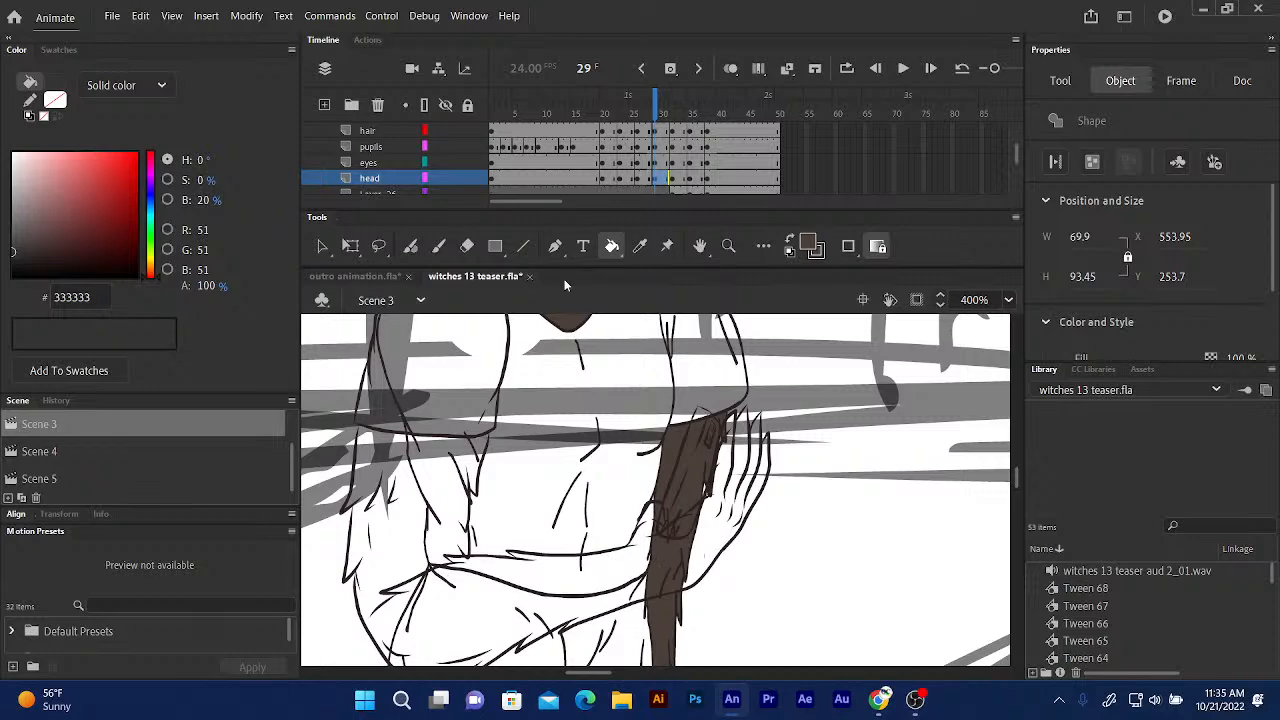
pyautogui.scroll(-5, 550, 398)
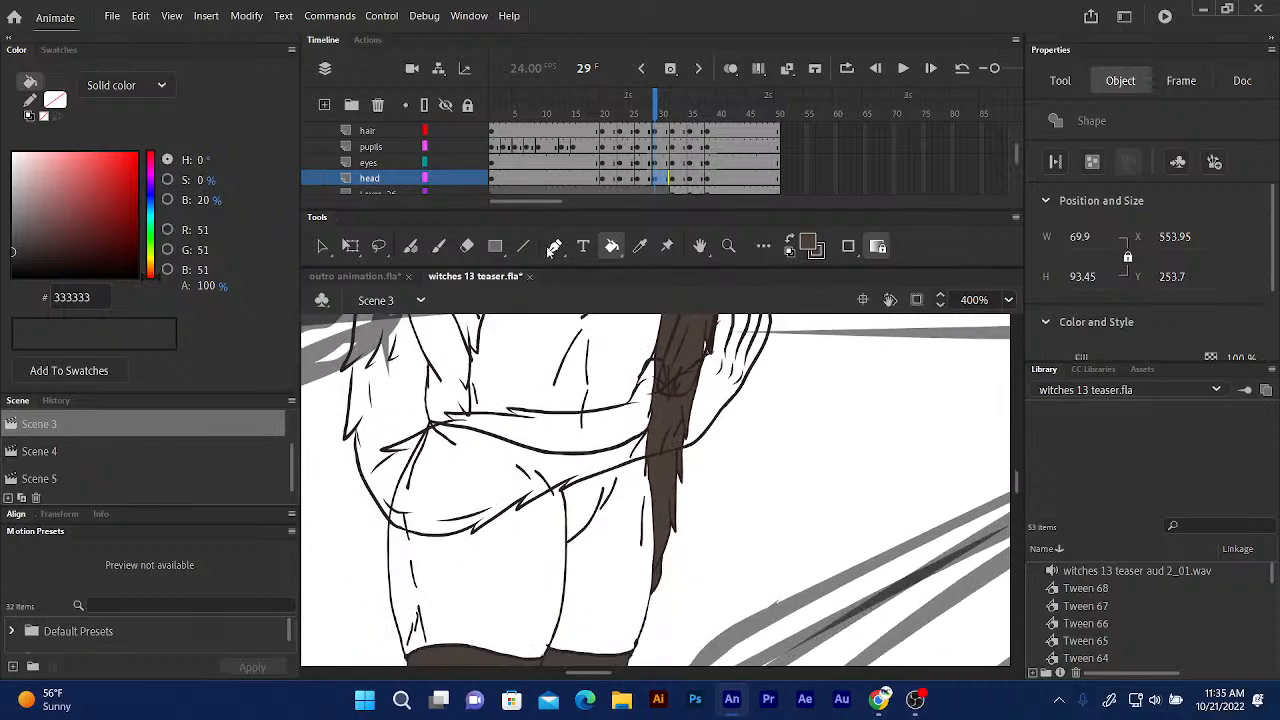
pyautogui.scroll(5, 502, 347)
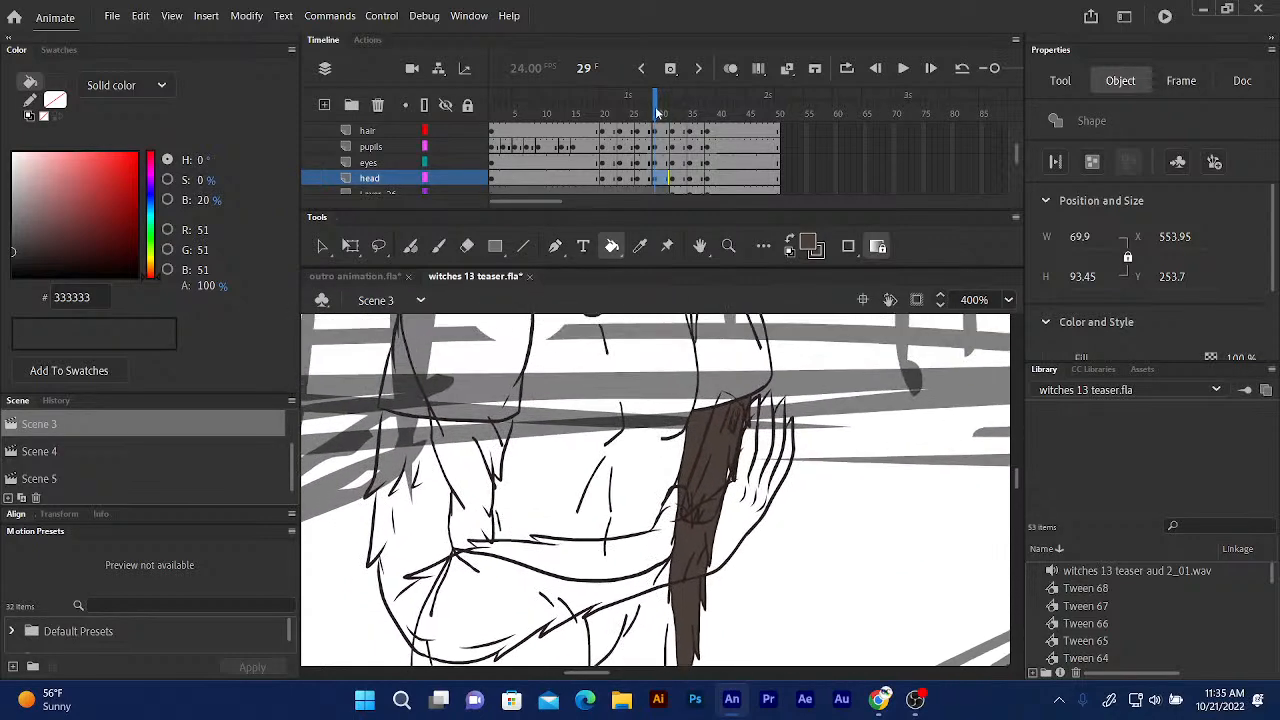
# Go to frame 27 and fill the wolf man's arm below the sleeve with brown 493F39.
pyautogui.moveTo(655, 113); pyautogui.dragTo(643, 113)
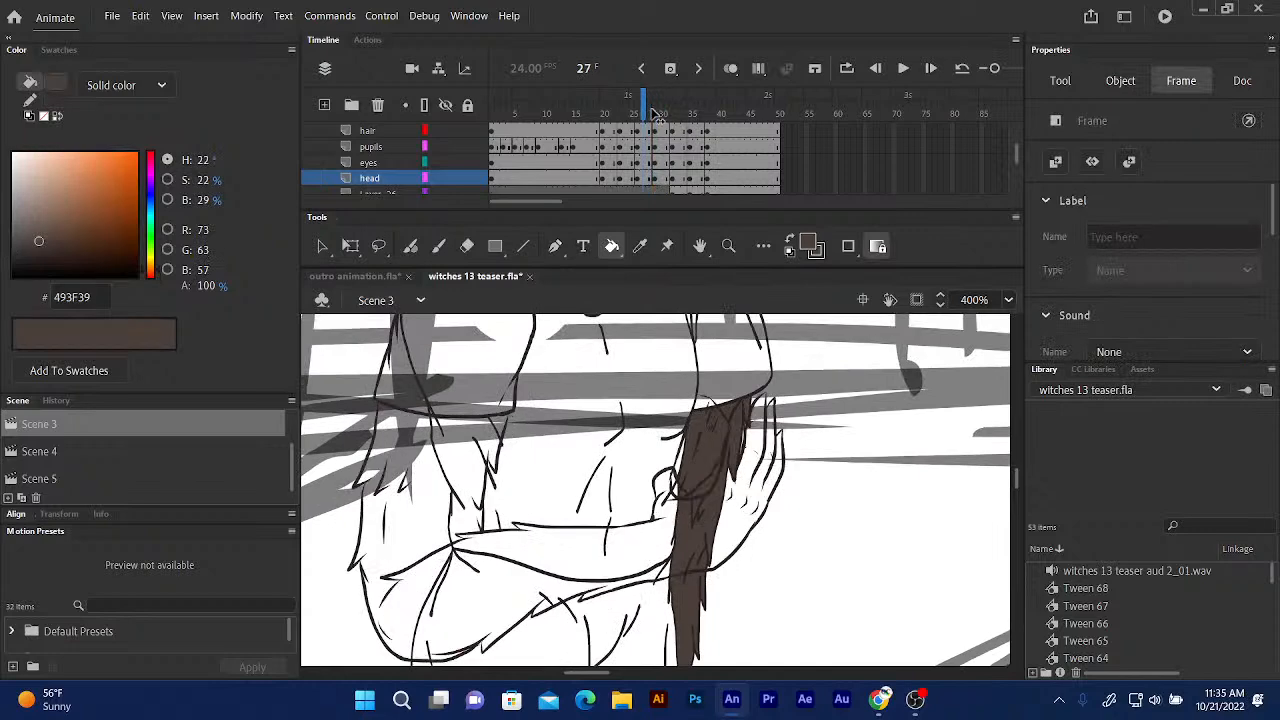
pyautogui.click(425, 530)
pyautogui.scroll(4, 490, 500)
pyautogui.scroll(4, 492, 563)
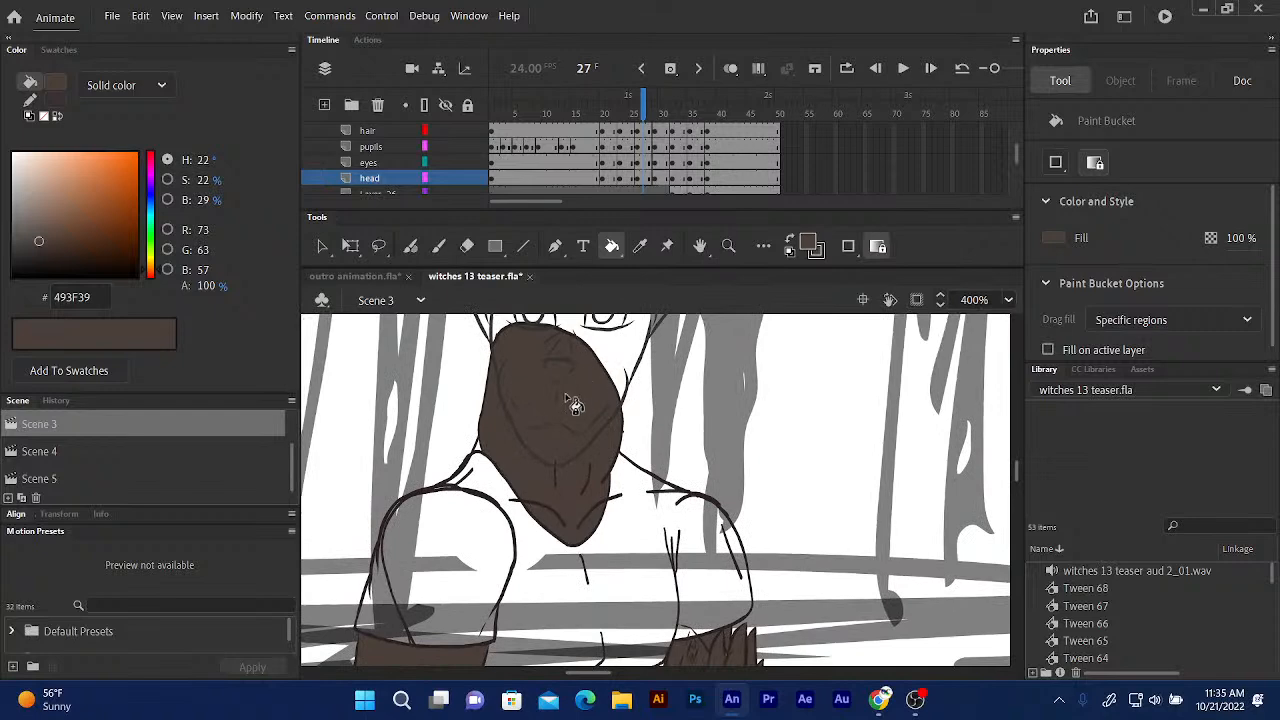
pyautogui.scroll(4, 575, 400)
pyautogui.scroll(4, 546, 489)
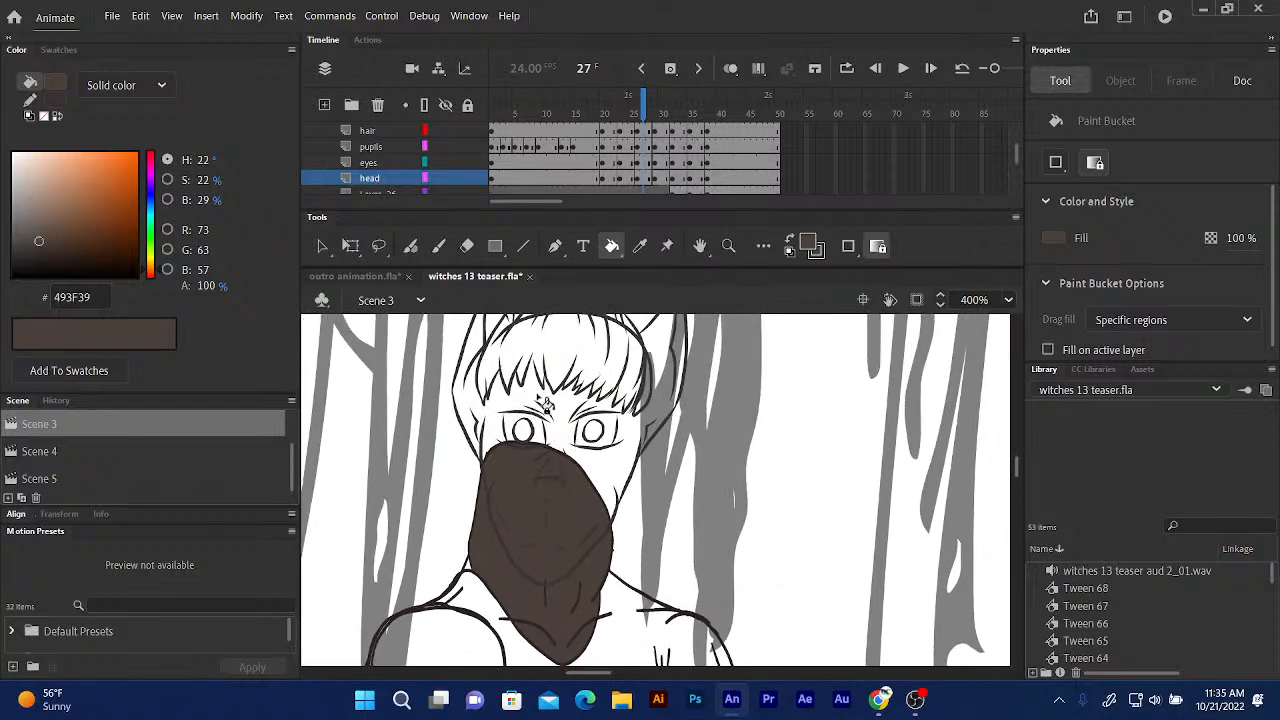
# Try to fill the wolf man's crossed forearm on frame 25 with brown 493F39.
pyautogui.click(631, 103)
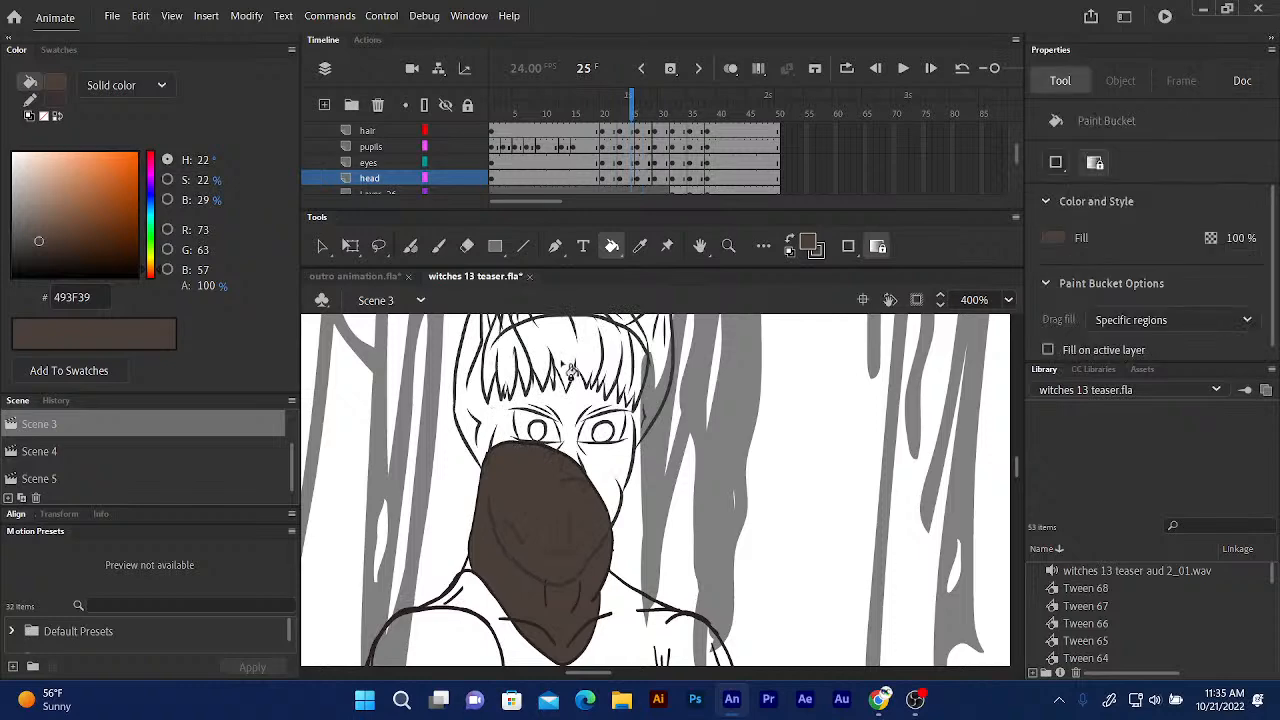
pyautogui.scroll(-3, 547, 323)
pyautogui.scroll(-6, 547, 330)
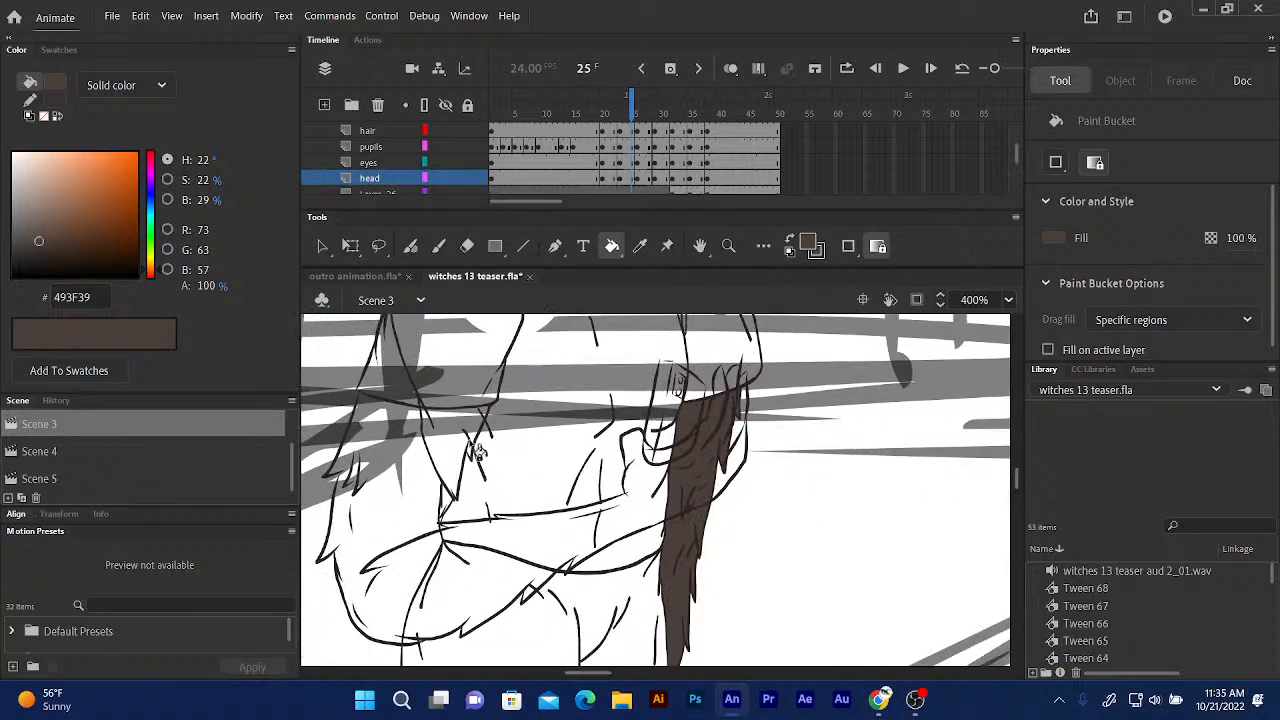
pyautogui.click(615, 528)
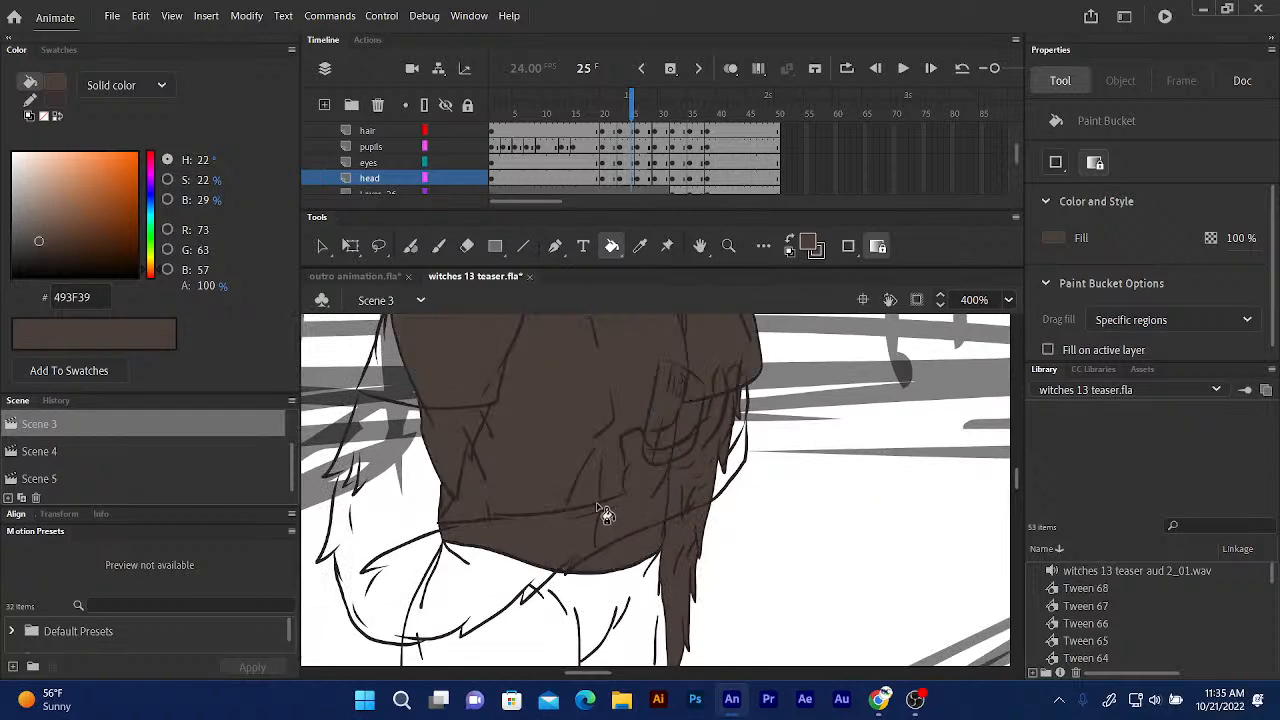
pyautogui.hotkey('ctrl', 'z')
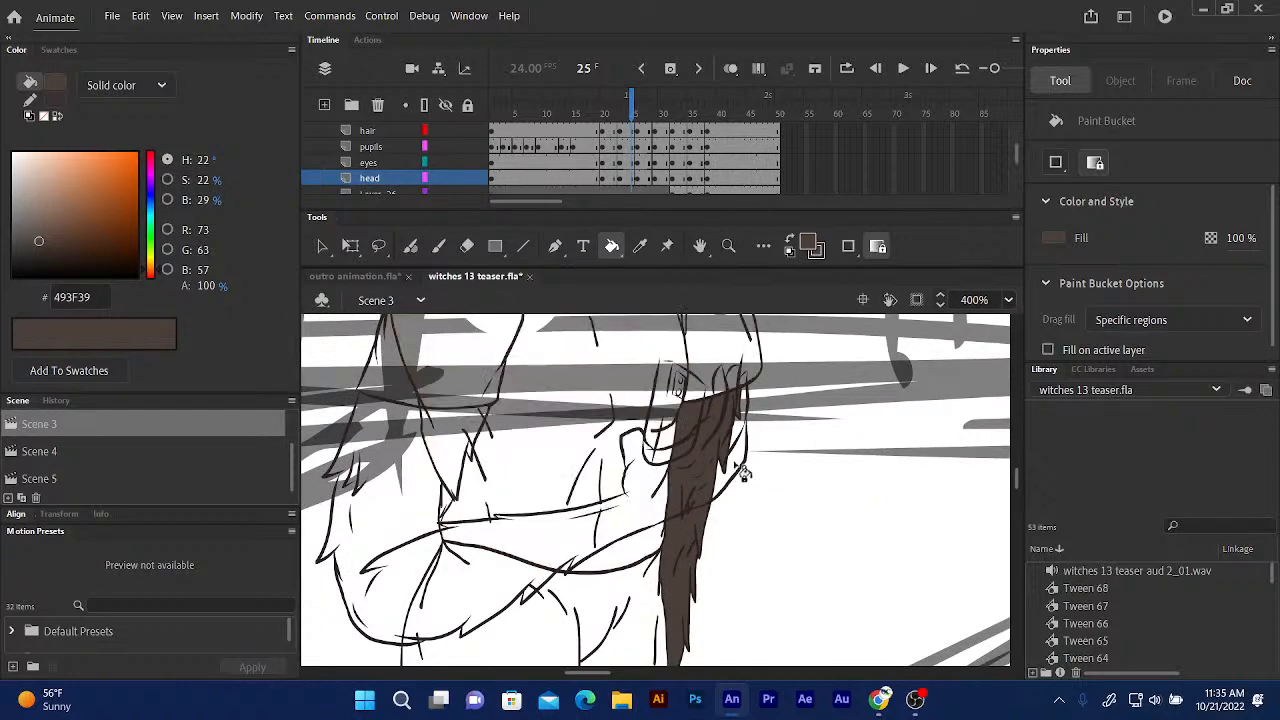
# Step back to frame 21 and examine the line art of the arms and head for uncoloured areas.
pyautogui.press('.')
pyautogui.press(',')
pyautogui.press(',')
pyautogui.press(',')
pyautogui.press(',')
pyautogui.press(',')
pyautogui.press('k')
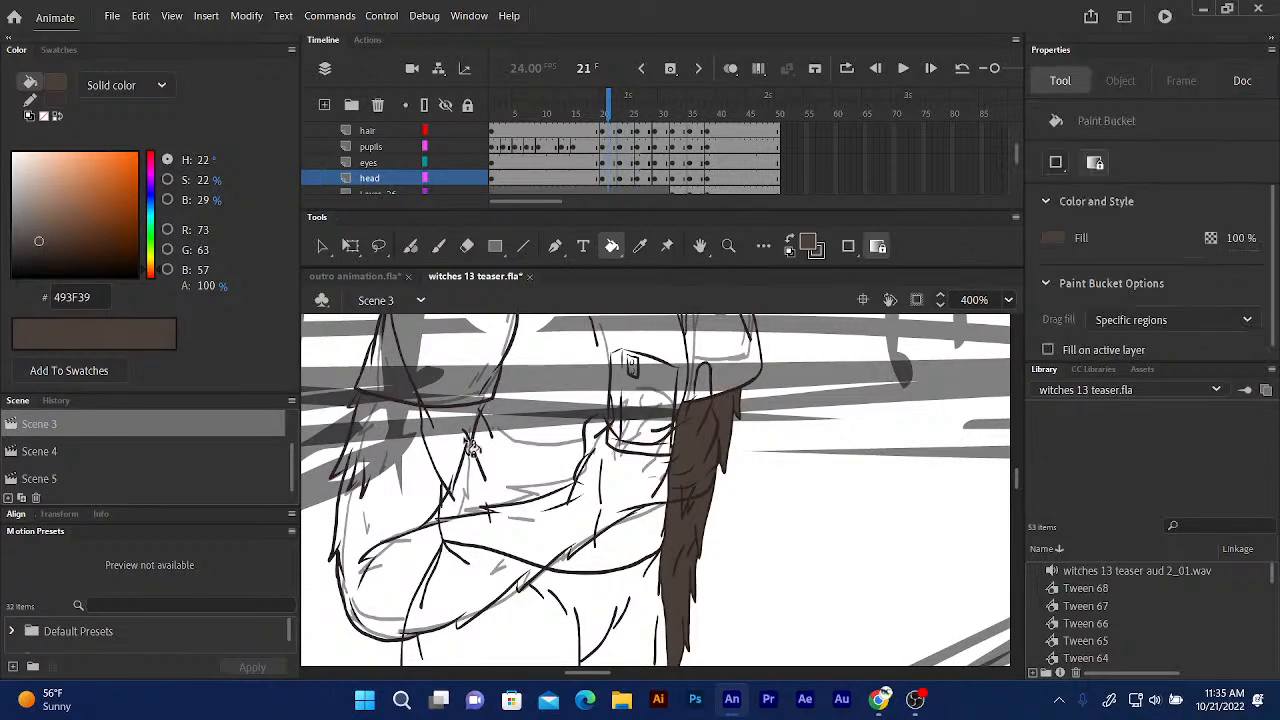
pyautogui.scroll(5, 594, 522)
pyautogui.scroll(5, 594, 522)
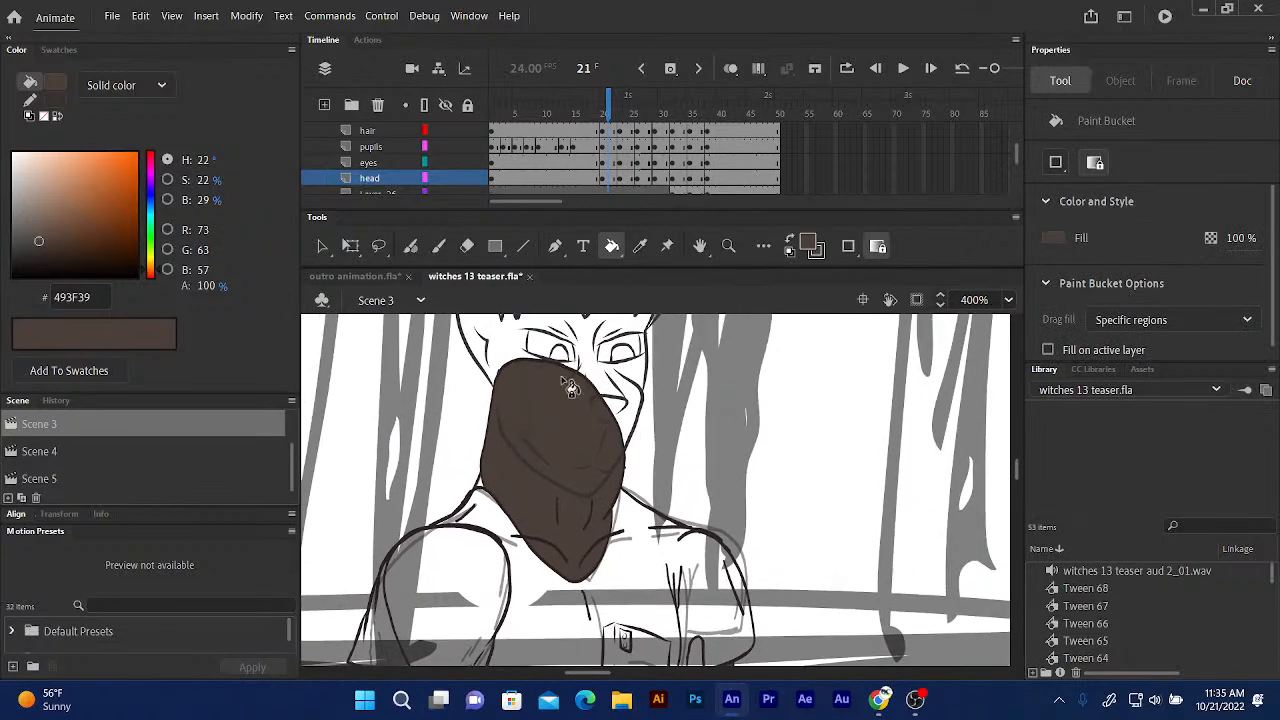
pyautogui.scroll(2, 601, 380)
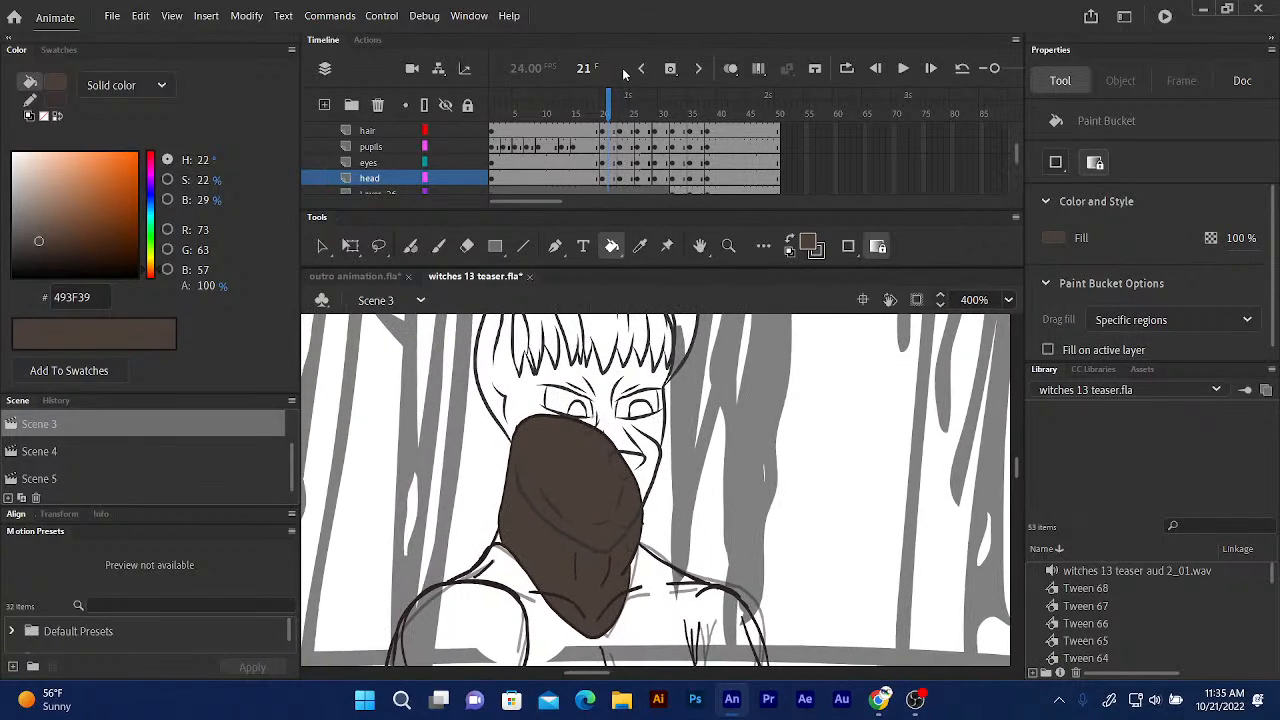
# Go to frame 18 and hide the hair, pupils and eyes layers.
pyautogui.moveTo(608, 115); pyautogui.dragTo(591, 115)
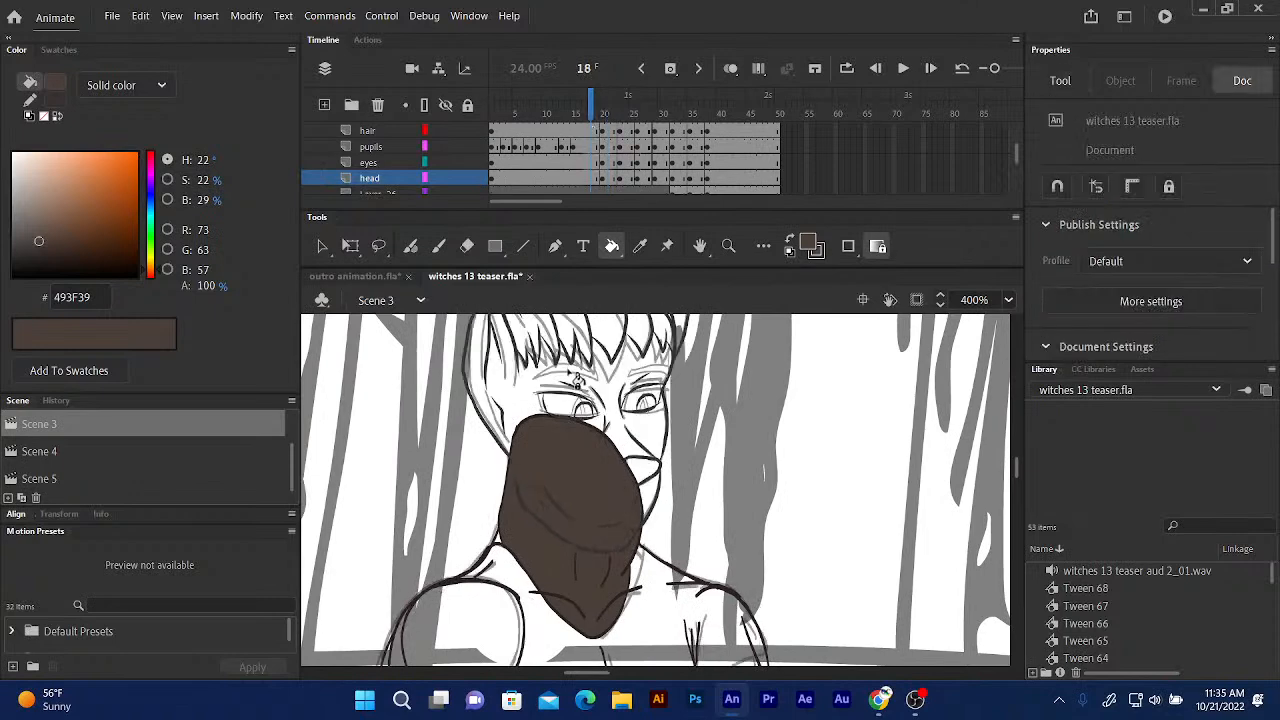
pyautogui.scroll(-3, 646, 351)
pyautogui.scroll(-6, 646, 351)
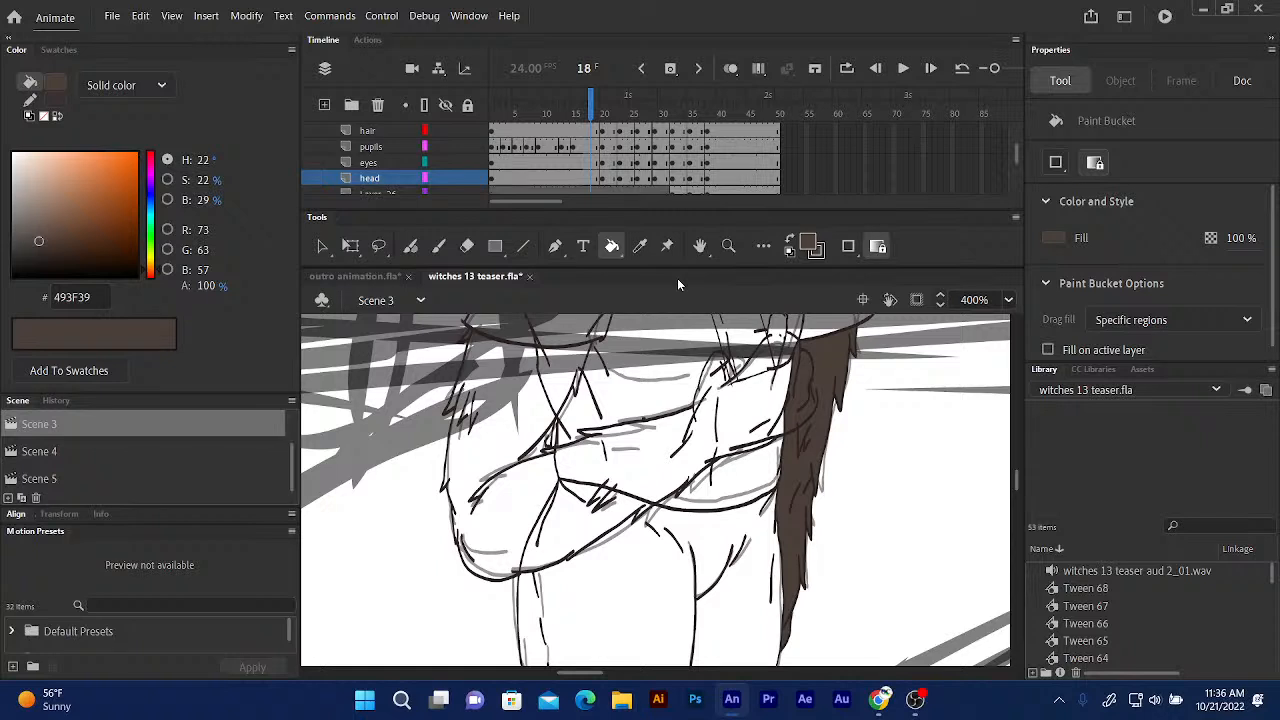
pyautogui.moveTo(502, 338); pyautogui.dragTo(388, 532)
pyautogui.moveTo(390, 440)
pyautogui.mouseDown()
pyautogui.moveTo(378, 512)
pyautogui.moveTo(401, 556)
pyautogui.mouseUp()
pyautogui.moveTo(408, 470); pyautogui.dragTo(409, 578)
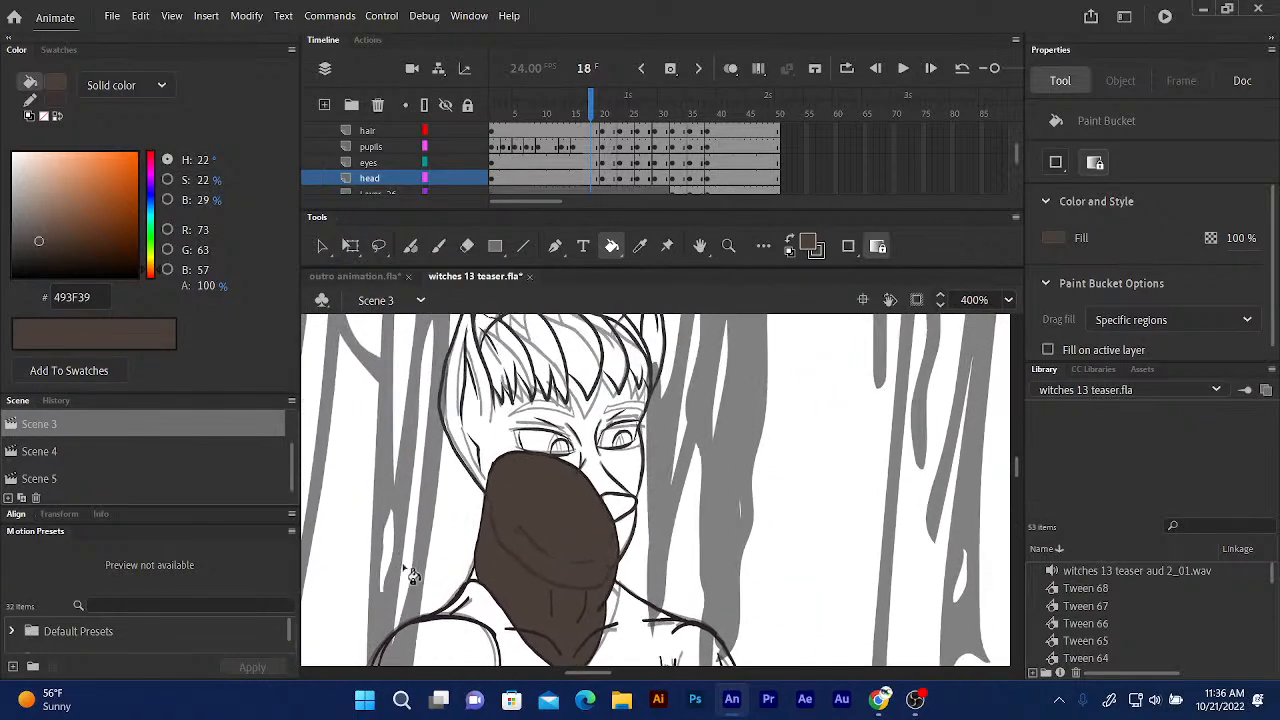
pyautogui.moveTo(480, 386)
pyautogui.mouseDown()
pyautogui.moveTo(442, 430)
pyautogui.moveTo(455, 356)
pyautogui.mouseUp()
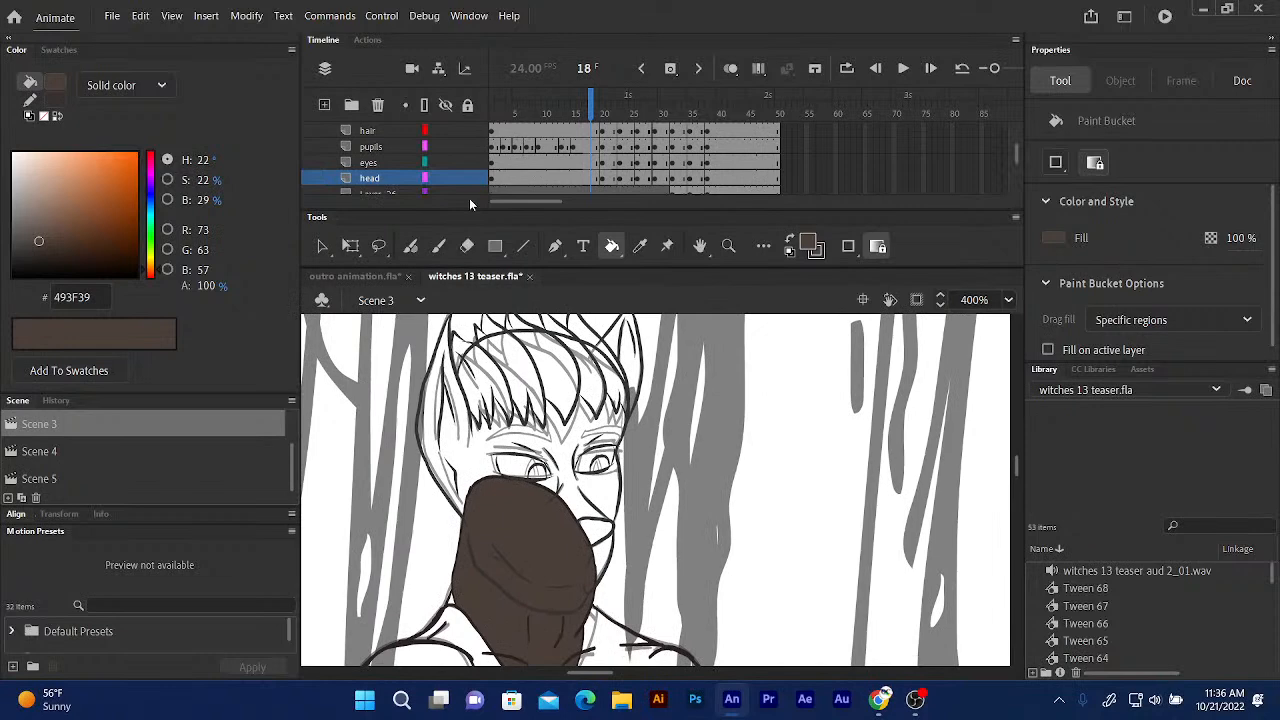
pyautogui.moveTo(440, 145)
pyautogui.click(446, 131)
pyautogui.click(446, 147)
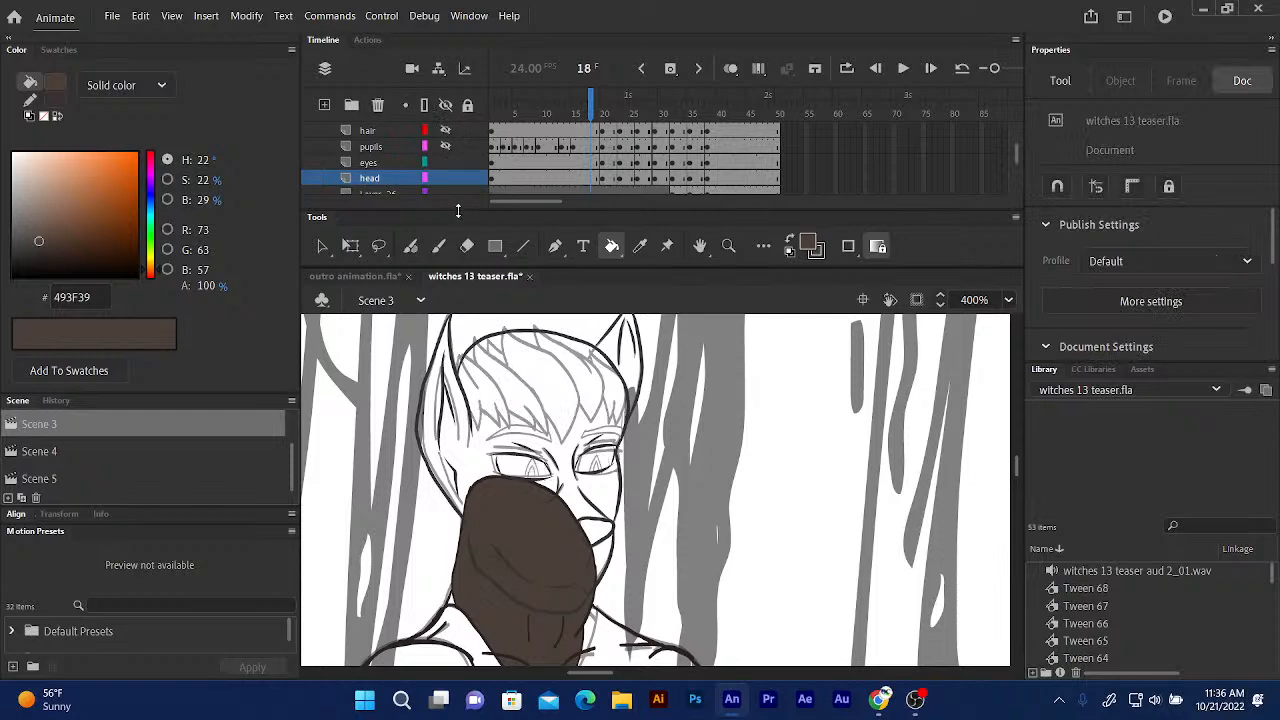
pyautogui.click(446, 162)
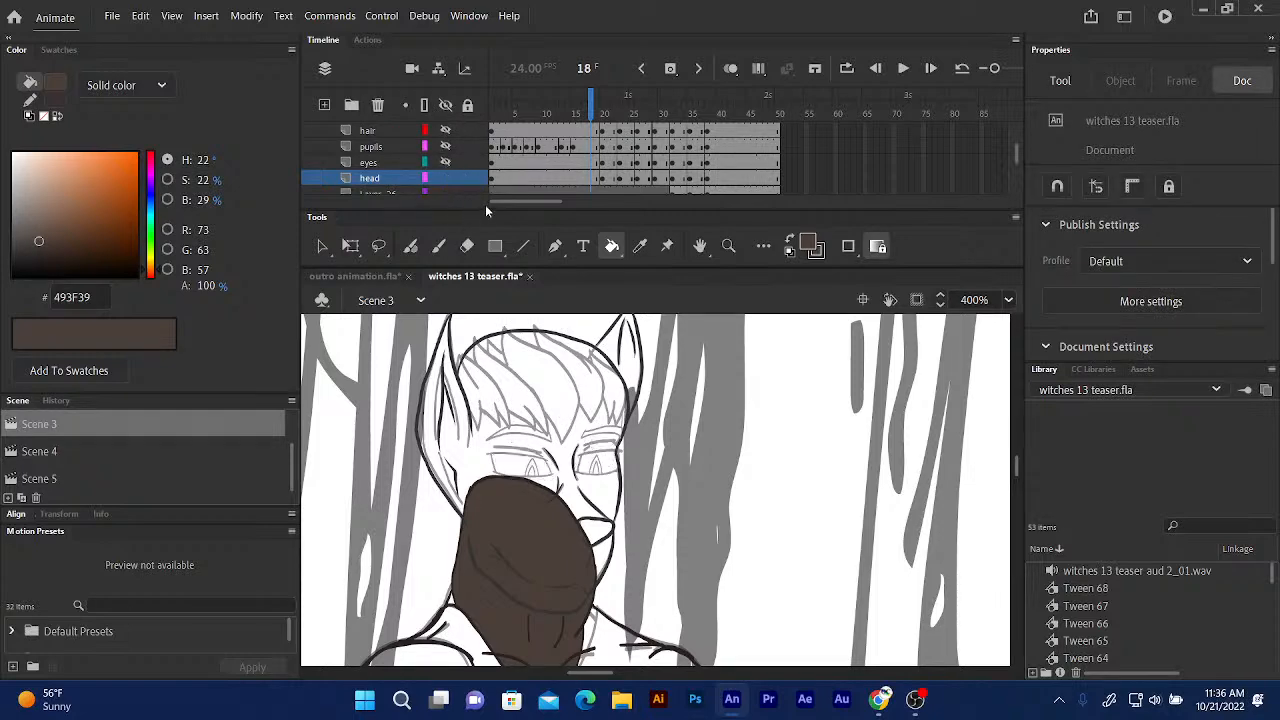
# Hide Layer_26, arm and Layer_31 so that they no longer cover the head's line art.
pyautogui.moveTo(1012, 144); pyautogui.dragTo(1014, 162)
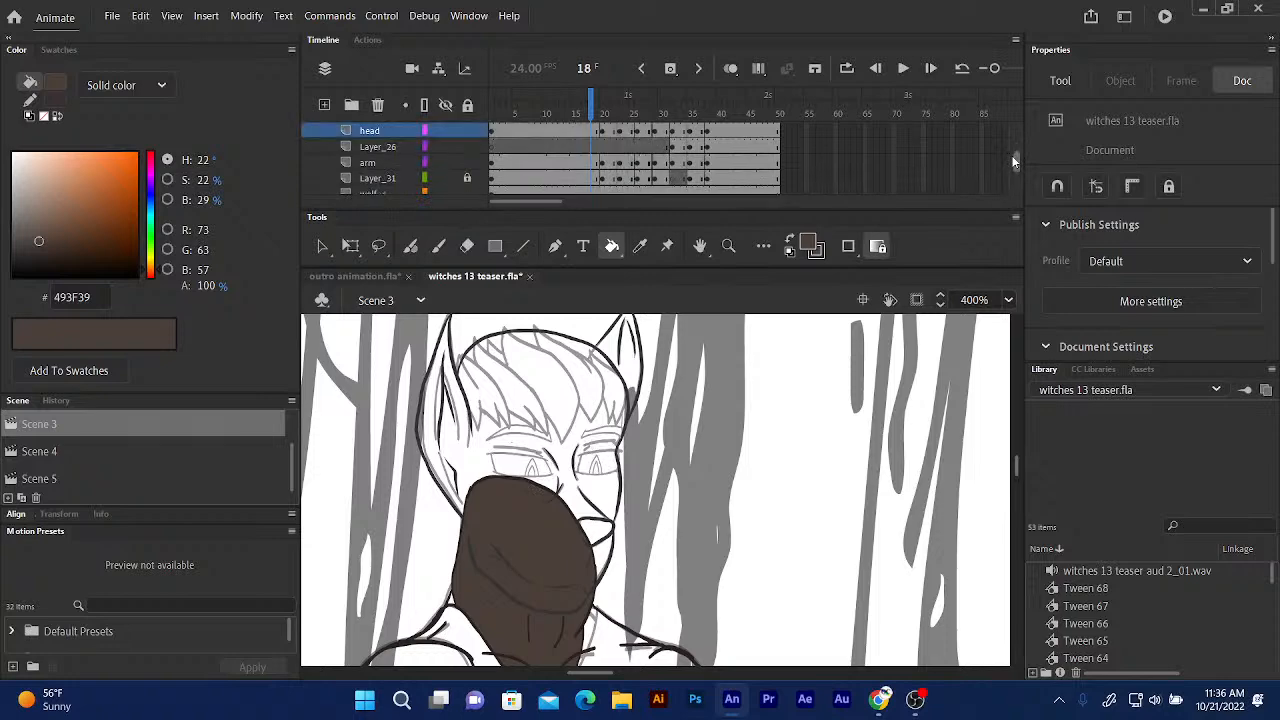
pyautogui.click(447, 148)
pyautogui.click(447, 164)
pyautogui.click(446, 179)
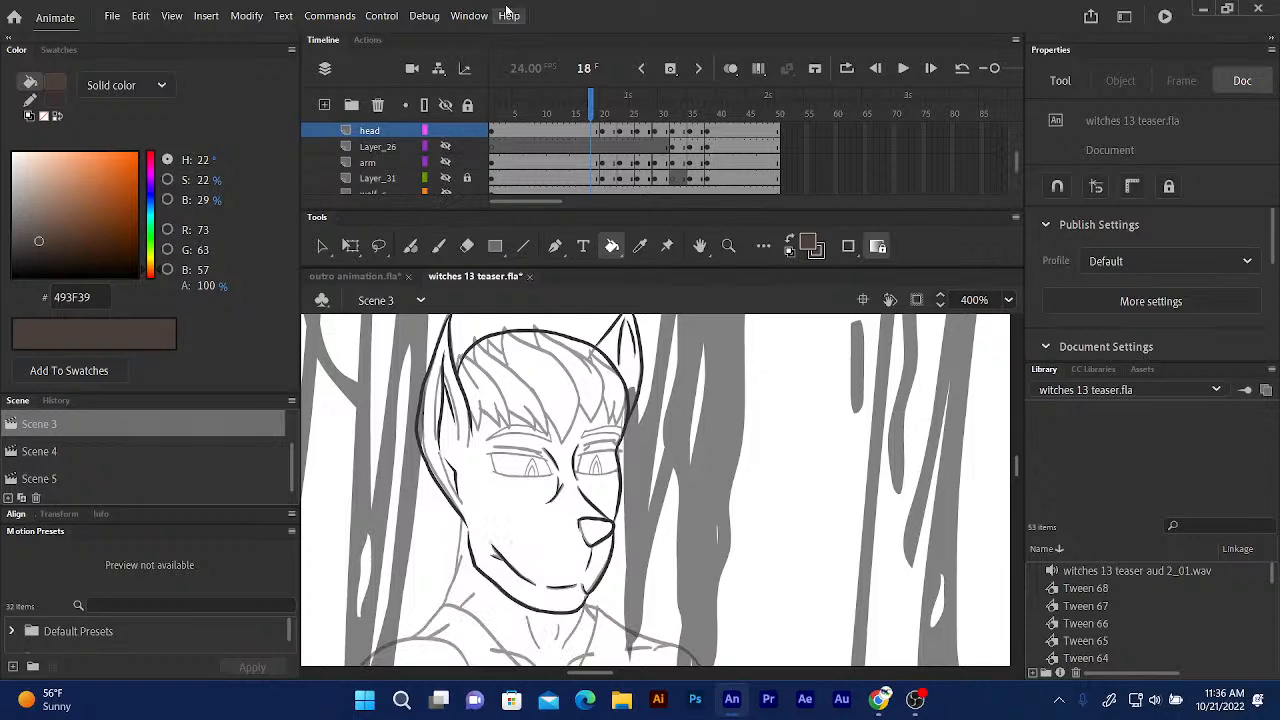
# Close the gap in the head outline between the ear and jaw on frame 18 with a short Fluid Brush stroke in brown 493F39.
pyautogui.scroll(-3, 510, 446)
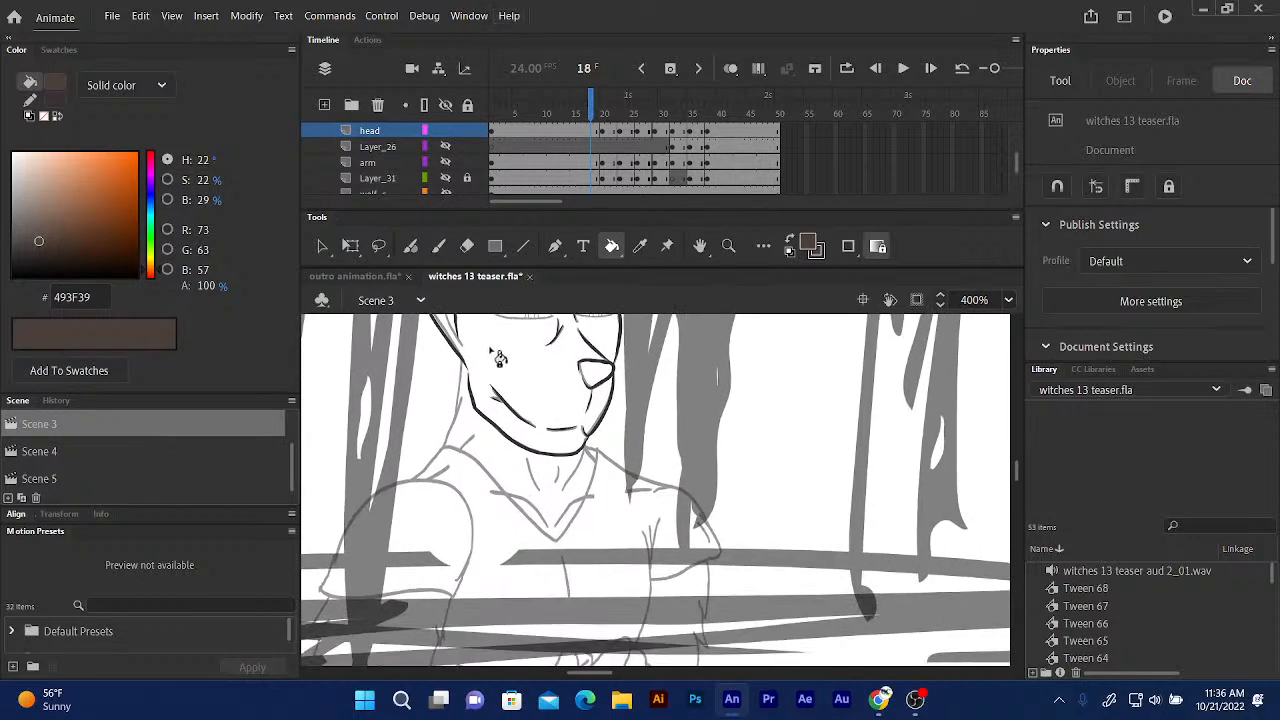
pyautogui.scroll(-2, 499, 358)
pyautogui.scroll(3, 509, 372)
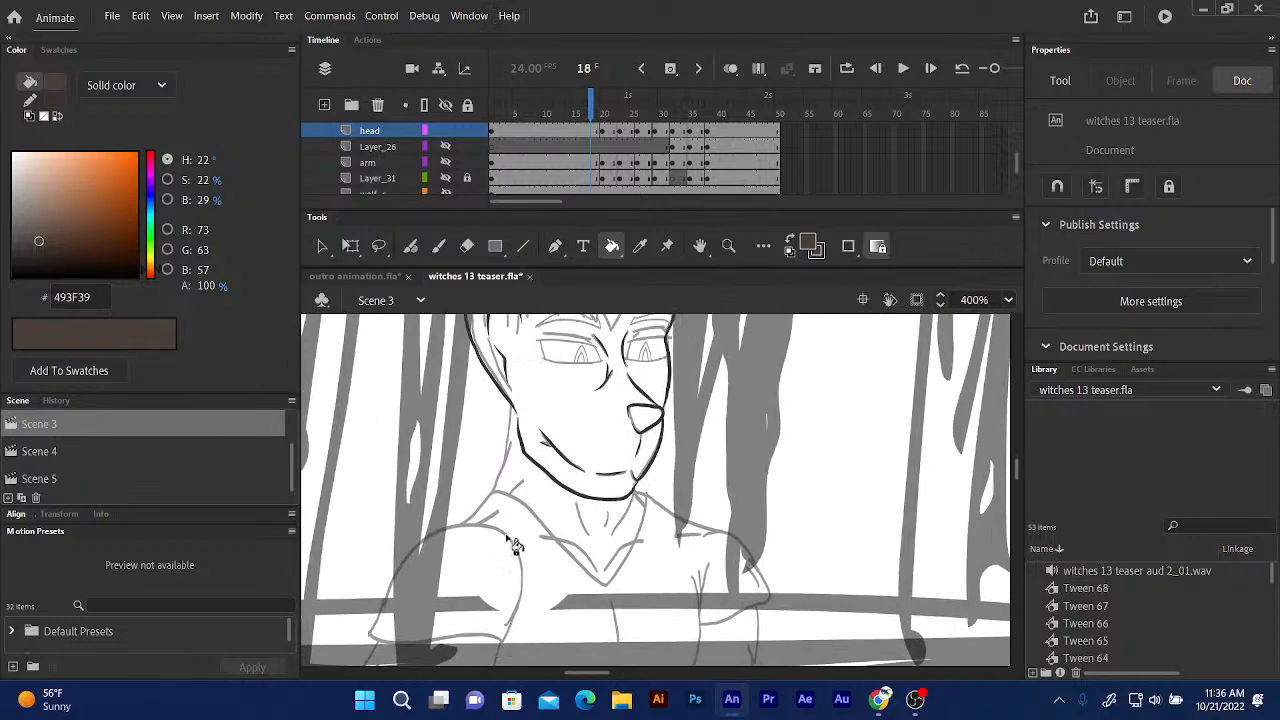
pyautogui.hotkey('ctrl', '=')
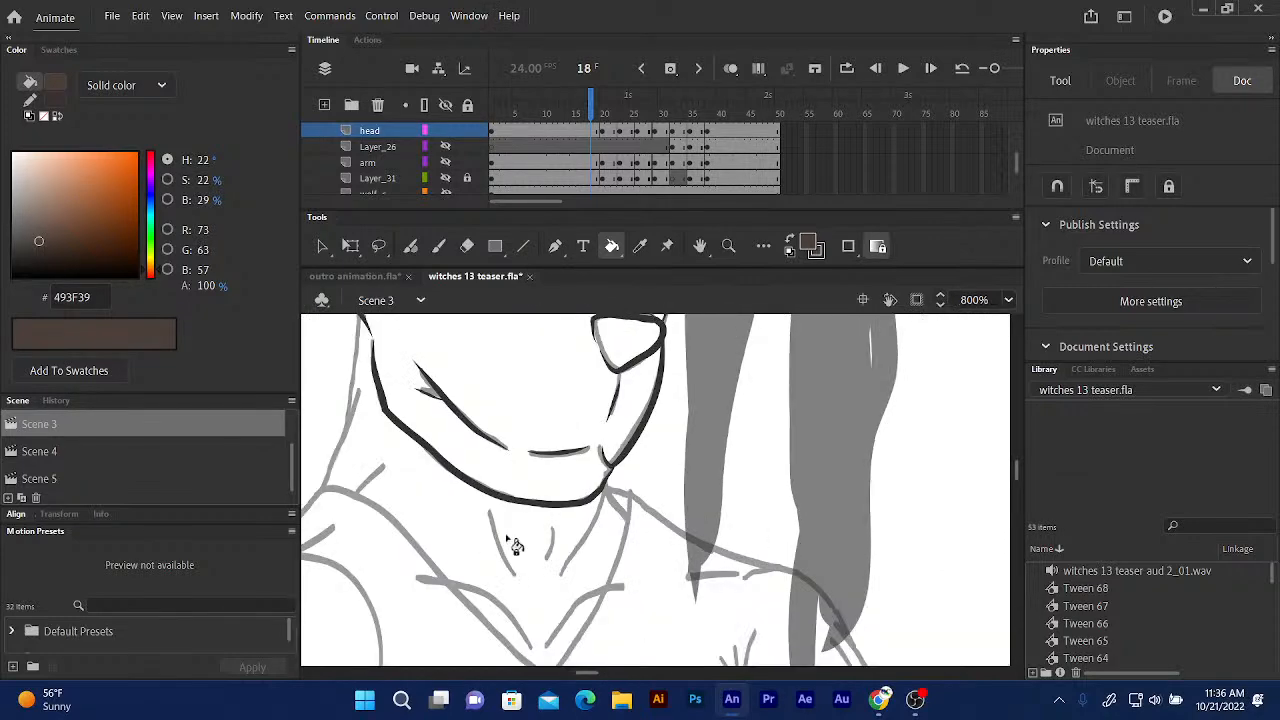
pyautogui.scroll(2, 430, 480)
pyautogui.hscroll(-1, 430, 480)
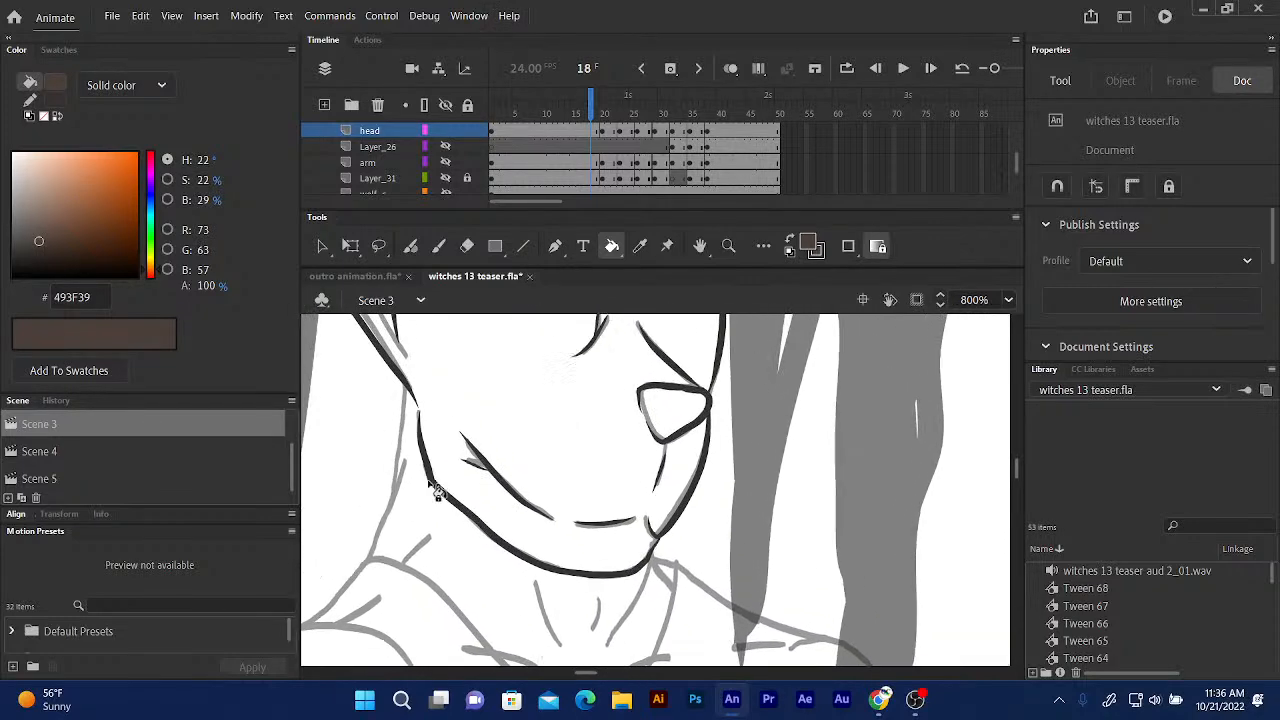
pyautogui.moveTo(368, 438); pyautogui.dragTo(389, 485)
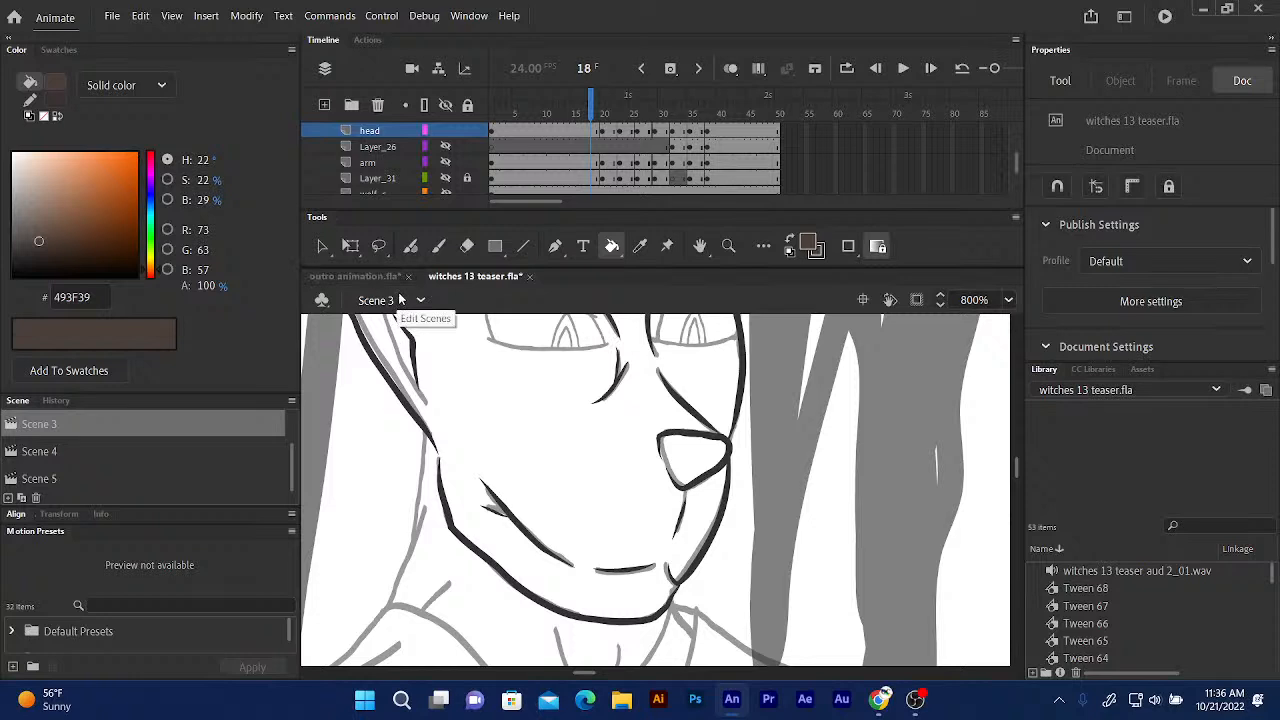
pyautogui.click(411, 248)
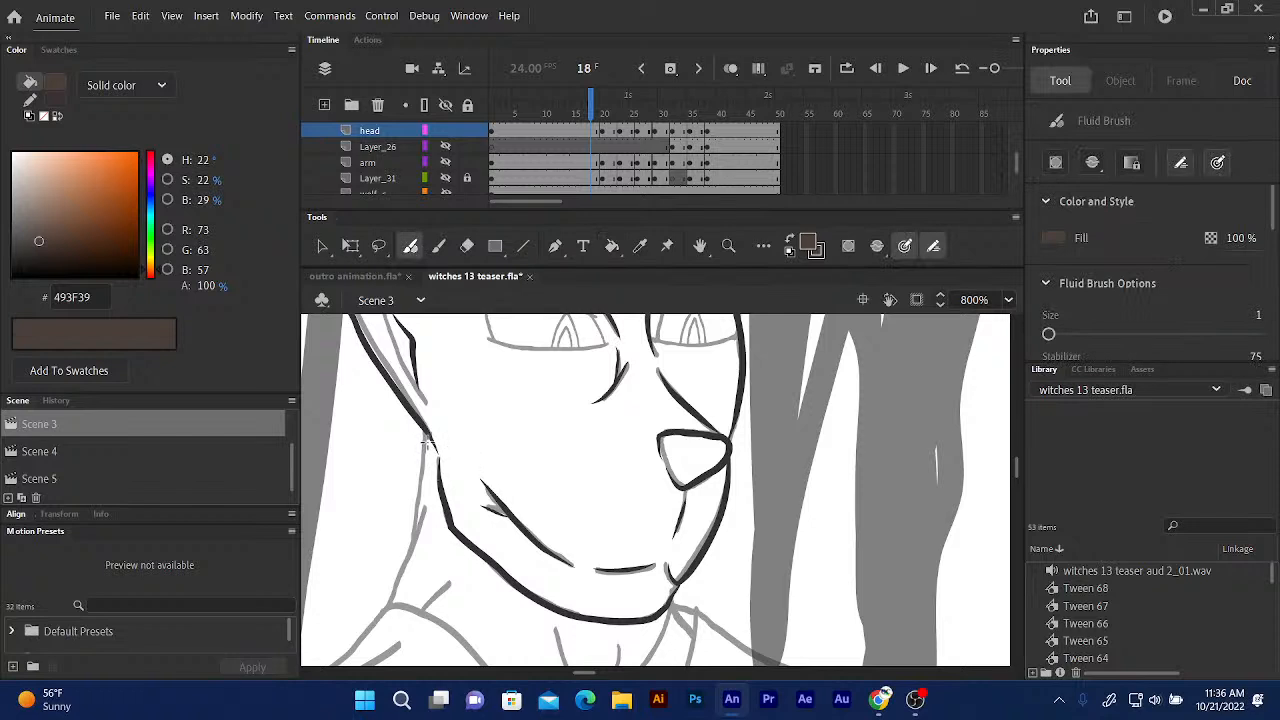
pyautogui.moveTo(428, 441); pyautogui.dragTo(448, 486)
pyautogui.moveTo(428, 441); pyautogui.dragTo(448, 484)
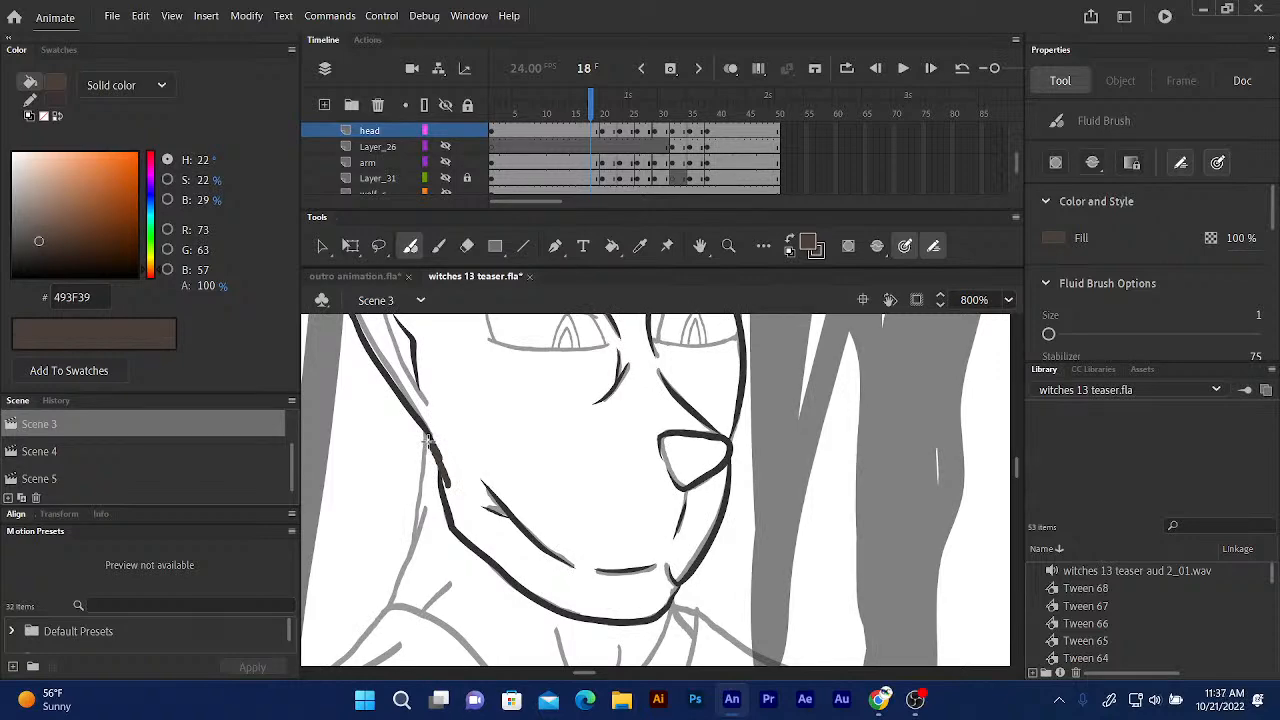
pyautogui.scroll(5, 428, 441)
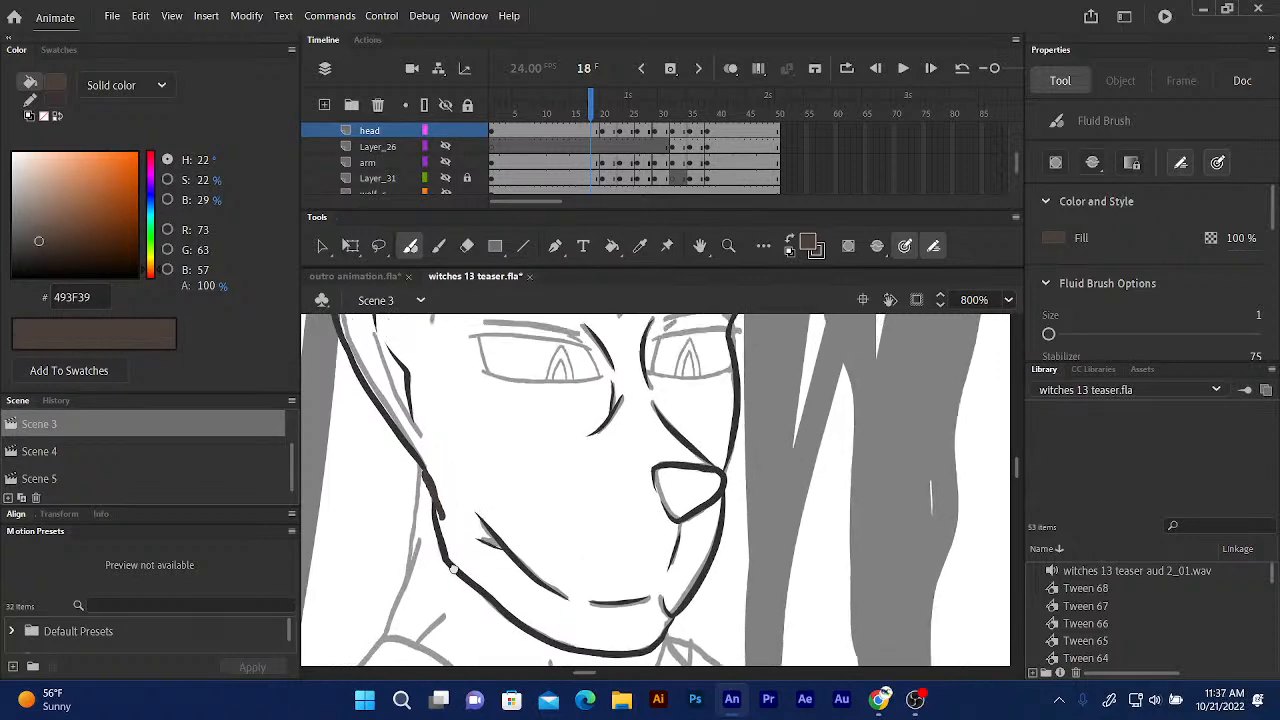
pyautogui.scroll(7, 440, 638)
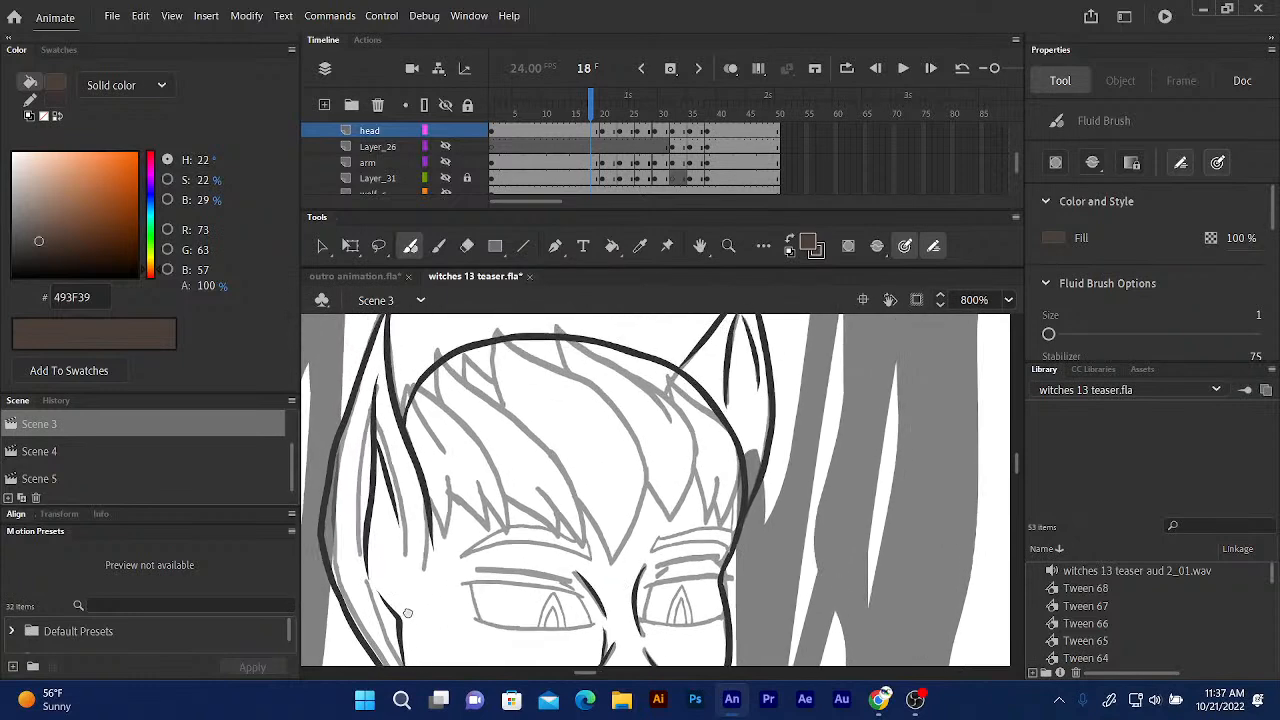
# Fill the head and the separate right ear on frame 18 with brown 493F39 using the Paint Bucket.
pyautogui.scroll(-6, 392, 640)
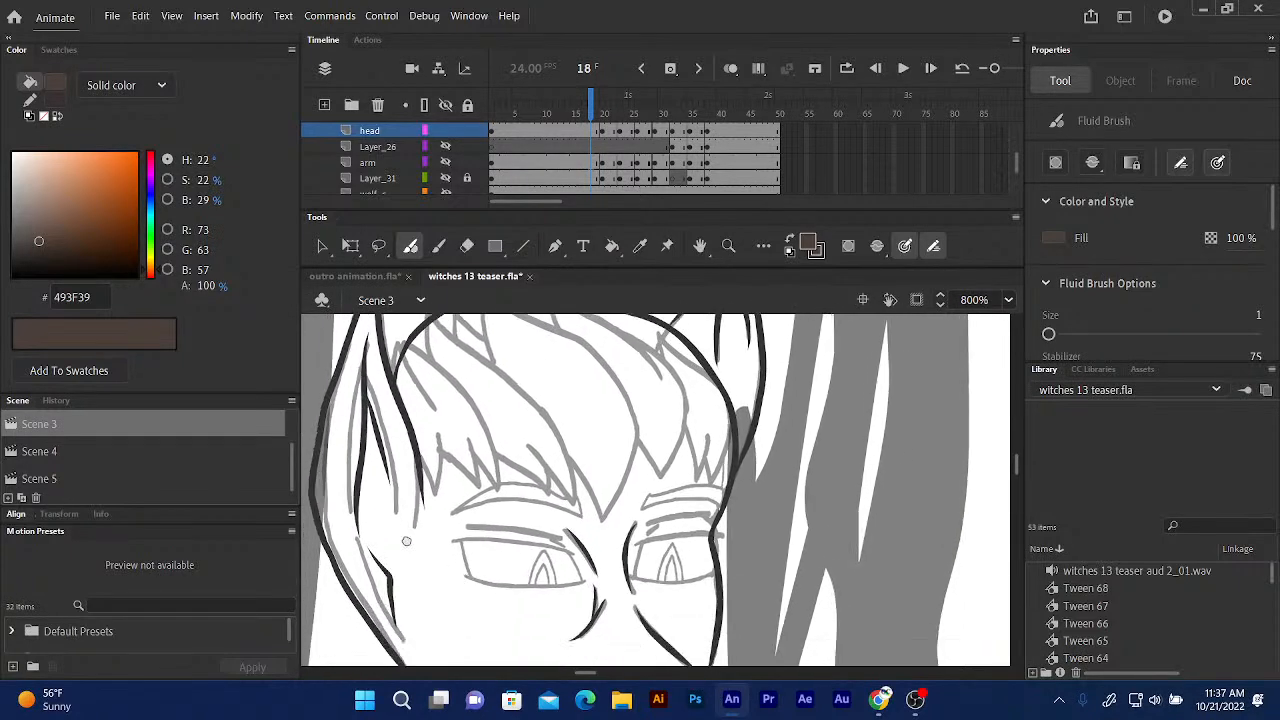
pyautogui.scroll(-1, 397, 447)
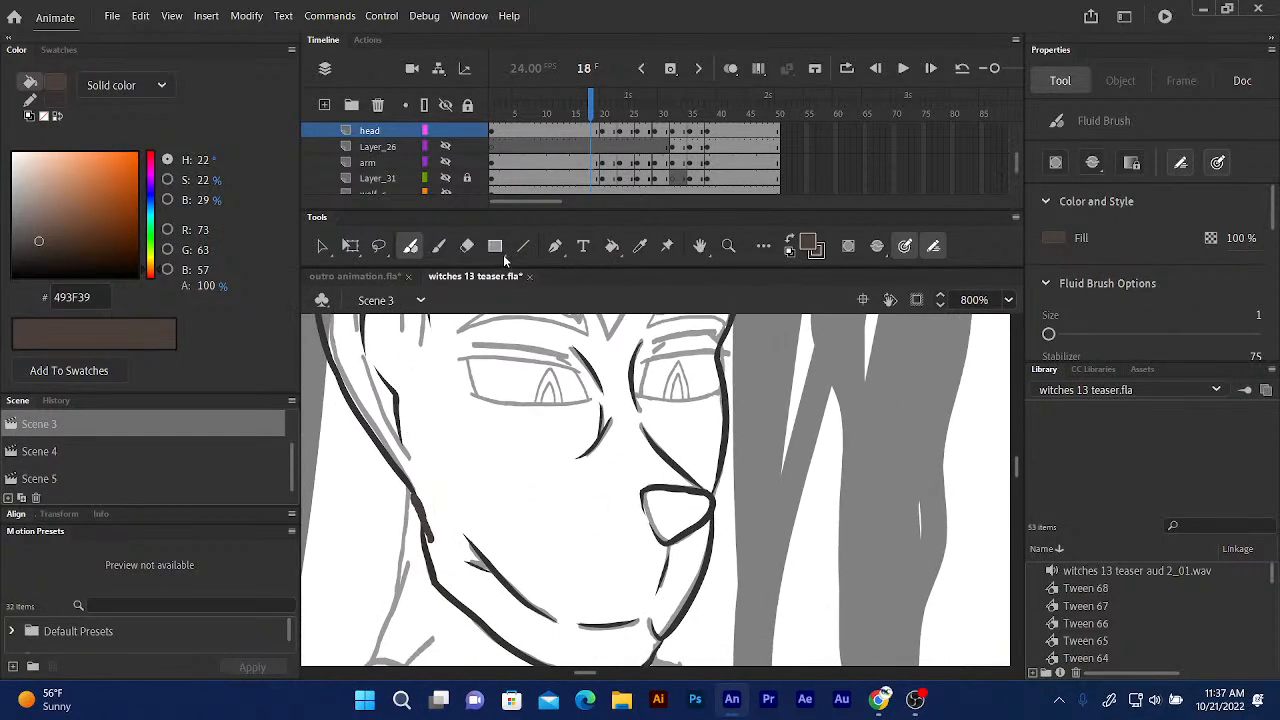
pyautogui.click(612, 246)
pyautogui.click(504, 482)
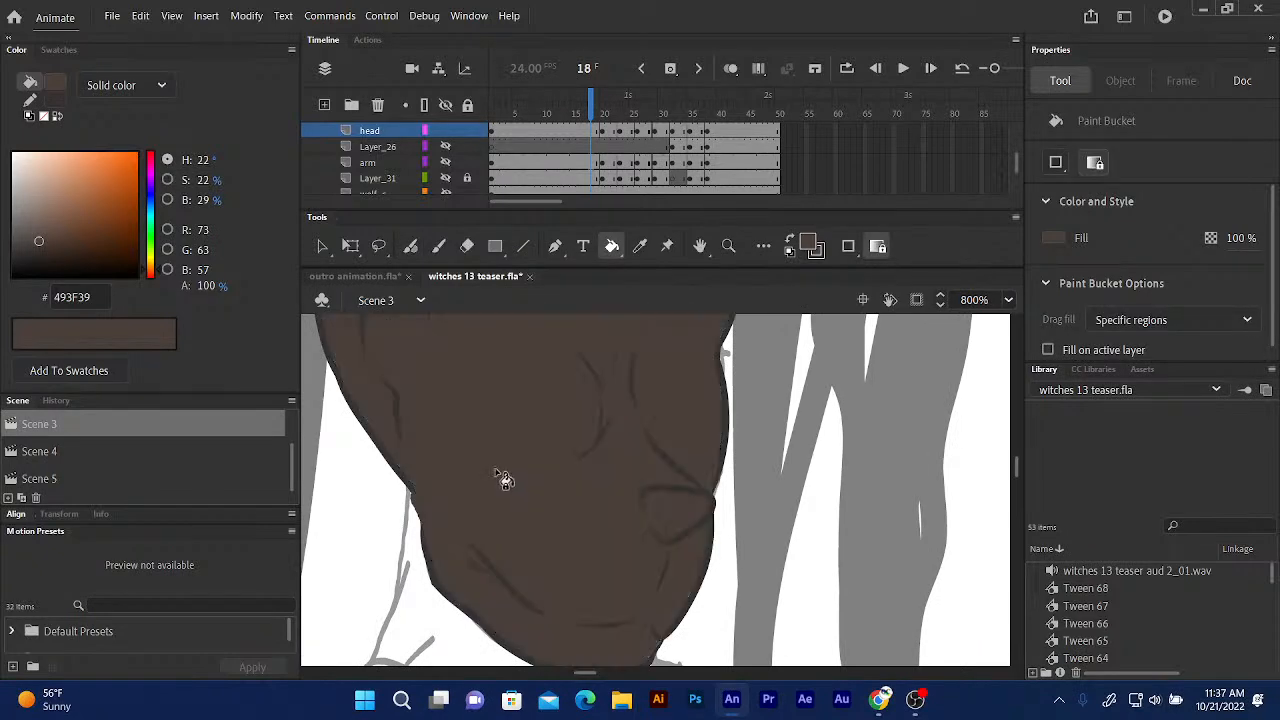
pyautogui.scroll(3, 437, 477)
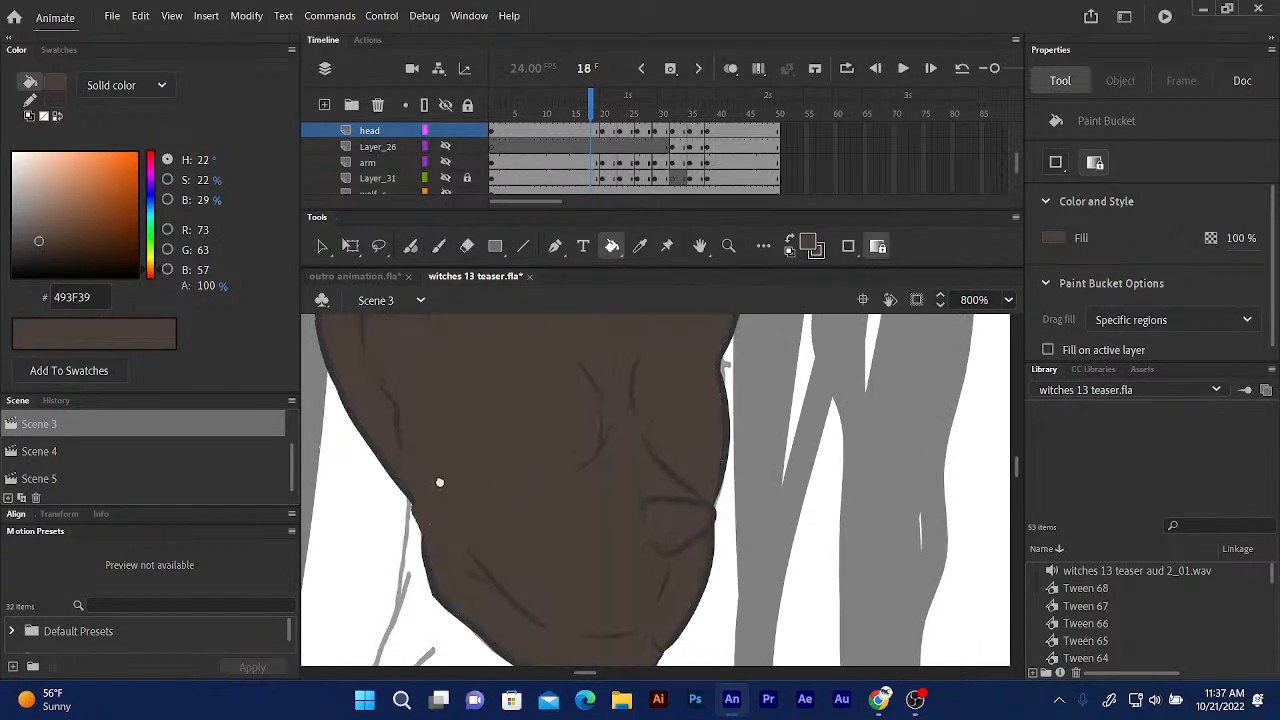
pyautogui.scroll(3, 462, 620)
pyautogui.click(718, 458)
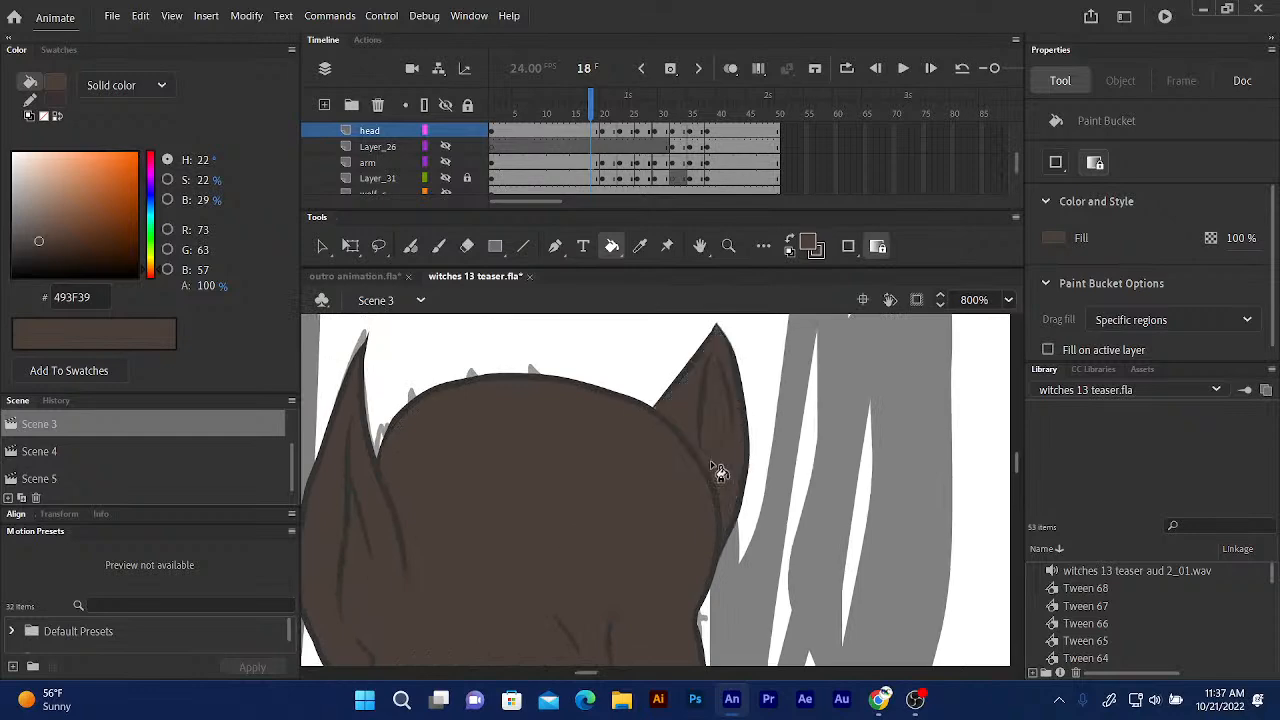
# Go to frame 20 and close the cheek gap in the head outline with Fluid Brush strokes in brown 493F39.
pyautogui.moveTo(593, 112); pyautogui.dragTo(603, 113)
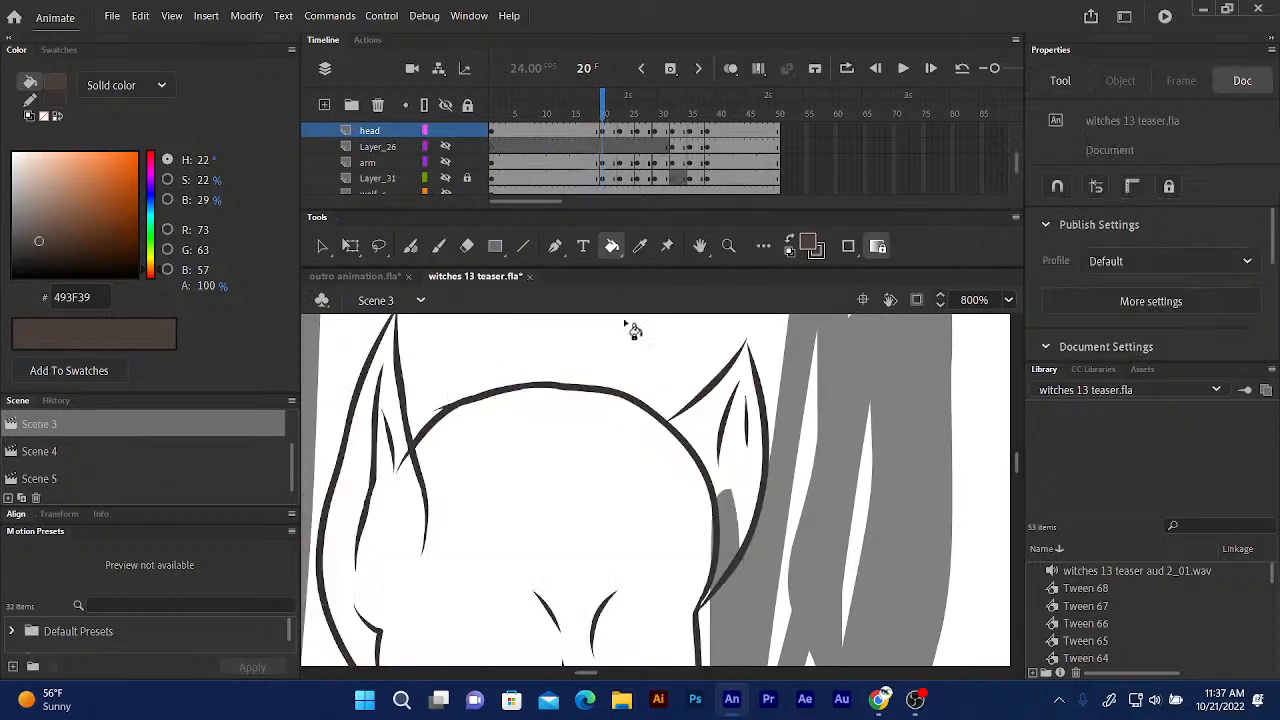
pyautogui.moveTo(567, 437); pyautogui.dragTo(584, 359)
pyautogui.scroll(-5, 590, 363)
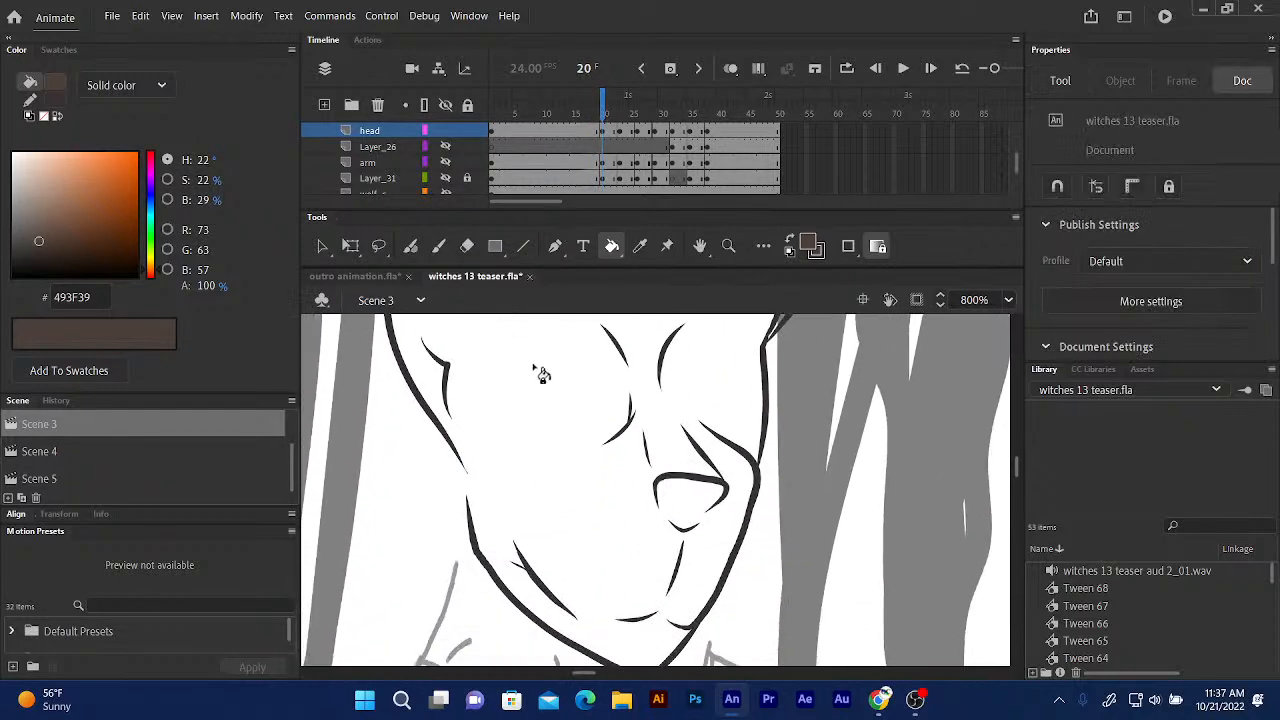
pyautogui.click(410, 247)
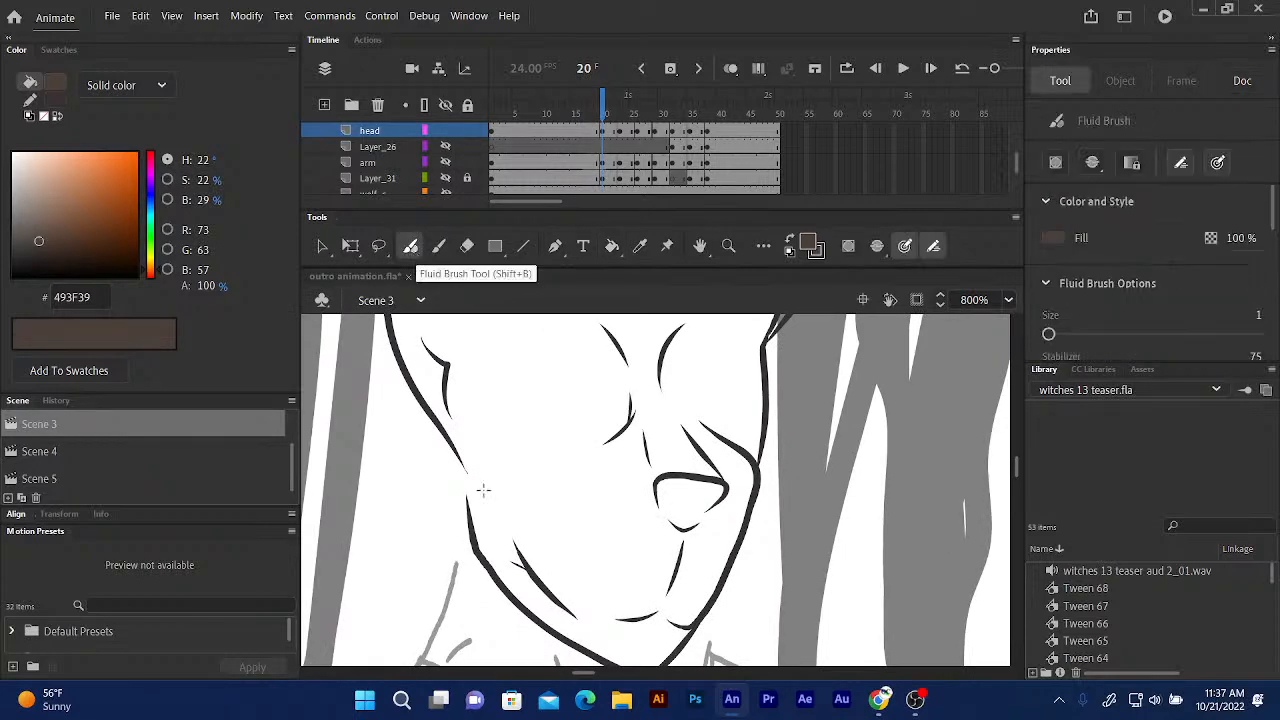
pyautogui.moveTo(452, 448); pyautogui.dragTo(478, 517)
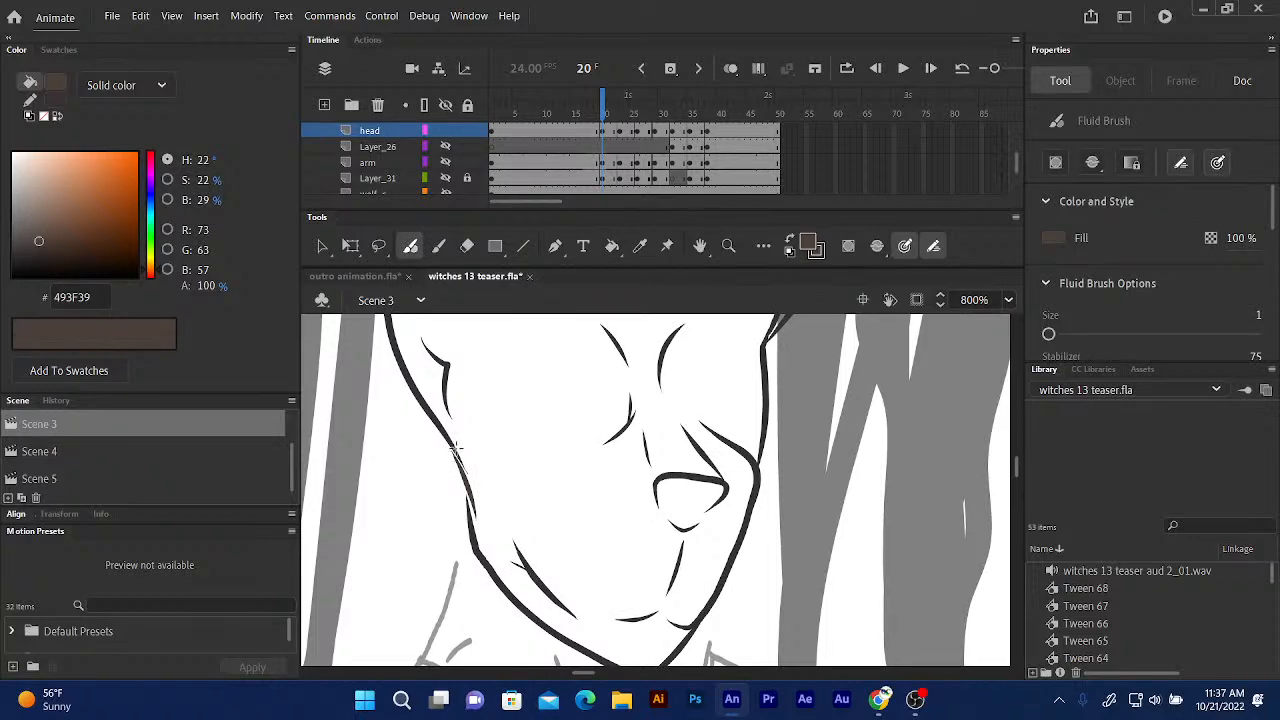
pyautogui.hotkey('ctrl', '=')
pyautogui.moveTo(408, 494); pyautogui.dragTo(580, 420)
pyautogui.moveTo(452, 522)
pyautogui.mouseDown()
pyautogui.moveTo(477, 534)
pyautogui.moveTo(492, 602)
pyautogui.mouseUp()
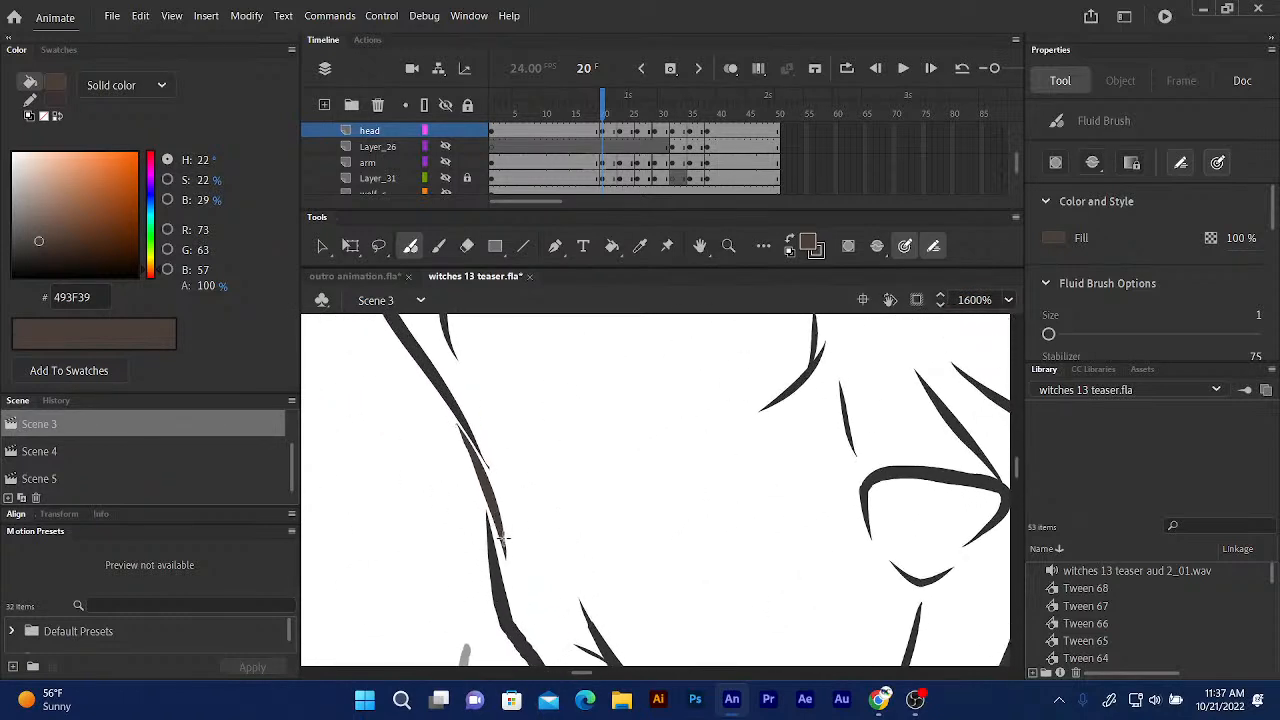
pyautogui.moveTo(503, 538)
pyautogui.mouseDown()
pyautogui.moveTo(491, 468)
pyautogui.moveTo(466, 432)
pyautogui.moveTo(496, 488)
pyautogui.mouseUp()
pyautogui.moveTo(475, 464); pyautogui.dragTo(506, 598)
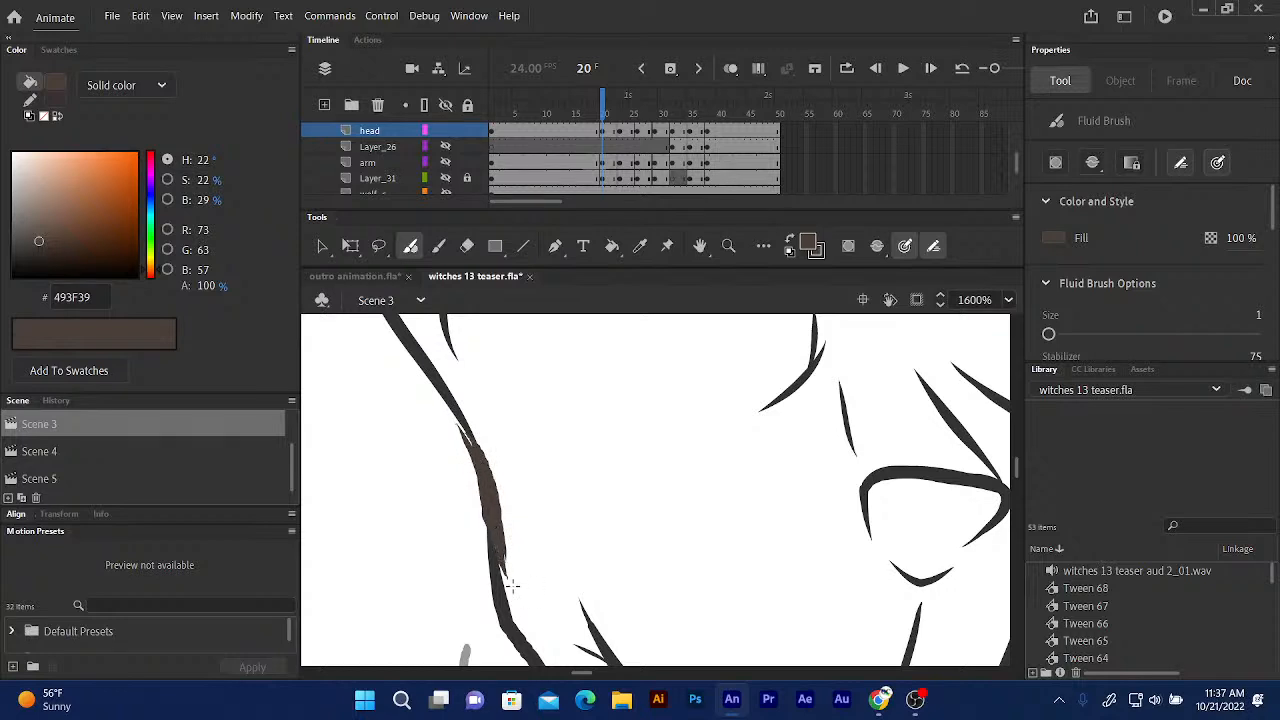
# Fill the head on frame 20 with brown 493F39 using the Paint Bucket.
pyautogui.click(612, 246)
pyautogui.click(563, 503)
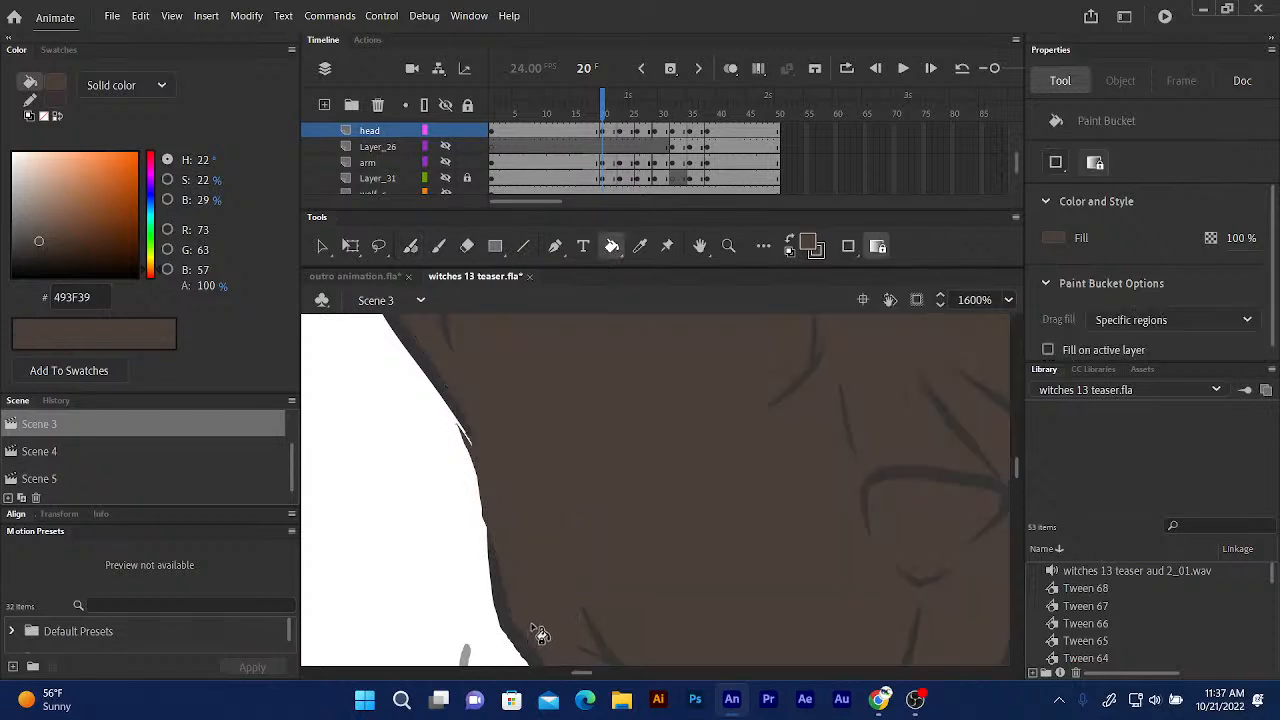
pyautogui.hotkey('ctrl', '-')
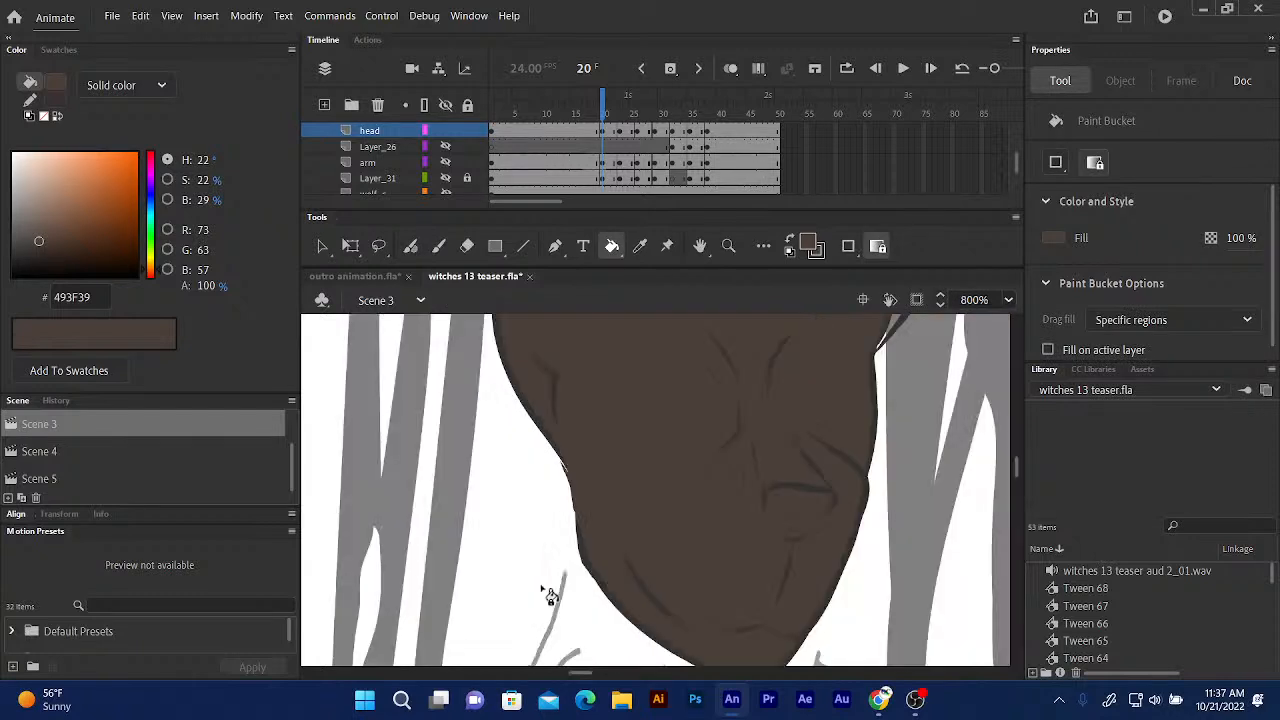
pyautogui.moveTo(642, 484)
pyautogui.mouseDown()
pyautogui.moveTo(577, 535)
pyautogui.moveTo(505, 637)
pyautogui.mouseUp()
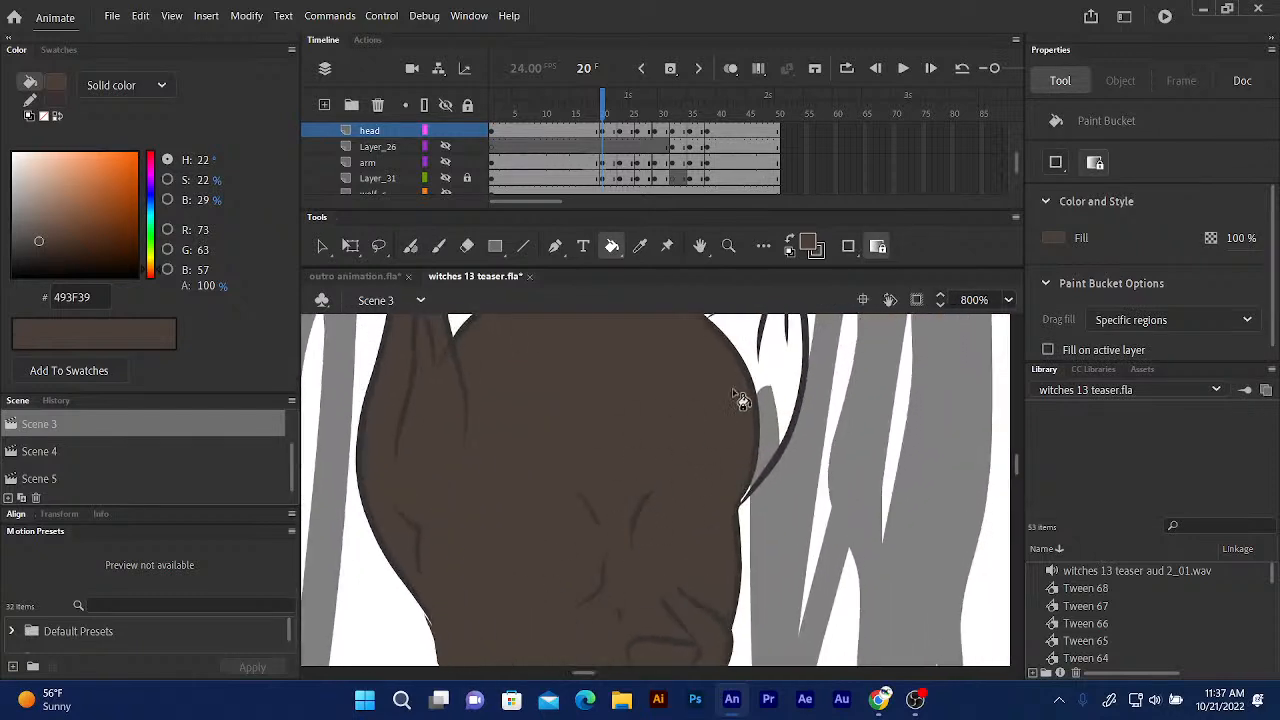
pyautogui.moveTo(757, 423); pyautogui.dragTo(700, 580)
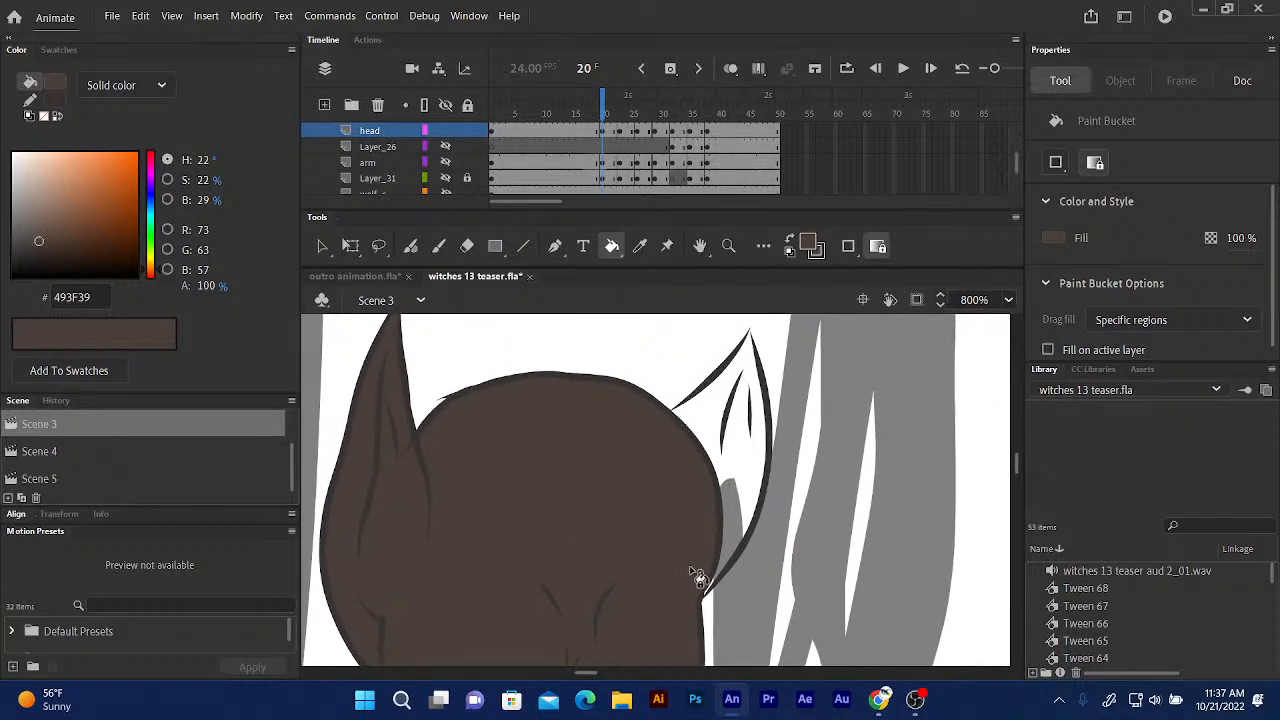
# Set the Fluid Brush mode to Paint Behind, keeping brown 493F39 as the fill colour.
pyautogui.click(788, 241)
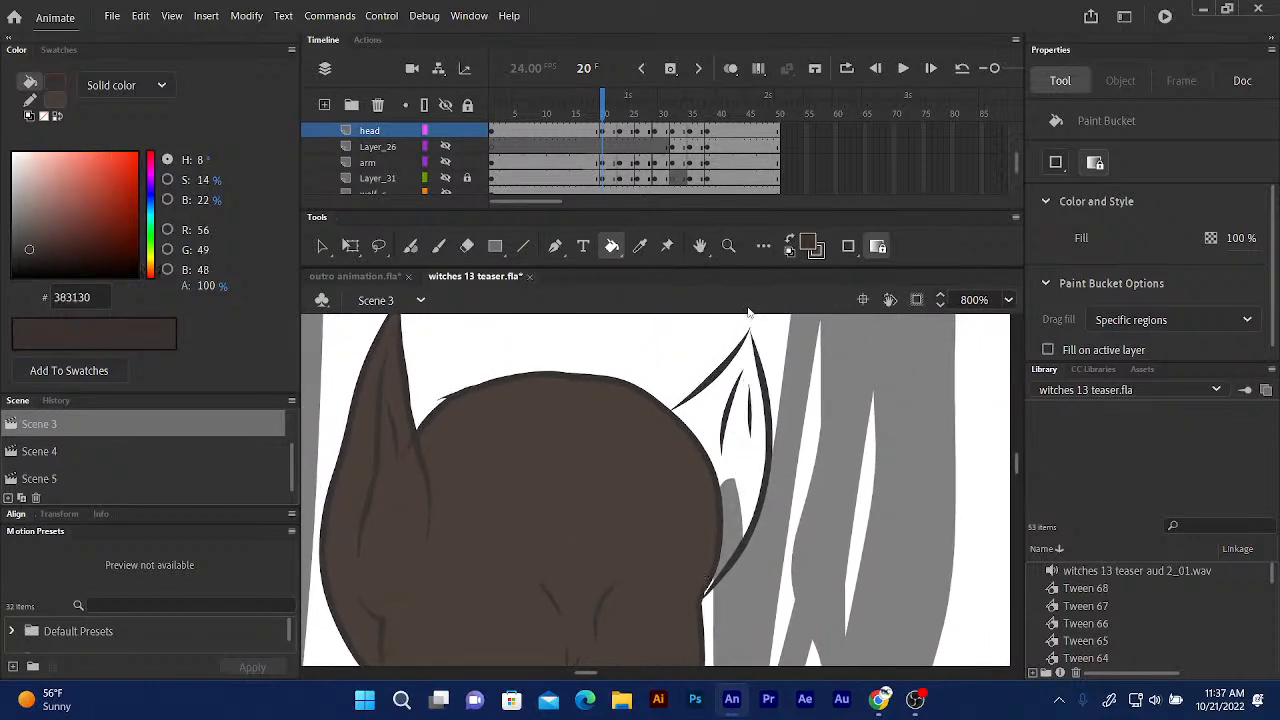
pyautogui.click(789, 245)
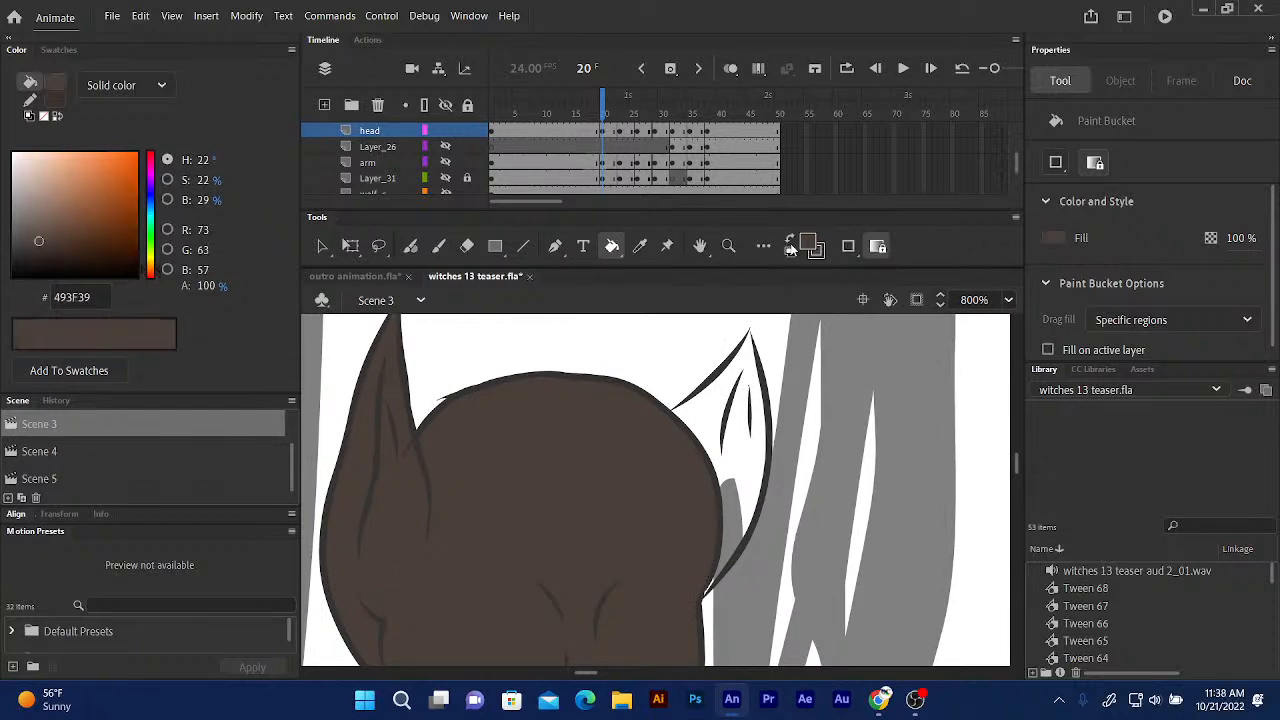
pyautogui.click(410, 248)
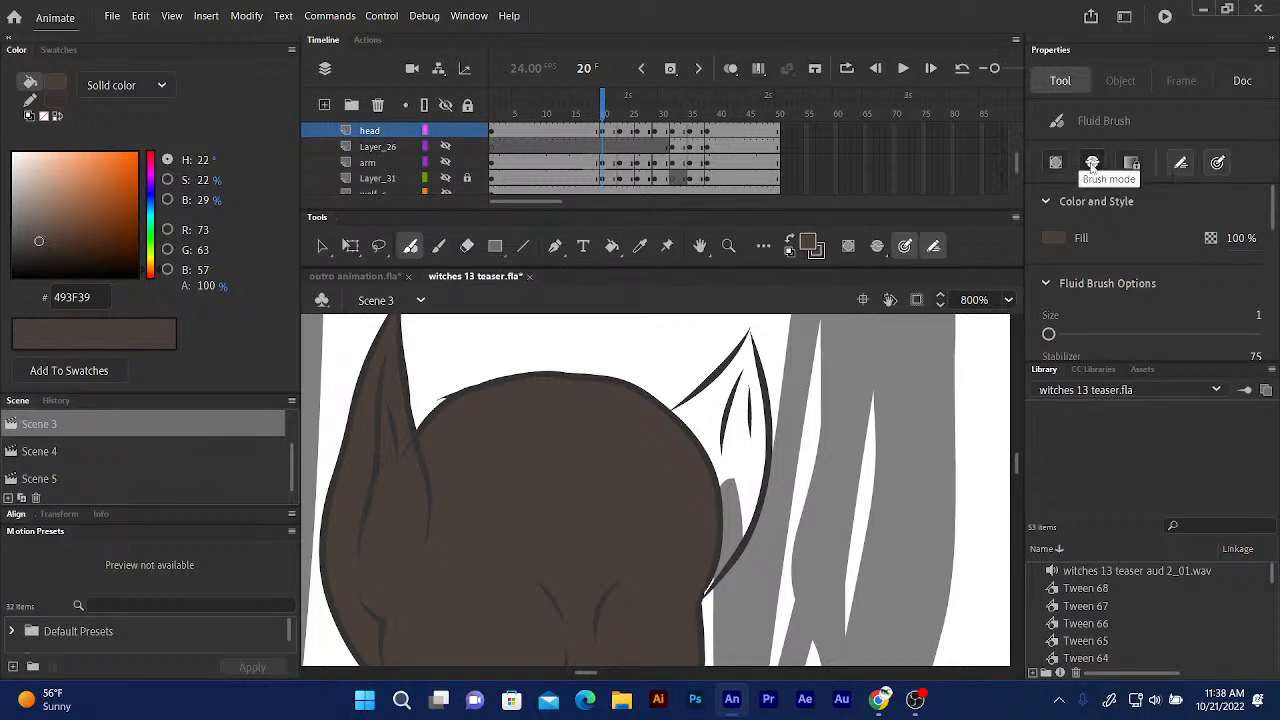
pyautogui.click(1093, 164)
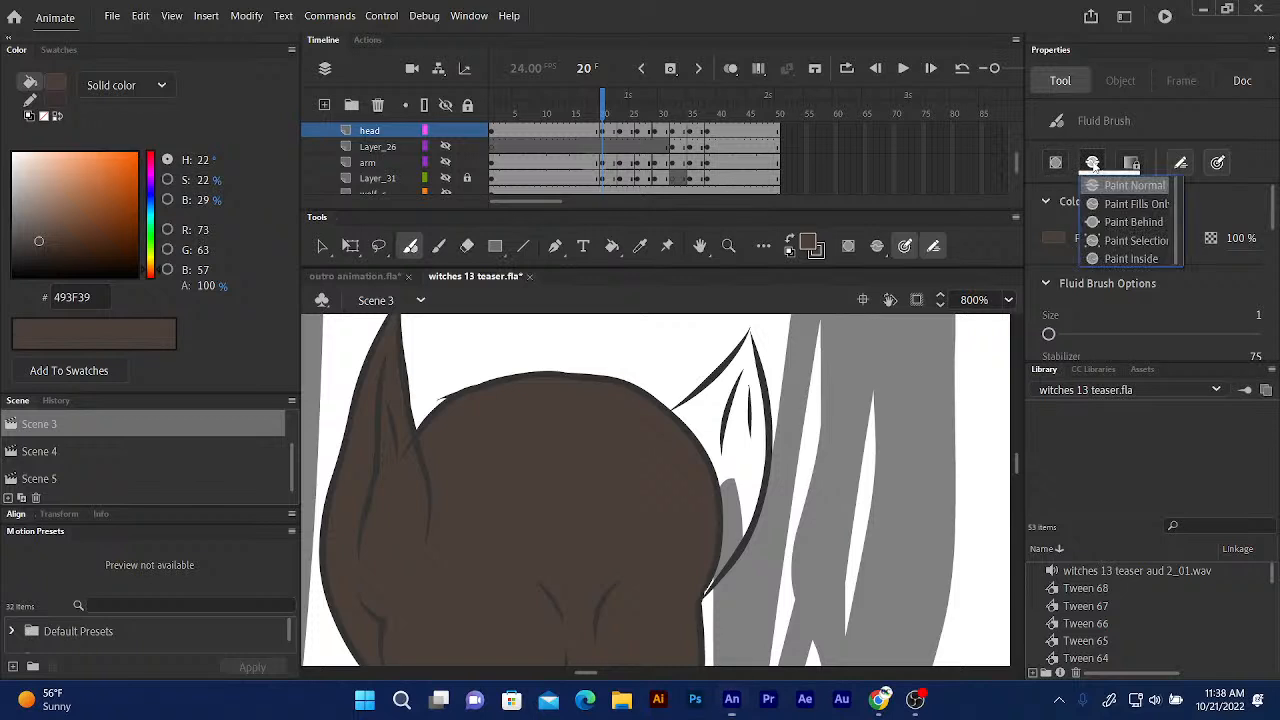
pyautogui.click(1118, 222)
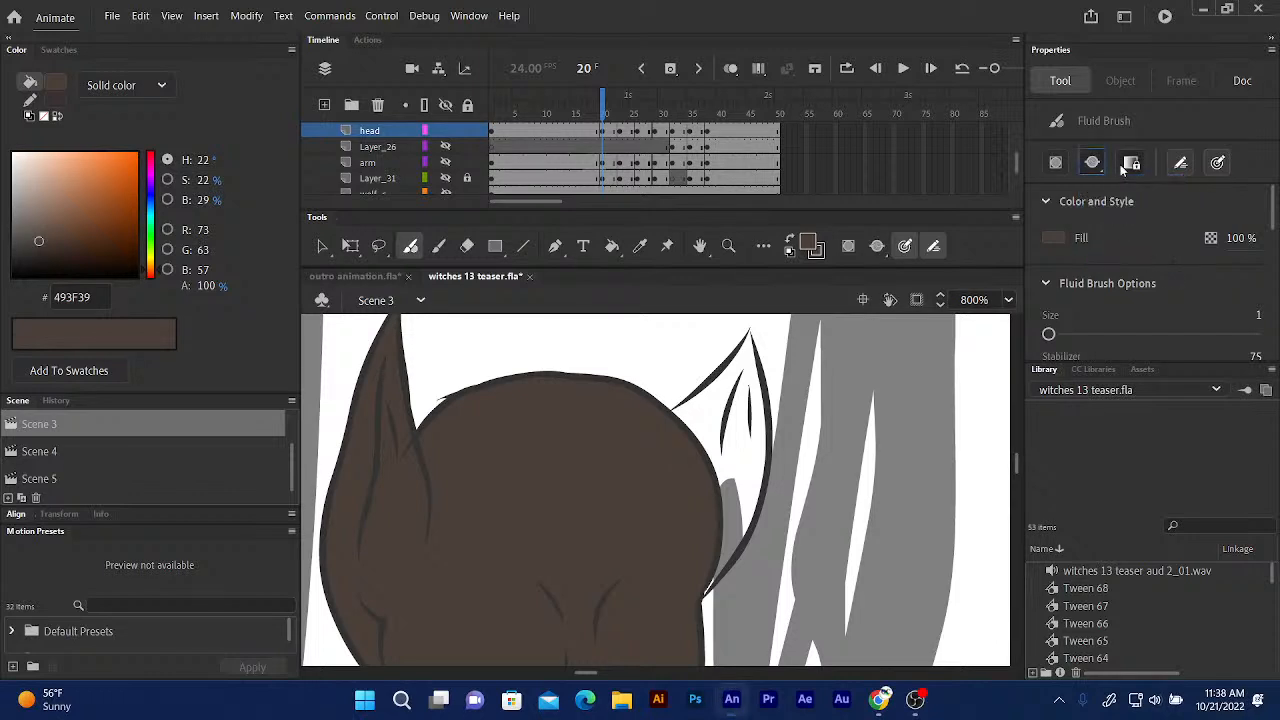
pyautogui.hotkey('ctrl', '=')
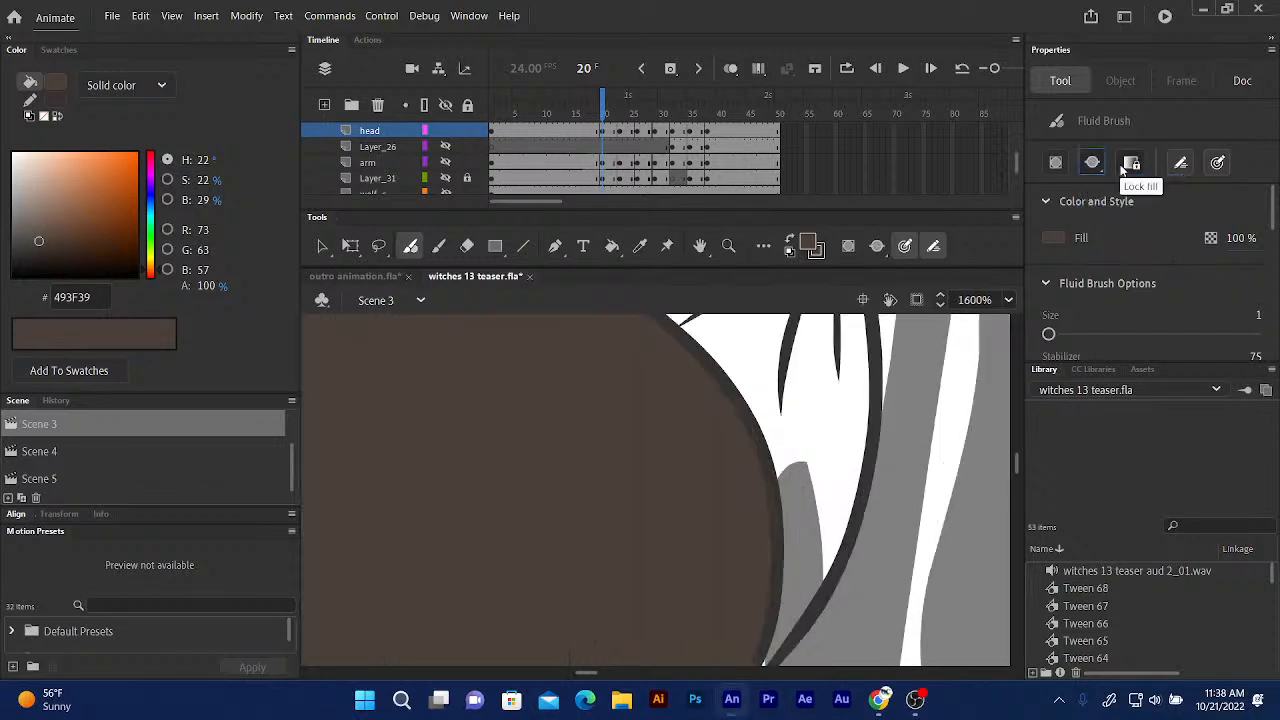
pyautogui.scroll(5, 714, 526)
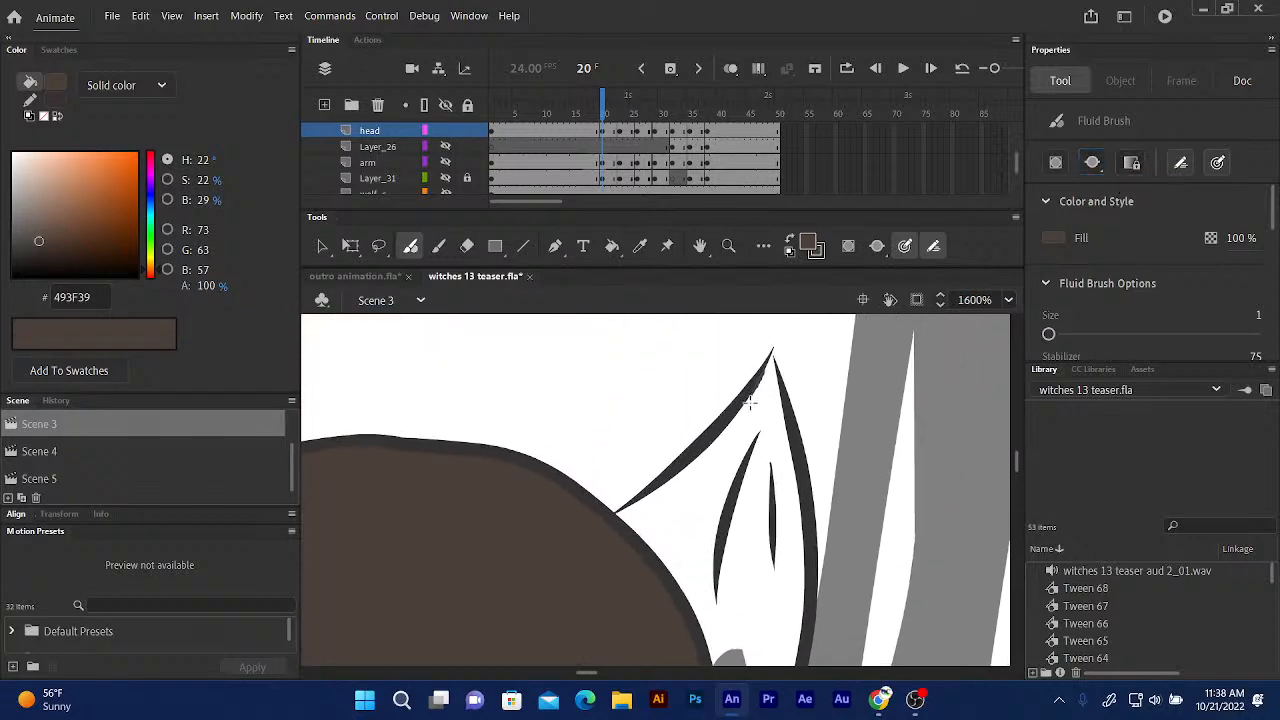
pyautogui.moveTo(750, 402)
pyautogui.mouseDown()
pyautogui.moveTo(772, 358)
pyautogui.moveTo(778, 400)
pyautogui.mouseUp()
pyautogui.hotkey('ctrl', 'z')
pyautogui.moveTo(726, 431)
pyautogui.mouseDown()
pyautogui.moveTo(771, 360)
pyautogui.moveTo(762, 380)
pyautogui.moveTo(772, 370)
pyautogui.moveTo(779, 390)
pyautogui.mouseUp()
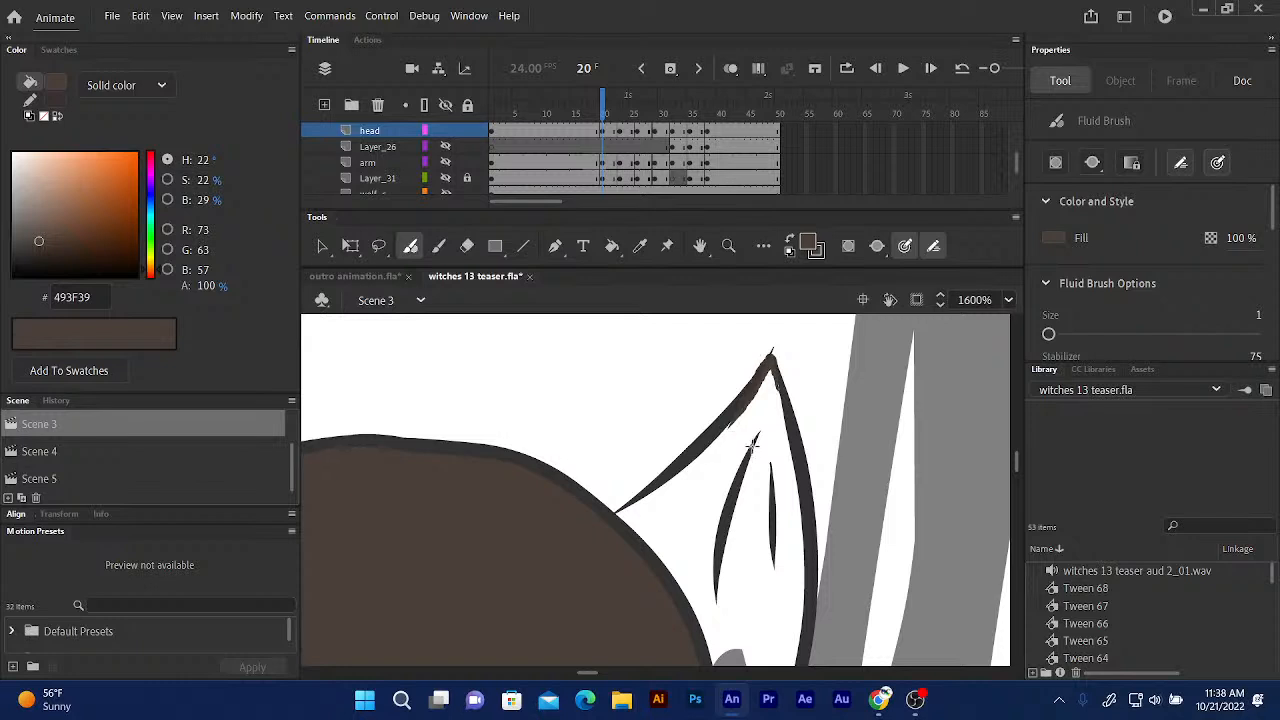
pyautogui.hotkey('ctrl', 'z')
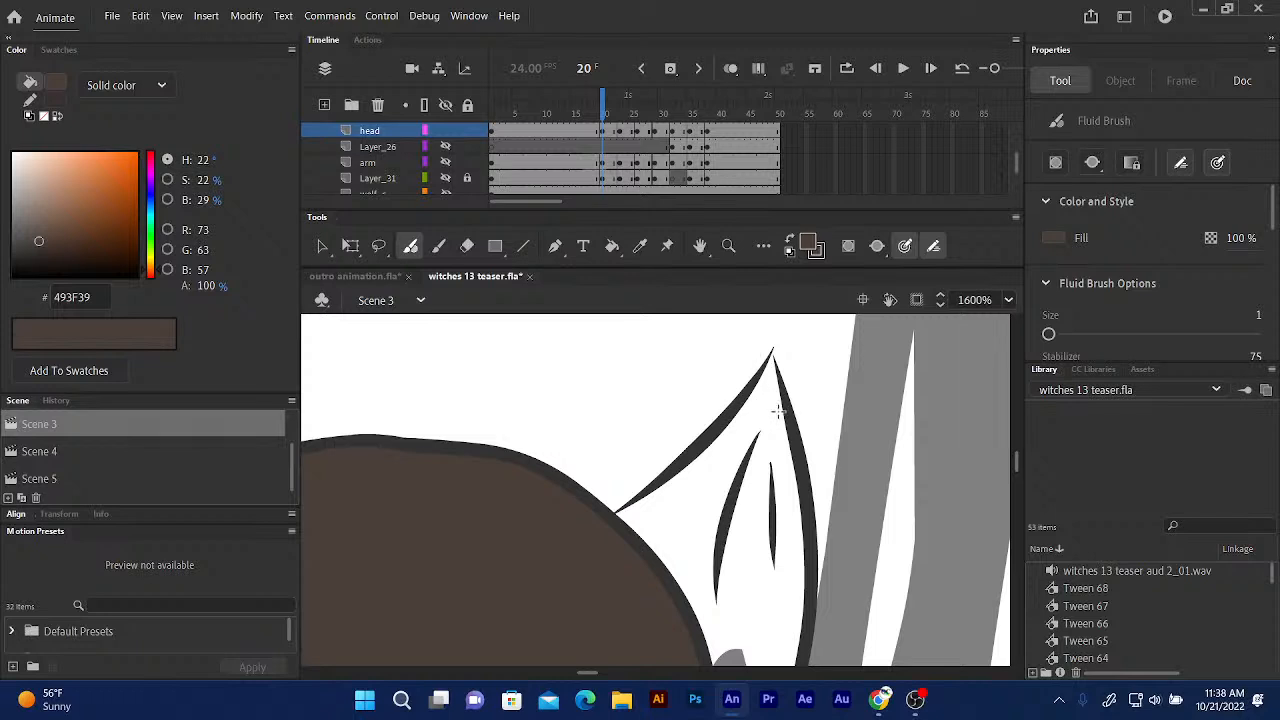
# Close the gap at the right ear's tip on frame 20 with Fluid Brush strokes and fill the ear with brown 493F39.
pyautogui.moveTo(787, 437); pyautogui.dragTo(772, 355)
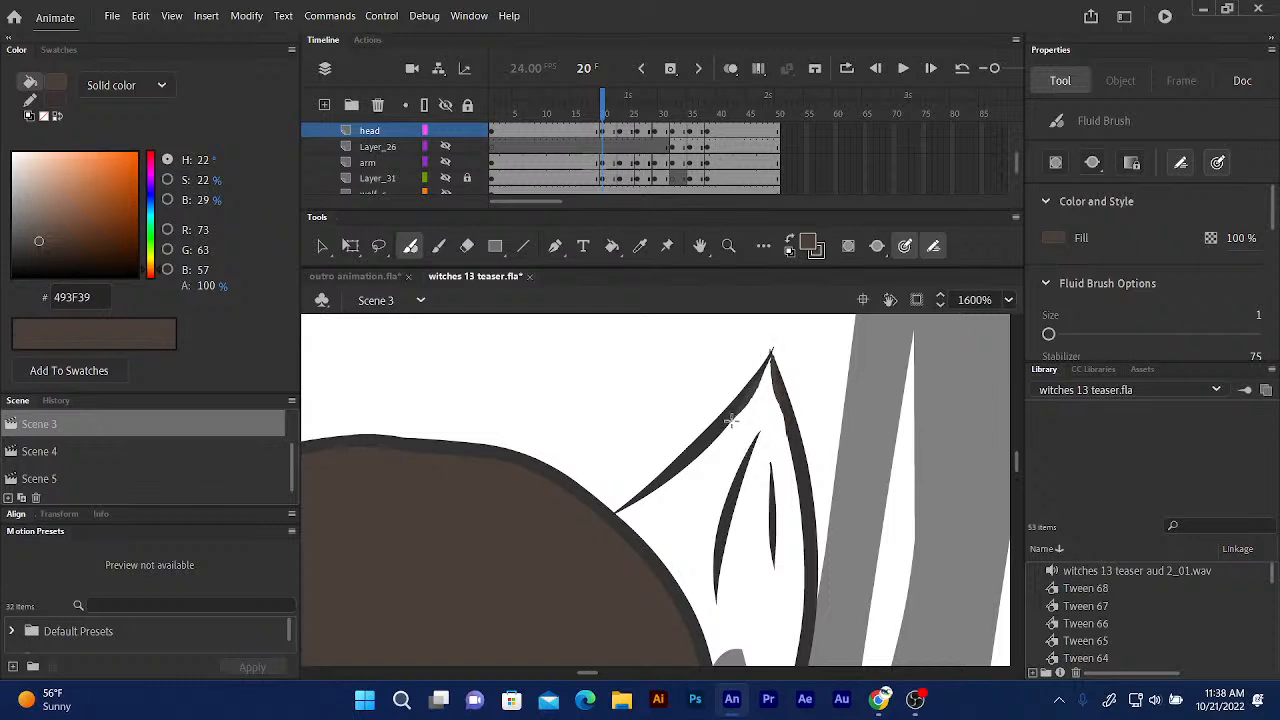
pyautogui.moveTo(731, 421); pyautogui.dragTo(771, 364)
pyautogui.click(612, 246)
pyautogui.click(704, 515)
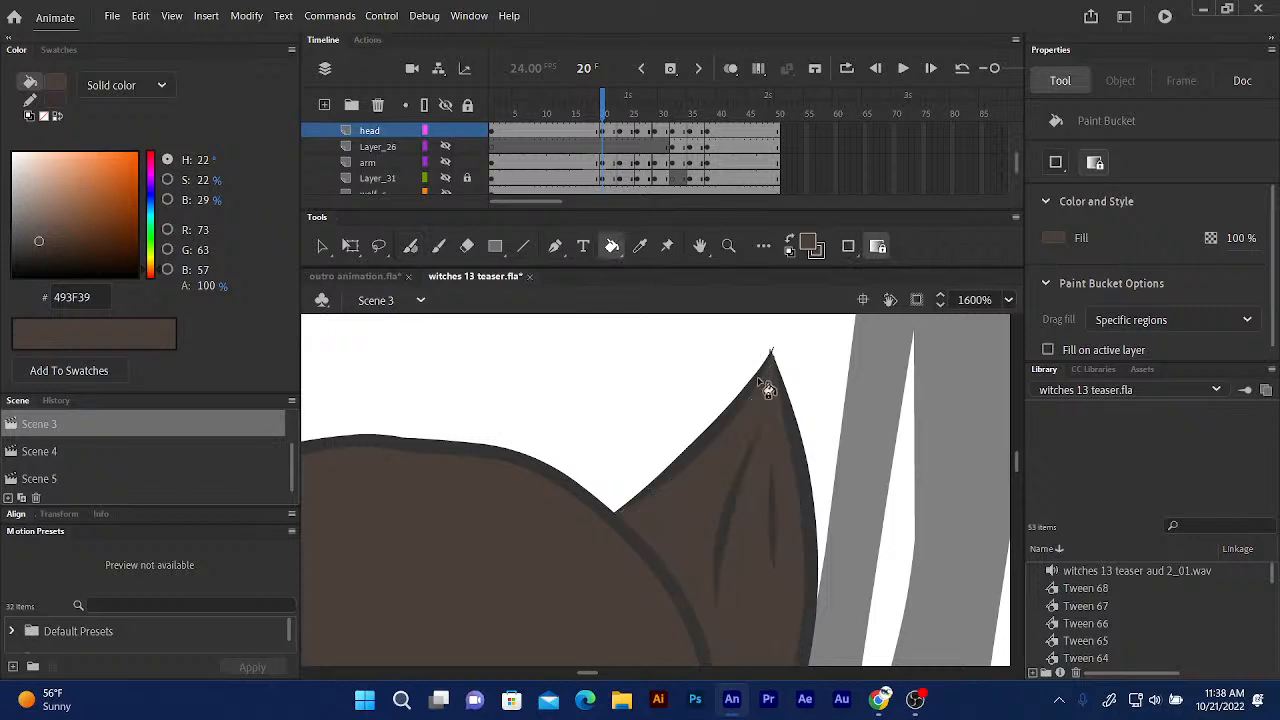
pyautogui.scroll(-5, 657, 443)
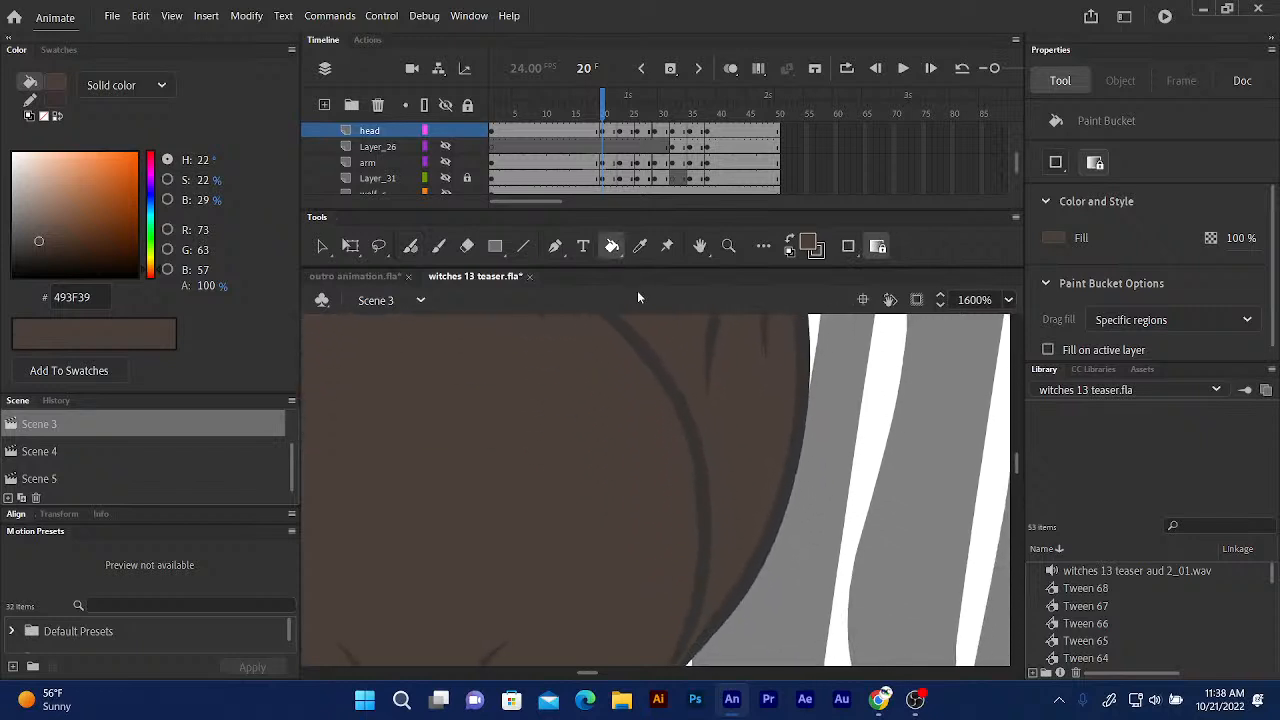
pyautogui.hotkey('ctrl', '-')
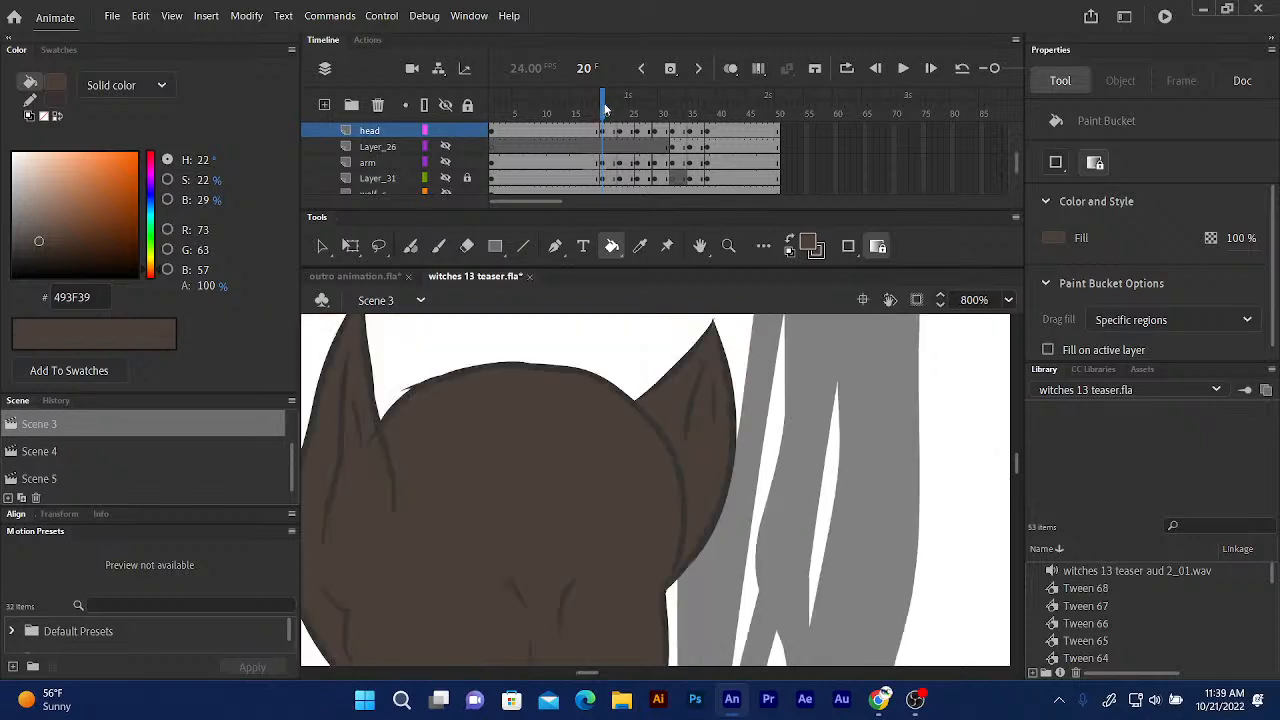
# Go to frame 23 and bridge the gap in the head outline between ear and jaw with the Fluid Brush in brown 493F39.
pyautogui.moveTo(604, 108); pyautogui.dragTo(621, 106)
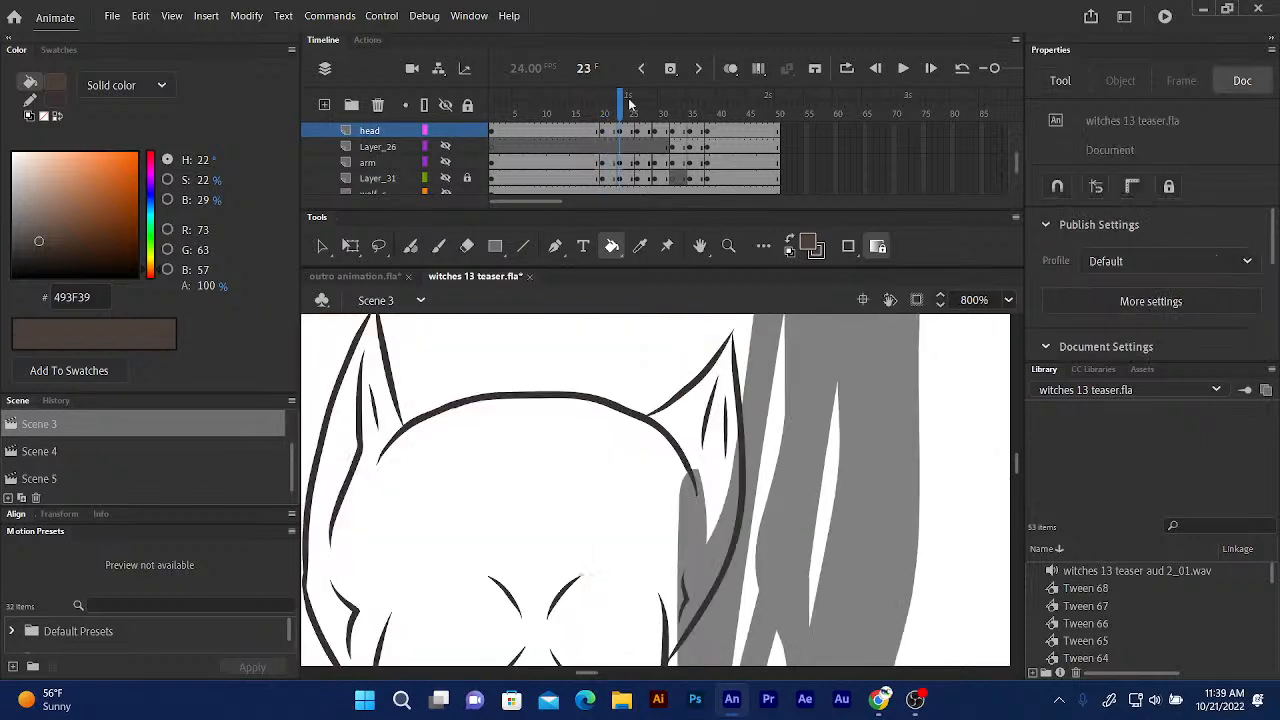
pyautogui.moveTo(521, 491); pyautogui.dragTo(643, 296)
pyautogui.moveTo(582, 471)
pyautogui.mouseDown()
pyautogui.moveTo(592, 407)
pyautogui.moveTo(626, 378)
pyautogui.mouseUp()
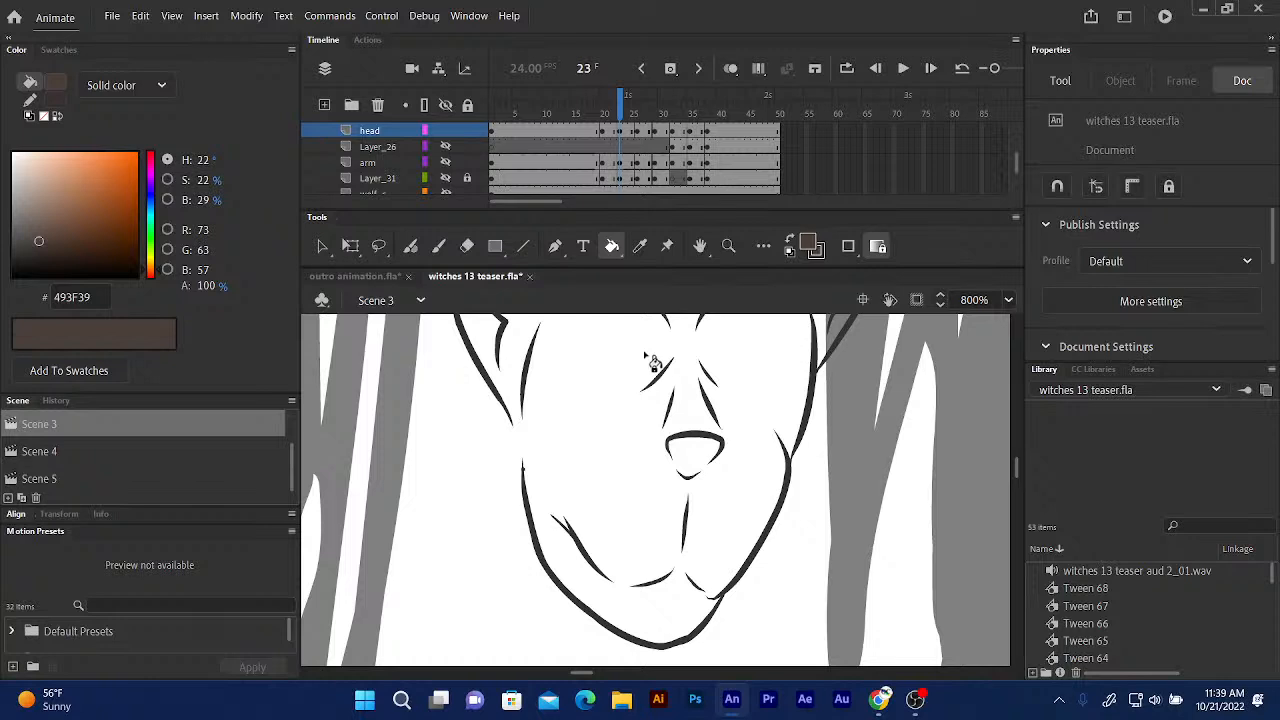
pyautogui.hotkey('ctrl', '=')
pyautogui.moveTo(414, 447)
pyautogui.mouseDown()
pyautogui.moveTo(420, 477)
pyautogui.moveTo(466, 510)
pyautogui.mouseUp()
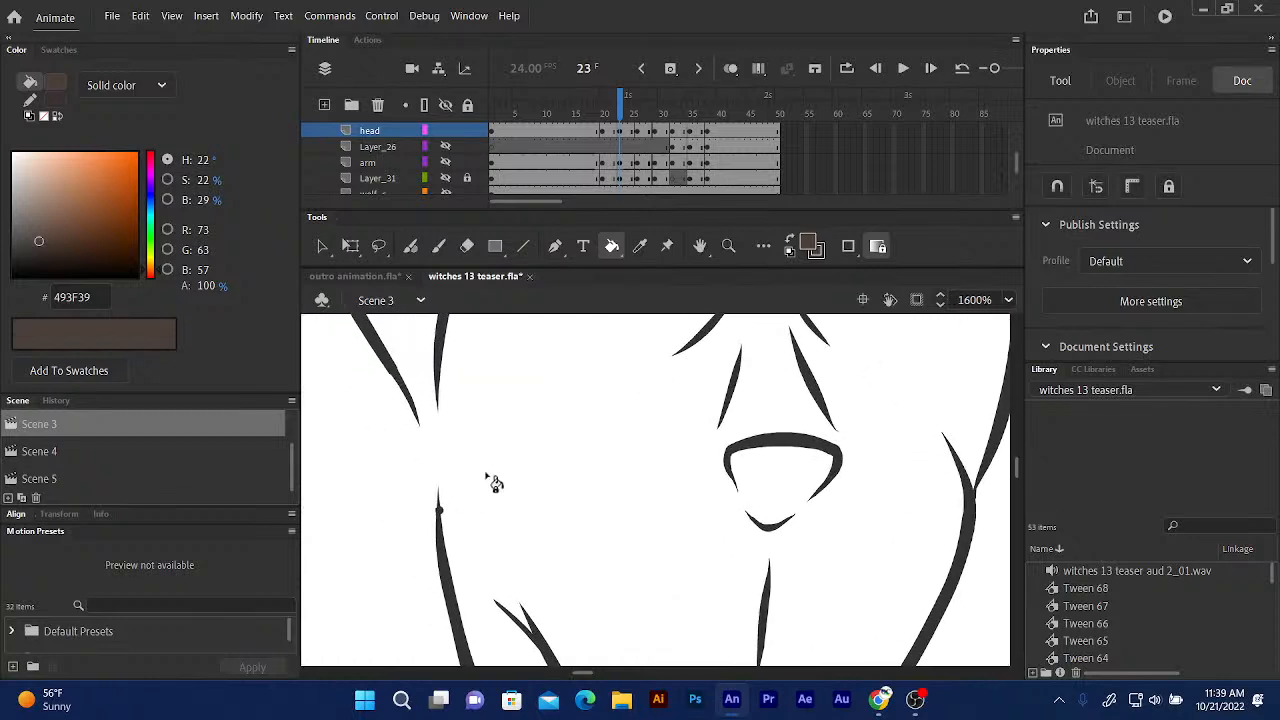
pyautogui.click(410, 247)
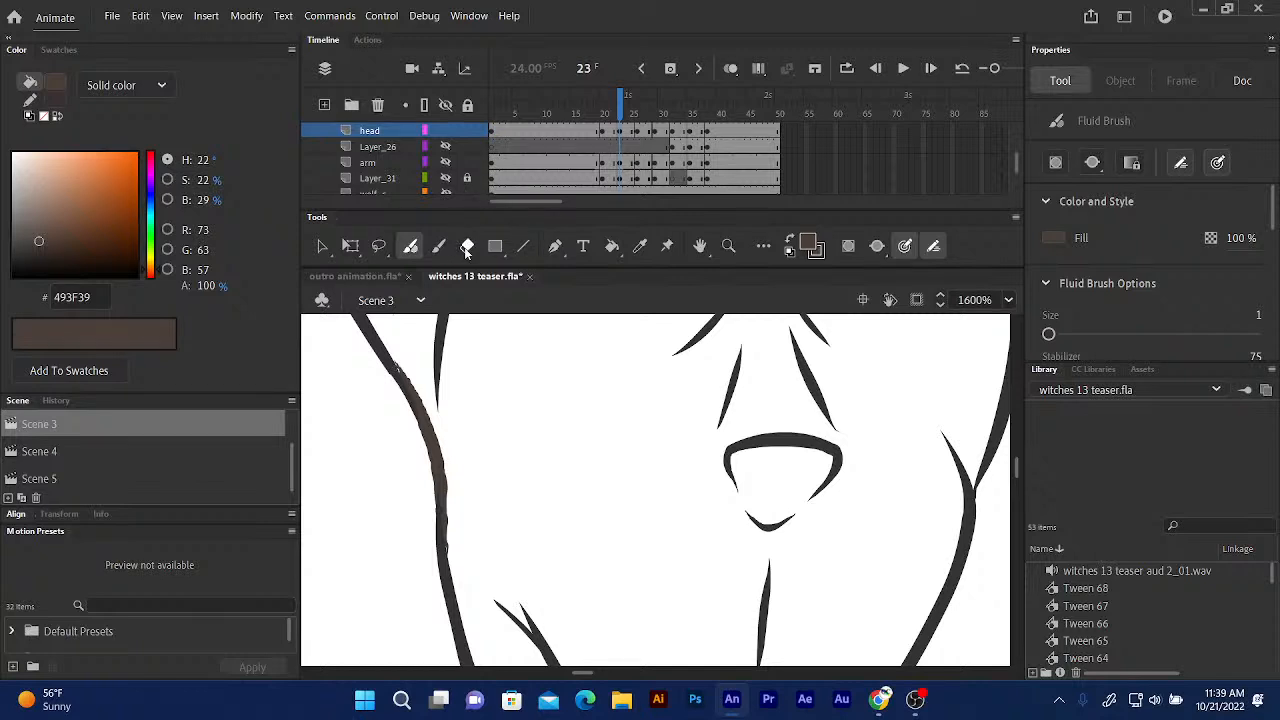
# Fill the head on frame 23 with brown 493F39 and touch up the white slivers along the cheek outline with the Fluid Brush.
pyautogui.click(612, 246)
pyautogui.click(612, 443)
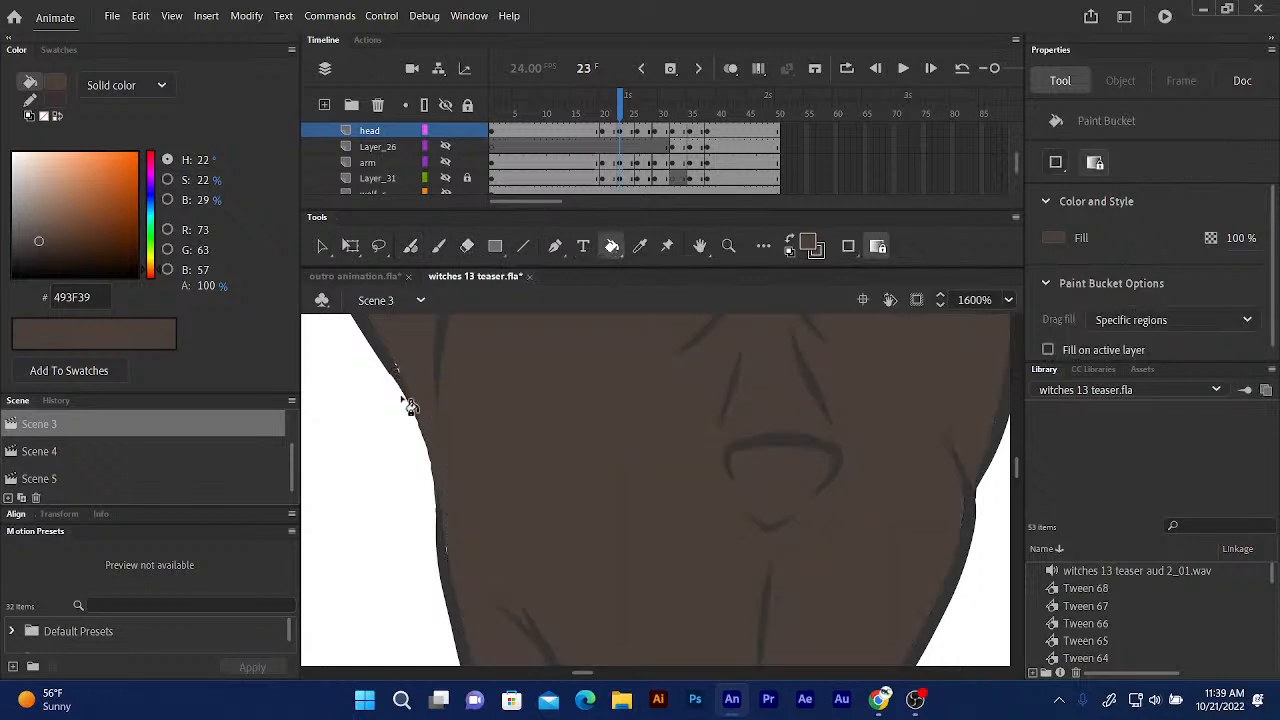
pyautogui.click(410, 247)
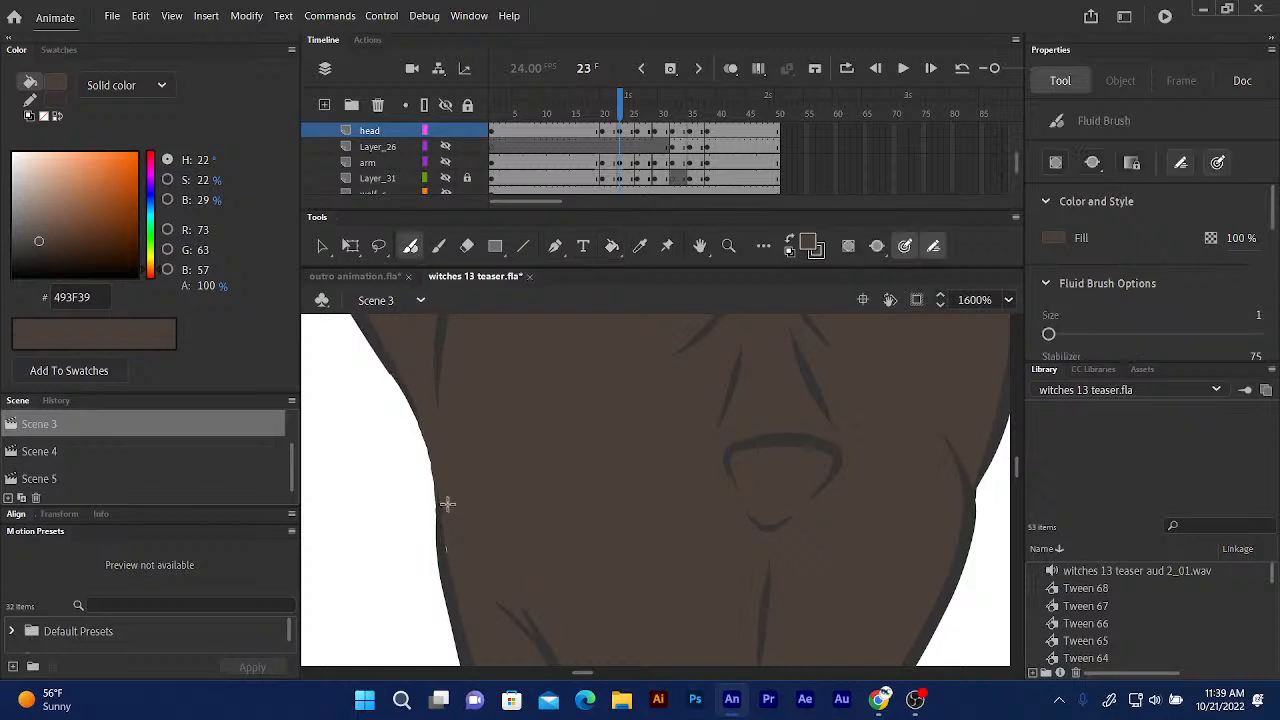
pyautogui.moveTo(501, 444)
pyautogui.mouseDown()
pyautogui.moveTo(478, 478)
pyautogui.moveTo(428, 653)
pyautogui.moveTo(406, 583)
pyautogui.moveTo(346, 651)
pyautogui.moveTo(455, 399)
pyautogui.mouseUp()
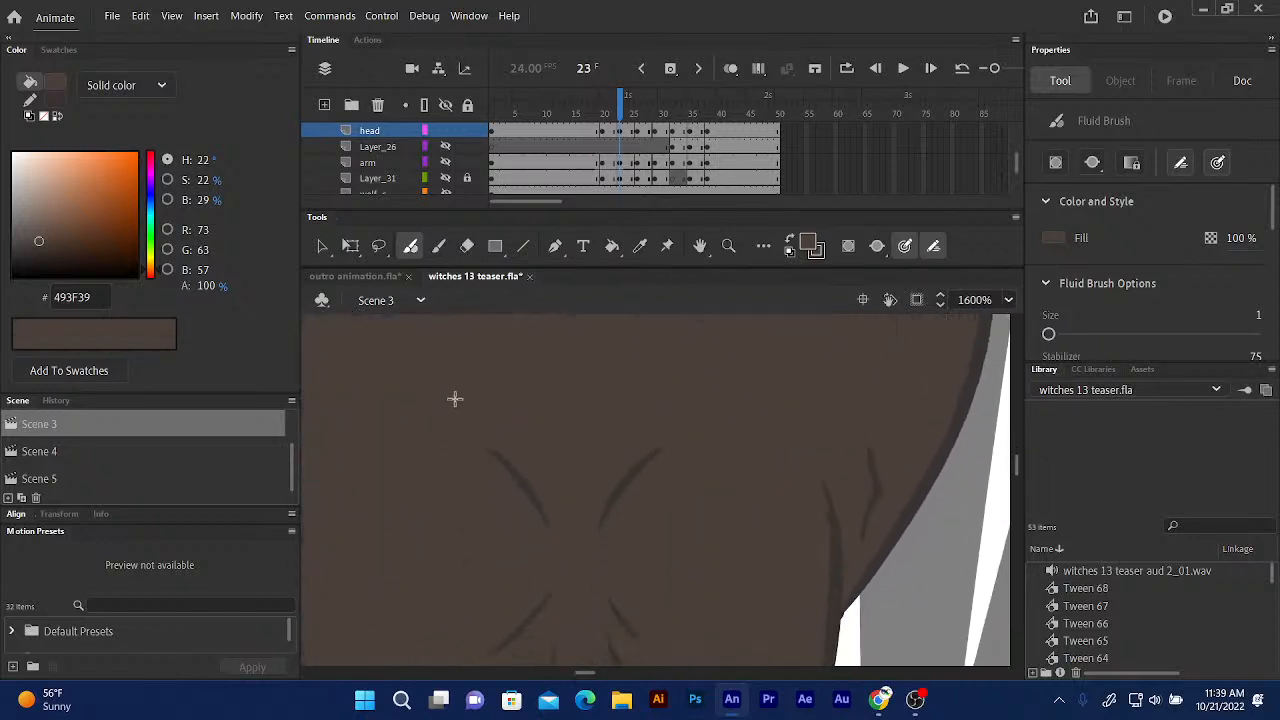
# Go to frame 26 and close the gap at the right ear's tip with Fluid Brush strokes in brown 493F39.
pyautogui.hotkey('ctrl', '-')
pyautogui.scroll(-1, 446, 462)
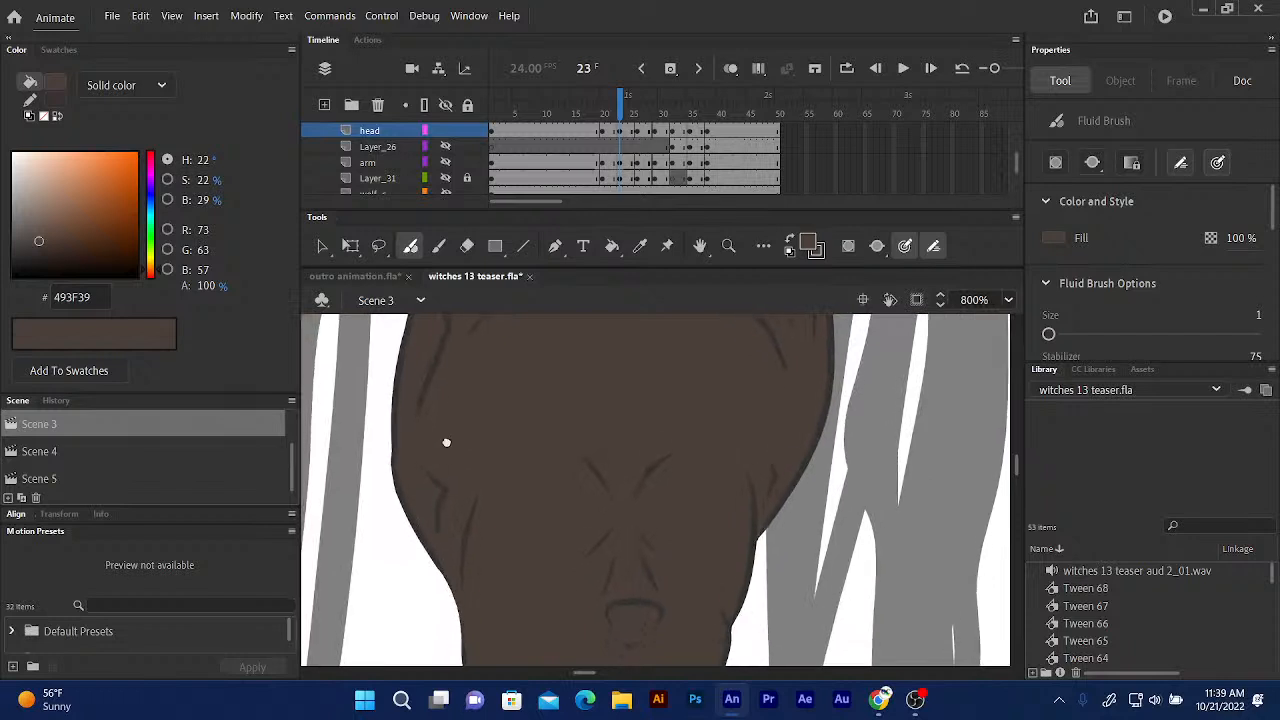
pyautogui.scroll(-4, 446, 462)
pyautogui.moveTo(622, 118)
pyautogui.mouseDown()
pyautogui.moveTo(616, 104)
pyautogui.moveTo(641, 110)
pyautogui.mouseUp()
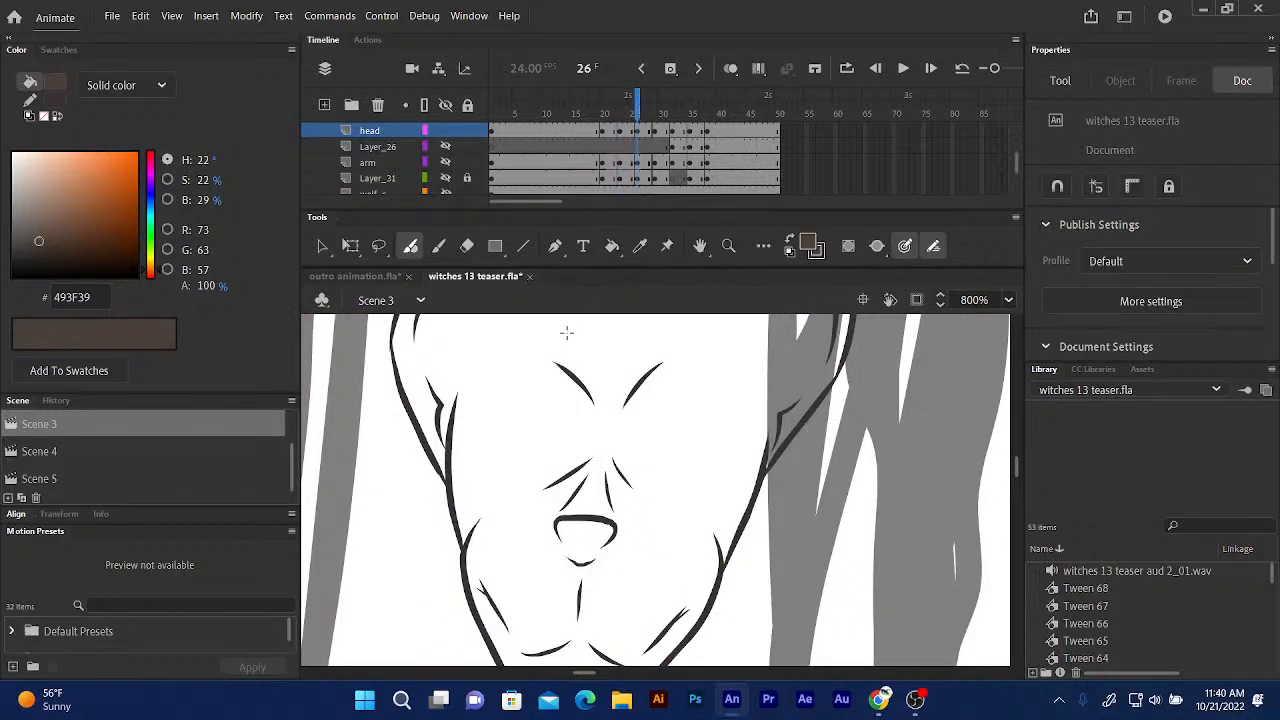
pyautogui.scroll(8, 571, 394)
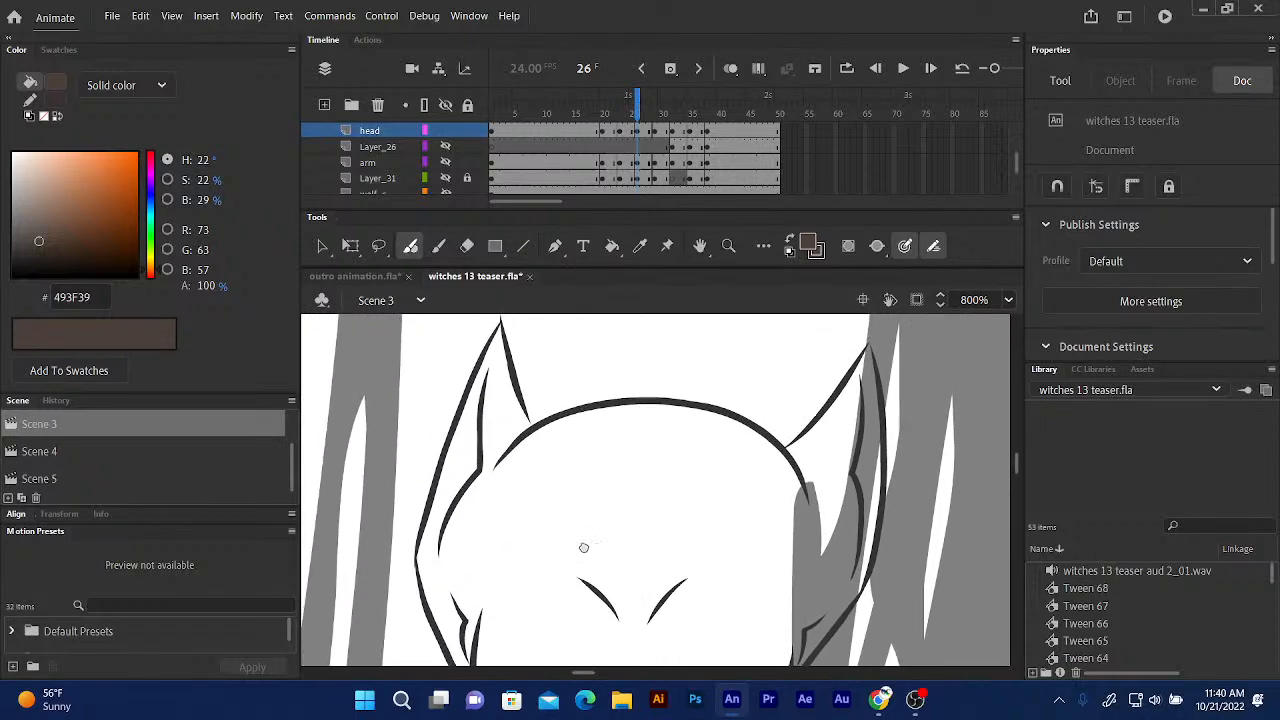
pyautogui.scroll(-10, 508, 386)
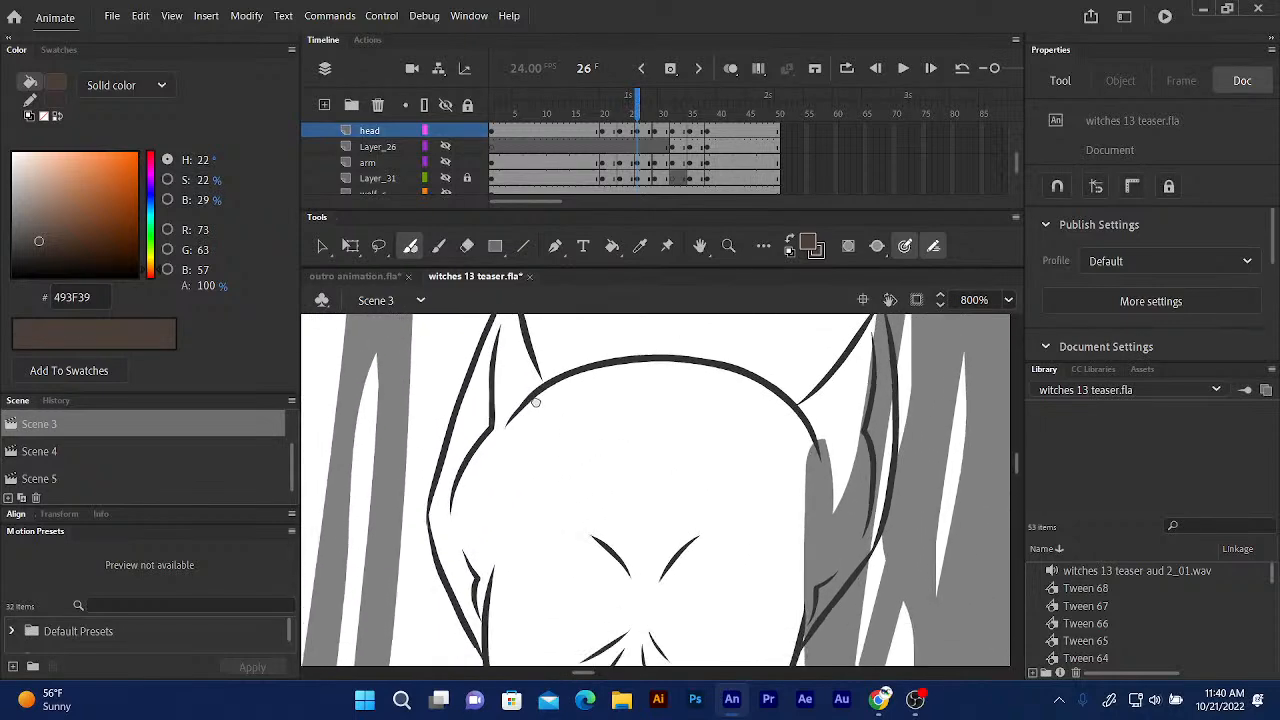
pyautogui.scroll(10, 544, 439)
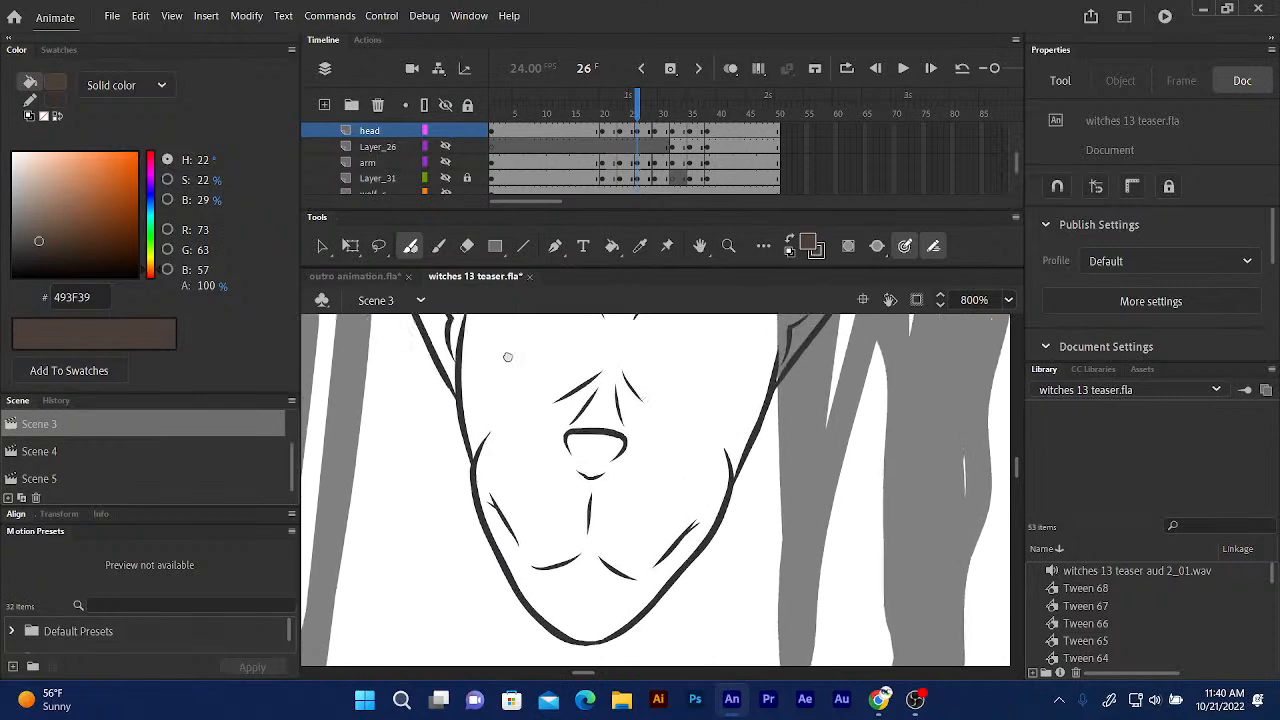
pyautogui.moveTo(544, 439); pyautogui.dragTo(480, 523)
pyautogui.moveTo(541, 476); pyautogui.dragTo(477, 466)
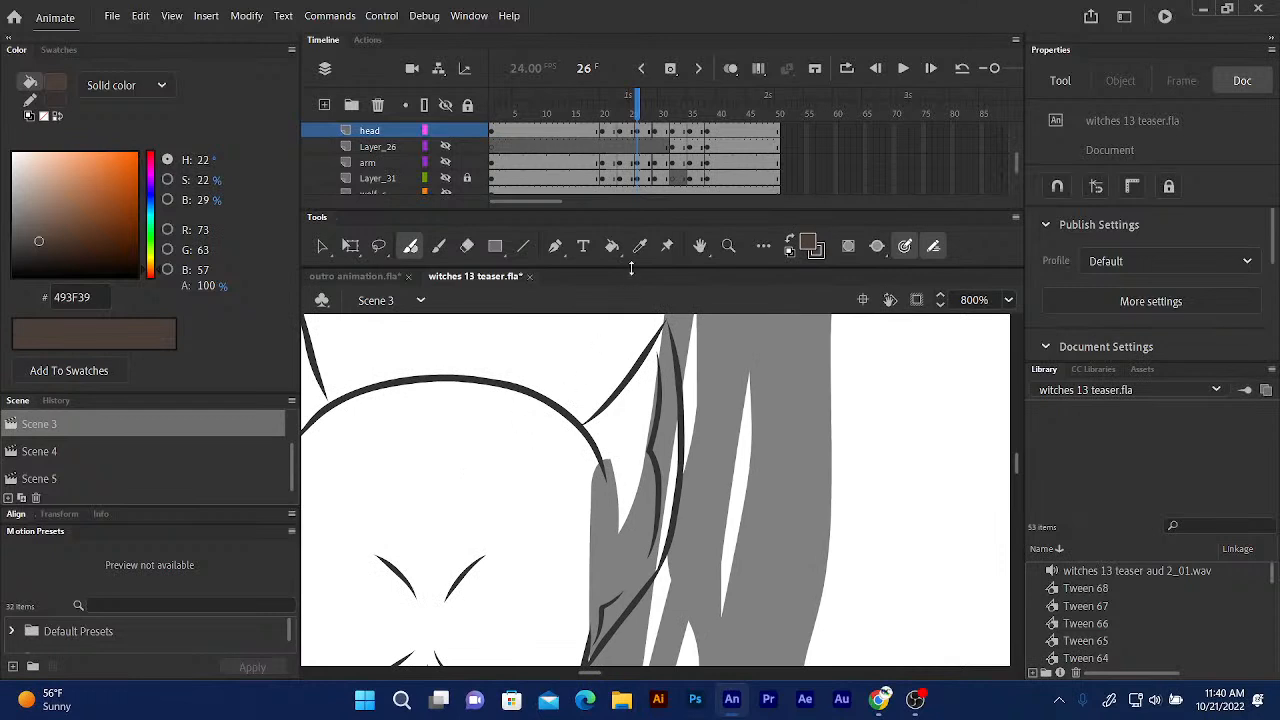
pyautogui.hotkey('ctrl', '=')
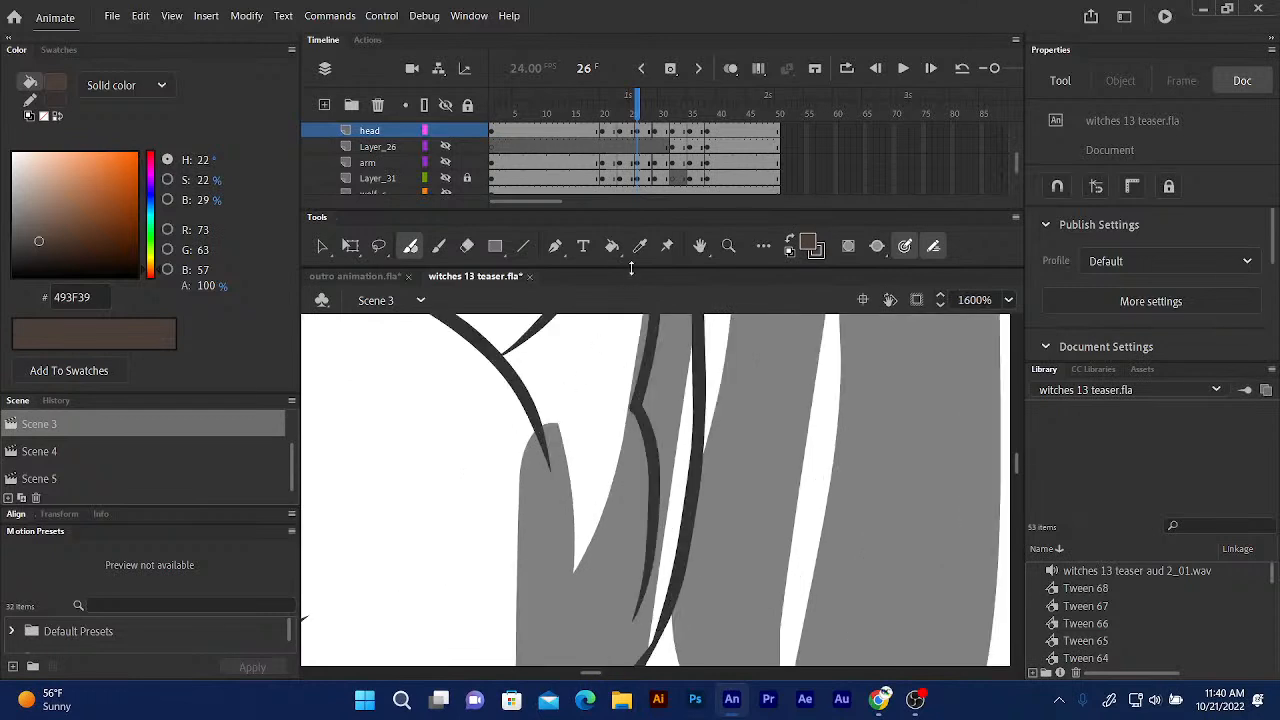
pyautogui.moveTo(543, 520); pyautogui.dragTo(517, 657)
pyautogui.moveTo(538, 543); pyautogui.dragTo(519, 615)
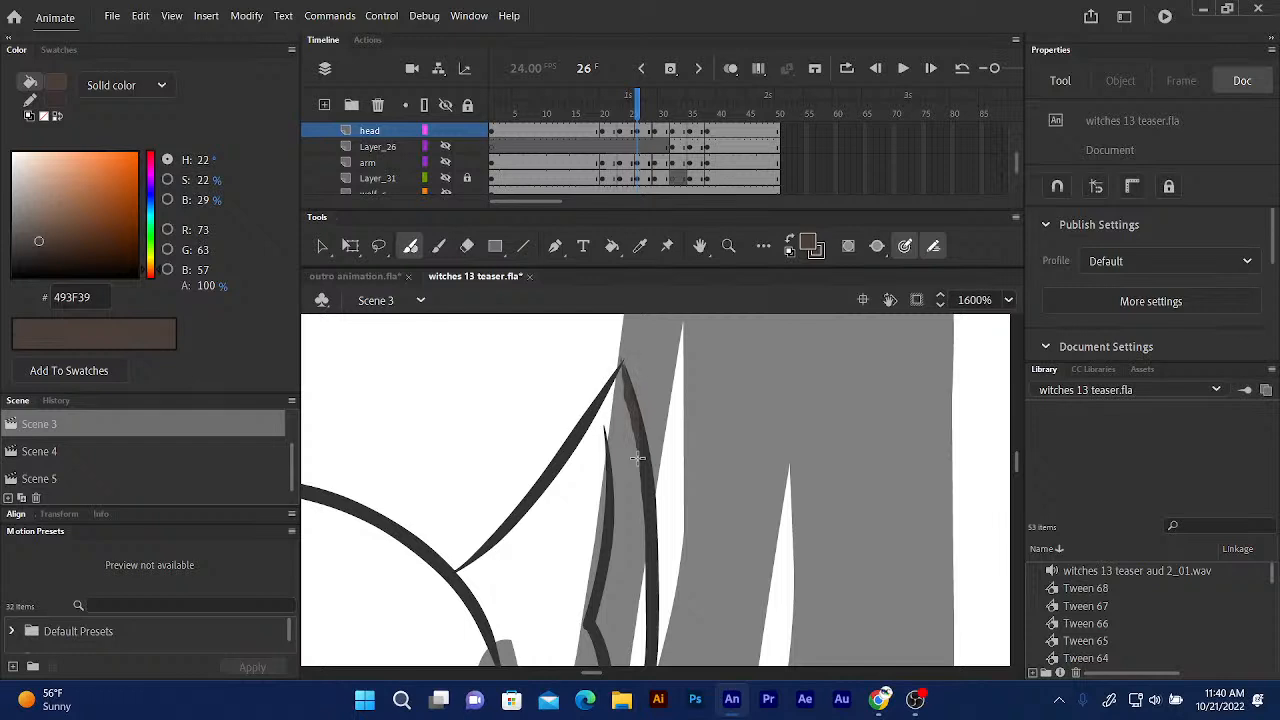
pyautogui.moveTo(638, 458); pyautogui.dragTo(640, 474)
pyautogui.moveTo(622, 376); pyautogui.dragTo(617, 388)
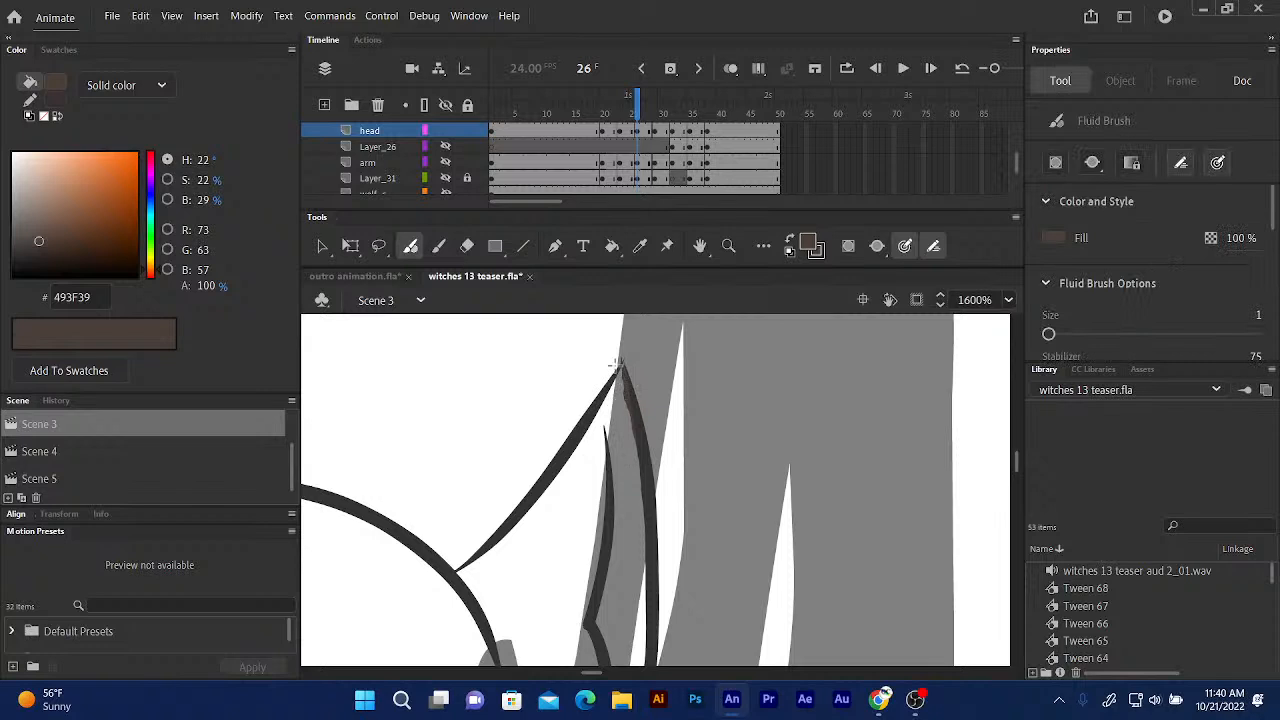
# Bridge the gap at the left ear's base on frame 26 with the Fluid Brush and fill the head with brown 493F39.
pyautogui.click(613, 248)
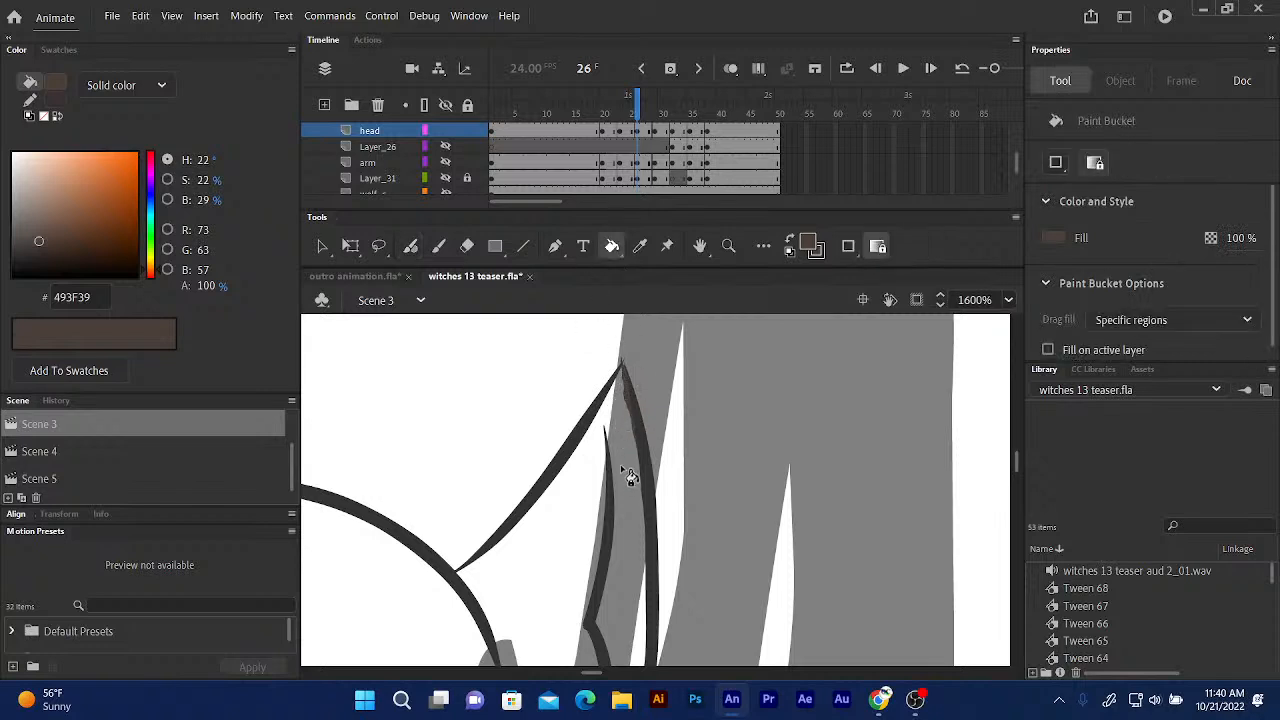
pyautogui.moveTo(480, 559)
pyautogui.mouseDown()
pyautogui.moveTo(508, 451)
pyautogui.moveTo(478, 429)
pyautogui.moveTo(518, 374)
pyautogui.mouseUp()
pyautogui.moveTo(466, 537); pyautogui.dragTo(520, 363)
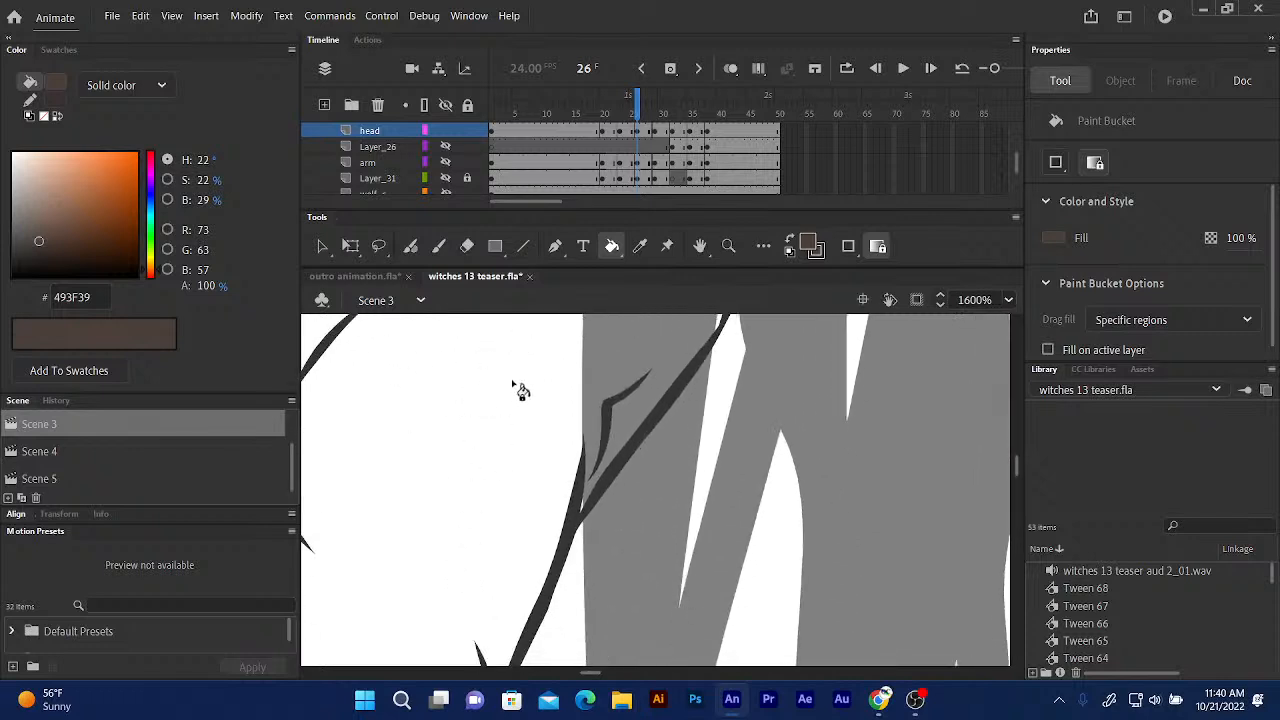
pyautogui.moveTo(480, 474); pyautogui.dragTo(528, 387)
pyautogui.moveTo(461, 515); pyautogui.dragTo(550, 308)
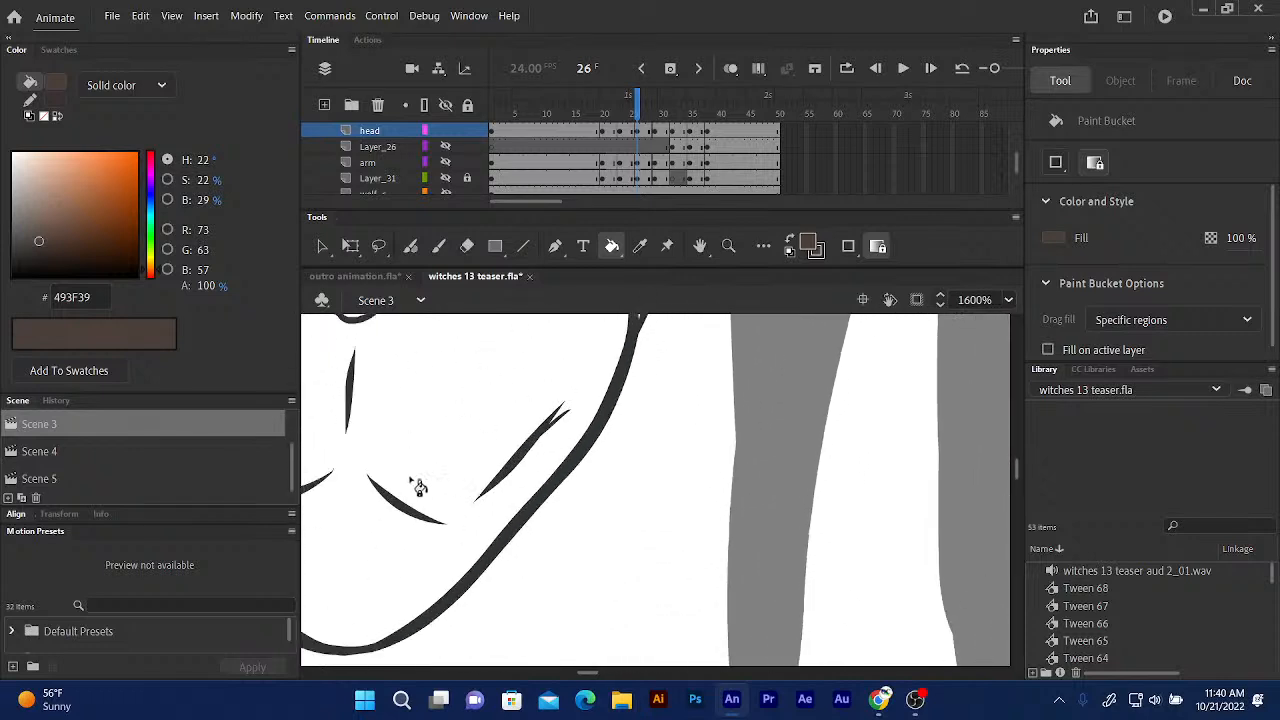
pyautogui.moveTo(418, 487); pyautogui.dragTo(596, 421)
pyautogui.moveTo(444, 421); pyautogui.dragTo(497, 564)
pyautogui.moveTo(461, 461); pyautogui.dragTo(456, 588)
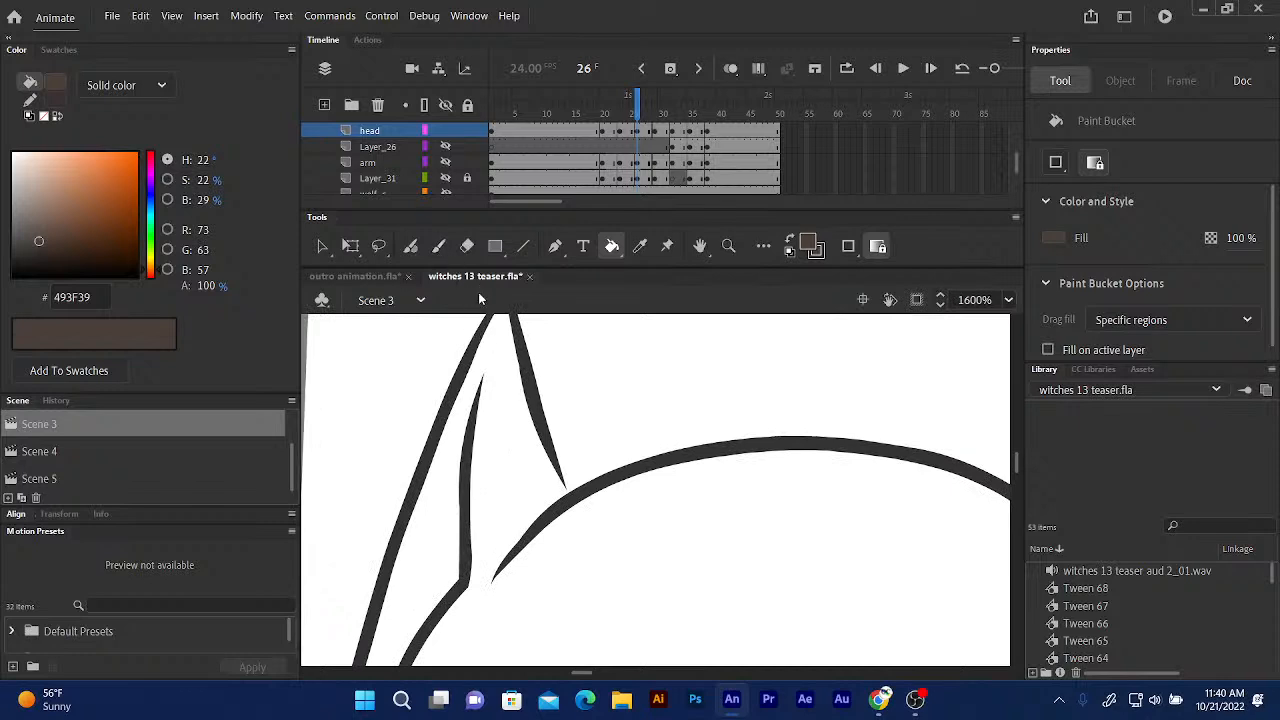
pyautogui.click(411, 248)
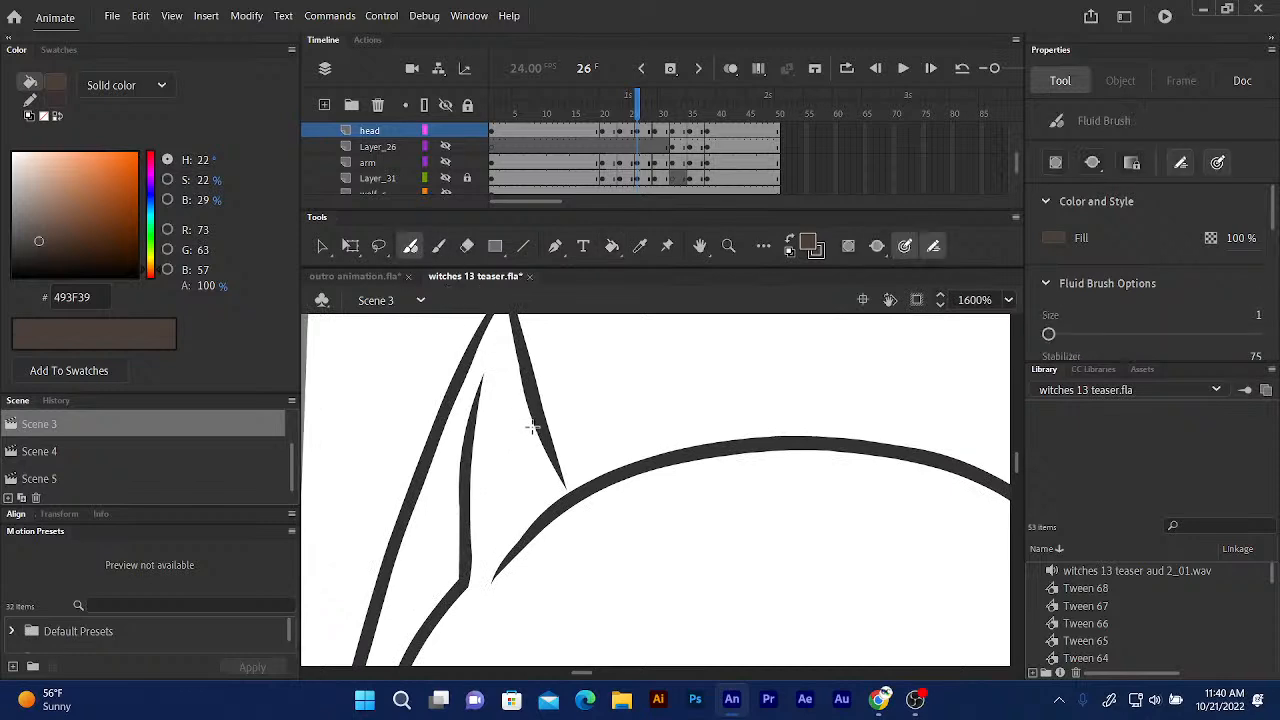
pyautogui.moveTo(530, 408); pyautogui.dragTo(576, 534)
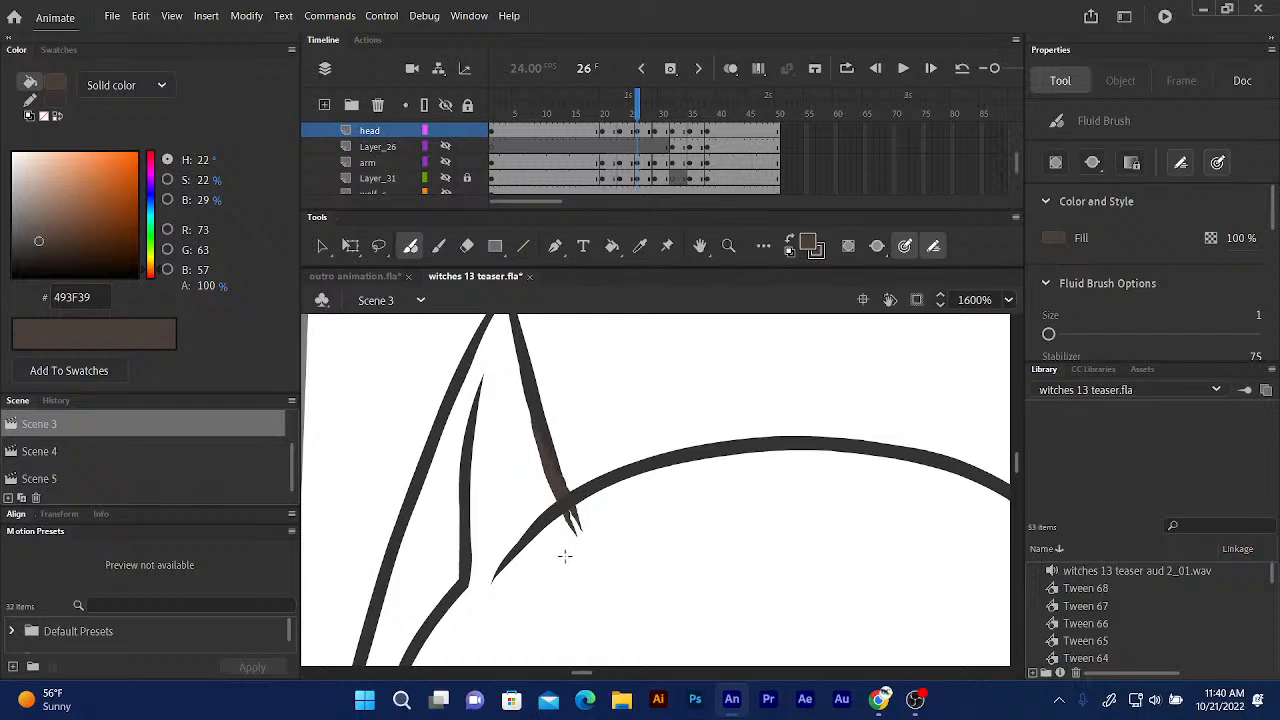
pyautogui.click(612, 246)
pyautogui.click(519, 470)
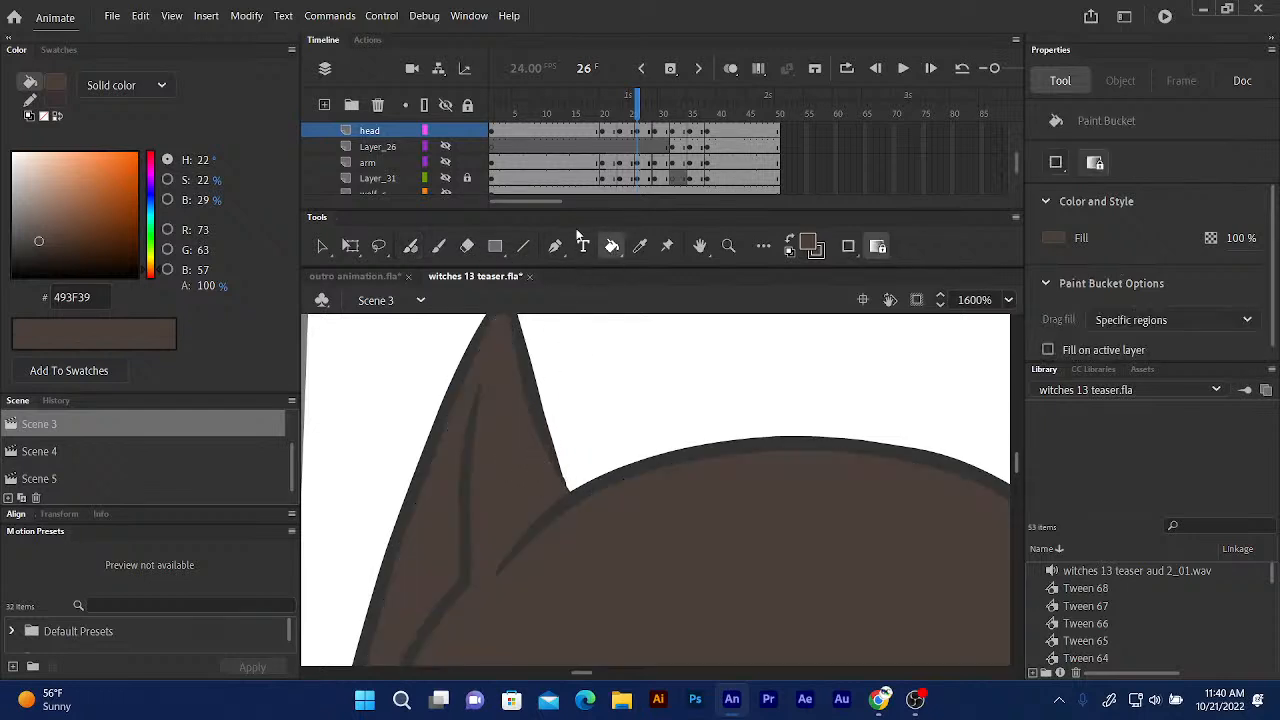
# Go to frame 29 and close the gap at the right ear's tip with a short Fluid Brush stroke in brown 493F39.
pyautogui.click(635, 104)
pyautogui.press('.')
pyautogui.press('.')
pyautogui.press('.')
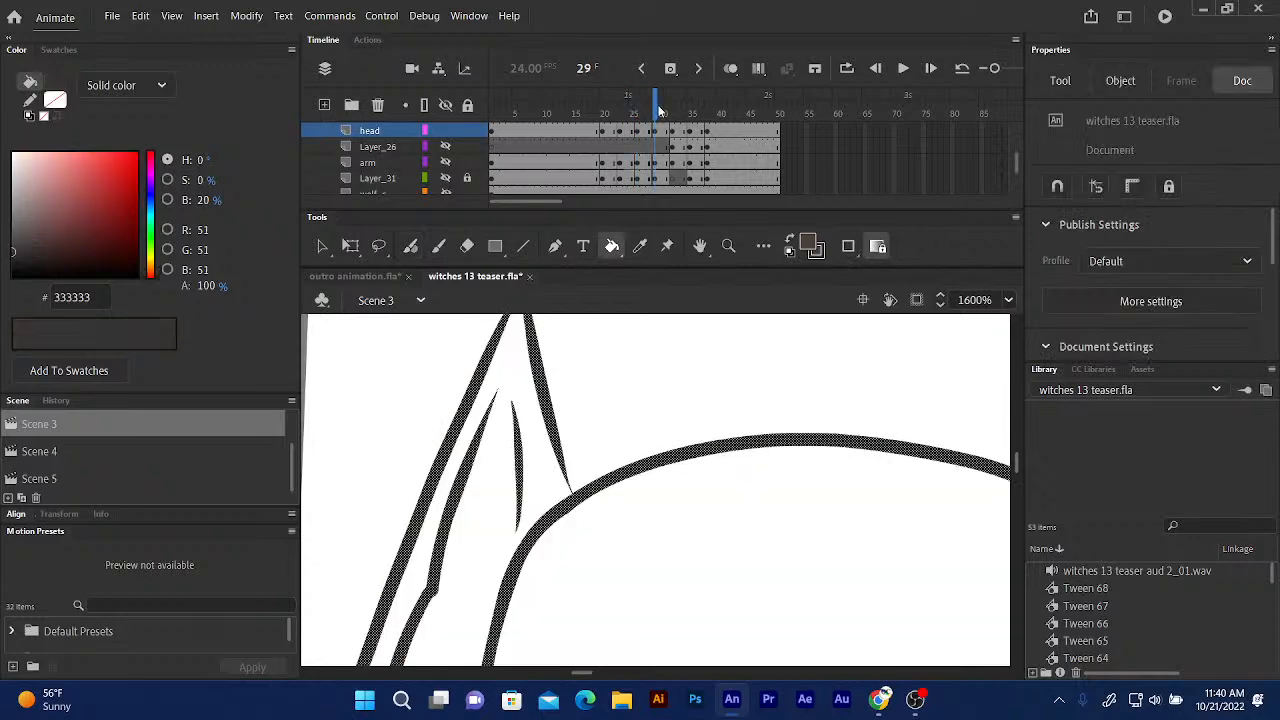
pyautogui.scroll(-2, 600, 491)
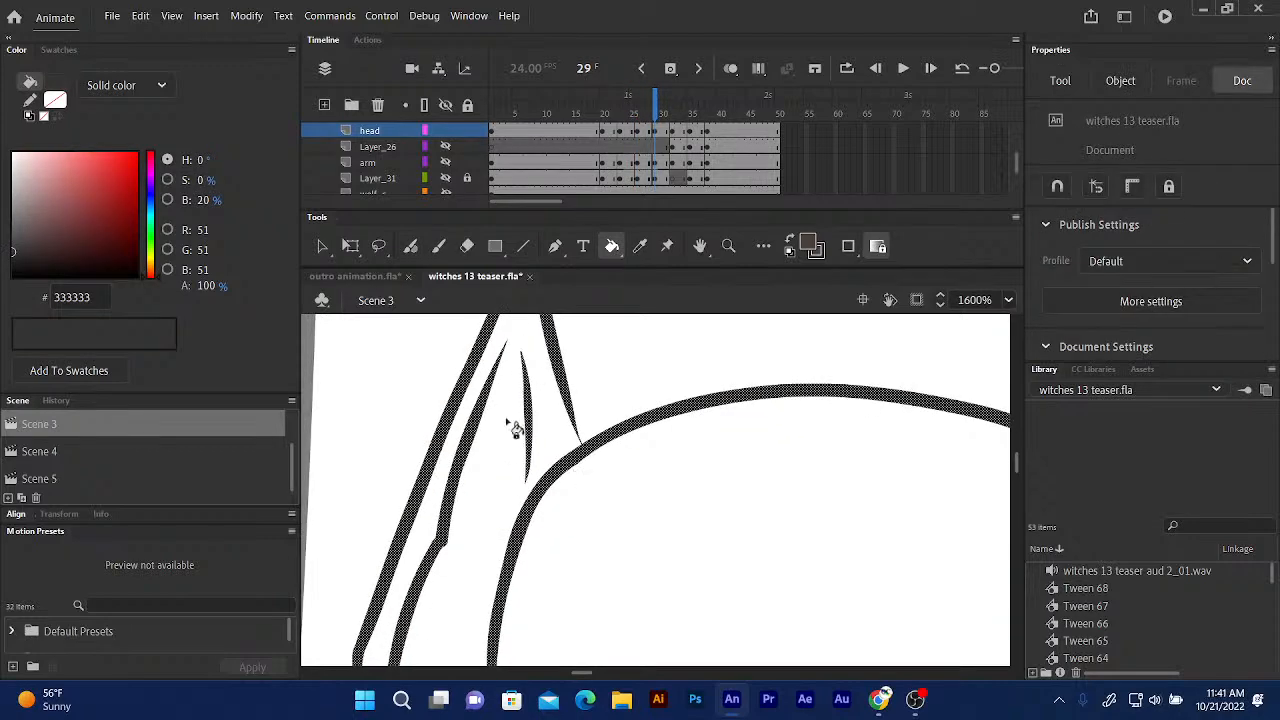
pyautogui.hotkey('ctrl', '-')
pyautogui.hotkey('ctrl', '-')
pyautogui.scroll(-4, 553, 525)
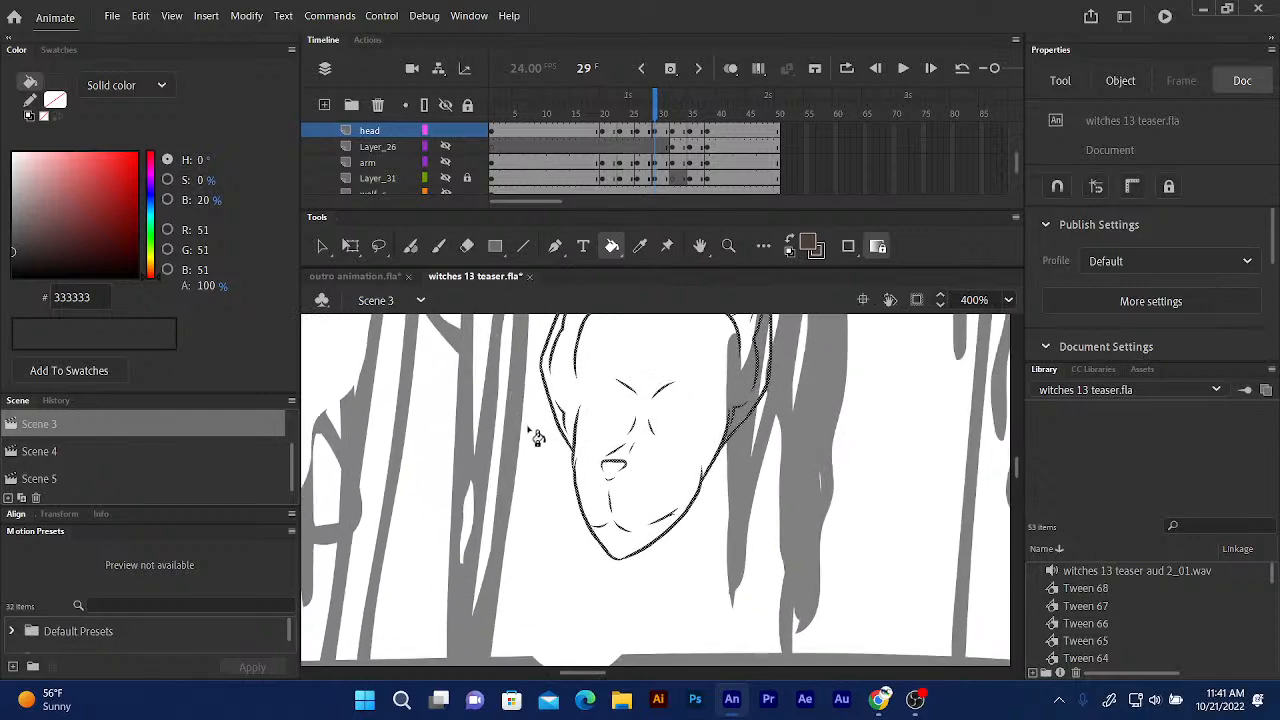
pyautogui.moveTo(543, 437); pyautogui.dragTo(502, 482)
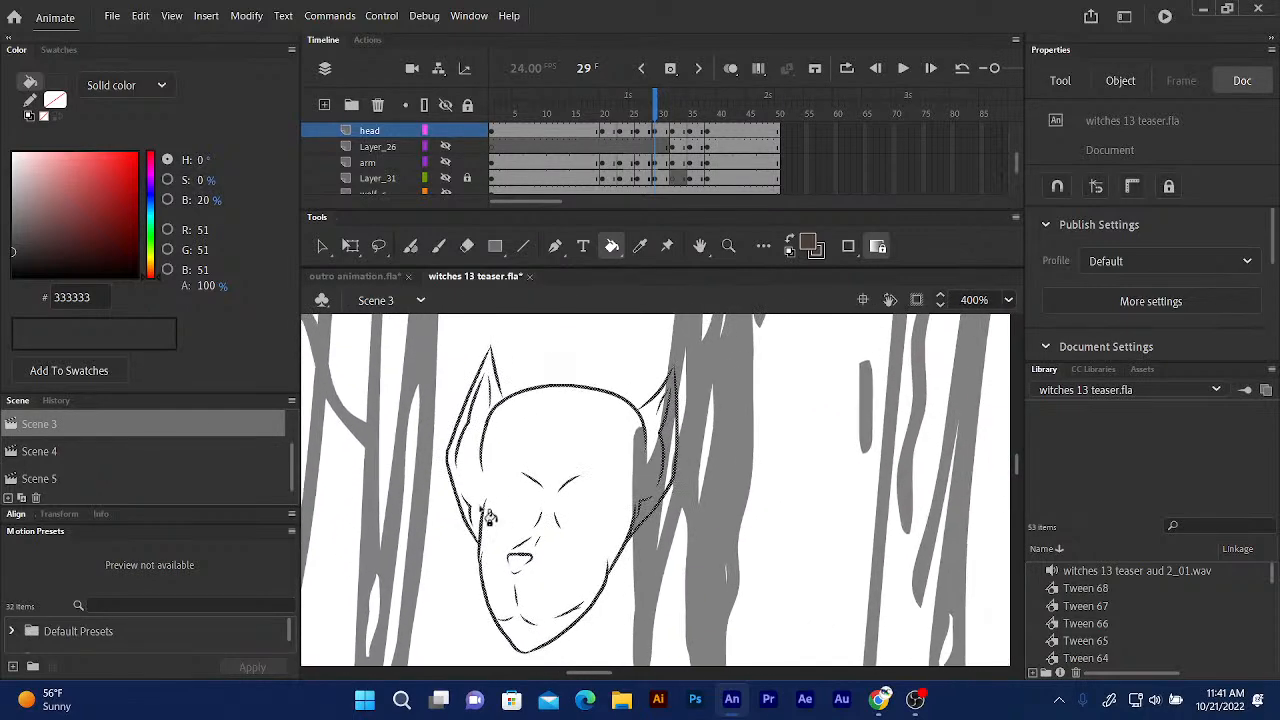
pyautogui.hotkey('ctrl', '=')
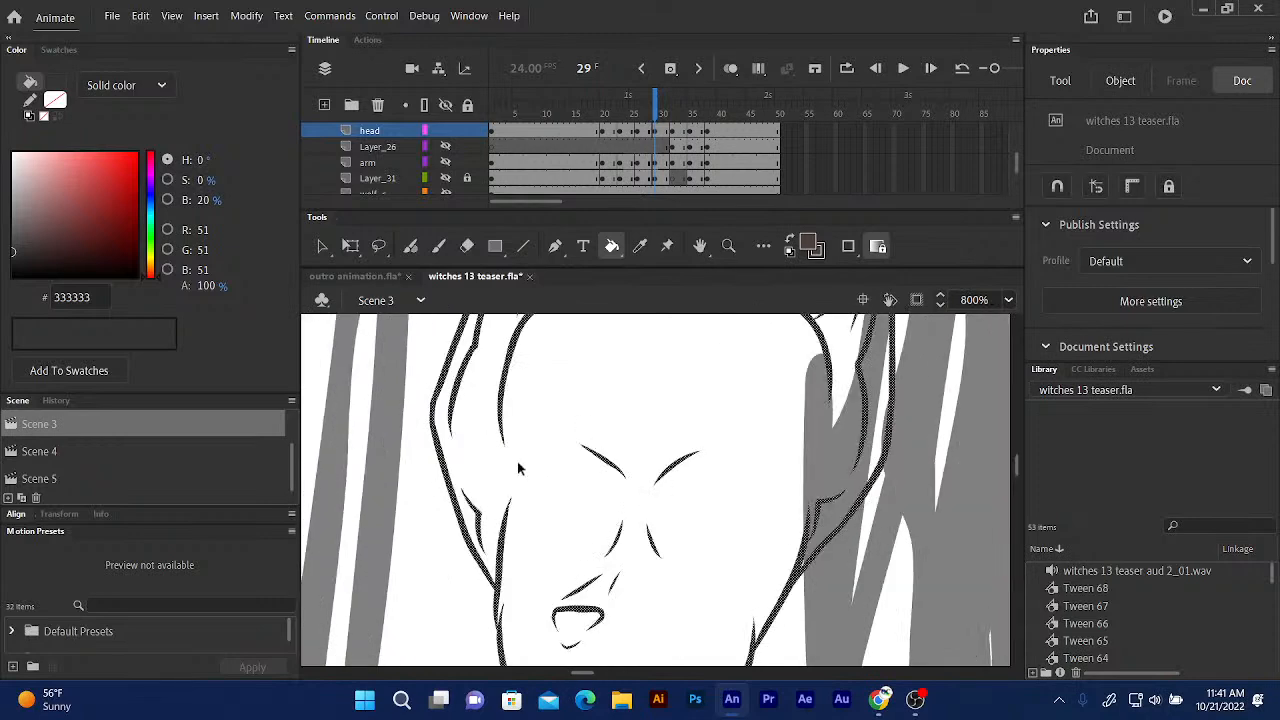
pyautogui.moveTo(537, 503); pyautogui.dragTo(466, 580)
pyautogui.moveTo(536, 456); pyautogui.dragTo(449, 603)
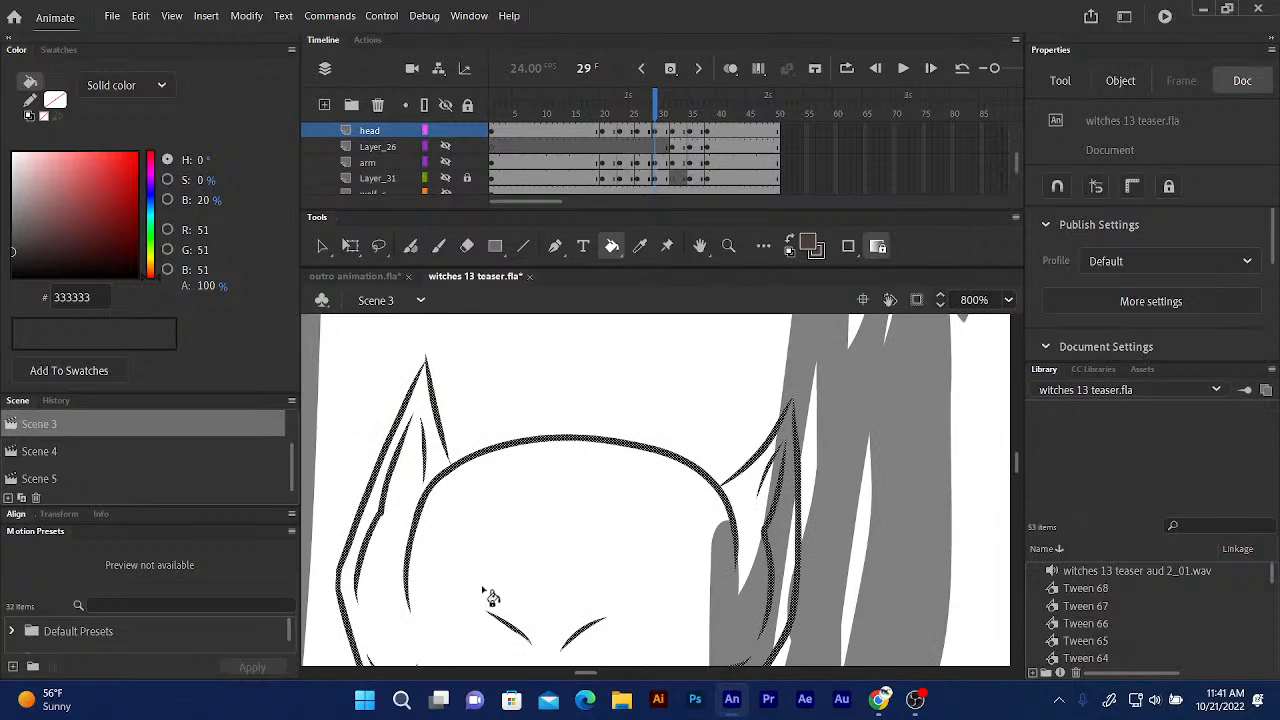
pyautogui.hotkey('ctrl', '=')
pyautogui.moveTo(517, 471); pyautogui.dragTo(423, 597)
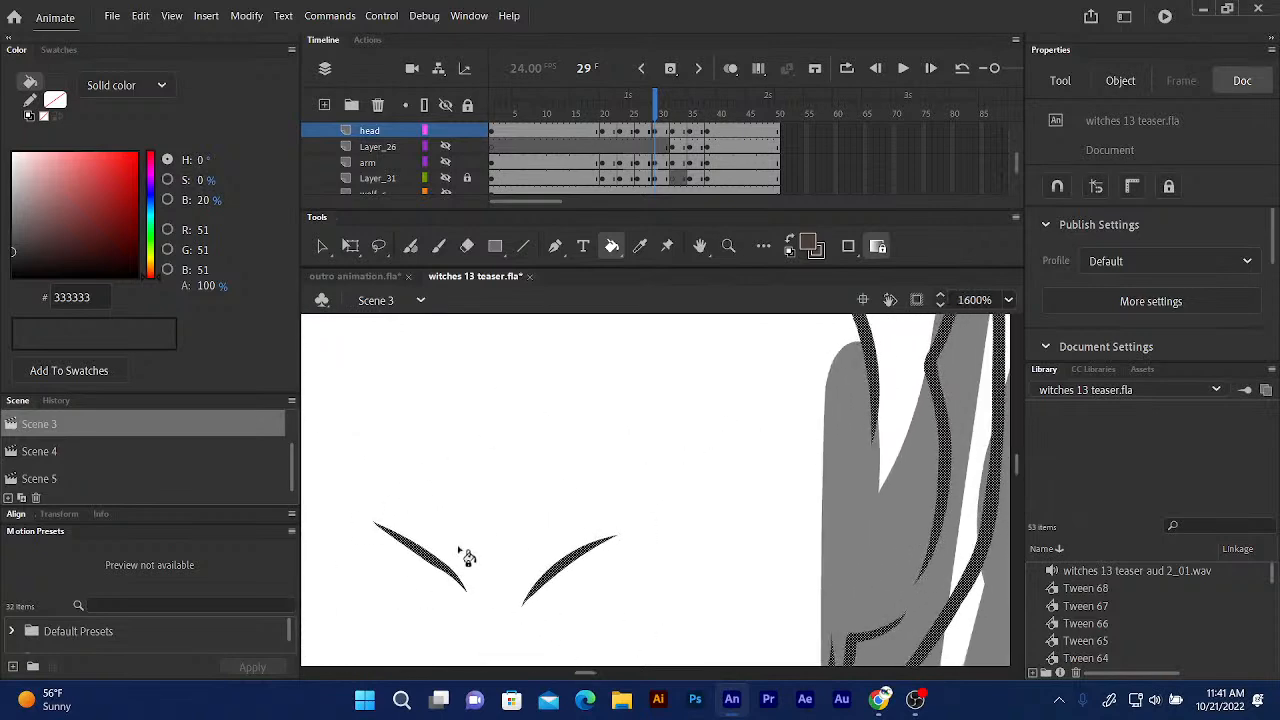
pyautogui.moveTo(571, 449); pyautogui.dragTo(466, 609)
pyautogui.moveTo(558, 490); pyautogui.dragTo(449, 593)
pyautogui.moveTo(547, 518); pyautogui.dragTo(517, 543)
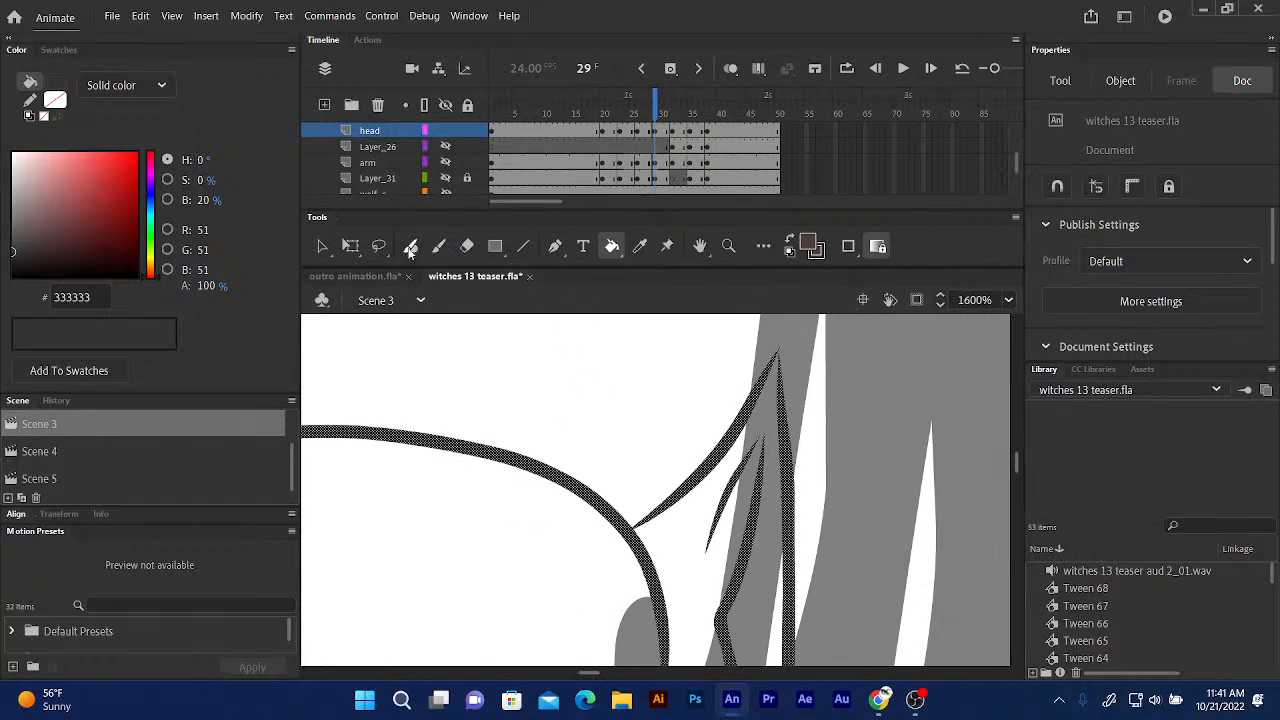
pyautogui.click(410, 248)
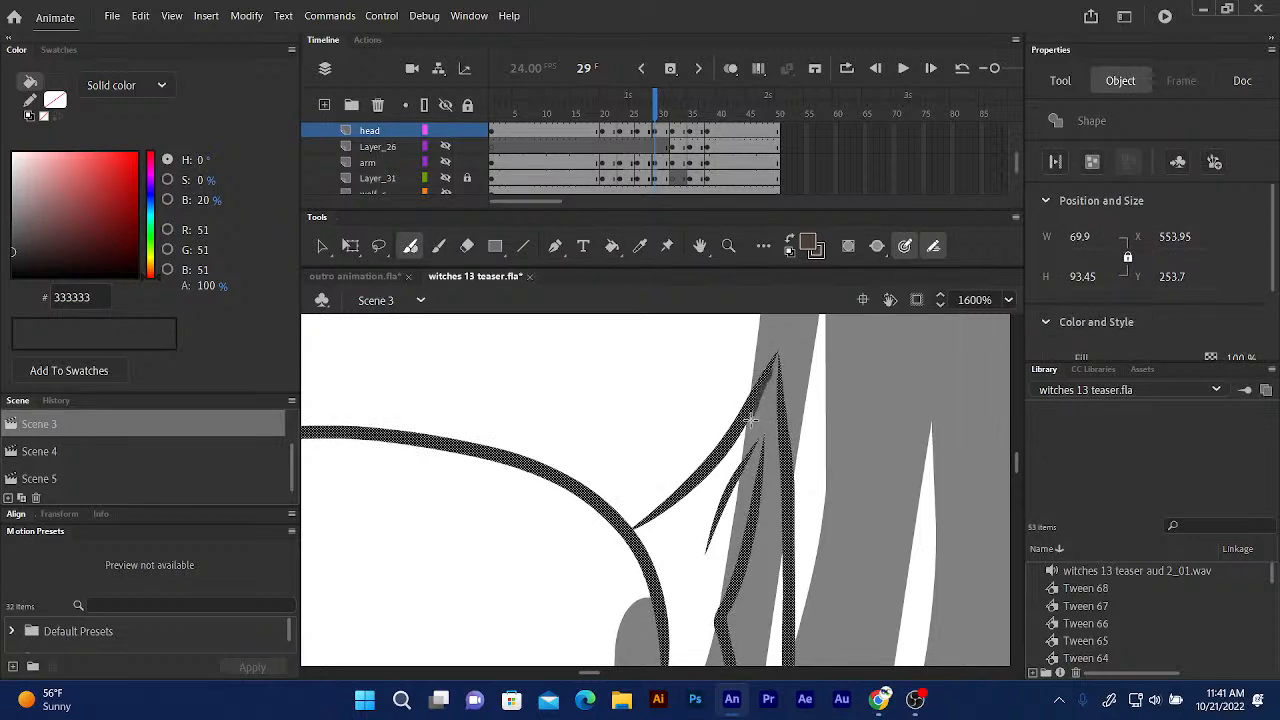
pyautogui.moveTo(753, 420)
pyautogui.mouseDown()
pyautogui.moveTo(777, 358)
pyautogui.moveTo(780, 398)
pyautogui.mouseUp()
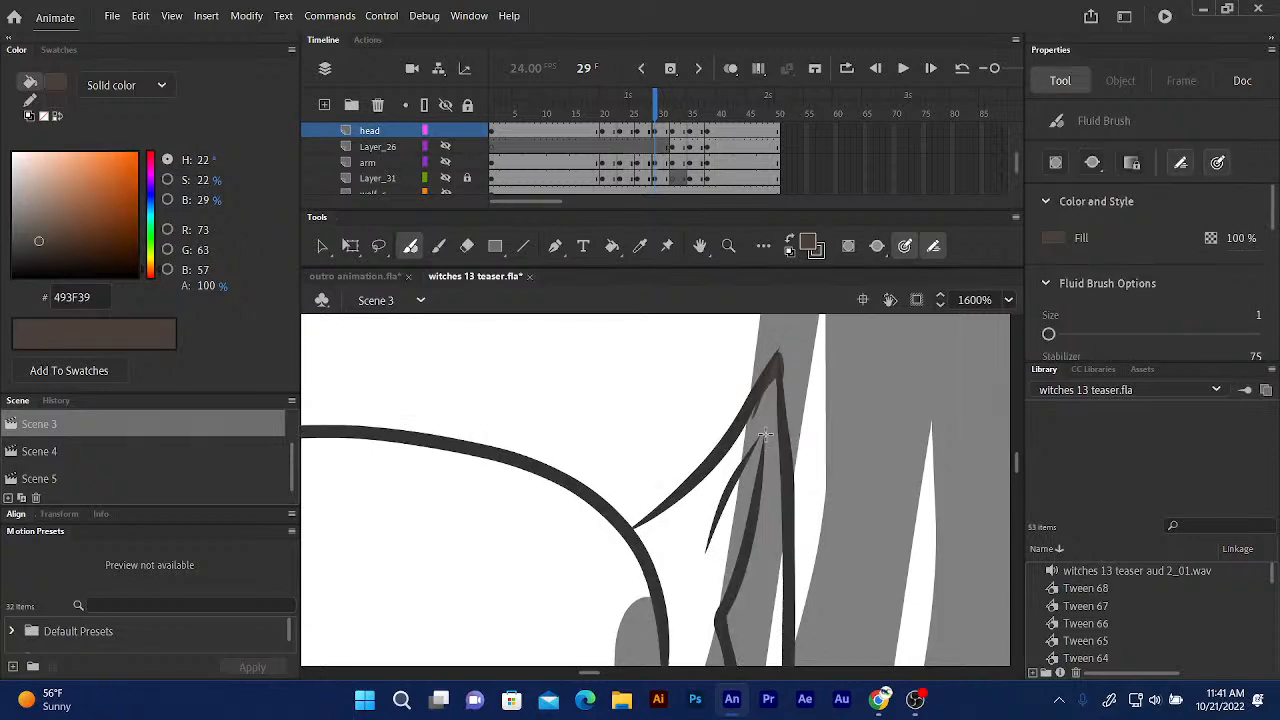
pyautogui.hotkey('ctrl', 'a')
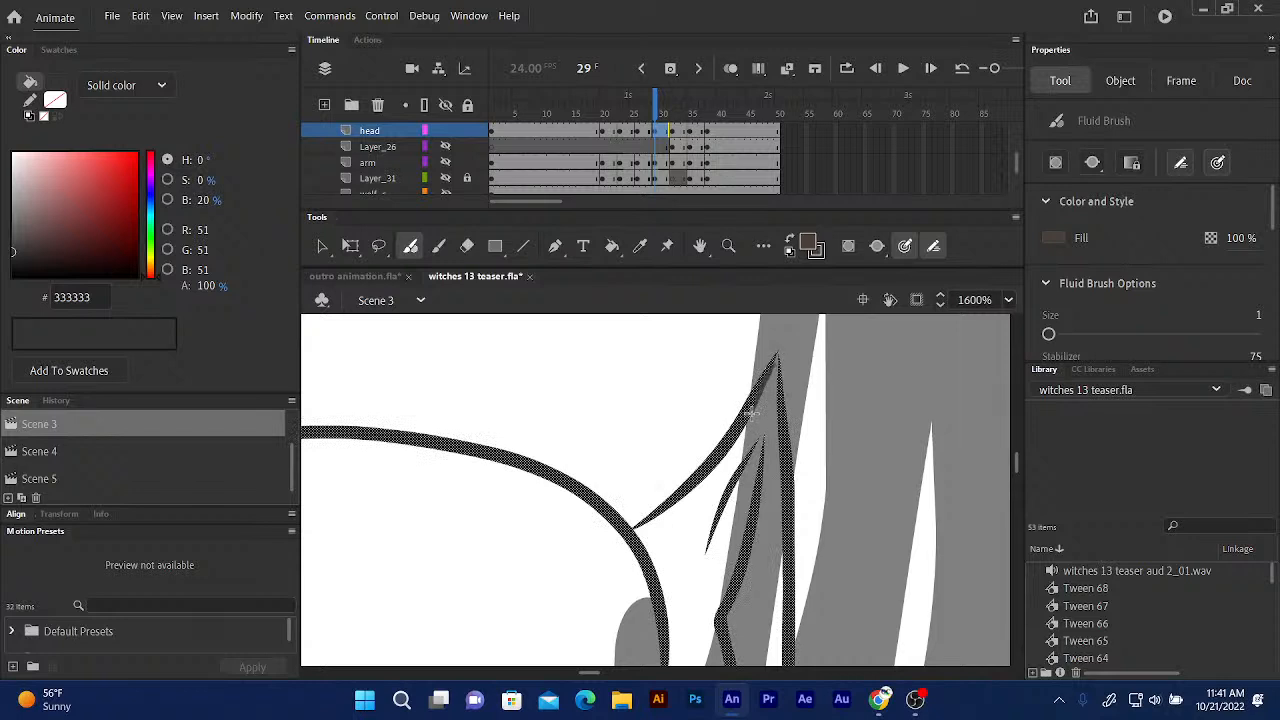
pyautogui.hotkey('ctrl', 'shift', 'a')
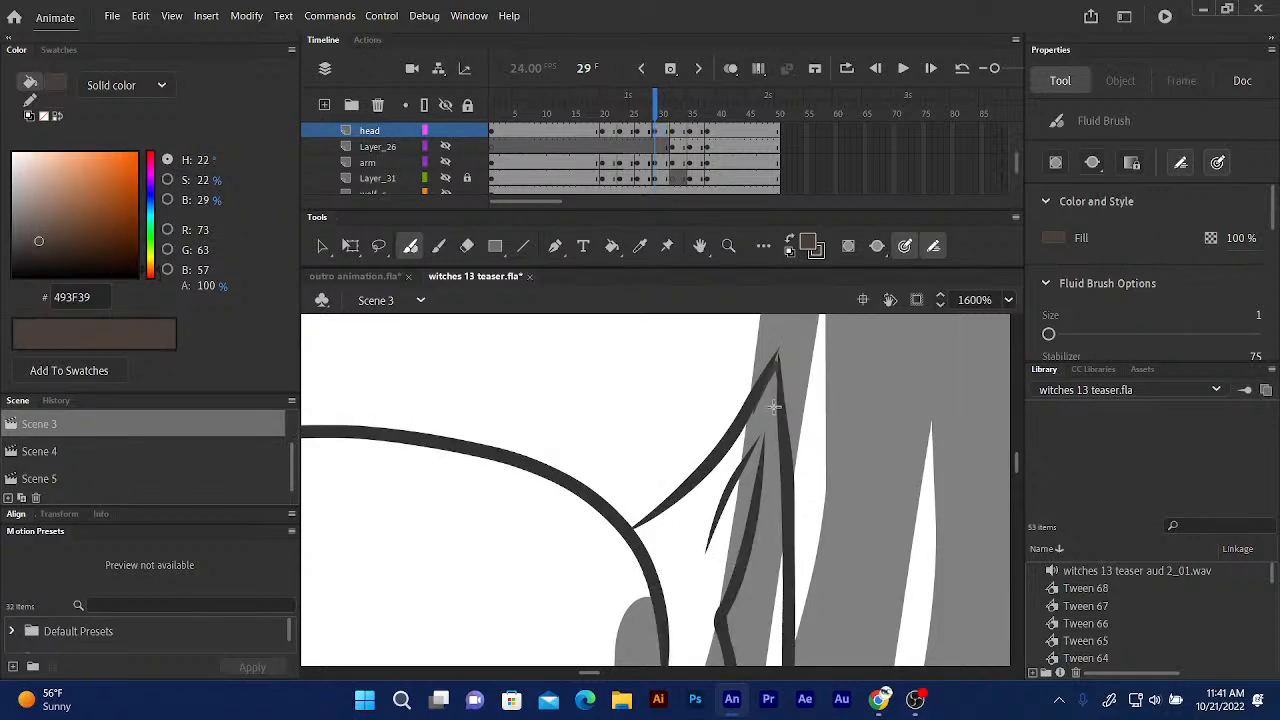
# Fill the head on frame 29 with brown 493F39 and touch up the right ear's tip with the Fluid Brush.
pyautogui.click(612, 246)
pyautogui.click(695, 517)
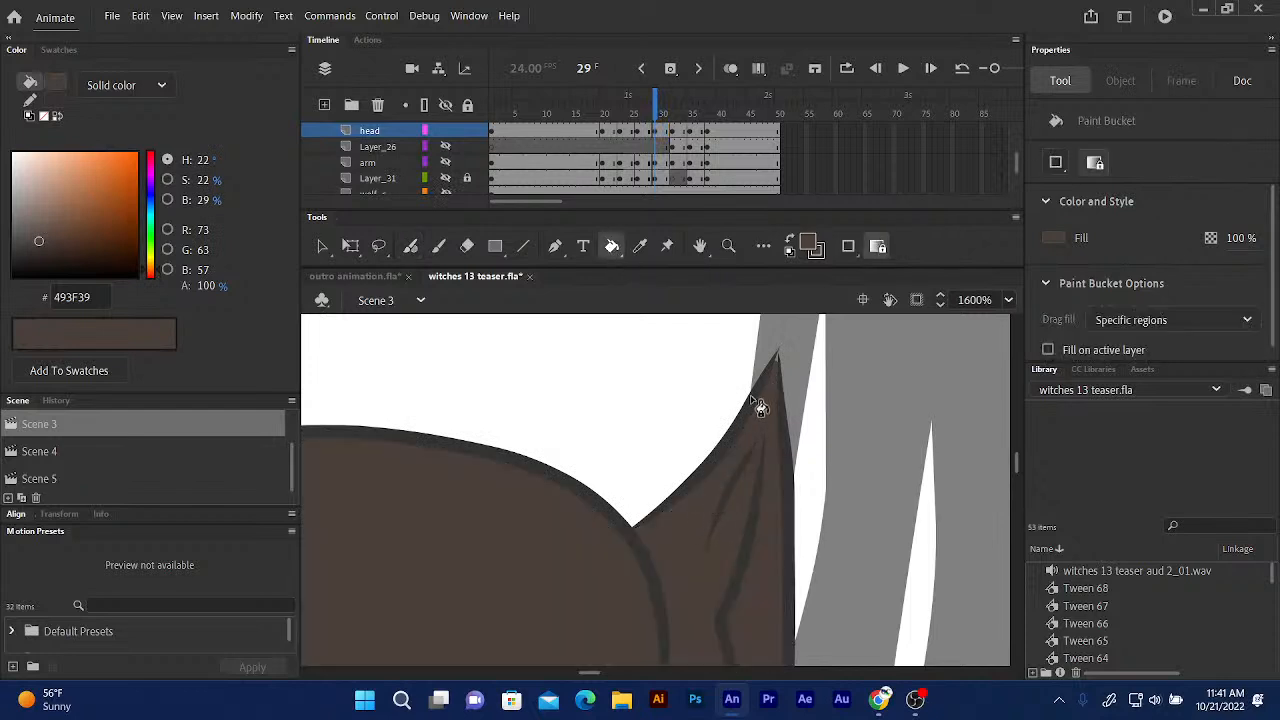
pyautogui.click(411, 247)
pyautogui.moveTo(771, 363); pyautogui.dragTo(765, 377)
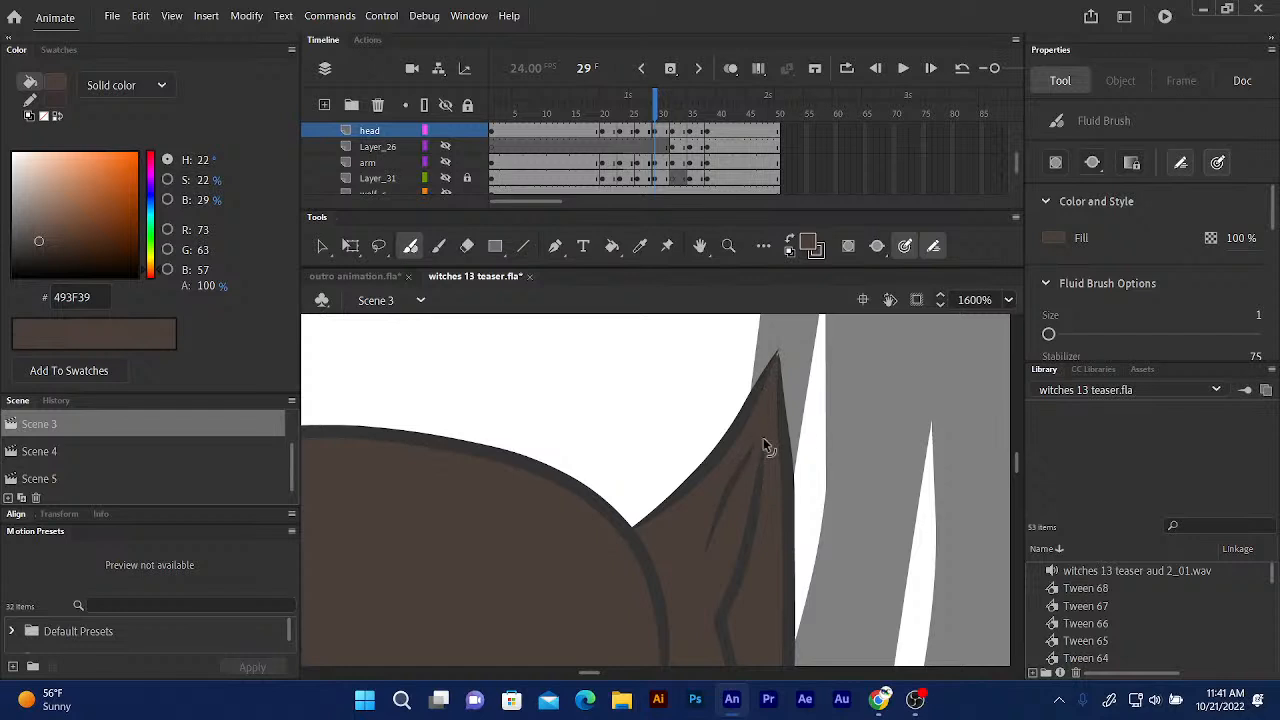
pyautogui.hotkey('ctrl', '-')
pyautogui.hotkey('ctrl', '-')
pyautogui.moveTo(590, 526)
pyautogui.mouseDown()
pyautogui.moveTo(608, 403)
pyautogui.moveTo(597, 366)
pyautogui.mouseUp()
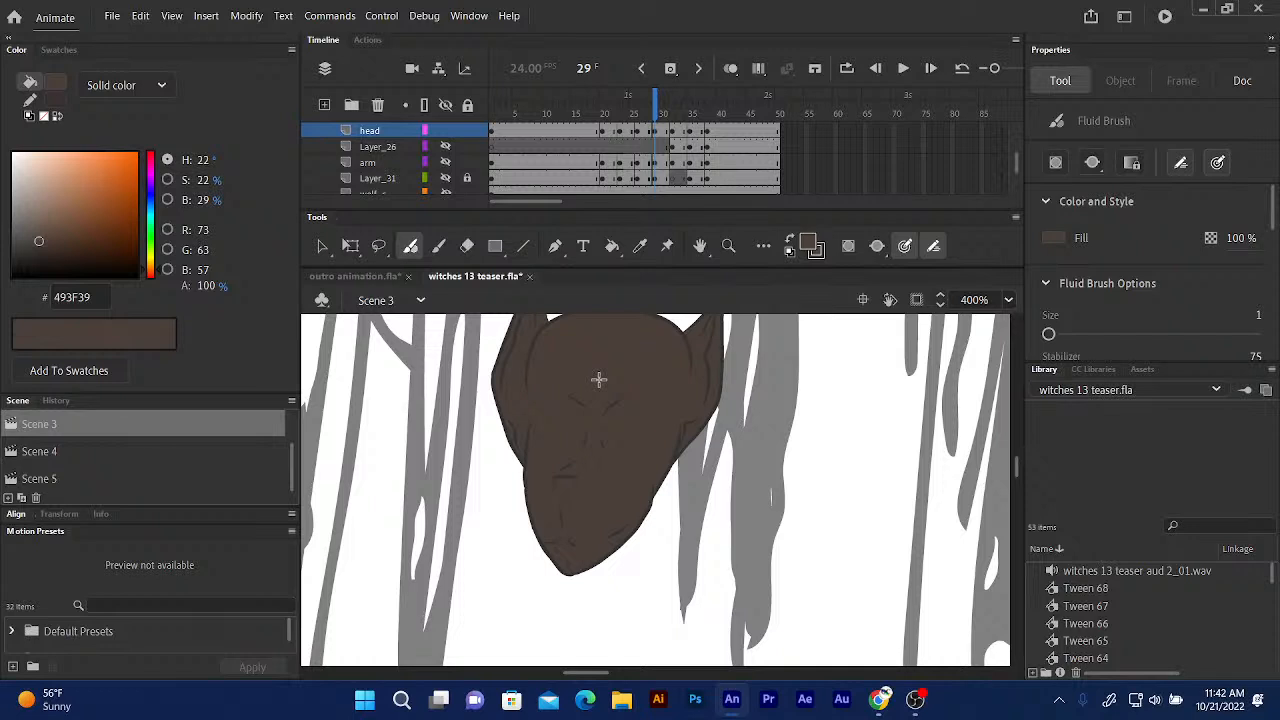
# Step back and forth through the frames to check the brown head fills across the animation.
pyautogui.click(653, 109)
pyautogui.press('.')
pyautogui.press('.')
pyautogui.press('.')
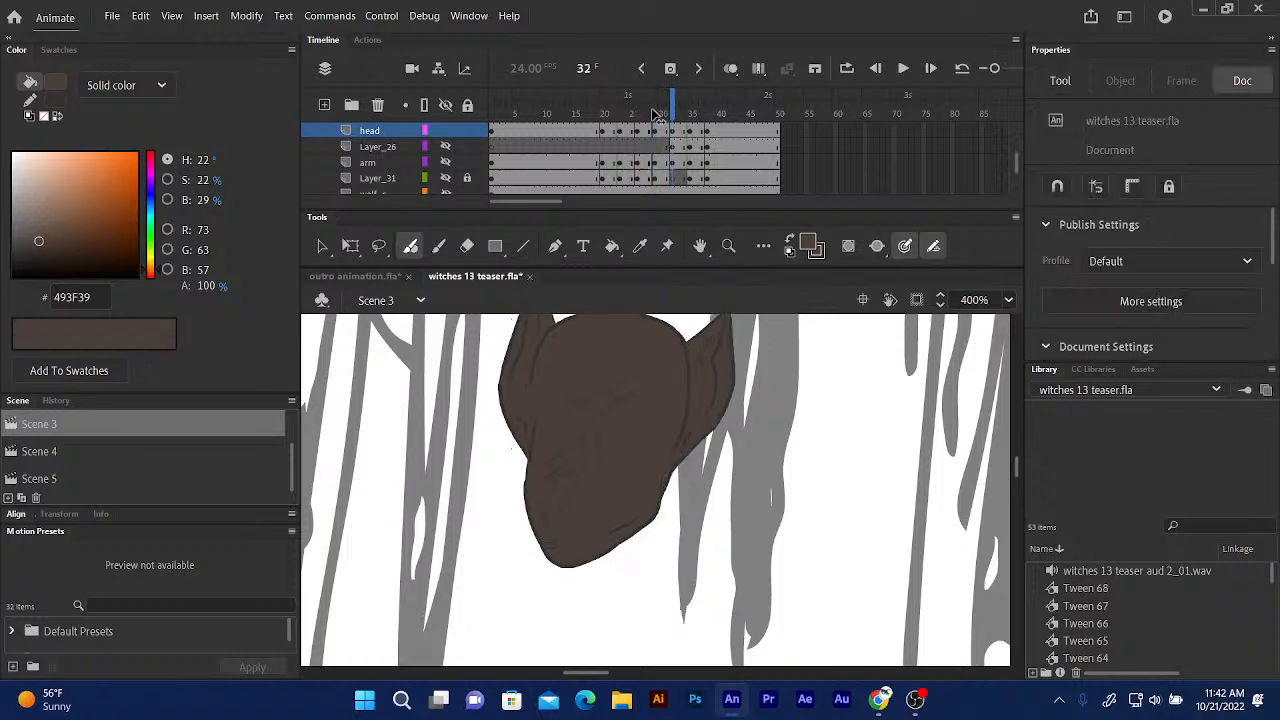
pyautogui.press('.')
pyautogui.press('.')
pyautogui.press('.')
pyautogui.press('.')
pyautogui.press('.')
pyautogui.press('.')
pyautogui.press('.')
pyautogui.press('.')
pyautogui.press('.')
pyautogui.press('.')
pyautogui.press('.')
pyautogui.press(',')
pyautogui.press(',')
pyautogui.press(',')
pyautogui.press(',')
pyautogui.press(',')
pyautogui.press(',')
pyautogui.press(',')
pyautogui.press(',')
pyautogui.press(',')
pyautogui.press(',')
pyautogui.press(',')
pyautogui.press(',')
pyautogui.press(',')
pyautogui.press(',')
pyautogui.press(',')
pyautogui.press(',')
pyautogui.press(',')
pyautogui.press(',')
pyautogui.press(',')
pyautogui.press(',')
pyautogui.press(',')
pyautogui.press(',')
pyautogui.press('.')
pyautogui.press('.')
pyautogui.press('.')
pyautogui.press('.')
pyautogui.press('.')
pyautogui.press('.')
pyautogui.press('.')
pyautogui.press('.')
pyautogui.press('.')
pyautogui.press('.')
pyautogui.press('.')
pyautogui.press('.')
pyautogui.press(',')
pyautogui.press(',')
pyautogui.press(',')
pyautogui.press(',')
pyautogui.press(',')
pyautogui.press(',')
pyautogui.press(',')
pyautogui.press(',')
pyautogui.press(',')
pyautogui.press(',')
pyautogui.press(',')
pyautogui.press(',')
# Unhide Layer_26 and the arm layer while stepping through the head animation, ending on frame 14.
pyautogui.click(445, 147)
pyautogui.press('.')
pyautogui.press('.')
pyautogui.press('.')
pyautogui.press('.')
pyautogui.press('.')
pyautogui.press('.')
pyautogui.press('.')
pyautogui.press('.')
pyautogui.press('.')
pyautogui.press('.')
pyautogui.press('.')
pyautogui.press('.')
pyautogui.press('.')
pyautogui.press('.')
pyautogui.press('.')
pyautogui.press('.')
pyautogui.press('.')
pyautogui.press('.')
pyautogui.press('.')
pyautogui.press('.')
pyautogui.press('.')
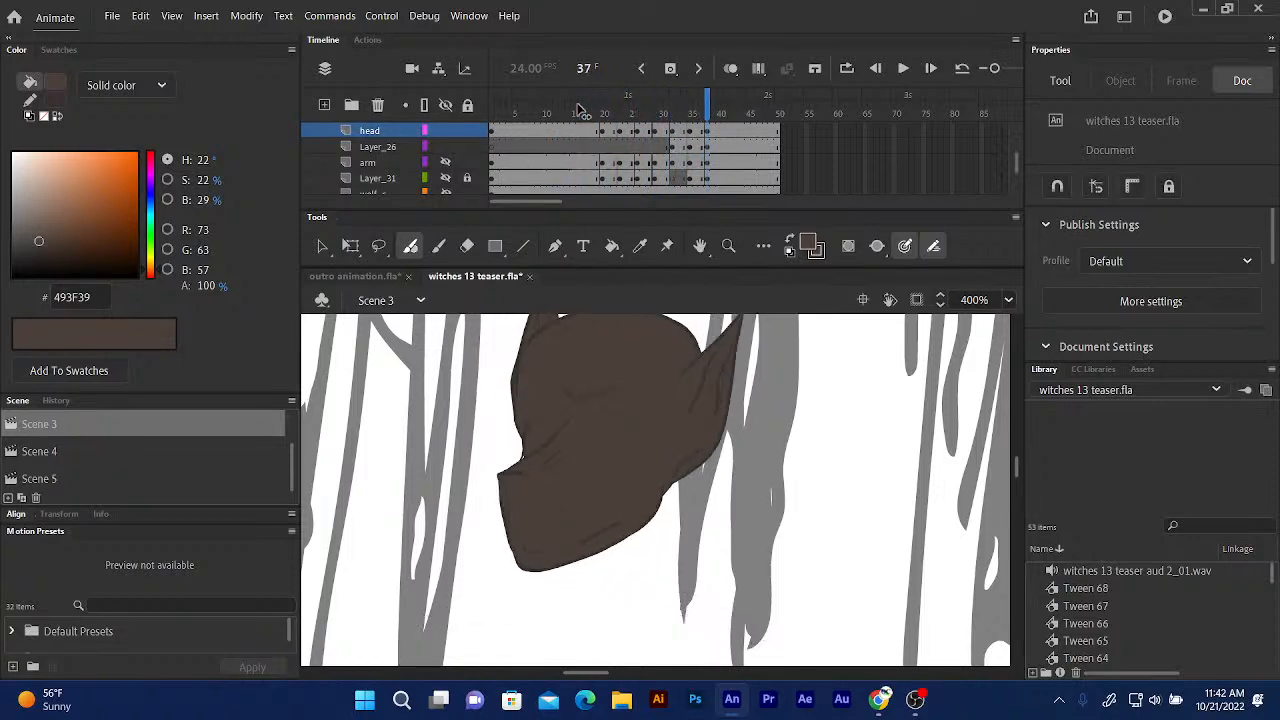
pyautogui.moveTo(577, 108); pyautogui.dragTo(568, 110)
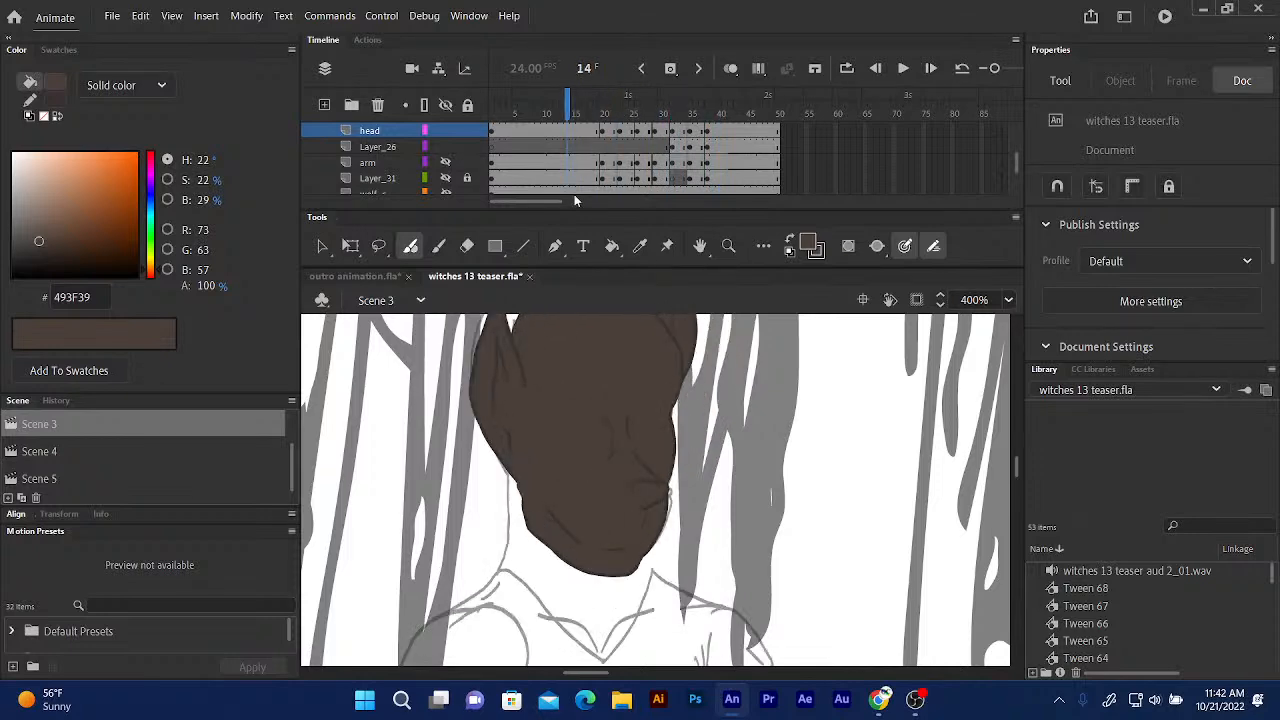
pyautogui.click(445, 164)
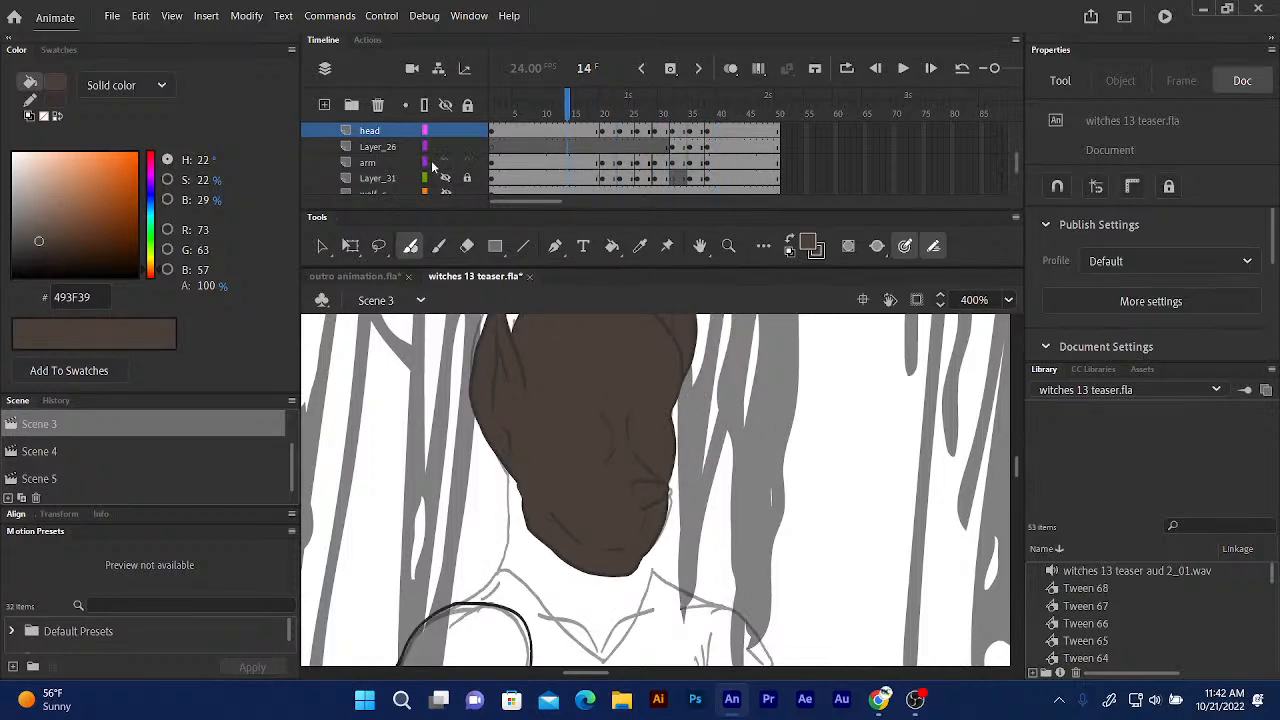
# Select the arm layer's artwork on frame 14, recolour its line art with fill 383130, and deselect it.
pyautogui.click(379, 165)
pyautogui.scroll(-5, 563, 482)
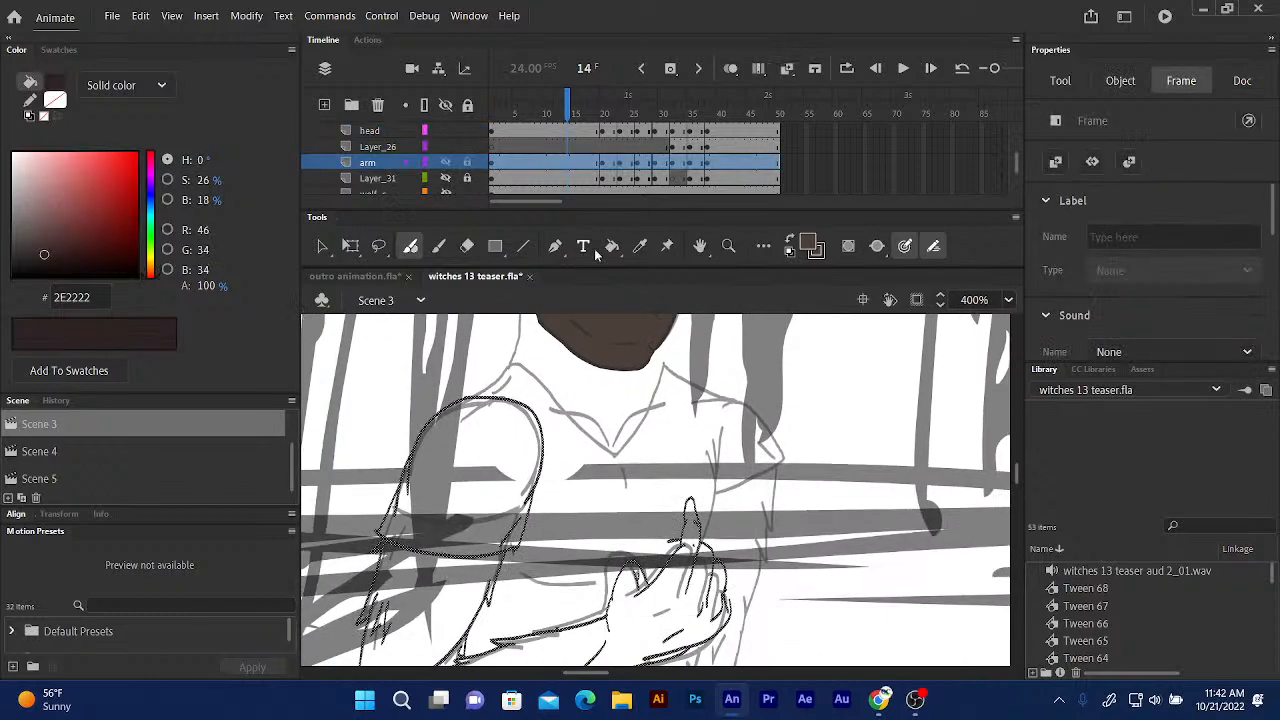
pyautogui.scroll(-3, 520, 390)
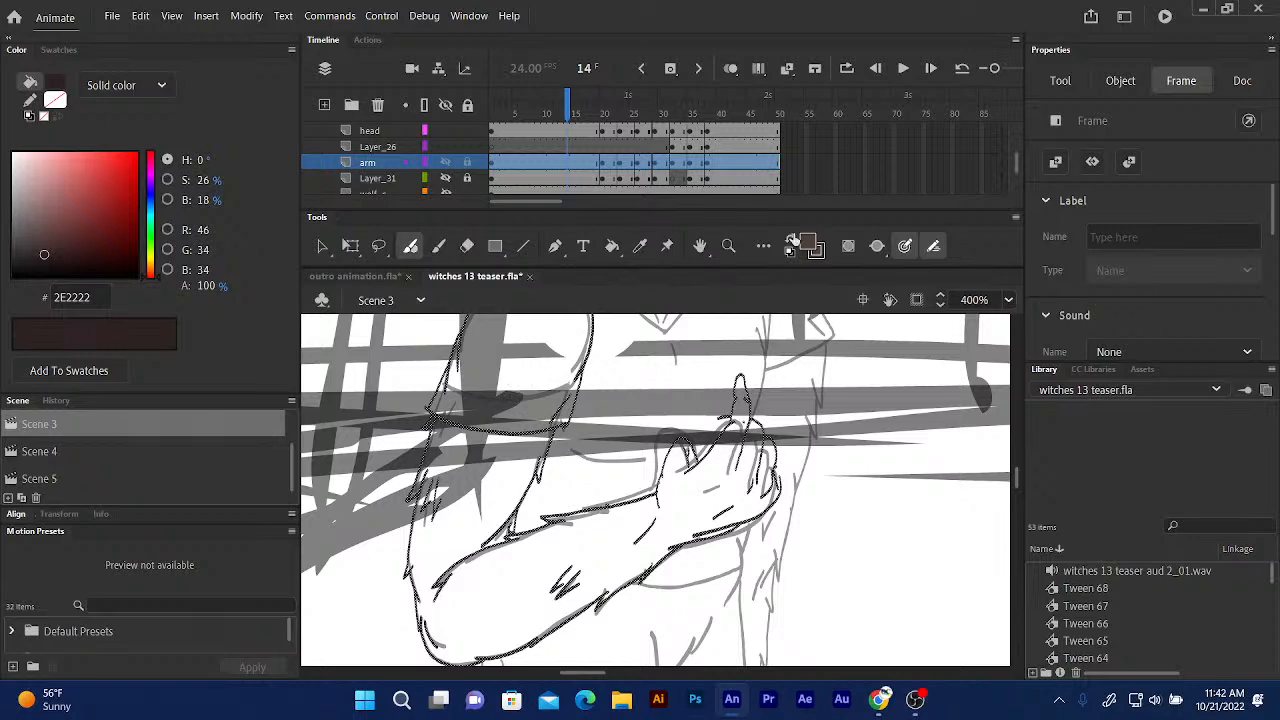
pyautogui.moveTo(672, 438)
pyautogui.mouseDown()
pyautogui.moveTo(623, 377)
pyautogui.moveTo(595, 423)
pyautogui.mouseUp()
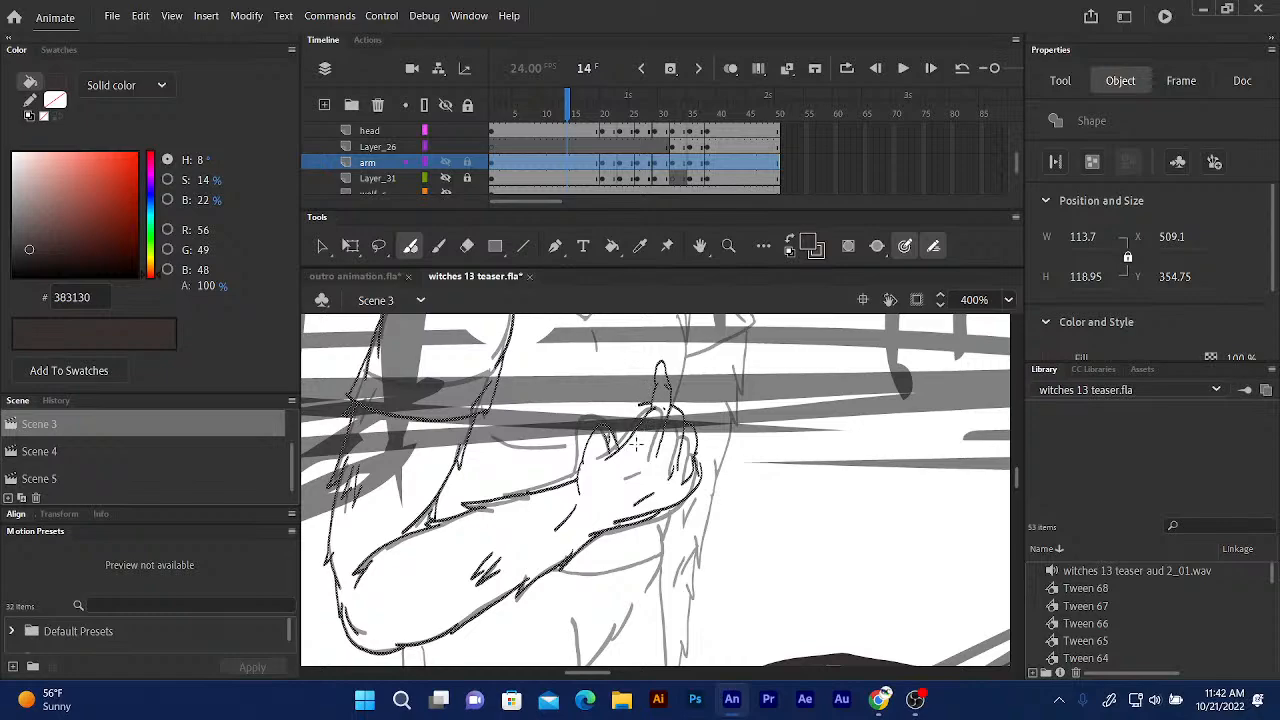
pyautogui.moveTo(541, 451)
pyautogui.mouseDown()
pyautogui.moveTo(565, 415)
pyautogui.moveTo(646, 378)
pyautogui.mouseUp()
pyautogui.moveTo(499, 408)
pyautogui.mouseDown()
pyautogui.moveTo(537, 471)
pyautogui.moveTo(540, 561)
pyautogui.mouseUp()
pyautogui.moveTo(537, 470); pyautogui.dragTo(580, 340)
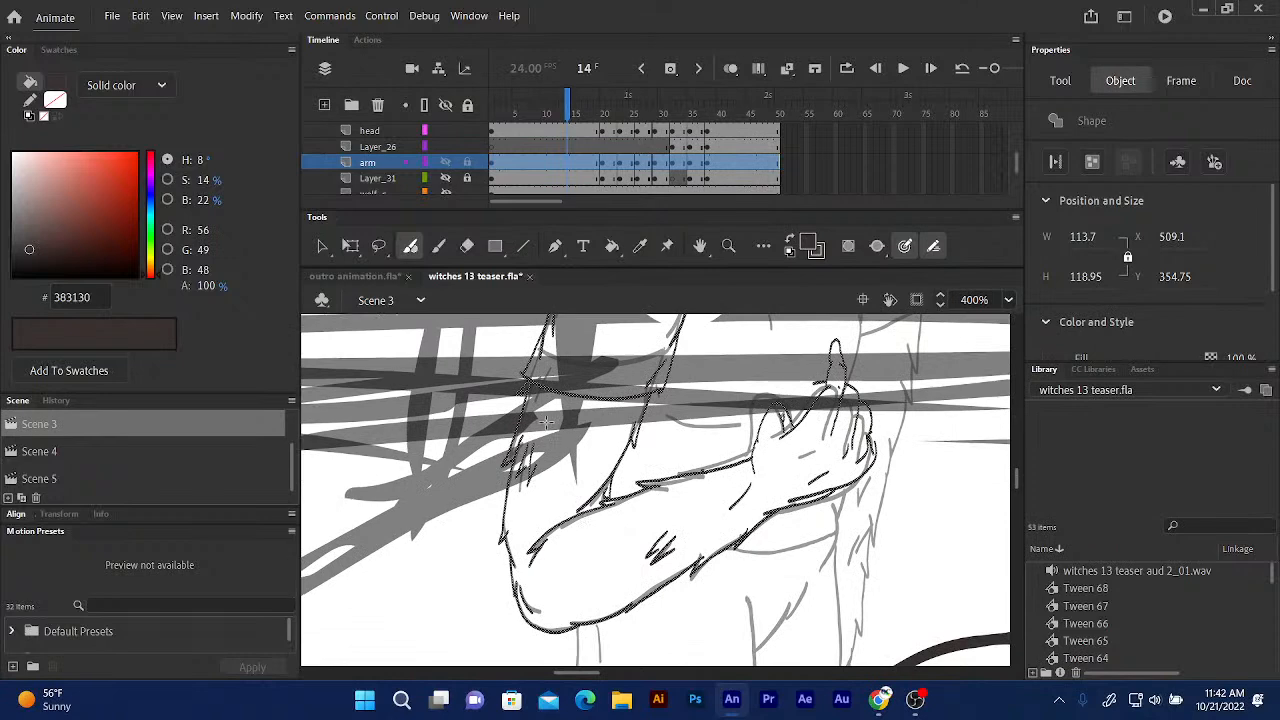
pyautogui.click(563, 424)
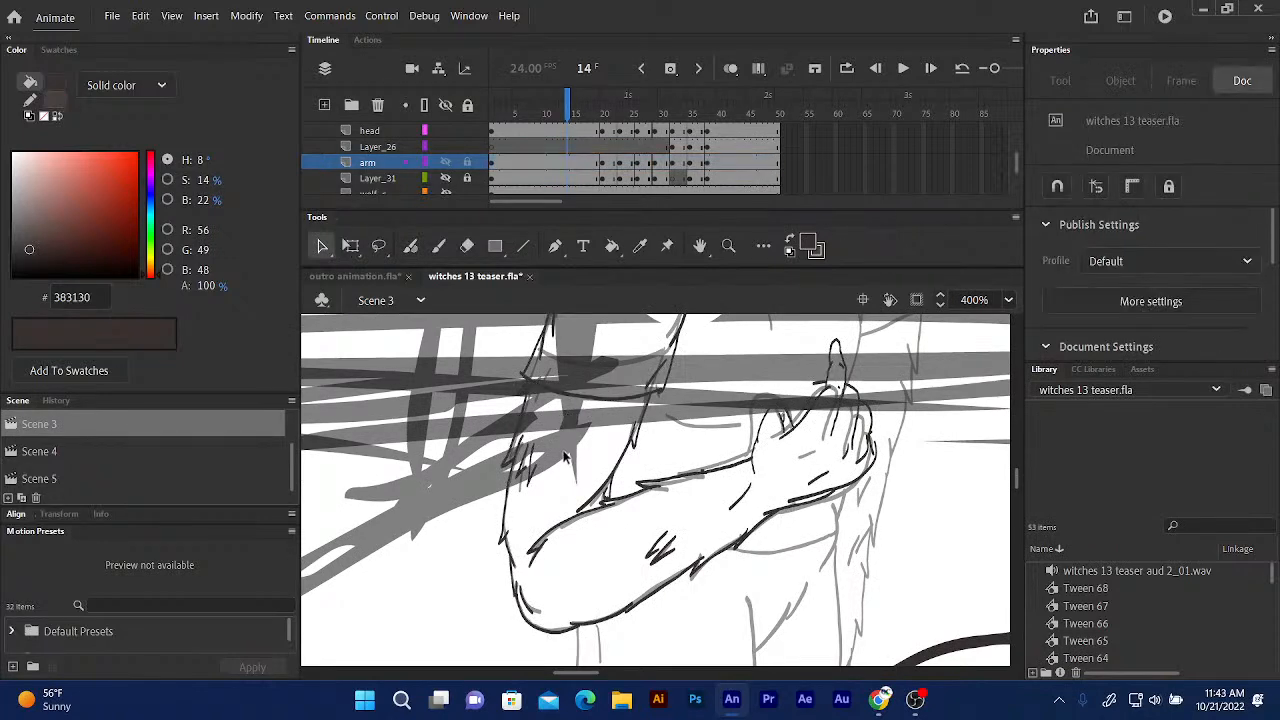
# Close the gap in the hand's outer outline on frame 14 with a short Fluid Brush stroke in 383130.
pyautogui.moveTo(572, 450); pyautogui.dragTo(474, 487)
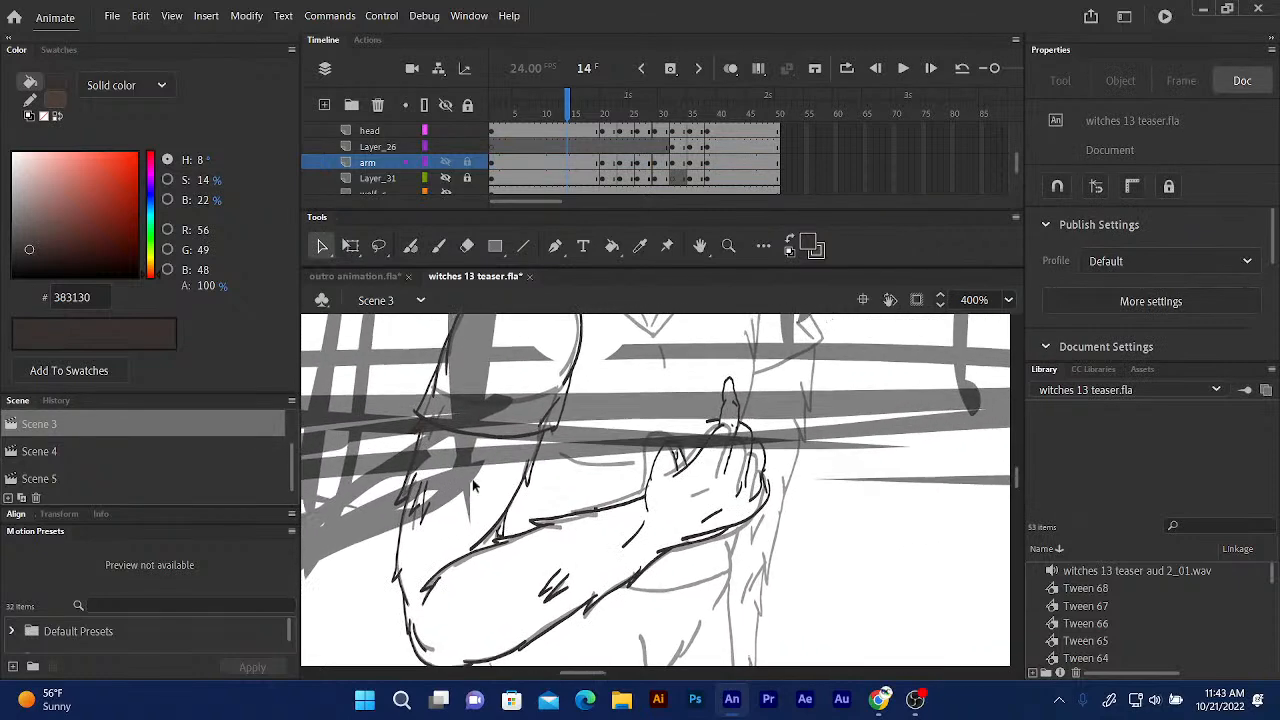
pyautogui.scroll(5, 489, 478)
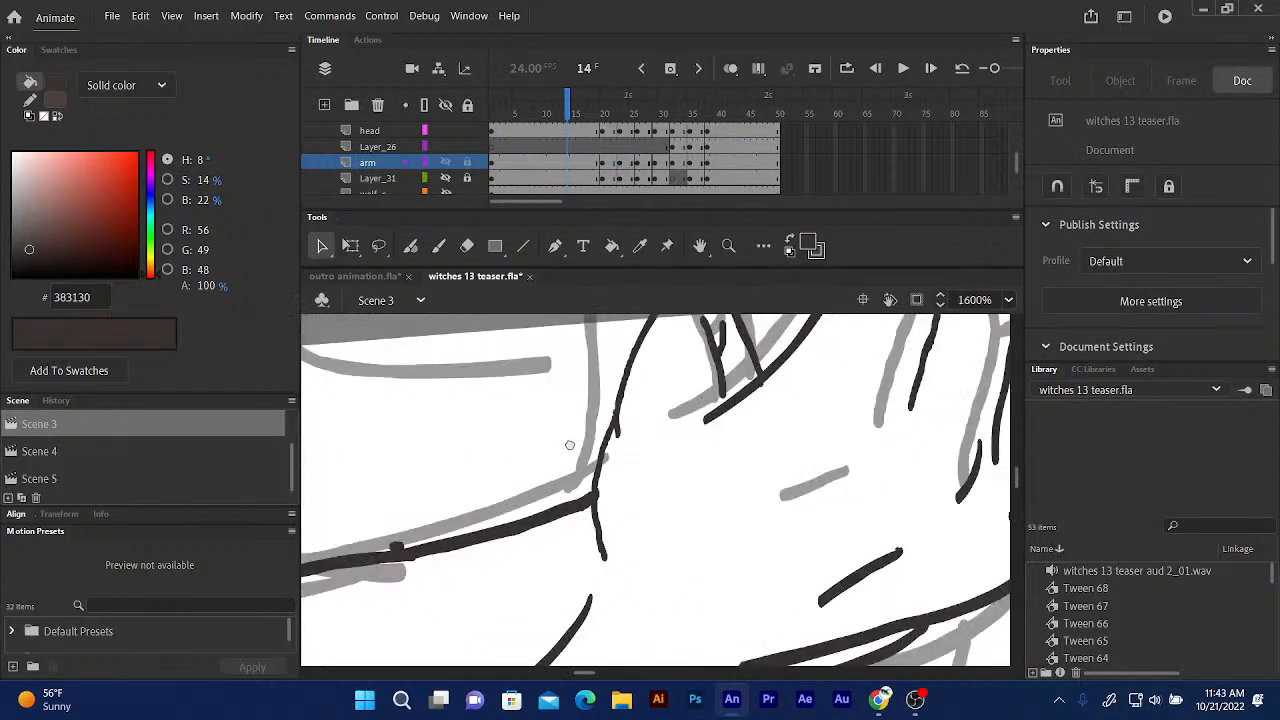
pyautogui.moveTo(600, 427); pyautogui.dragTo(521, 486)
pyautogui.moveTo(566, 448)
pyautogui.mouseDown()
pyautogui.moveTo(531, 468)
pyautogui.moveTo(516, 401)
pyautogui.moveTo(530, 325)
pyautogui.mouseUp()
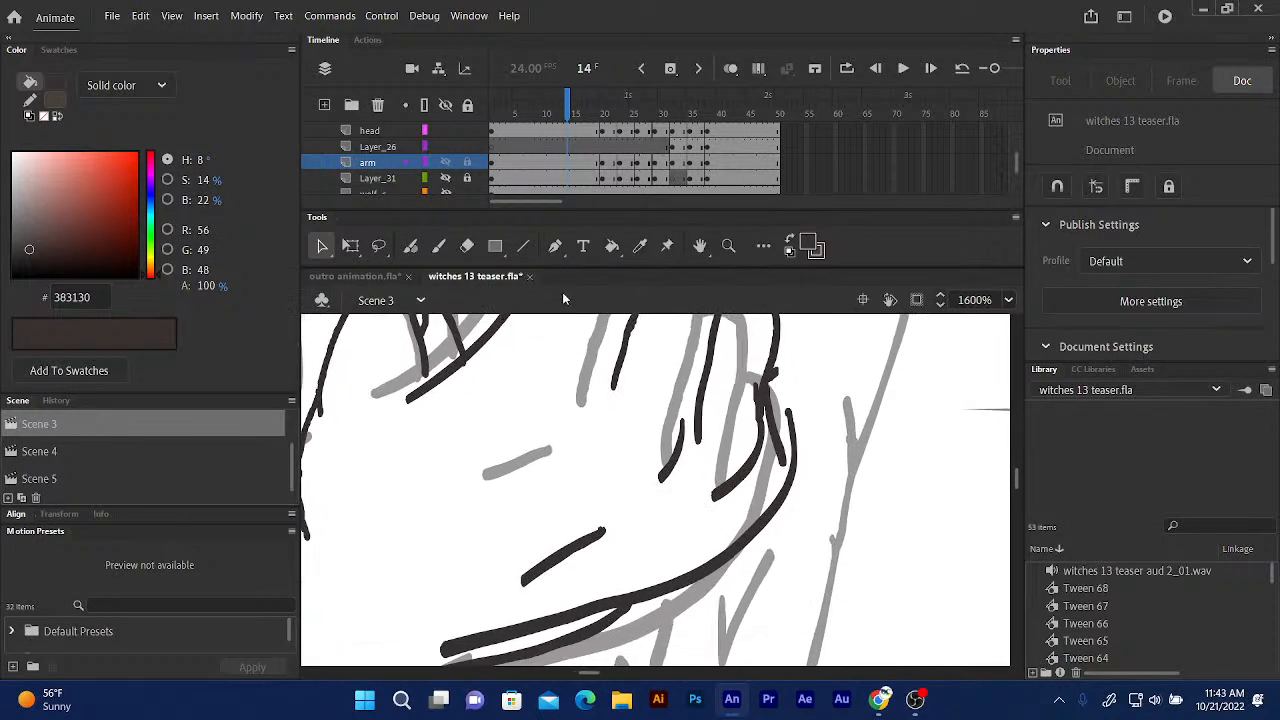
pyautogui.click(410, 246)
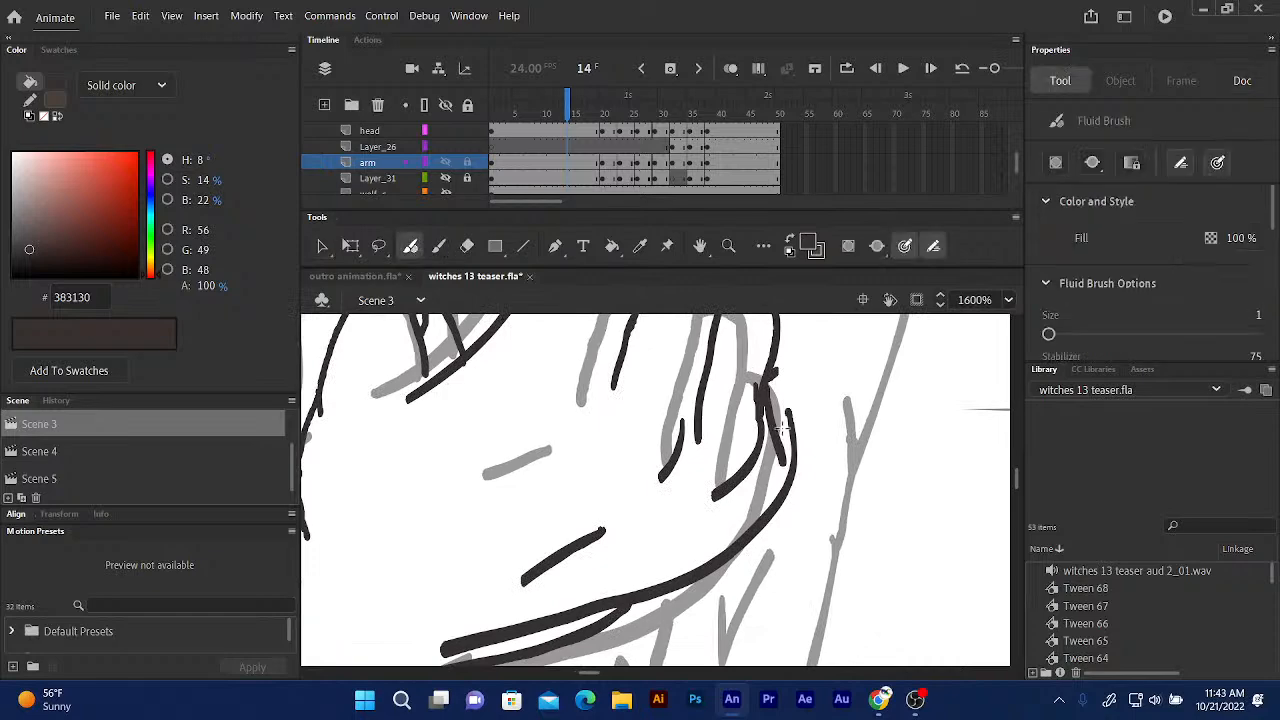
pyautogui.moveTo(793, 440)
pyautogui.mouseDown()
pyautogui.moveTo(790, 390)
pyautogui.moveTo(776, 367)
pyautogui.moveTo(767, 378)
pyautogui.mouseUp()
pyautogui.moveTo(630, 402); pyautogui.dragTo(622, 596)
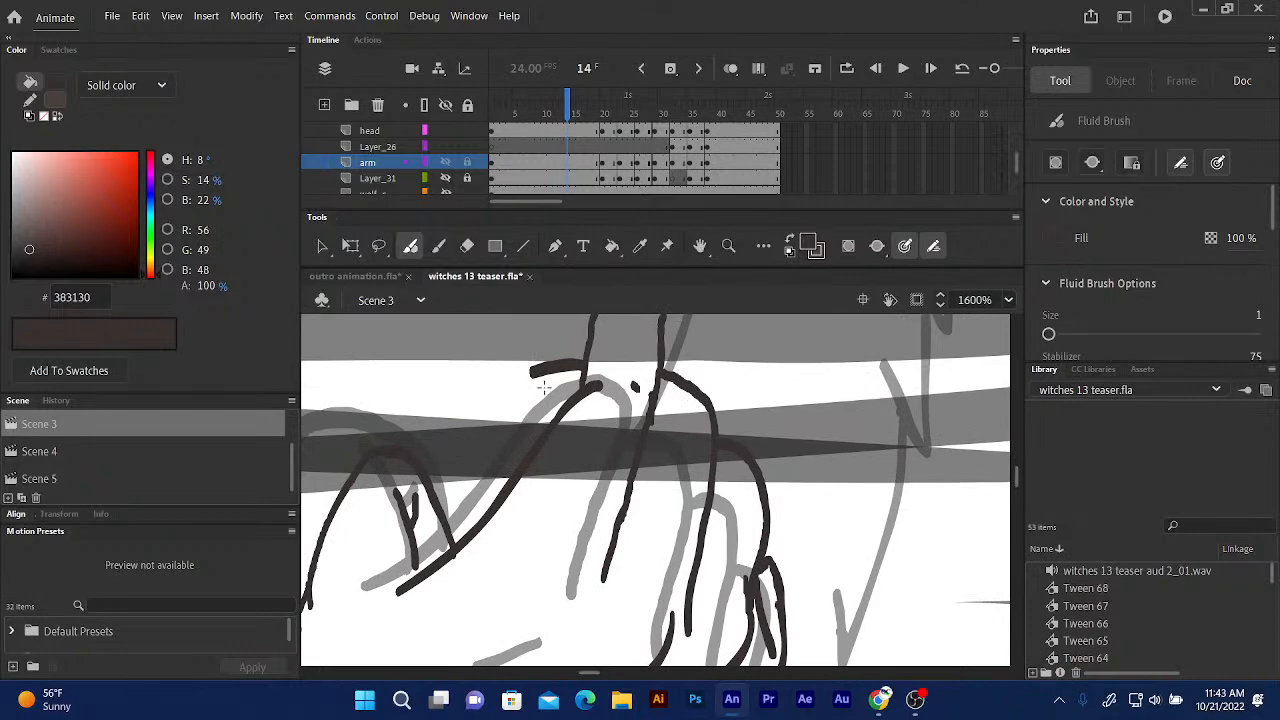
# Unhide Layer_31 and erase the stray line beside the base of the raised finger on frame 14.
pyautogui.click(447, 190)
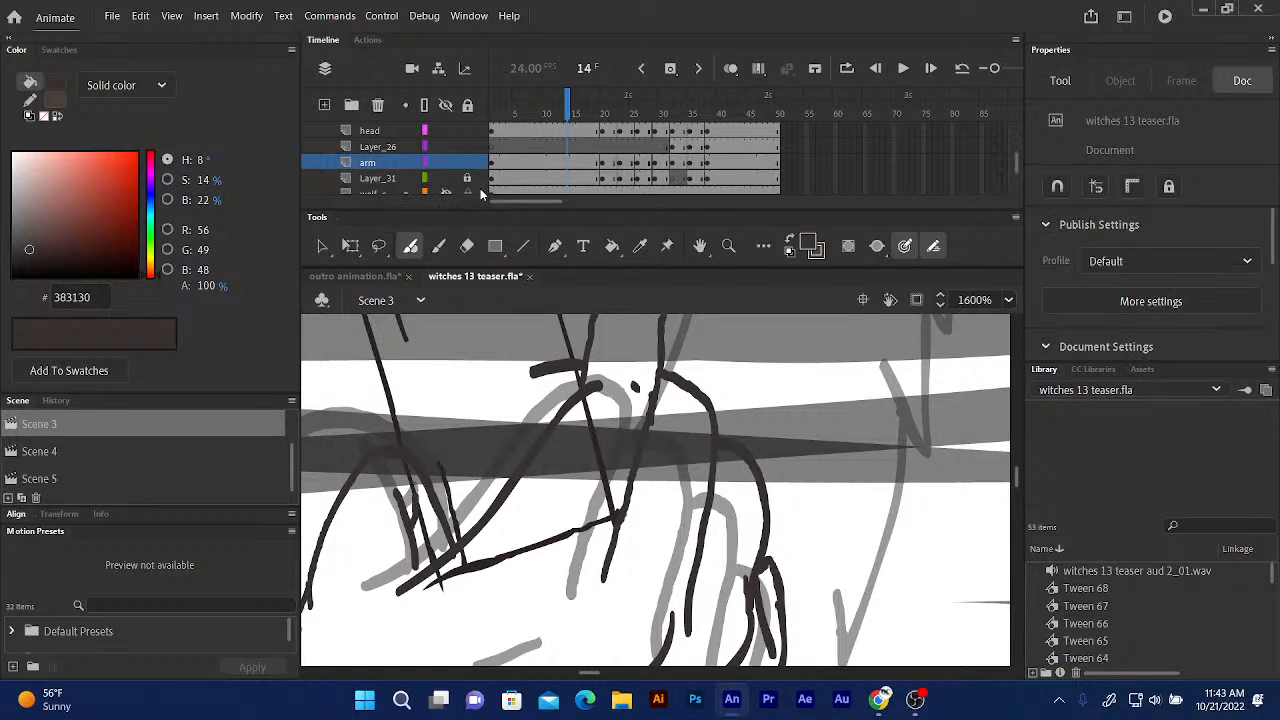
pyautogui.click(467, 246)
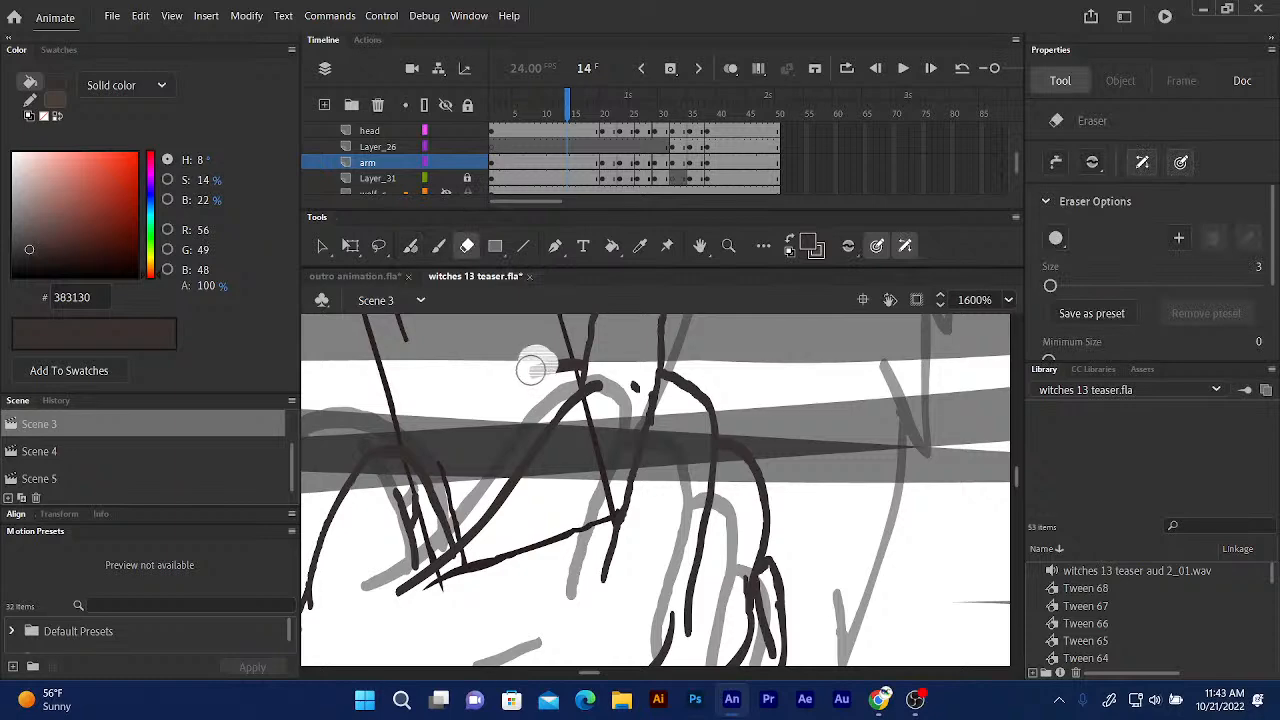
pyautogui.moveTo(530, 368); pyautogui.dragTo(558, 362)
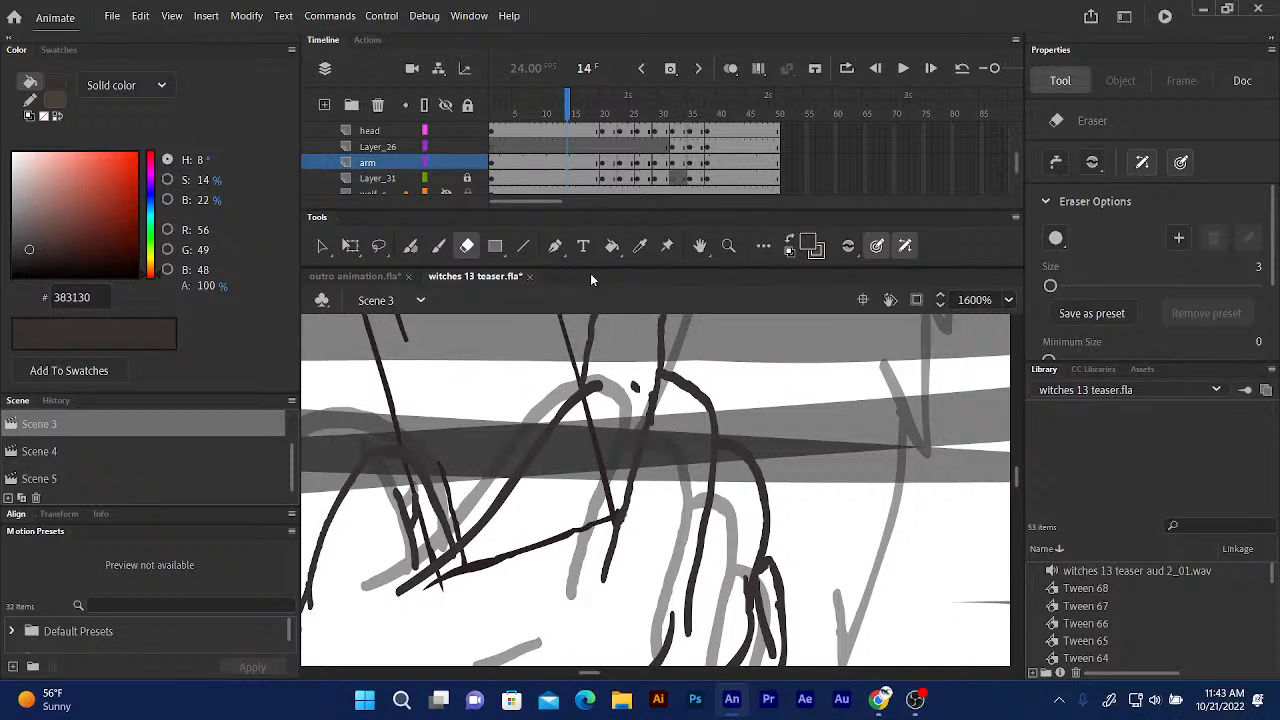
# Fill the arm and hand on frame 14 with brown 493F39 using the Paint Bucket.
pyautogui.click(787, 238)
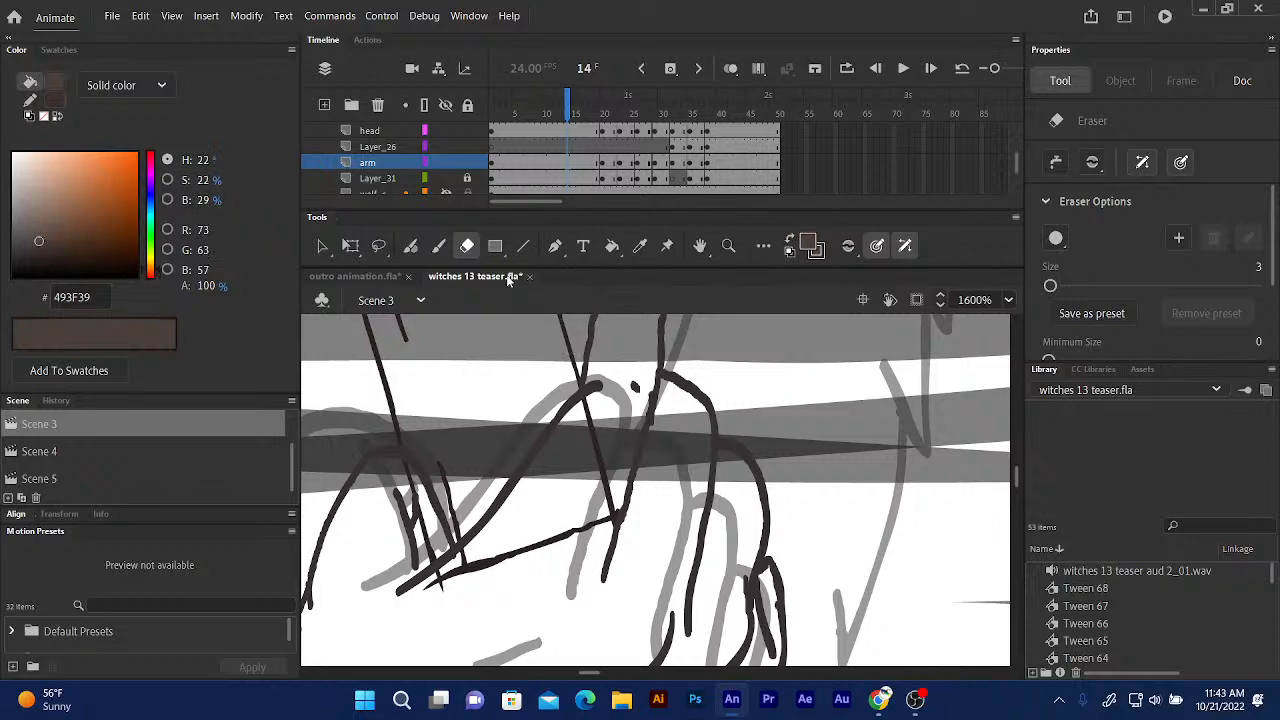
pyautogui.click(612, 246)
pyautogui.click(663, 500)
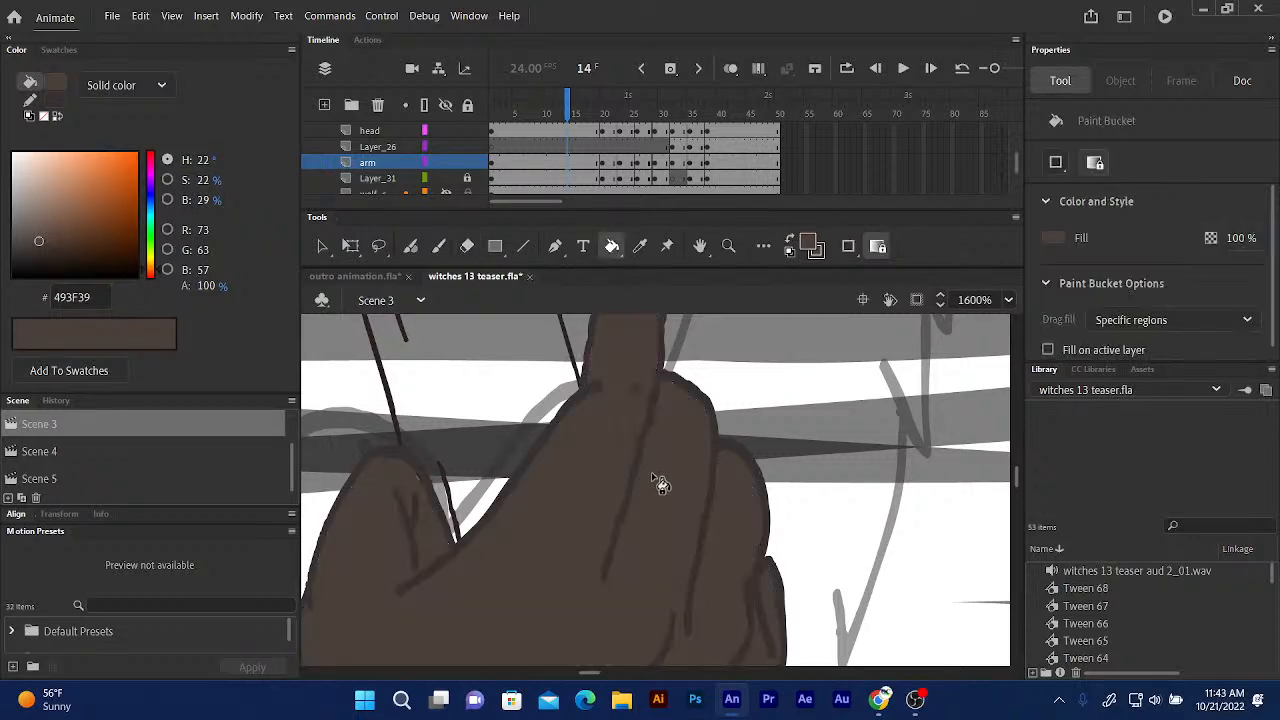
pyautogui.scroll(-2, 660, 484)
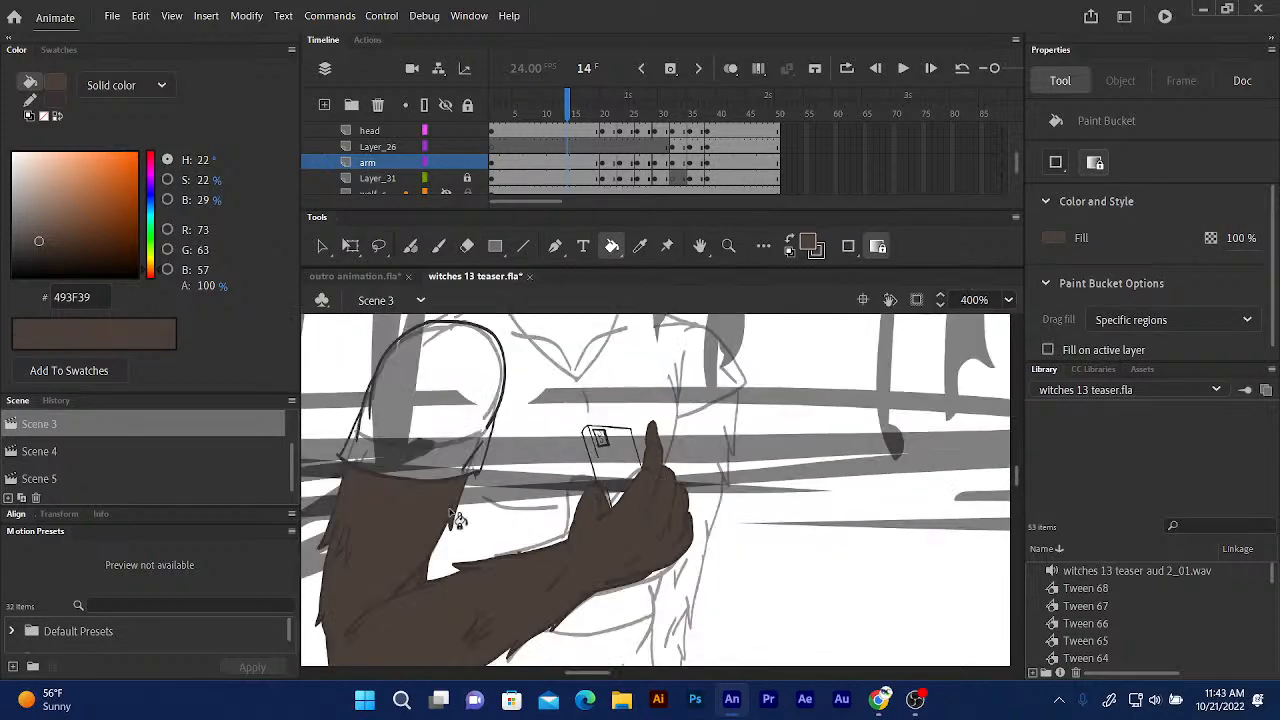
pyautogui.moveTo(417, 500); pyautogui.dragTo(424, 381)
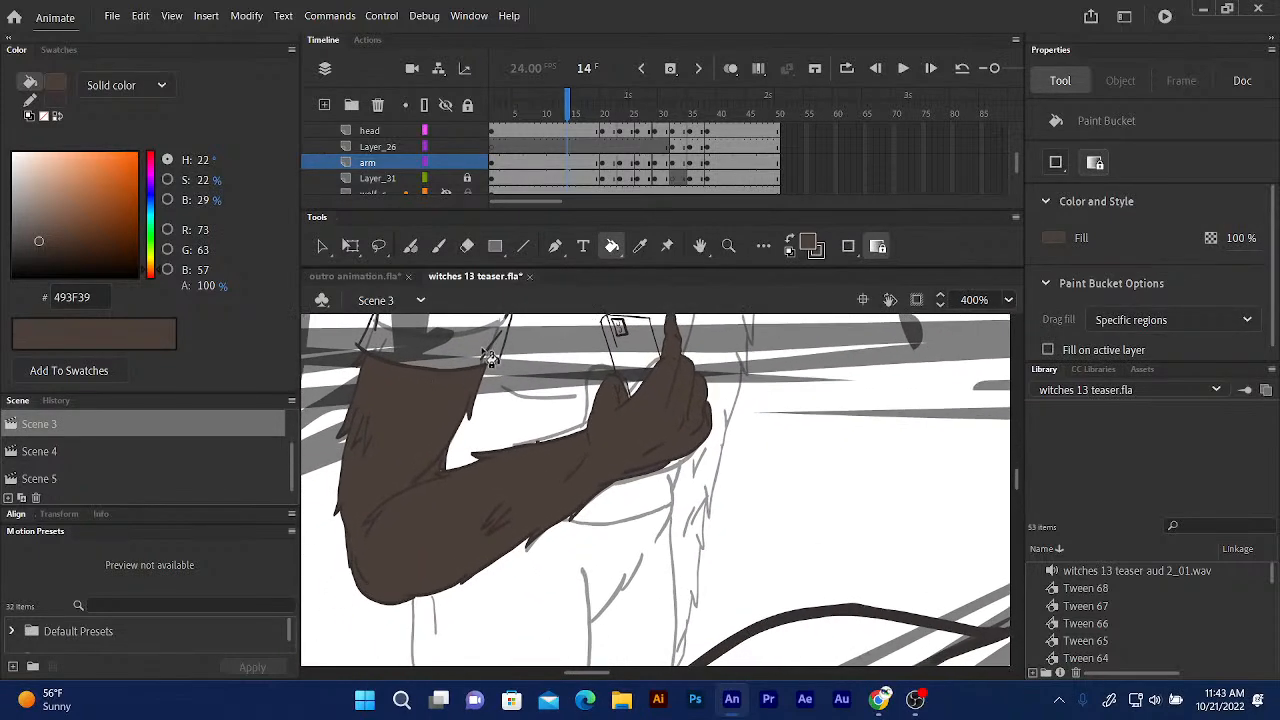
# Go to frame 21 and touch up the outline at the thumb's tip with the Fluid Brush in brown 493F39.
pyautogui.click(571, 110)
pyautogui.press('Return')
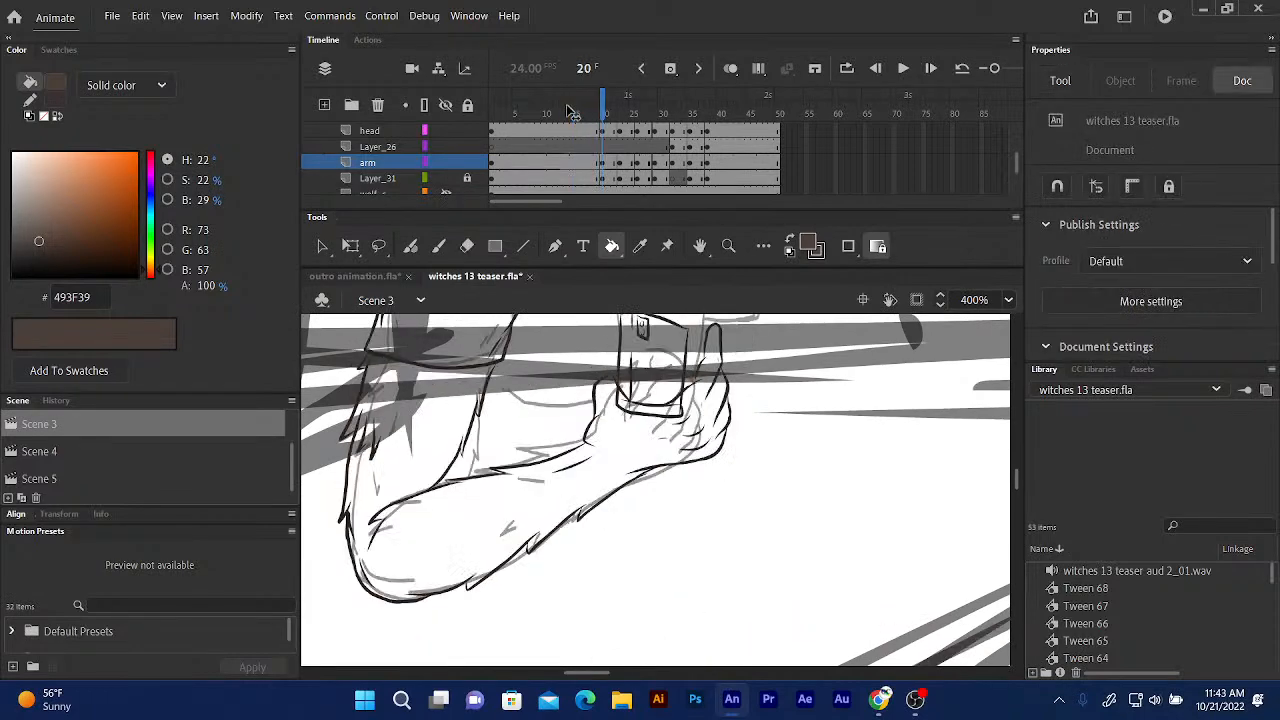
pyautogui.press('.')
pyautogui.hotkey('ctrl', '=')
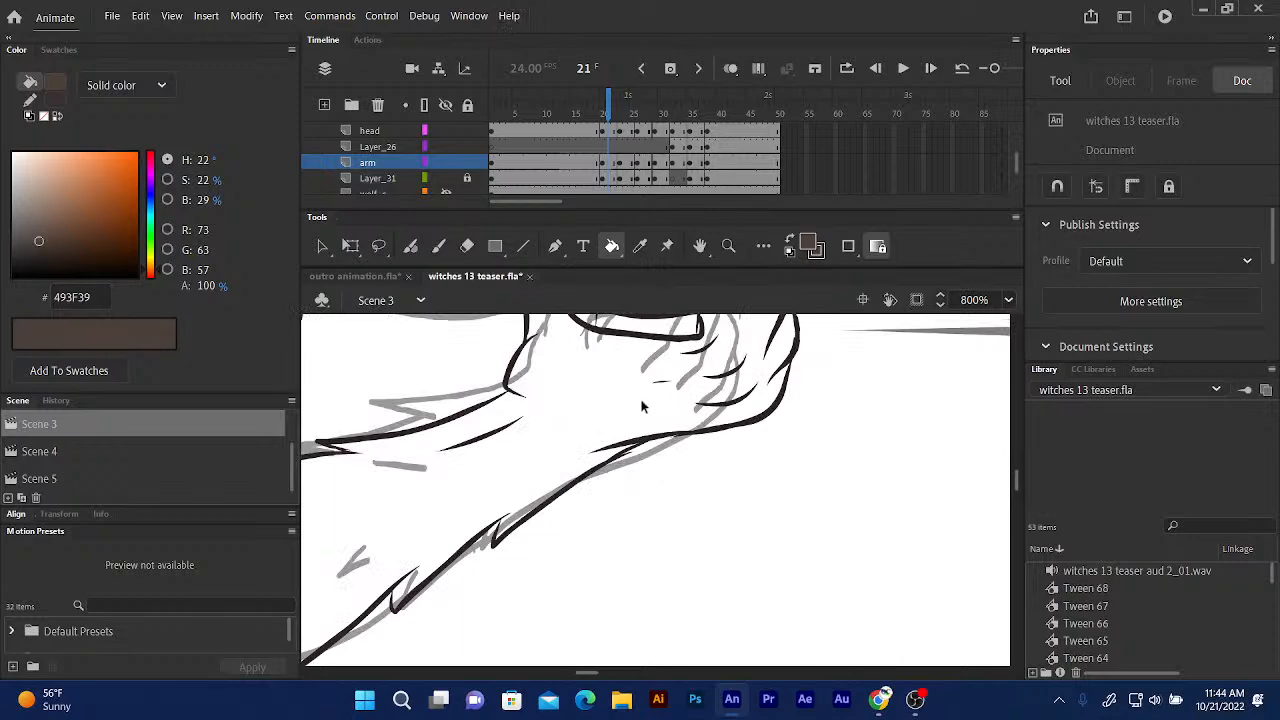
pyautogui.moveTo(586, 414); pyautogui.dragTo(634, 514)
pyautogui.hotkey('ctrl', '=')
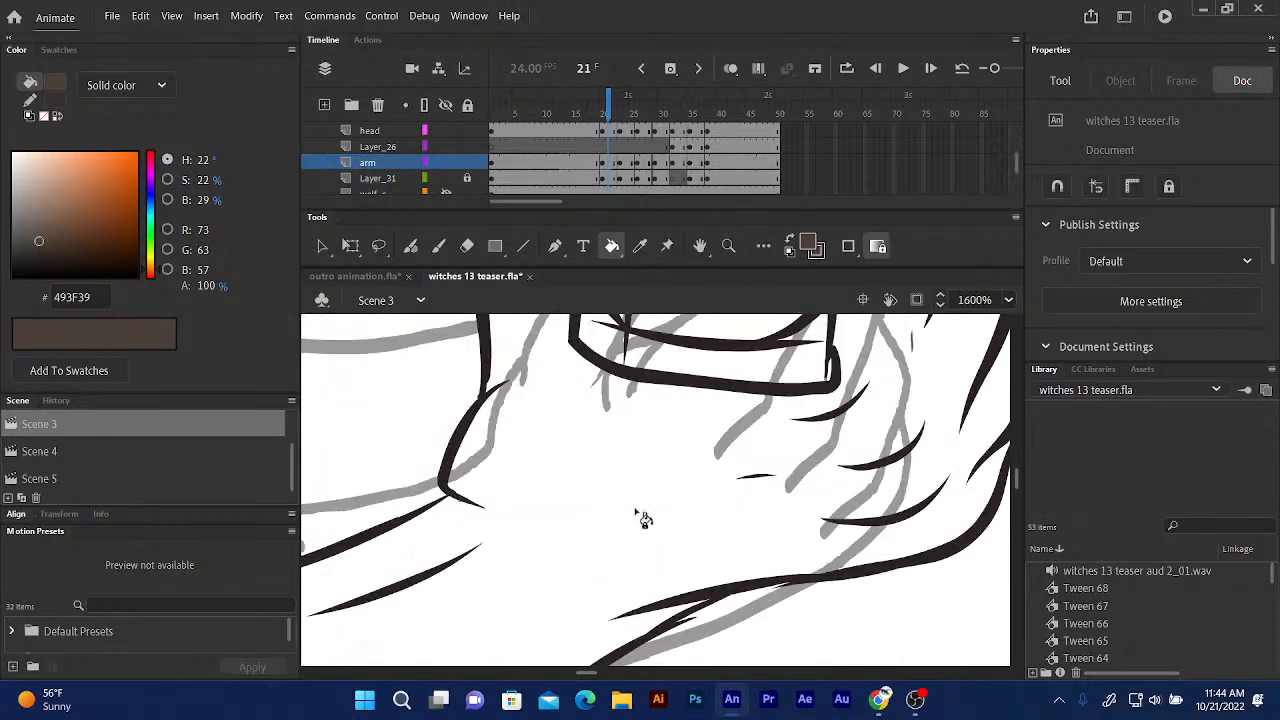
pyautogui.moveTo(557, 400); pyautogui.dragTo(560, 504)
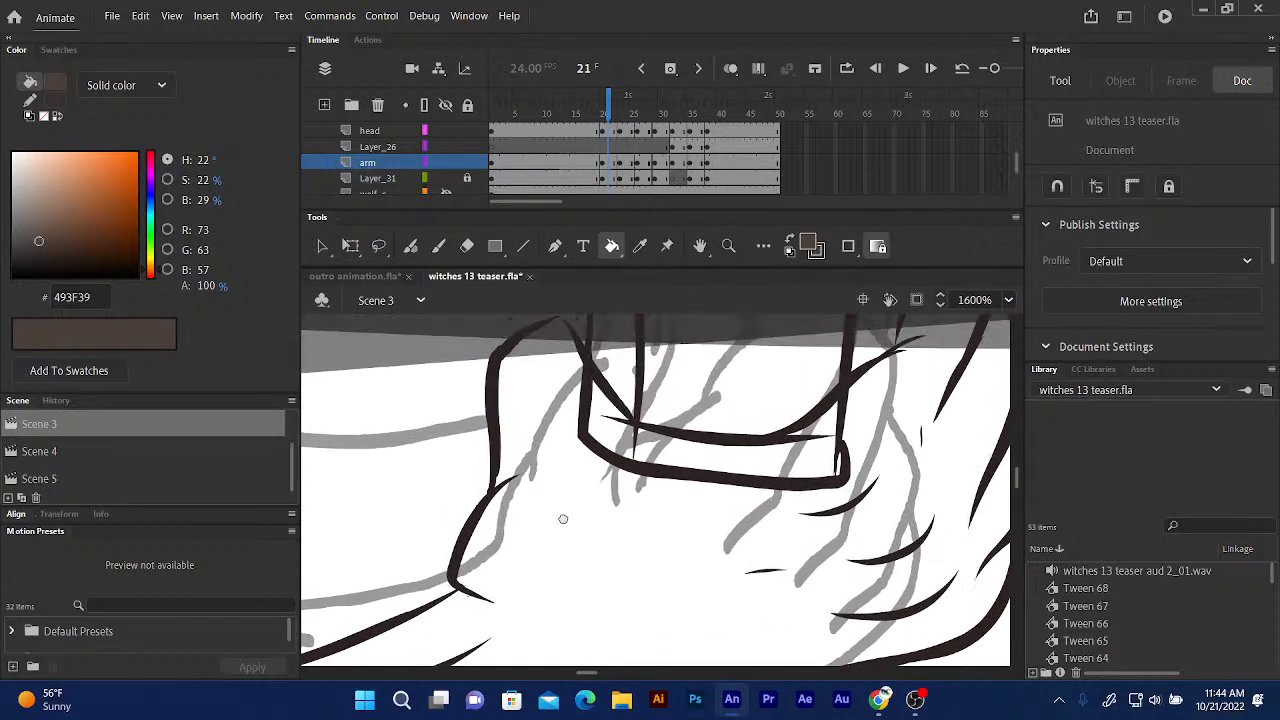
pyautogui.moveTo(563, 409); pyautogui.dragTo(575, 490)
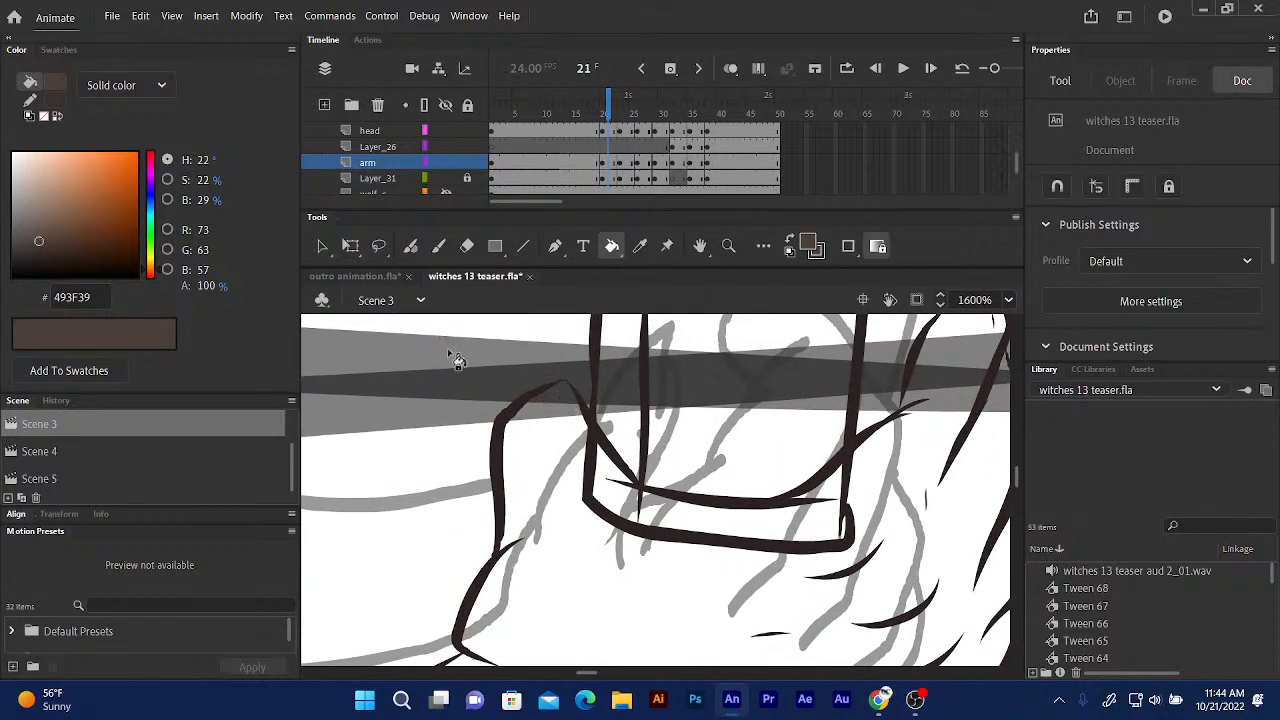
pyautogui.click(410, 246)
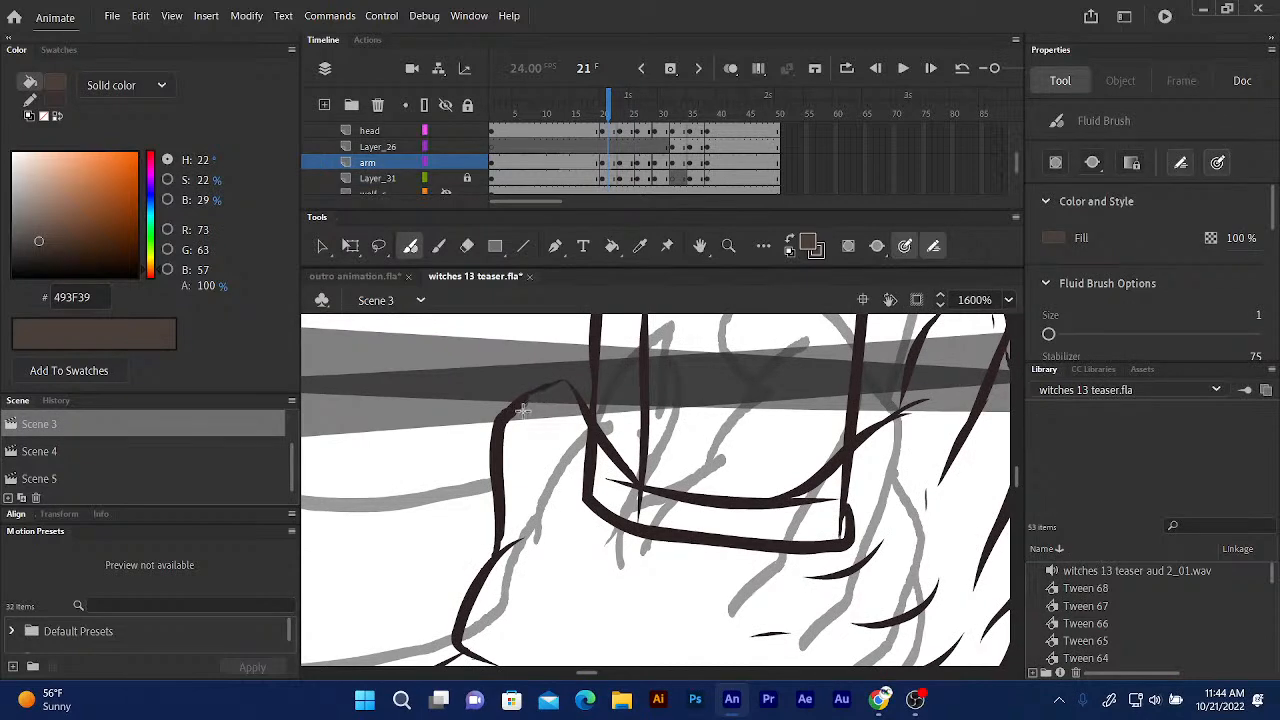
pyautogui.moveTo(521, 410)
pyautogui.mouseDown()
pyautogui.moveTo(575, 409)
pyautogui.moveTo(451, 417)
pyautogui.mouseUp()
# Close the gap along the hand's outer edge on frame 21 with a short Fluid Brush stroke.
pyautogui.moveTo(582, 367)
pyautogui.mouseDown()
pyautogui.moveTo(418, 467)
pyautogui.moveTo(424, 494)
pyautogui.mouseUp()
pyautogui.moveTo(530, 421); pyautogui.dragTo(509, 284)
pyautogui.moveTo(548, 394); pyautogui.dragTo(556, 253)
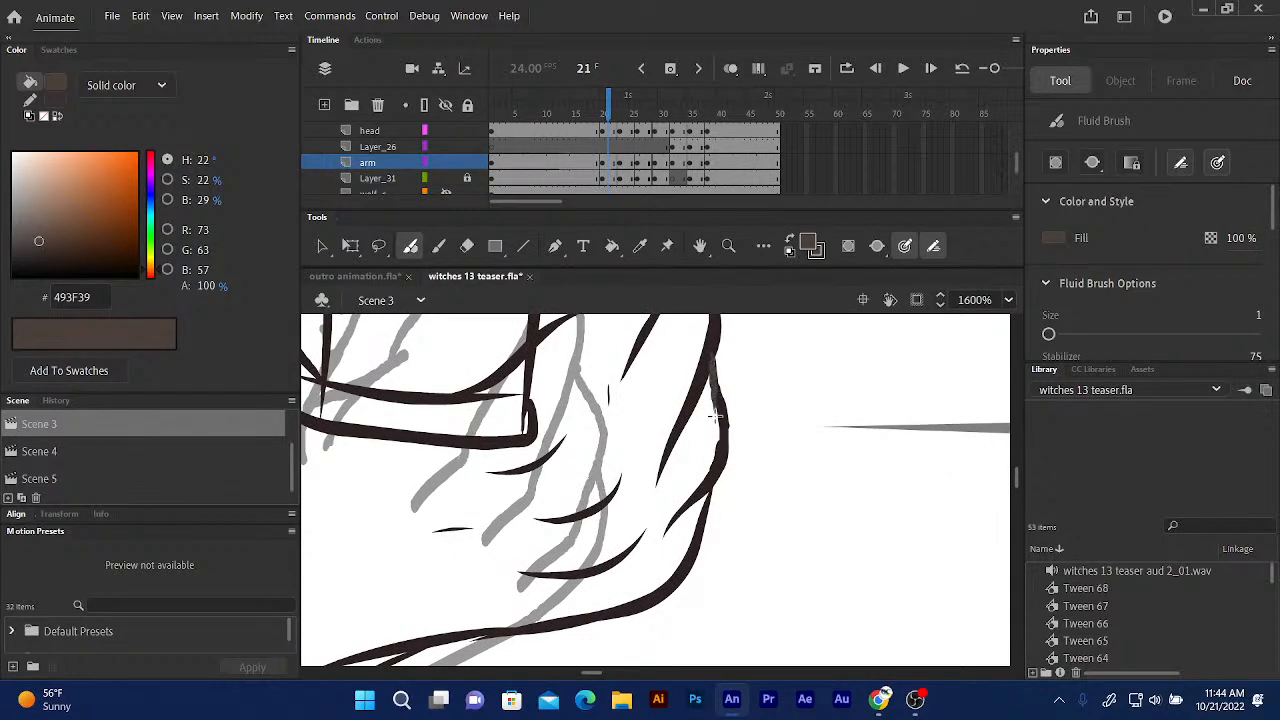
pyautogui.moveTo(714, 416); pyautogui.dragTo(712, 346)
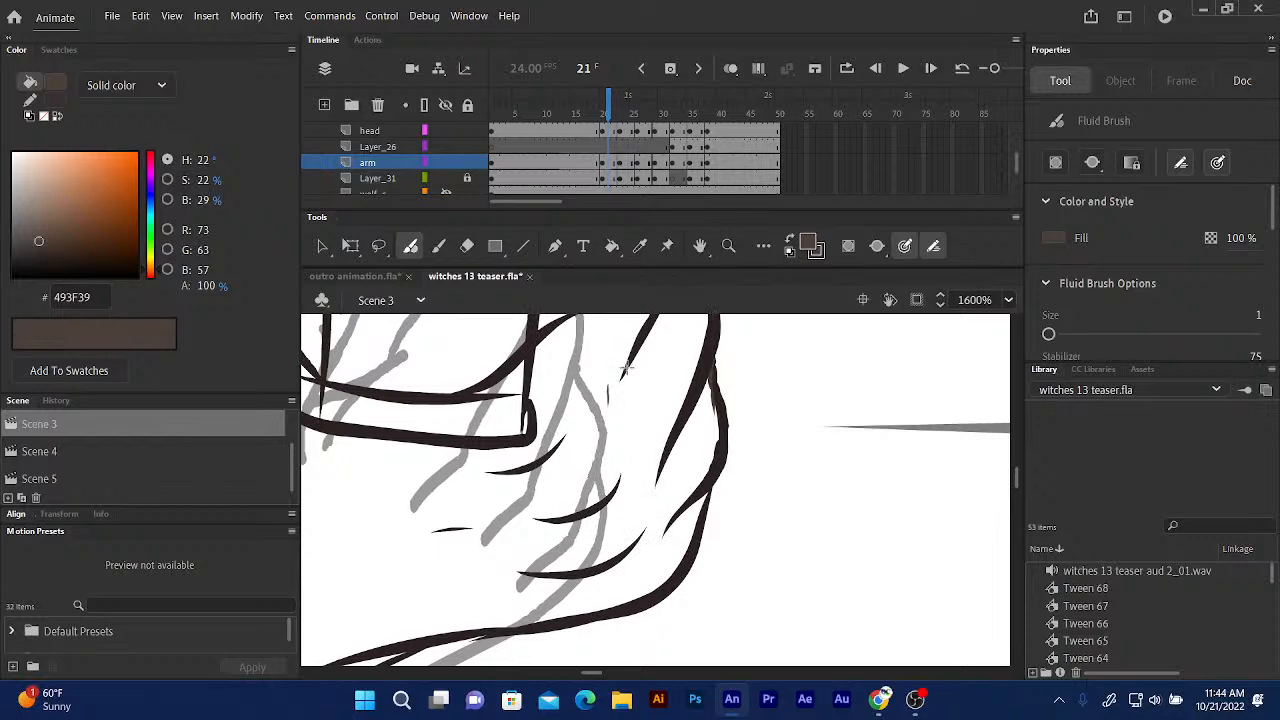
# Check the forearm and upper arm outlines on frame 21 for gaps and fill the arm with brown 493F39.
pyautogui.moveTo(558, 452); pyautogui.dragTo(659, 358)
pyautogui.moveTo(500, 426)
pyautogui.mouseDown()
pyautogui.moveTo(529, 434)
pyautogui.moveTo(688, 404)
pyautogui.mouseUp()
pyautogui.moveTo(500, 488)
pyautogui.mouseDown()
pyautogui.moveTo(568, 483)
pyautogui.moveTo(709, 411)
pyautogui.mouseUp()
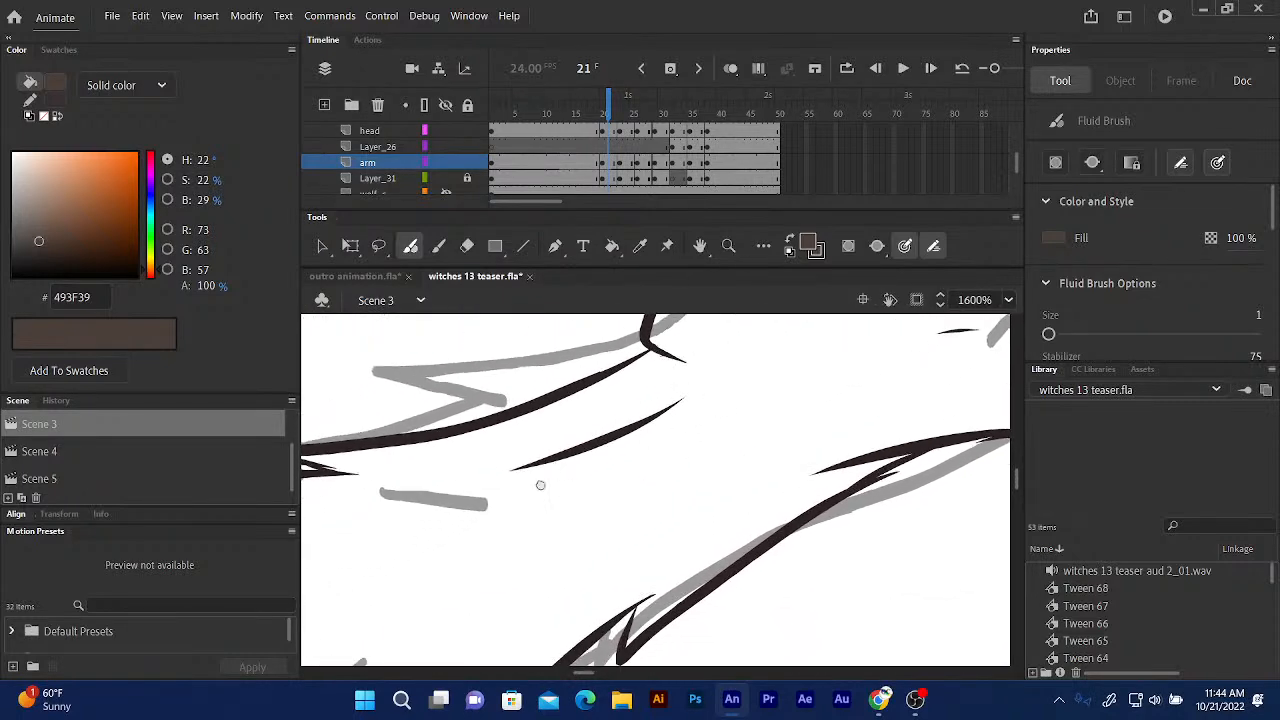
pyautogui.moveTo(541, 484); pyautogui.dragTo(687, 404)
pyautogui.hotkey('ctrl', '-')
pyautogui.hotkey('ctrl', '-')
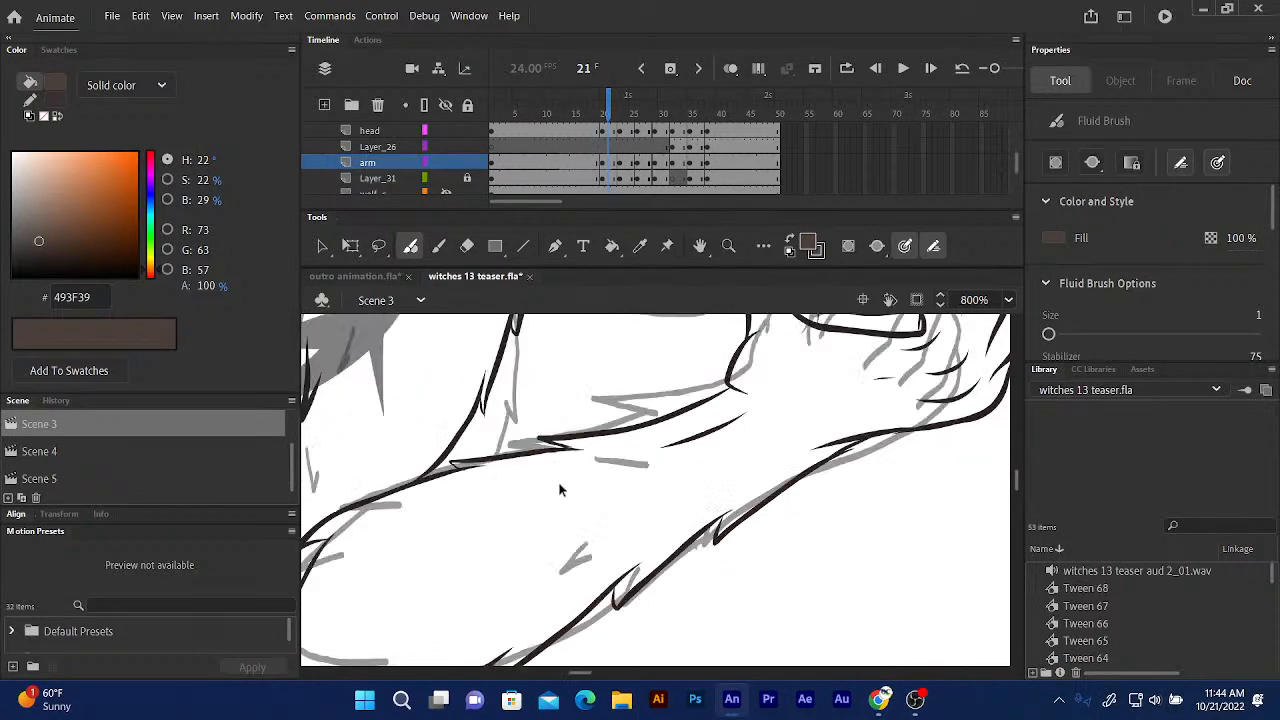
pyautogui.moveTo(516, 508)
pyautogui.mouseDown()
pyautogui.moveTo(541, 555)
pyautogui.moveTo(563, 558)
pyautogui.mouseUp()
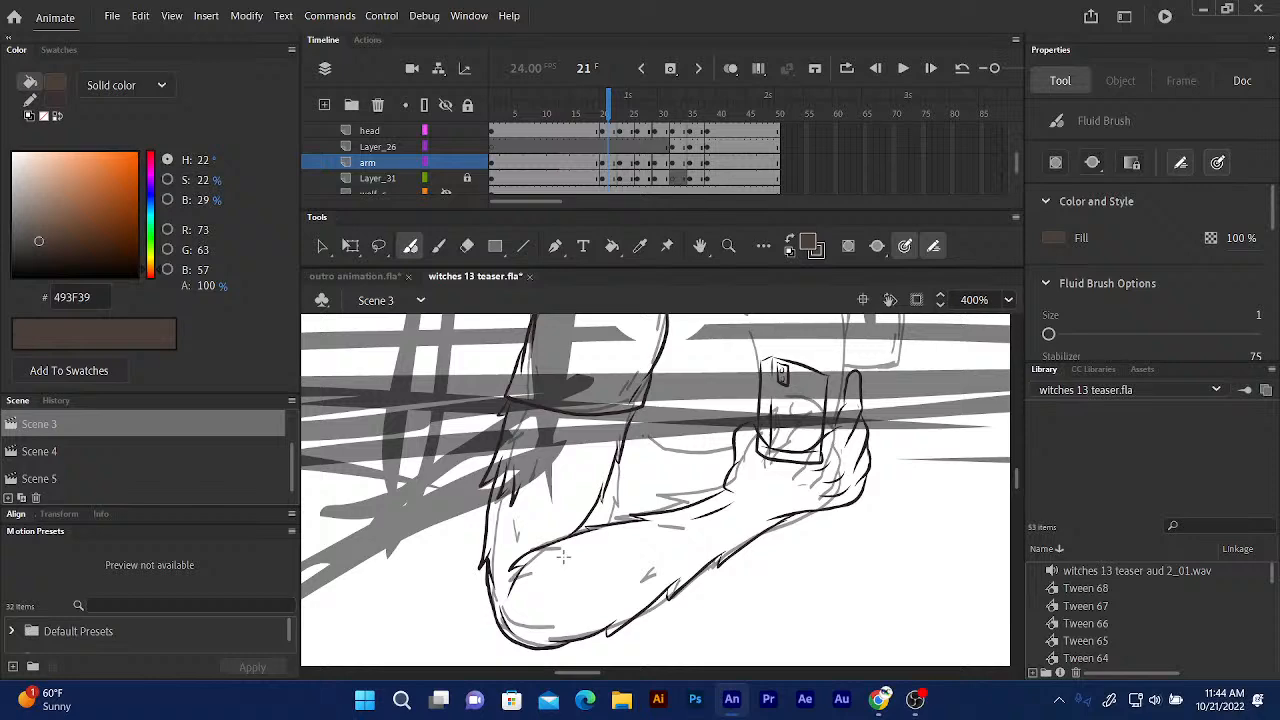
pyautogui.hotkey('ctrl', '=')
pyautogui.hotkey('ctrl', '=')
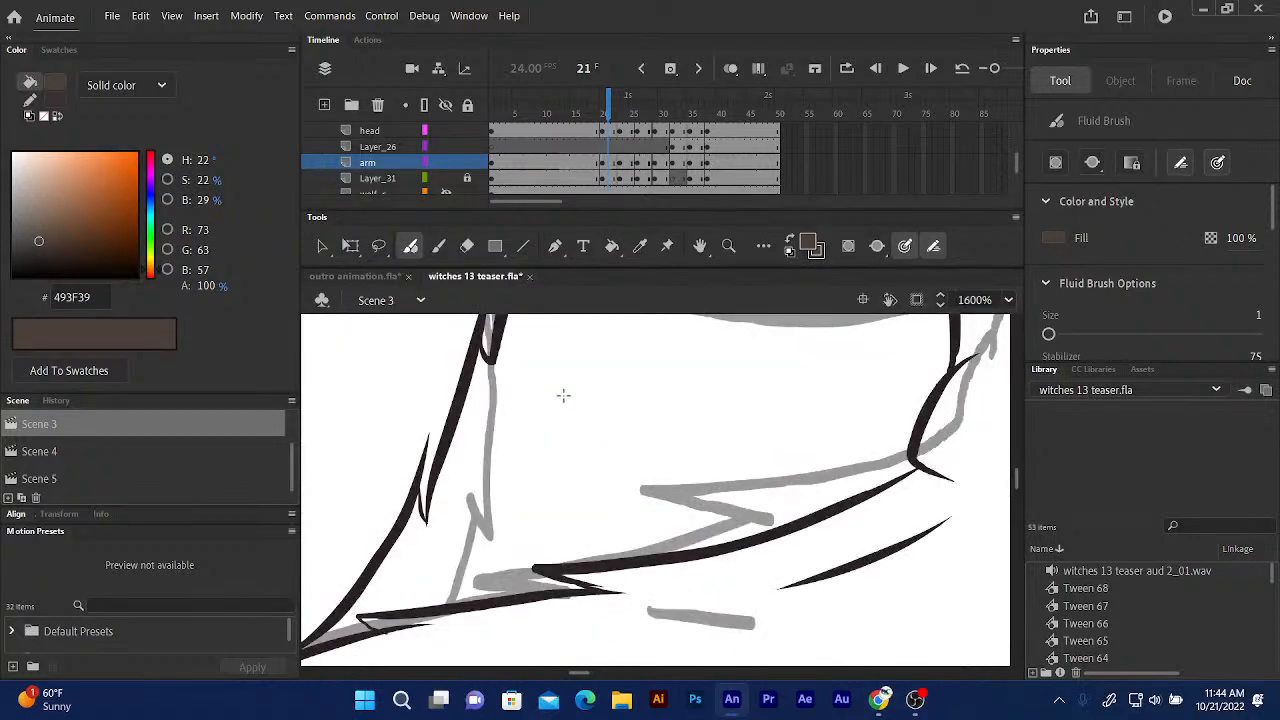
pyautogui.moveTo(559, 474); pyautogui.dragTo(534, 606)
pyautogui.moveTo(465, 370); pyautogui.dragTo(486, 506)
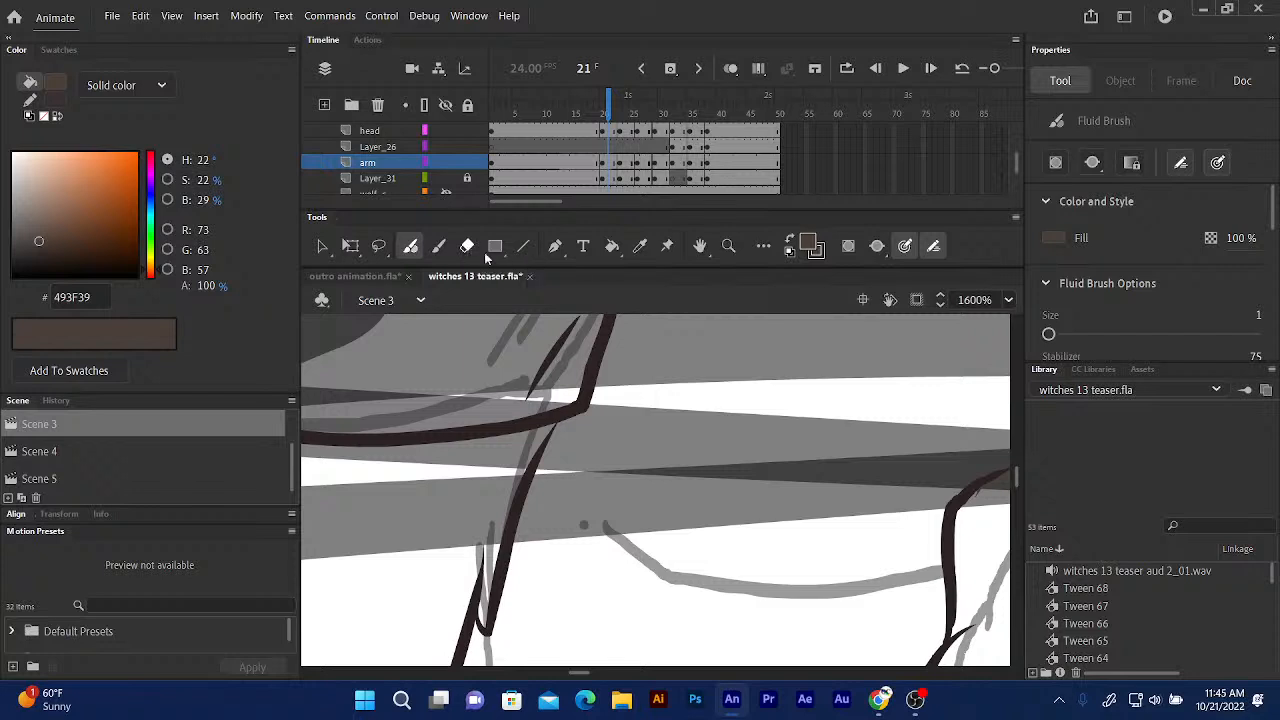
pyautogui.click(612, 246)
pyautogui.click(430, 493)
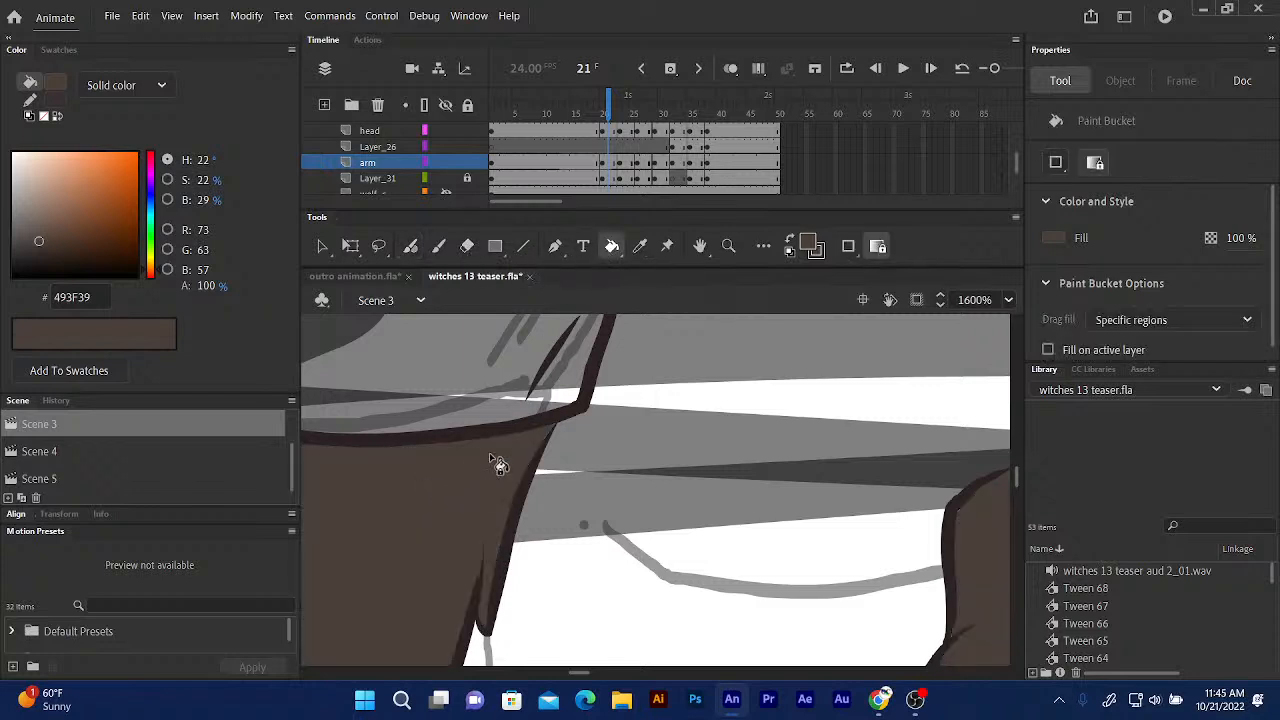
pyautogui.moveTo(532, 402); pyautogui.dragTo(517, 414)
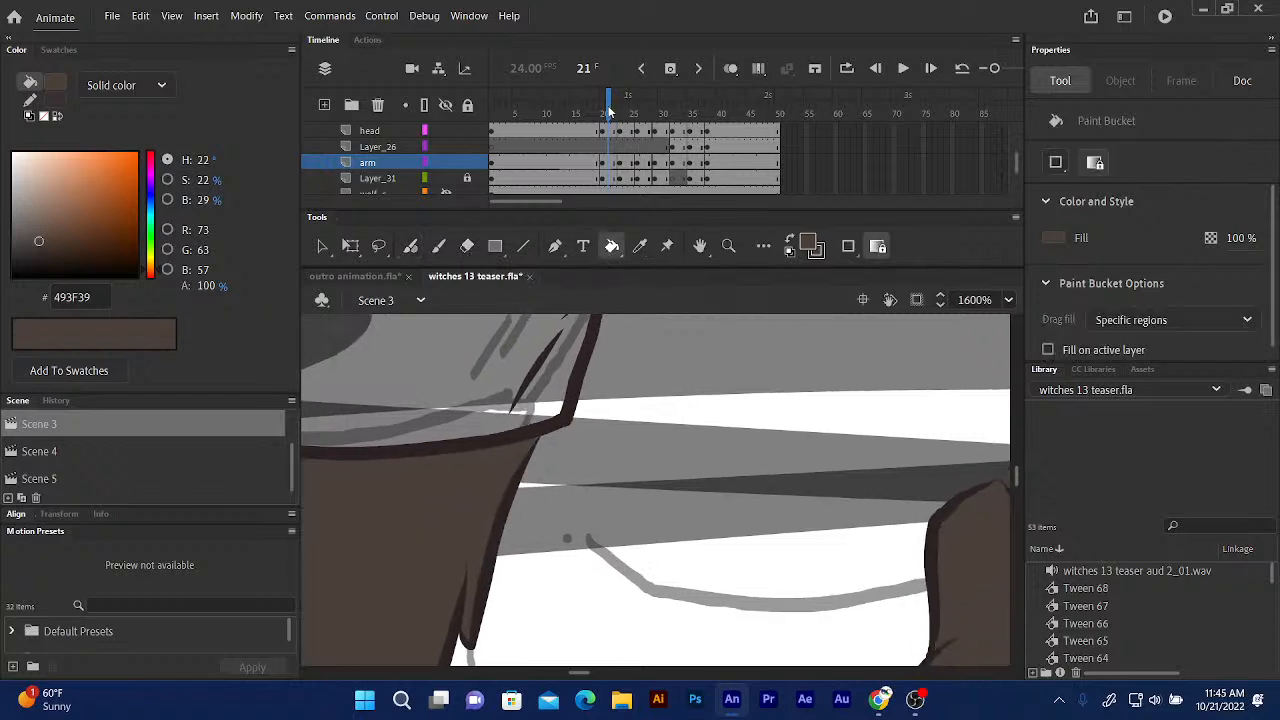
# Go to frame 24 and touch up the upper arm's outline just below the sleeve with the Fluid Brush in brown 493F39.
pyautogui.press('.')
pyautogui.press('.')
pyautogui.press('.')
pyautogui.moveTo(497, 466); pyautogui.dragTo(640, 434)
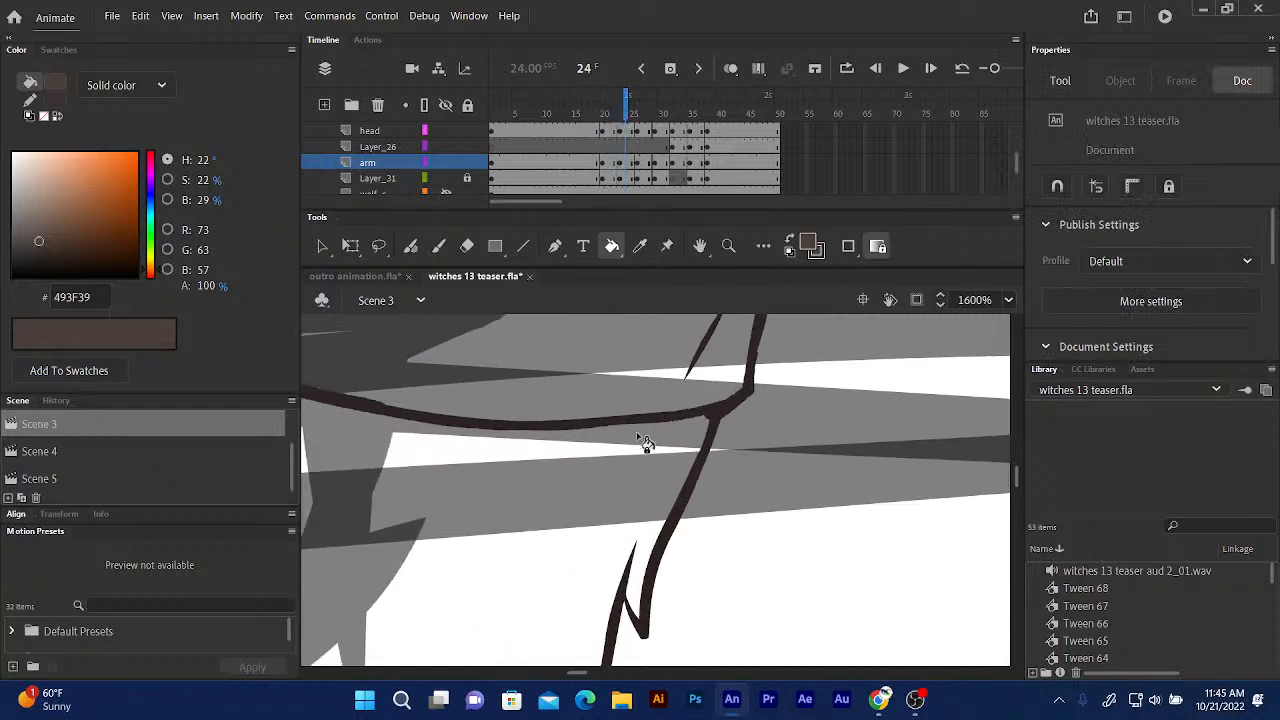
pyautogui.moveTo(460, 432); pyautogui.dragTo(599, 412)
pyautogui.moveTo(490, 414); pyautogui.dragTo(648, 385)
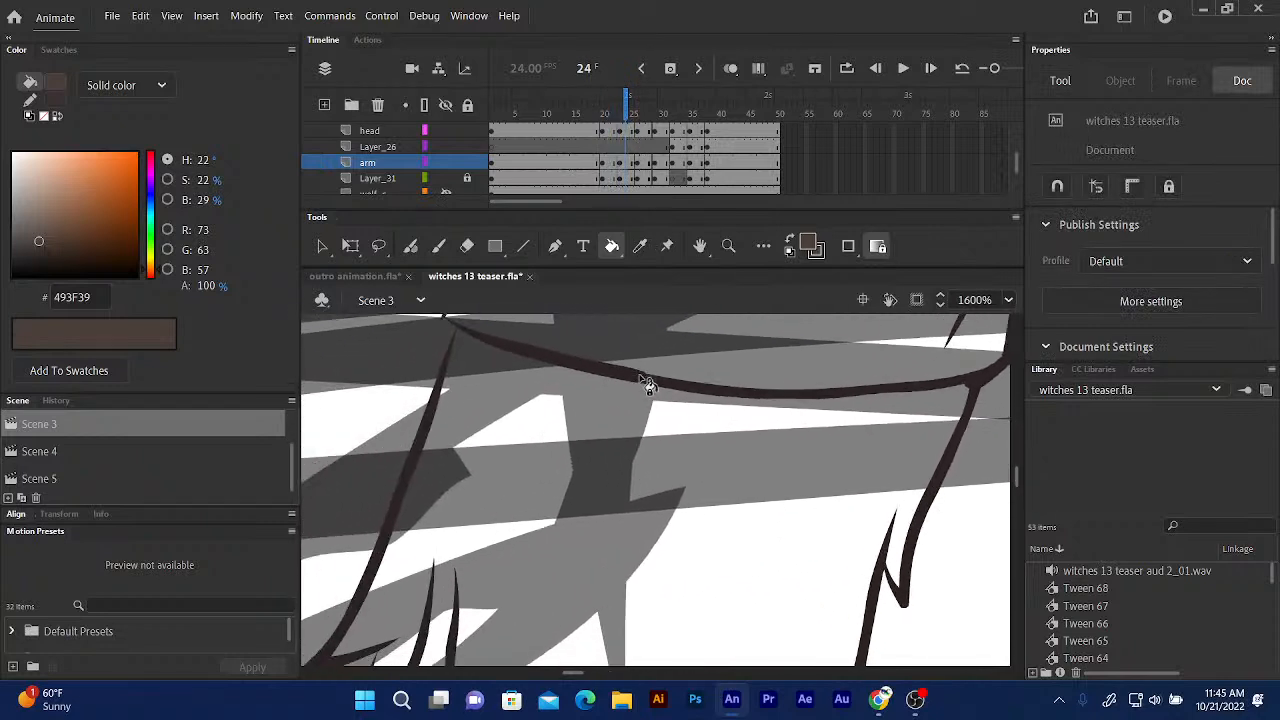
pyautogui.click(412, 247)
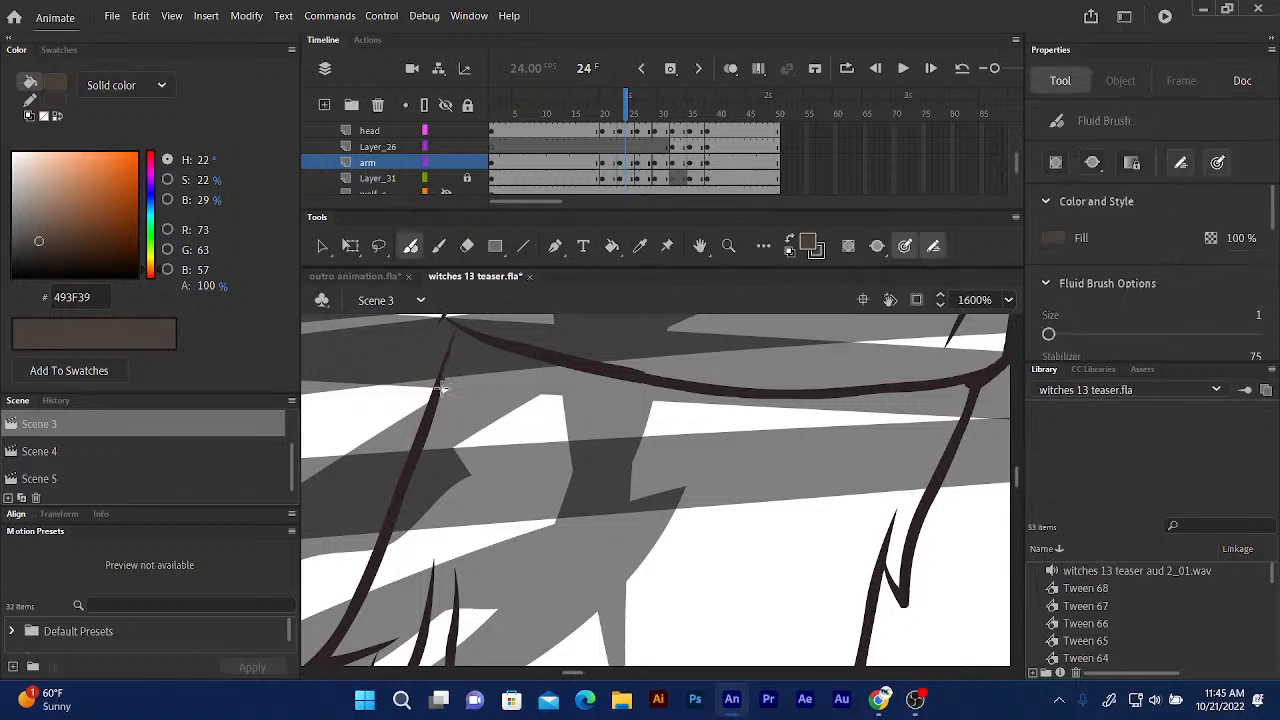
# Check the arm outline on frame 24 for gaps and close the fingertip outlines with the Fluid Brush in brown 493F39.
pyautogui.scroll(-6, 492, 401)
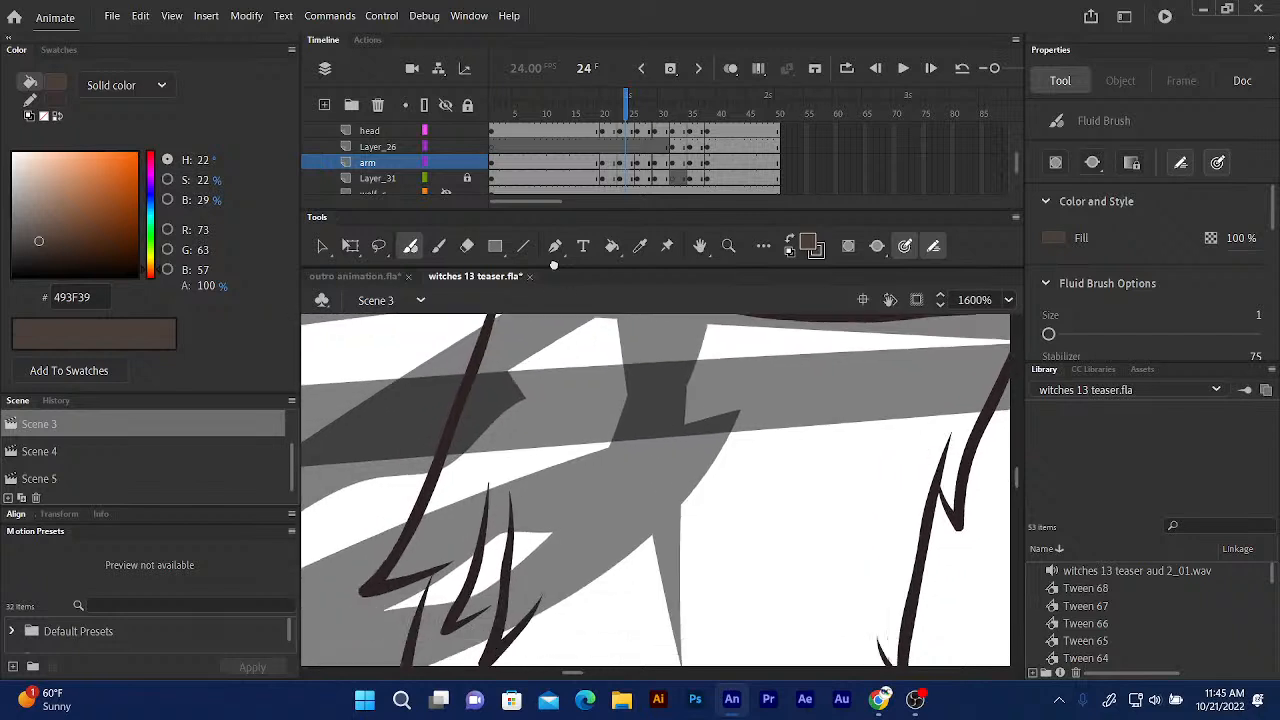
pyautogui.moveTo(519, 404); pyautogui.dragTo(468, 238)
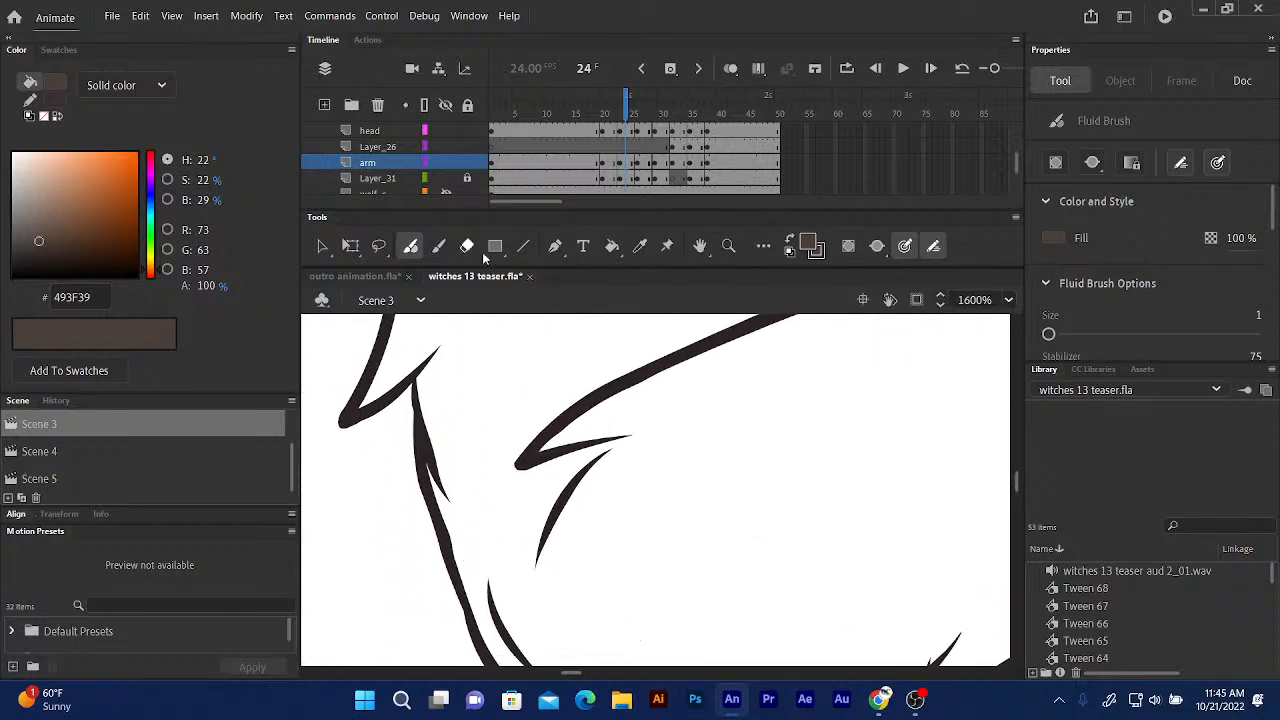
pyautogui.moveTo(543, 417)
pyautogui.mouseDown()
pyautogui.moveTo(420, 448)
pyautogui.moveTo(521, 424)
pyautogui.moveTo(420, 514)
pyautogui.mouseUp()
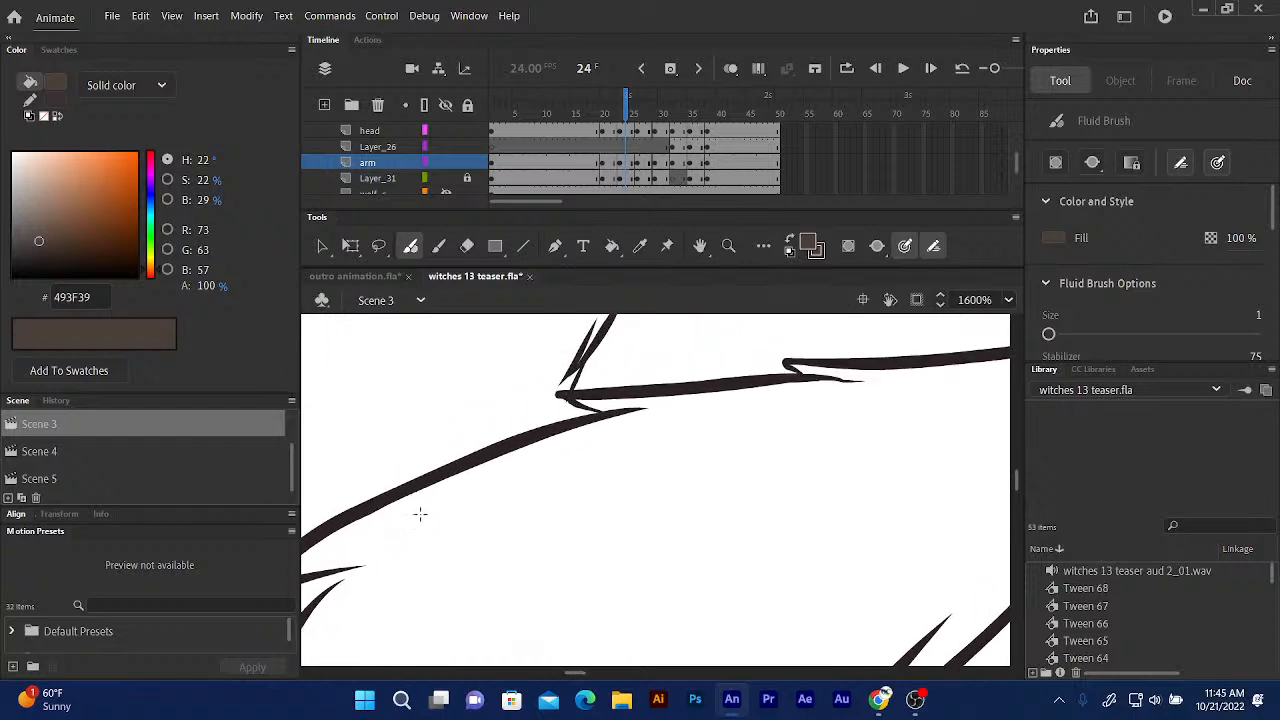
pyautogui.hotkey('ctrl', '-')
pyautogui.hotkey('ctrl', '-')
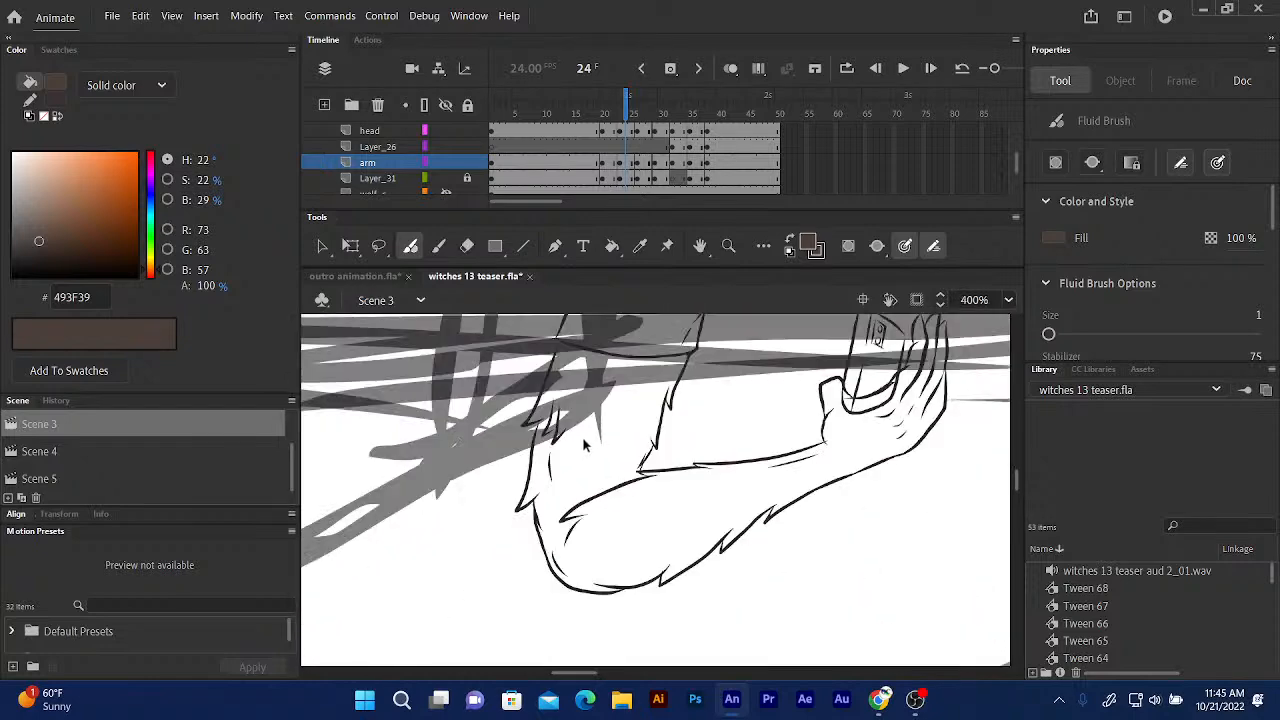
pyautogui.moveTo(577, 451); pyautogui.dragTo(421, 509)
pyautogui.hotkey('ctrl', '=')
pyautogui.moveTo(541, 488); pyautogui.dragTo(384, 563)
pyautogui.hotkey('ctrl', '=')
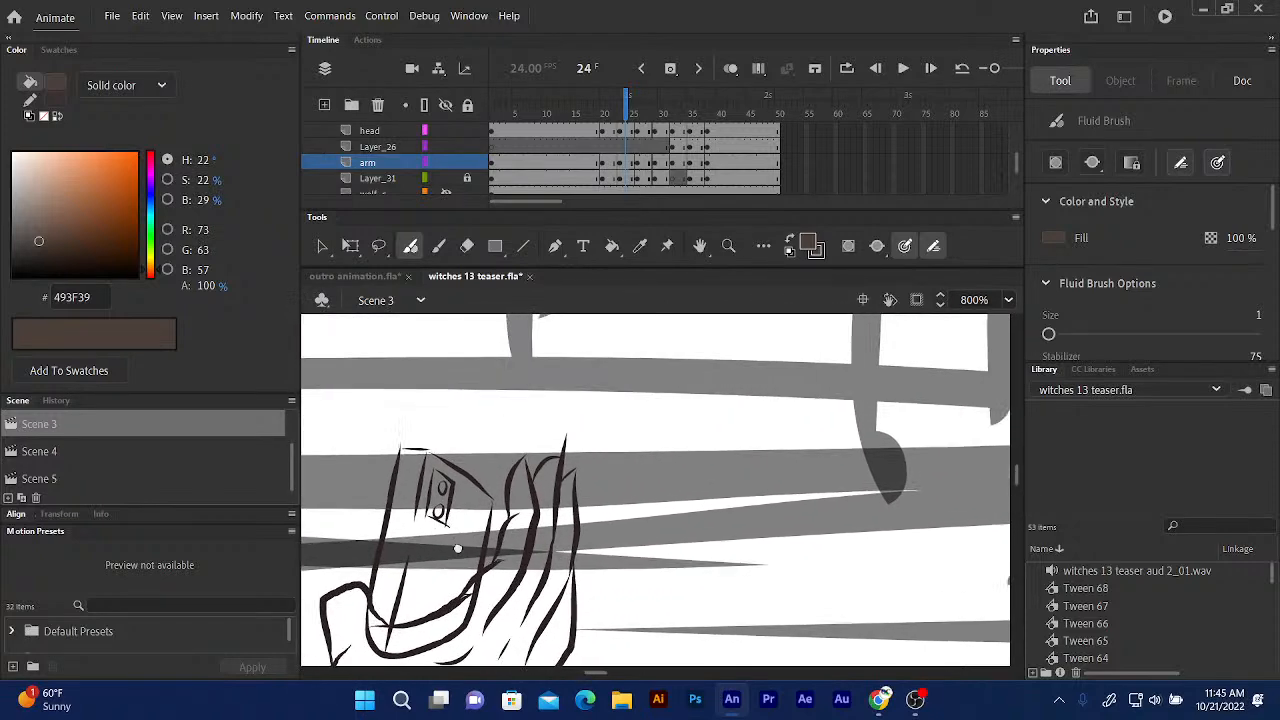
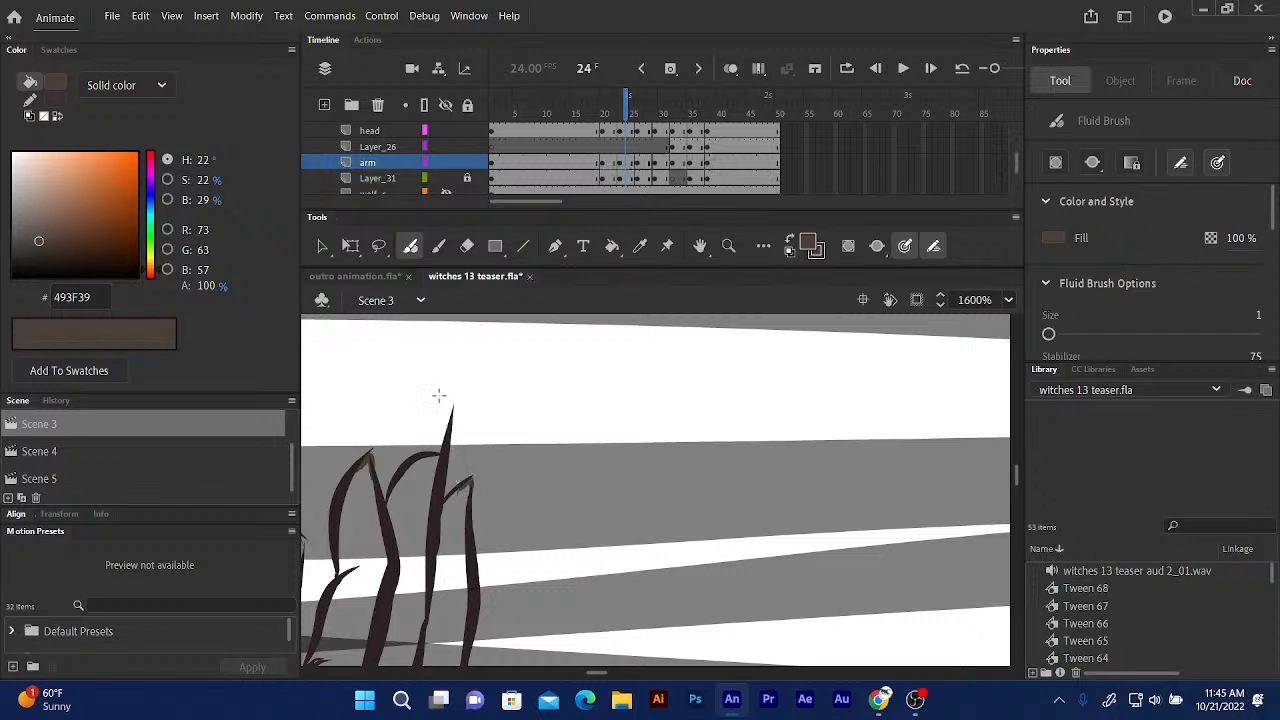
# Erase the overshooting tip of the finger line on frame 24 and fill the arm and hand with brown 493F39.
pyautogui.click(466, 246)
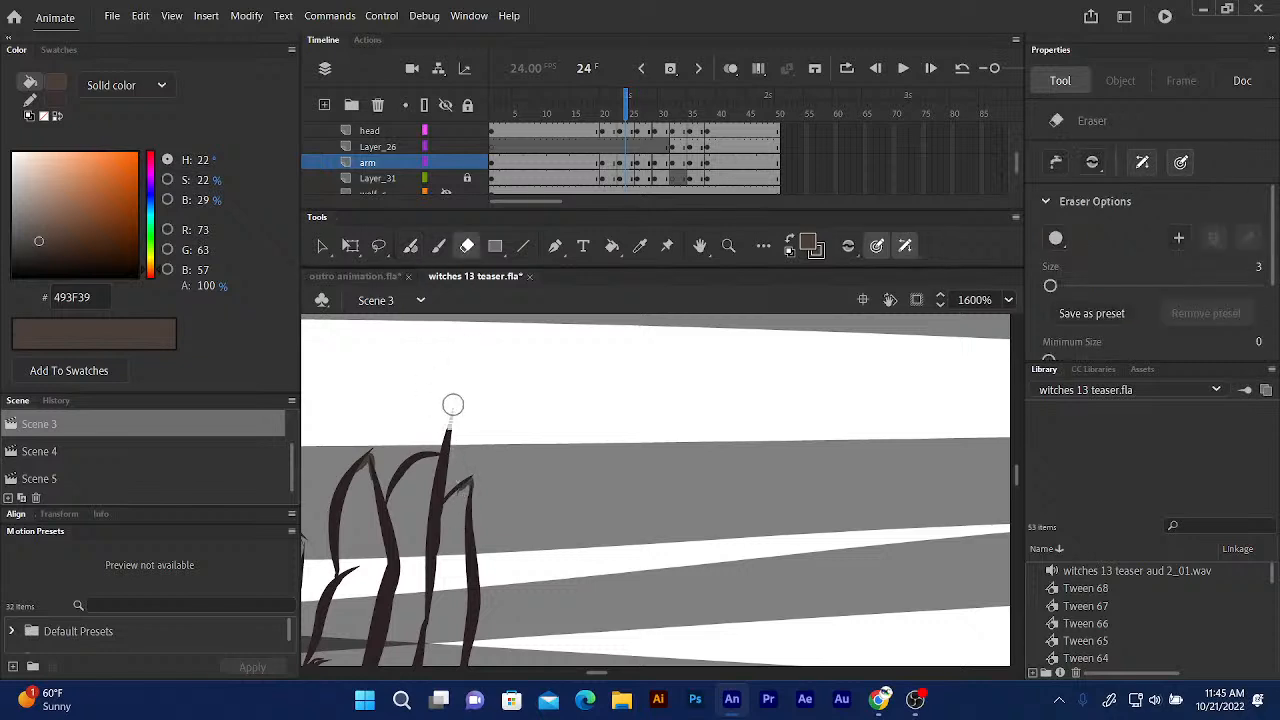
pyautogui.moveTo(453, 405); pyautogui.dragTo(453, 405)
pyautogui.click(612, 246)
pyautogui.click(430, 545)
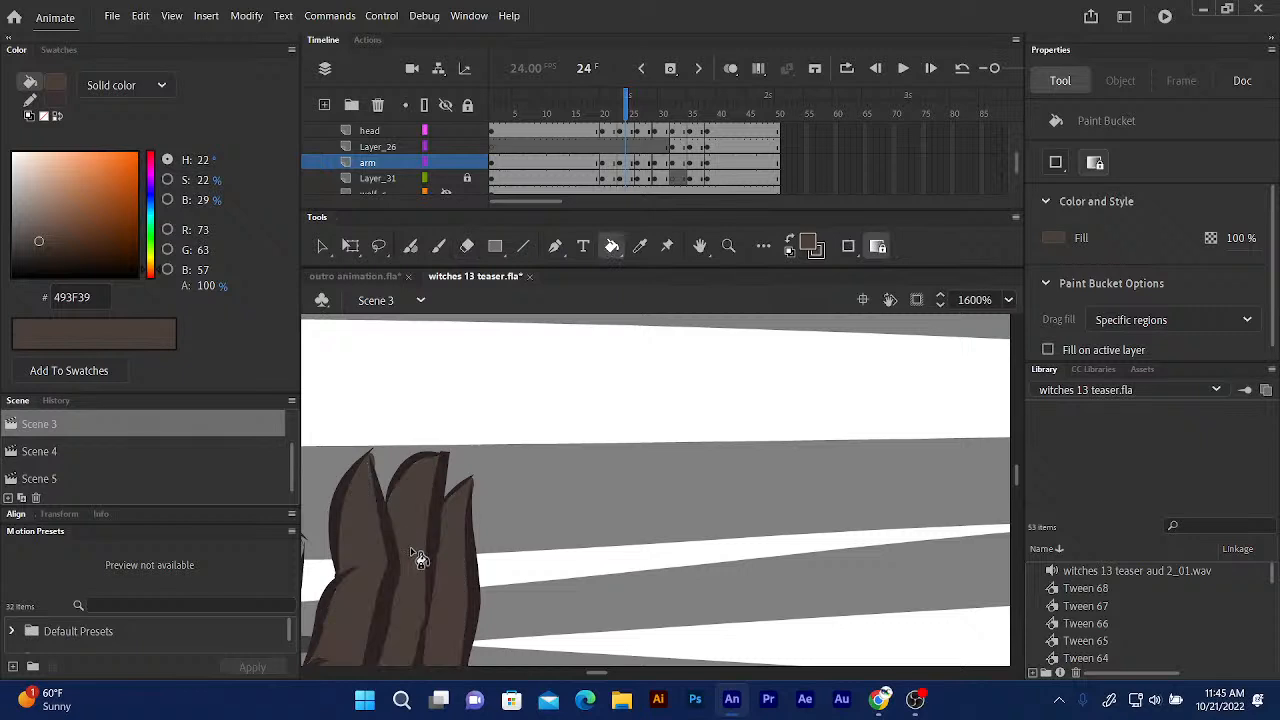
pyautogui.scroll(-4, 399, 469)
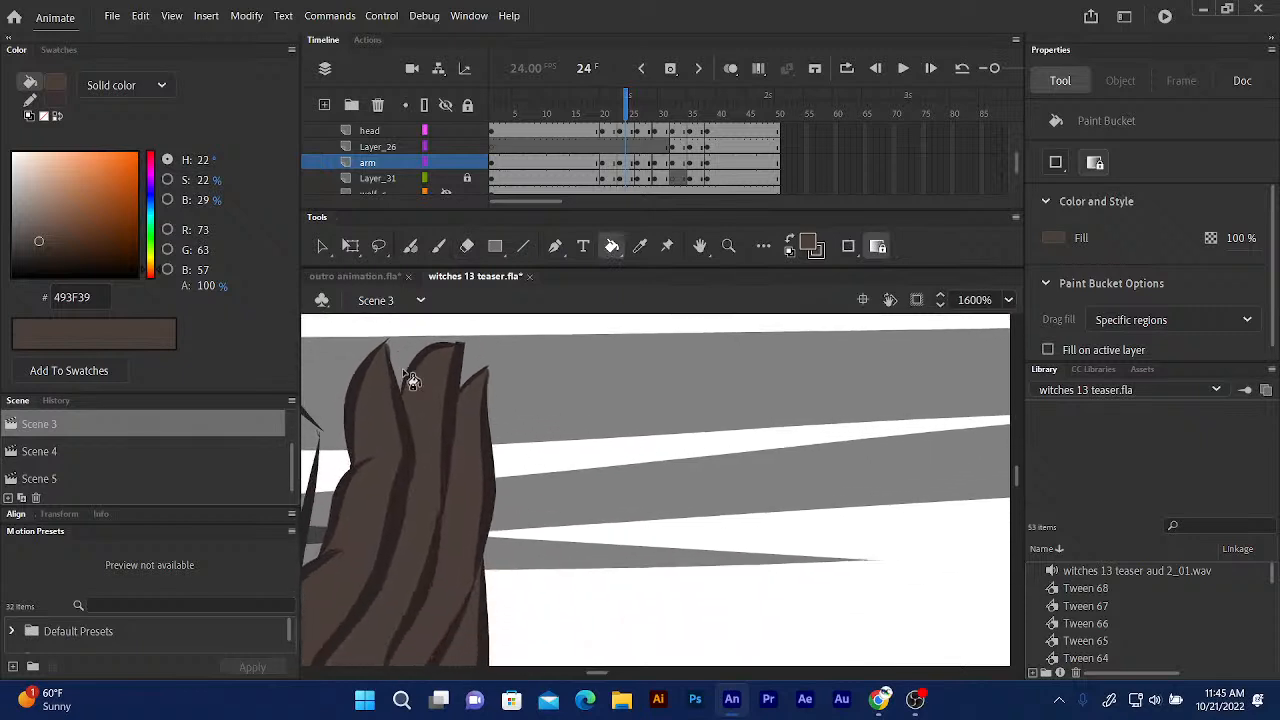
pyautogui.moveTo(406, 444); pyautogui.dragTo(420, 424)
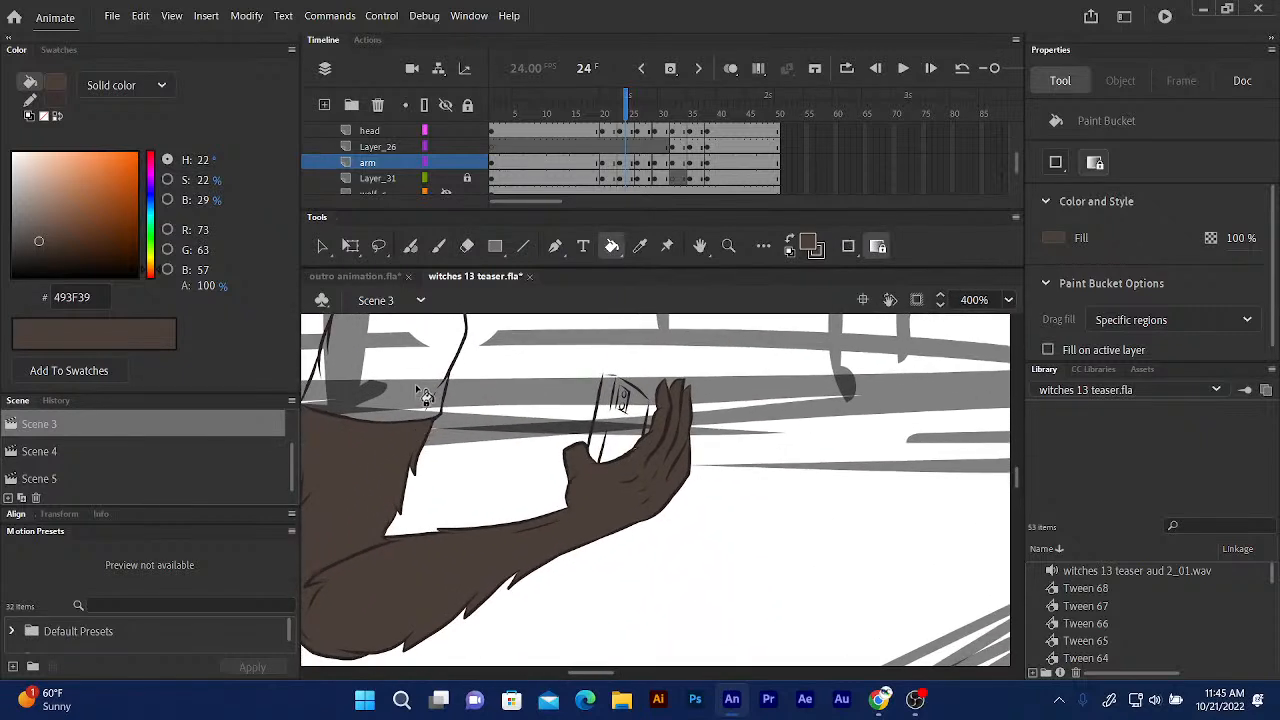
# Go to frame 31 and close the gap between the upper arm outline and the sleeve with the Fluid Brush in brown 493F39.
pyautogui.click(642, 112)
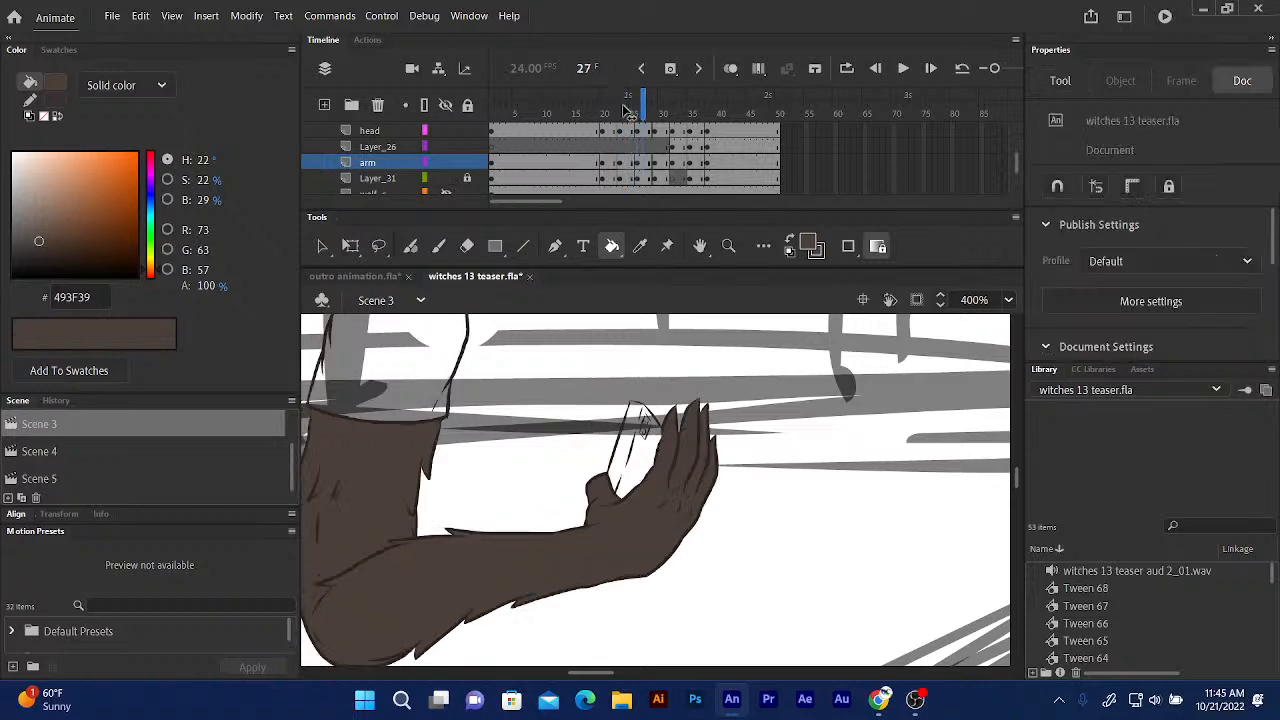
pyautogui.press('.')
pyautogui.press('.')
pyautogui.press('.')
pyautogui.press('.')
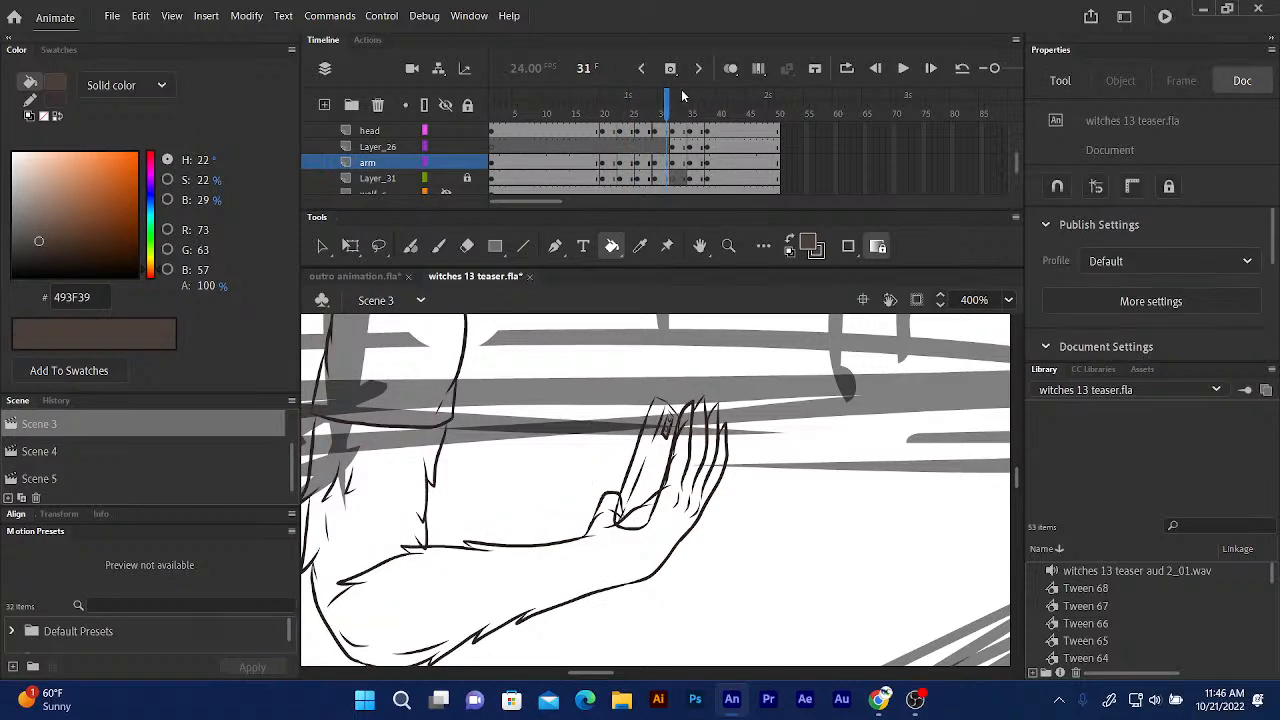
pyautogui.moveTo(604, 373); pyautogui.dragTo(709, 304)
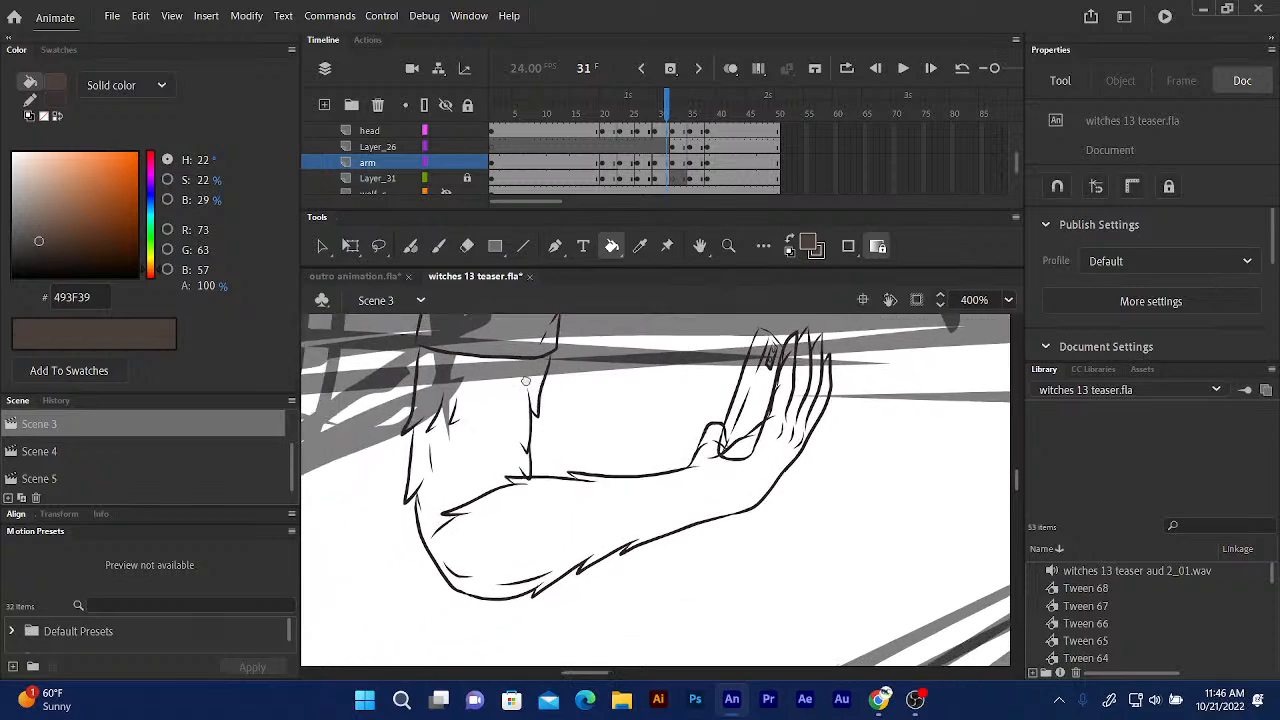
pyautogui.moveTo(525, 380); pyautogui.dragTo(660, 415)
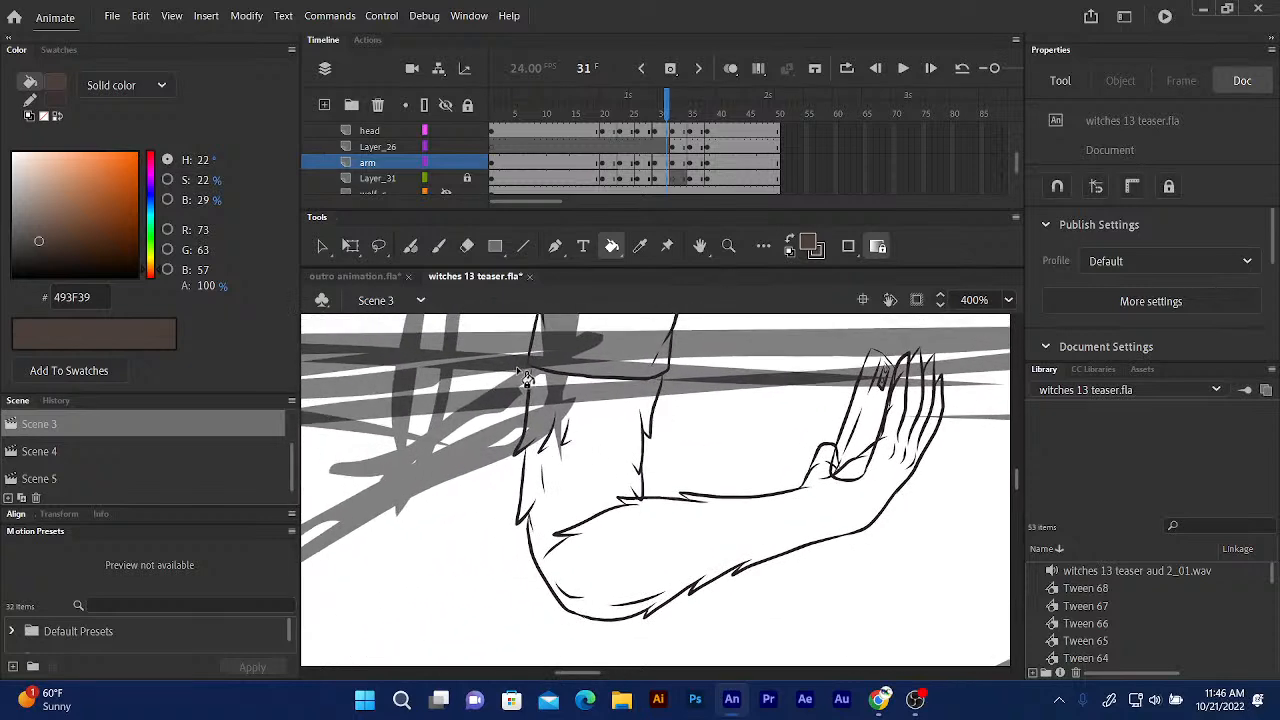
pyautogui.hotkey('ctrl', '=')
pyautogui.moveTo(422, 377); pyautogui.dragTo(483, 567)
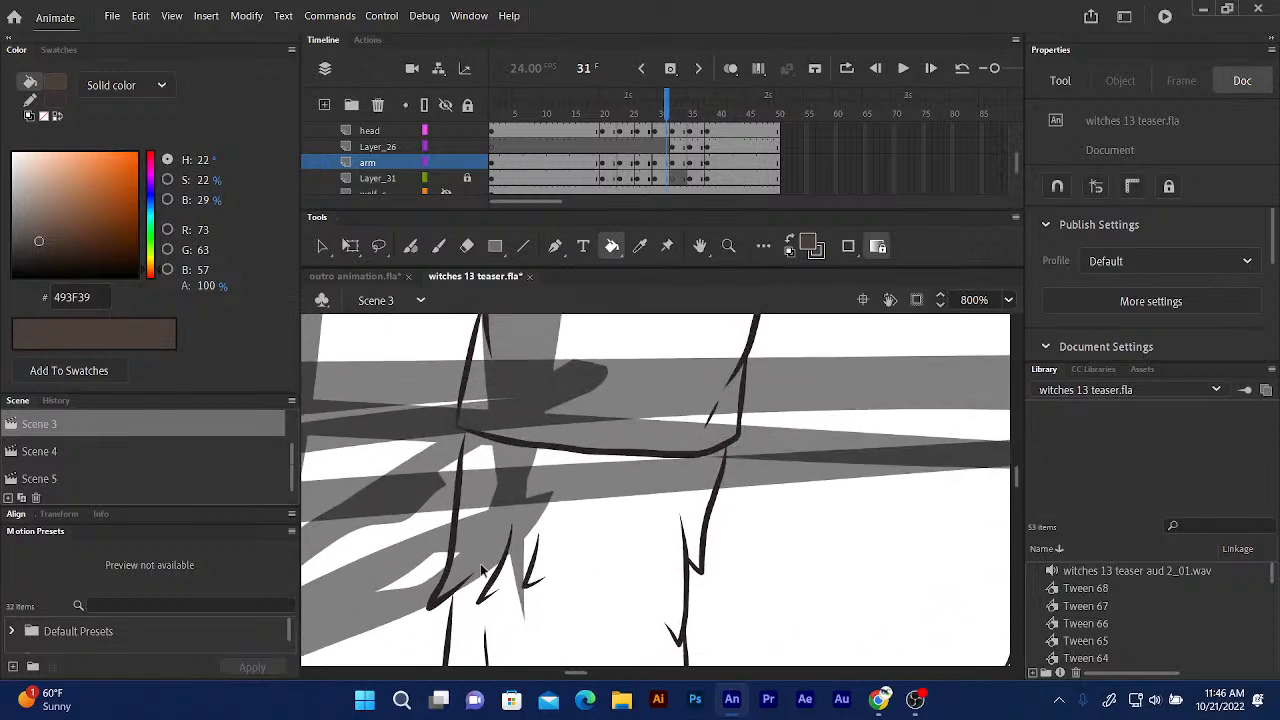
pyautogui.hotkey('ctrl', '=')
pyautogui.moveTo(418, 445)
pyautogui.mouseDown()
pyautogui.moveTo(438, 437)
pyautogui.moveTo(542, 488)
pyautogui.mouseUp()
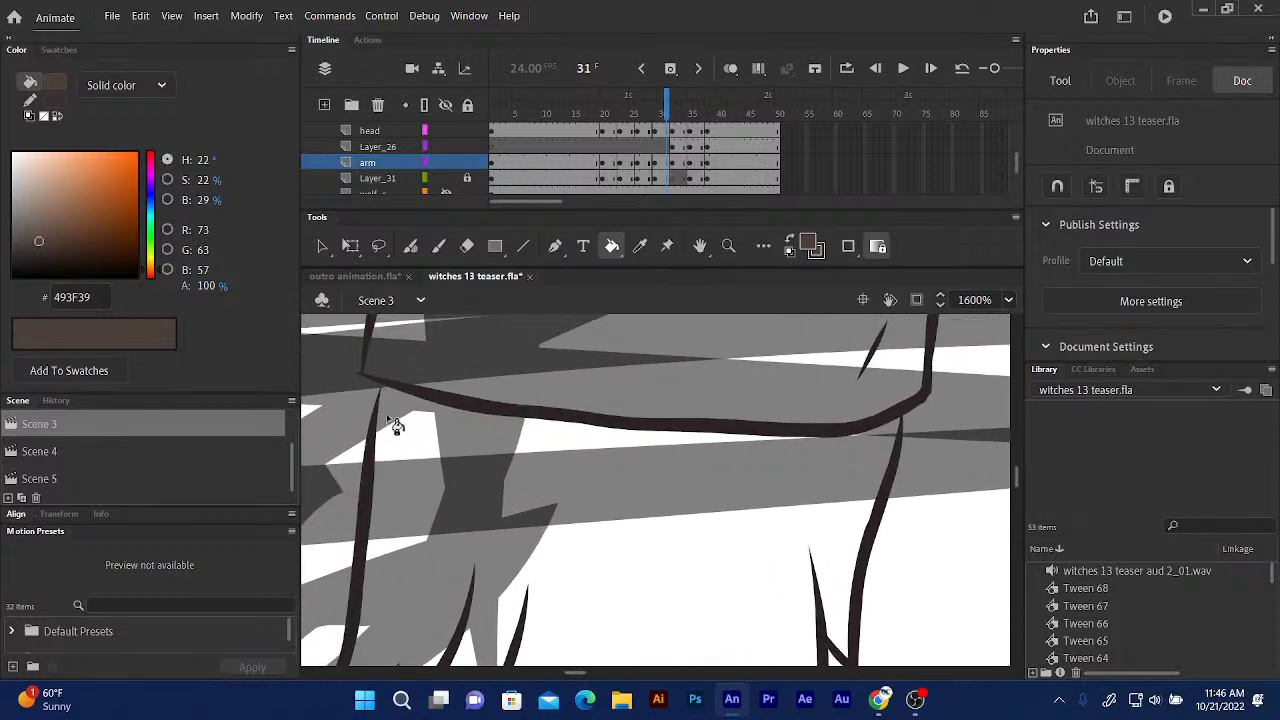
pyautogui.moveTo(394, 420); pyautogui.dragTo(416, 443)
pyautogui.click(410, 246)
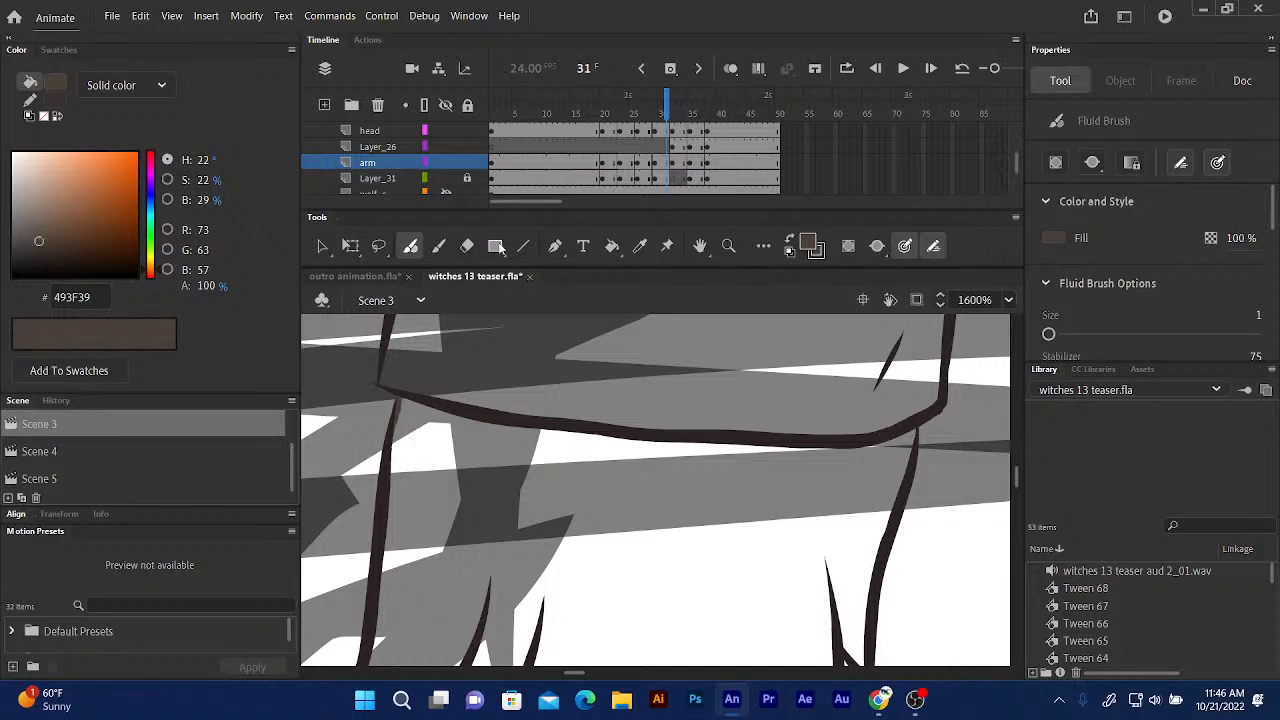
# Close the gap below the fur tuft on the upper arm's outer edge on frame 31 with a short Fluid Brush stroke.
pyautogui.click(612, 246)
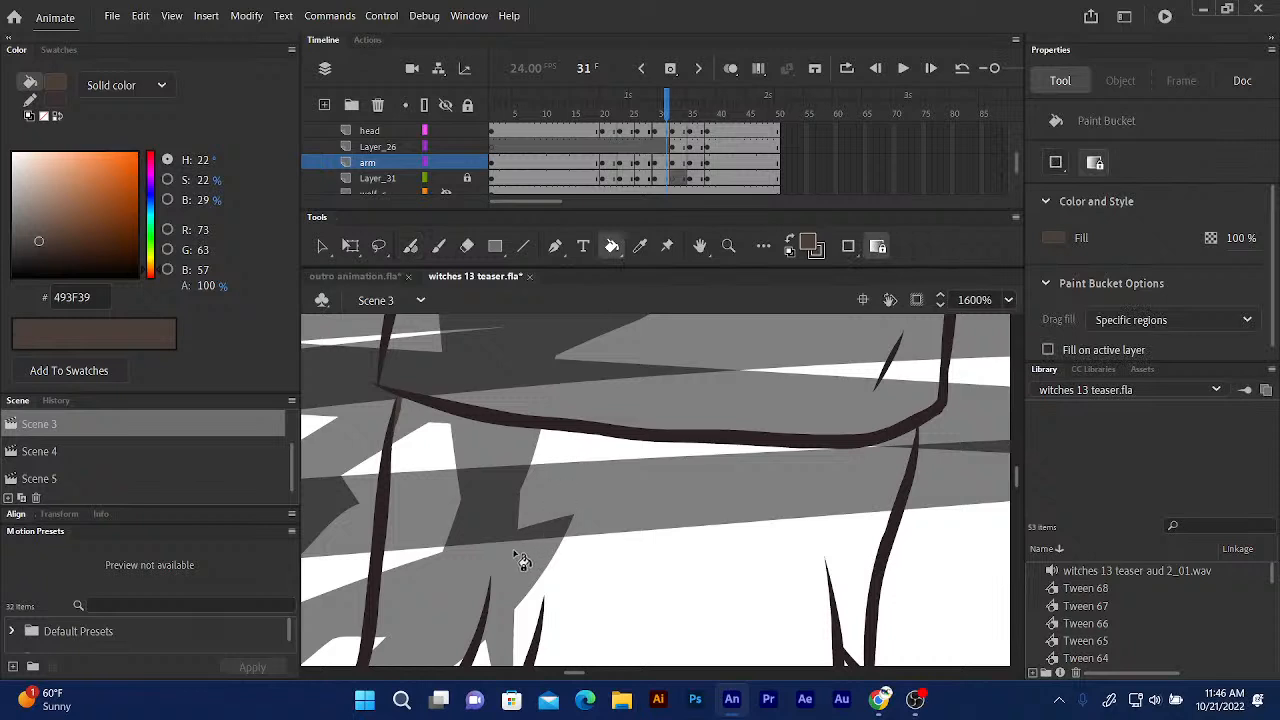
pyautogui.scroll(-5, 541, 521)
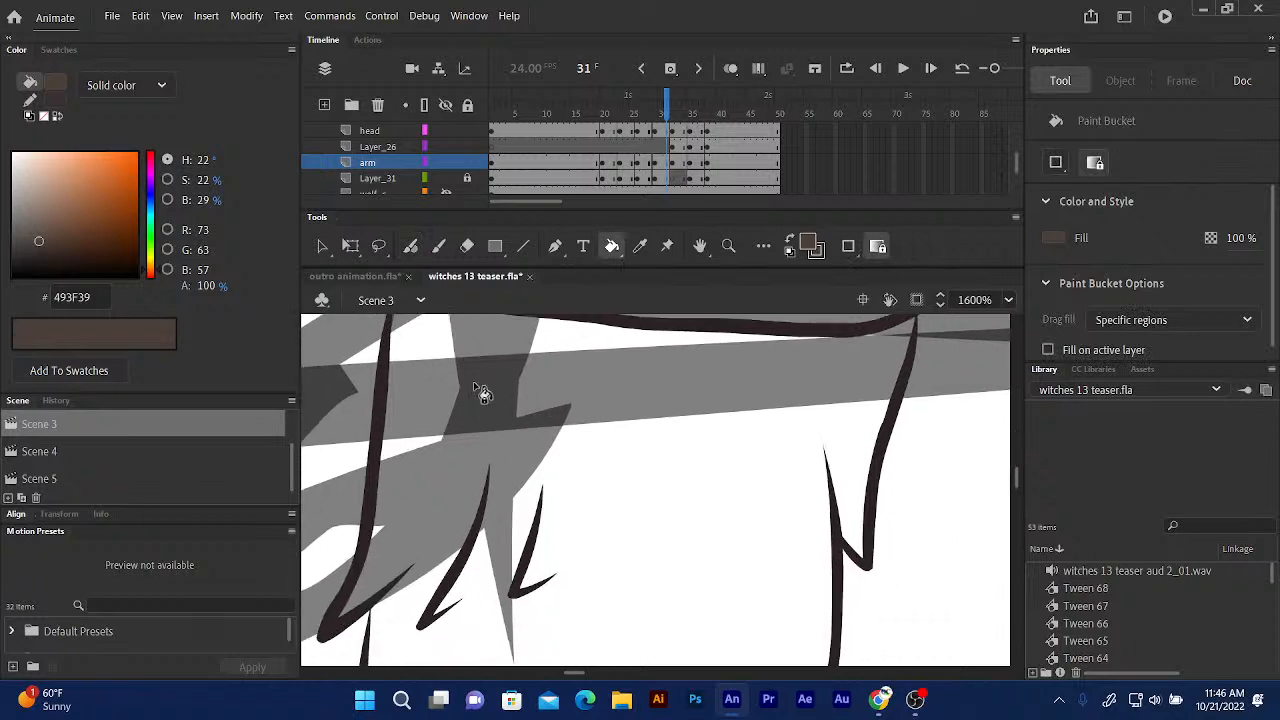
pyautogui.scroll(-5, 430, 528)
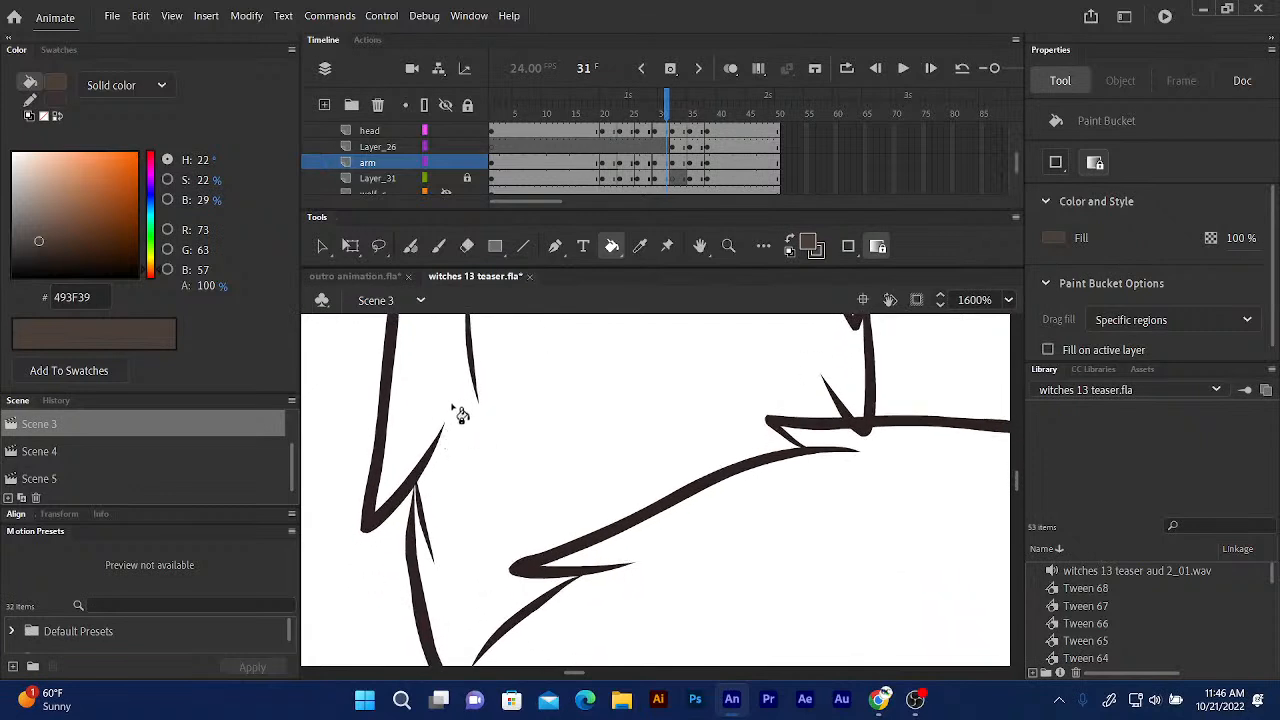
pyautogui.click(411, 247)
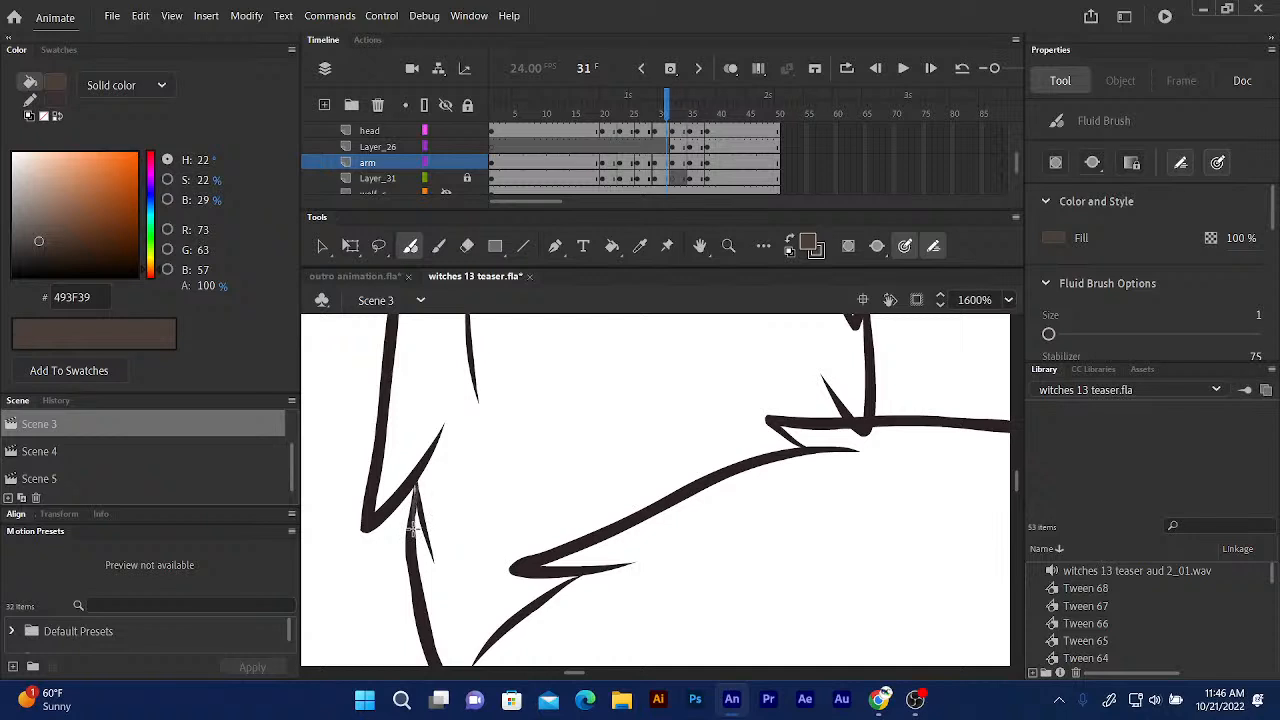
pyautogui.moveTo(415, 528); pyautogui.dragTo(418, 454)
# Examine the elbow, forearm, thumb and finger outlines on frame 31 for gaps.
pyautogui.click(612, 246)
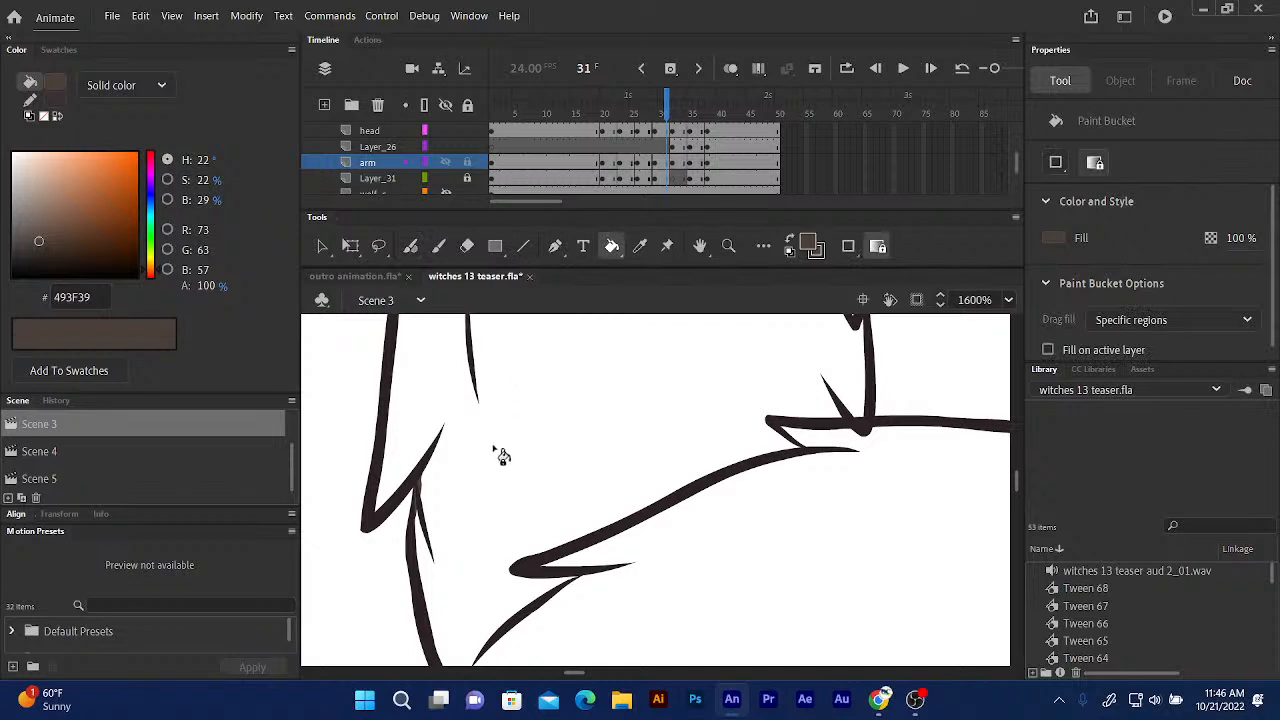
pyautogui.moveTo(485, 512); pyautogui.dragTo(404, 328)
pyautogui.moveTo(495, 468); pyautogui.dragTo(426, 322)
pyautogui.moveTo(483, 421); pyautogui.dragTo(380, 532)
pyautogui.moveTo(410, 424); pyautogui.dragTo(492, 534)
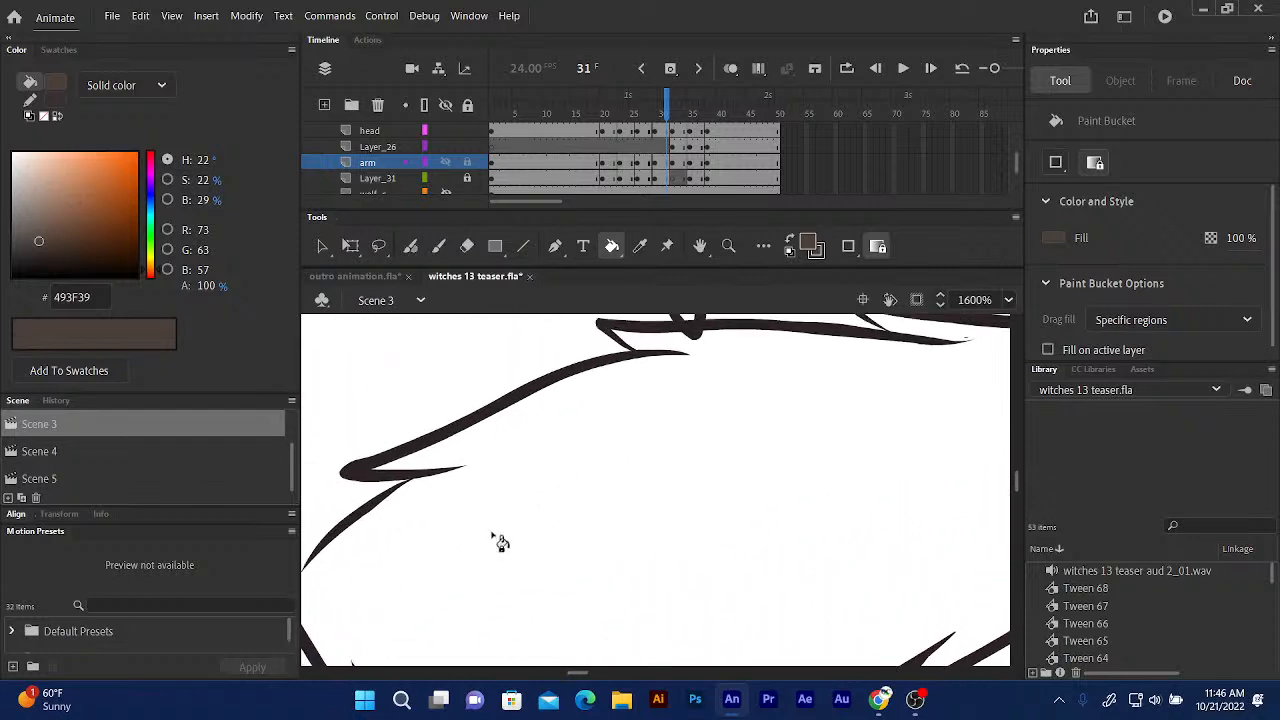
pyautogui.moveTo(429, 466)
pyautogui.mouseDown()
pyautogui.moveTo(457, 529)
pyautogui.moveTo(338, 546)
pyautogui.mouseUp()
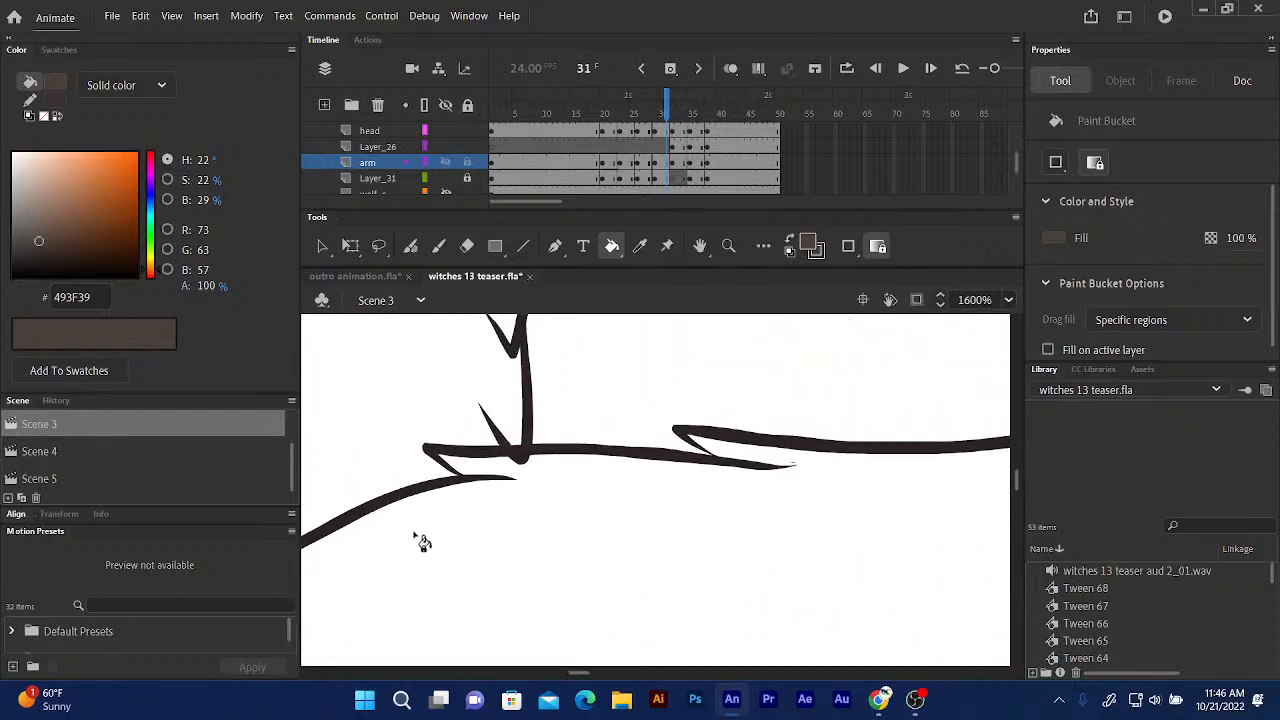
pyautogui.moveTo(729, 523); pyautogui.dragTo(517, 457)
pyautogui.moveTo(669, 423)
pyautogui.mouseDown()
pyautogui.moveTo(659, 329)
pyautogui.moveTo(537, 511)
pyautogui.moveTo(545, 519)
pyautogui.mouseUp()
pyautogui.moveTo(640, 470); pyautogui.dragTo(492, 572)
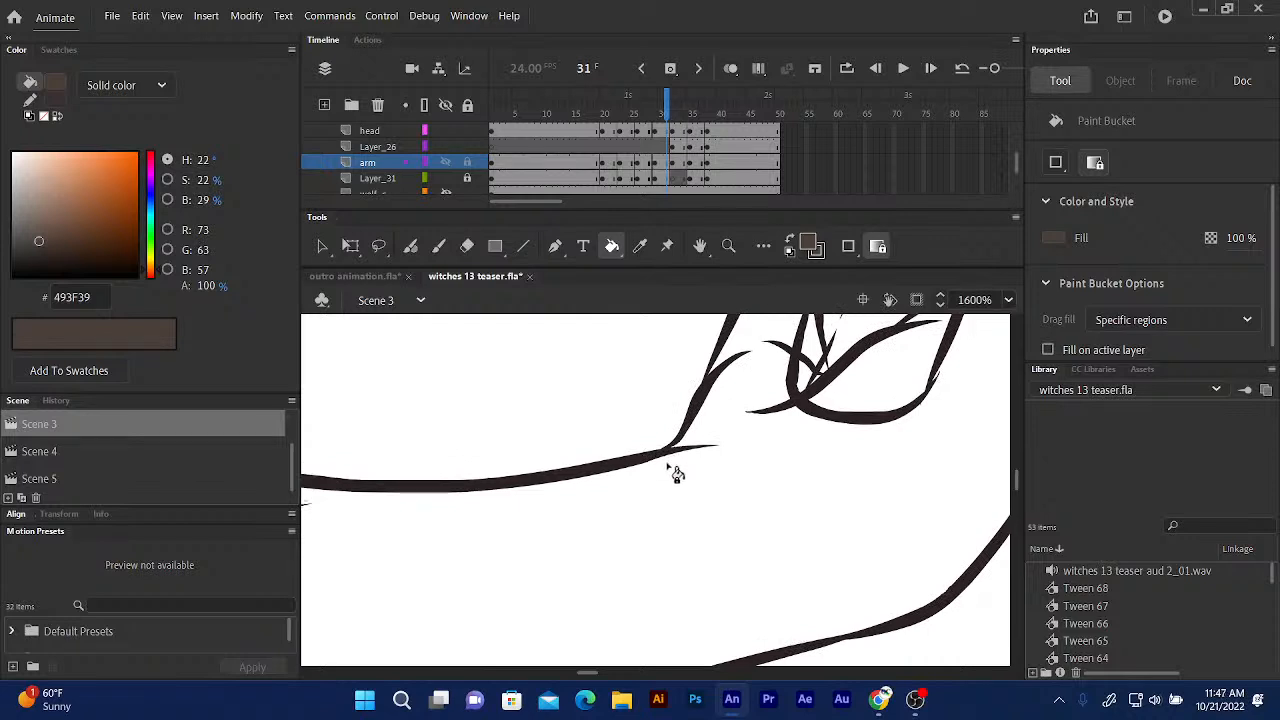
pyautogui.moveTo(677, 463); pyautogui.dragTo(629, 557)
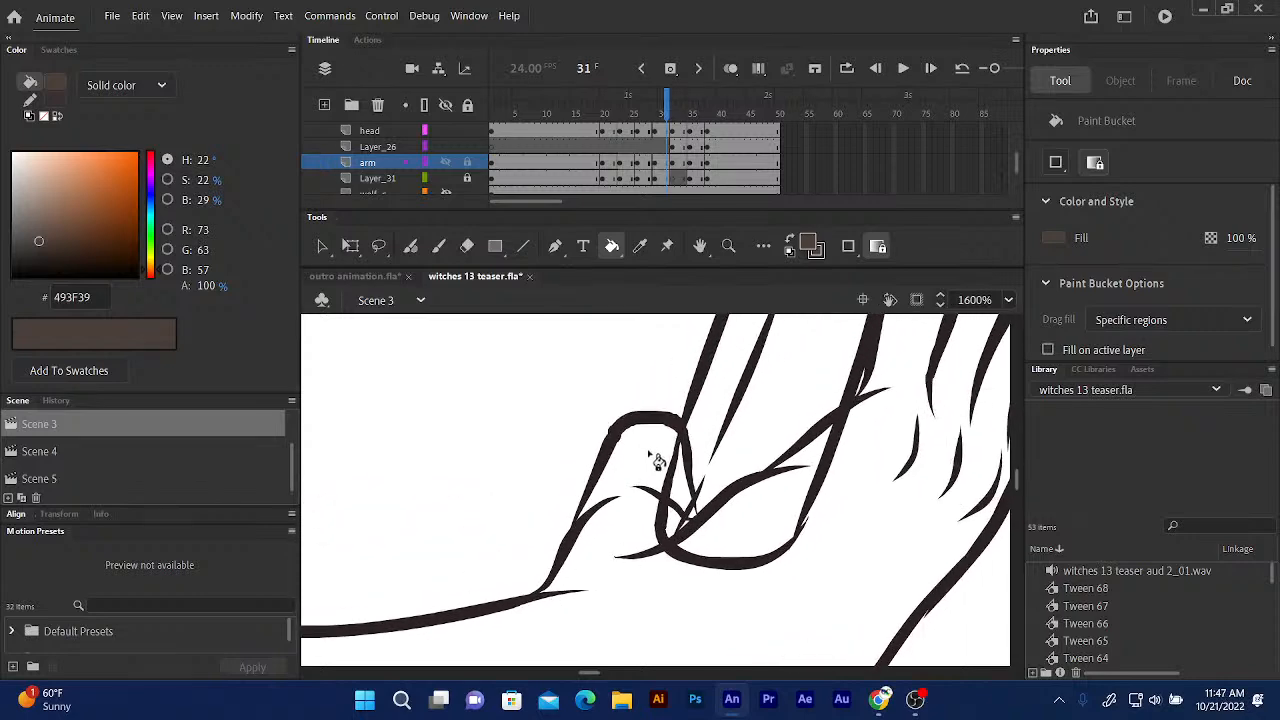
pyautogui.moveTo(666, 474); pyautogui.dragTo(610, 513)
pyautogui.scroll(3, 610, 513)
pyautogui.hscroll(3, 610, 513)
pyautogui.scroll(4, 680, 480)
pyautogui.hscroll(3, 680, 480)
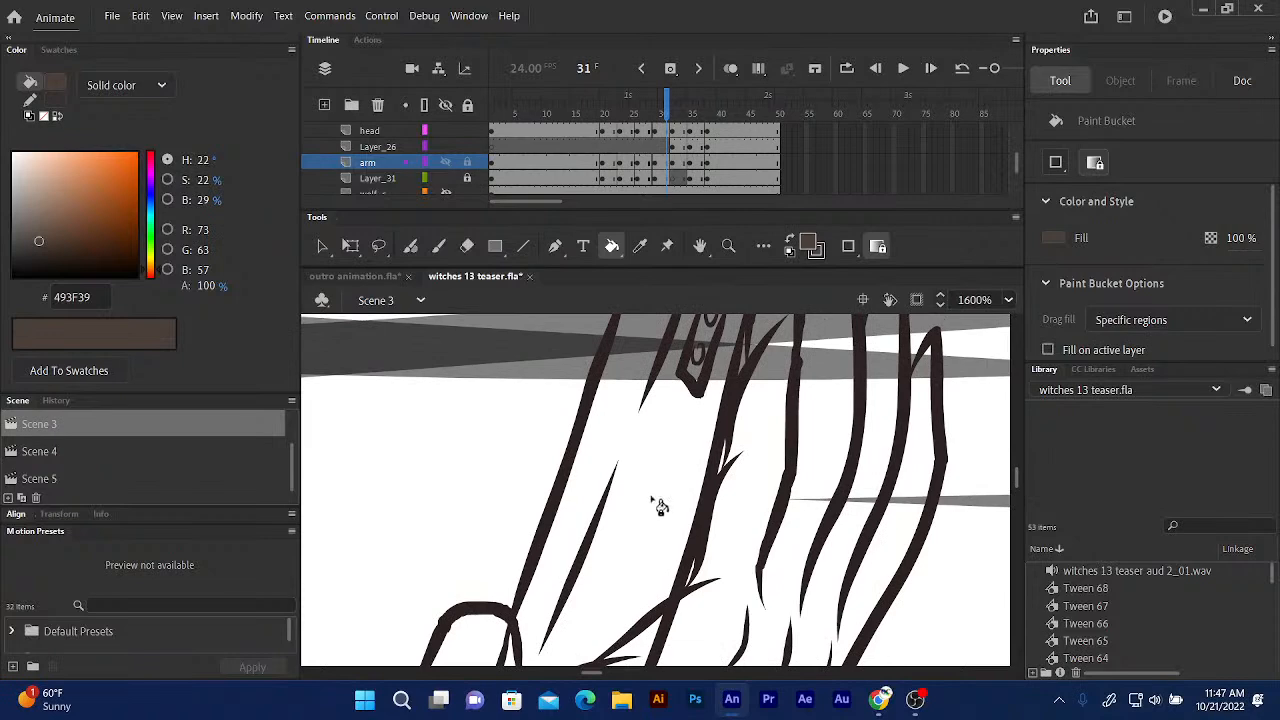
pyautogui.moveTo(680, 449)
pyautogui.mouseDown()
pyautogui.moveTo(611, 529)
pyautogui.moveTo(588, 600)
pyautogui.mouseUp()
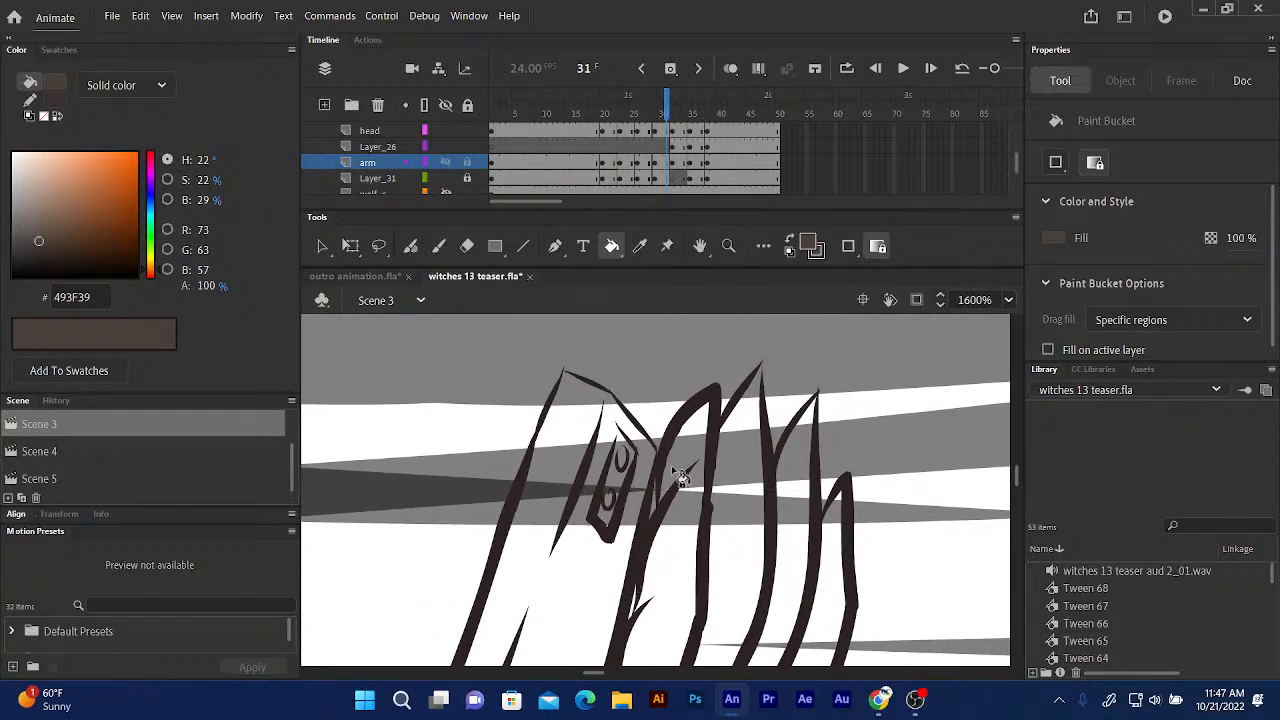
# Touch up the tallest fingertip's outline on frame 31 with the Fluid Brush in brown 493F39 and erase the overshoot around it.
pyautogui.click(410, 246)
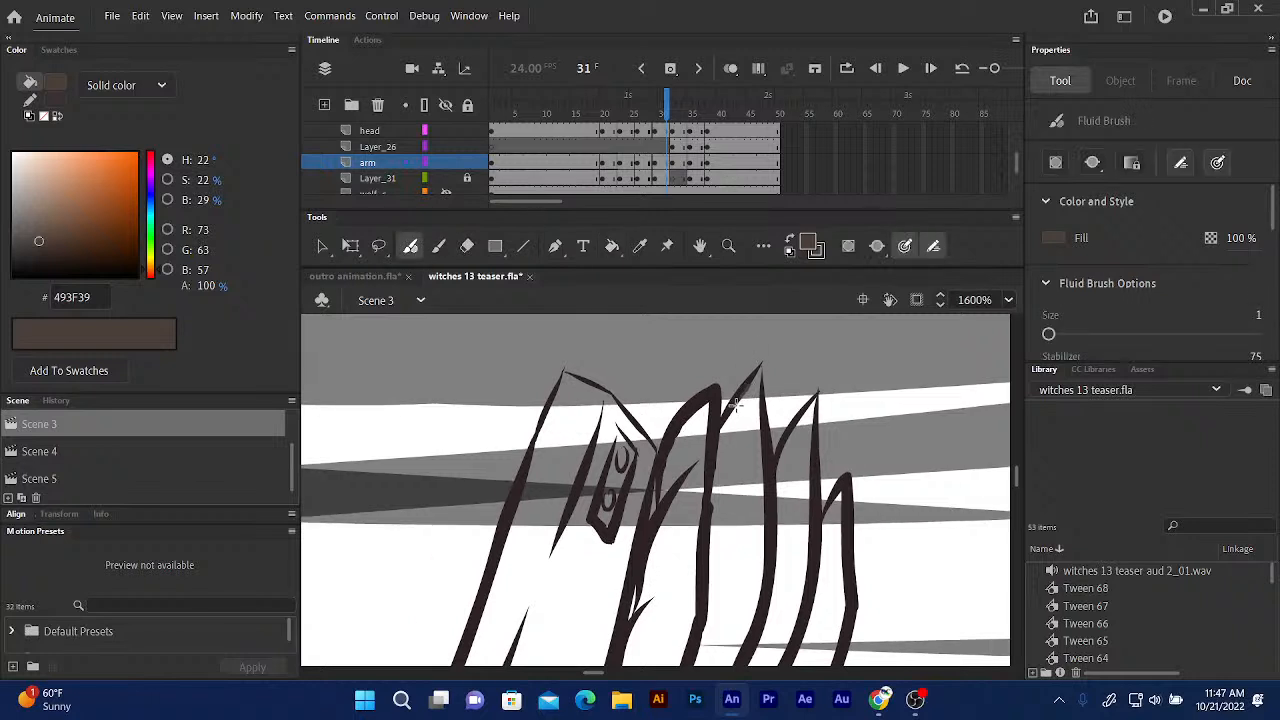
pyautogui.moveTo(736, 405); pyautogui.dragTo(738, 408)
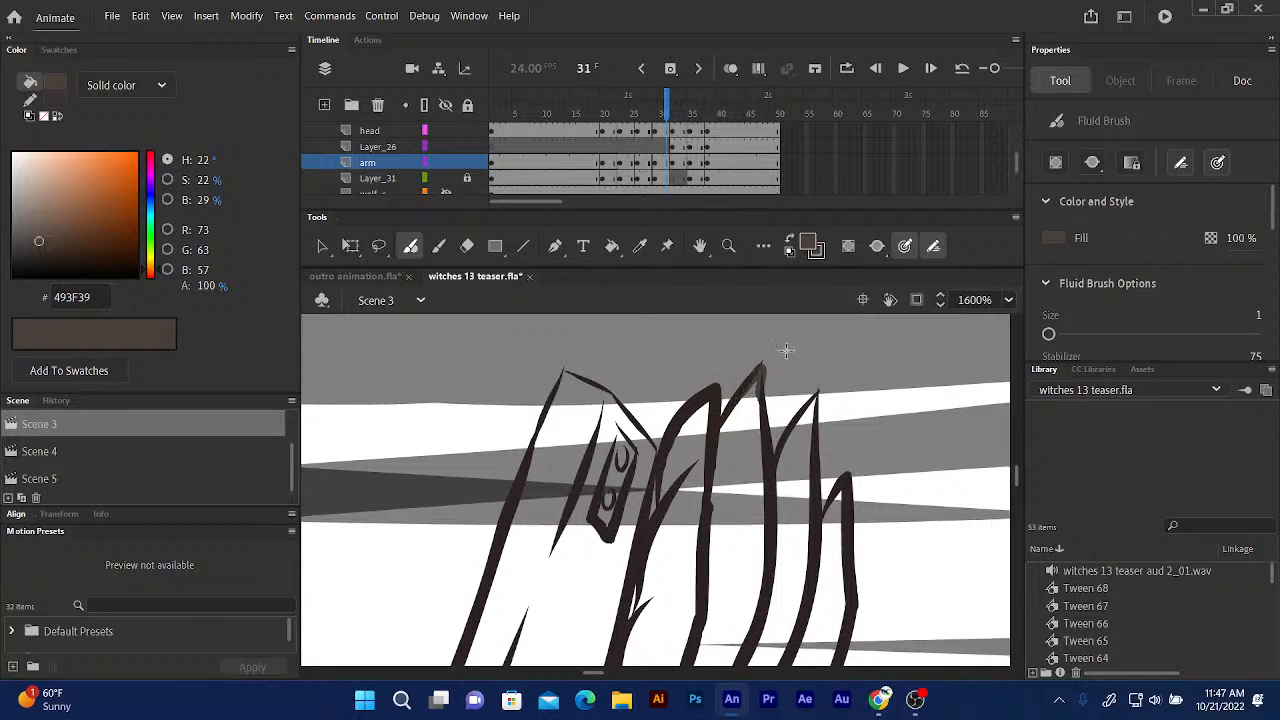
pyautogui.click(466, 246)
pyautogui.moveTo(772, 374); pyautogui.dragTo(776, 349)
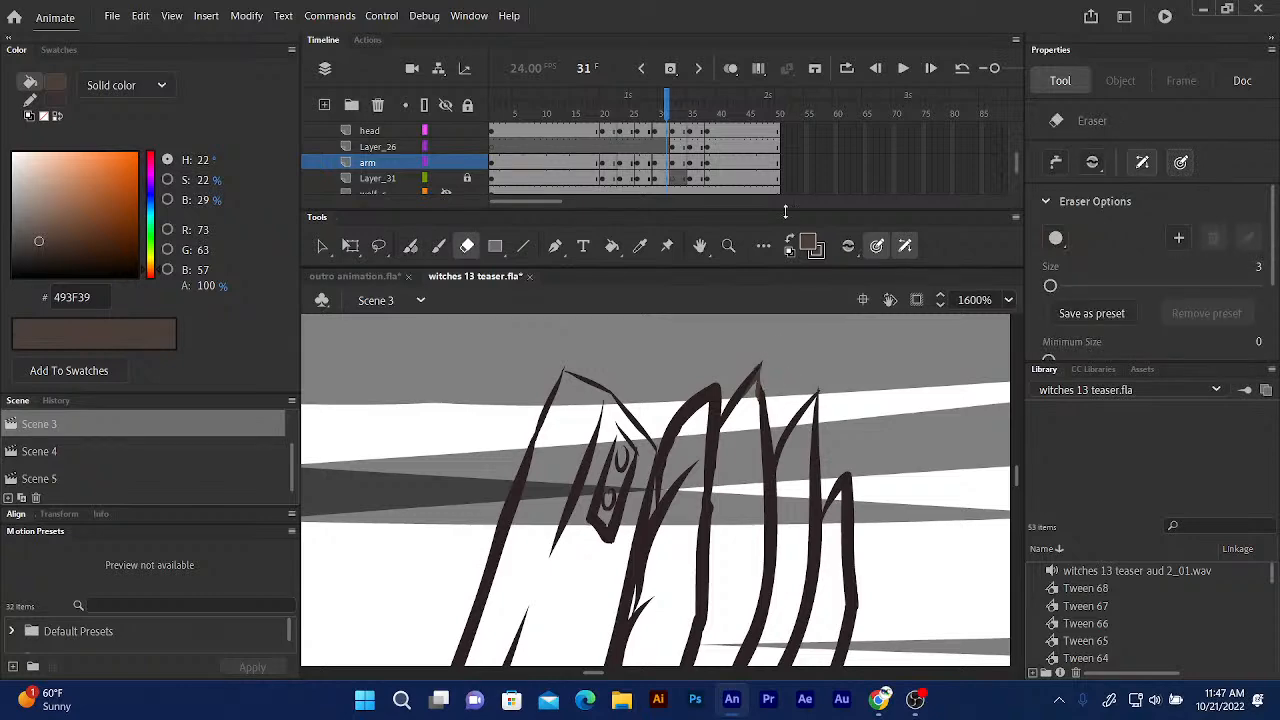
# Erase the excess along the tallest fingertip on frame 31 and retouch its outline with the Fluid Brush in 383130.
pyautogui.click(790, 240)
pyautogui.moveTo(766, 403); pyautogui.dragTo(765, 383)
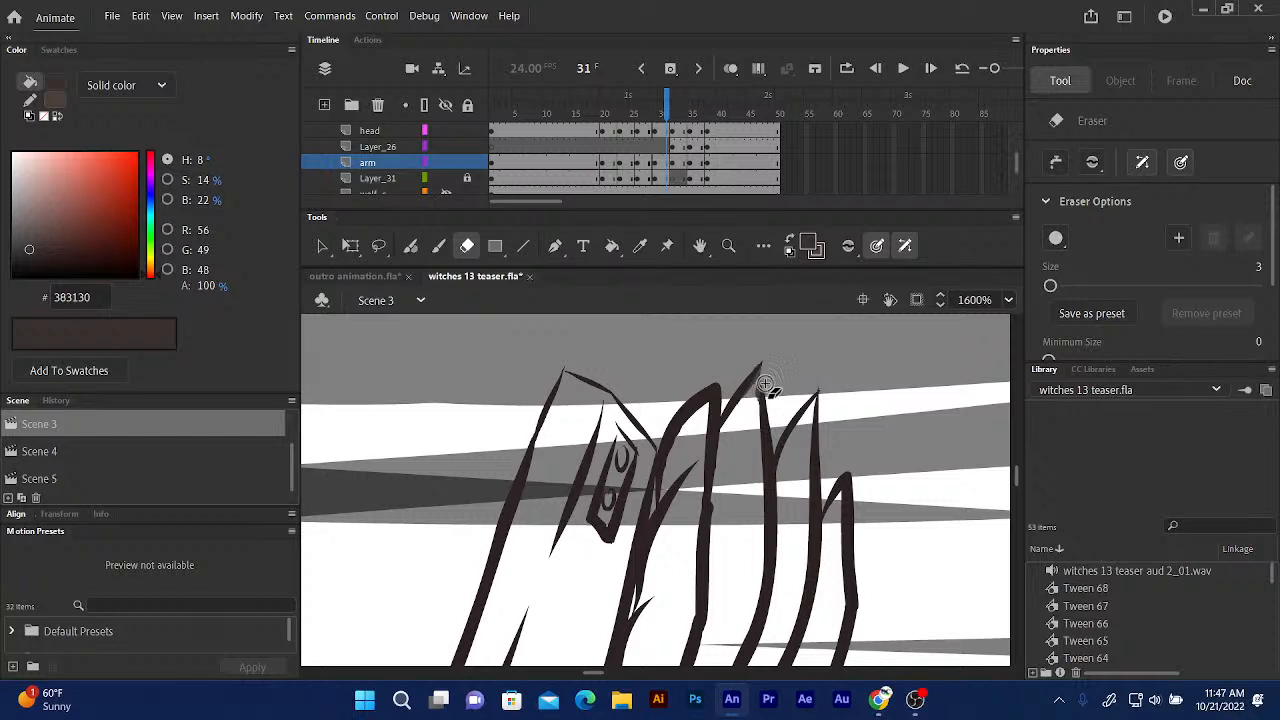
pyautogui.press('b')
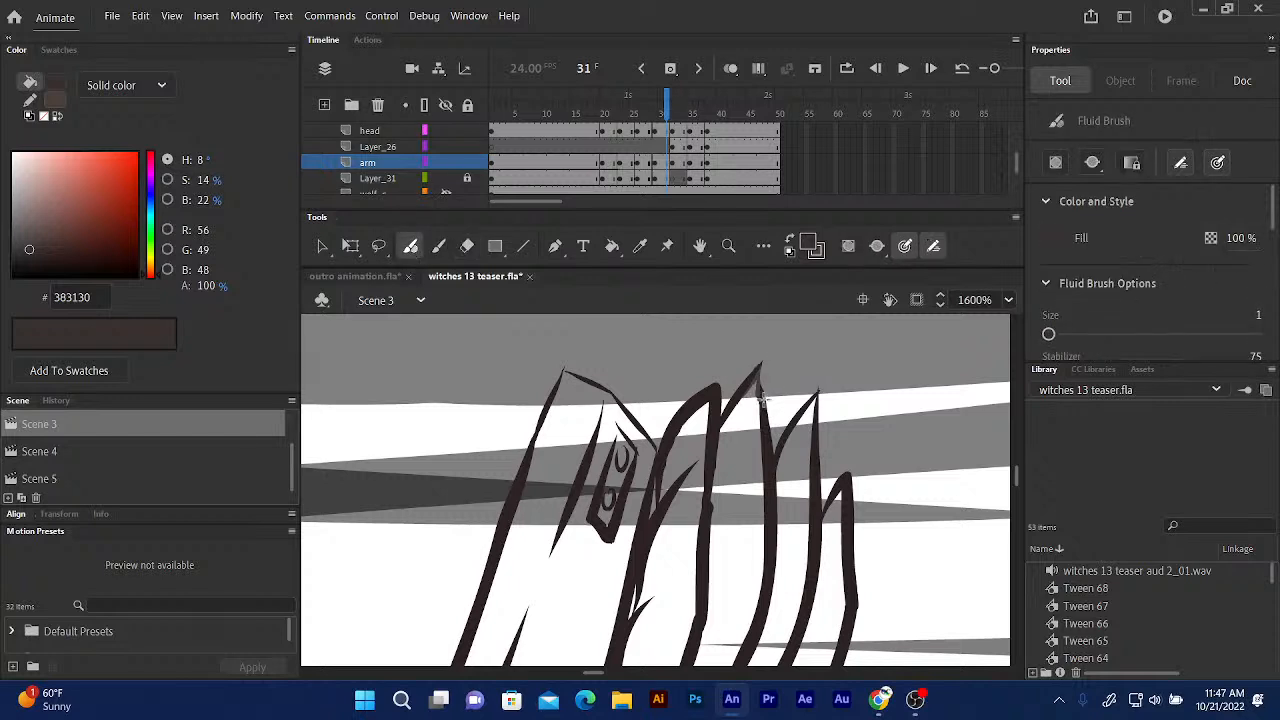
pyautogui.moveTo(764, 403); pyautogui.dragTo(765, 411)
pyautogui.click(788, 245)
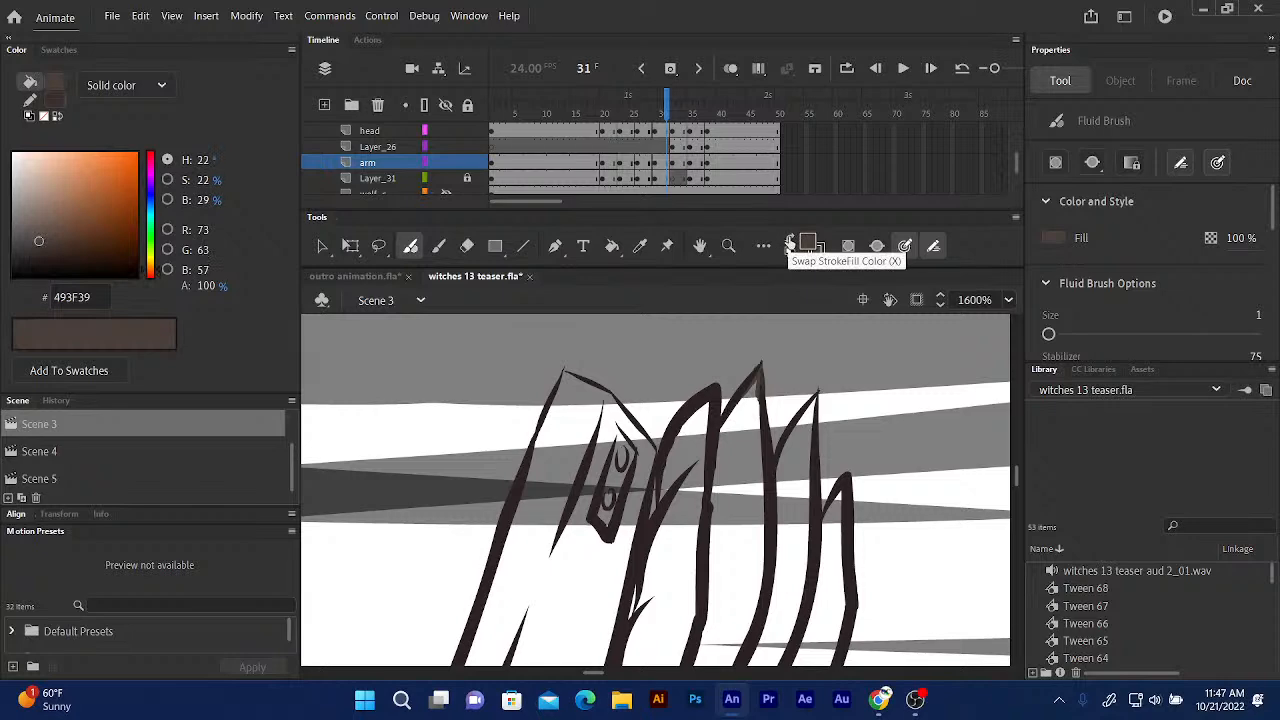
pyautogui.click(790, 245)
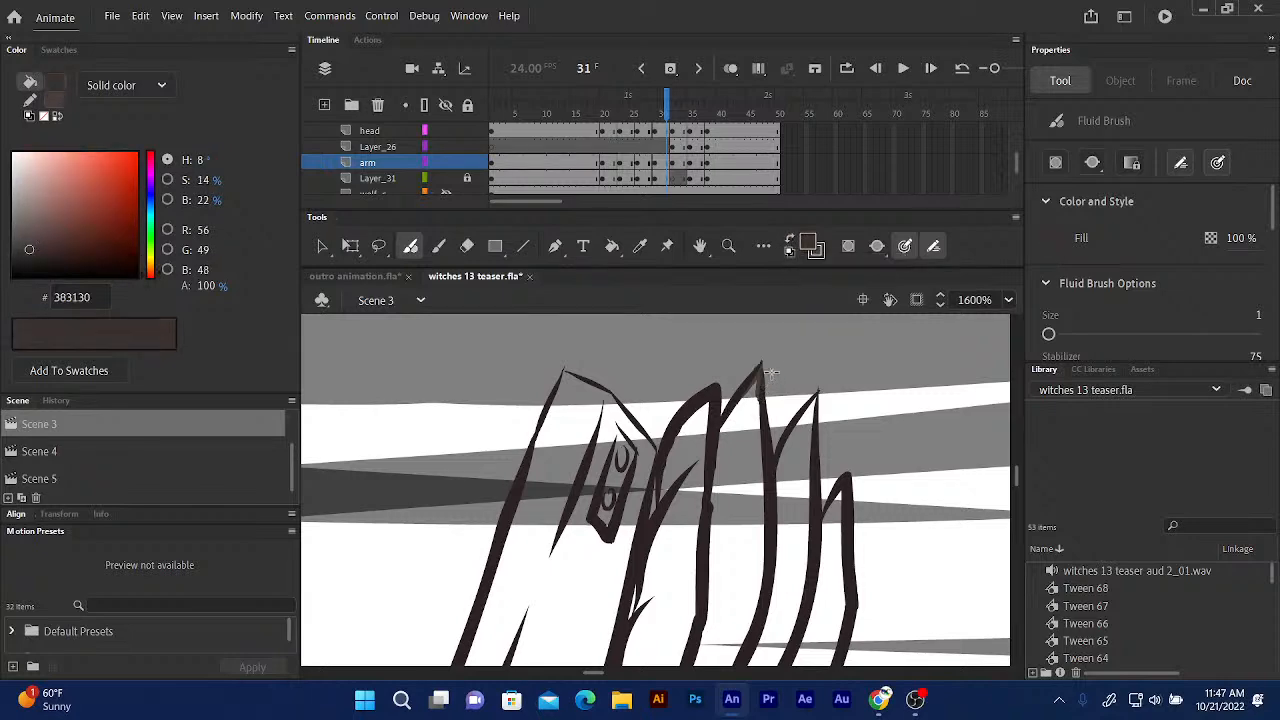
# Sample the outline colour 2E2222 from the neighbouring finger, fill the tallest fingertip's patch with it, and redraw its edges using the Fluid Brush.
pyautogui.click(640, 246)
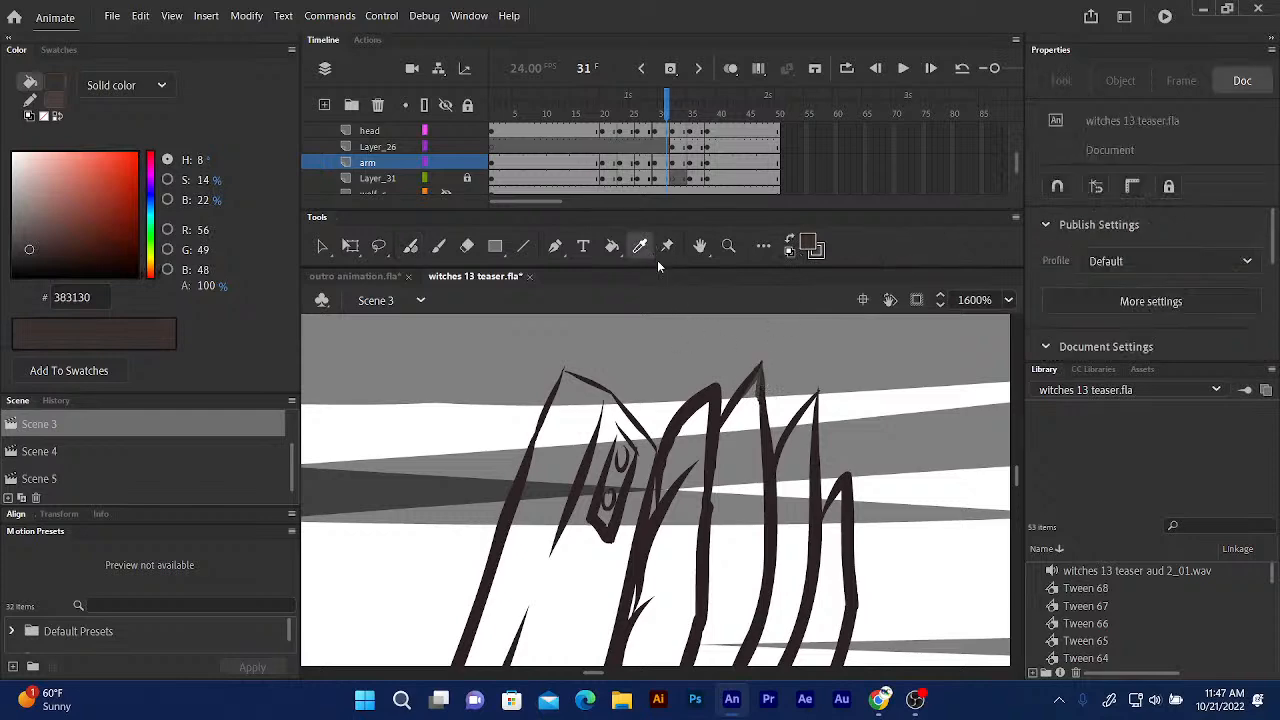
pyautogui.click(711, 396)
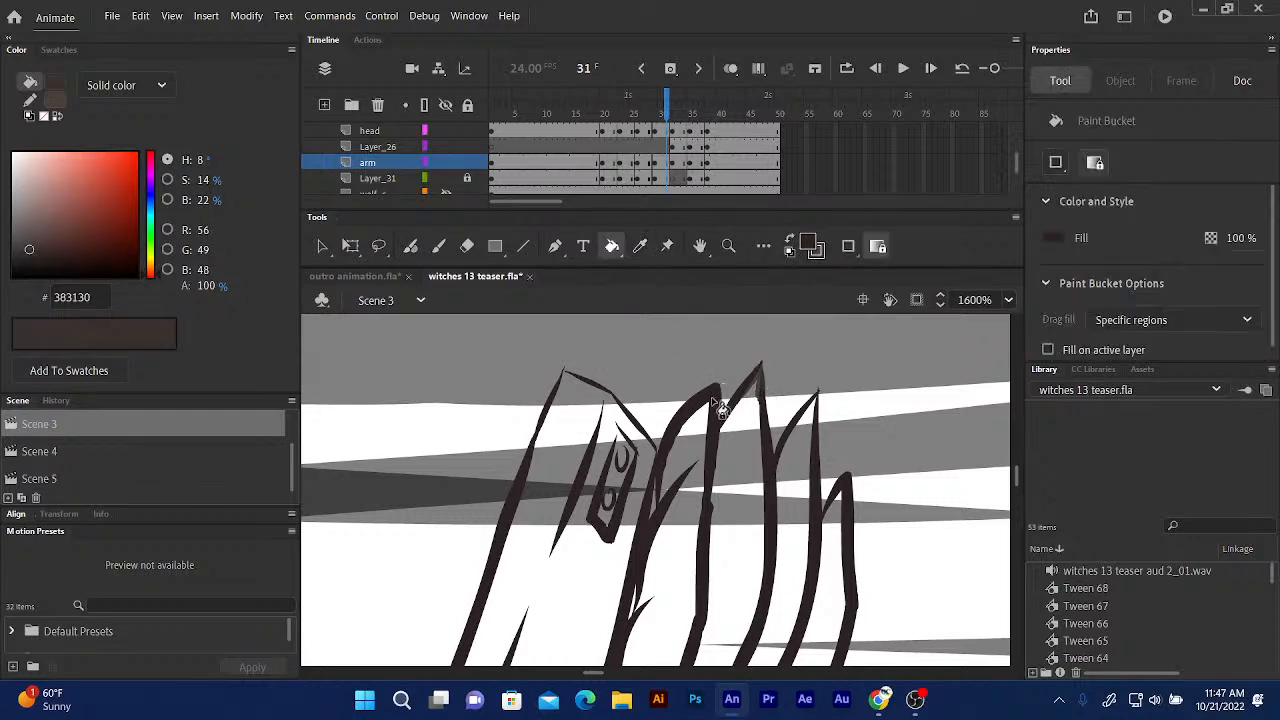
pyautogui.click(763, 382)
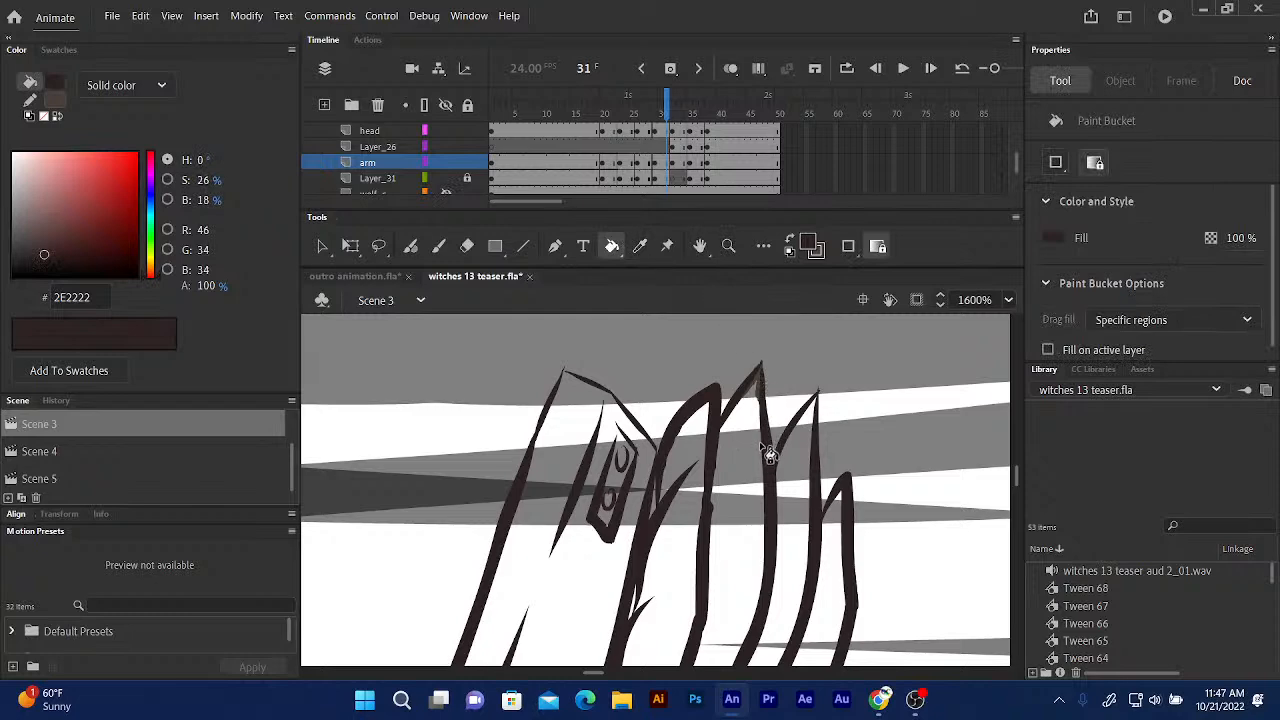
pyautogui.click(411, 247)
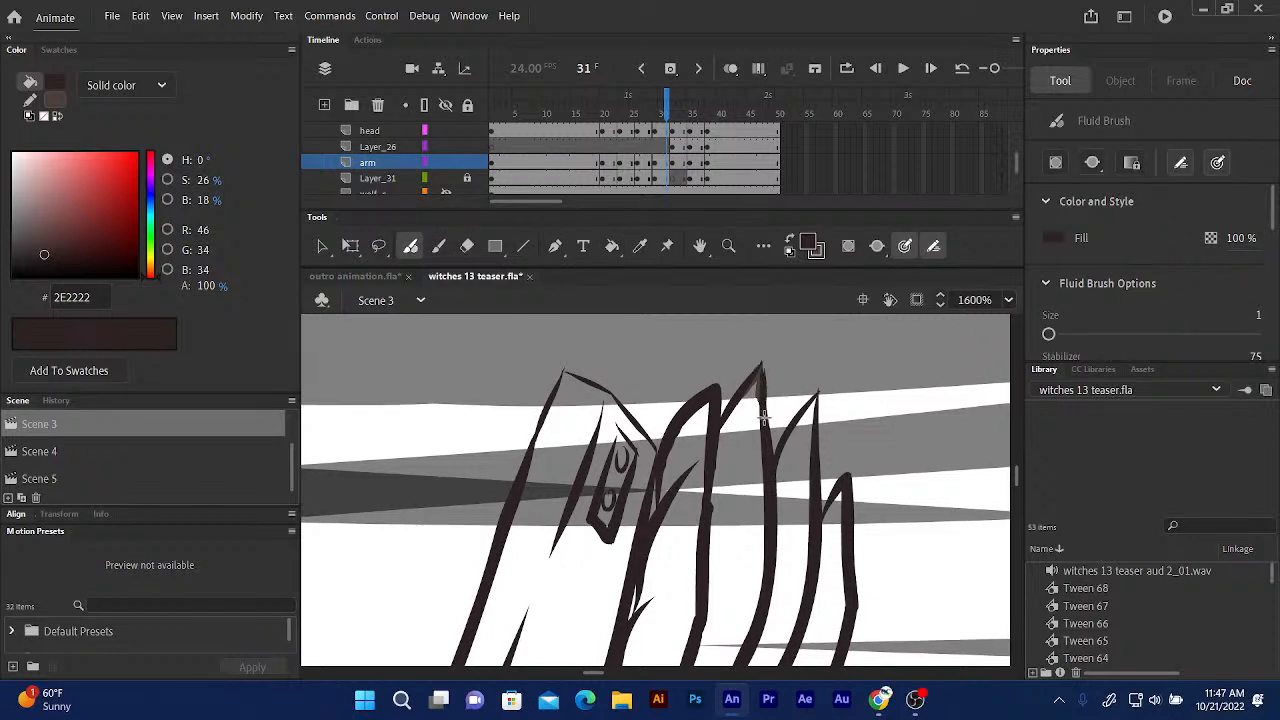
pyautogui.moveTo(764, 417); pyautogui.dragTo(767, 432)
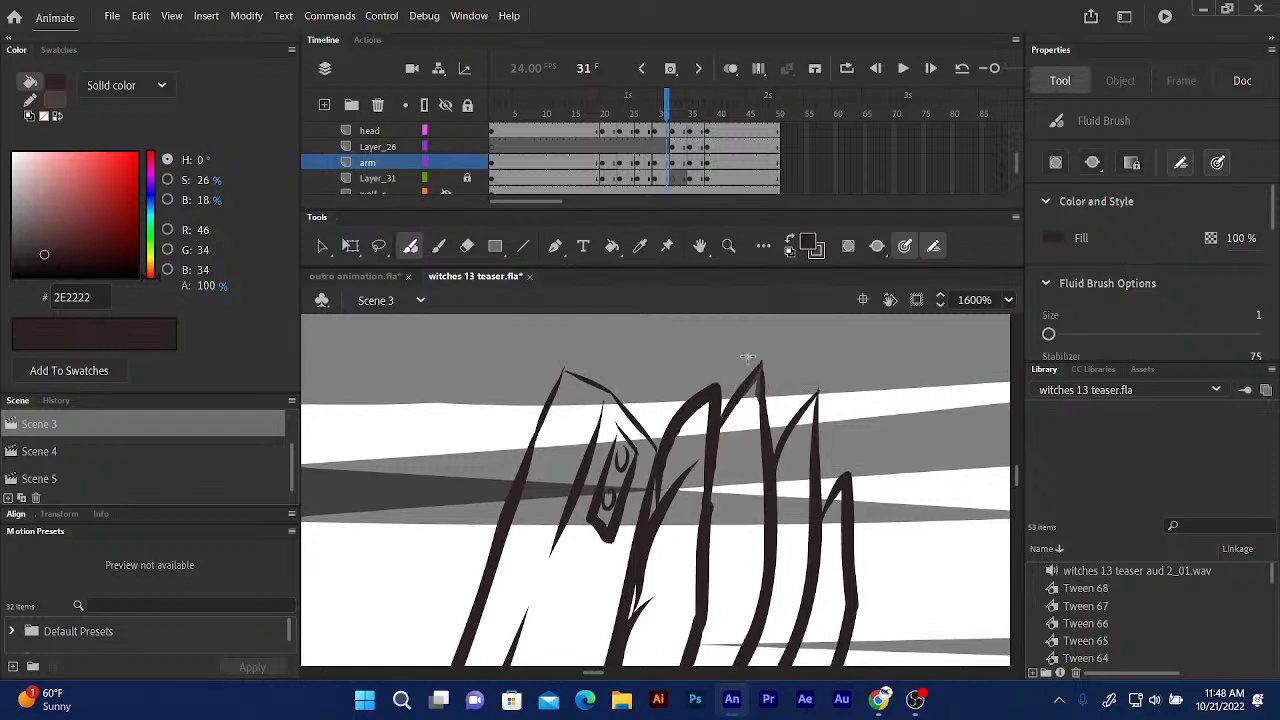
pyautogui.moveTo(759, 366)
pyautogui.mouseDown()
pyautogui.moveTo(765, 400)
pyautogui.moveTo(762, 362)
pyautogui.moveTo(720, 422)
pyautogui.moveTo(754, 373)
pyautogui.mouseUp()
# Fill the hand and arm on frame 31 with brown 493F39 using the Paint Bucket.
pyautogui.click(790, 244)
pyautogui.click(757, 401)
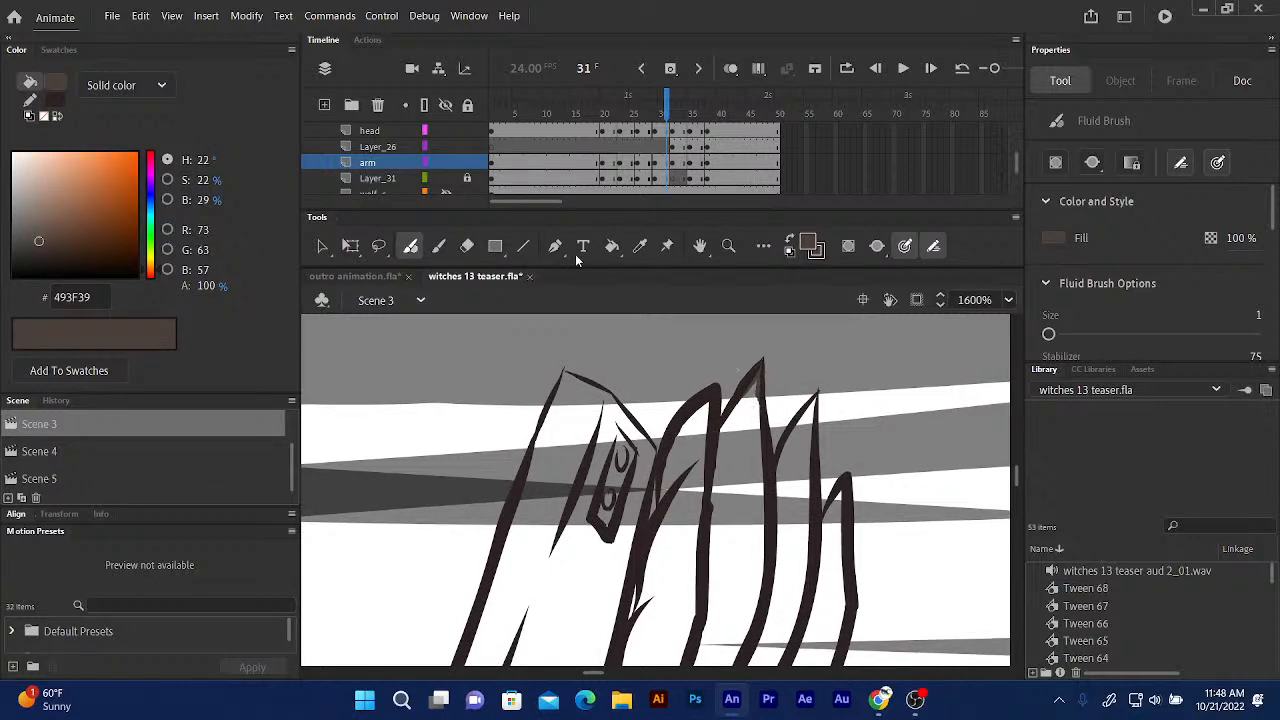
pyautogui.click(611, 247)
pyautogui.click(747, 436)
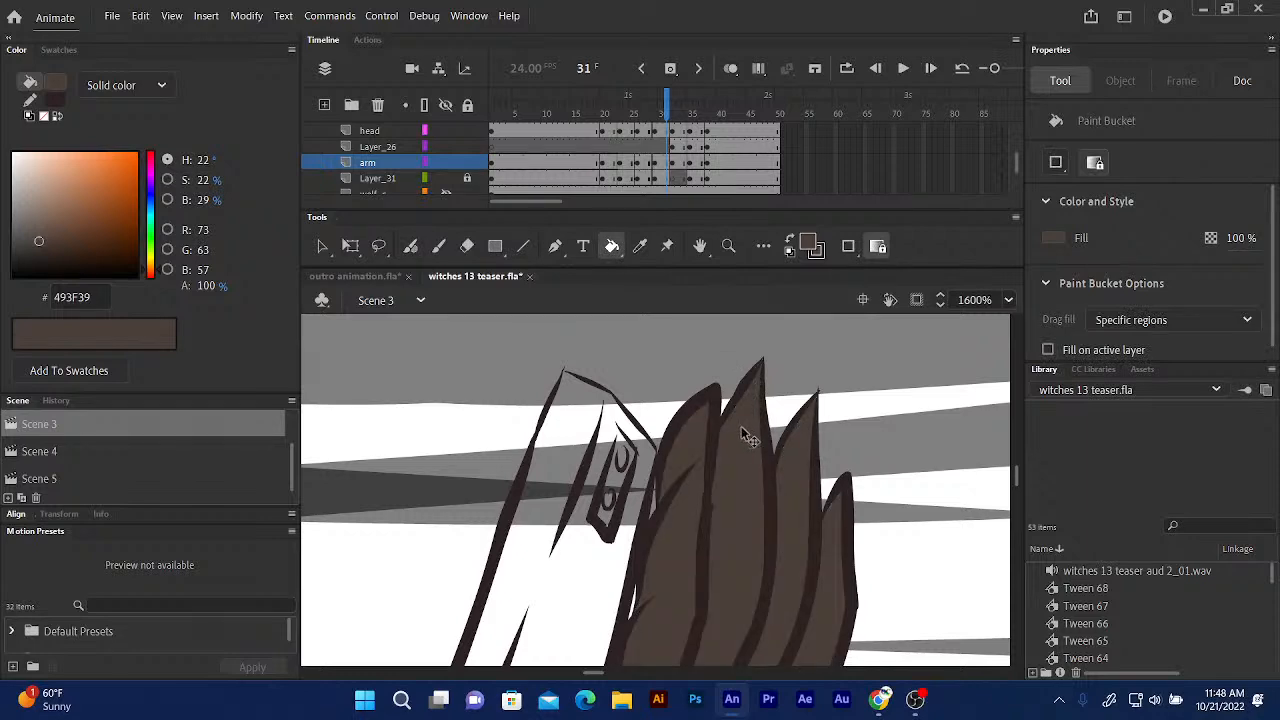
pyautogui.hotkey('ctrl', '-')
pyautogui.hotkey('ctrl', '-')
pyautogui.moveTo(598, 498); pyautogui.dragTo(712, 399)
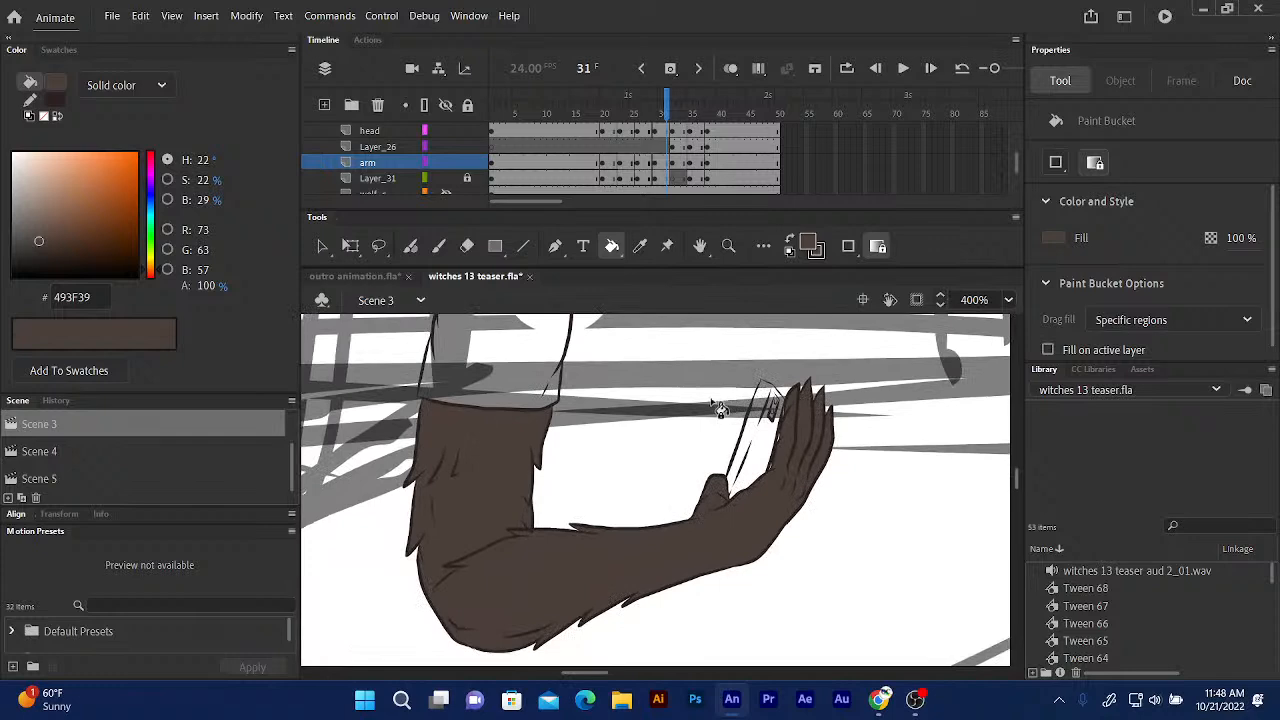
# Go to frame 33 and close the gap below the fur tuft on the arm's outer edge near the elbow with the Fluid Brush in 493F39.
pyautogui.moveTo(672, 98); pyautogui.dragTo(675, 101)
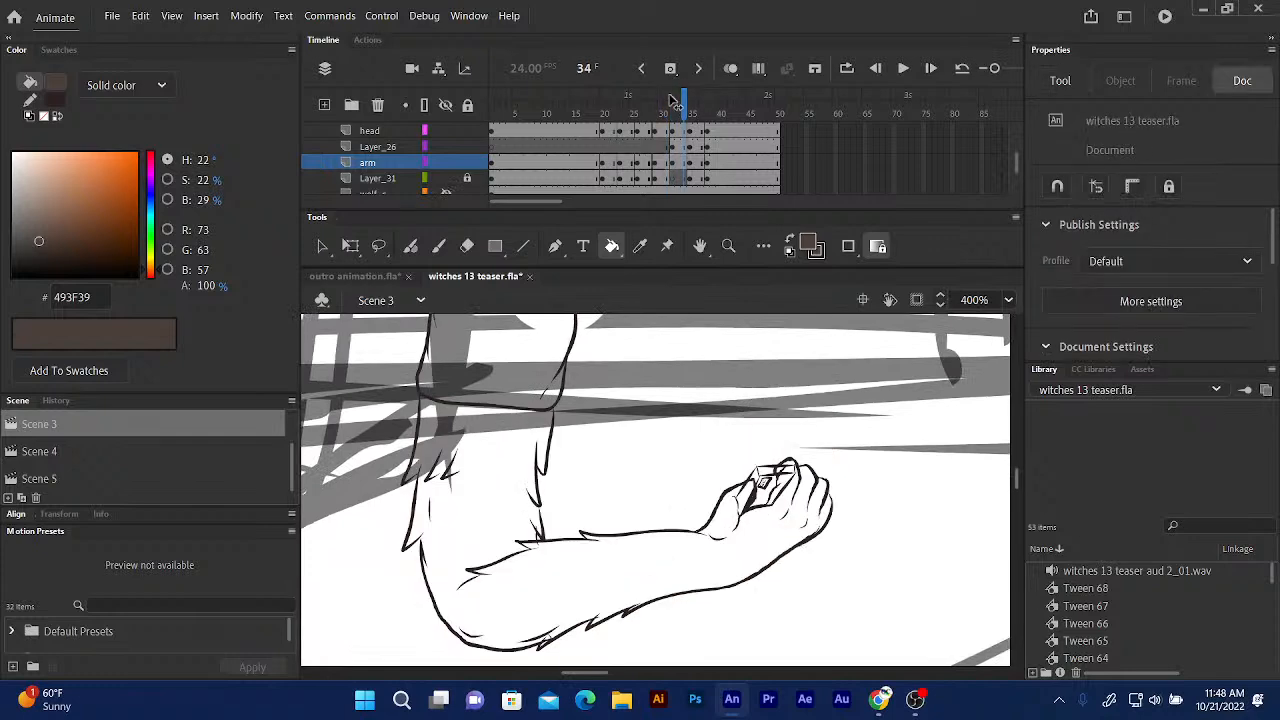
pyautogui.click(675, 100)
pyautogui.hotkey('ctrl', '=')
pyautogui.moveTo(449, 453); pyautogui.dragTo(518, 421)
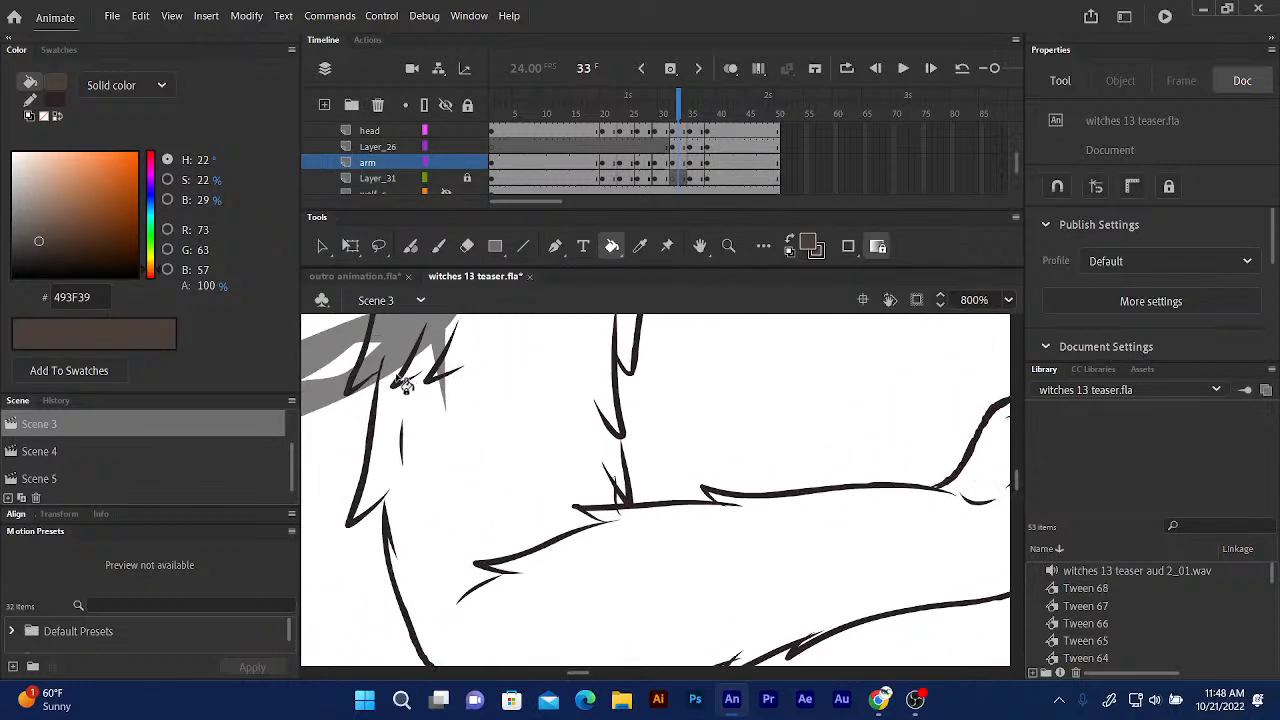
pyautogui.moveTo(404, 398); pyautogui.dragTo(420, 508)
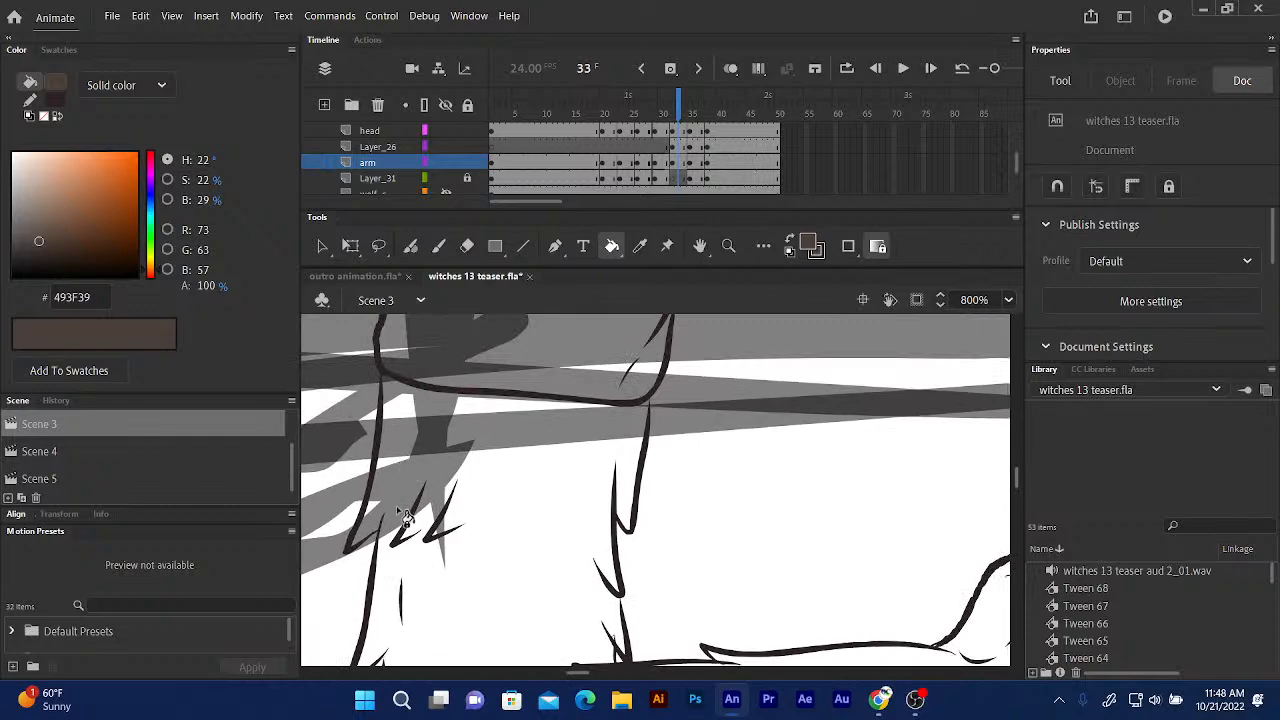
pyautogui.scroll(-3, 410, 515)
pyautogui.scroll(-2, 404, 400)
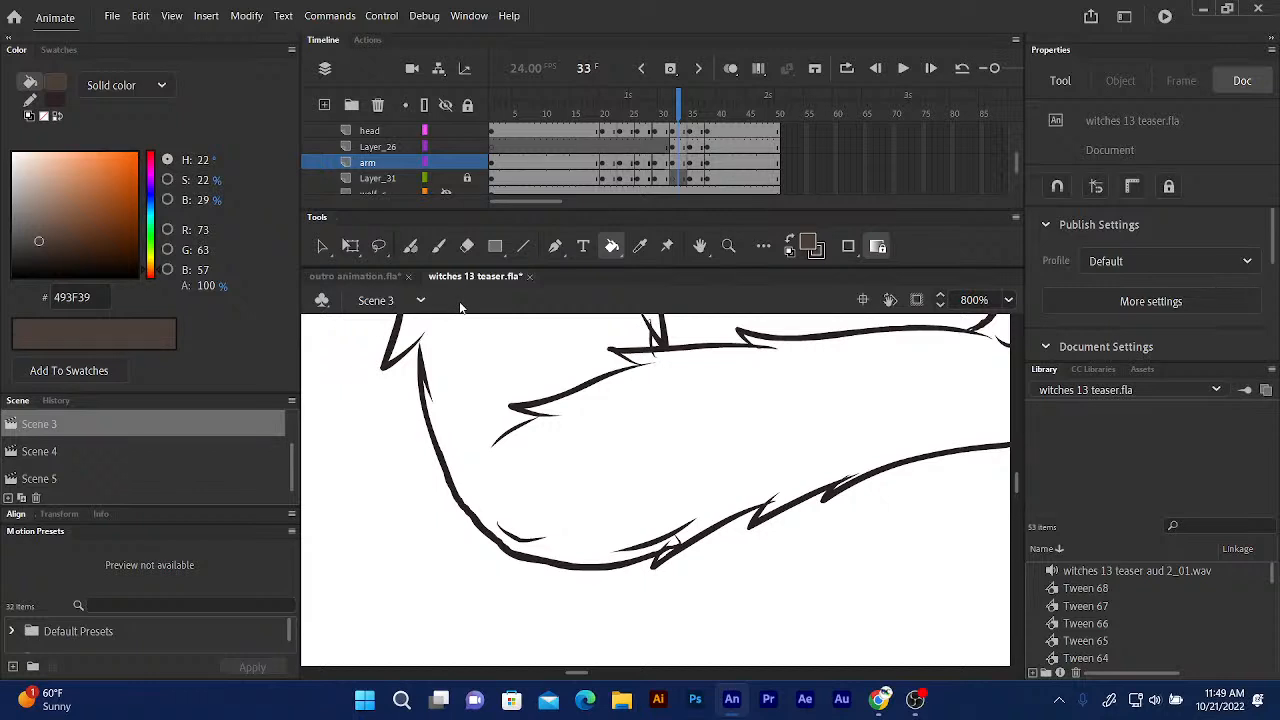
pyautogui.hotkey('ctrl', '=')
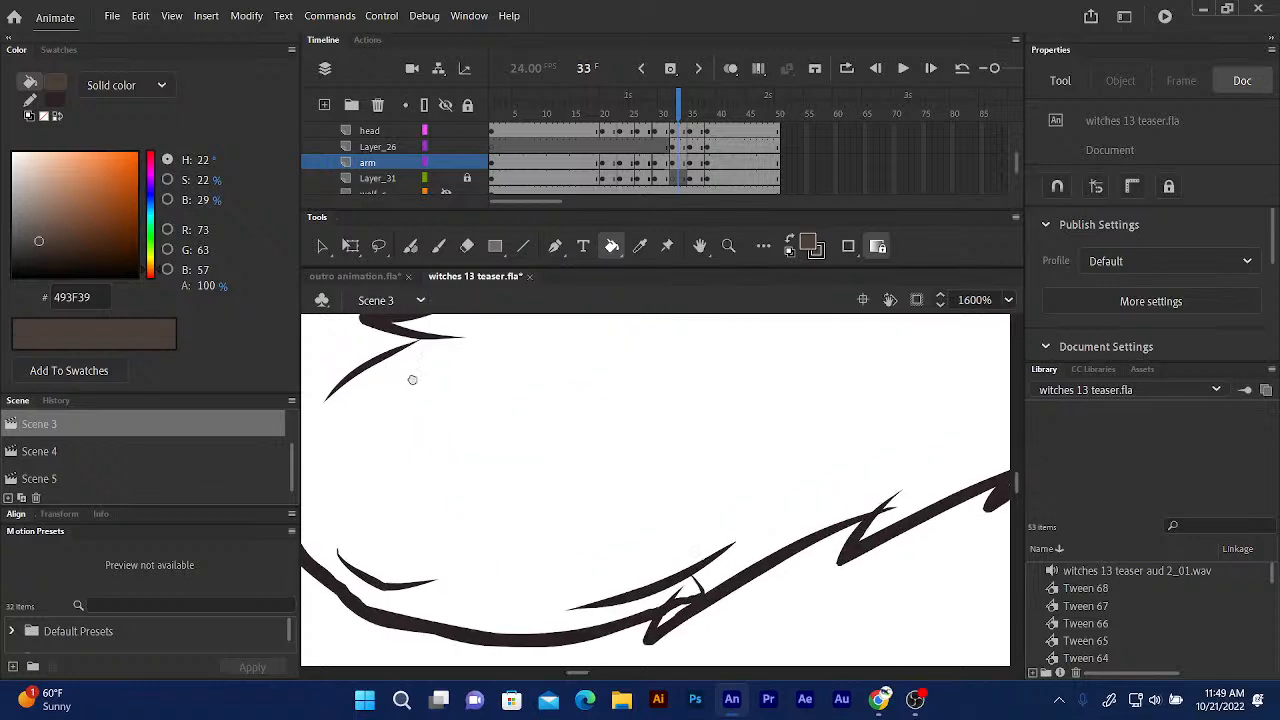
pyautogui.moveTo(399, 372); pyautogui.dragTo(514, 462)
pyautogui.moveTo(454, 377)
pyautogui.mouseDown()
pyautogui.moveTo(489, 397)
pyautogui.moveTo(550, 483)
pyautogui.mouseUp()
pyautogui.moveTo(472, 399); pyautogui.dragTo(541, 440)
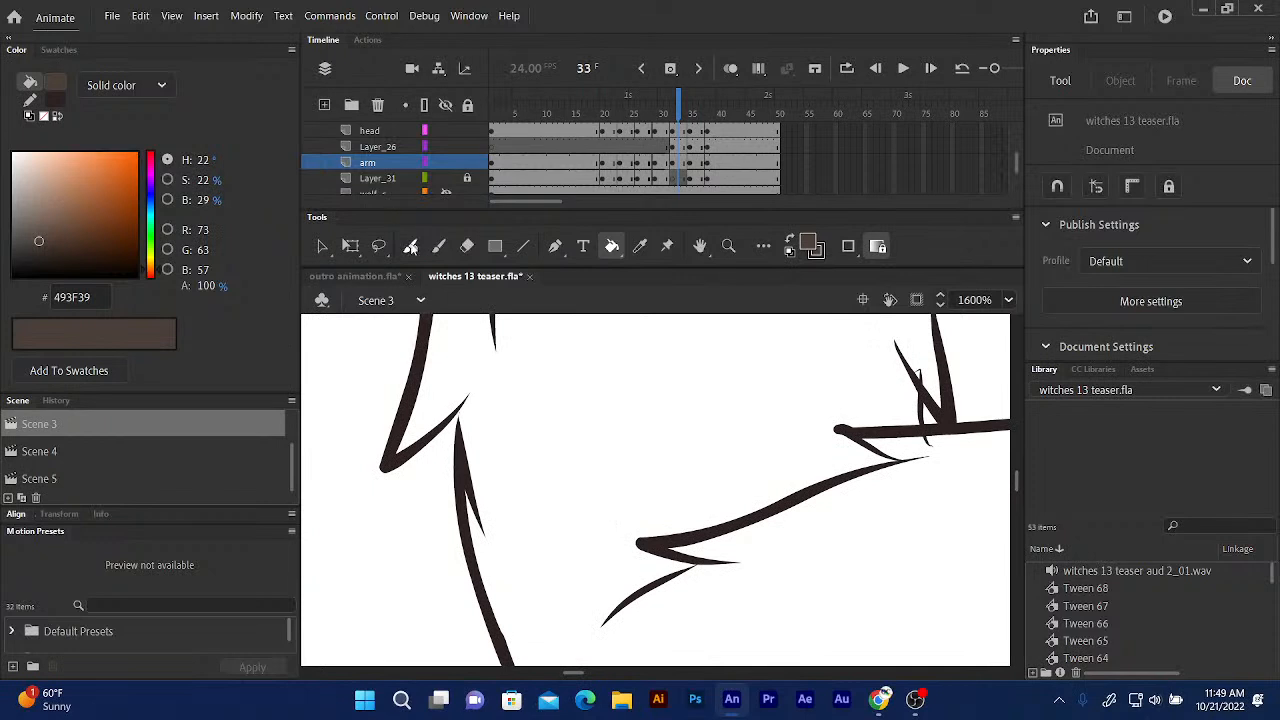
pyautogui.click(411, 247)
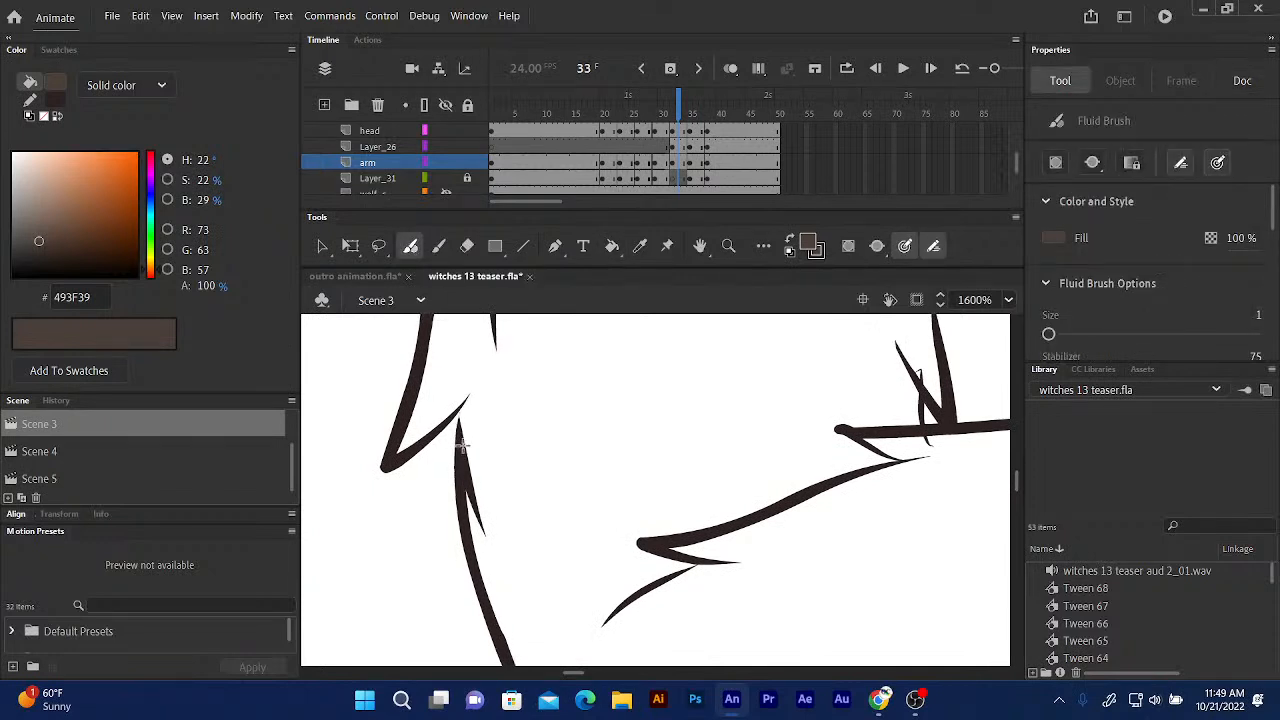
pyautogui.moveTo(461, 393); pyautogui.dragTo(465, 412)
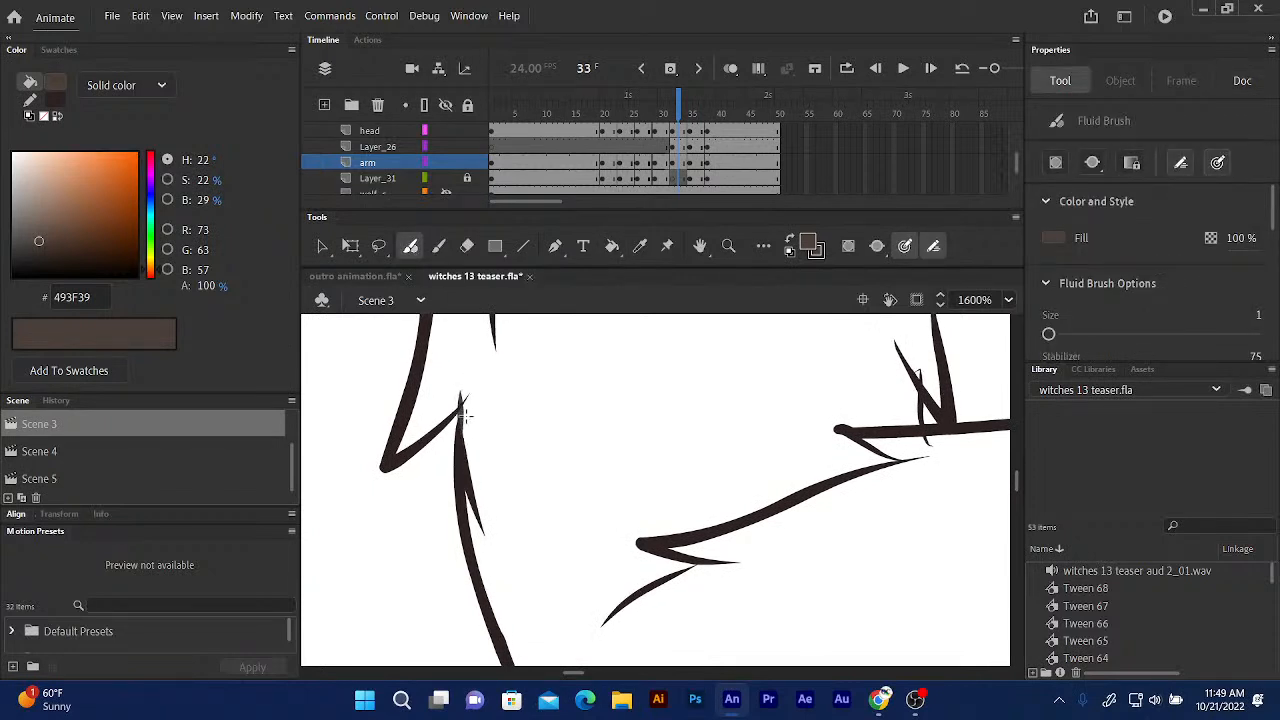
# Close the gap between the fur tufts on the upper arm's inner edge on frame 33 with a short Fluid Brush stroke in 493F39.
pyautogui.scroll(3, 454, 597)
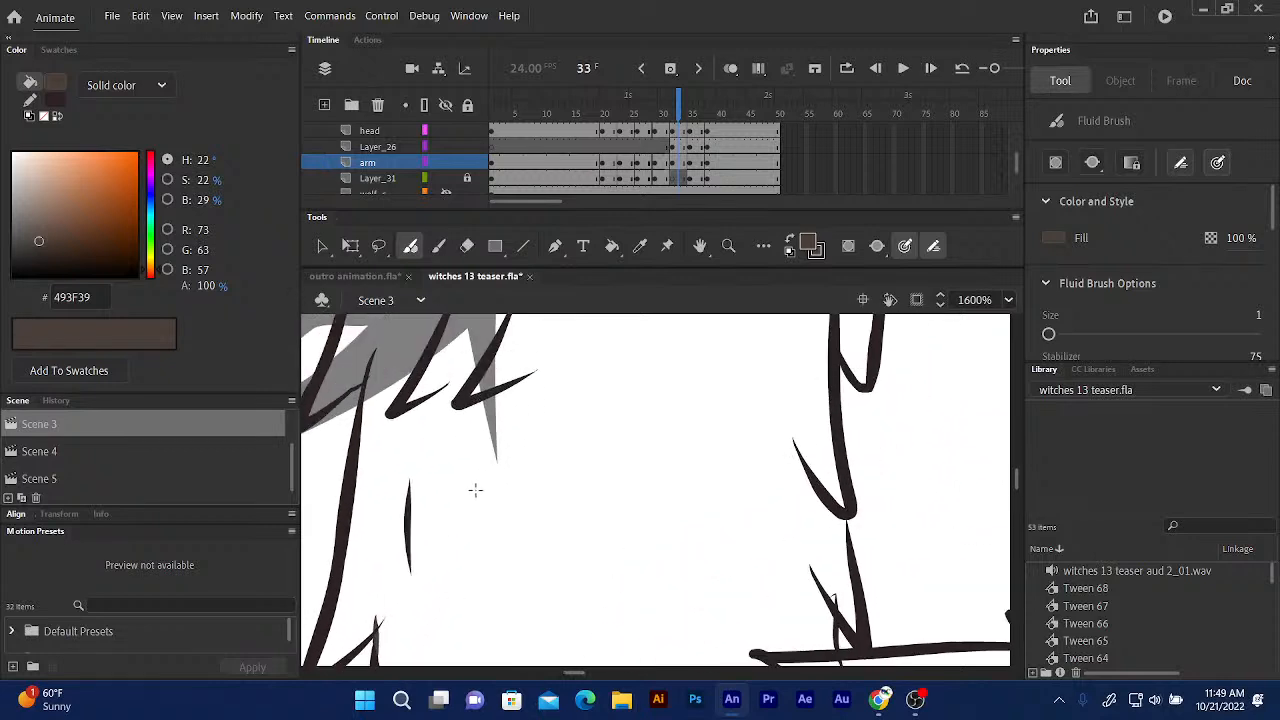
pyautogui.moveTo(472, 495); pyautogui.dragTo(409, 390)
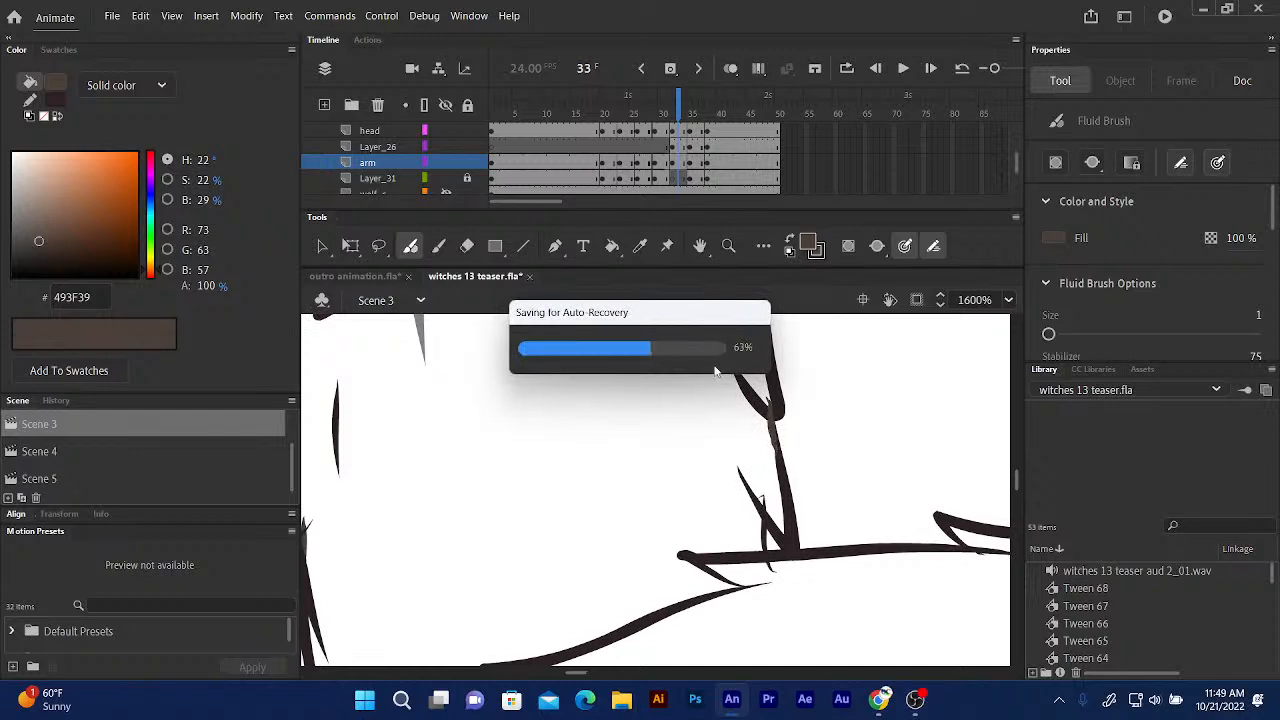
pyautogui.moveTo(680, 404); pyautogui.dragTo(735, 582)
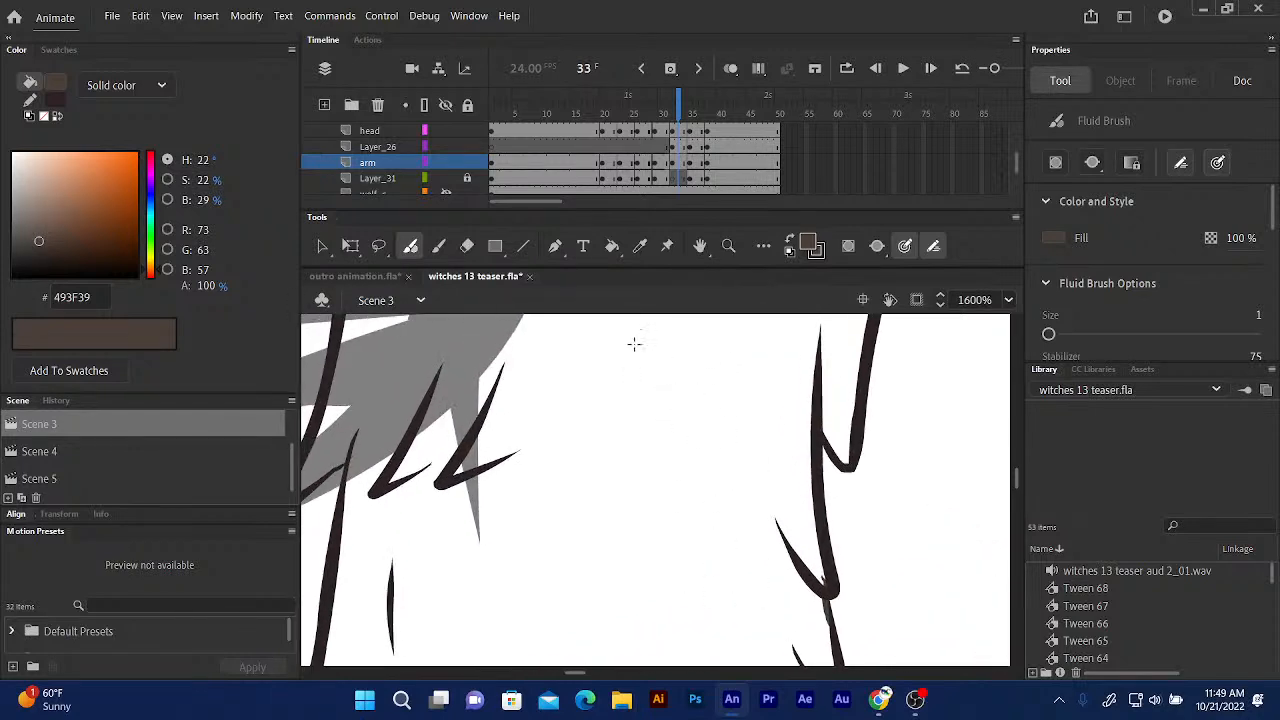
pyautogui.moveTo(519, 410); pyautogui.dragTo(659, 535)
pyautogui.moveTo(521, 339); pyautogui.dragTo(589, 568)
pyautogui.moveTo(559, 476); pyautogui.dragTo(463, 295)
pyautogui.moveTo(591, 357)
pyautogui.mouseDown()
pyautogui.moveTo(577, 480)
pyautogui.moveTo(557, 494)
pyautogui.moveTo(563, 406)
pyautogui.moveTo(464, 240)
pyautogui.mouseUp()
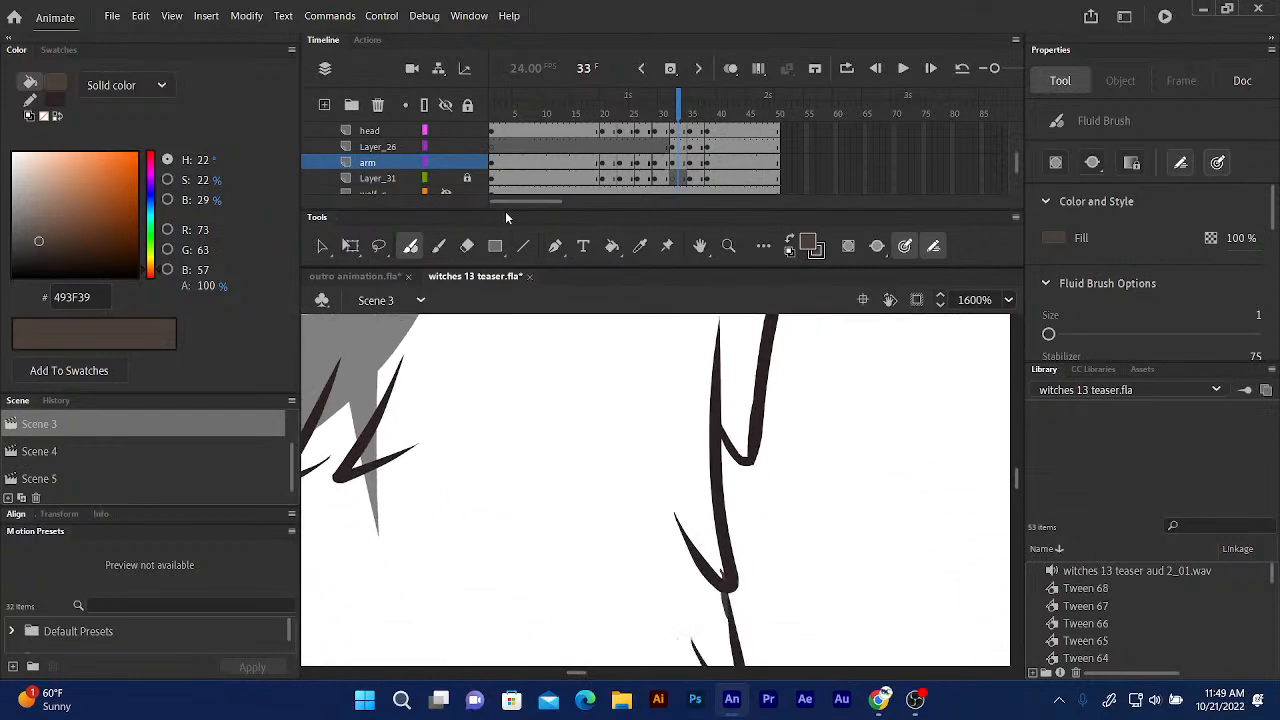
# Thicken the outline where the thumb meets the forearm on frame 33 with the Fluid Brush in dark brown 2E2222.
pyautogui.hotkey('ctrl', '-')
pyautogui.hotkey('ctrl', '-')
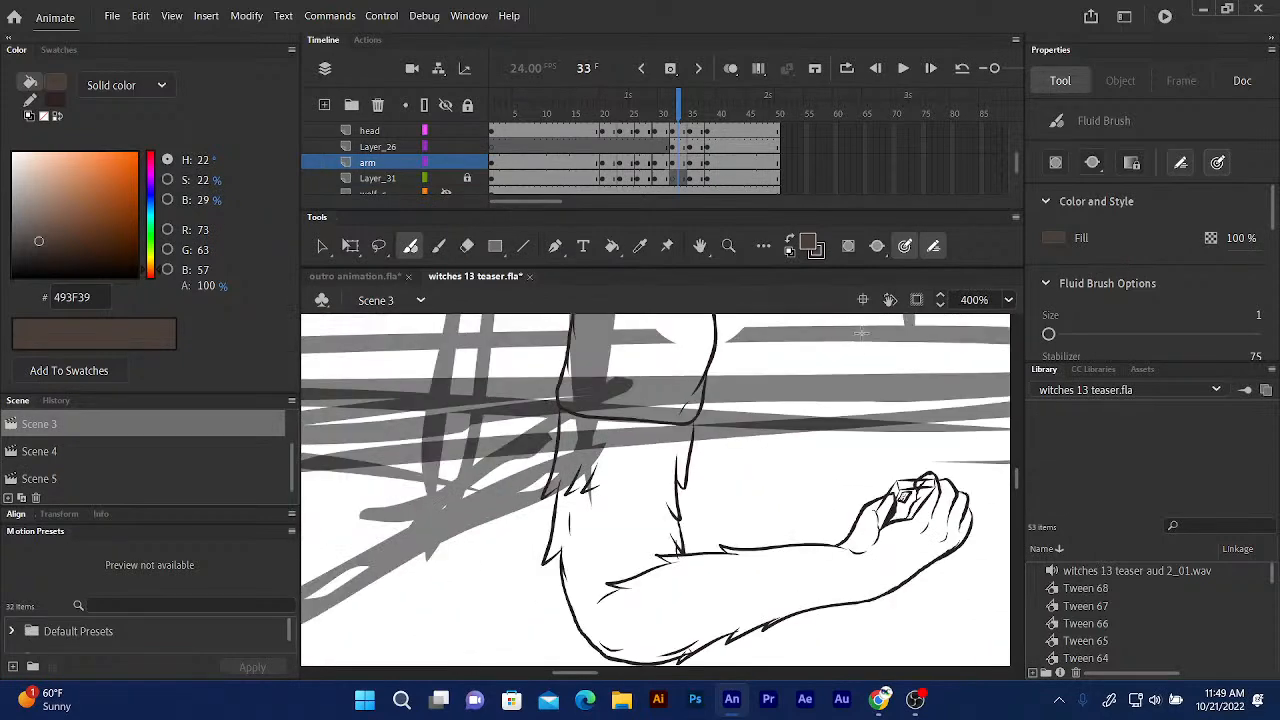
pyautogui.moveTo(791, 449)
pyautogui.mouseDown()
pyautogui.moveTo(692, 370)
pyautogui.moveTo(692, 393)
pyautogui.moveTo(614, 330)
pyautogui.mouseUp()
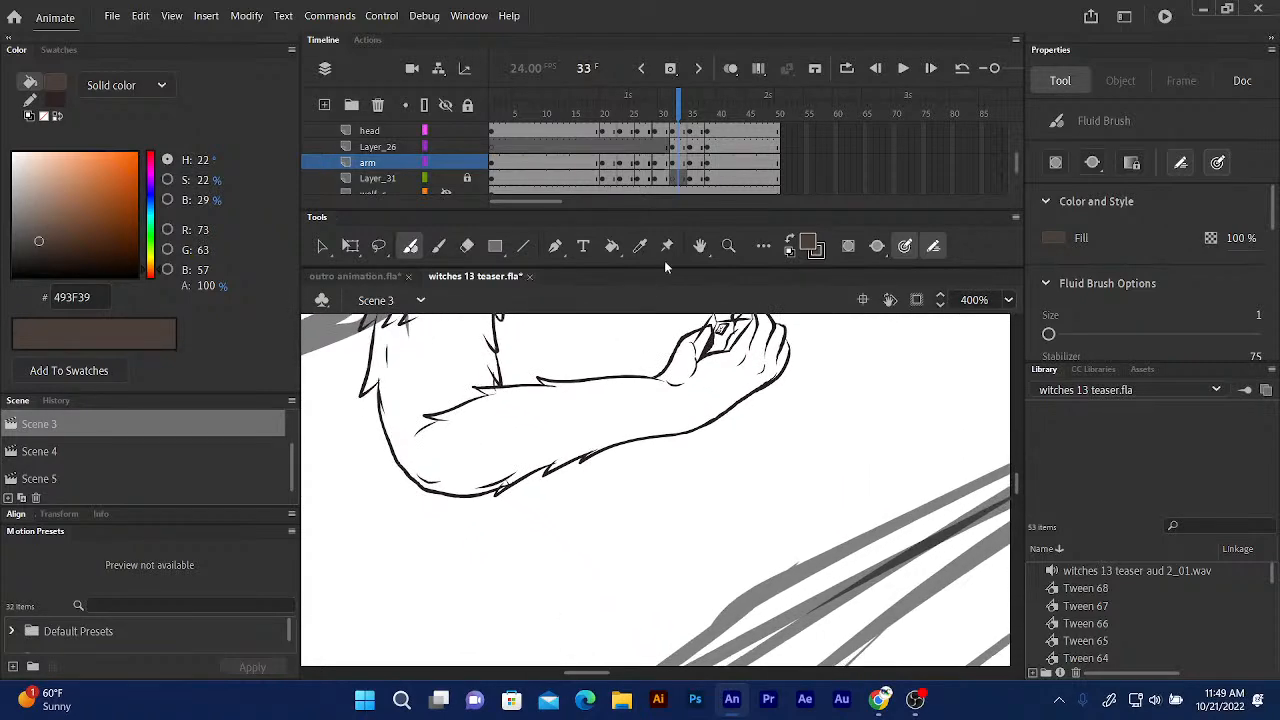
pyautogui.hotkey('ctrl', '=')
pyautogui.hotkey('ctrl', '=')
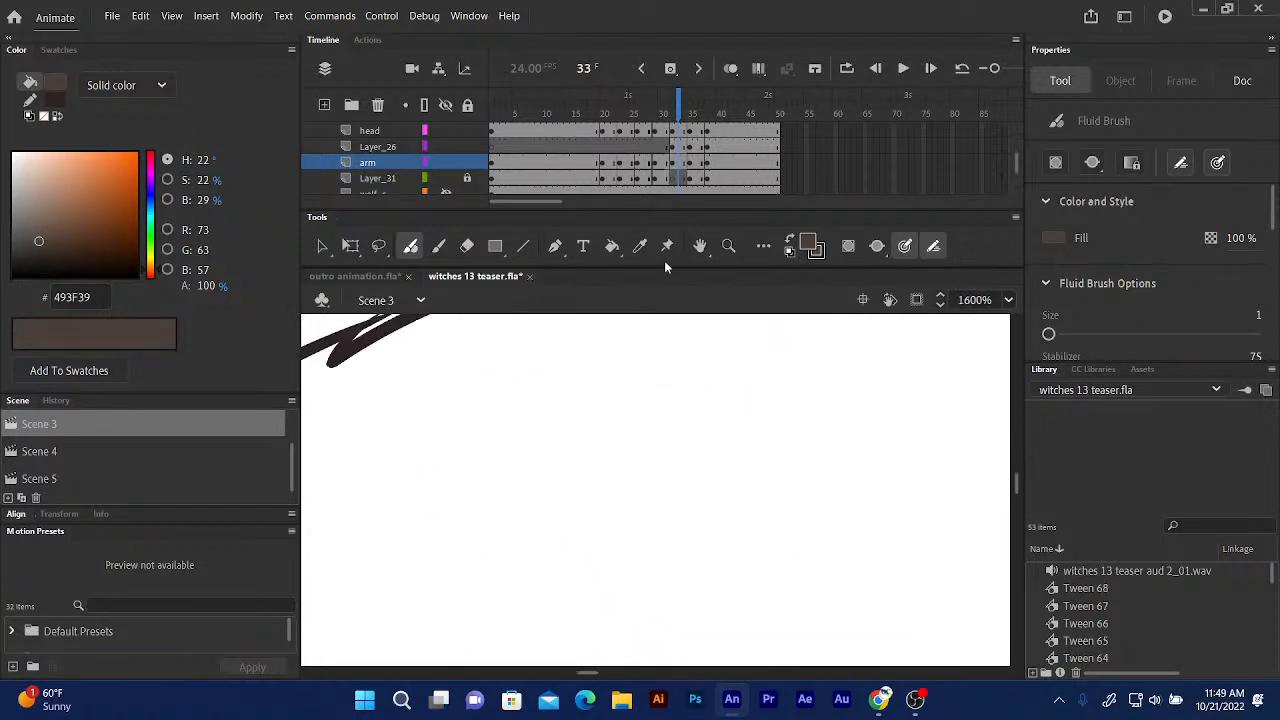
pyautogui.scroll(5, 492, 478)
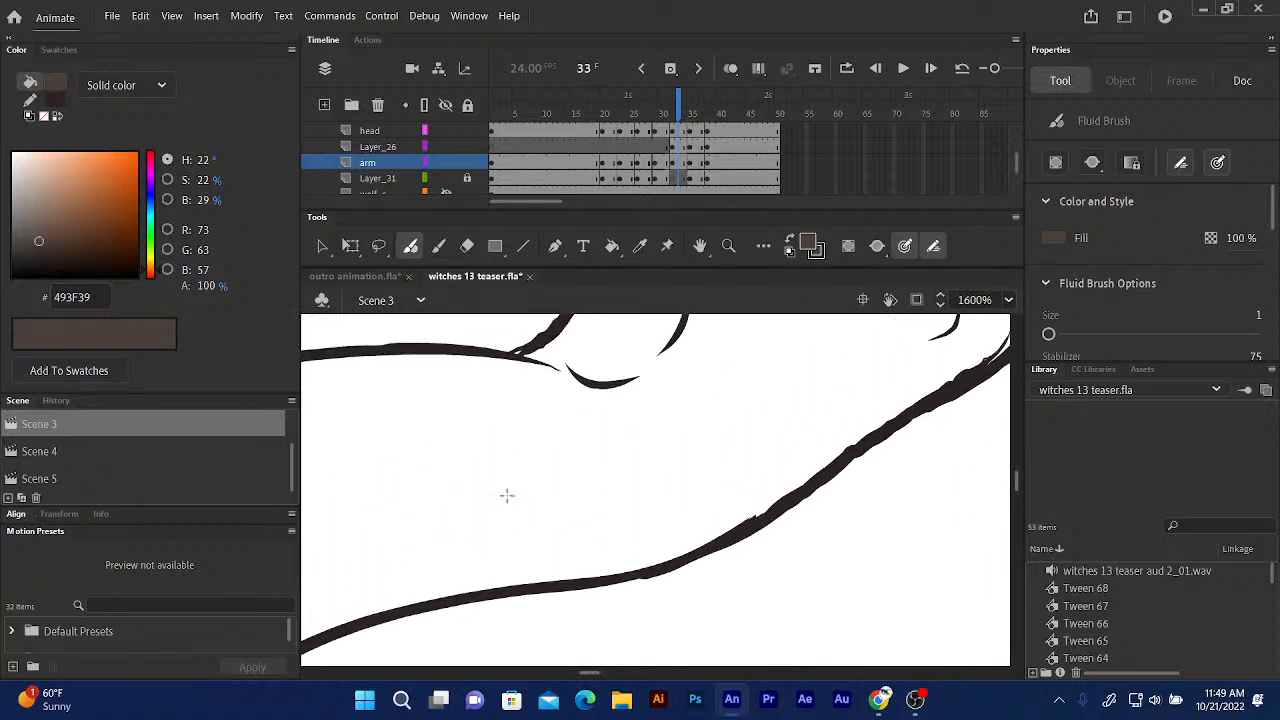
pyautogui.scroll(4, 492, 516)
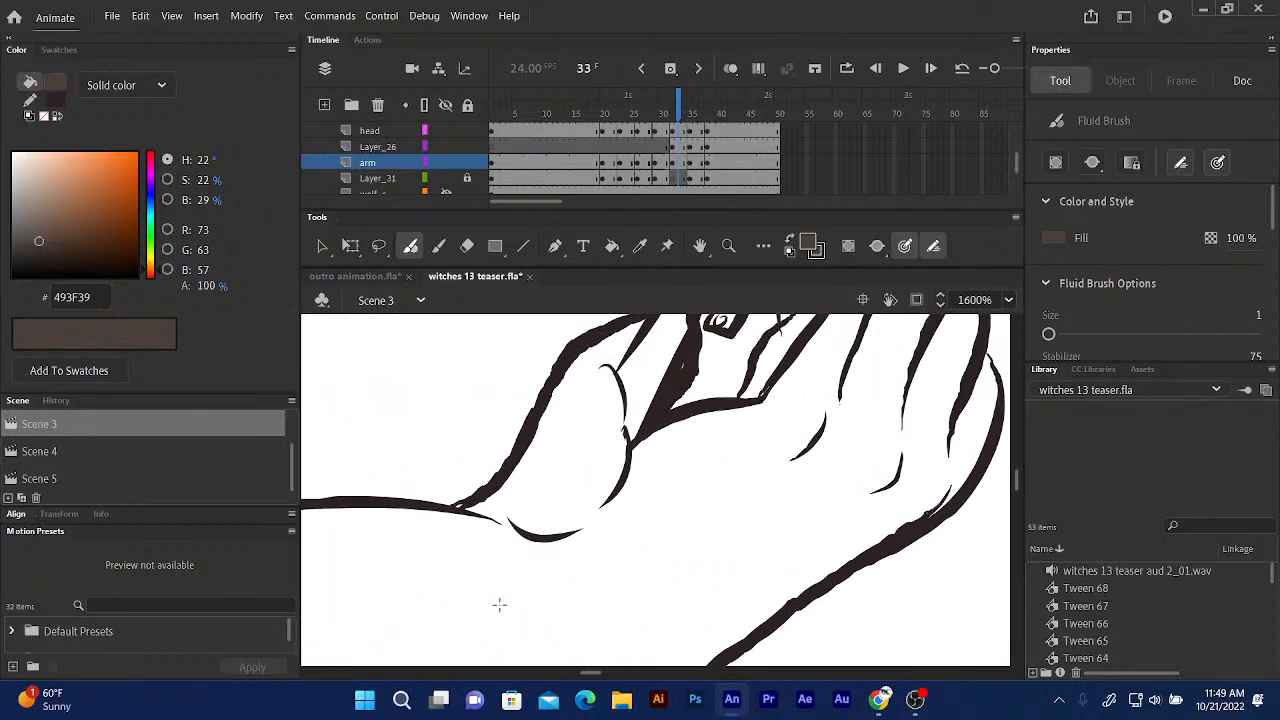
pyautogui.click(788, 247)
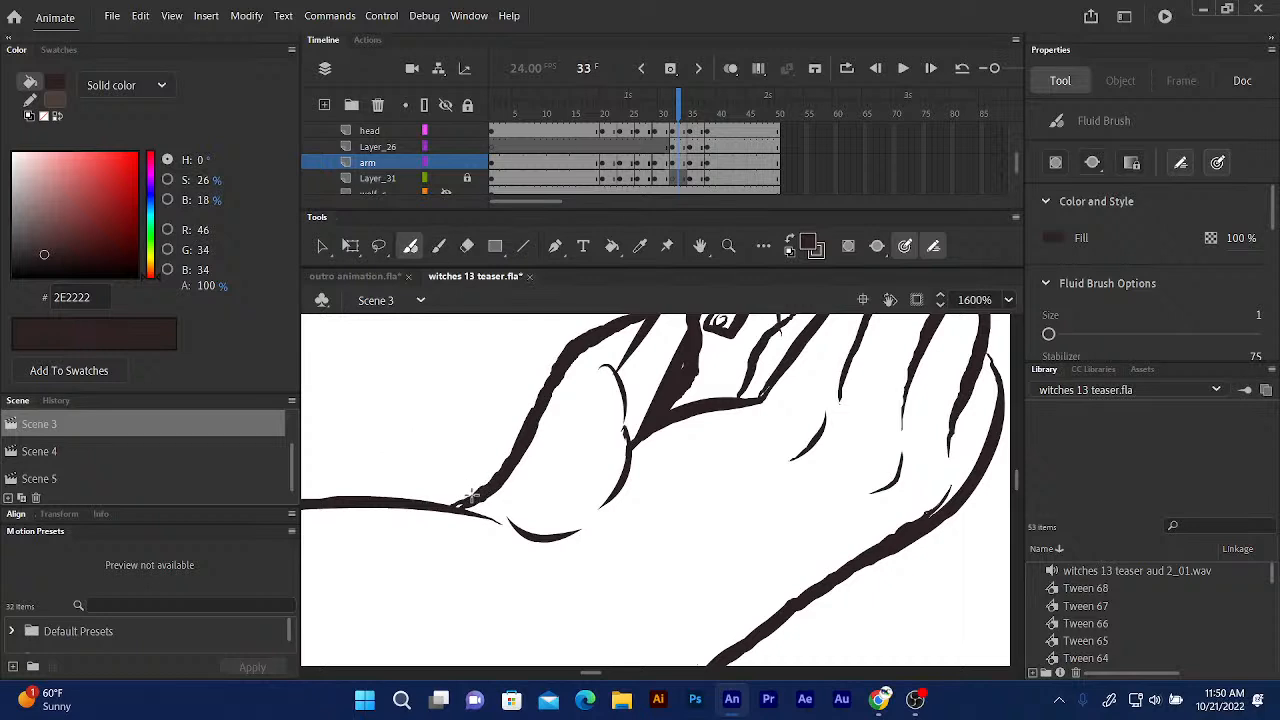
pyautogui.moveTo(484, 488)
pyautogui.mouseDown()
pyautogui.moveTo(435, 504)
pyautogui.moveTo(466, 500)
pyautogui.mouseUp()
# Smooth the thumb's rough outer outline on frame 33 by erasing along its edge with the size 3 Eraser.
pyautogui.click(466, 246)
pyautogui.moveTo(524, 411); pyautogui.dragTo(527, 400)
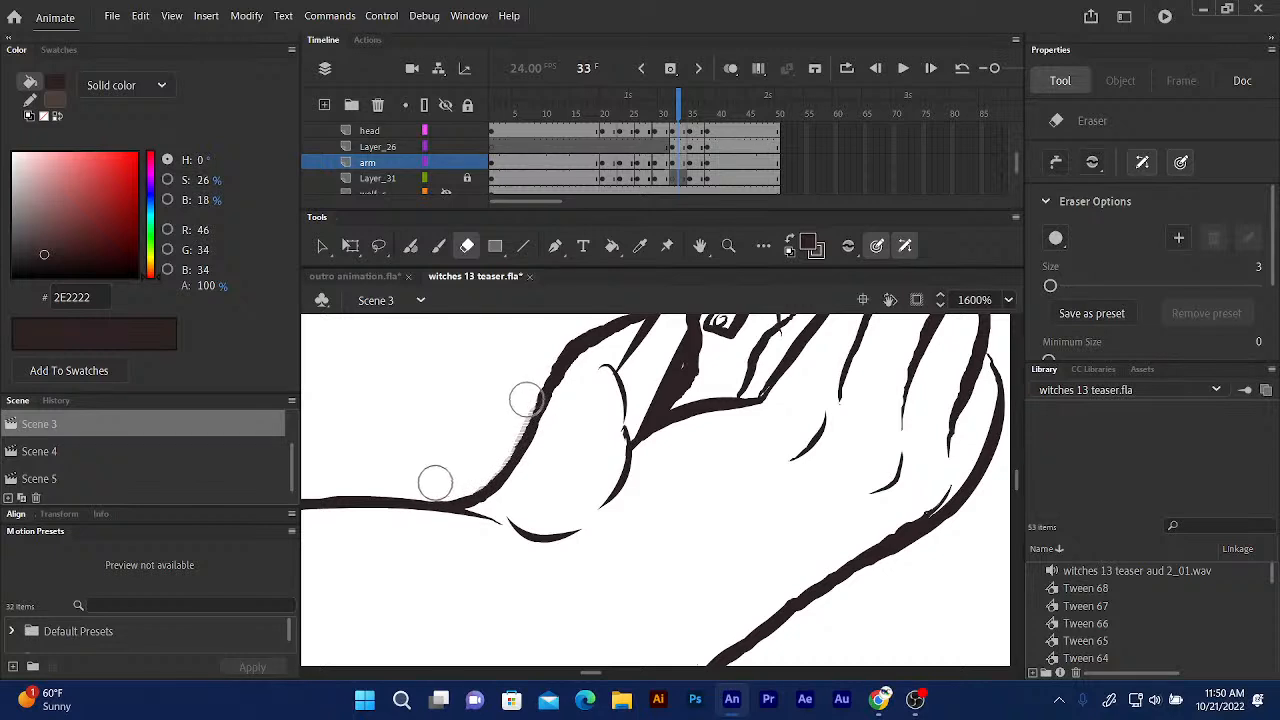
pyautogui.moveTo(474, 461); pyautogui.dragTo(508, 379)
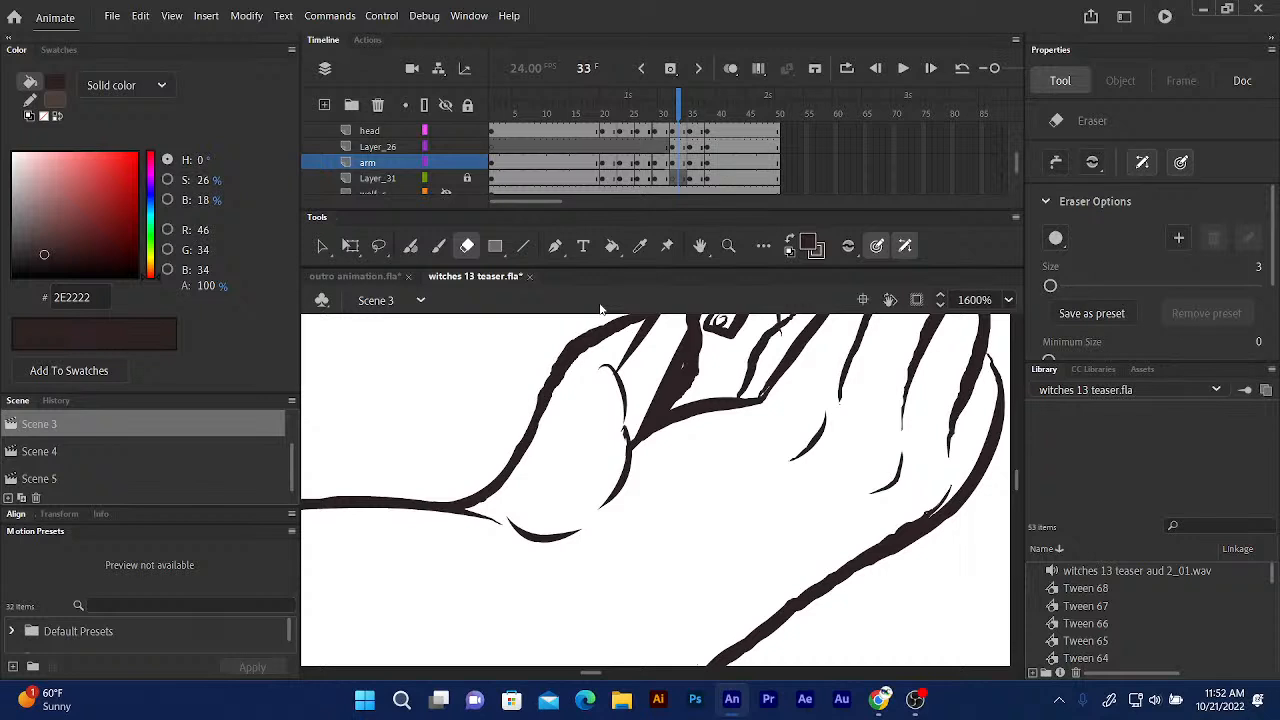
pyautogui.moveTo(541, 405)
pyautogui.mouseDown()
pyautogui.moveTo(509, 428)
pyautogui.moveTo(505, 460)
pyautogui.mouseUp()
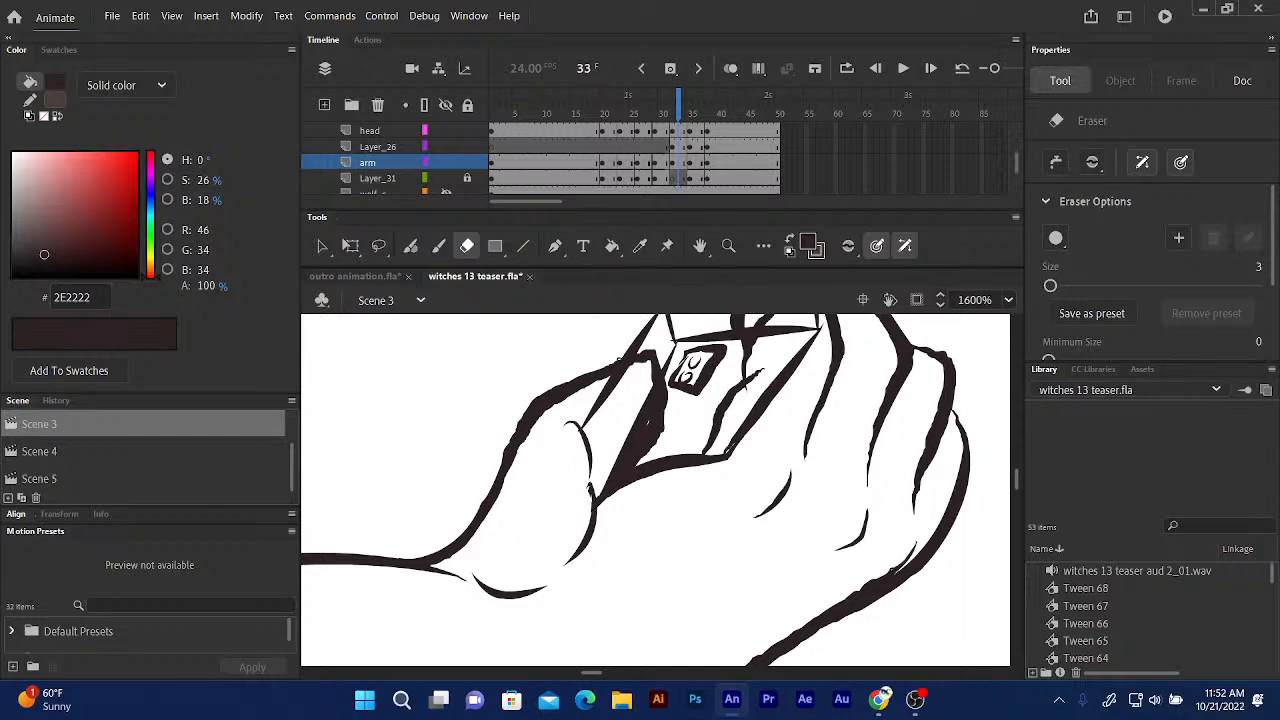
pyautogui.moveTo(521, 382)
pyautogui.mouseDown()
pyautogui.moveTo(509, 326)
pyautogui.moveTo(495, 428)
pyautogui.mouseUp()
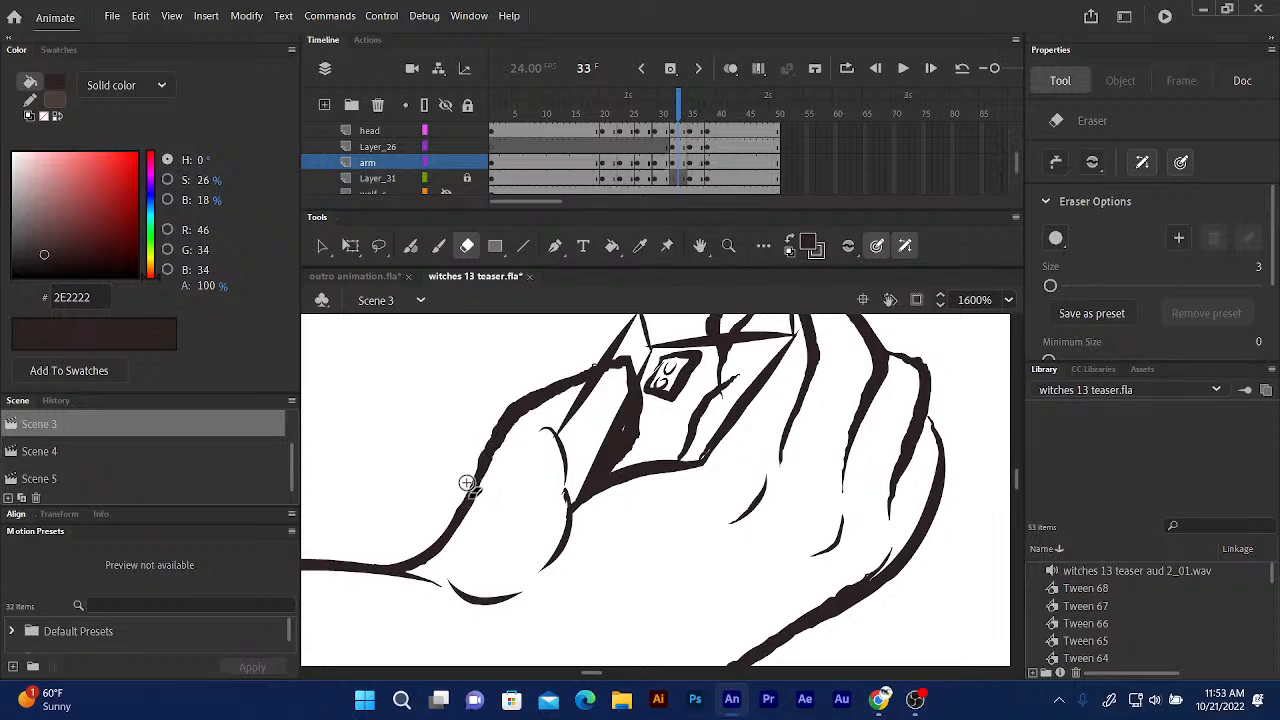
pyautogui.moveTo(466, 481); pyautogui.dragTo(499, 408)
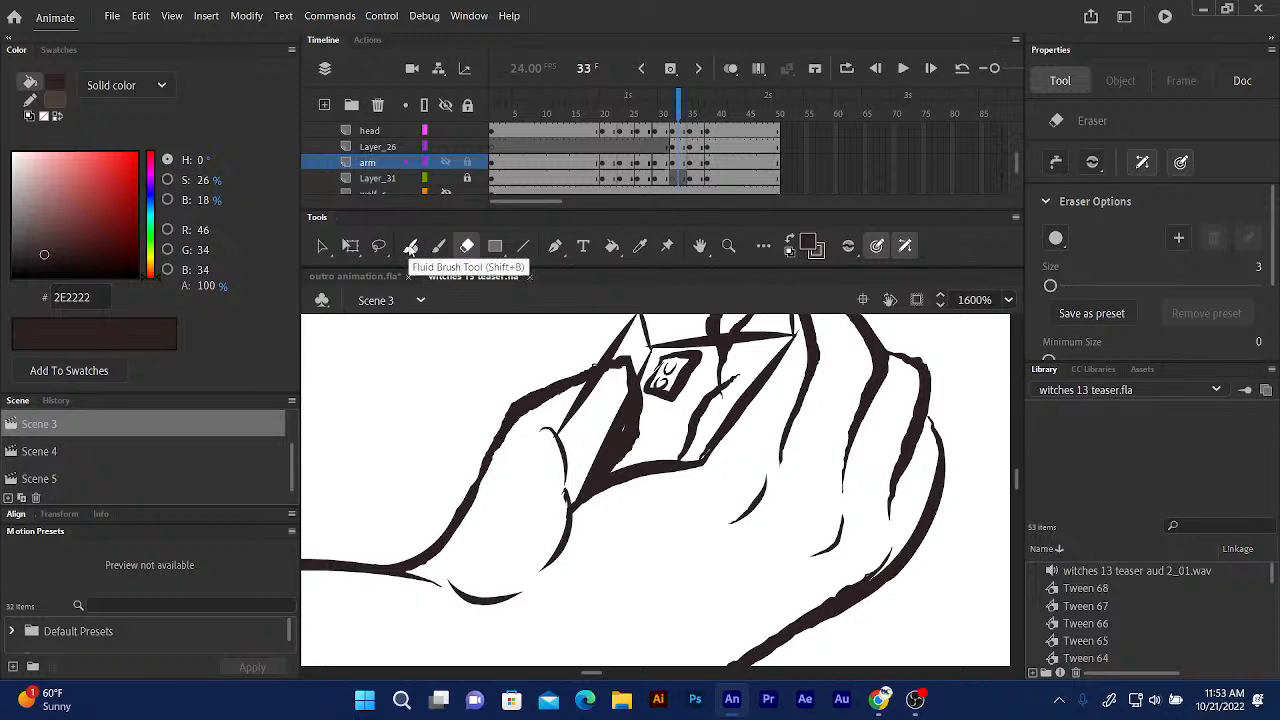
# Touch up the thumb's outer outline on frame 33 with the Fluid Brush and erase the excess black from the thumb's inner edge.
pyautogui.click(411, 248)
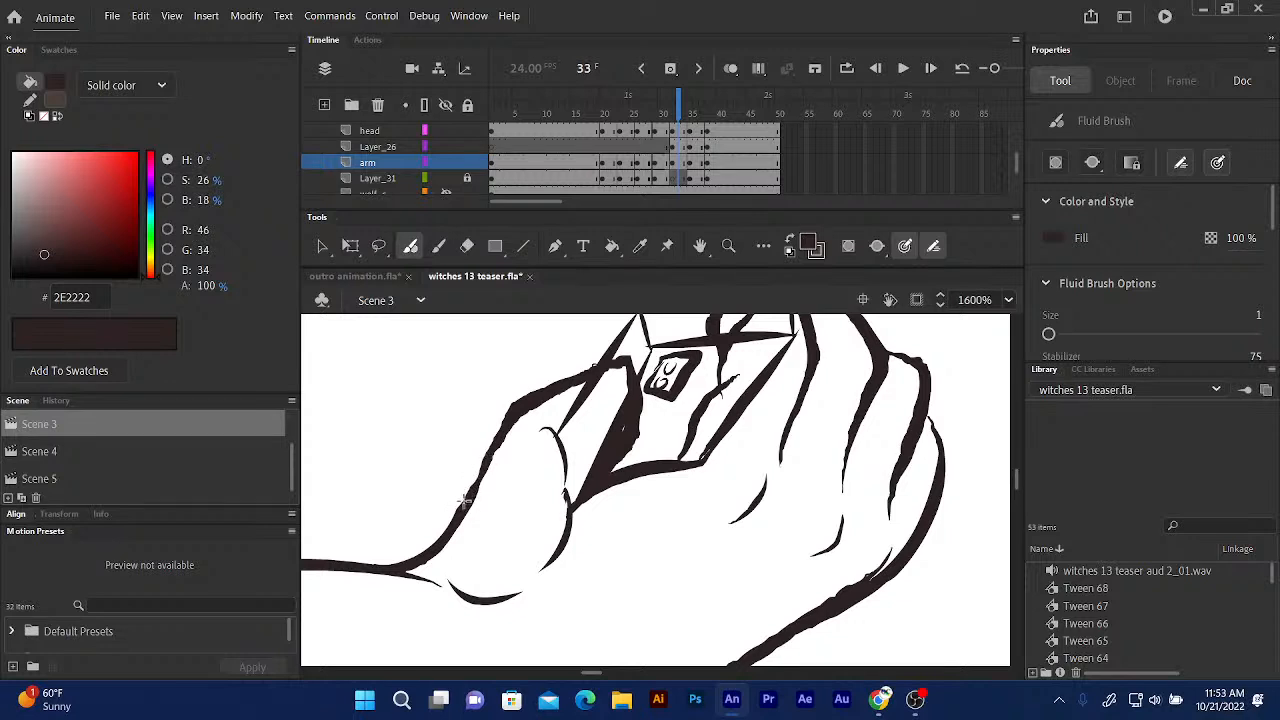
pyautogui.moveTo(464, 502); pyautogui.dragTo(491, 425)
pyautogui.moveTo(680, 385)
pyautogui.mouseDown()
pyautogui.moveTo(548, 432)
pyautogui.moveTo(594, 398)
pyautogui.mouseUp()
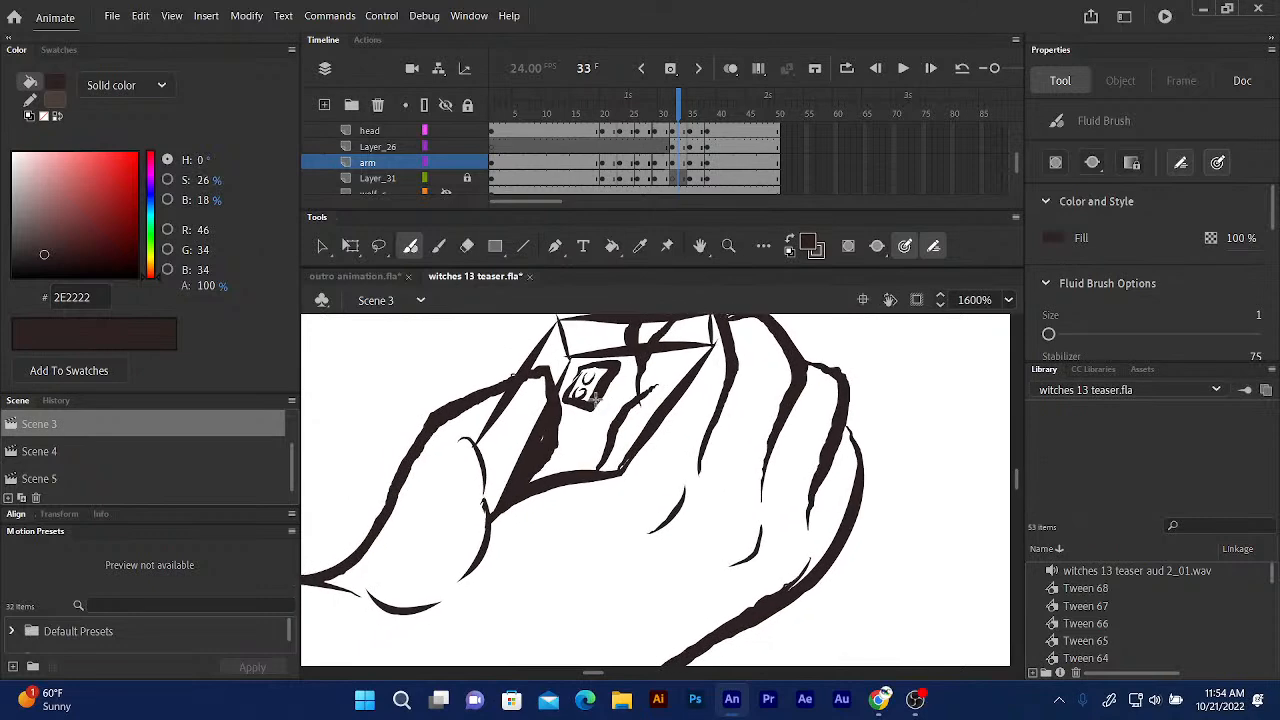
pyautogui.click(466, 246)
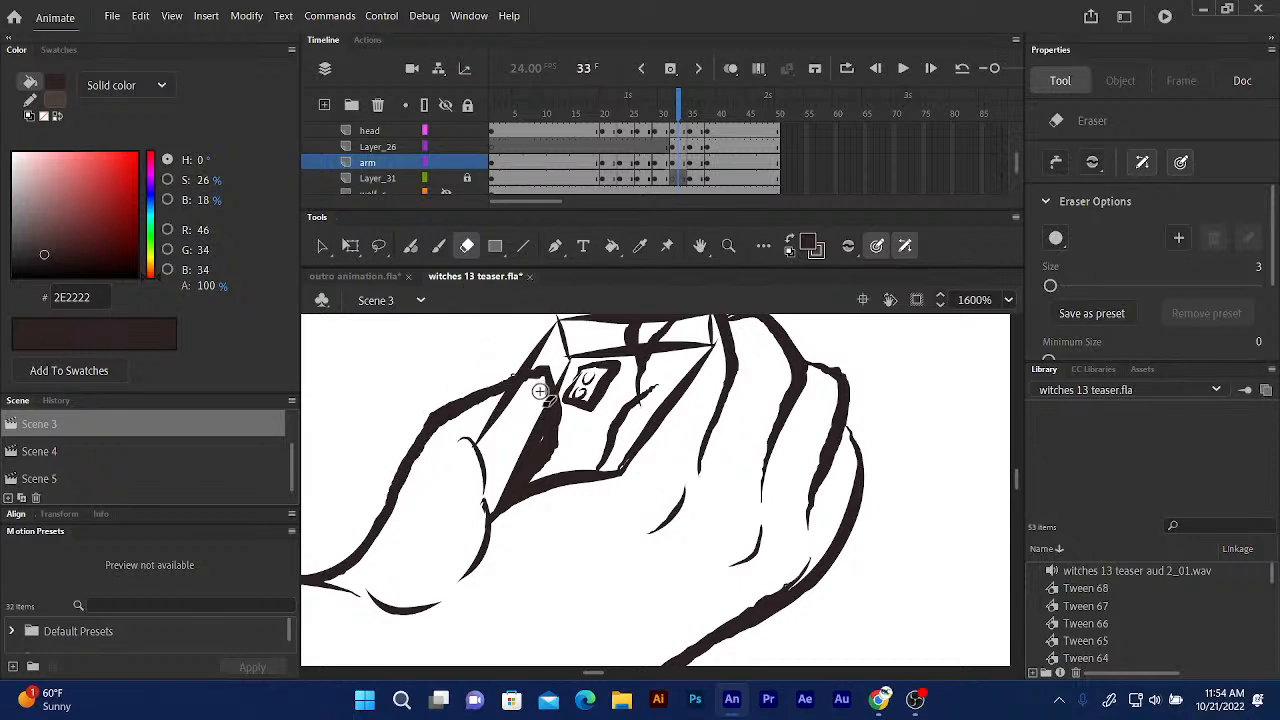
pyautogui.moveTo(540, 380)
pyautogui.mouseDown()
pyautogui.moveTo(536, 448)
pyautogui.moveTo(514, 482)
pyautogui.moveTo(494, 482)
pyautogui.mouseUp()
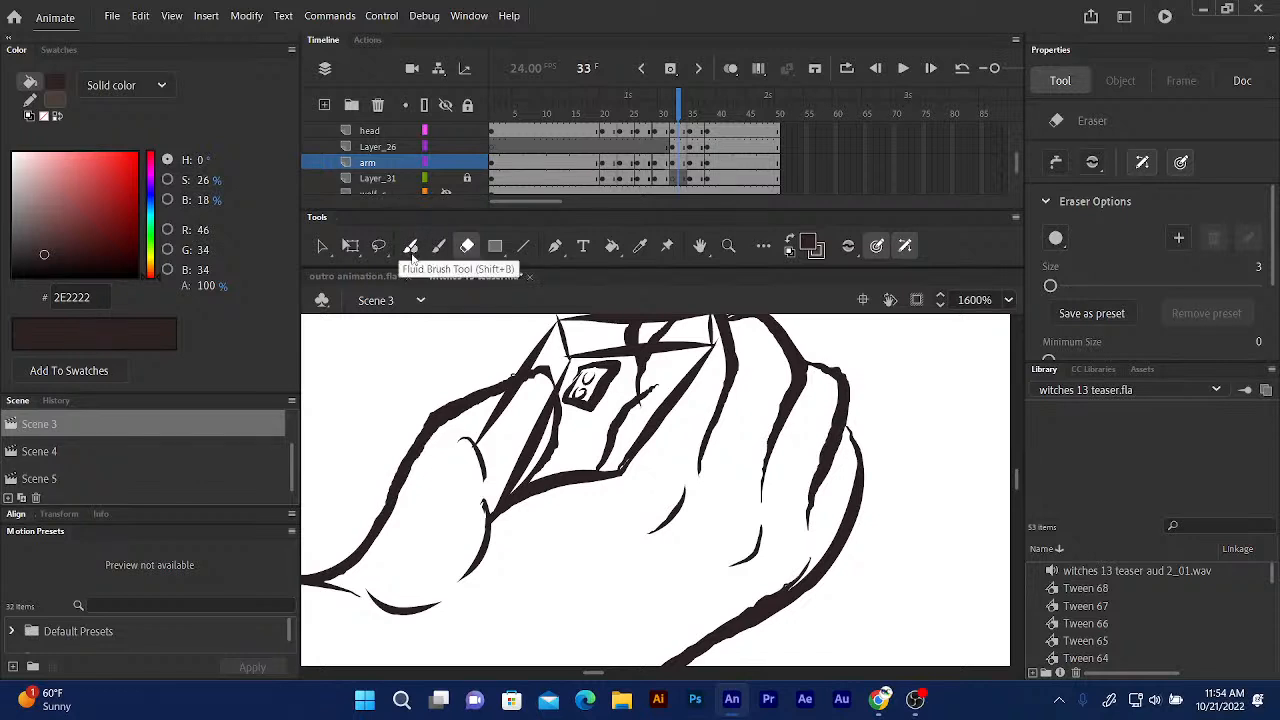
# Redraw the thumb tip's contour and the crease line at the thumb's base on frame 33 with the Fluid Brush in 2E2222.
pyautogui.click(410, 247)
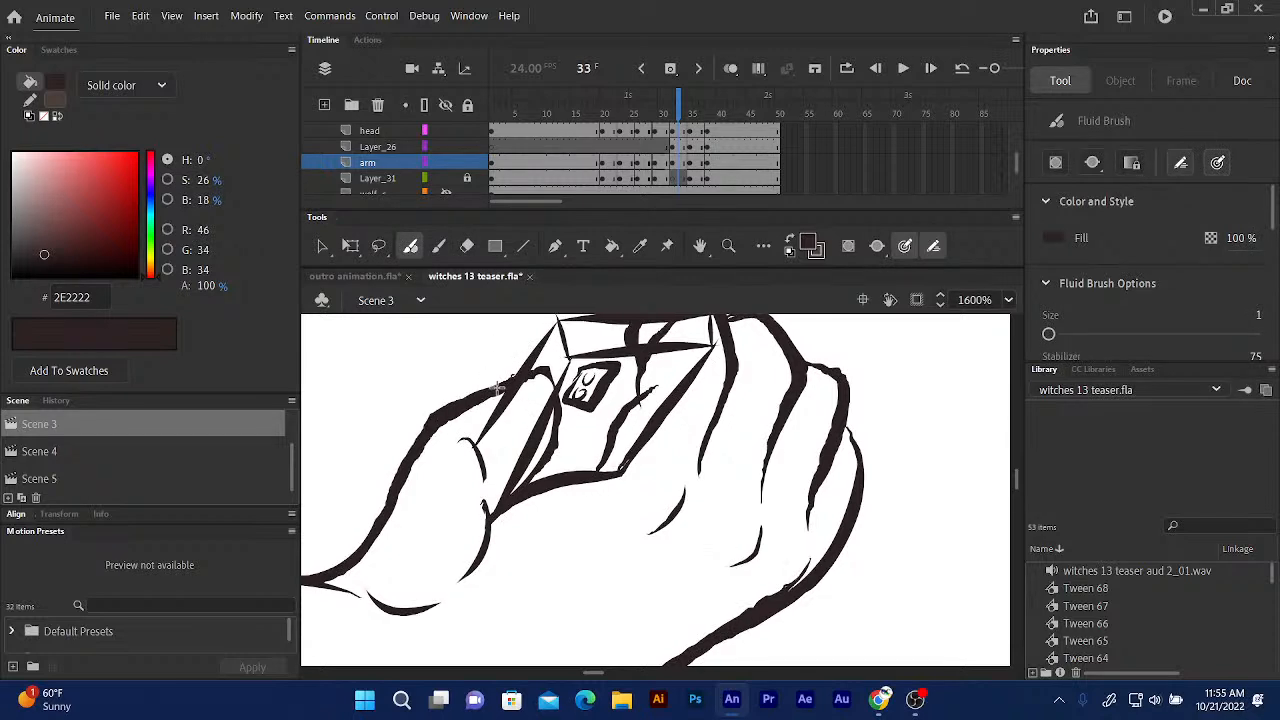
pyautogui.moveTo(497, 388)
pyautogui.mouseDown()
pyautogui.moveTo(556, 388)
pyautogui.moveTo(562, 482)
pyautogui.mouseUp()
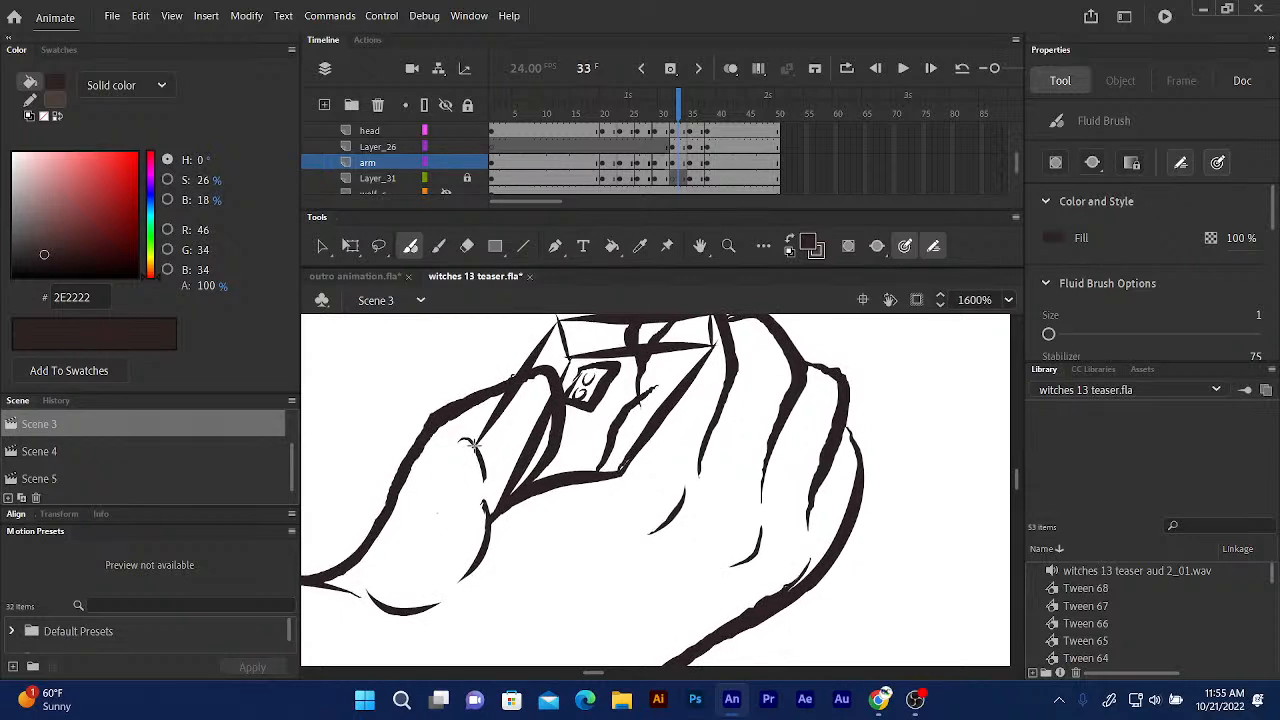
pyautogui.moveTo(473, 444); pyautogui.dragTo(491, 519)
# Rework the slanted finger line inside the held box on frame 33, trimming its rough edges with the Eraser and restroking it in 2E2222.
pyautogui.moveTo(578, 397)
pyautogui.mouseDown()
pyautogui.moveTo(556, 413)
pyautogui.moveTo(479, 409)
pyautogui.mouseUp()
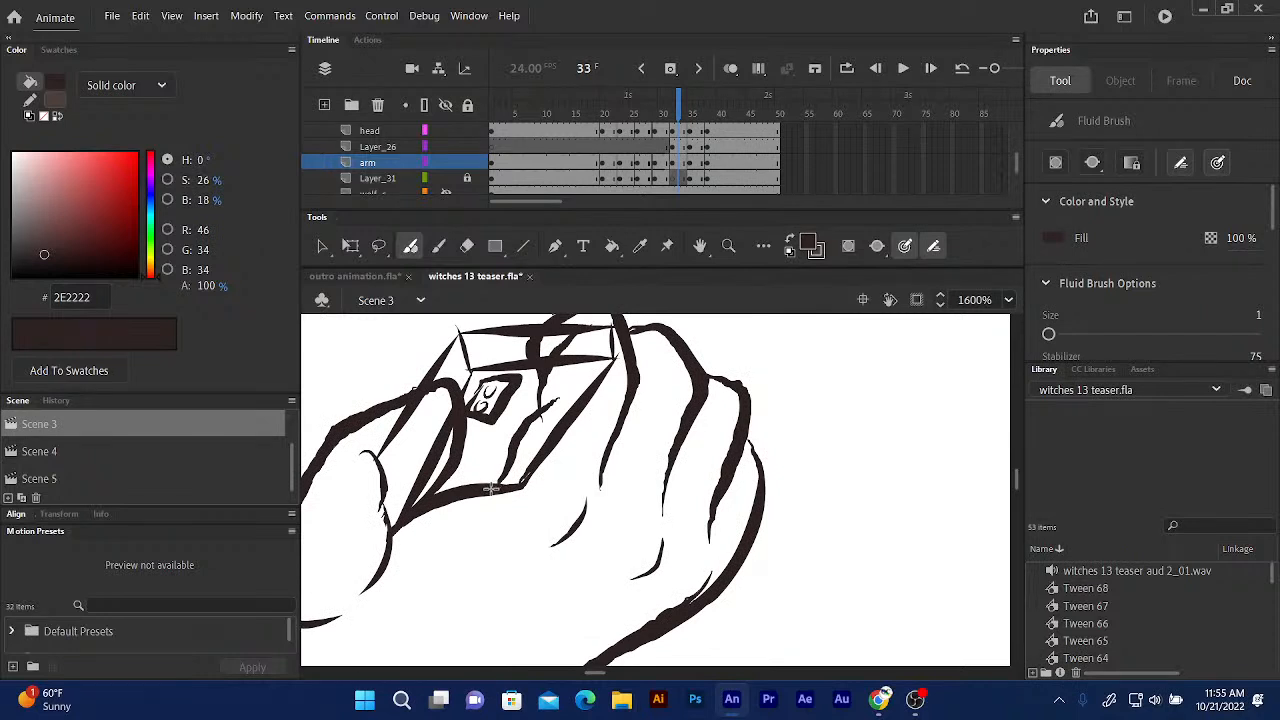
pyautogui.moveTo(493, 487)
pyautogui.mouseDown()
pyautogui.moveTo(521, 420)
pyautogui.moveTo(541, 415)
pyautogui.mouseUp()
pyautogui.click(466, 248)
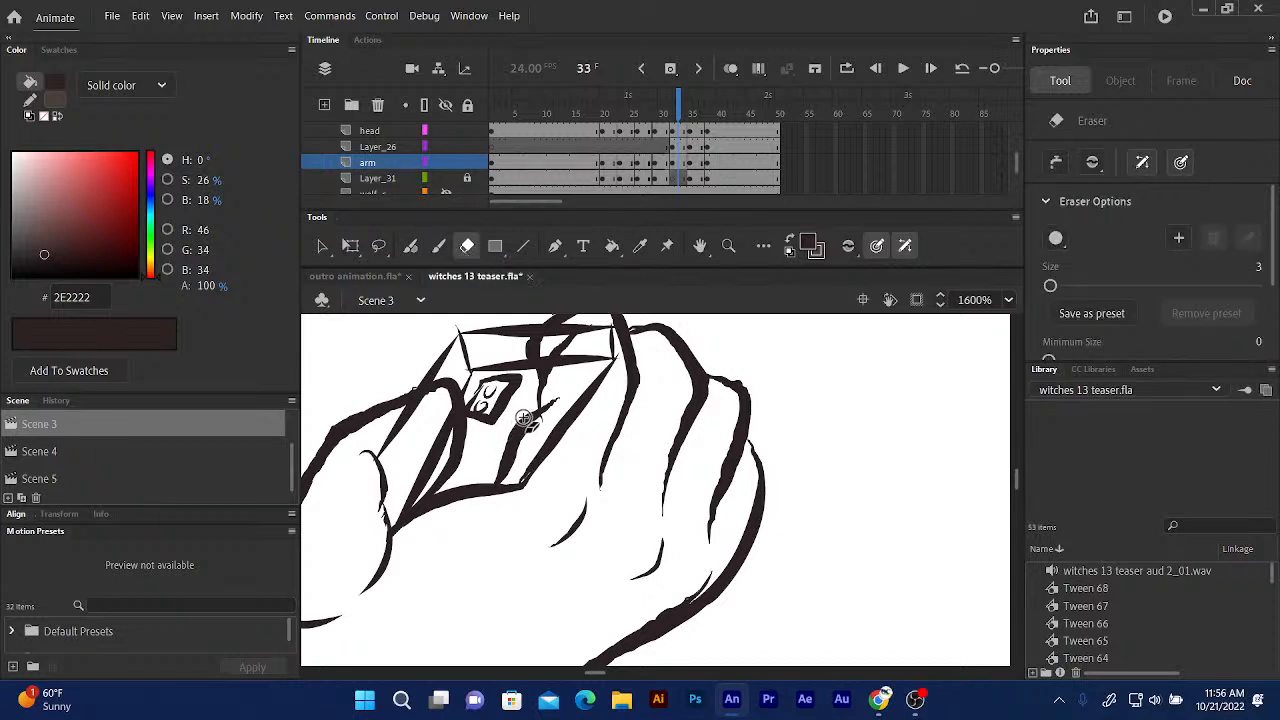
pyautogui.moveTo(535, 396); pyautogui.dragTo(523, 425)
pyautogui.moveTo(529, 409)
pyautogui.mouseDown()
pyautogui.moveTo(505, 465)
pyautogui.moveTo(529, 409)
pyautogui.moveTo(482, 465)
pyautogui.mouseUp()
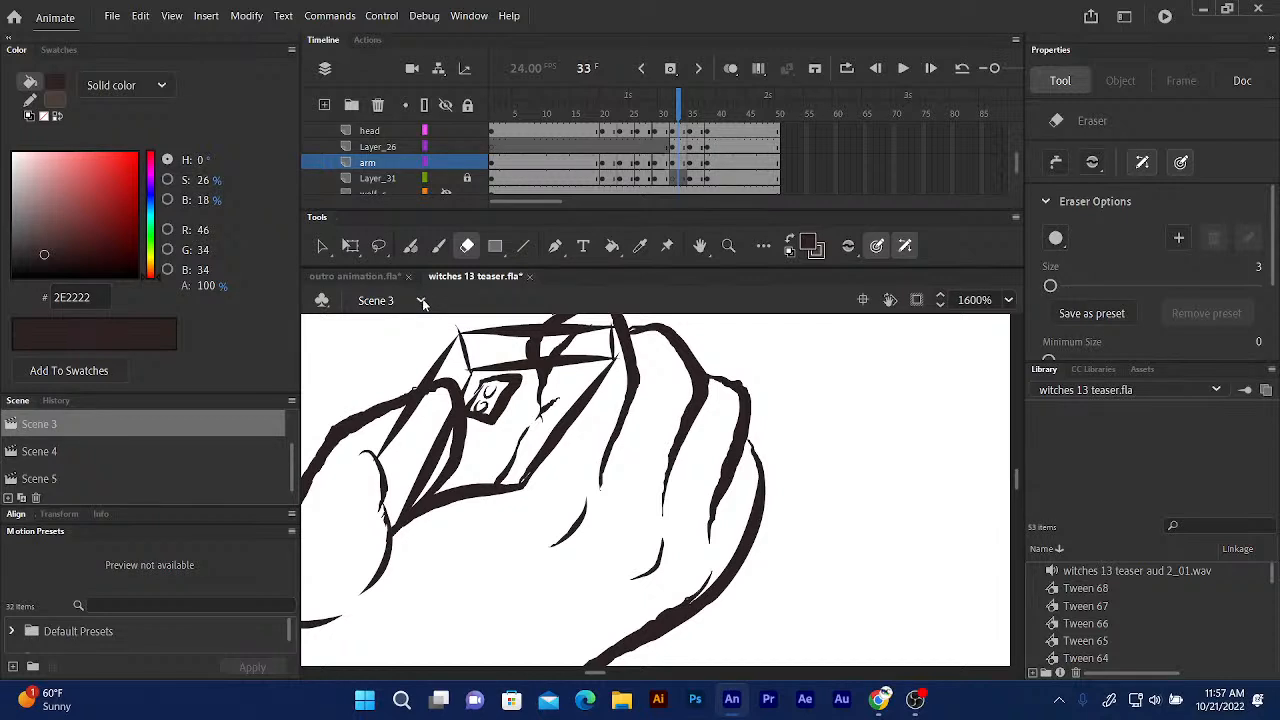
pyautogui.click(411, 248)
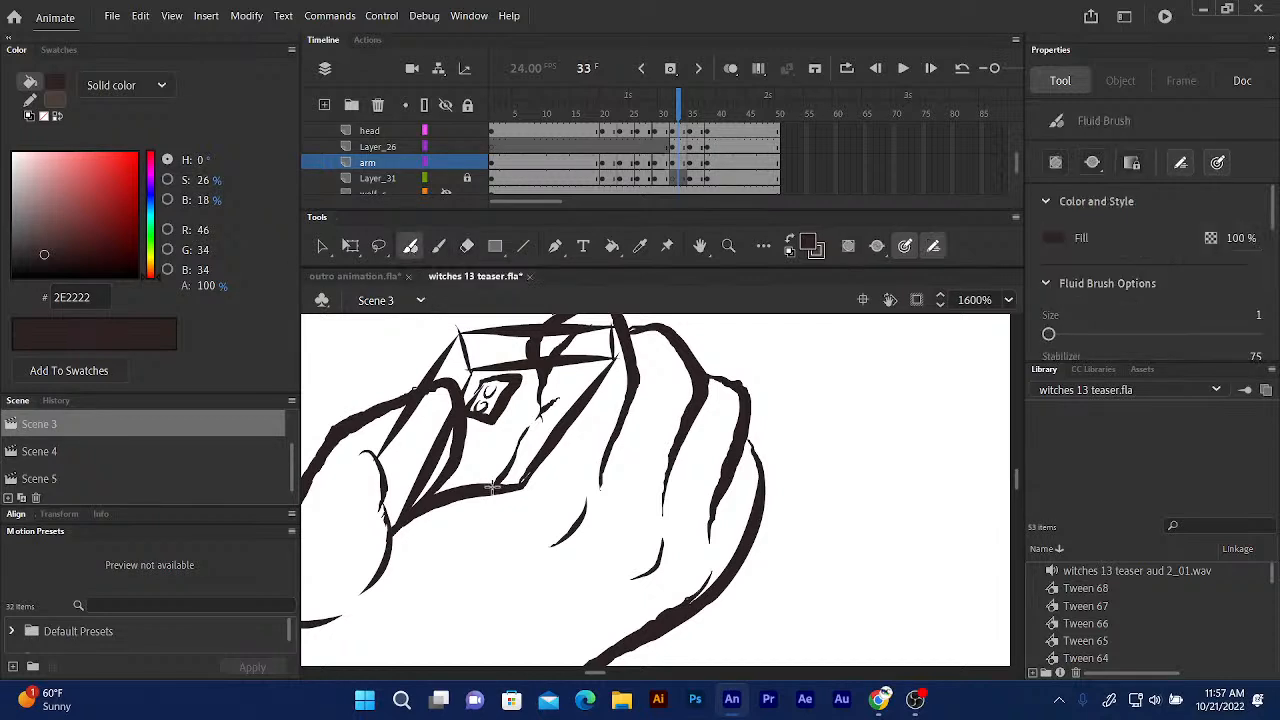
pyautogui.moveTo(488, 487); pyautogui.dragTo(538, 408)
# Thin the rough line between the fingers on frame 33 by erasing along both its sides with the size 3 Eraser.
pyautogui.moveTo(557, 363)
pyautogui.mouseDown()
pyautogui.moveTo(477, 434)
pyautogui.moveTo(516, 389)
pyautogui.mouseUp()
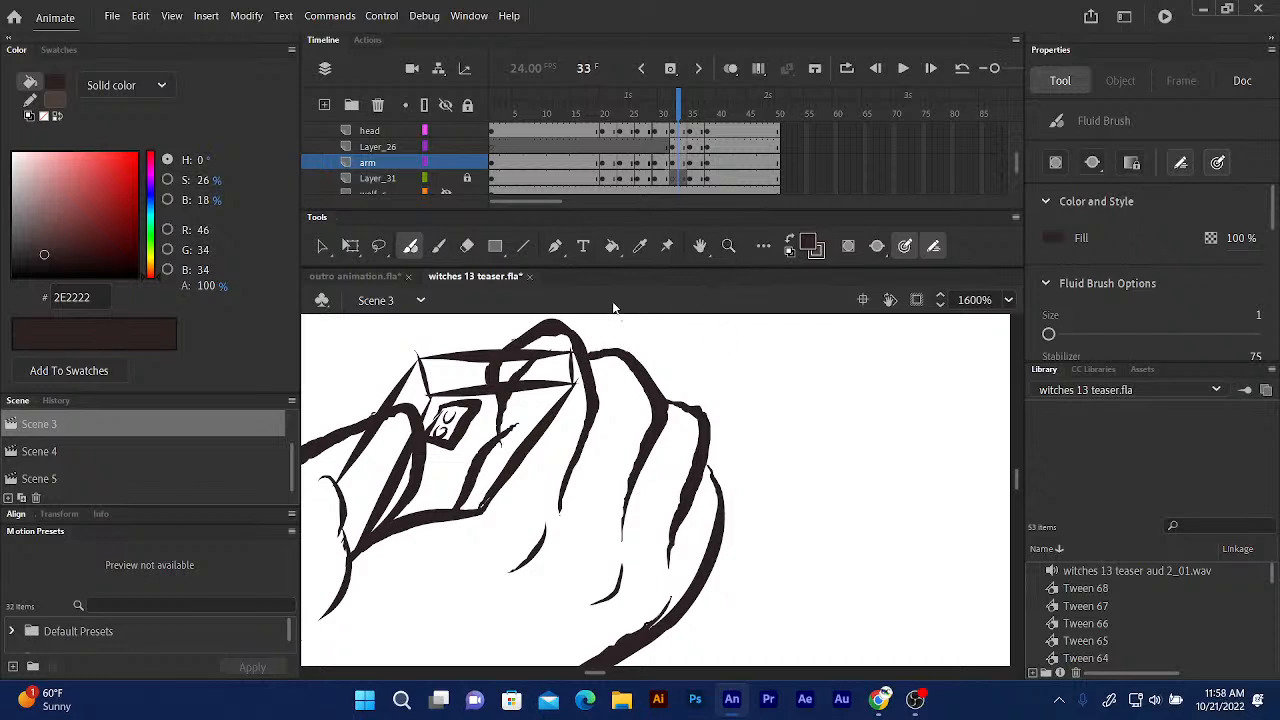
pyautogui.moveTo(509, 421); pyautogui.dragTo(425, 331)
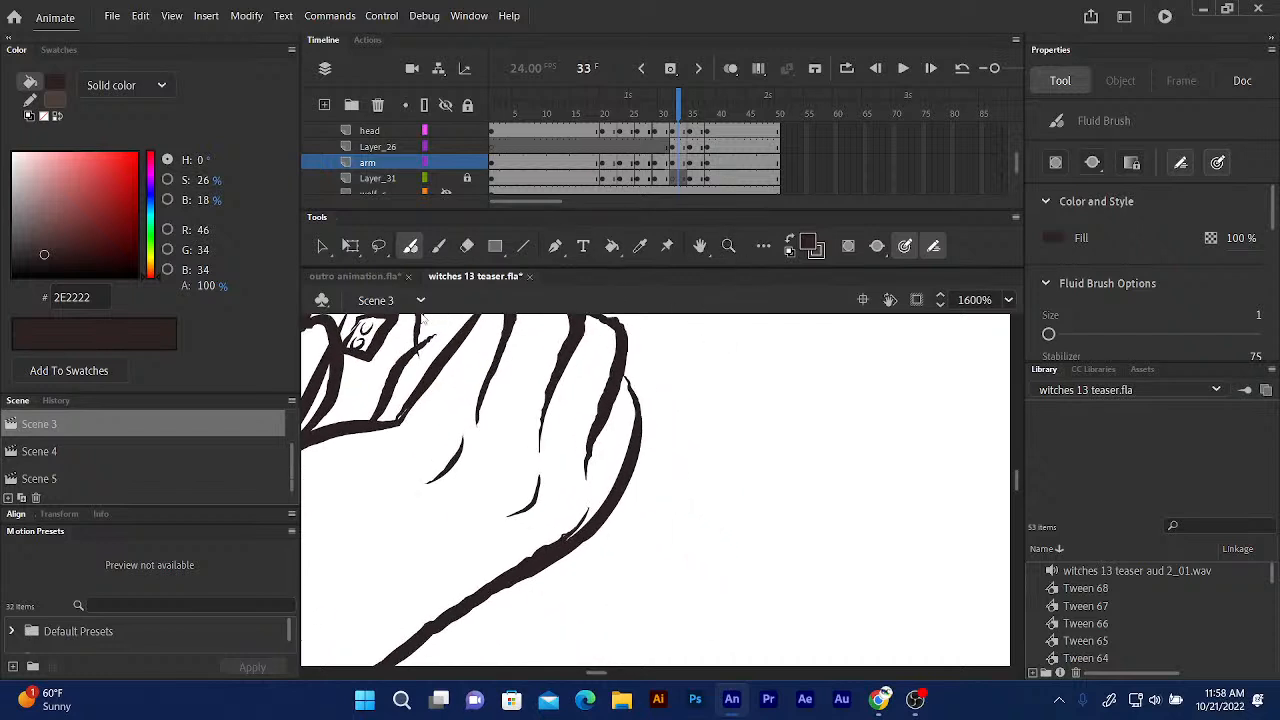
pyautogui.click(467, 247)
pyautogui.moveTo(516, 367)
pyautogui.mouseDown()
pyautogui.moveTo(502, 403)
pyautogui.moveTo(546, 372)
pyautogui.moveTo(522, 446)
pyautogui.mouseUp()
pyautogui.moveTo(547, 369); pyautogui.dragTo(523, 449)
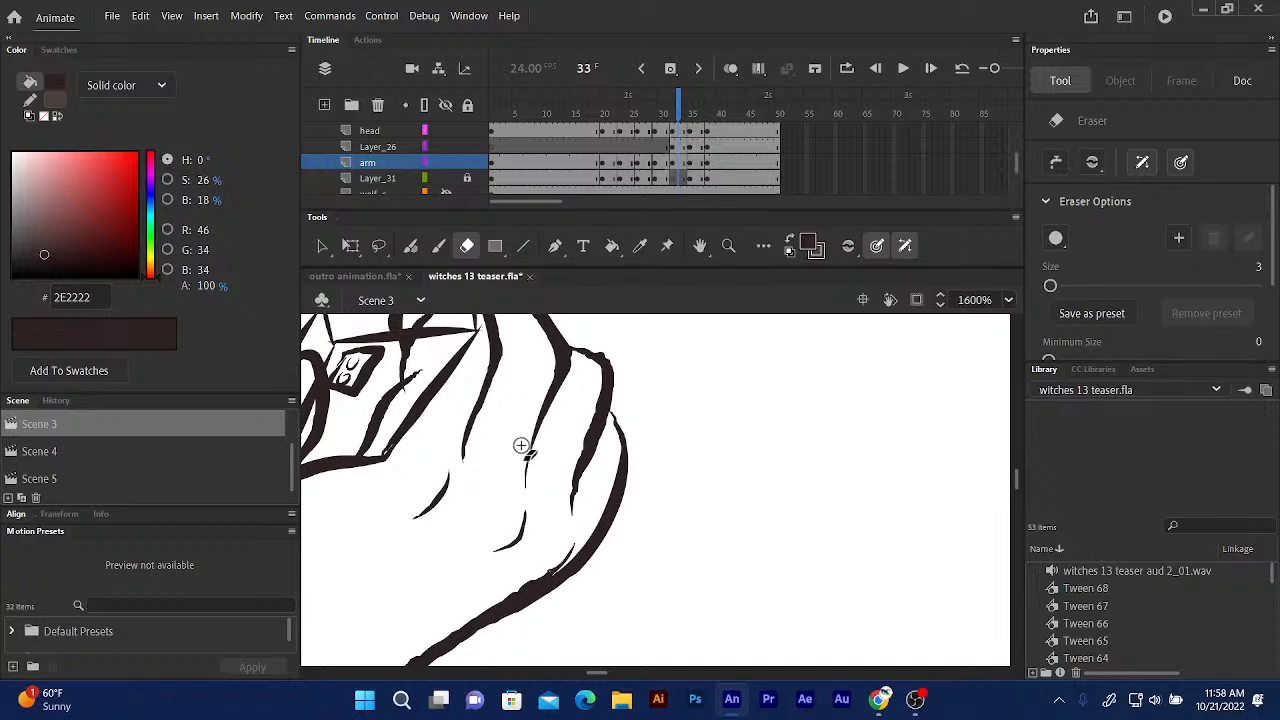
# Smooth the little finger's knuckle outline on frame 33 and join it to the hand's outer edge with Fluid Brush strokes in 2E2222.
pyautogui.click(411, 246)
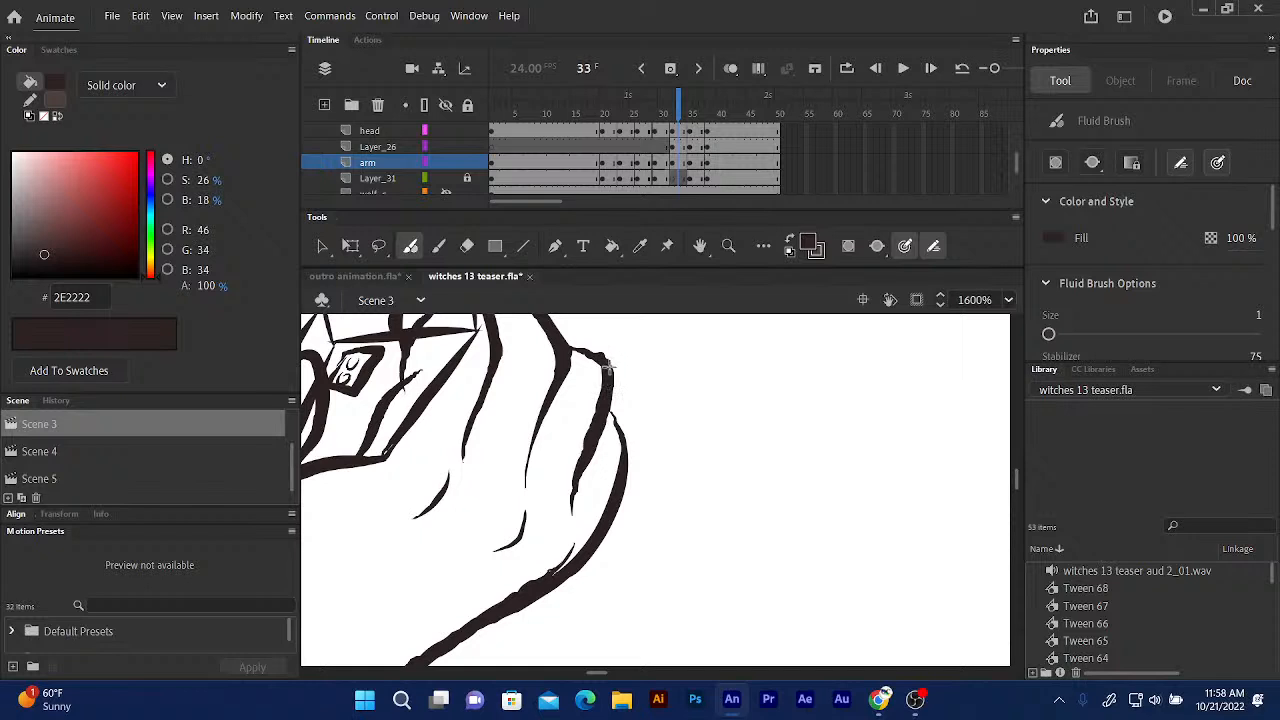
pyautogui.moveTo(607, 367); pyautogui.dragTo(558, 334)
pyautogui.moveTo(623, 479); pyautogui.dragTo(607, 396)
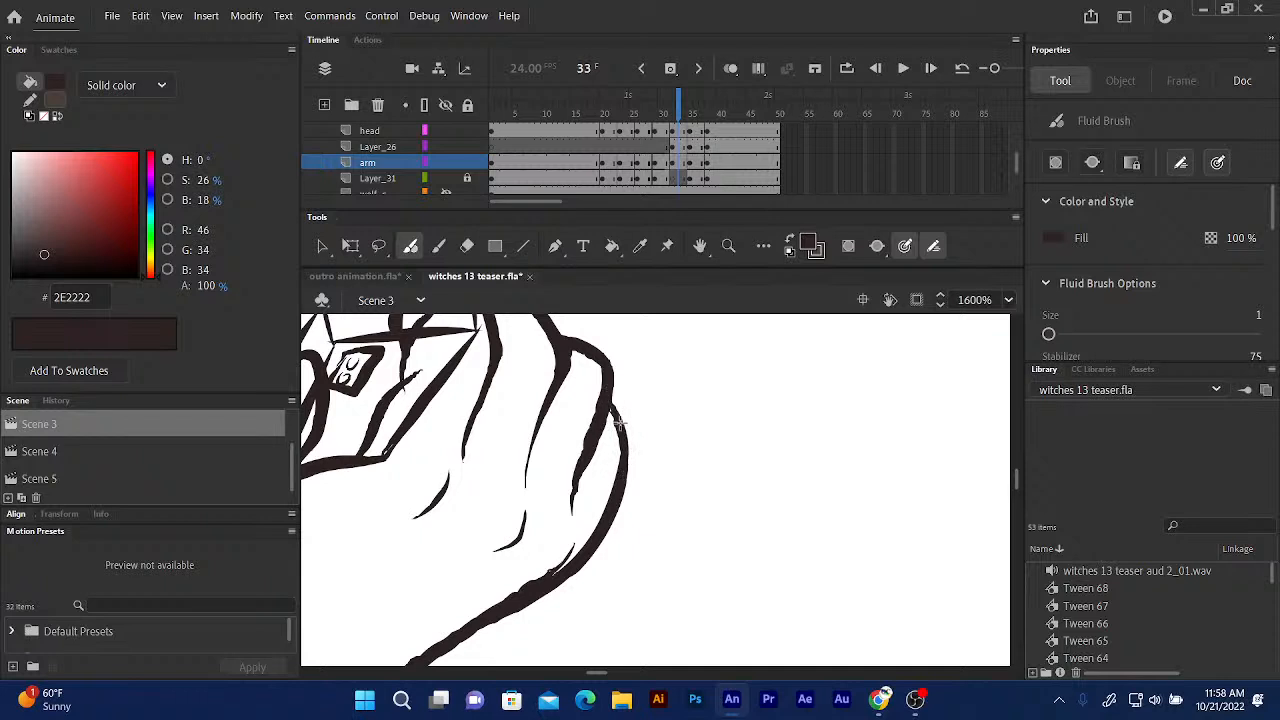
# Swap the fill colour to brown 493F39 and fill the whole arm on frame 33 with the Paint Bucket.
pyautogui.moveTo(549, 480)
pyautogui.mouseDown()
pyautogui.moveTo(608, 356)
pyautogui.moveTo(722, 575)
pyautogui.mouseUp()
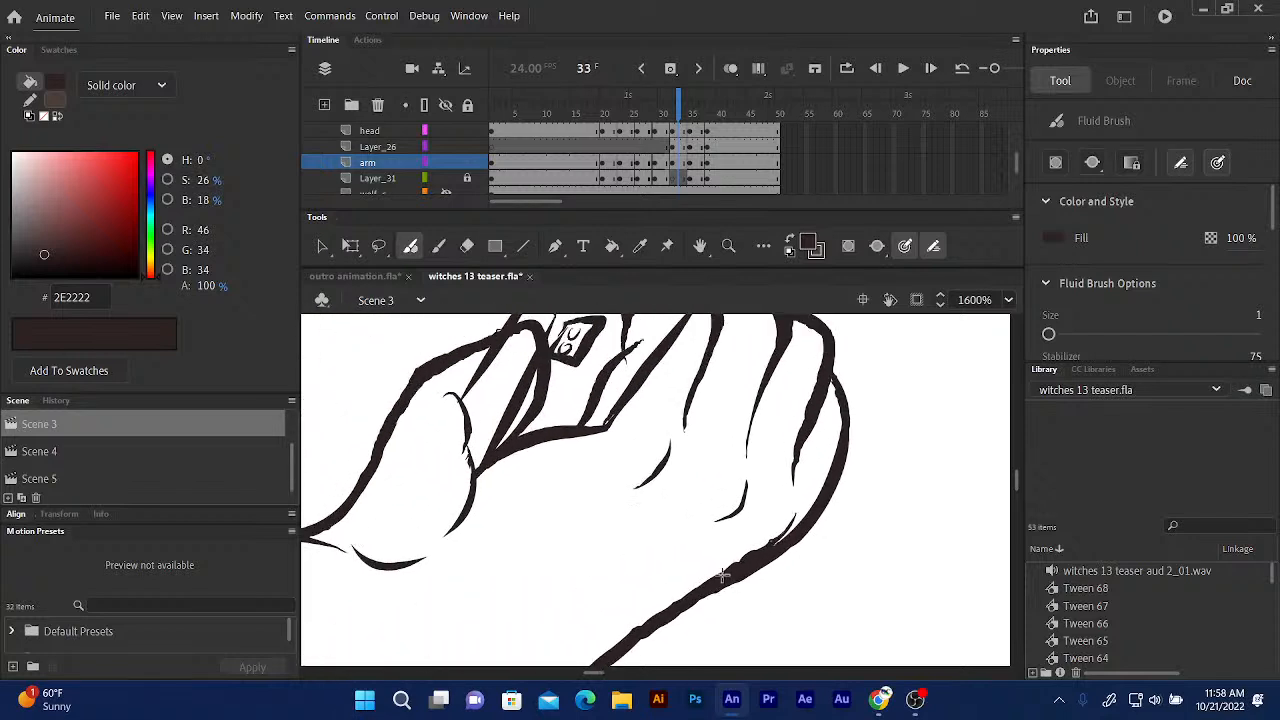
pyautogui.moveTo(450, 498)
pyautogui.mouseDown()
pyautogui.moveTo(451, 514)
pyautogui.moveTo(517, 400)
pyautogui.mouseUp()
pyautogui.moveTo(402, 469); pyautogui.dragTo(452, 487)
pyautogui.moveTo(428, 530); pyautogui.dragTo(798, 406)
pyautogui.moveTo(454, 502); pyautogui.dragTo(695, 486)
pyautogui.hotkey('ctrl', '-')
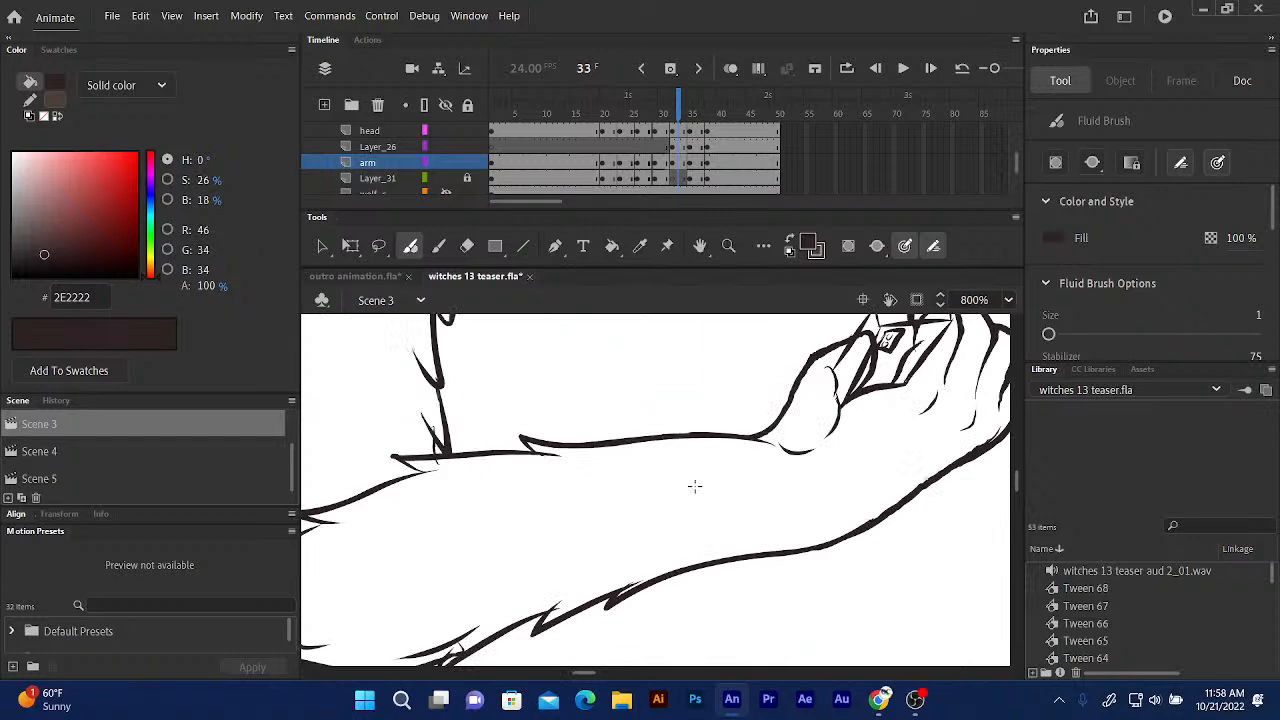
pyautogui.moveTo(428, 517); pyautogui.dragTo(836, 529)
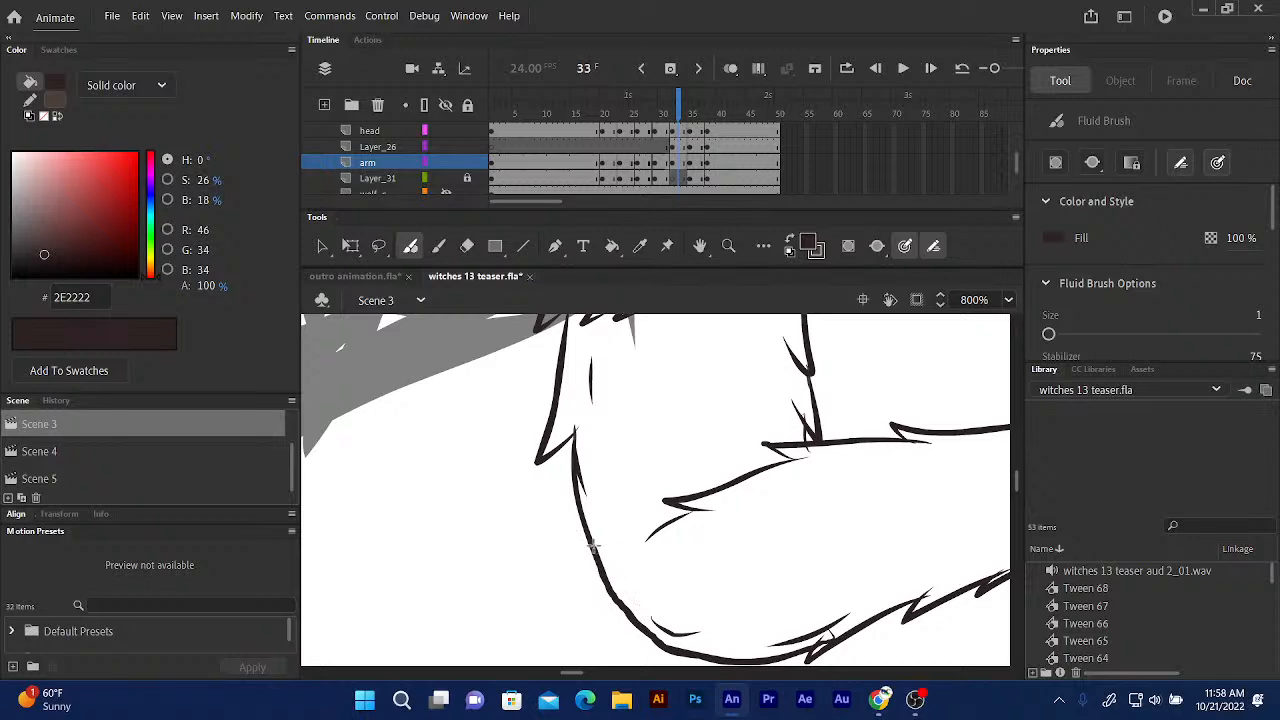
pyautogui.click(612, 246)
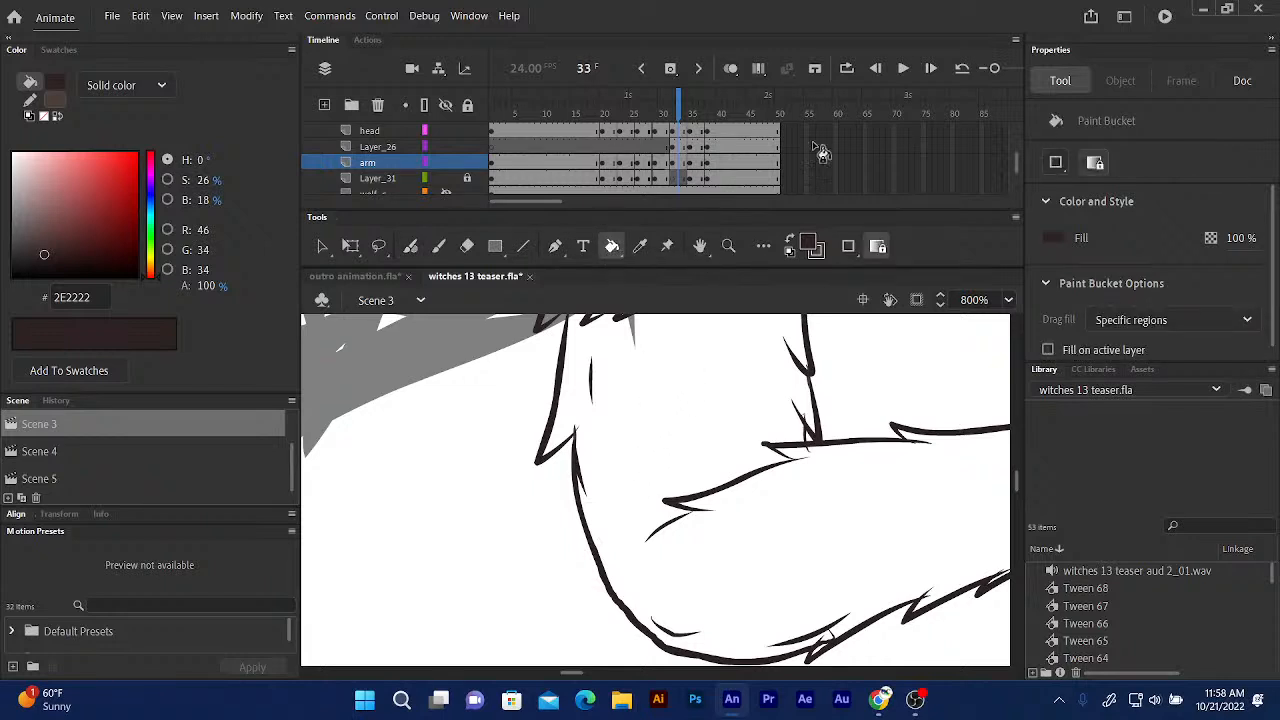
pyautogui.click(790, 240)
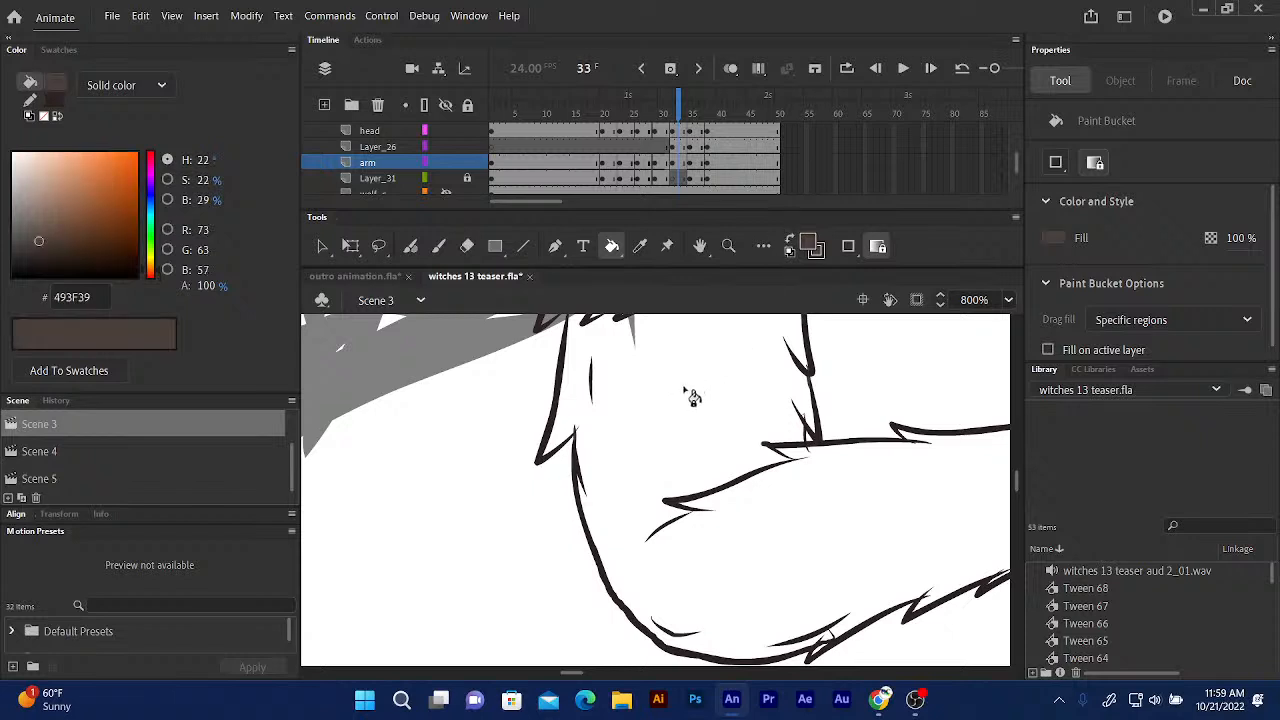
pyautogui.click(692, 397)
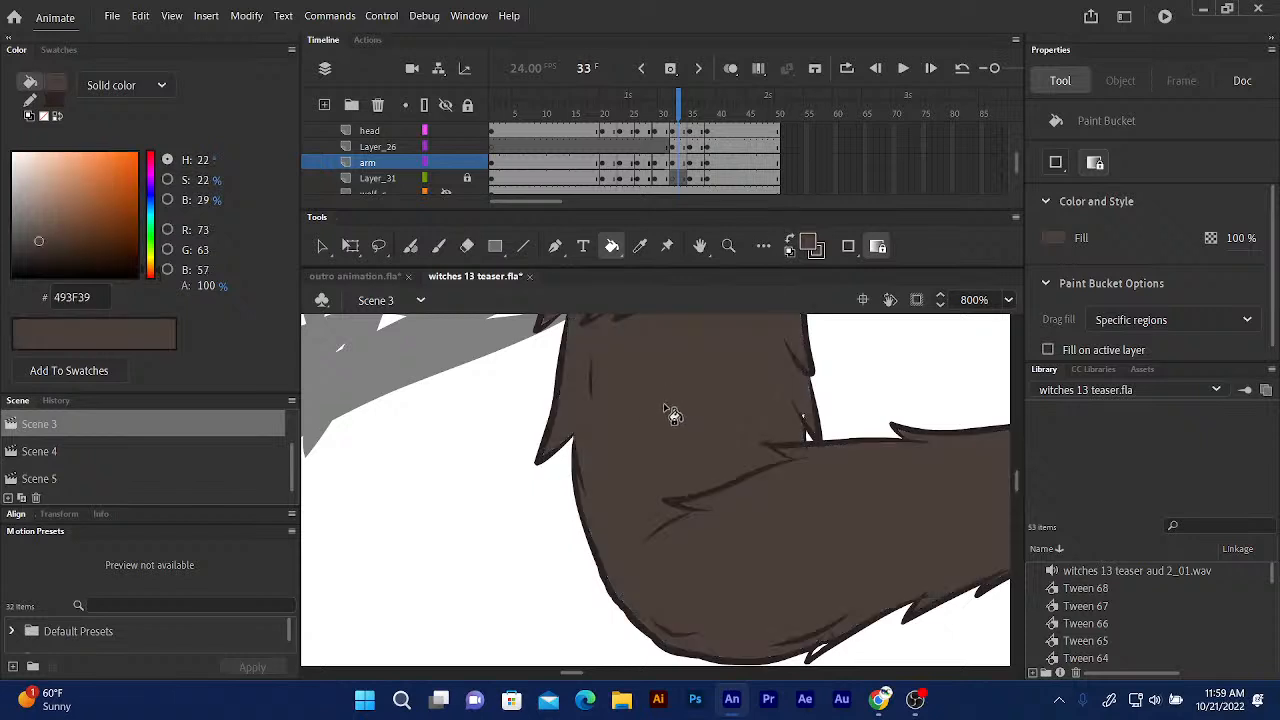
# Examine the filled arm on frame 33 from the hand to the shoulder for unfilled spots along the fur tufts.
pyautogui.hscroll(5, 673, 415)
pyautogui.scroll(2, 663, 394)
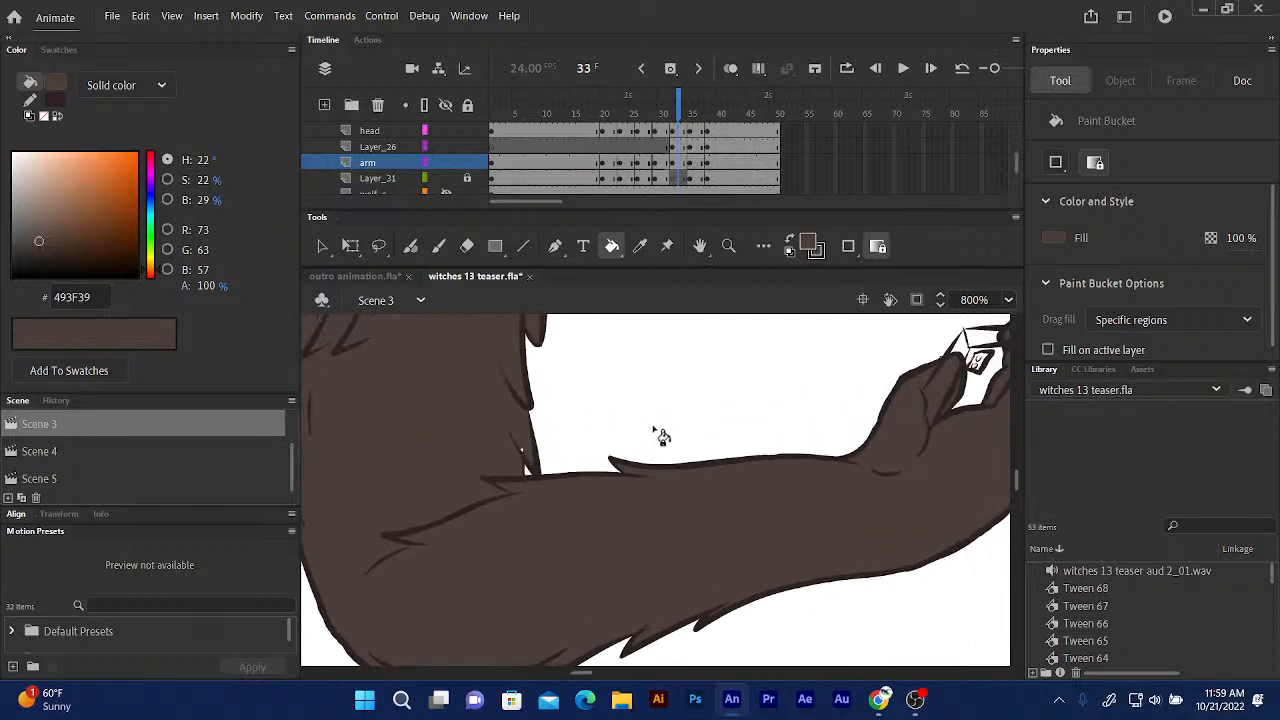
pyautogui.scroll(-5, 694, 366)
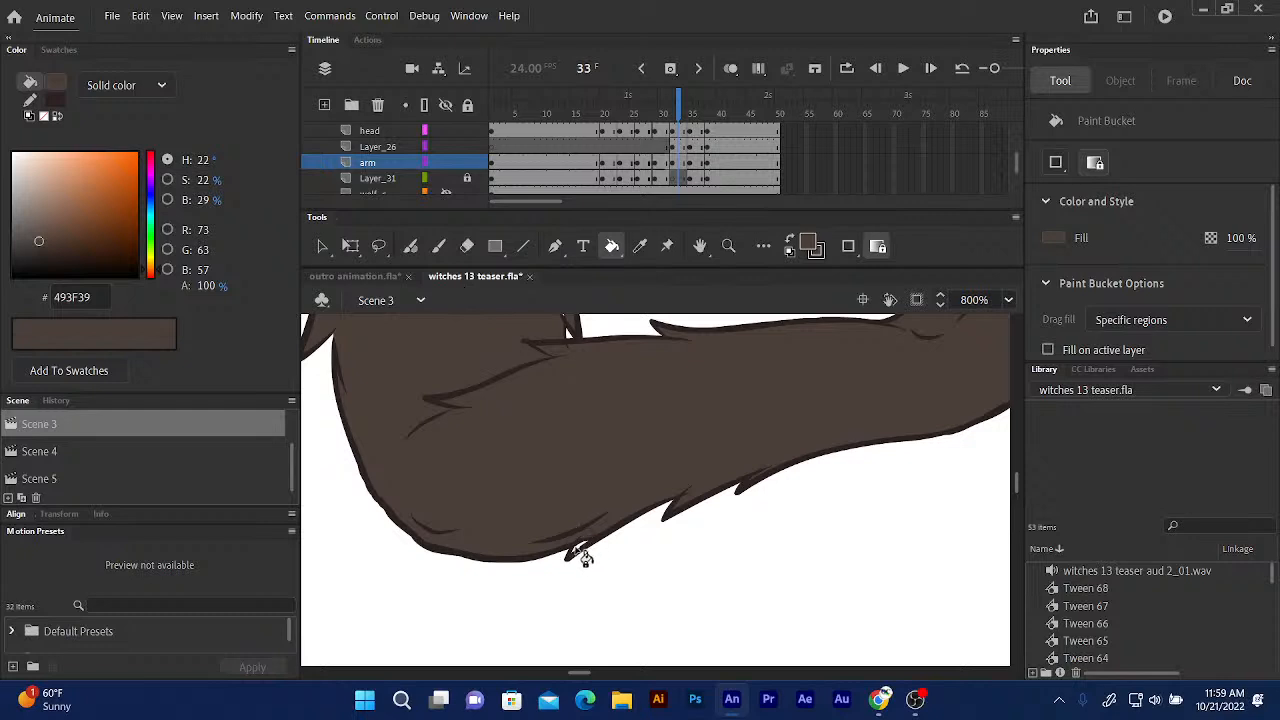
pyautogui.scroll(4, 660, 474)
pyautogui.moveTo(687, 461)
pyautogui.mouseDown()
pyautogui.moveTo(572, 537)
pyautogui.moveTo(729, 454)
pyautogui.moveTo(756, 422)
pyautogui.mouseUp()
pyautogui.moveTo(494, 421)
pyautogui.mouseDown()
pyautogui.moveTo(548, 440)
pyautogui.moveTo(614, 514)
pyautogui.mouseUp()
pyautogui.moveTo(509, 424); pyautogui.dragTo(500, 602)
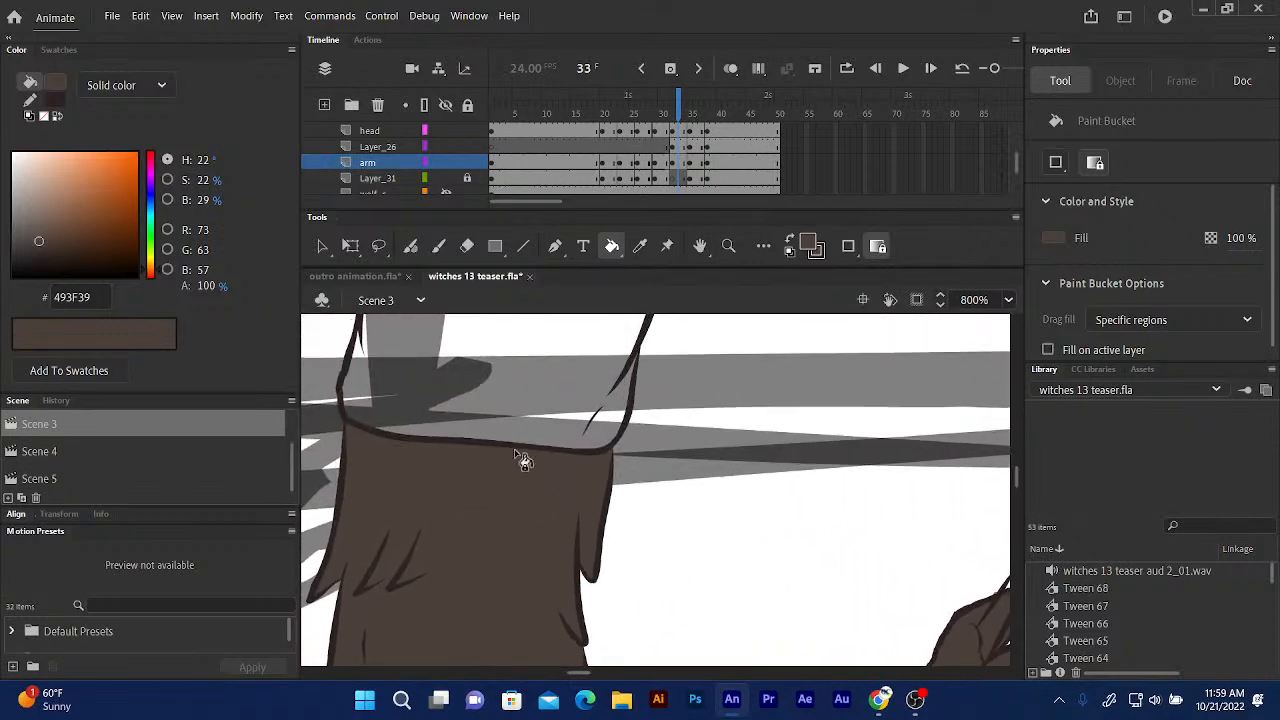
pyautogui.scroll(-3, 522, 460)
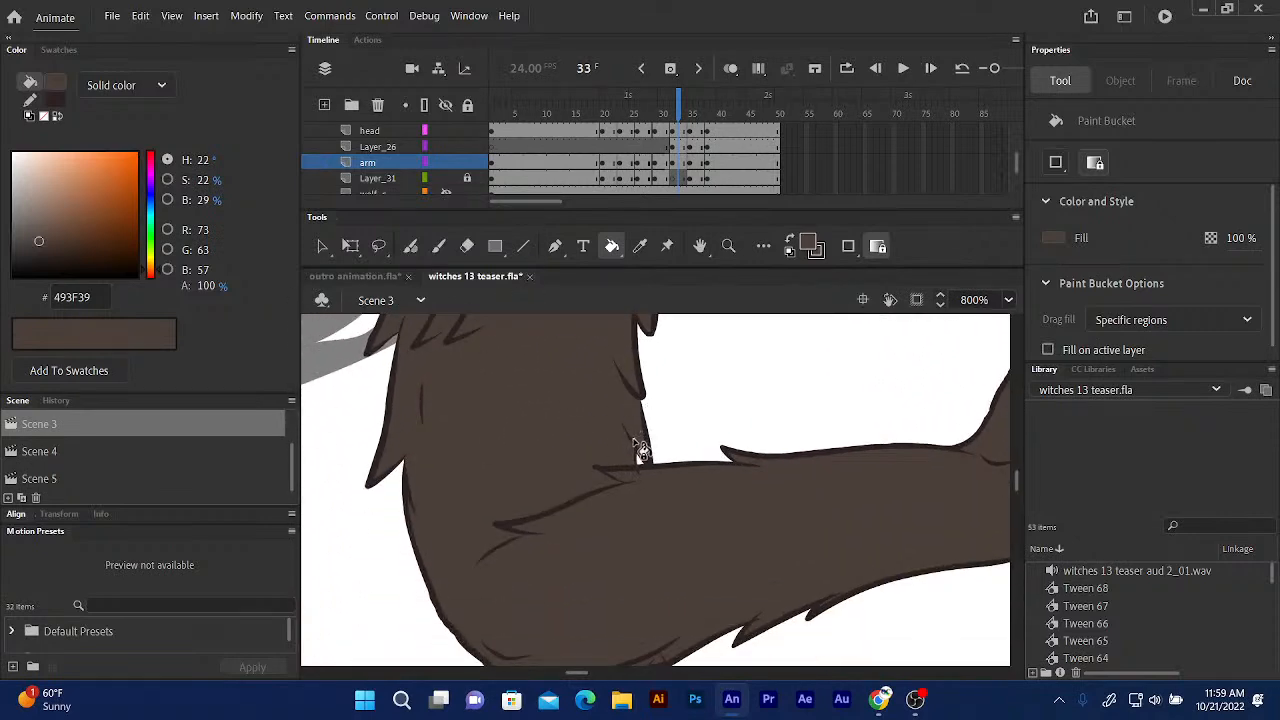
# Go to frame 35 and extend the upper arm's outer outline up to the fur tuft with the Fluid Brush in 2E2222.
pyautogui.click(688, 104)
pyautogui.moveTo(640, 366); pyautogui.dragTo(700, 555)
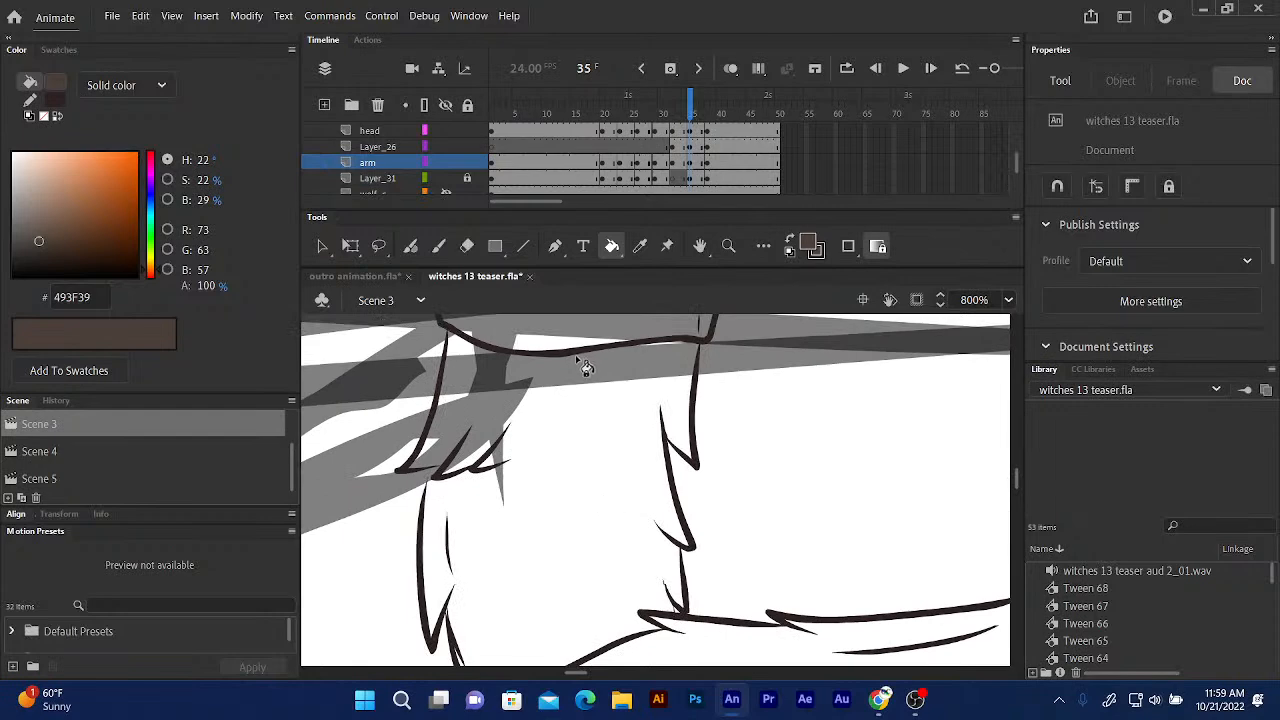
pyautogui.moveTo(573, 400); pyautogui.dragTo(655, 300)
pyautogui.click(787, 242)
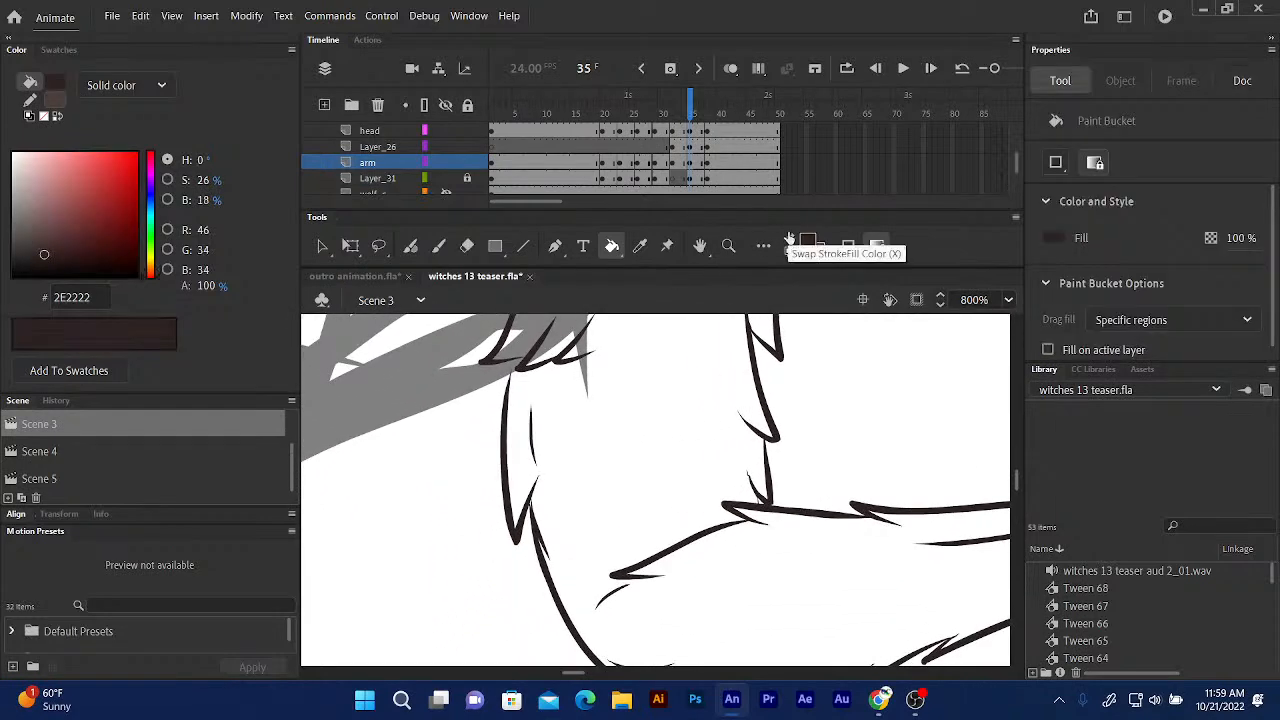
pyautogui.click(421, 257)
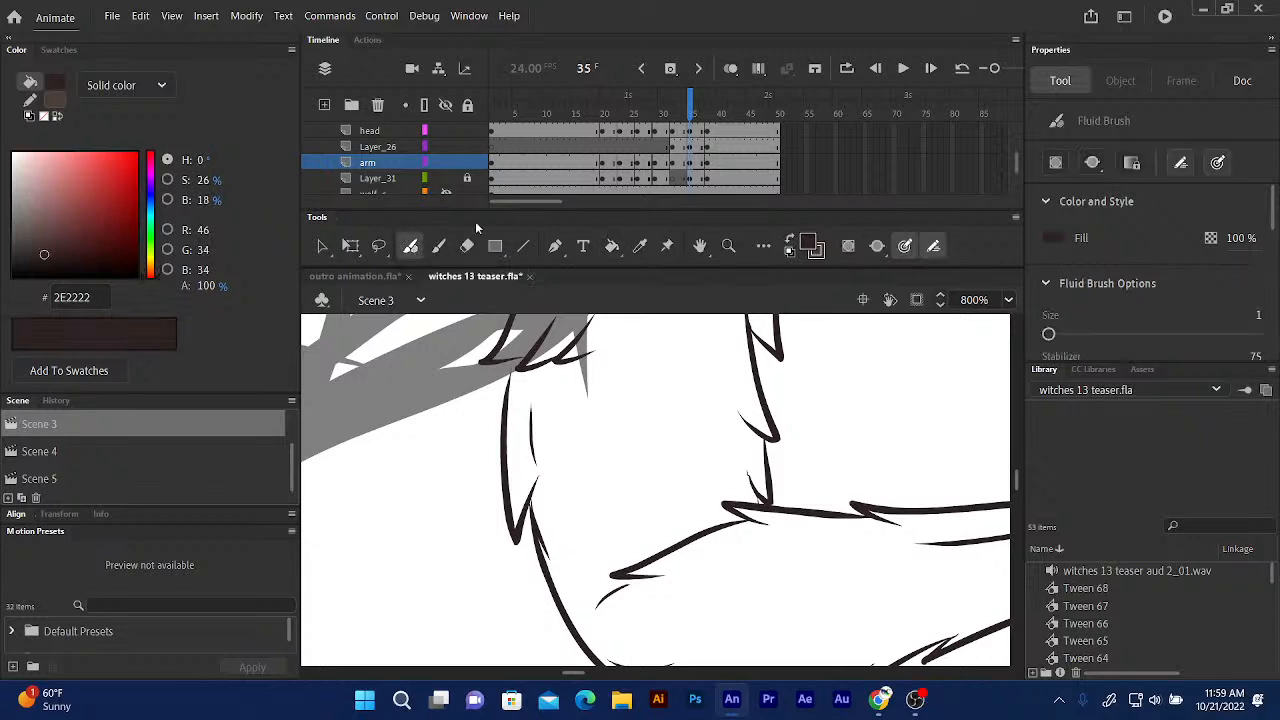
pyautogui.hotkey('ctrl', '=')
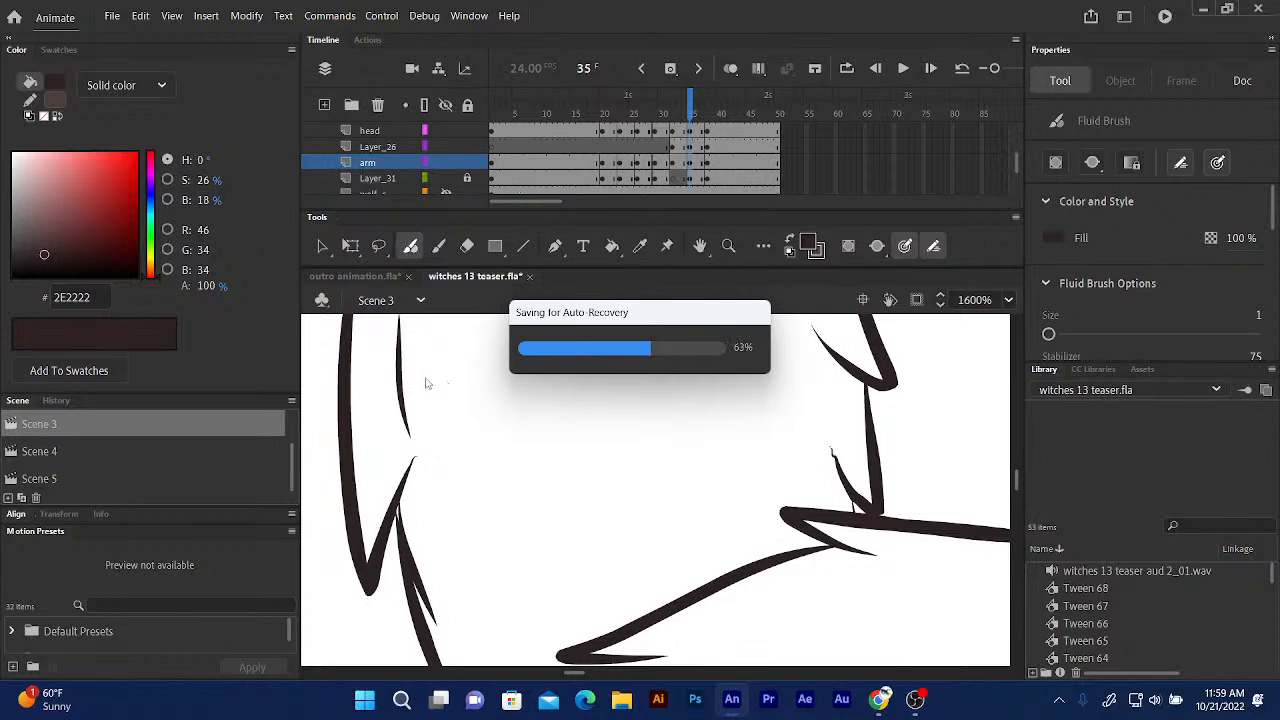
pyautogui.moveTo(437, 386); pyautogui.dragTo(470, 471)
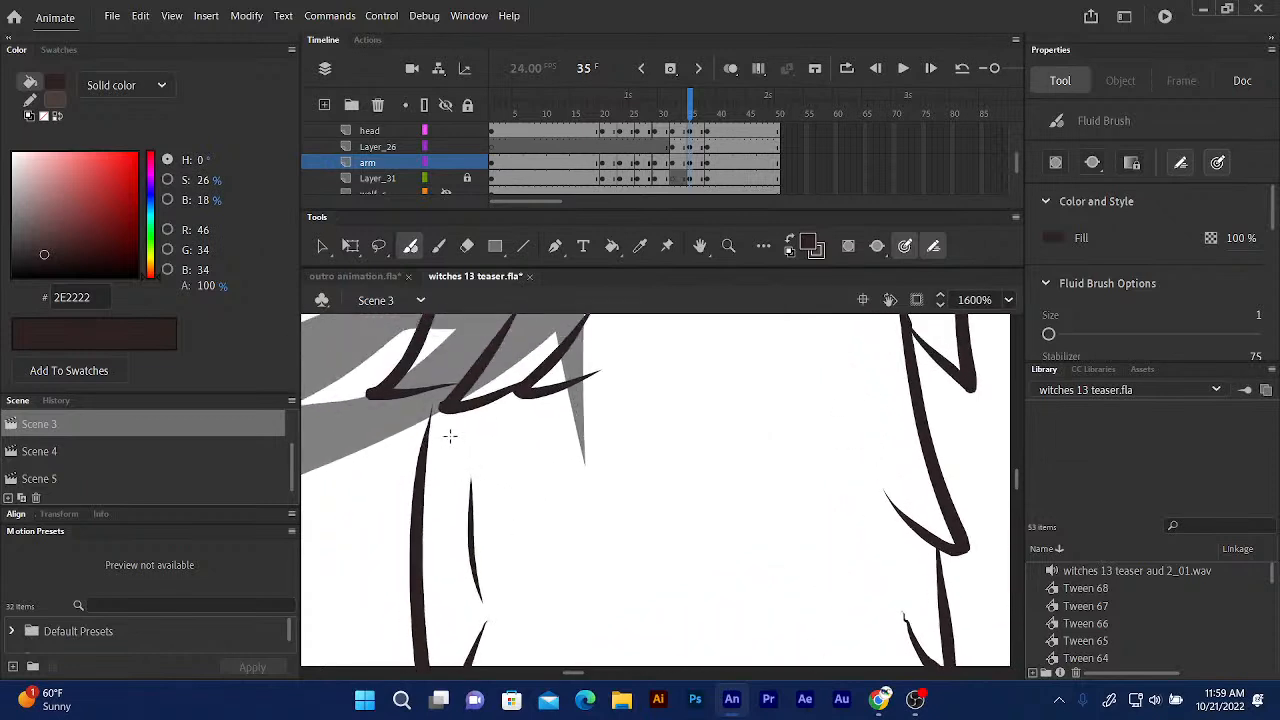
pyautogui.moveTo(419, 495); pyautogui.dragTo(430, 391)
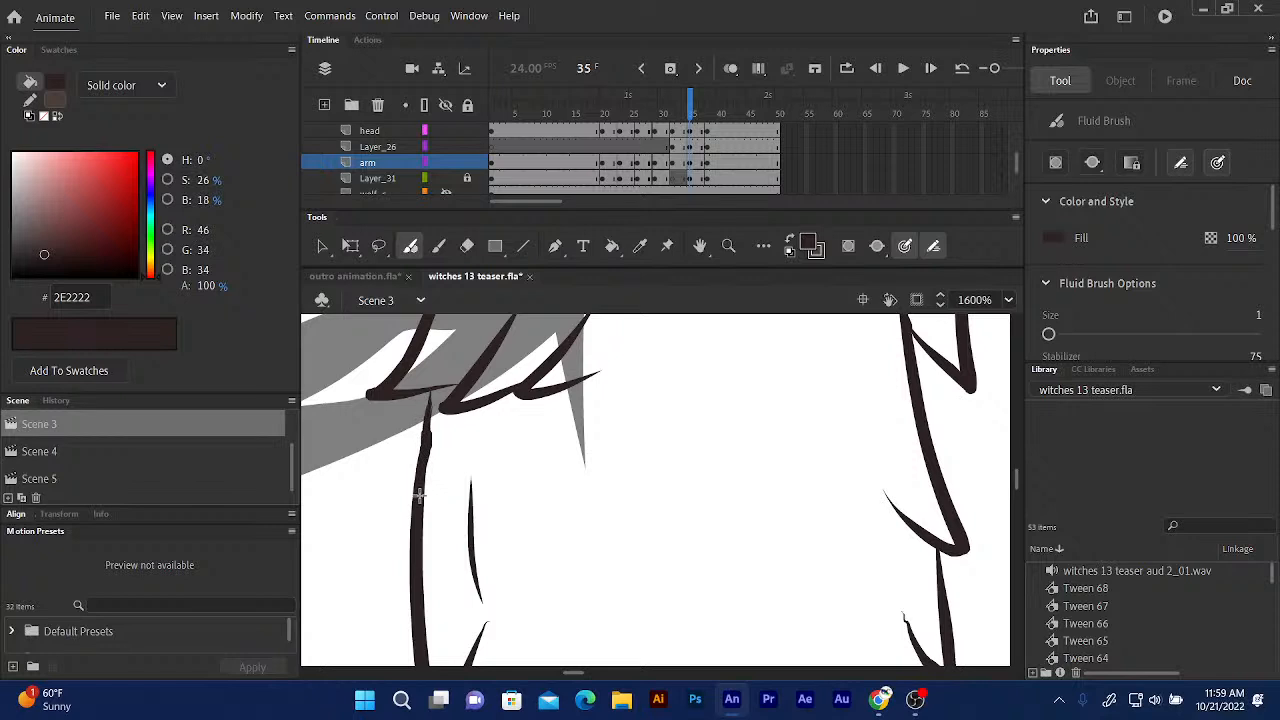
pyautogui.moveTo(422, 490); pyautogui.dragTo(455, 280)
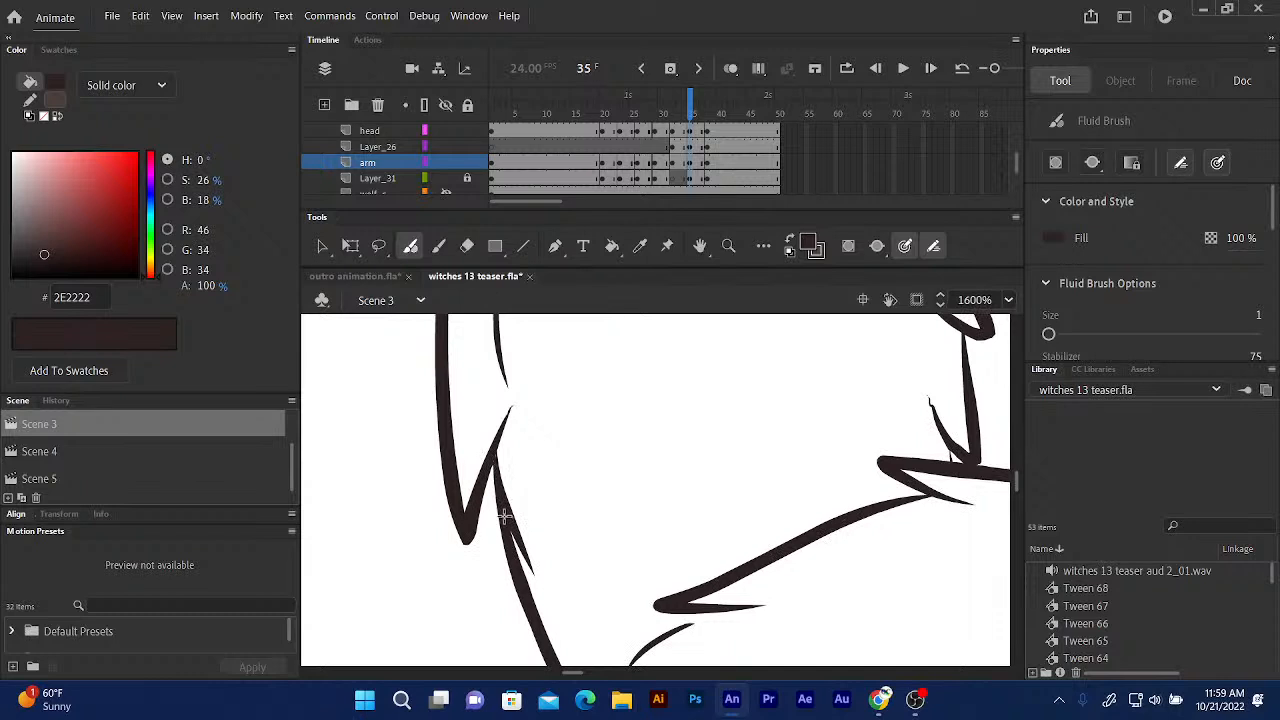
# Erase the stray line tip at the fur tuft on the forearm's lower edge with a size 2 eraser, and patch the outline.
pyautogui.moveTo(554, 467); pyautogui.dragTo(449, 242)
pyautogui.moveTo(538, 433); pyautogui.dragTo(391, 349)
pyautogui.moveTo(501, 426); pyautogui.dragTo(335, 381)
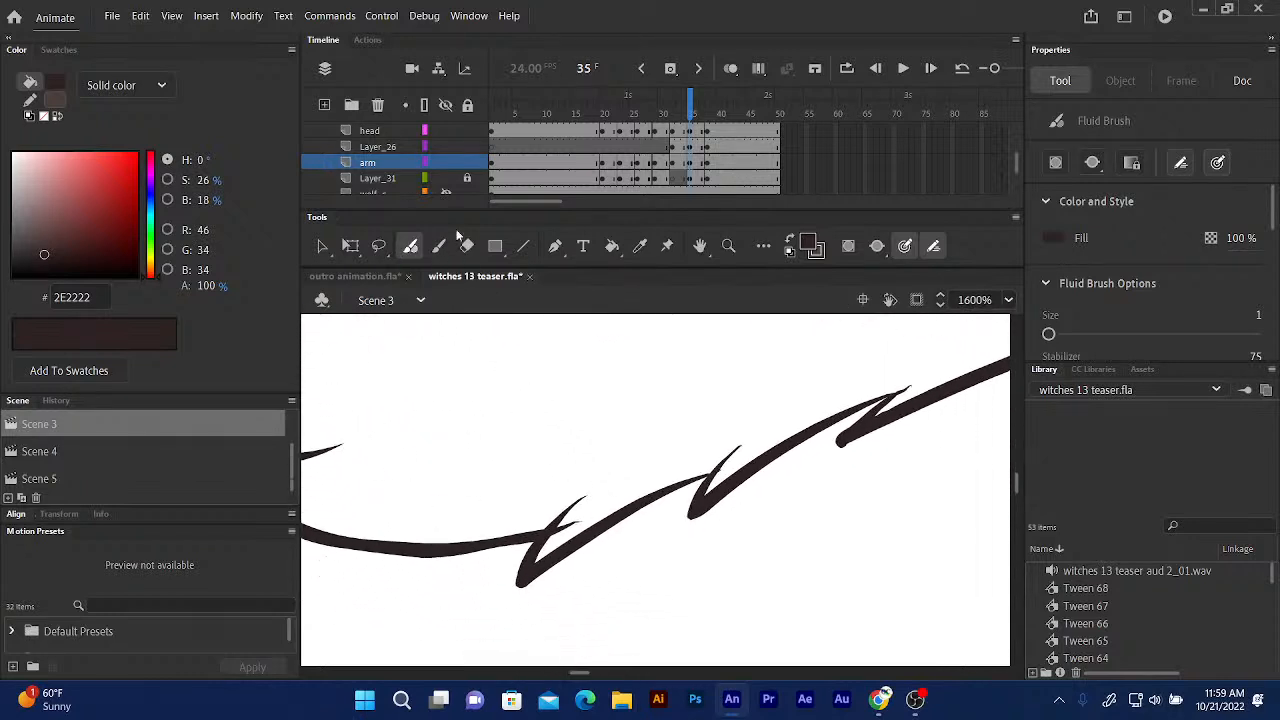
pyautogui.click(467, 246)
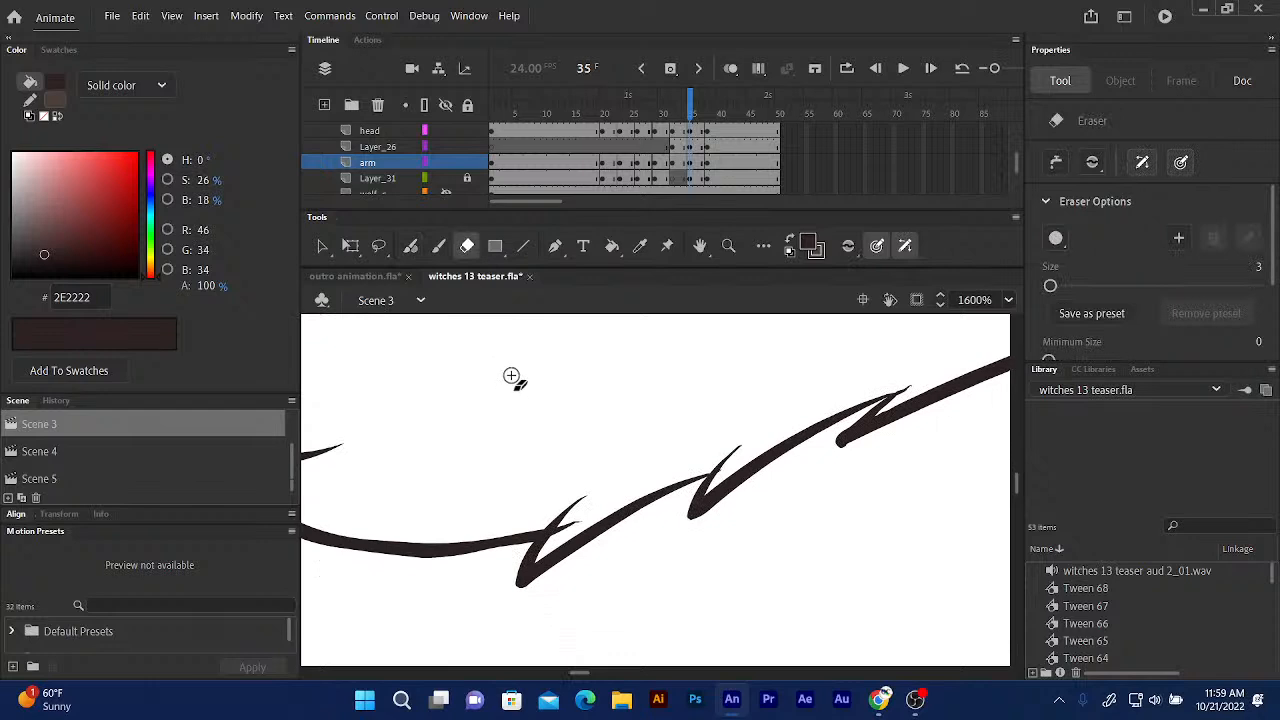
pyautogui.press('[')
pyautogui.moveTo(555, 536)
pyautogui.mouseDown()
pyautogui.moveTo(573, 523)
pyautogui.moveTo(556, 534)
pyautogui.mouseUp()
pyautogui.click(410, 246)
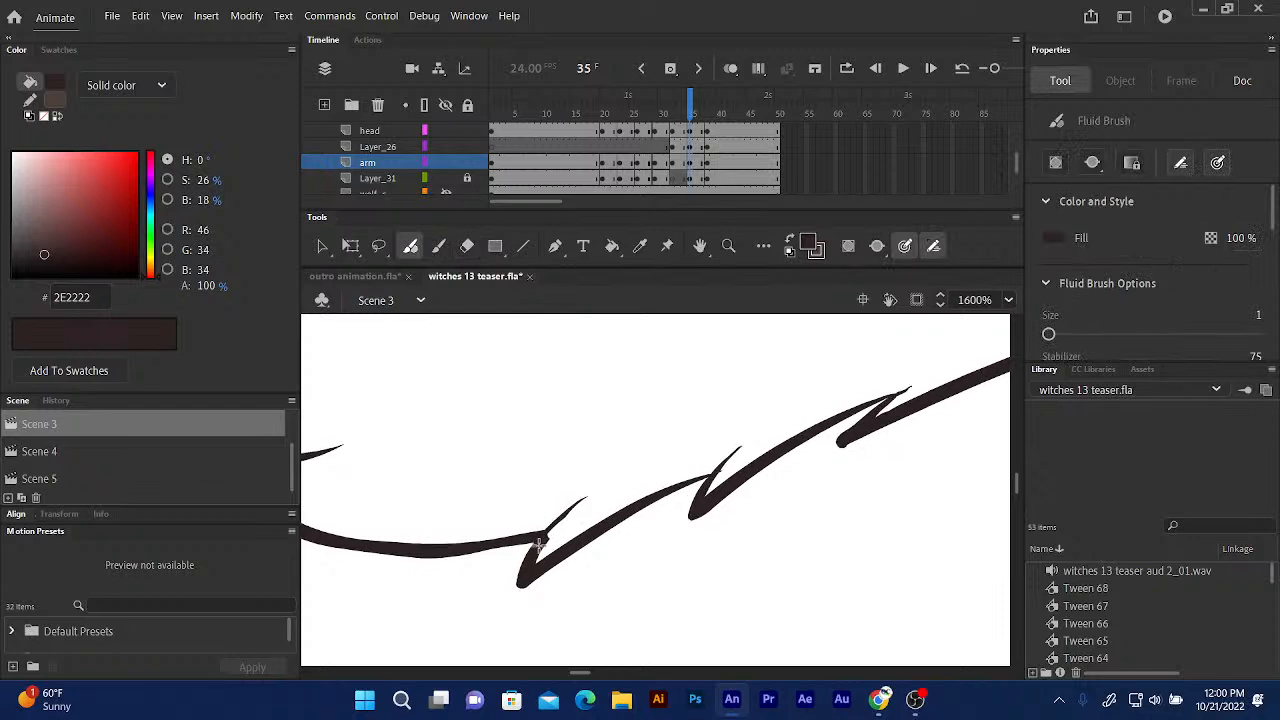
pyautogui.moveTo(538, 545); pyautogui.dragTo(571, 508)
# Clean up the rough line ends where the forearm's upper outline meets the wrist, using the Fluid Brush and Eraser.
pyautogui.moveTo(646, 430); pyautogui.dragTo(520, 520)
pyautogui.moveTo(630, 436); pyautogui.dragTo(547, 682)
pyautogui.moveTo(490, 467); pyautogui.dragTo(629, 469)
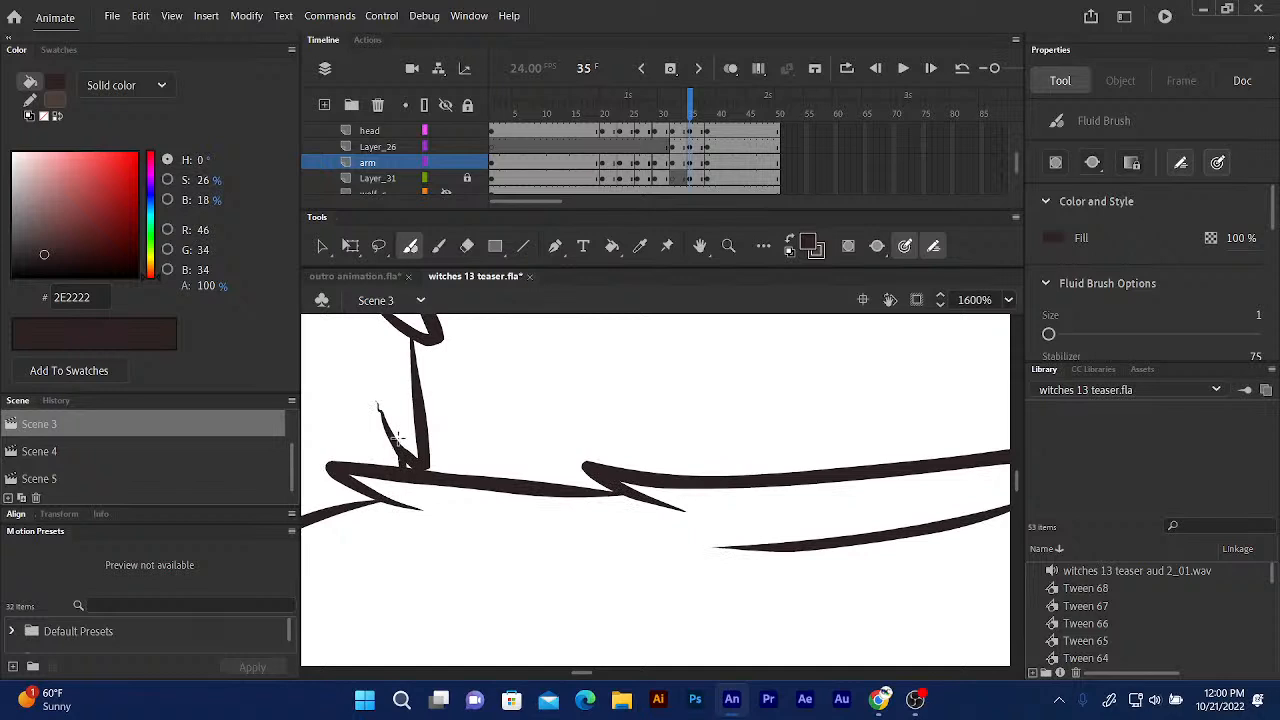
pyautogui.moveTo(784, 564); pyautogui.dragTo(520, 563)
pyautogui.moveTo(760, 446); pyautogui.dragTo(551, 515)
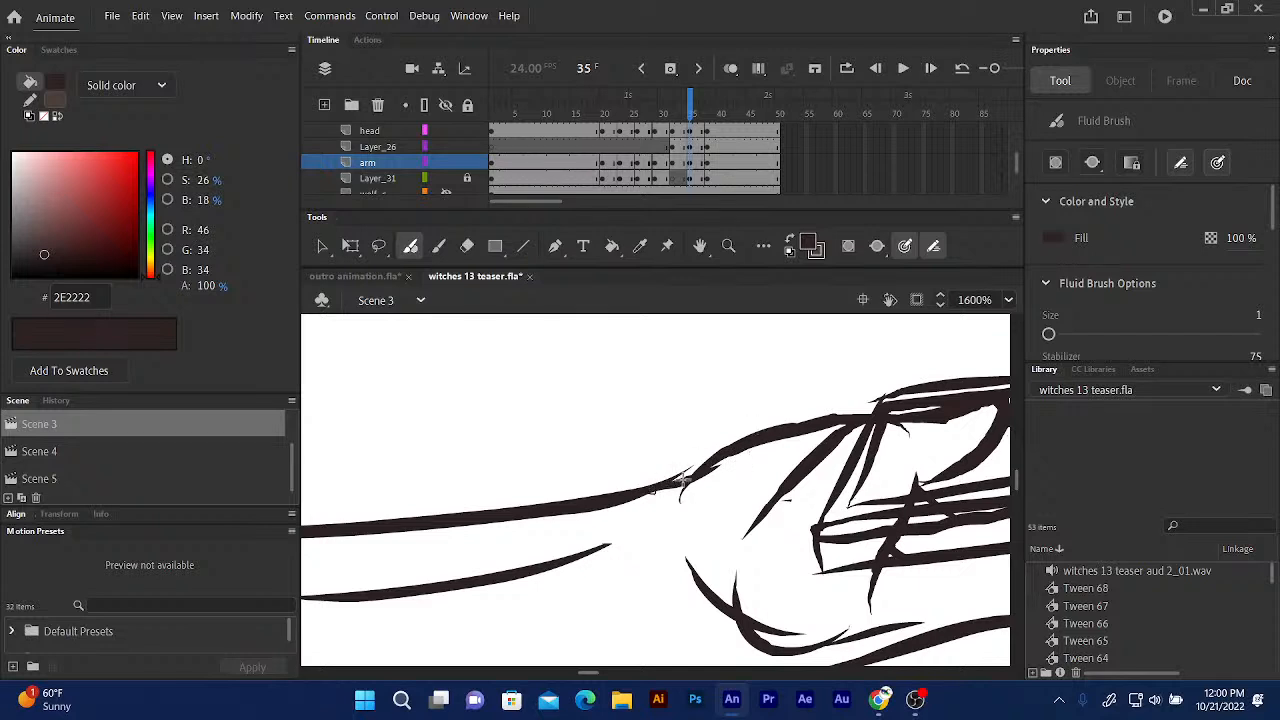
pyautogui.click(466, 246)
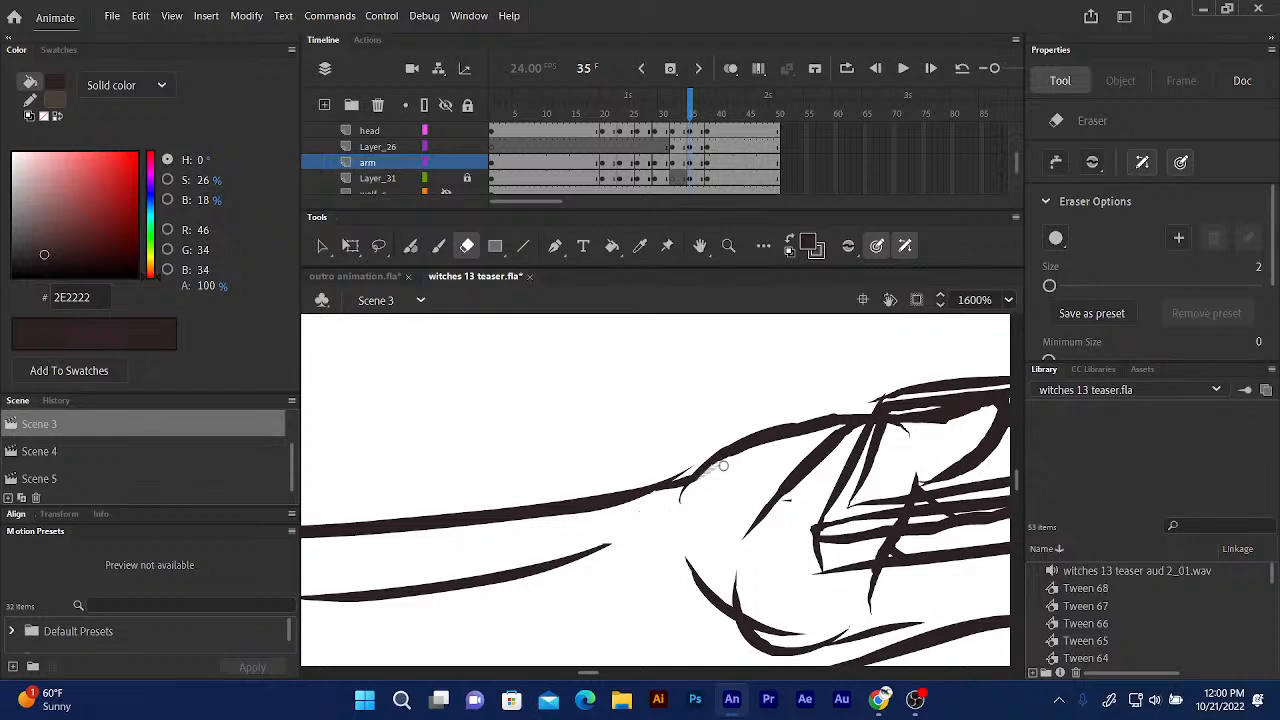
pyautogui.moveTo(723, 465); pyautogui.dragTo(722, 465)
pyautogui.click(410, 246)
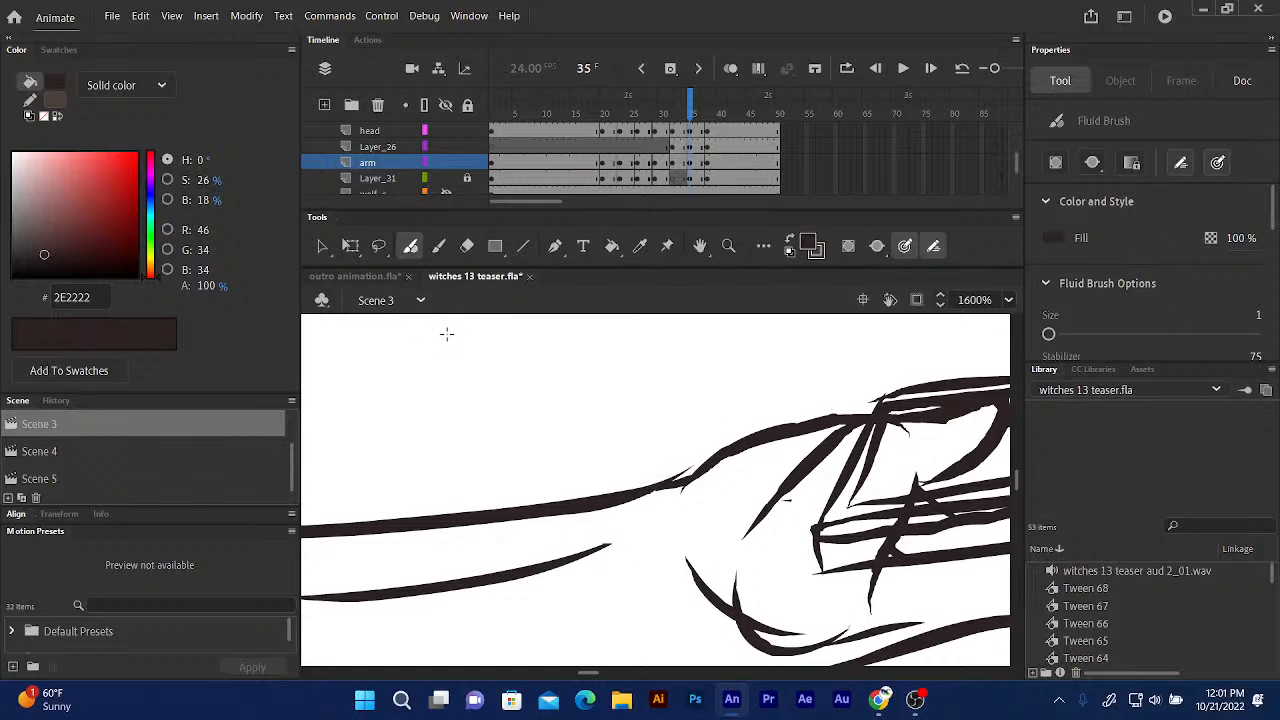
# Erase the dot and overshooting line end on the palm's lower outline, and redraw the joint with the Fluid Brush.
pyautogui.moveTo(752, 522)
pyautogui.mouseDown()
pyautogui.moveTo(726, 531)
pyautogui.moveTo(594, 369)
pyautogui.mouseUp()
pyautogui.moveTo(690, 438); pyautogui.dragTo(523, 492)
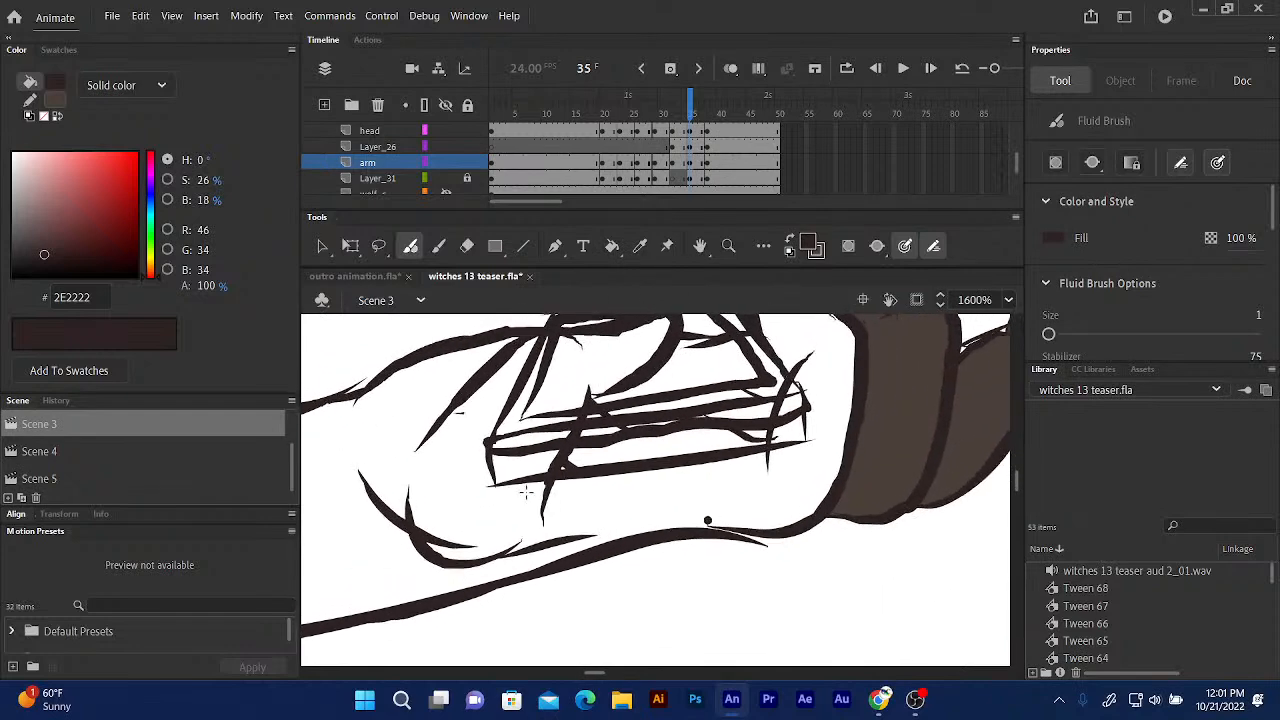
pyautogui.moveTo(650, 456); pyautogui.dragTo(586, 372)
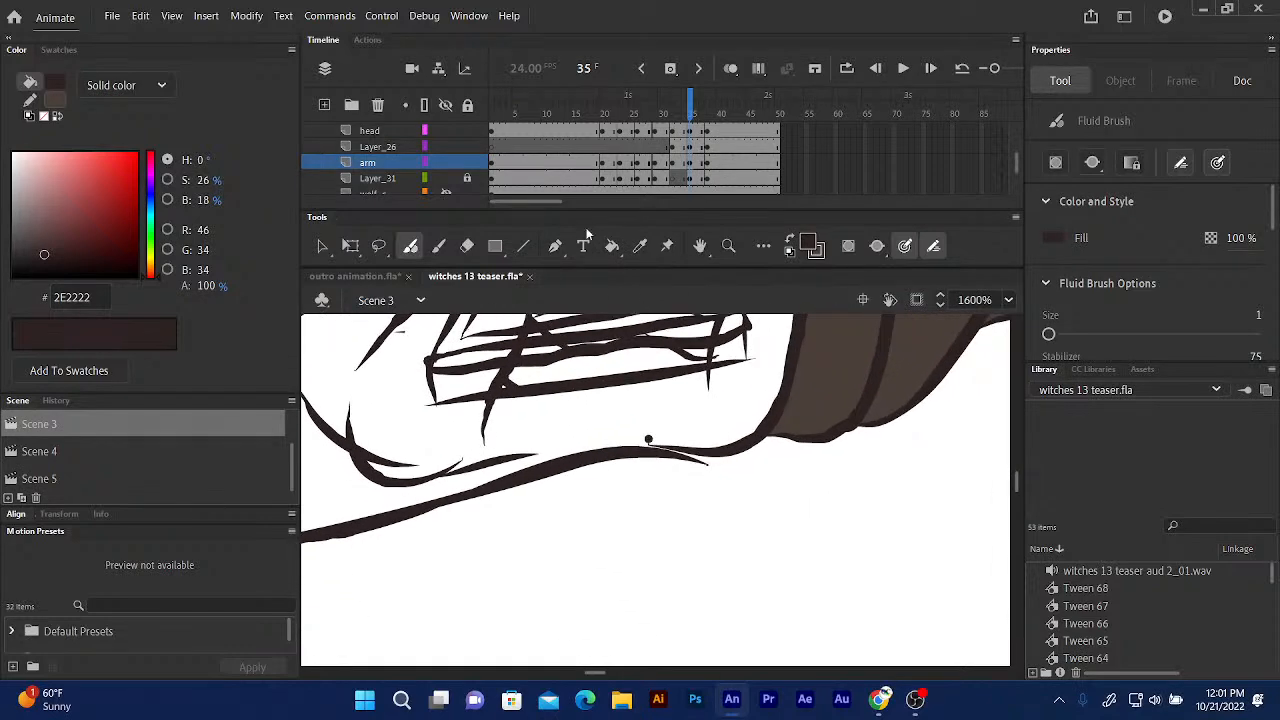
pyautogui.click(468, 246)
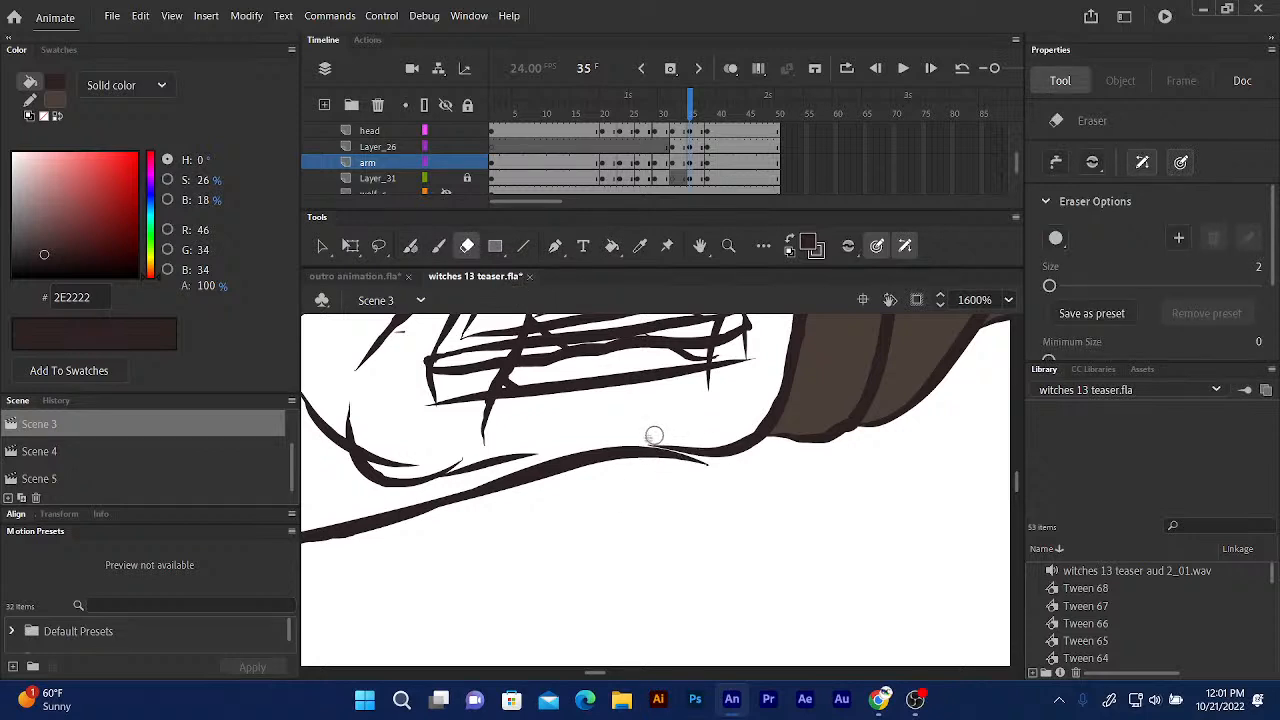
pyautogui.moveTo(717, 471); pyautogui.dragTo(711, 466)
pyautogui.click(412, 250)
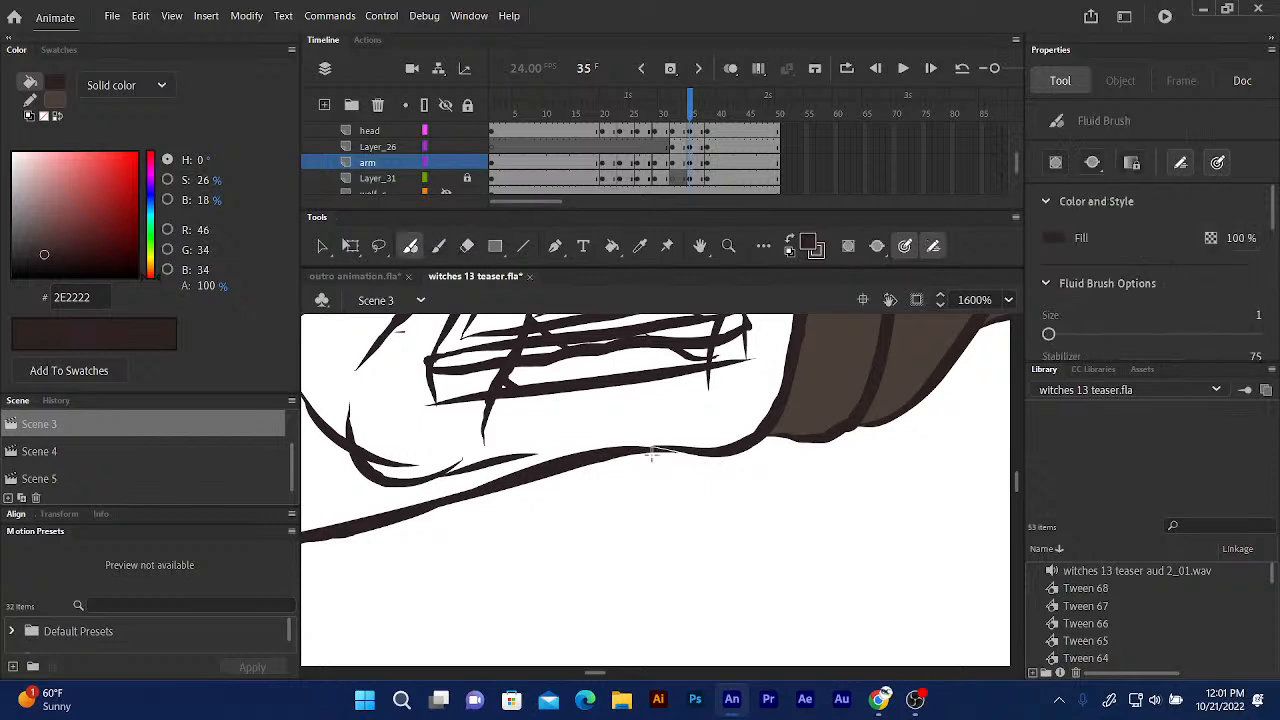
pyautogui.moveTo(629, 450); pyautogui.dragTo(704, 449)
pyautogui.moveTo(644, 441); pyautogui.dragTo(607, 439)
# Close the gap in the dark outline between the brown fingers with short Fluid Brush strokes.
pyautogui.moveTo(774, 394); pyautogui.dragTo(728, 506)
pyautogui.moveTo(727, 338); pyautogui.dragTo(731, 458)
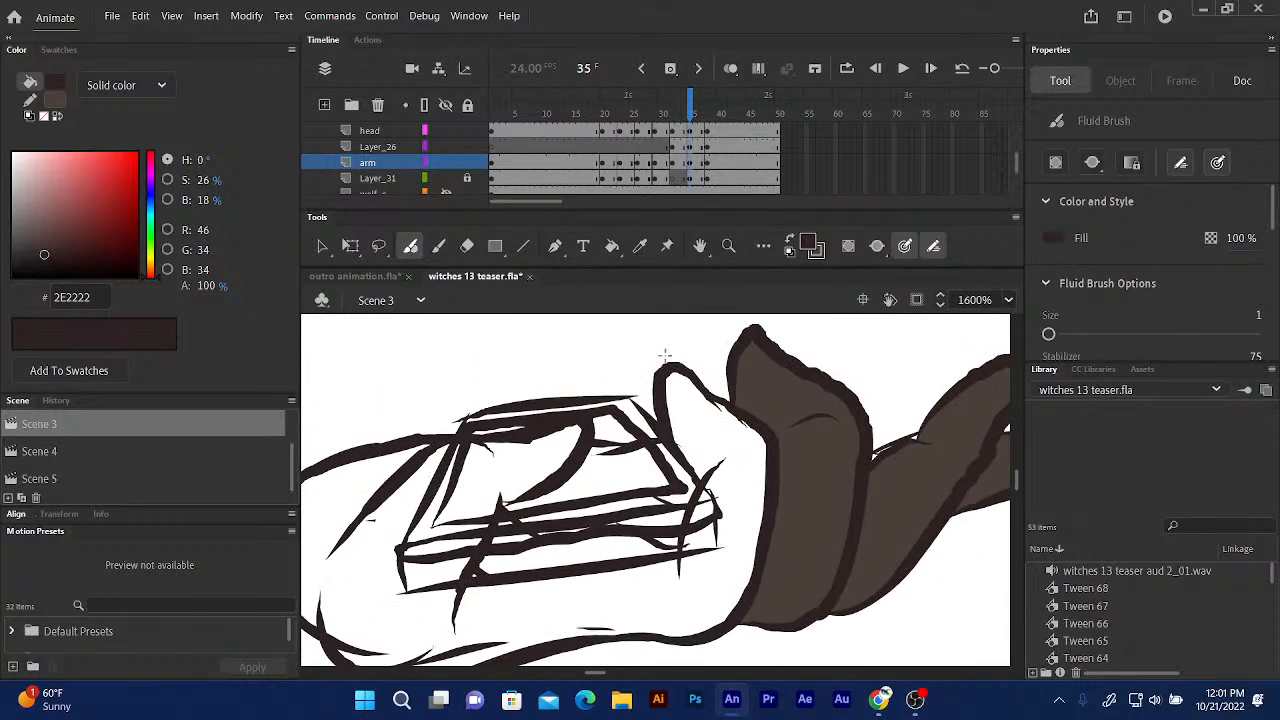
pyautogui.moveTo(700, 358); pyautogui.dragTo(790, 313)
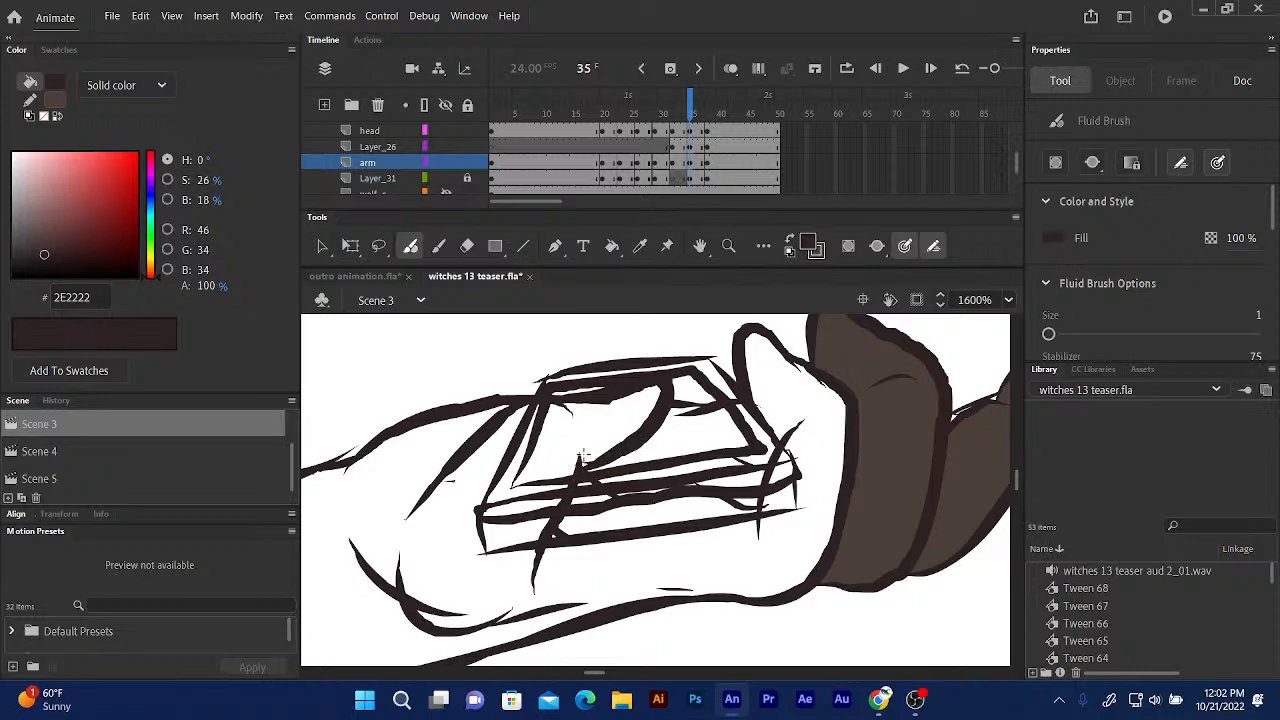
pyautogui.press('e')
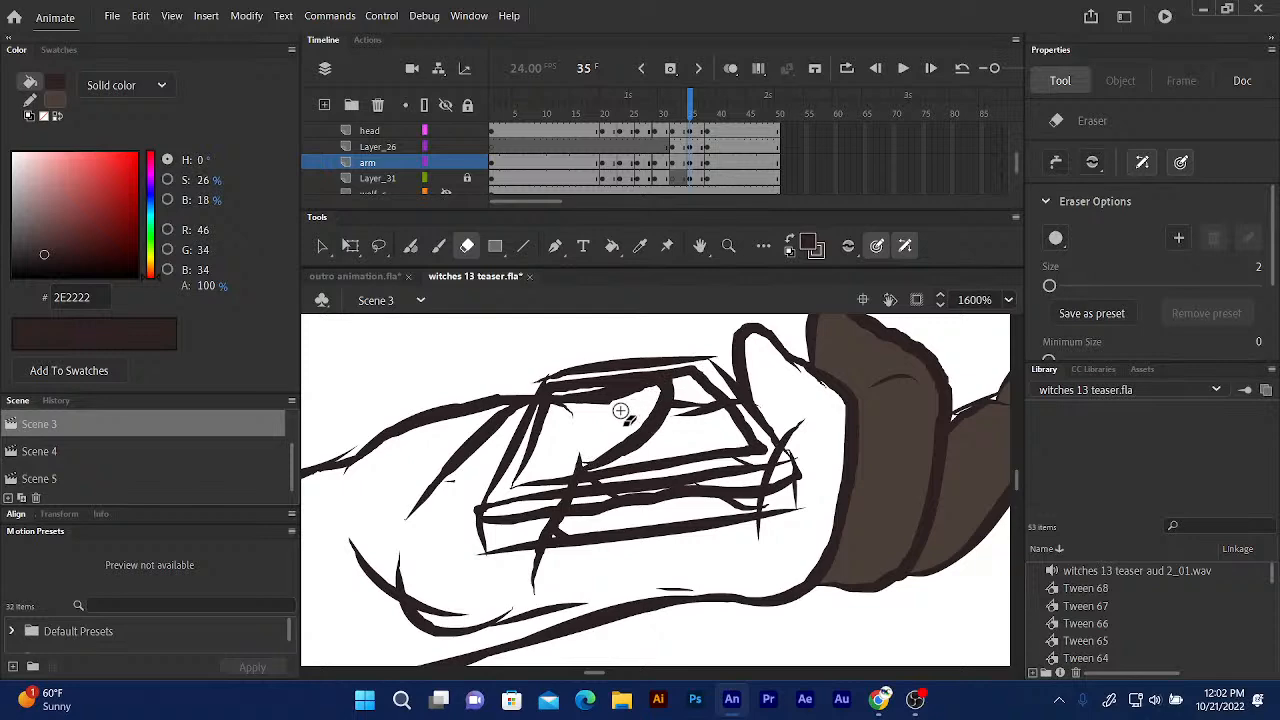
pyautogui.hscroll(5, 640, 432)
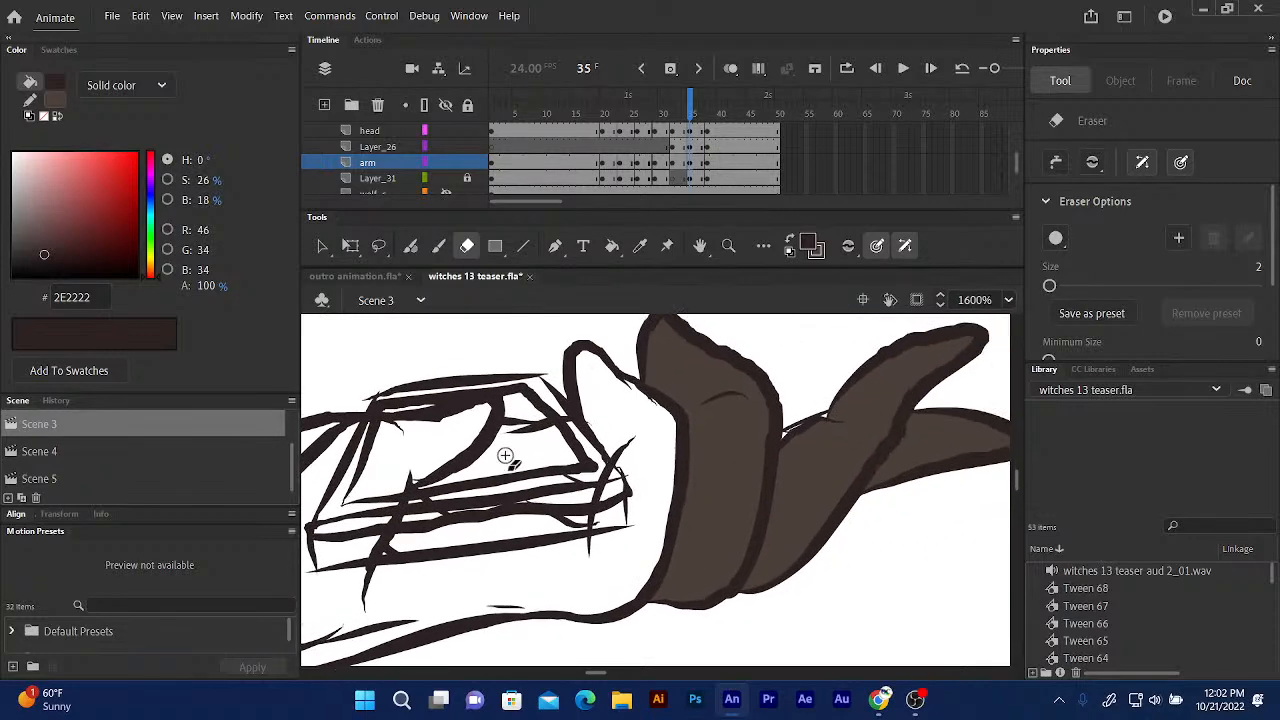
pyautogui.click(410, 247)
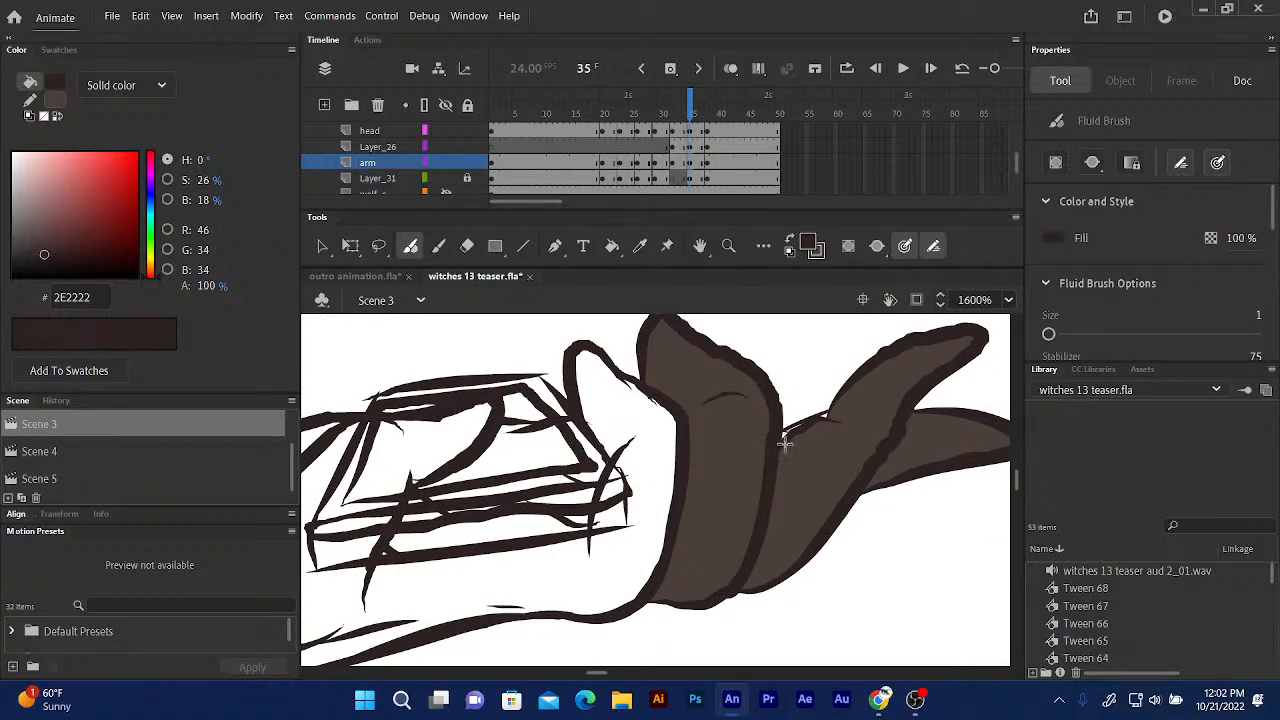
pyautogui.moveTo(826, 416); pyautogui.dragTo(652, 471)
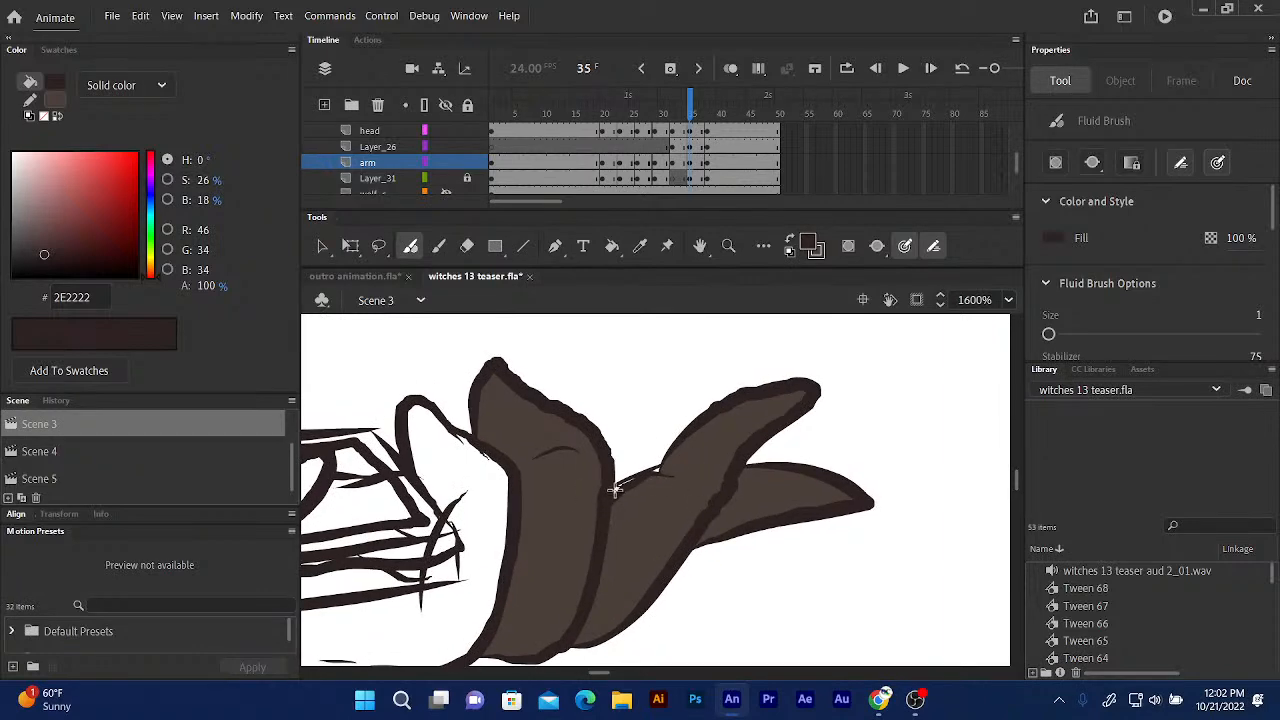
pyautogui.moveTo(615, 489); pyautogui.dragTo(610, 495)
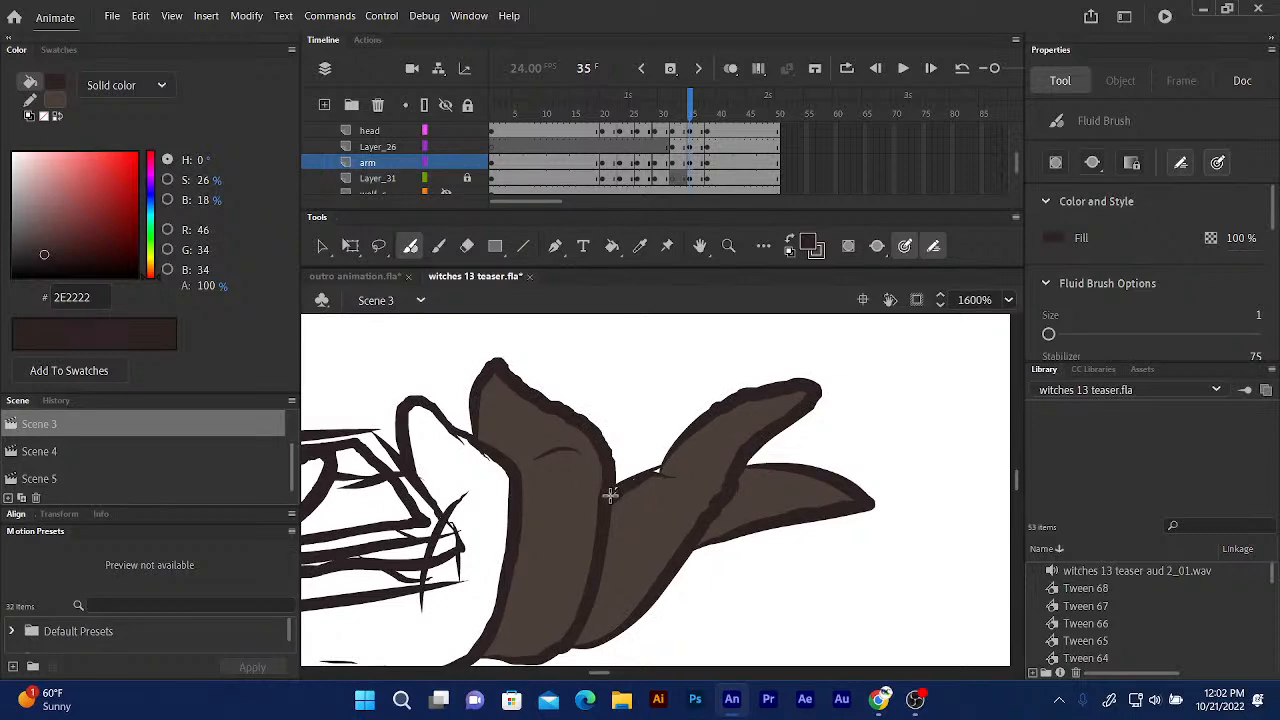
pyautogui.moveTo(610, 495)
pyautogui.mouseDown()
pyautogui.moveTo(658, 471)
pyautogui.moveTo(612, 491)
pyautogui.mouseUp()
pyautogui.moveTo(618, 484); pyautogui.dragTo(619, 477)
pyautogui.moveTo(645, 473); pyautogui.dragTo(618, 485)
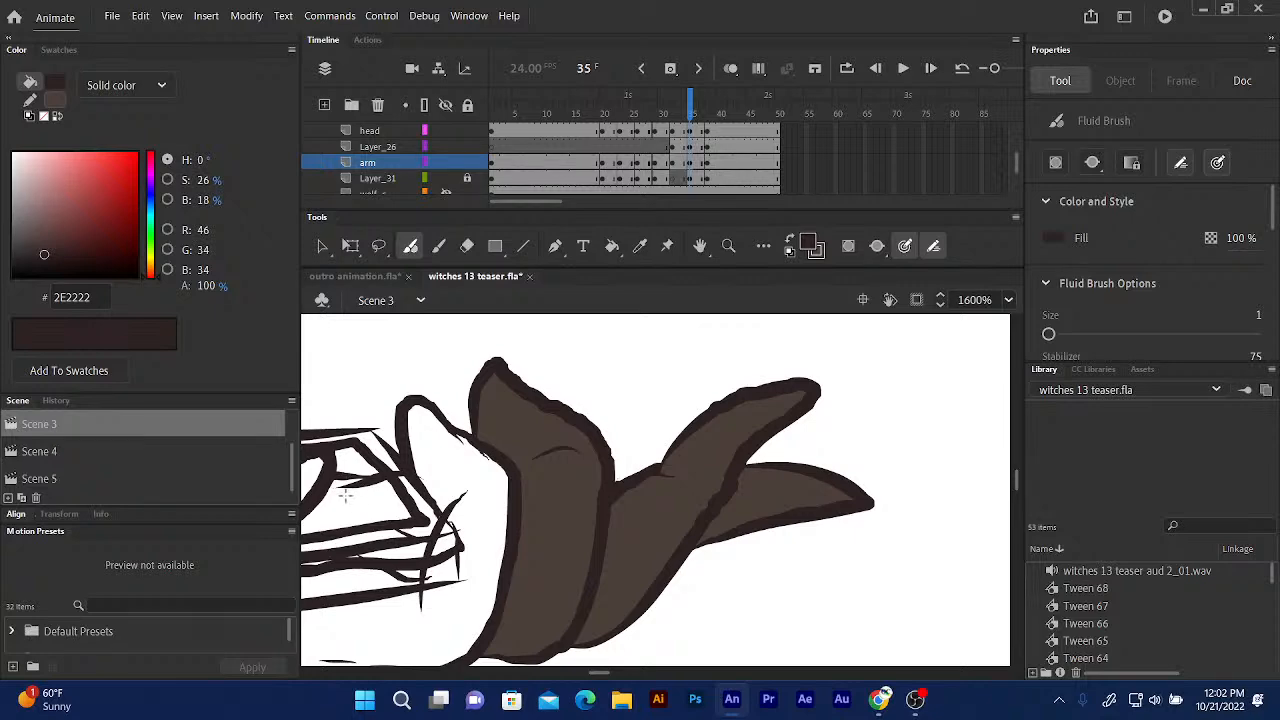
# Touch up the upper wrist outline with a short Fluid Brush stroke where it joins the forearm.
pyautogui.moveTo(417, 521)
pyautogui.mouseDown()
pyautogui.moveTo(477, 487)
pyautogui.moveTo(800, 458)
pyautogui.mouseUp()
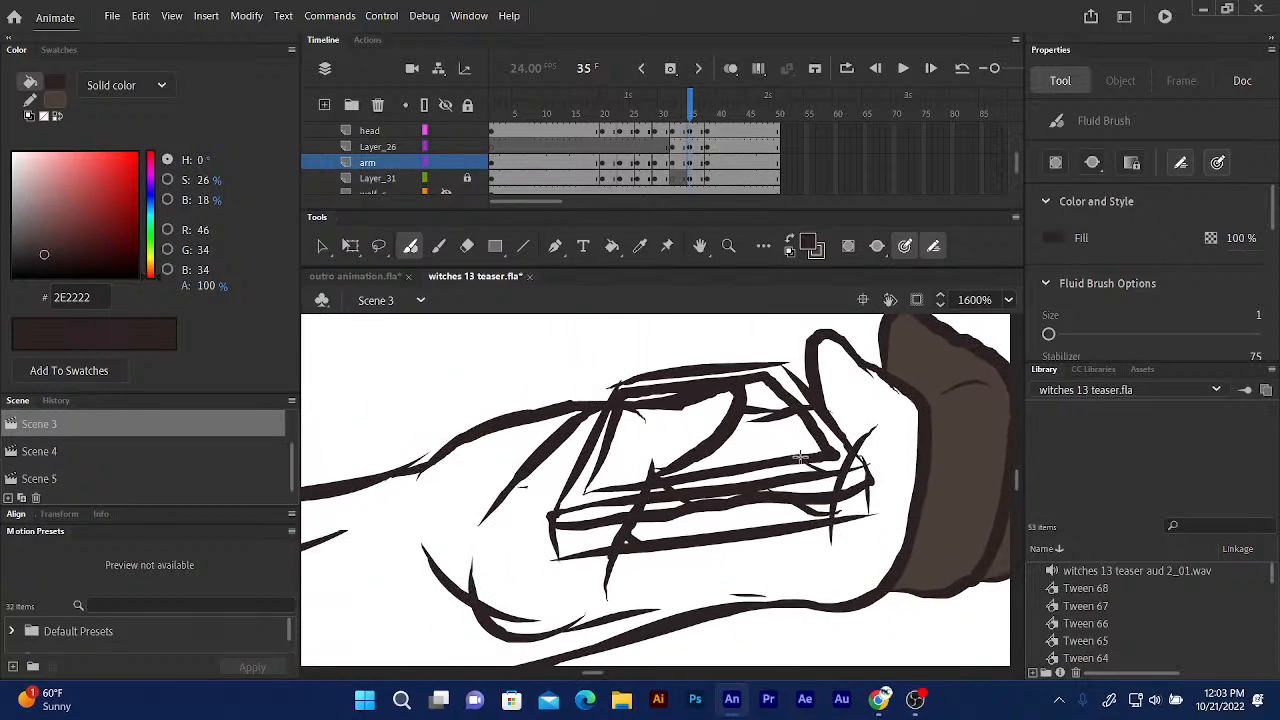
pyautogui.moveTo(487, 557); pyautogui.dragTo(729, 475)
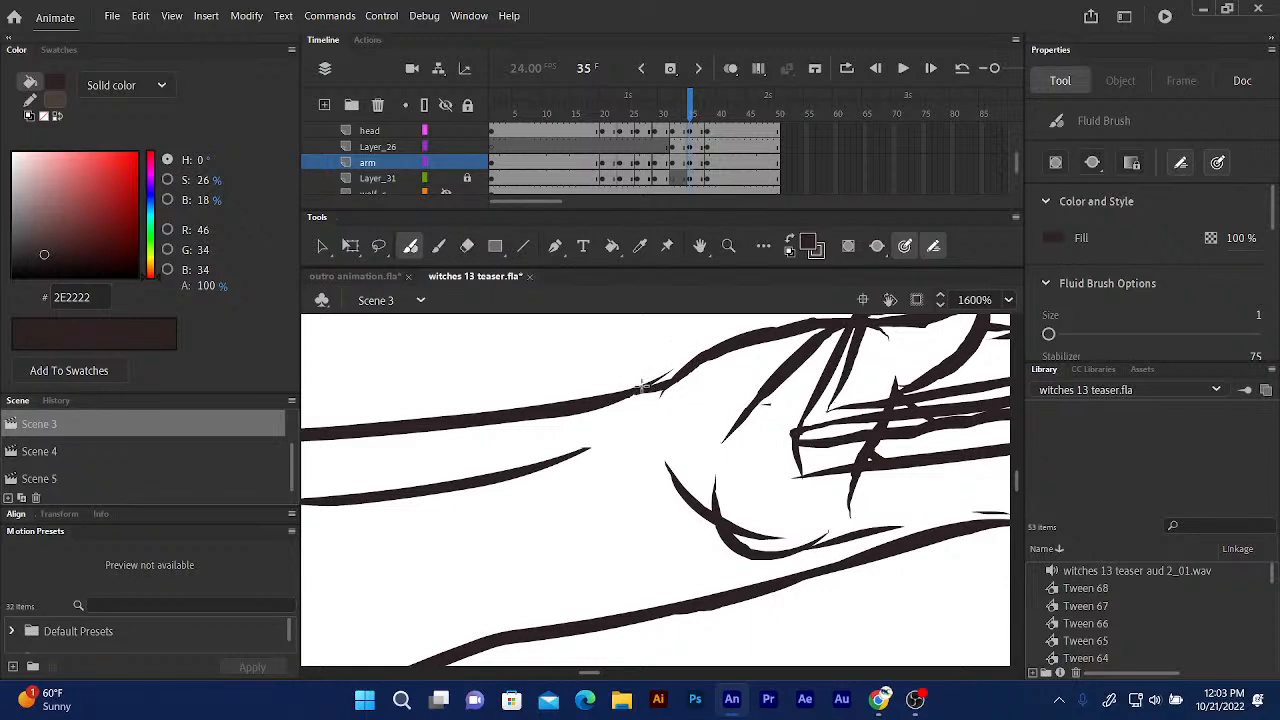
pyautogui.moveTo(649, 385); pyautogui.dragTo(679, 371)
# Extend the upper arm's outer outline with the Fluid Brush until it meets the fur tufts above it.
pyautogui.hotkey('ctrl', '-')
pyautogui.hotkey('ctrl', '-')
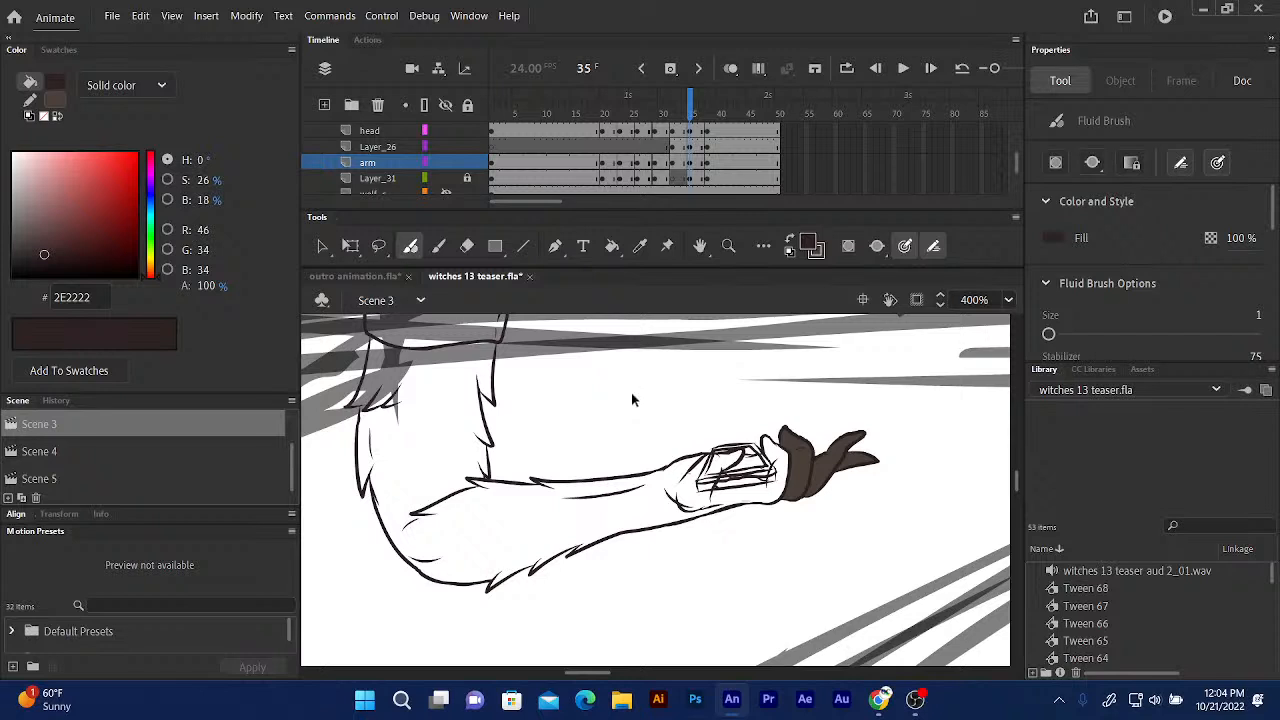
pyautogui.hotkey('ctrl', '=')
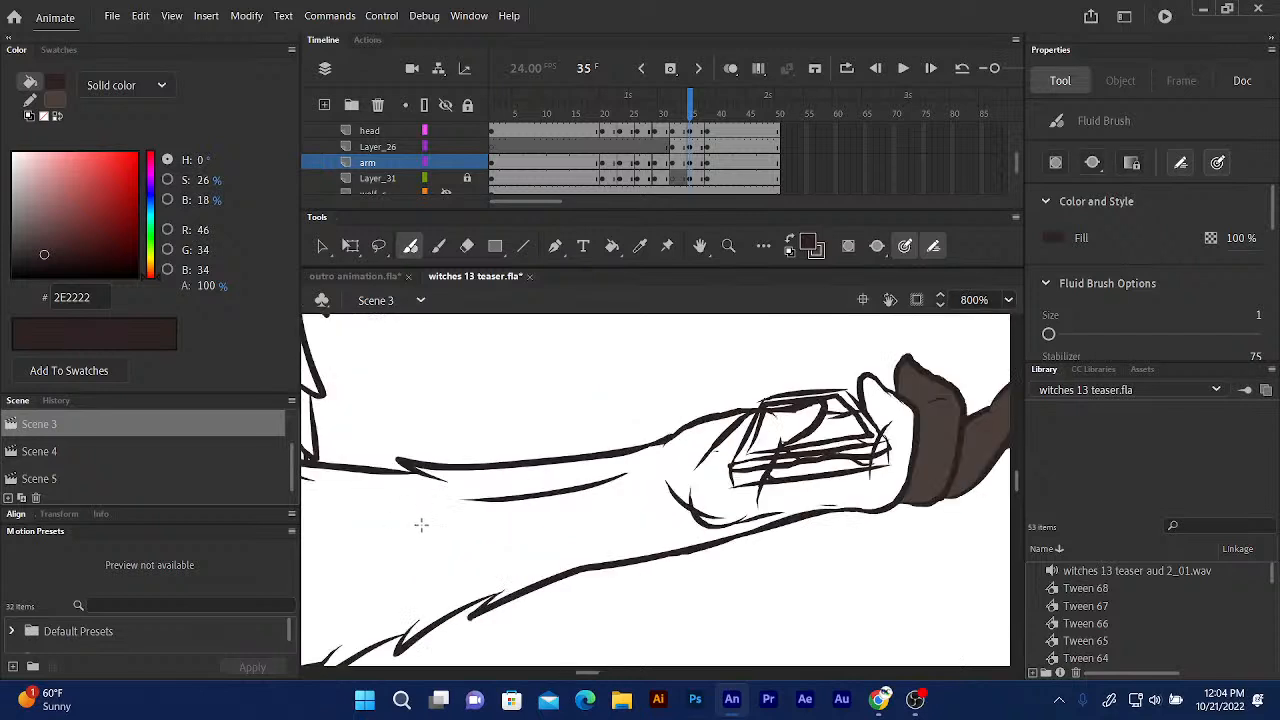
pyautogui.moveTo(447, 524); pyautogui.dragTo(608, 465)
pyautogui.moveTo(403, 479); pyautogui.dragTo(557, 524)
pyautogui.moveTo(453, 402); pyautogui.dragTo(459, 553)
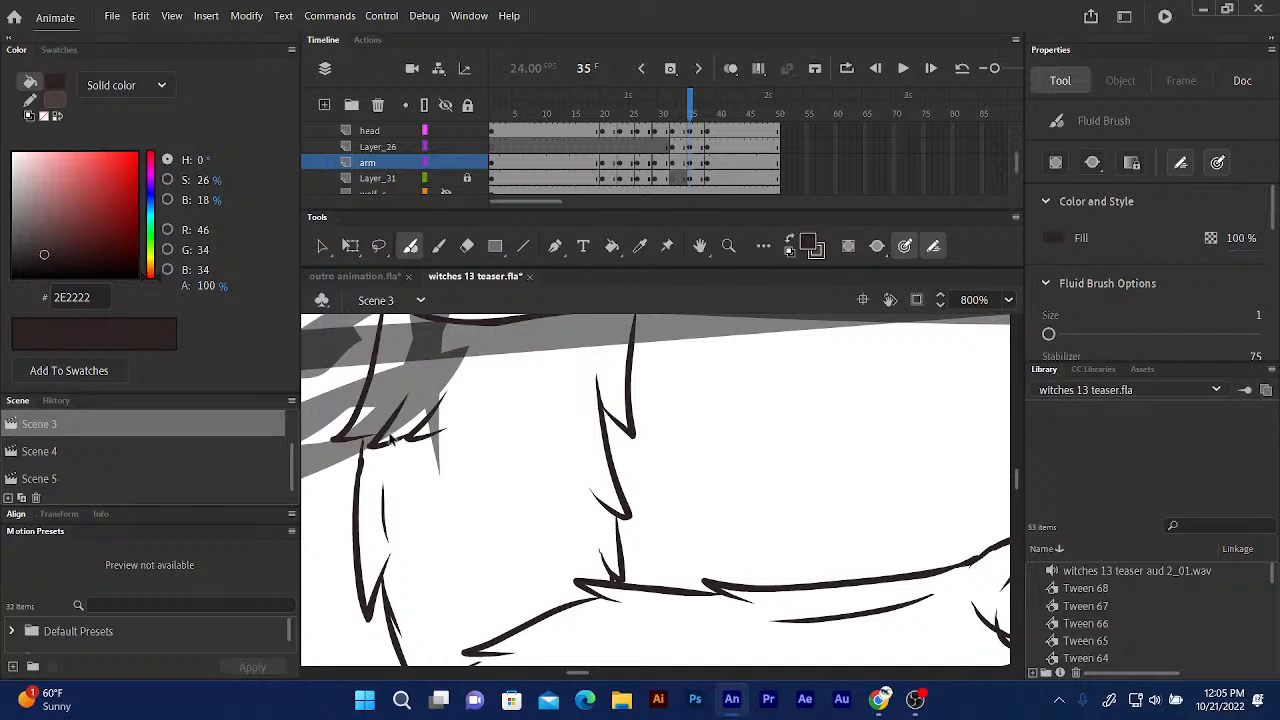
pyautogui.hotkey('ctrl', '=')
pyautogui.moveTo(375, 451); pyautogui.dragTo(486, 434)
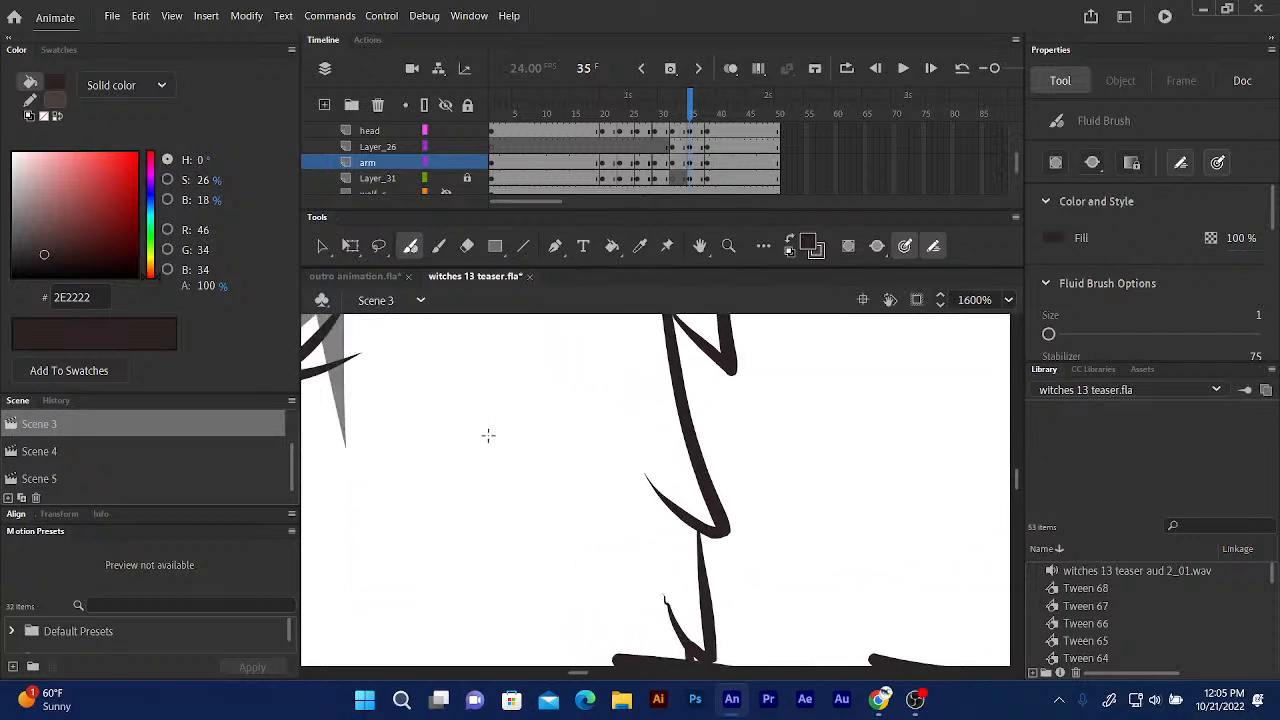
pyautogui.moveTo(363, 477); pyautogui.dragTo(450, 505)
pyautogui.moveTo(357, 457)
pyautogui.mouseDown()
pyautogui.moveTo(437, 457)
pyautogui.moveTo(488, 498)
pyautogui.mouseUp()
pyautogui.moveTo(358, 406); pyautogui.dragTo(468, 506)
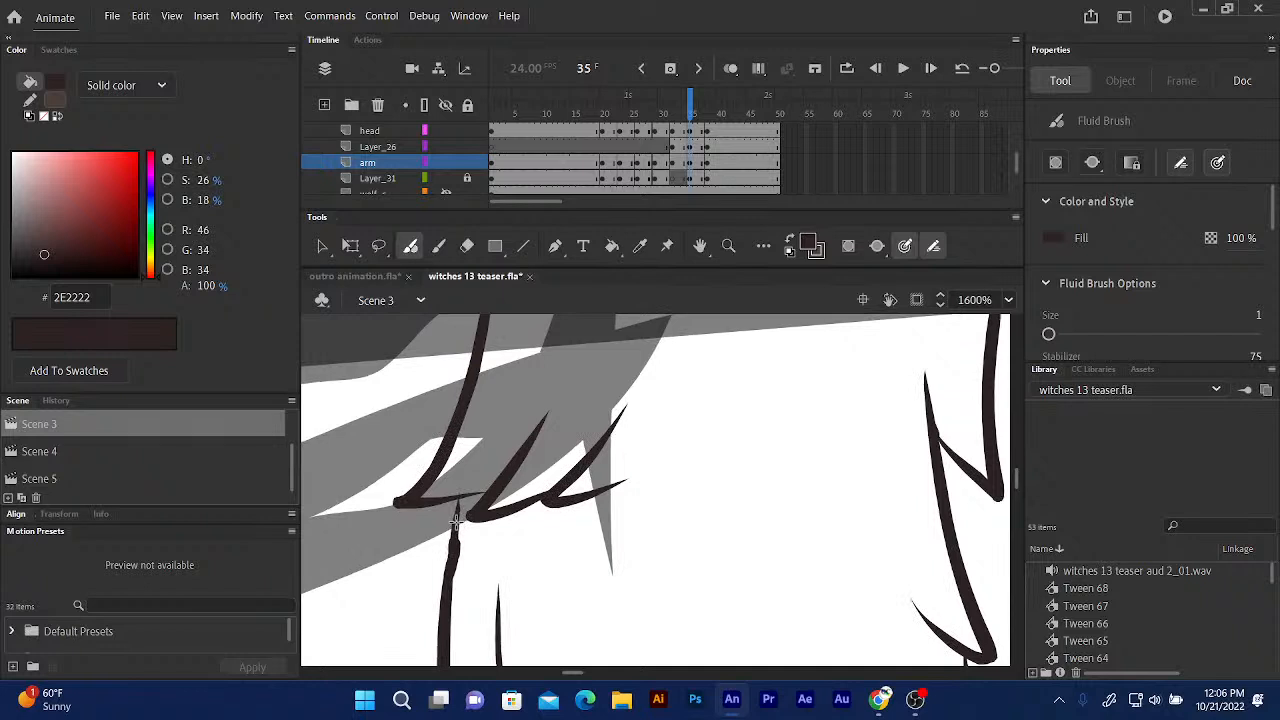
pyautogui.moveTo(455, 521); pyautogui.dragTo(462, 497)
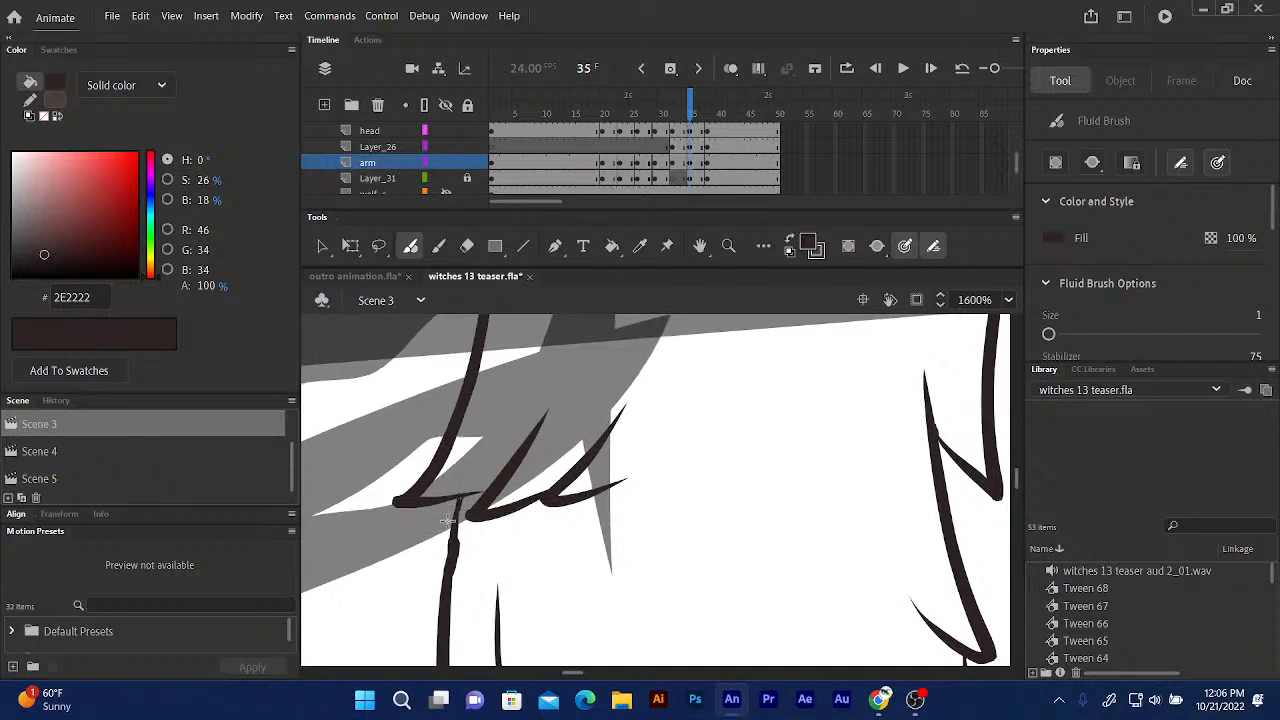
# Erase the bump along the upper arm's outer outline just below the fur tufts, and smooth the line with the Fluid Brush.
pyautogui.hotkey('ctrl', '=')
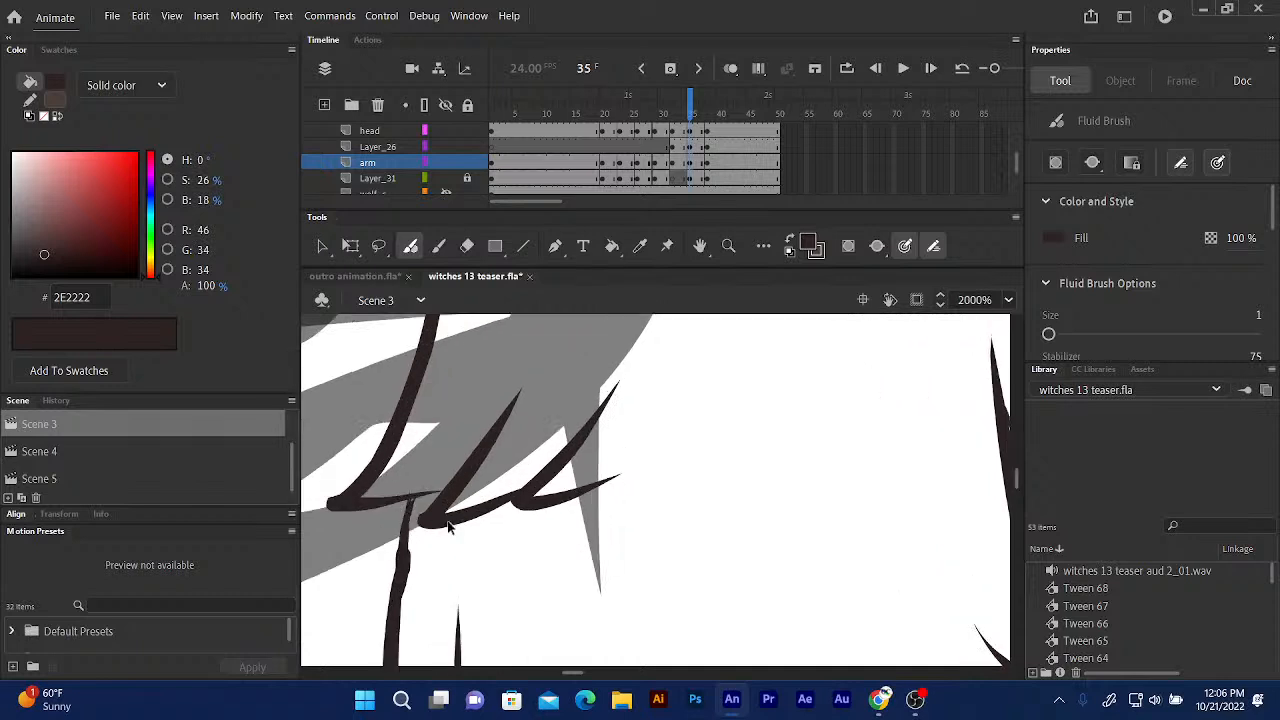
pyautogui.moveTo(433, 497)
pyautogui.mouseDown()
pyautogui.moveTo(463, 441)
pyautogui.moveTo(523, 418)
pyautogui.mouseUp()
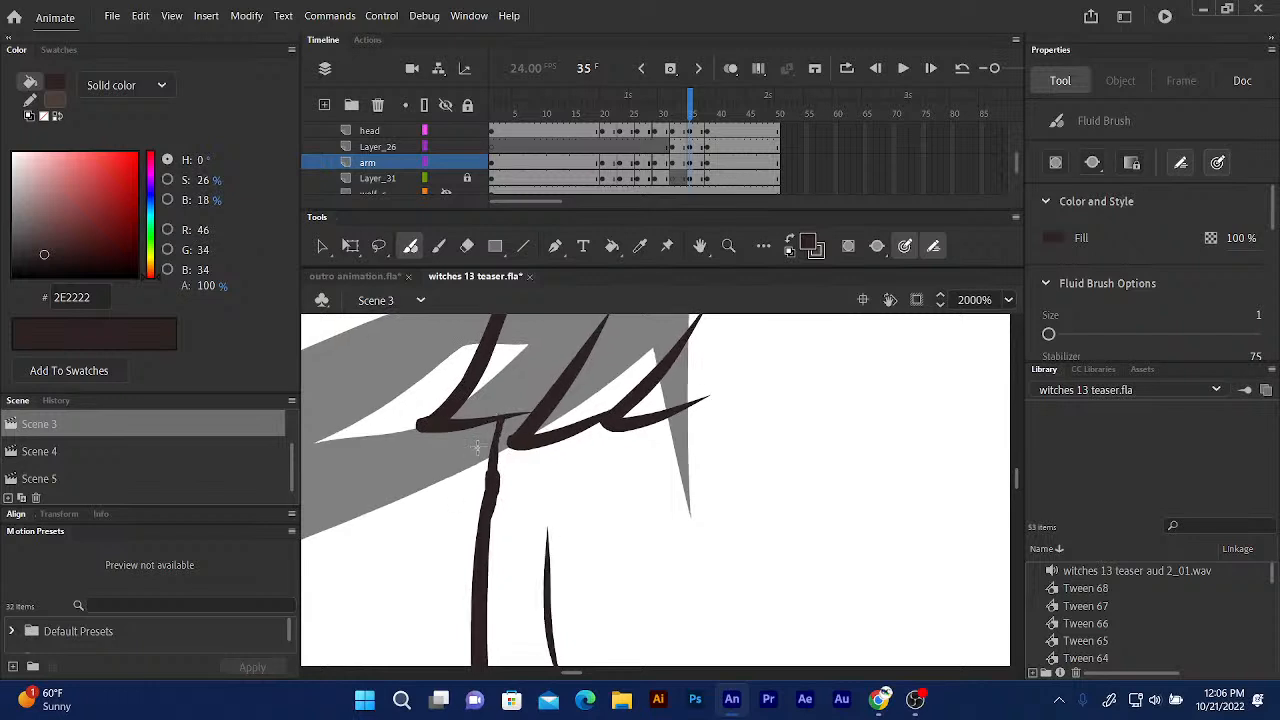
pyautogui.click(466, 246)
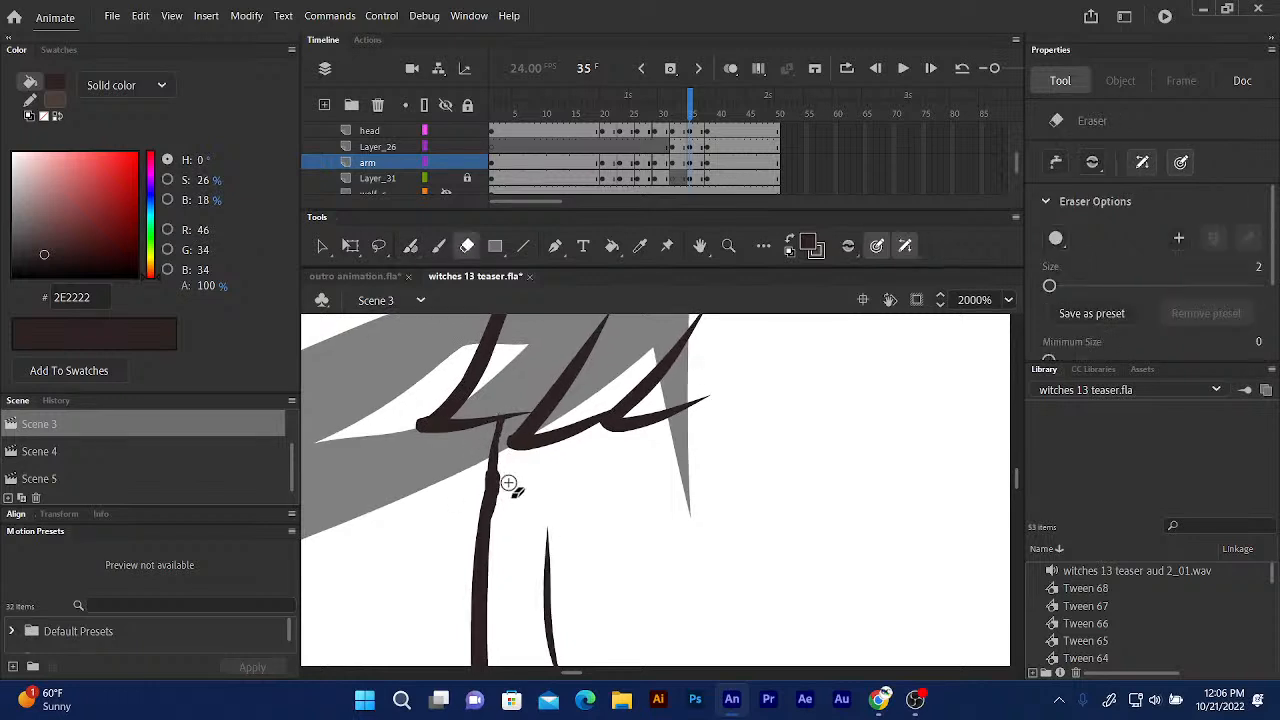
pyautogui.moveTo(503, 461); pyautogui.dragTo(505, 472)
pyautogui.moveTo(502, 470)
pyautogui.mouseDown()
pyautogui.moveTo(503, 529)
pyautogui.moveTo(491, 514)
pyautogui.mouseUp()
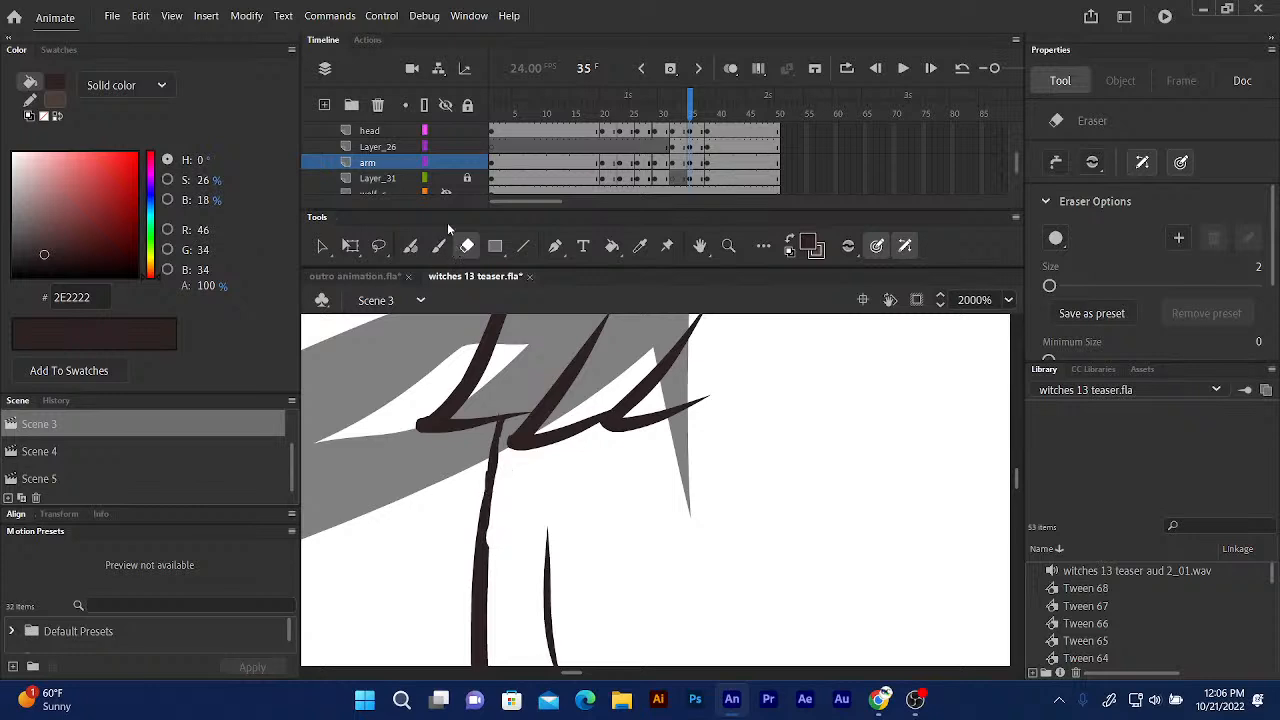
pyautogui.click(410, 246)
pyautogui.scroll(-3, 460, 517)
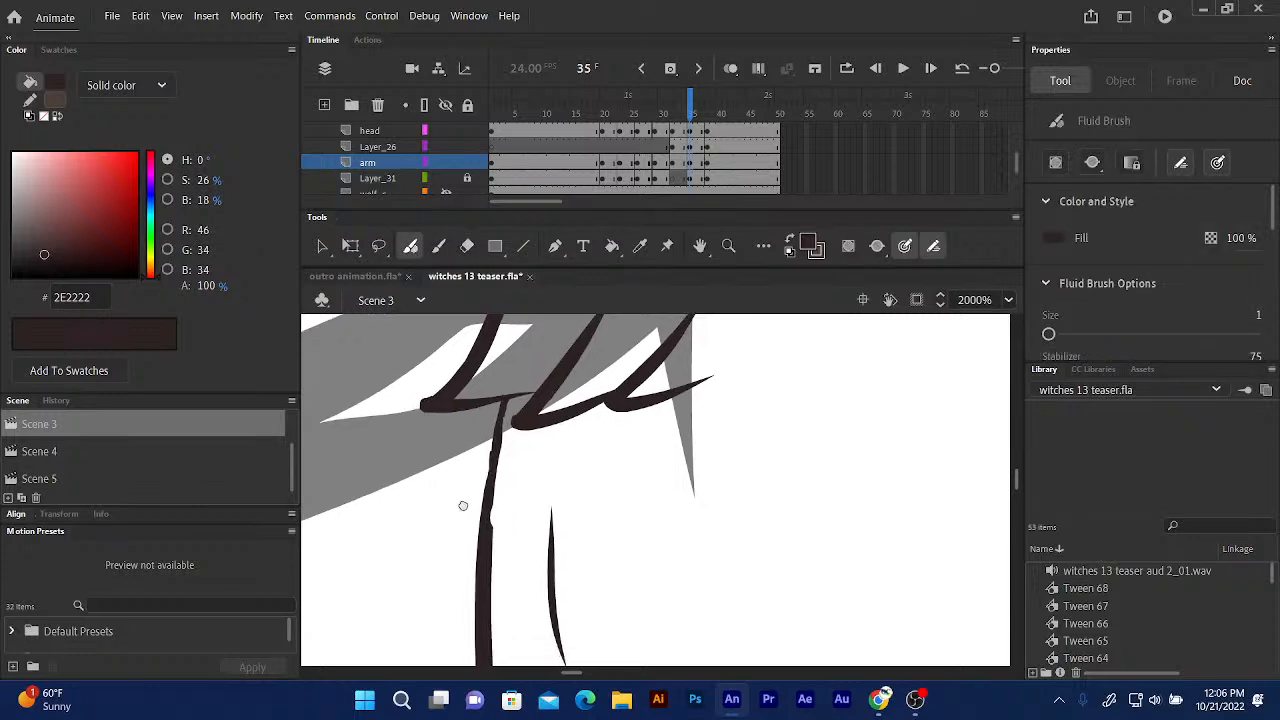
pyautogui.scroll(1, 466, 474)
pyautogui.scroll(1, 462, 487)
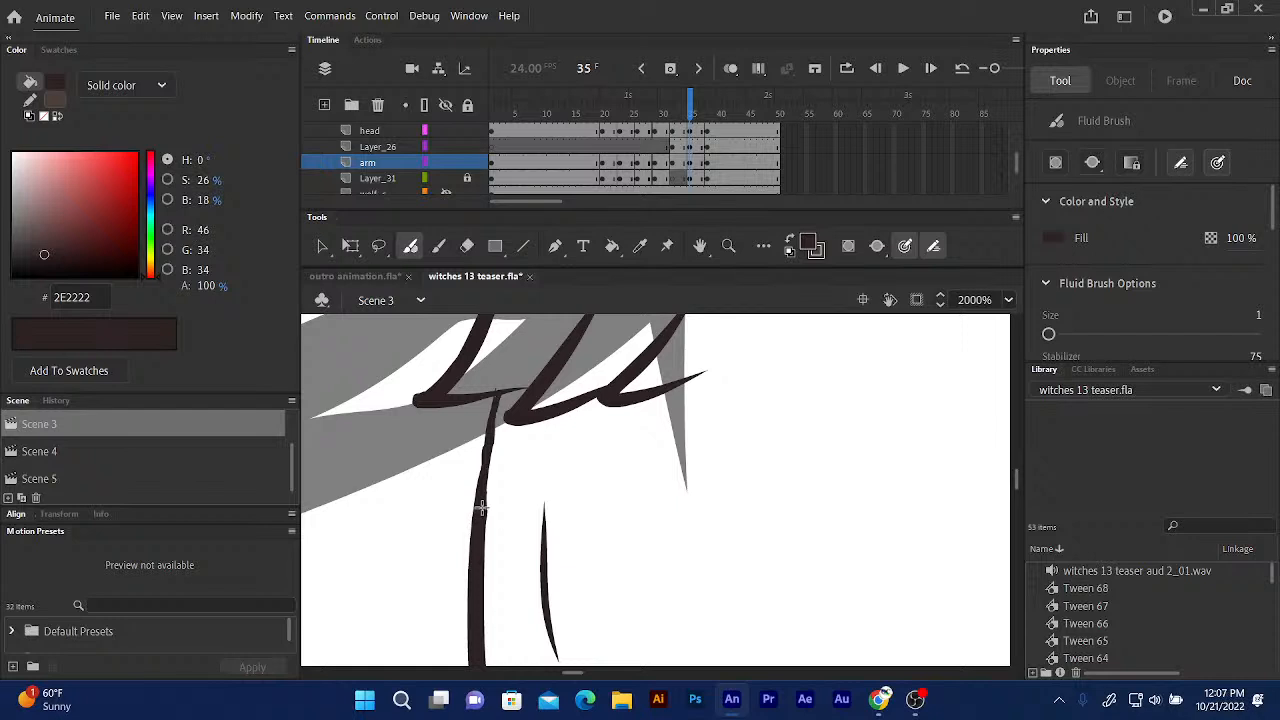
# Swap the fill color to brown #493F39 and fill the closed arm on frame 35 with the Paint Bucket.
pyautogui.hotkey('ctrl', '-')
pyautogui.hotkey('ctrl', '-')
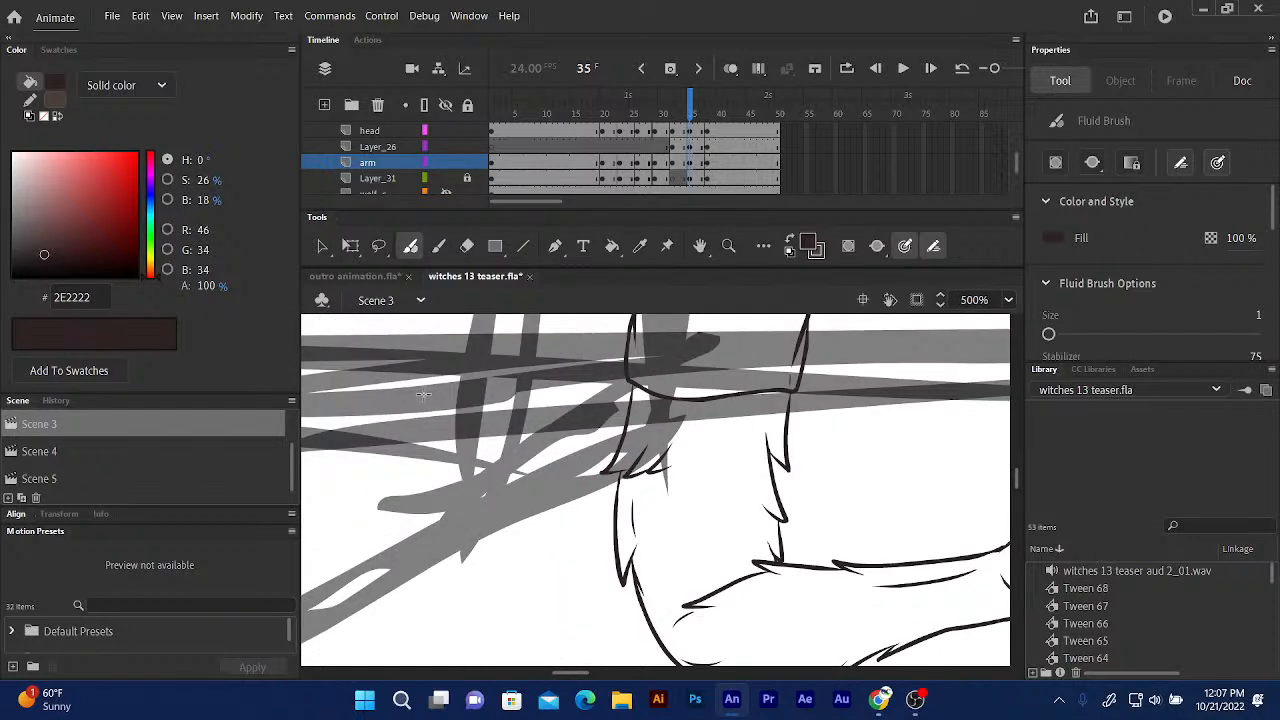
pyautogui.click(790, 246)
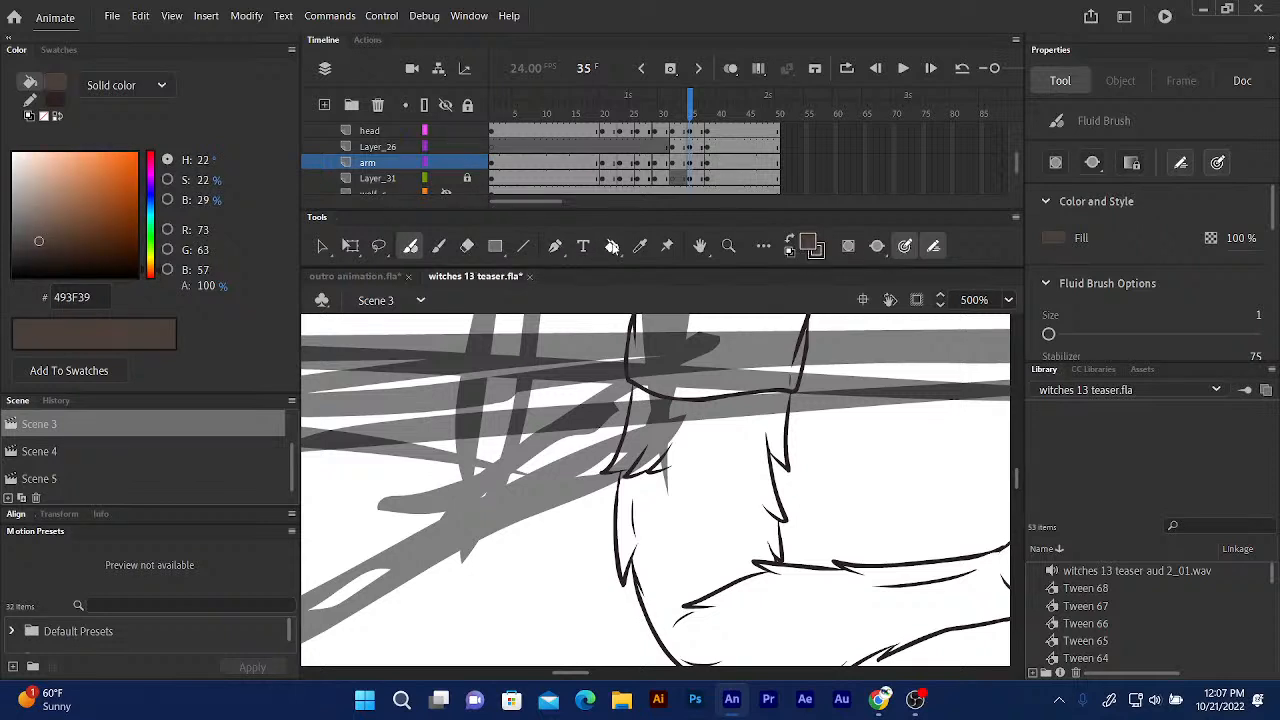
pyautogui.click(612, 246)
pyautogui.click(697, 547)
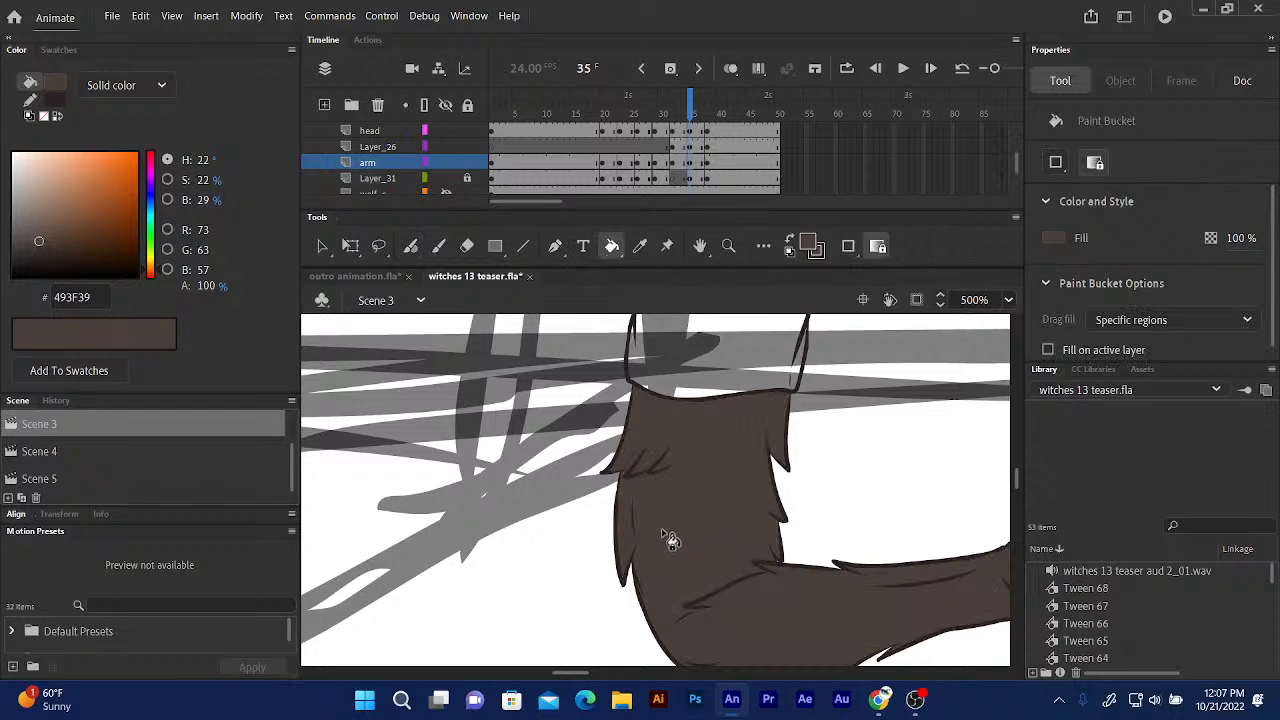
# Review the brown arm fill along the forearm and hand, stepping back from frame 36 to frame 10 and forward to frame 21.
pyautogui.moveTo(664, 532); pyautogui.dragTo(452, 368)
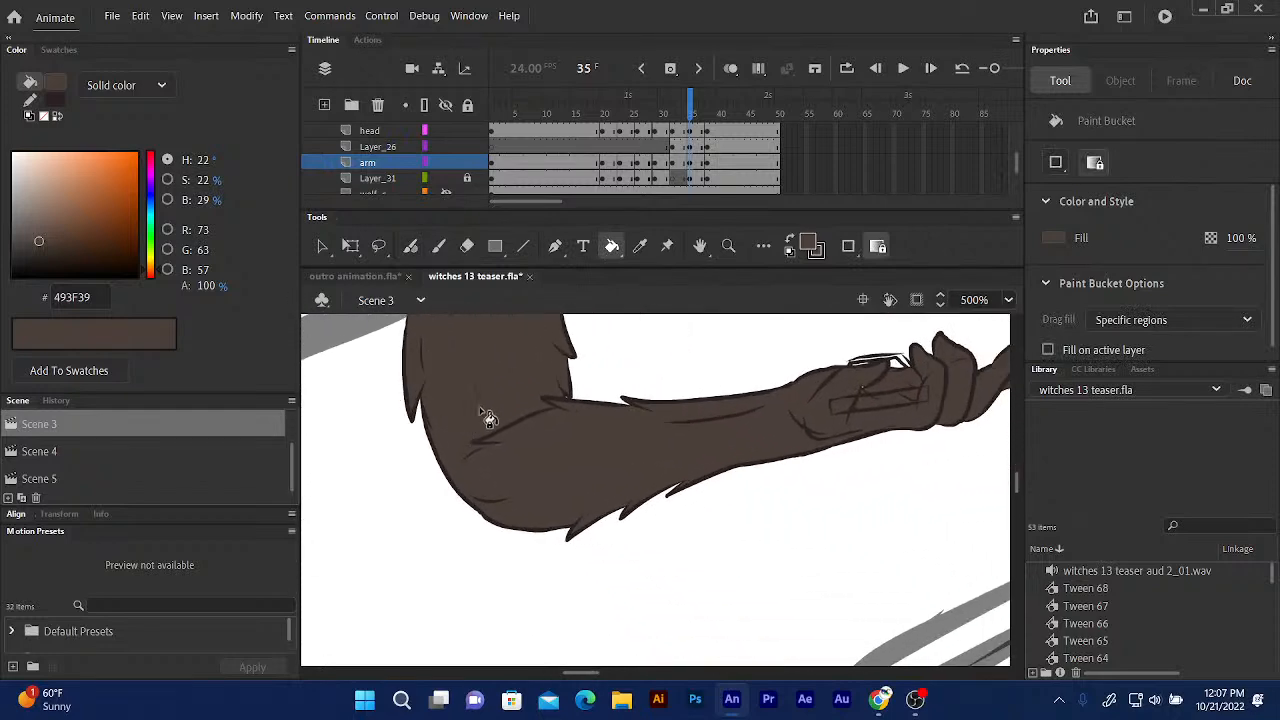
pyautogui.moveTo(565, 431); pyautogui.dragTo(494, 466)
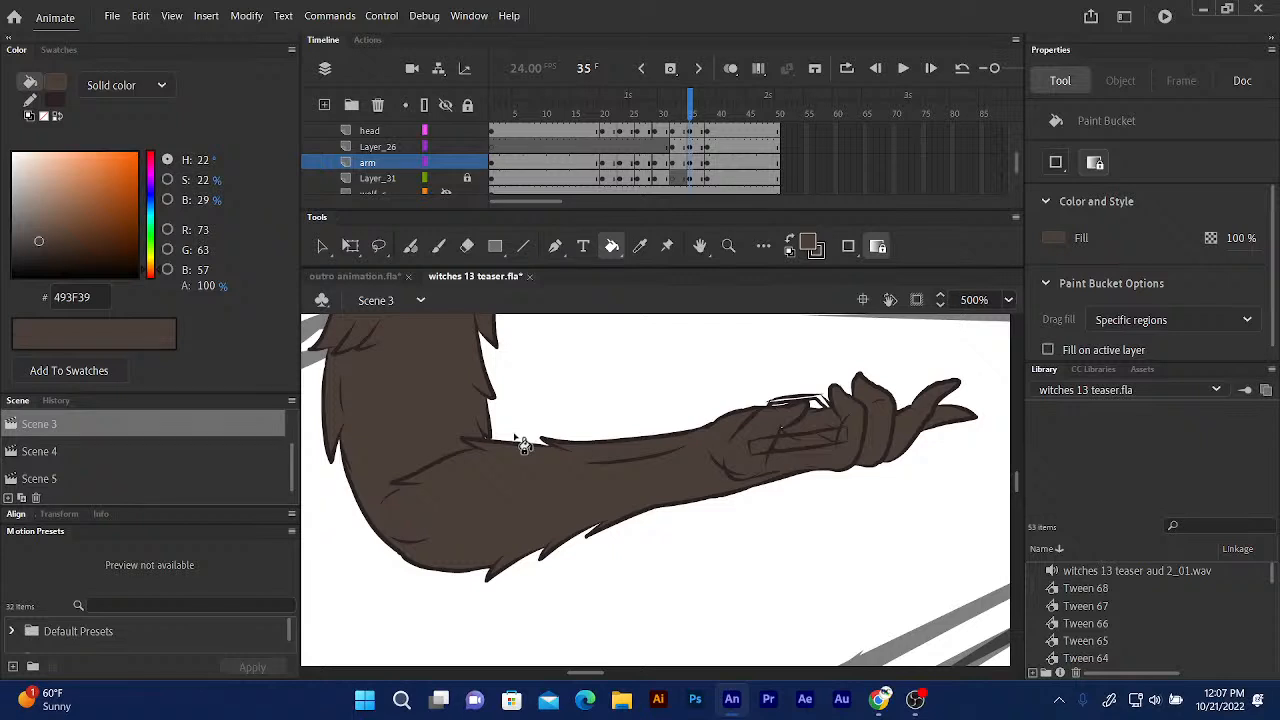
pyautogui.moveTo(523, 509); pyautogui.dragTo(636, 579)
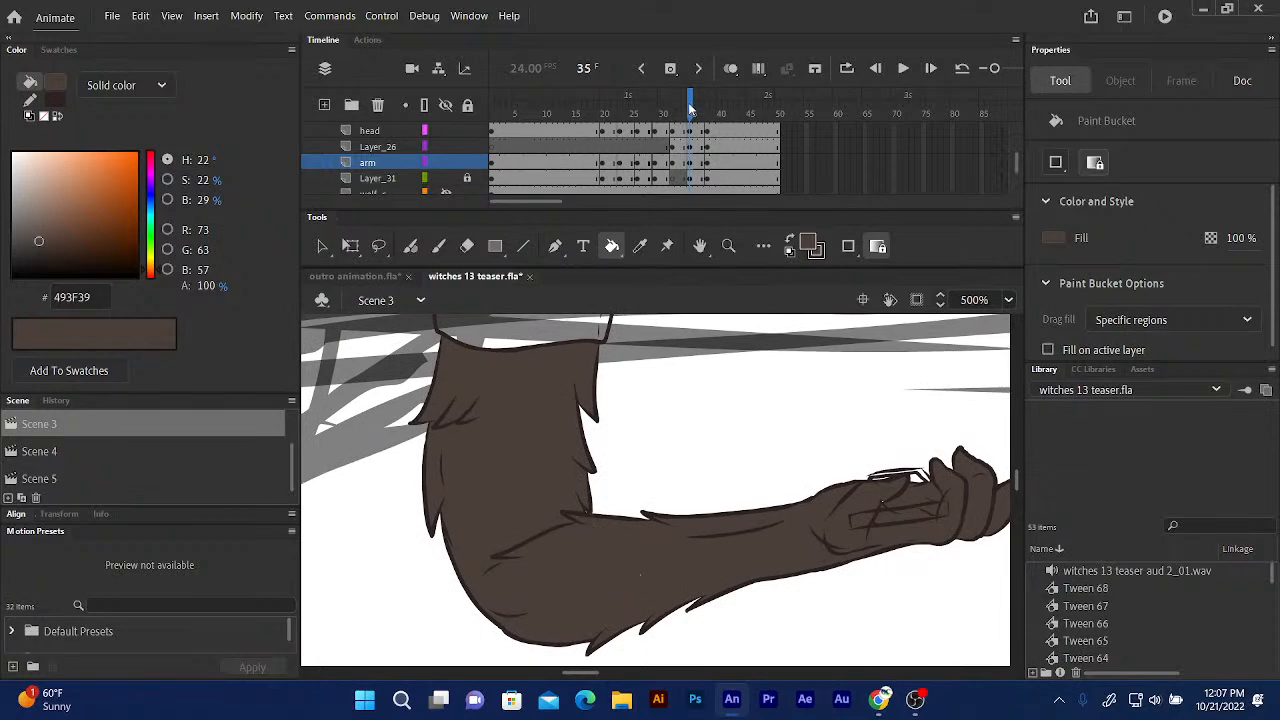
pyautogui.moveTo(689, 107); pyautogui.dragTo(706, 106)
pyautogui.press(',')
pyautogui.press(',')
pyautogui.press(',')
pyautogui.press(',')
pyautogui.press(',')
pyautogui.press(',')
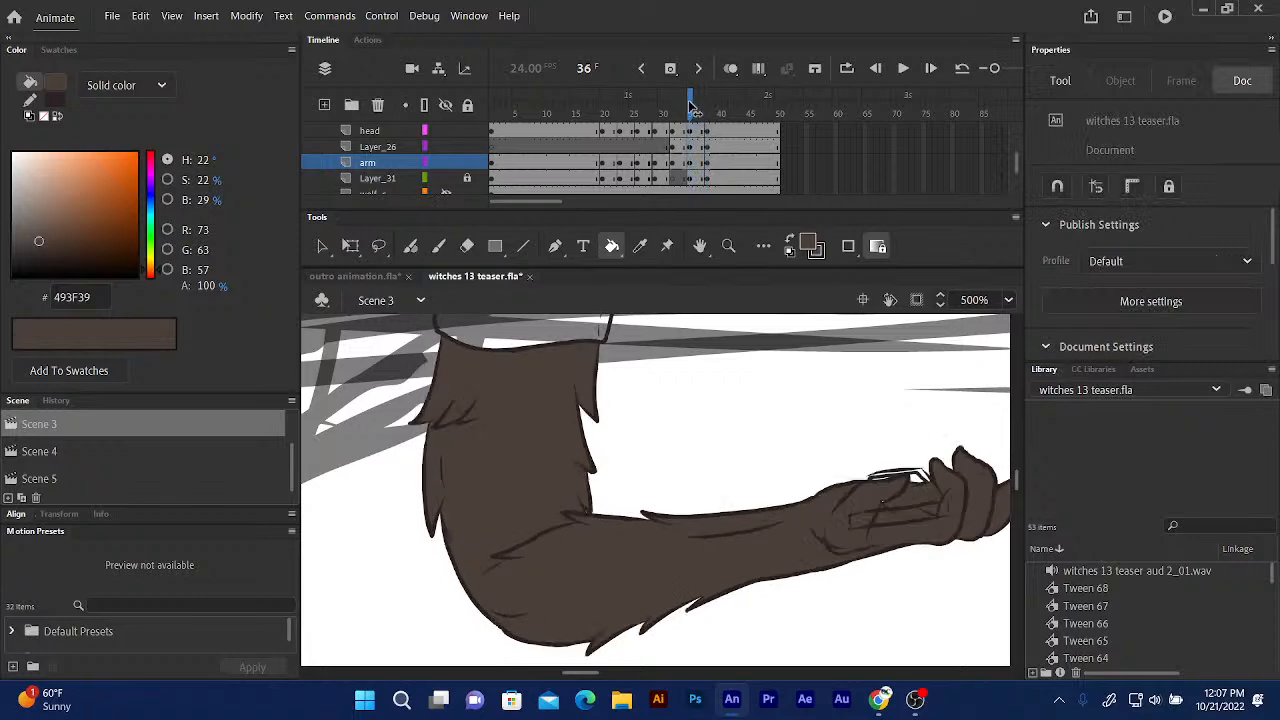
pyautogui.press(',')
pyautogui.press(',')
pyautogui.press(',')
pyautogui.press(',')
pyautogui.press(',')
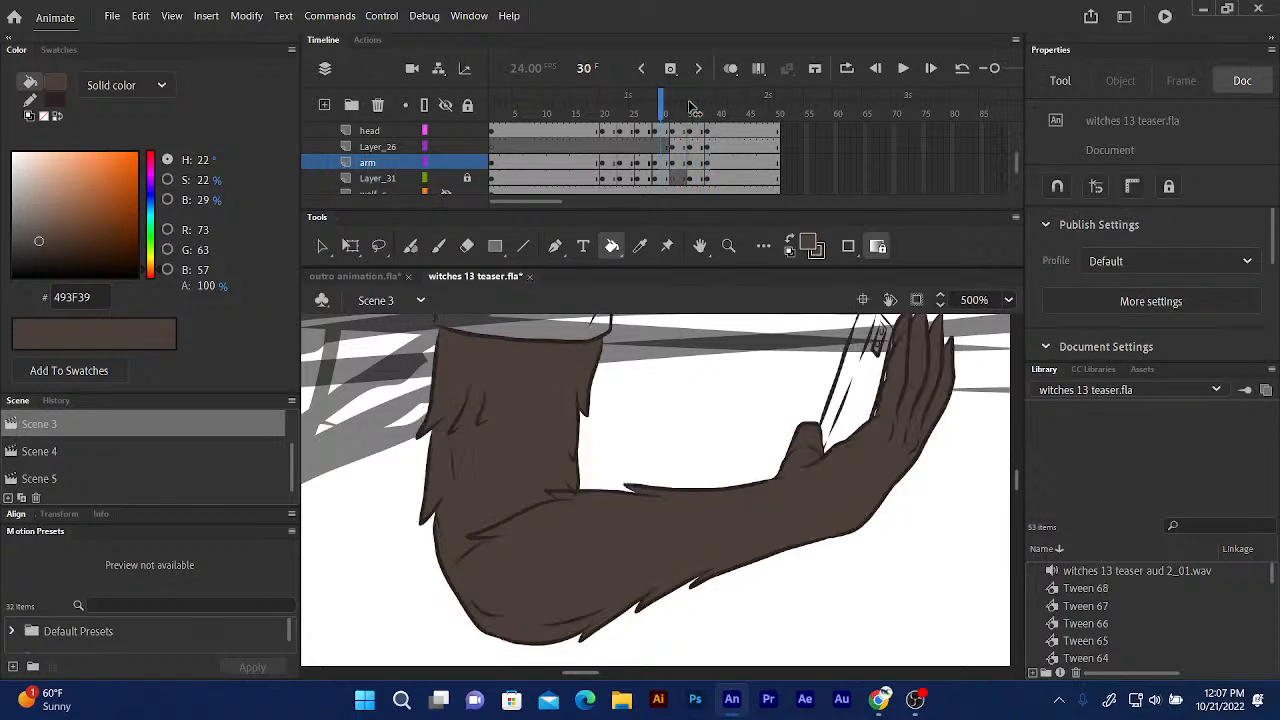
pyautogui.press(',')
pyautogui.press(',')
pyautogui.press(',')
pyautogui.press(',')
pyautogui.press(',')
pyautogui.press(',')
pyautogui.press(',')
pyautogui.press(',')
pyautogui.press(',')
pyautogui.press(',')
pyautogui.press(',')
pyautogui.press(',')
pyautogui.press(',')
pyautogui.press(',')
pyautogui.press(',')
pyautogui.press(',')
pyautogui.press(',')
pyautogui.press(',')
pyautogui.press(',')
pyautogui.press(',')
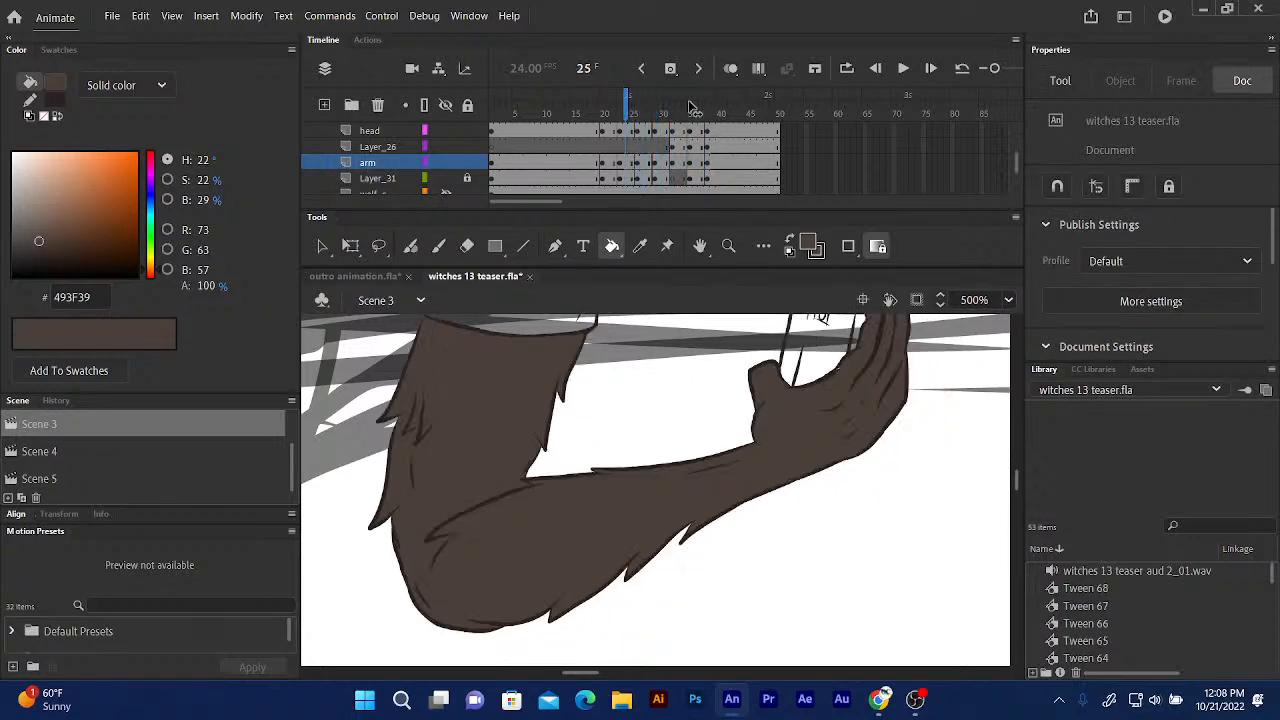
pyautogui.press('.')
pyautogui.press('.')
pyautogui.press('.')
pyautogui.press('.')
pyautogui.press('.')
pyautogui.press('.')
pyautogui.press('.')
pyautogui.press('.')
pyautogui.press('.')
pyautogui.press('.')
pyautogui.press('.')
pyautogui.press('.')
pyautogui.press('.')
pyautogui.press('.')
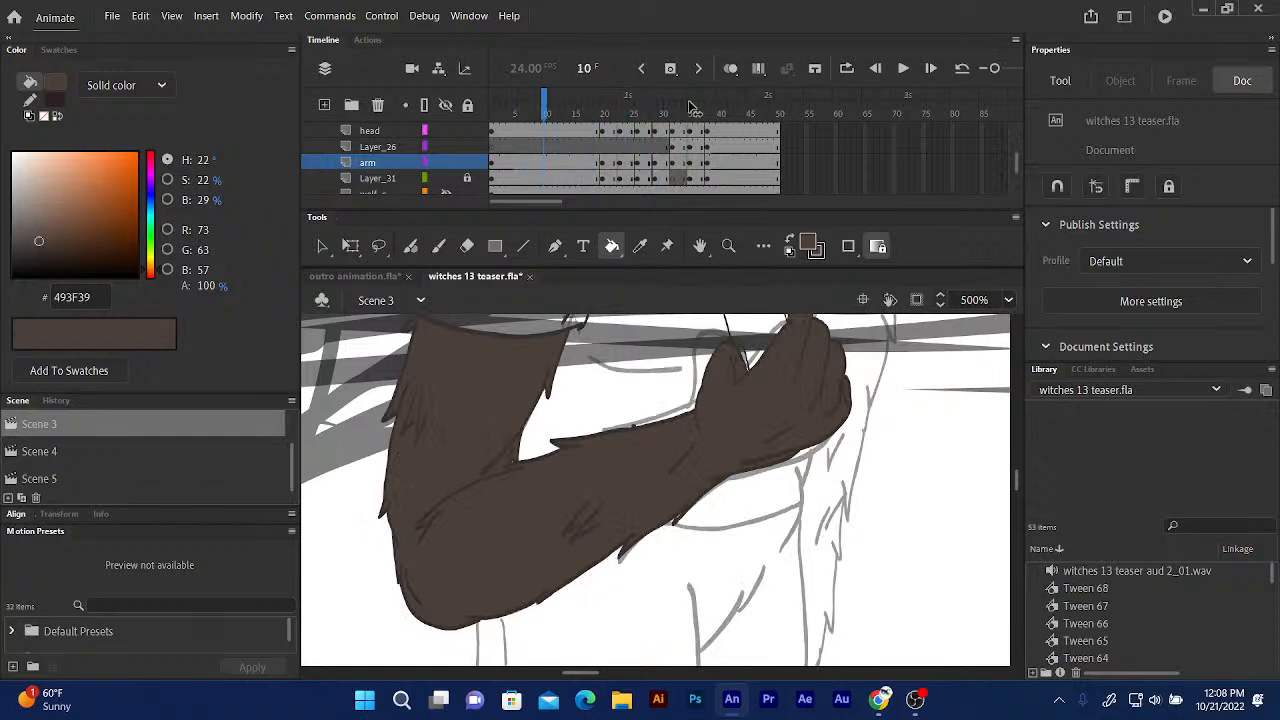
pyautogui.press('.')
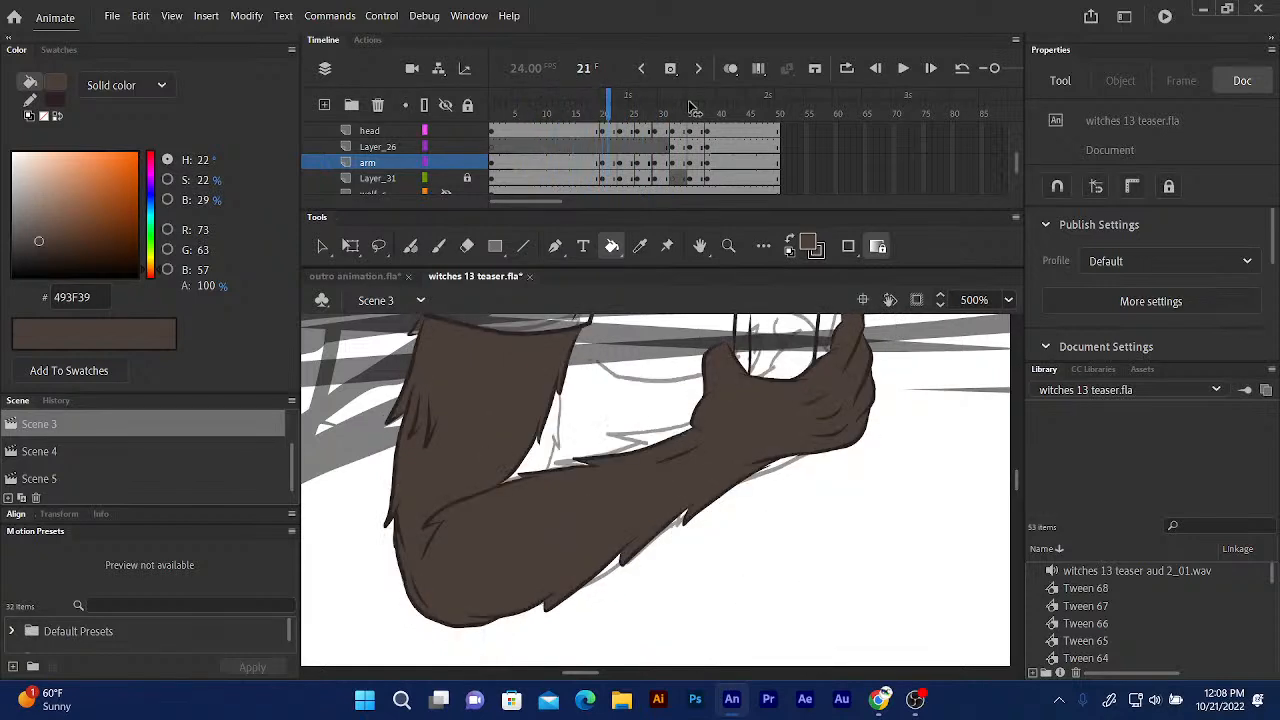
# Set the fill color to off-white #F9F9F9 and fill the empty shirt sleeve above the arm on frame 21.
pyautogui.moveTo(794, 480)
pyautogui.mouseDown()
pyautogui.moveTo(780, 514)
pyautogui.moveTo(817, 577)
pyautogui.mouseUp()
pyautogui.moveTo(645, 390); pyautogui.dragTo(693, 521)
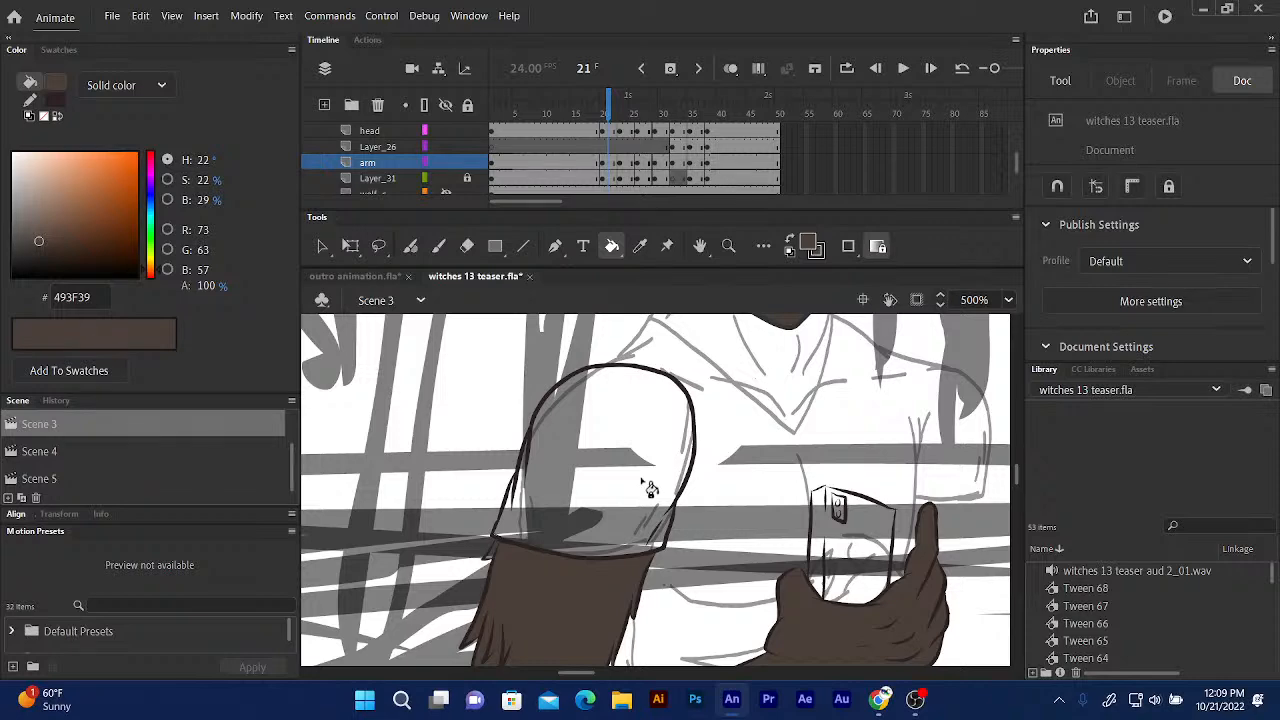
pyautogui.scroll(-5, 649, 488)
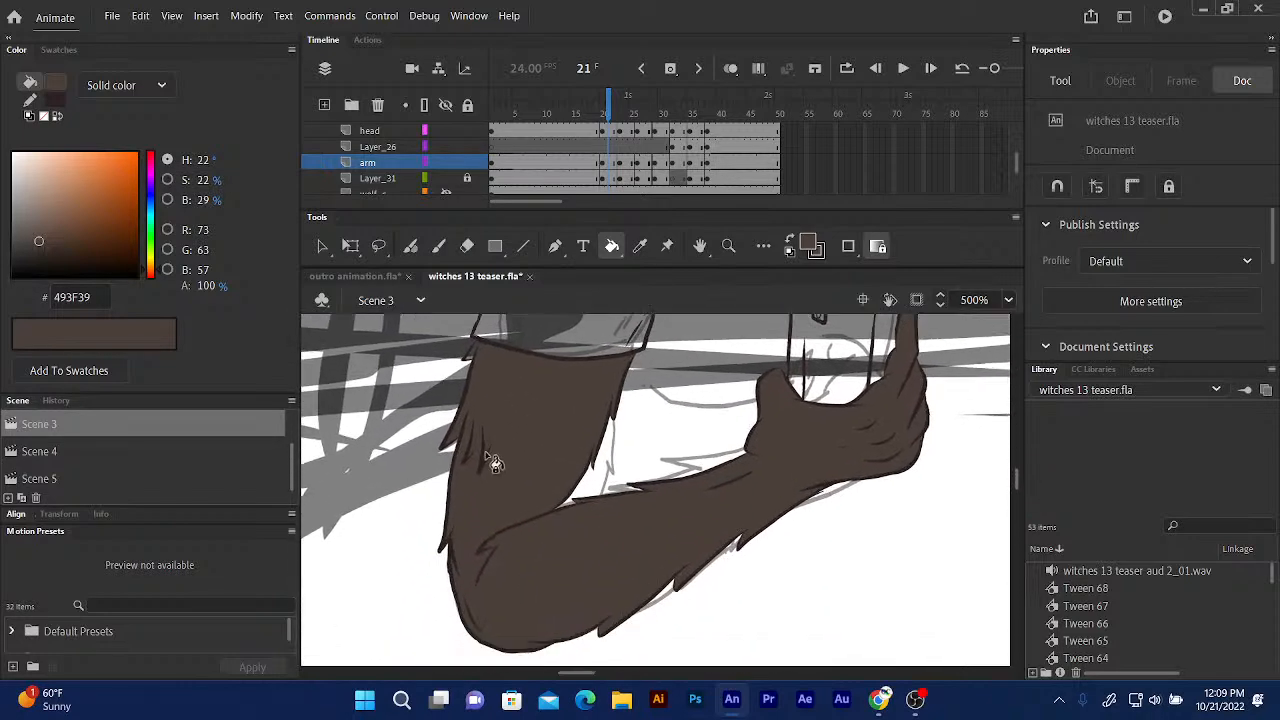
pyautogui.moveTo(291, 460); pyautogui.dragTo(275, 378)
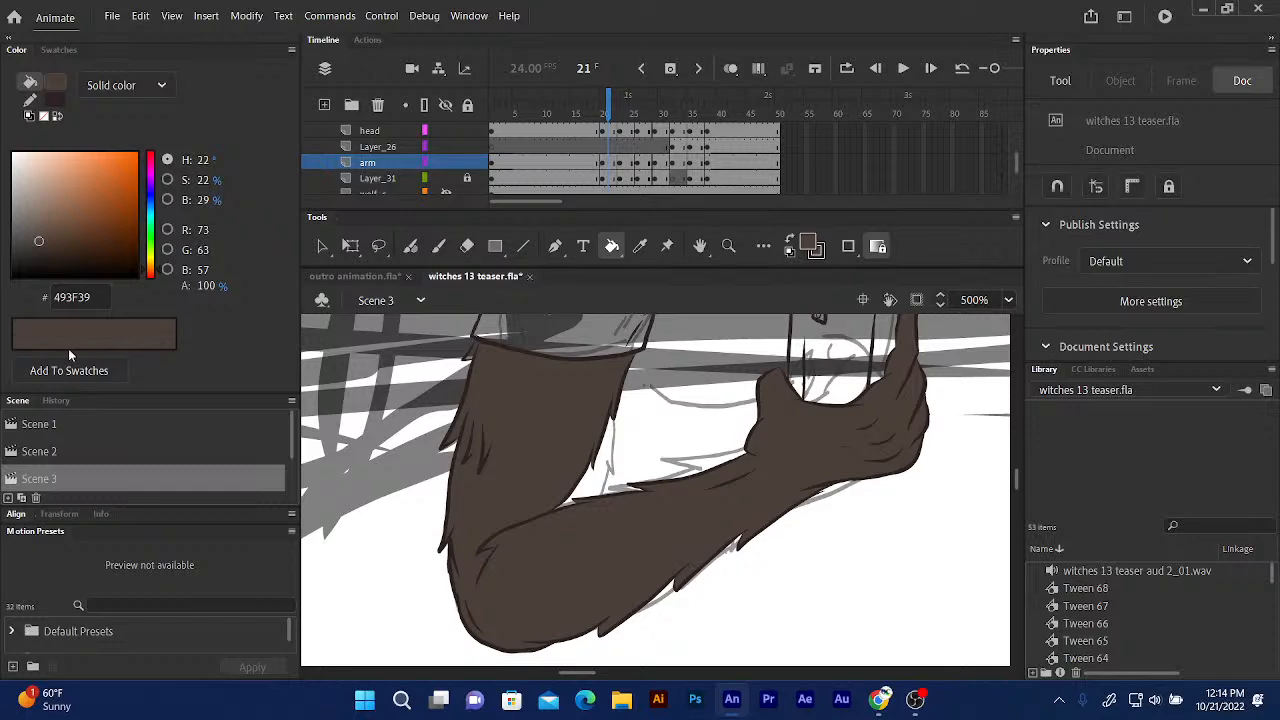
pyautogui.moveTo(520, 486)
pyautogui.mouseDown()
pyautogui.moveTo(491, 553)
pyautogui.moveTo(490, 652)
pyautogui.mouseUp()
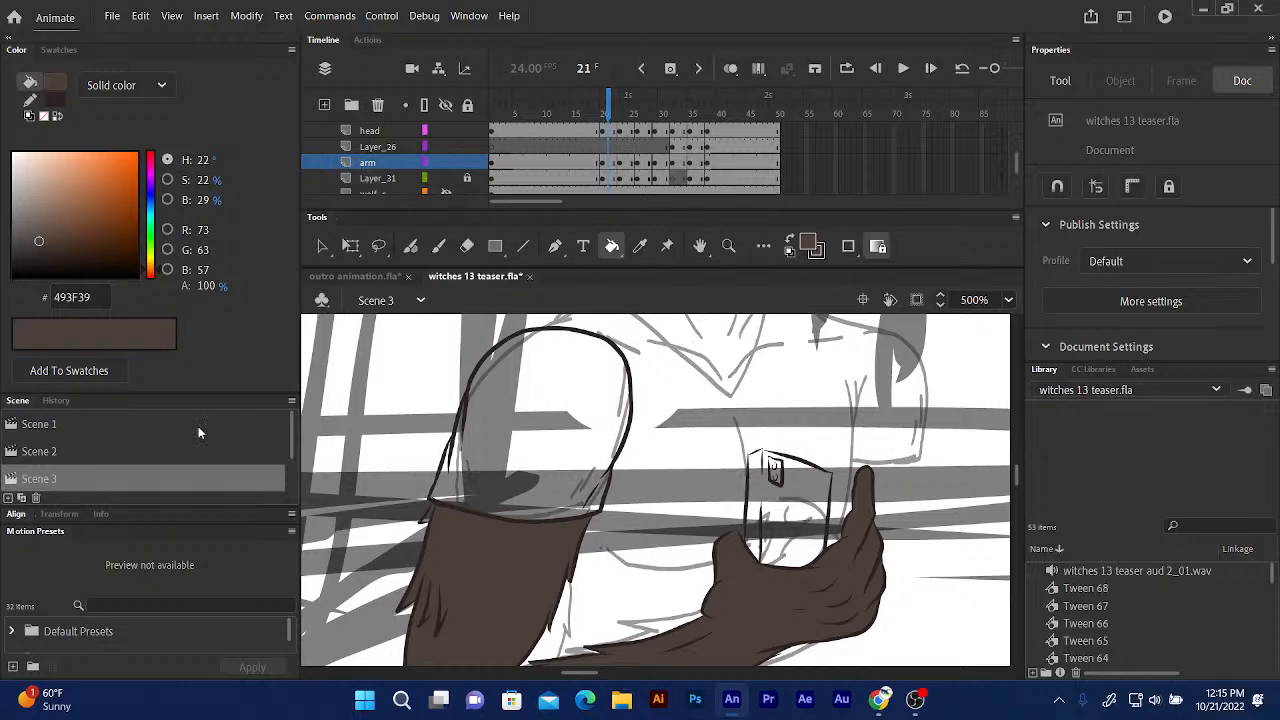
pyautogui.click(790, 241)
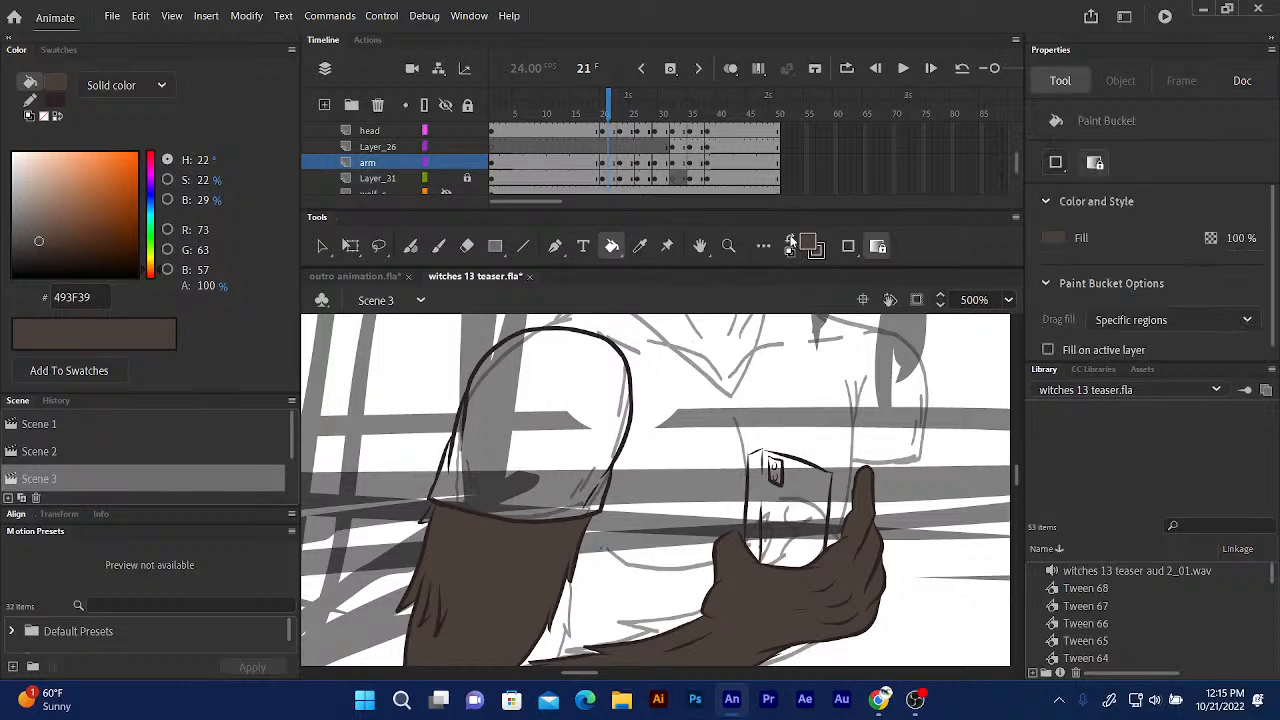
pyautogui.click(790, 242)
pyautogui.click(790, 245)
pyautogui.click(812, 248)
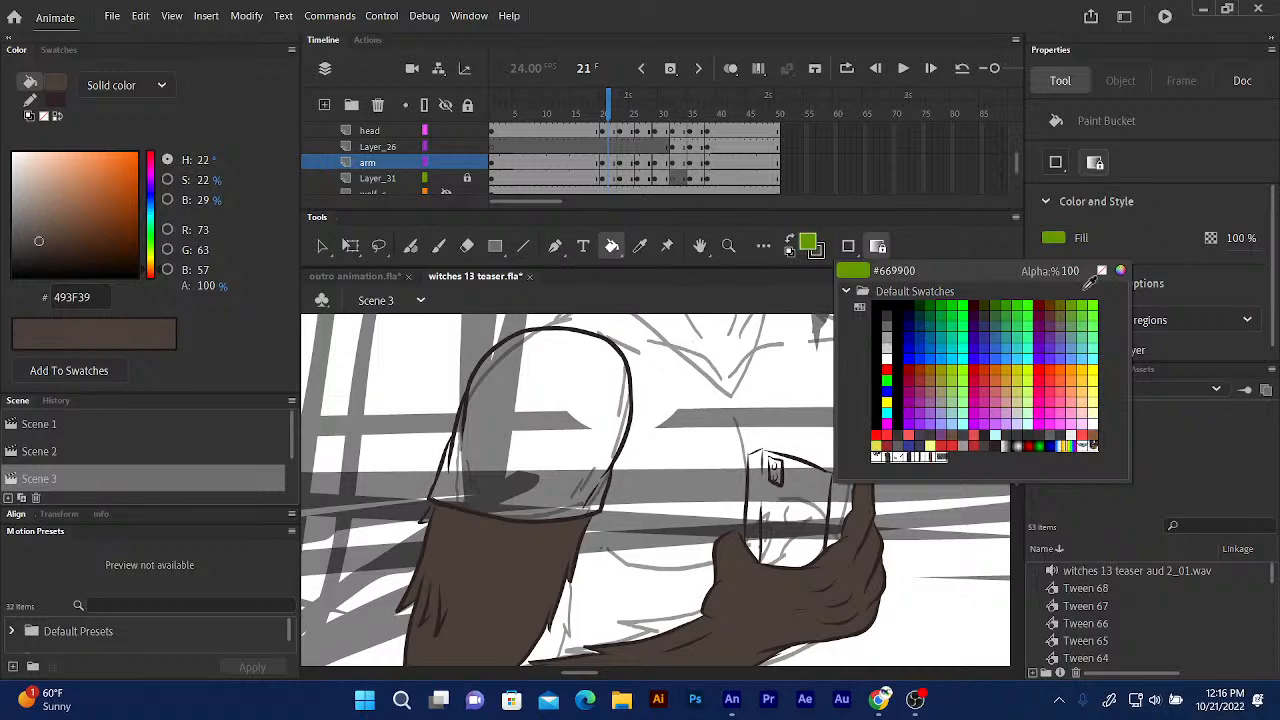
pyautogui.click(1120, 270)
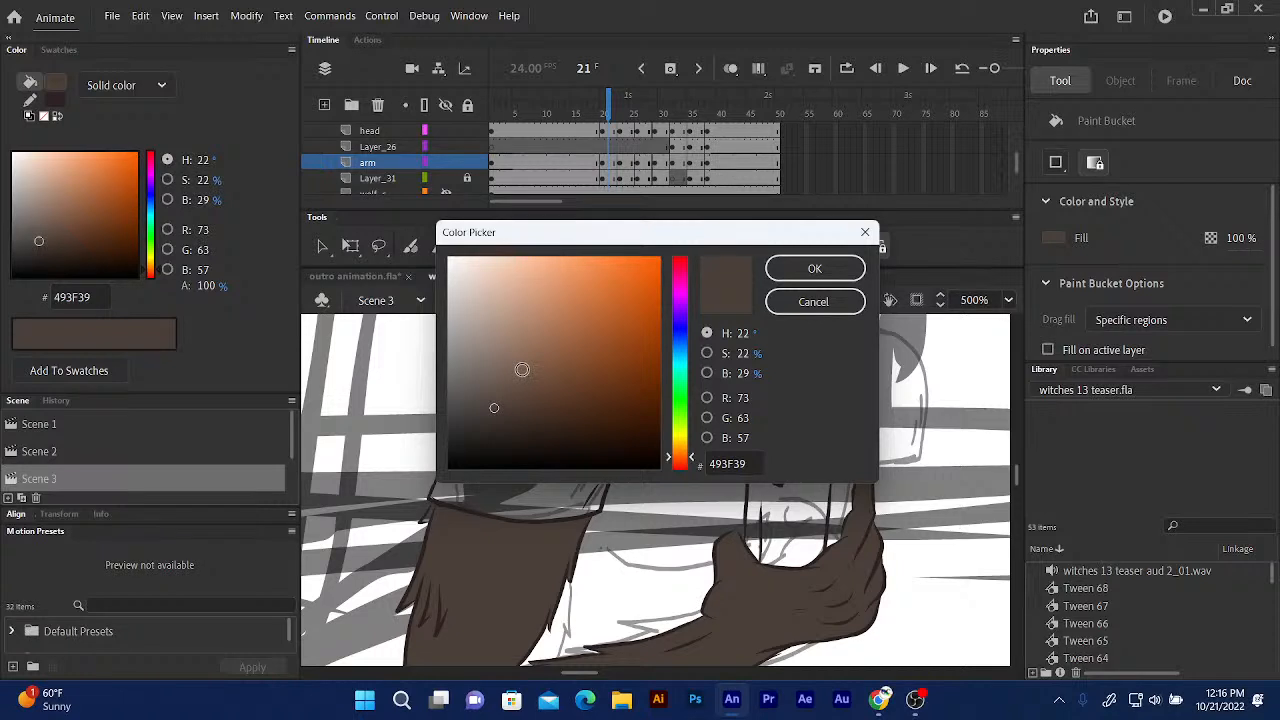
pyautogui.moveTo(491, 403)
pyautogui.mouseDown()
pyautogui.moveTo(408, 260)
pyautogui.moveTo(415, 268)
pyautogui.mouseUp()
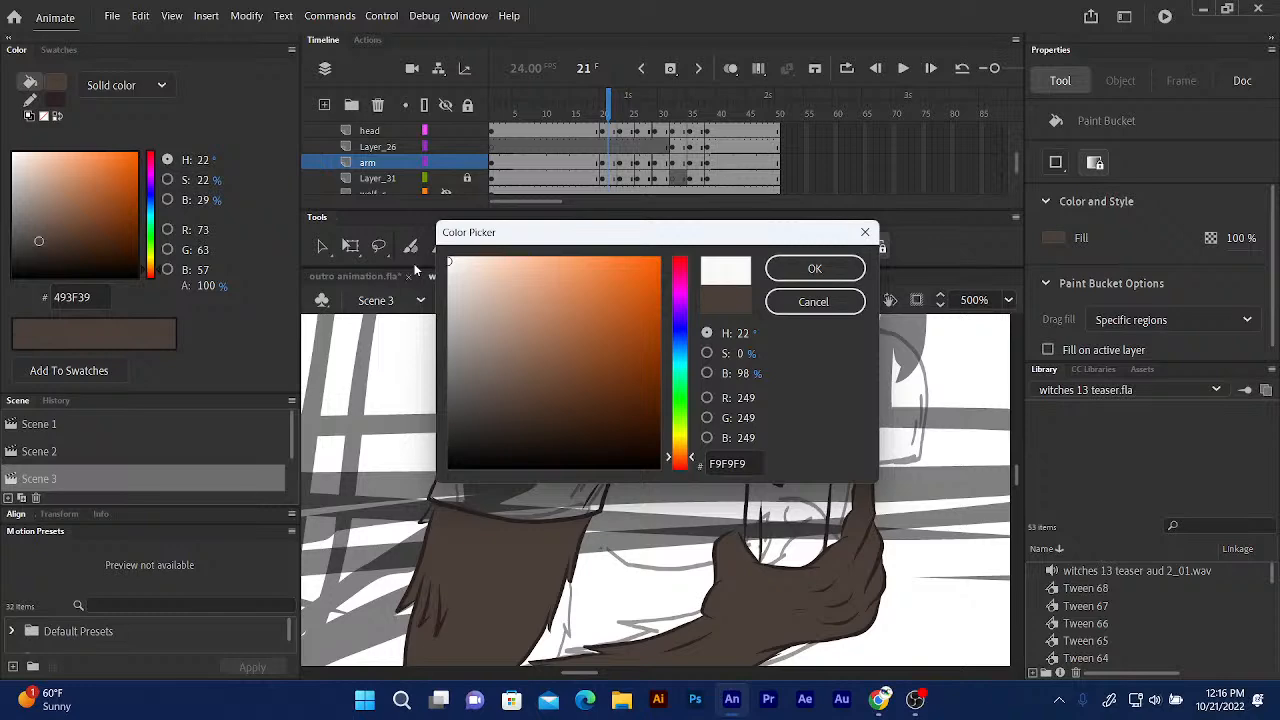
pyautogui.click(814, 268)
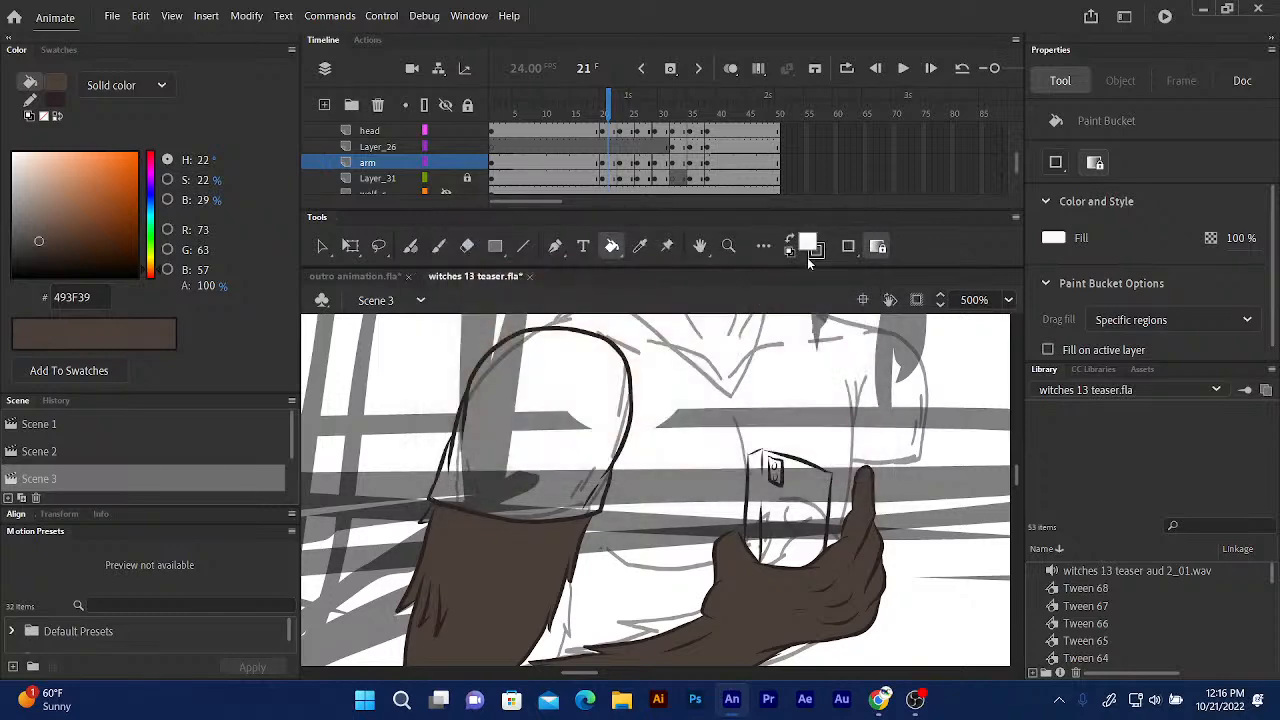
pyautogui.click(541, 426)
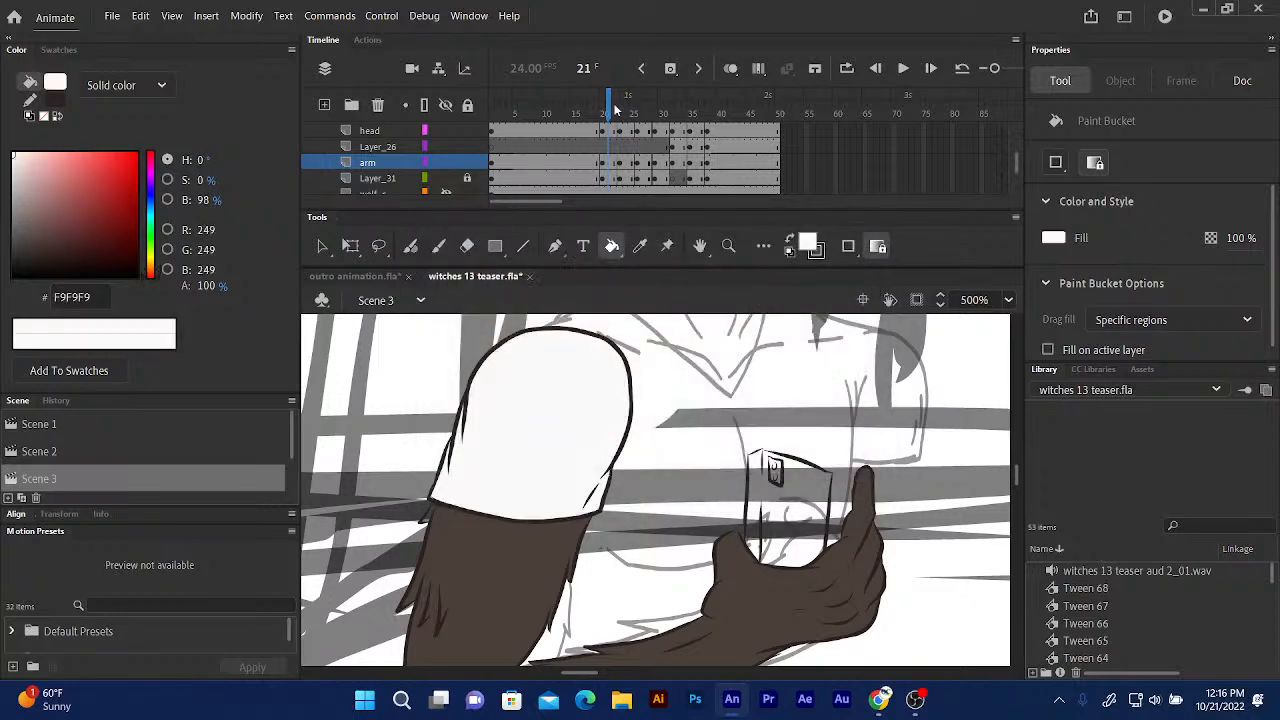
# Fill the shirt sleeve with off-white #F9F9F9 on the arm drawings from frame 23 through frame 30.
pyautogui.moveTo(612, 112)
pyautogui.mouseDown()
pyautogui.moveTo(593, 120)
pyautogui.moveTo(620, 112)
pyautogui.mouseUp()
pyautogui.click(546, 424)
pyautogui.click(562, 398)
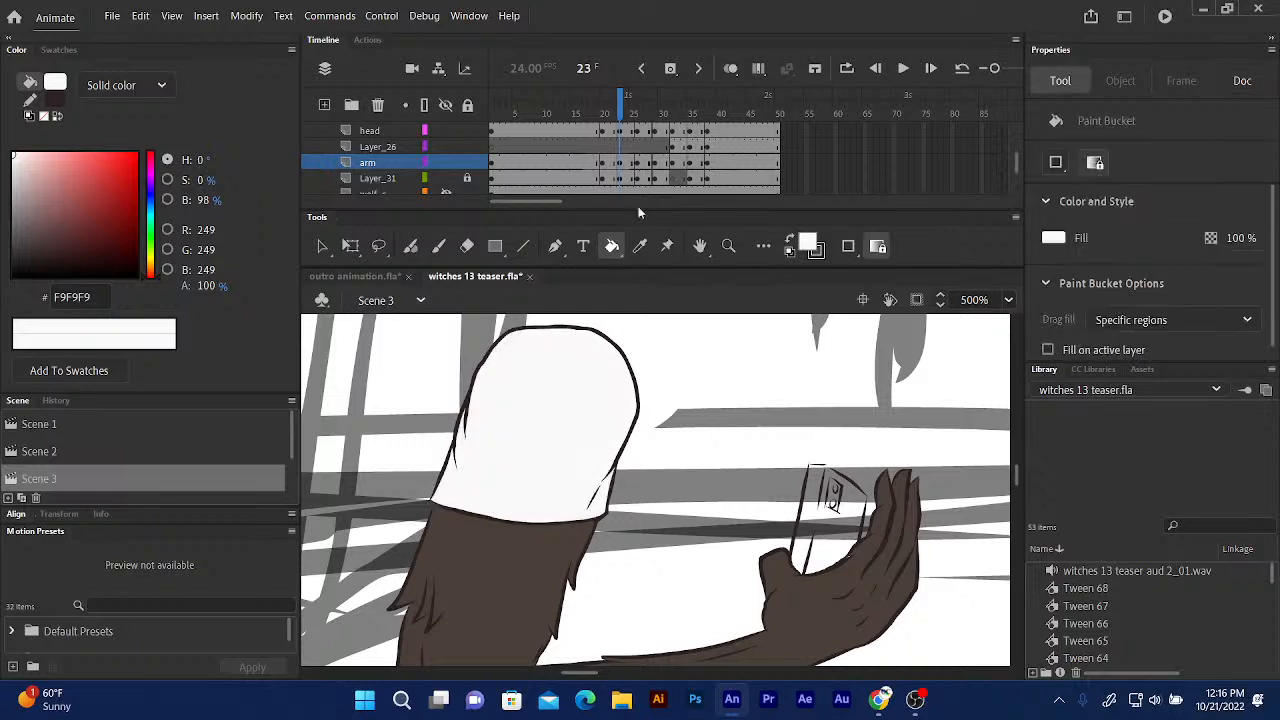
pyautogui.moveTo(621, 99); pyautogui.dragTo(663, 103)
pyautogui.click(586, 392)
pyautogui.click(641, 103)
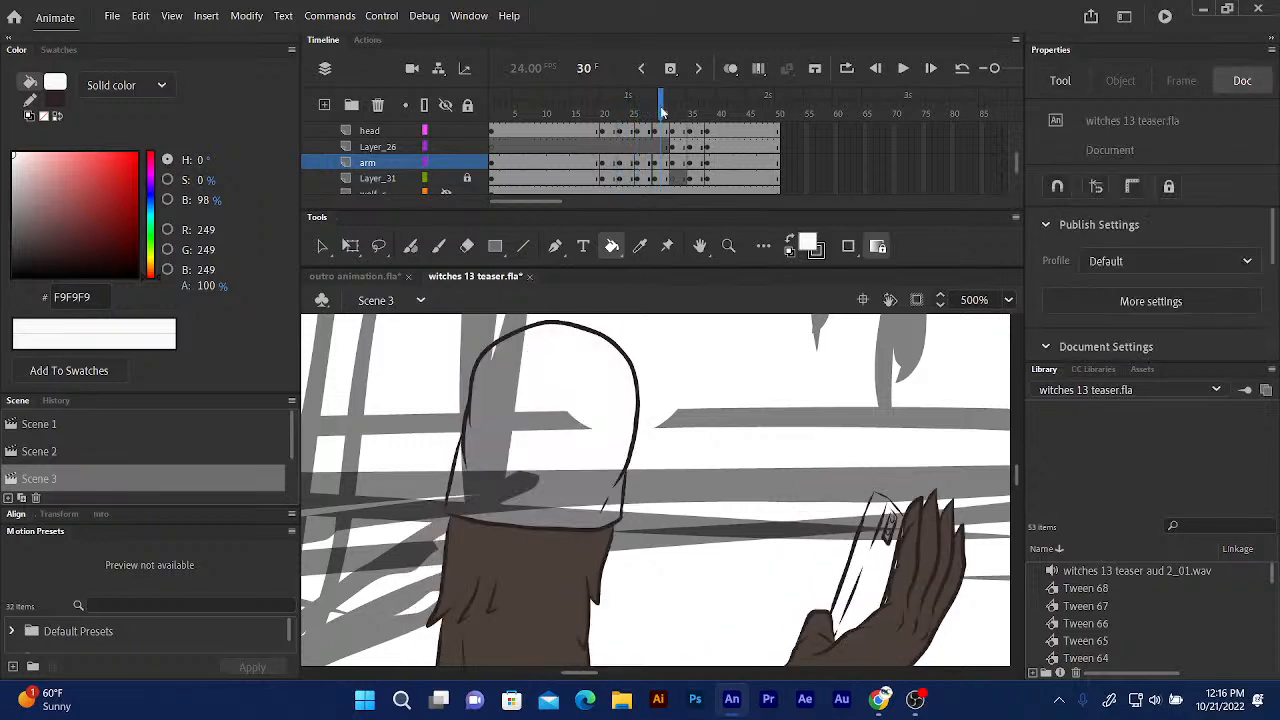
pyautogui.click(588, 398)
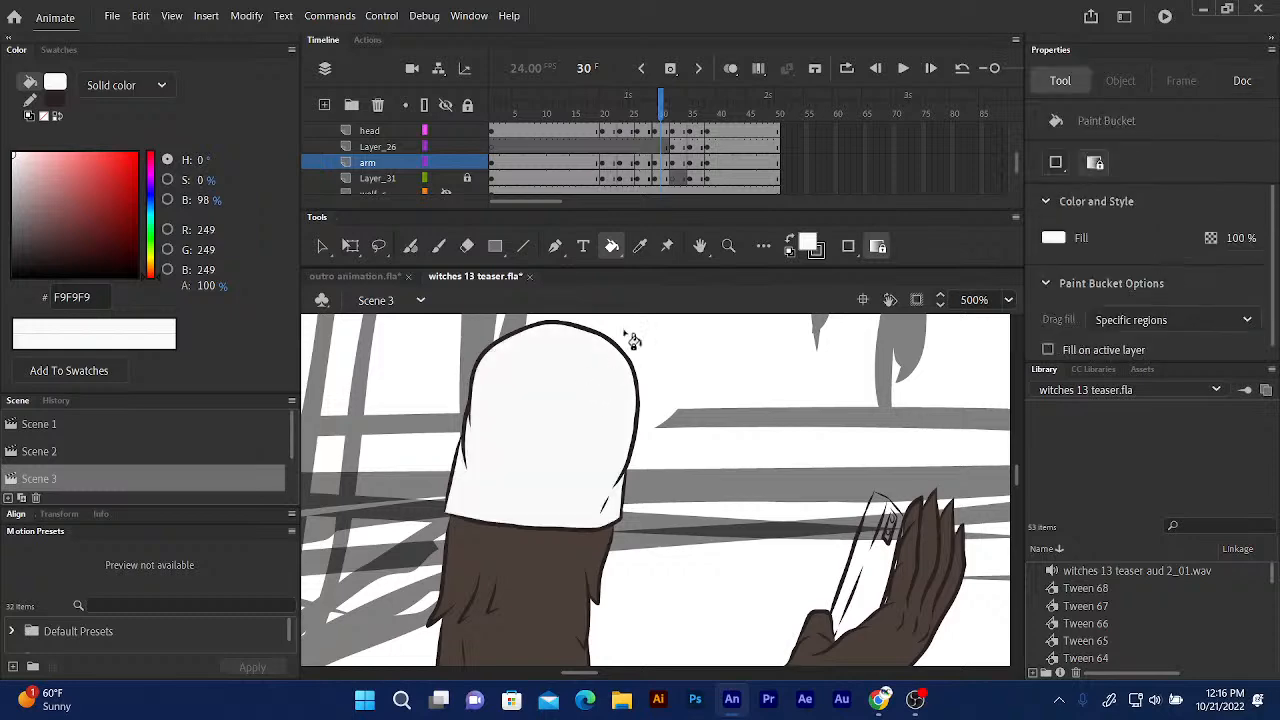
# Fill the shirt sleeve with off-white #F9F9F9 on frames 32, 35 and 39.
pyautogui.click(672, 103)
pyautogui.click(586, 378)
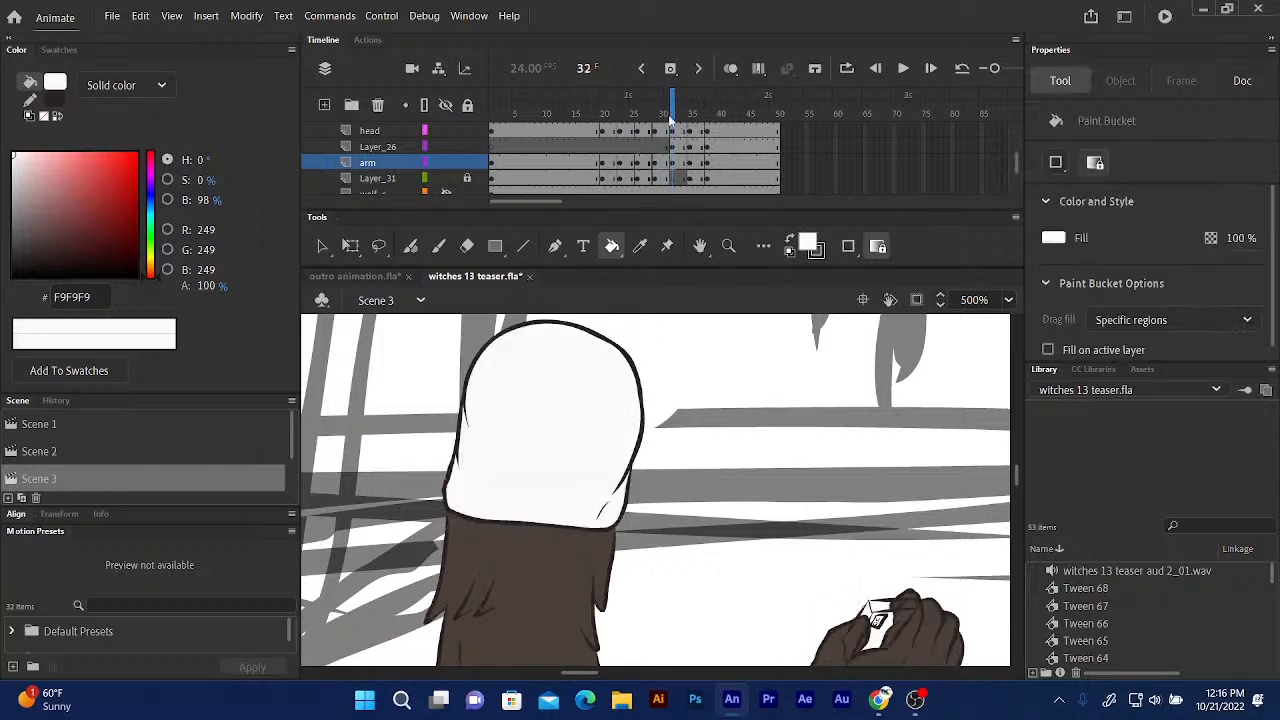
pyautogui.moveTo(684, 105); pyautogui.dragTo(697, 113)
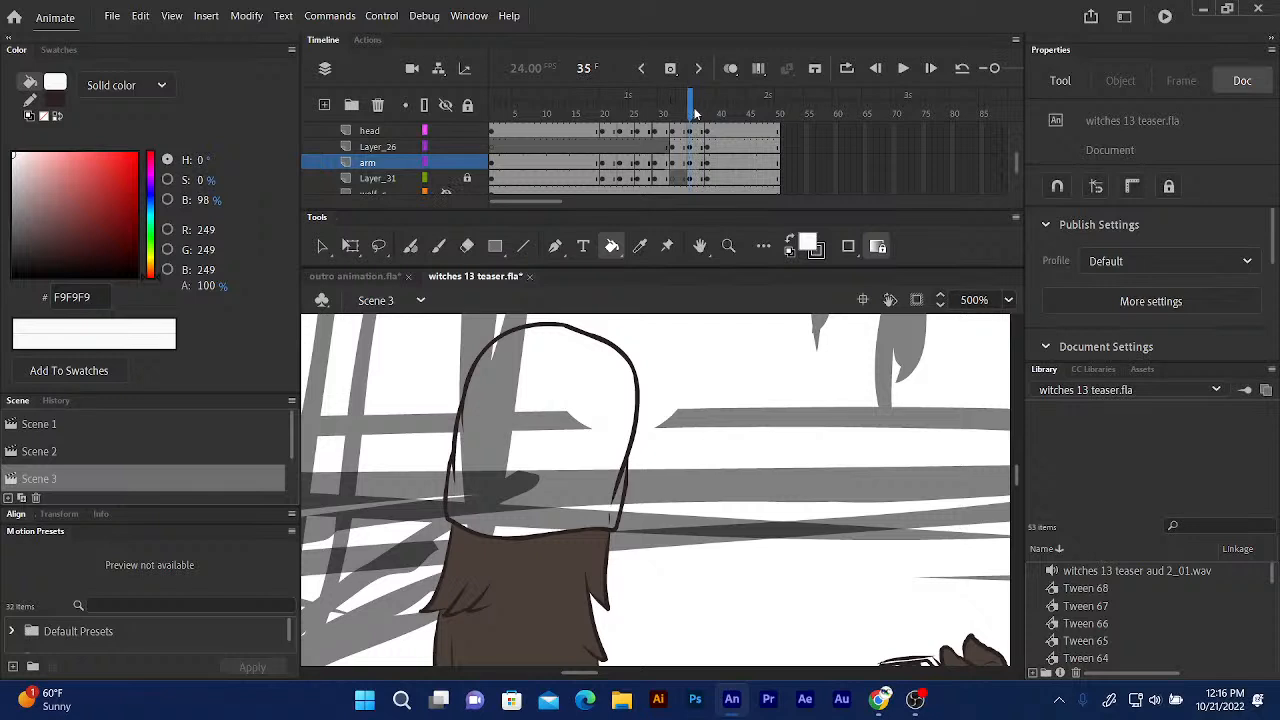
pyautogui.click(567, 420)
pyautogui.moveTo(690, 103); pyautogui.dragTo(713, 107)
pyautogui.click(580, 414)
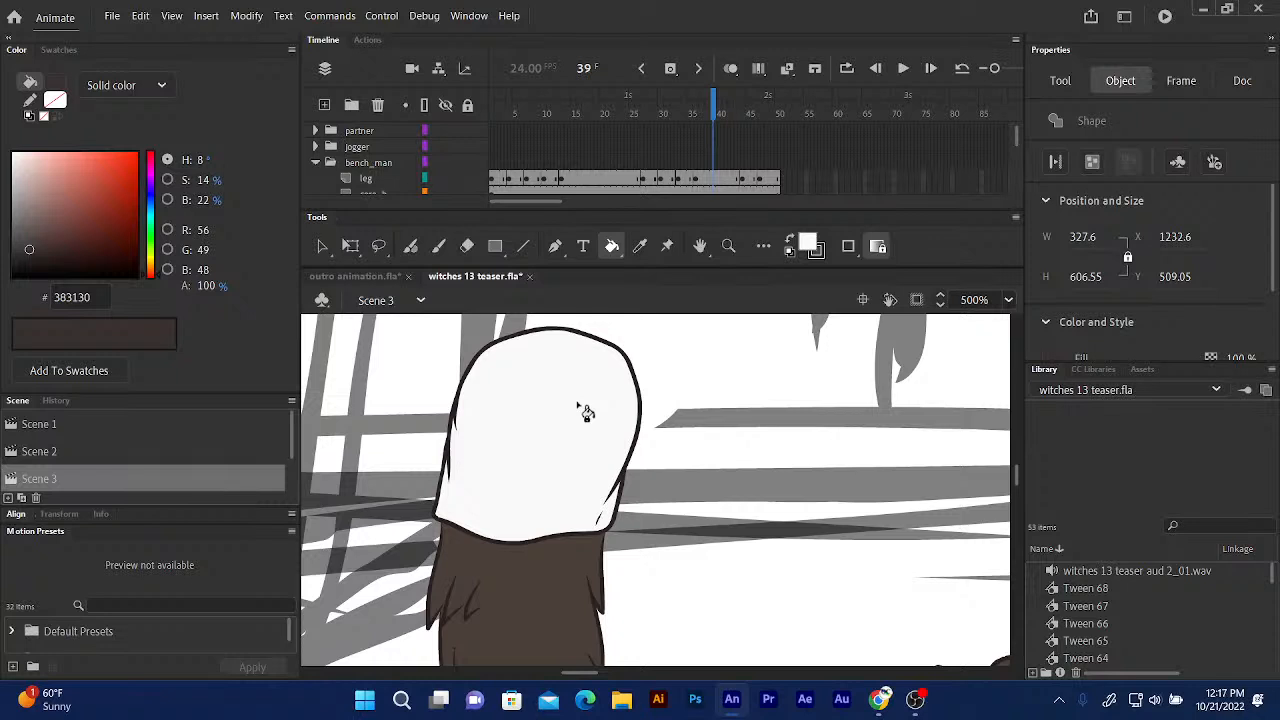
# Collapse the bench_man layer folder and keep the wolf_man folder expanded.
pyautogui.click(316, 162)
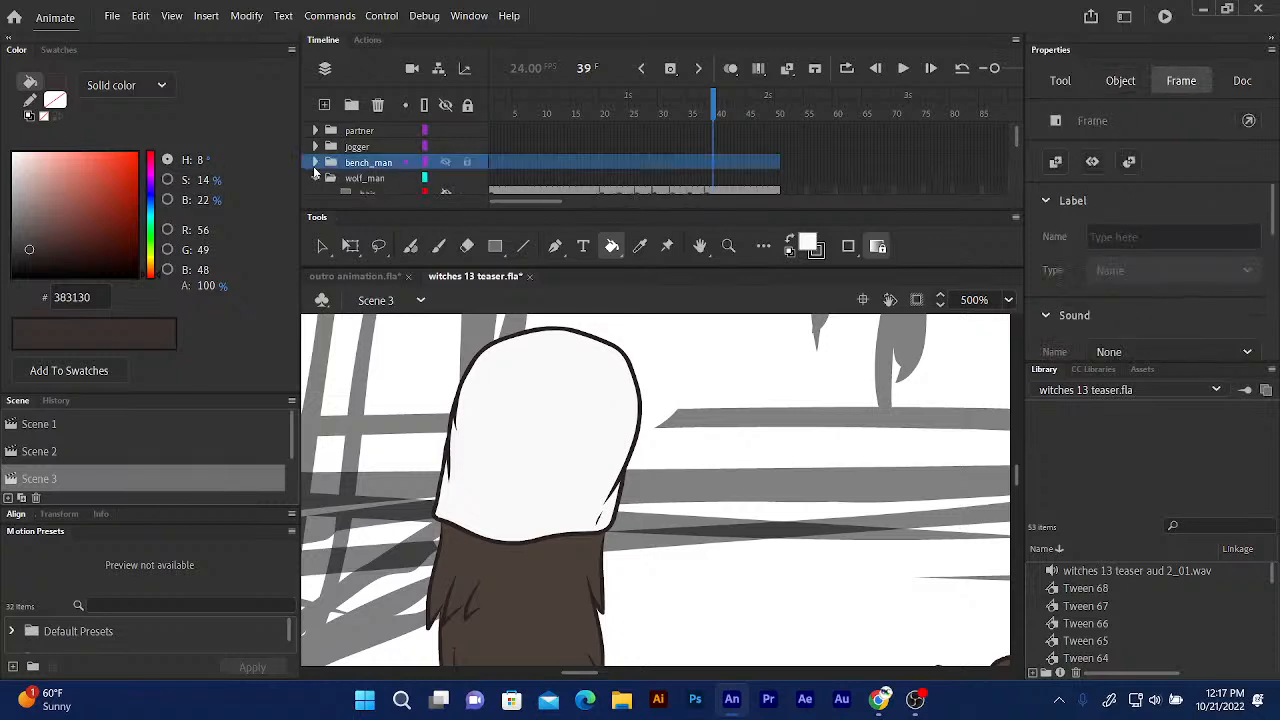
pyautogui.click(318, 179)
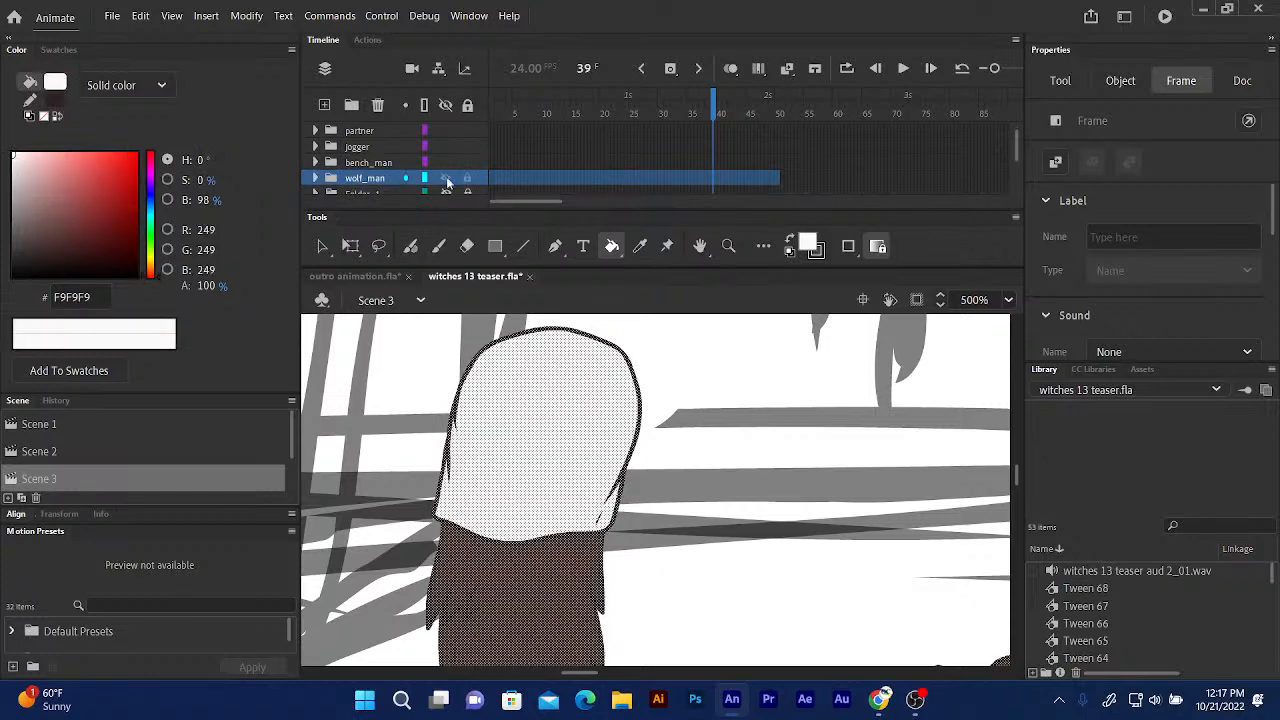
pyautogui.click(316, 178)
pyautogui.click(489, 124)
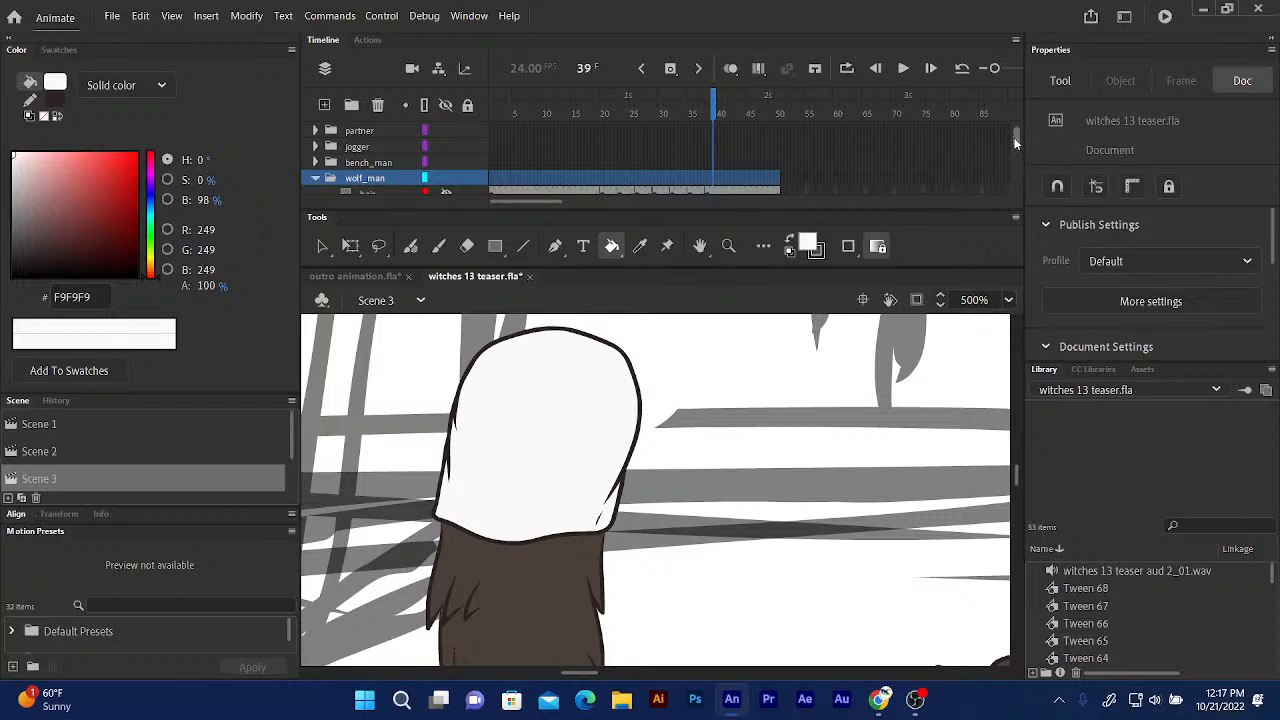
# Unlock the wolfman layer, and show and select the hidden wolf_c... layer directly above it.
pyautogui.scroll(-2, 1017, 142)
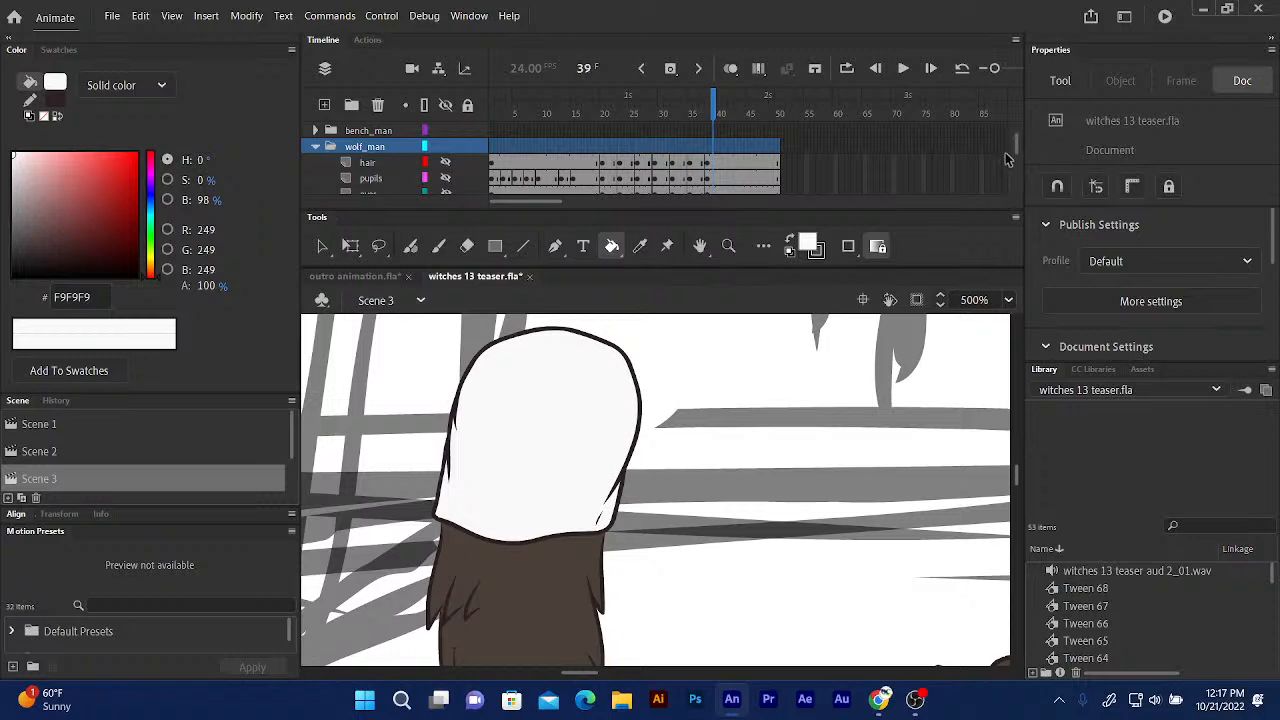
pyautogui.scroll(-3, 1017, 142)
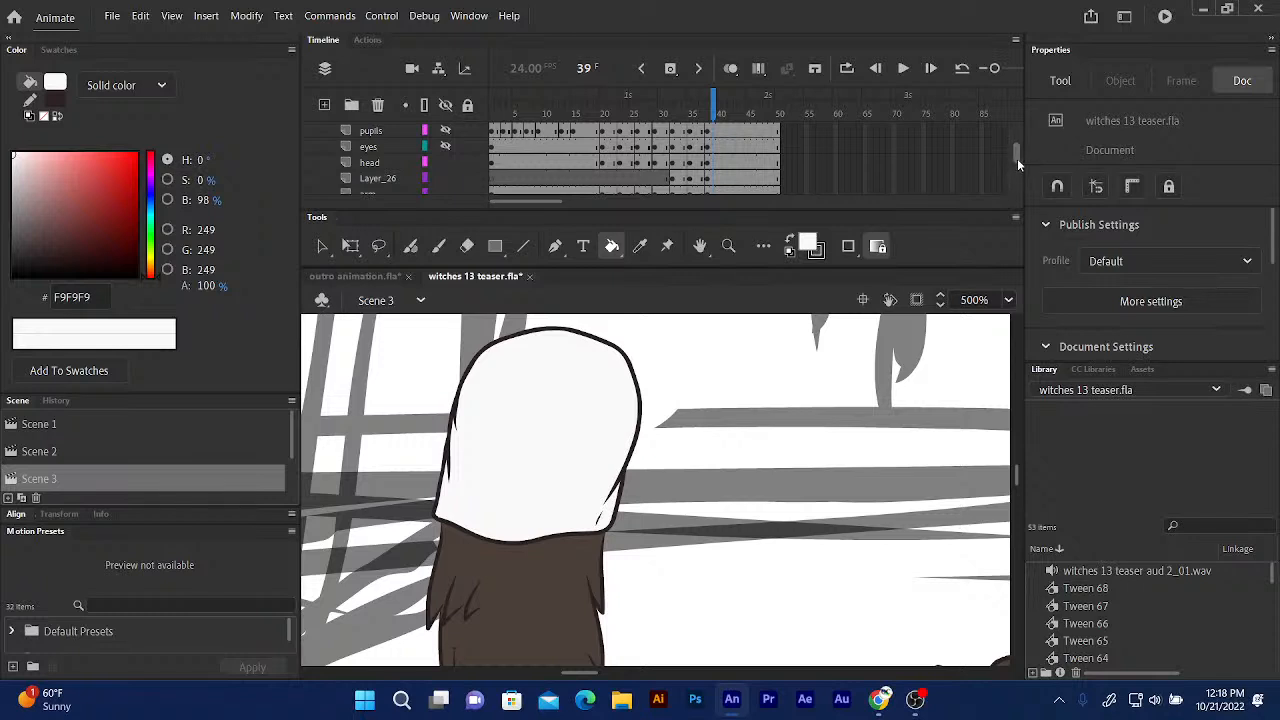
pyautogui.scroll(-5, 1017, 157)
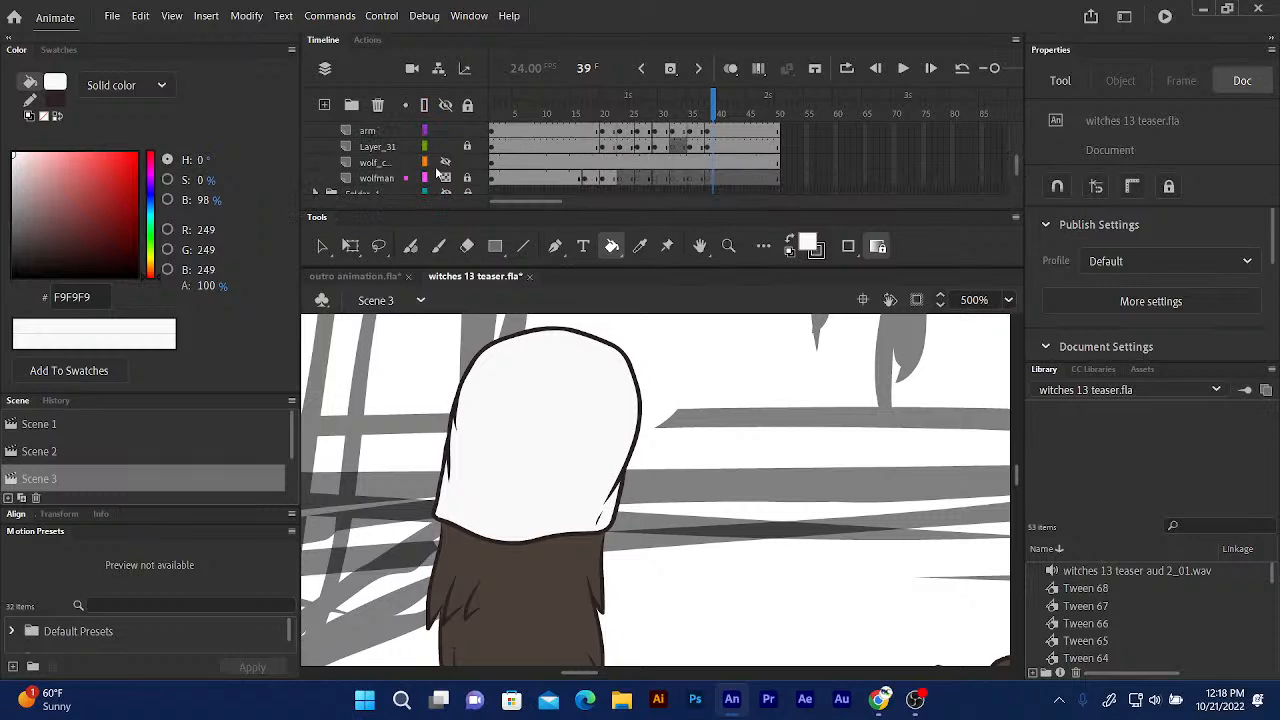
pyautogui.click(445, 162)
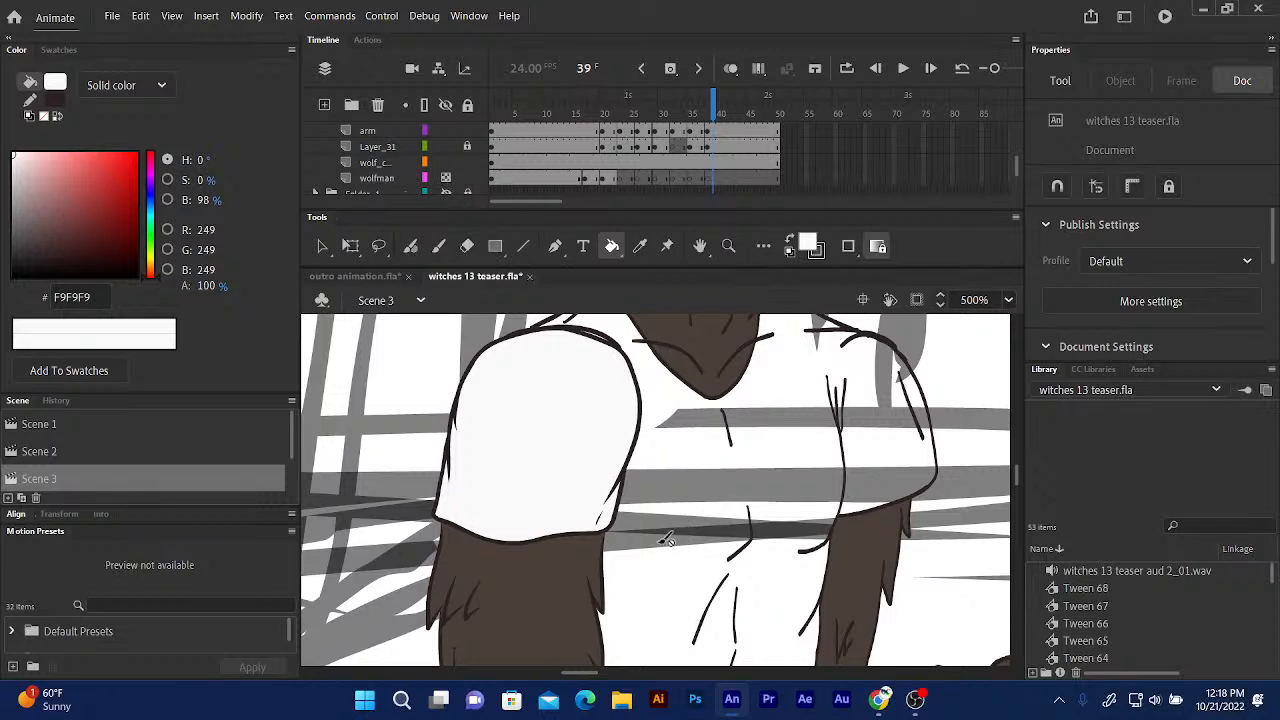
pyautogui.click(390, 164)
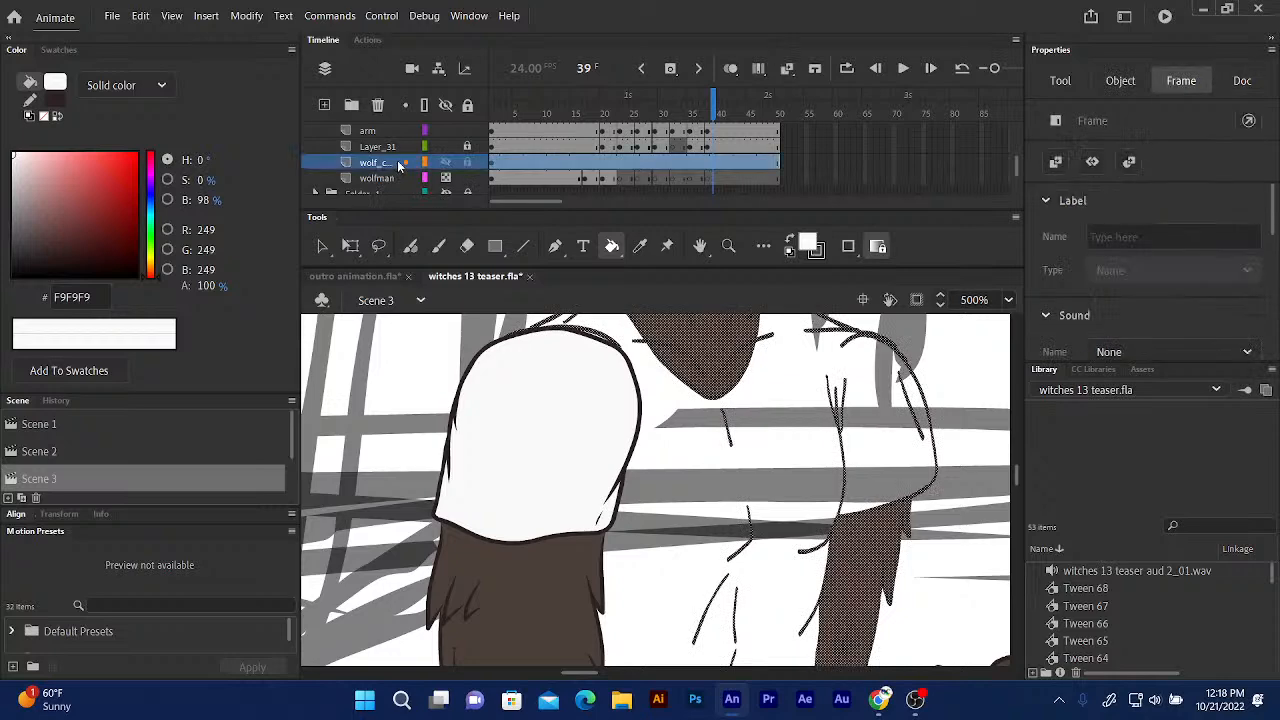
# Fill the torso and far sleeve of the wolf man's shirt with off-white #F9F9F9 on frame 39, and inspect the filled area.
pyautogui.click(680, 452)
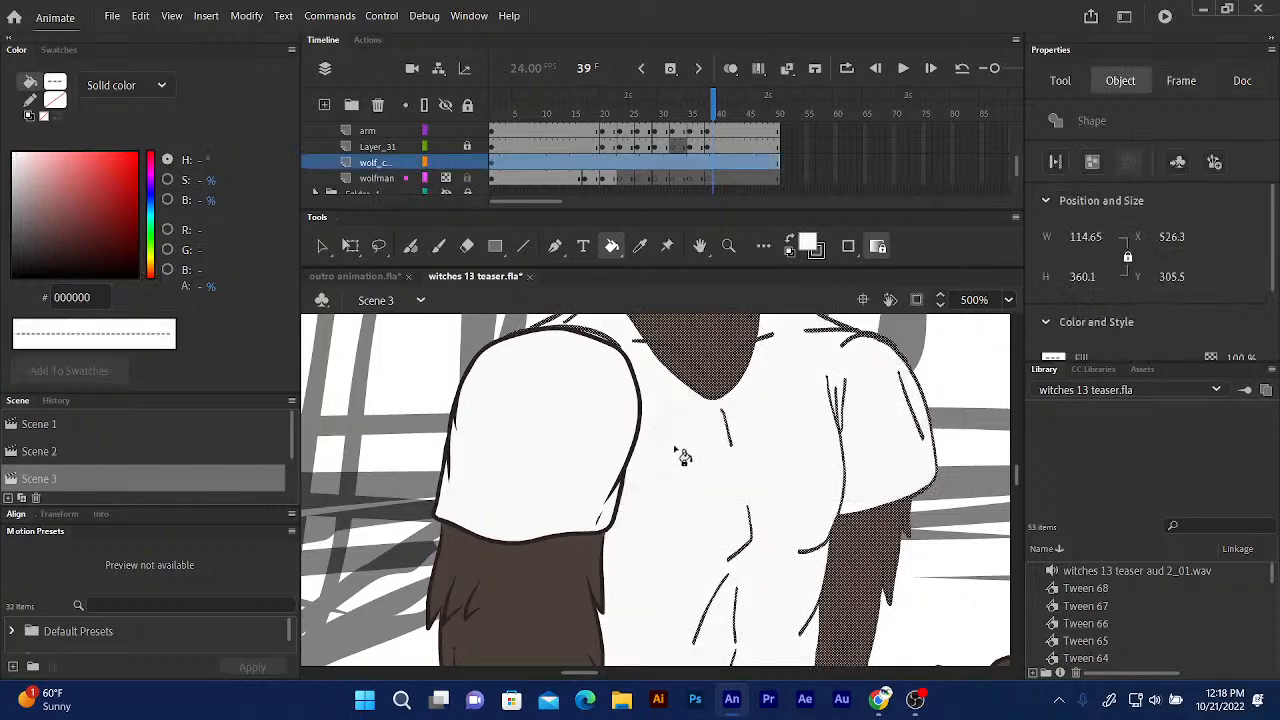
pyautogui.scroll(-5, 617, 535)
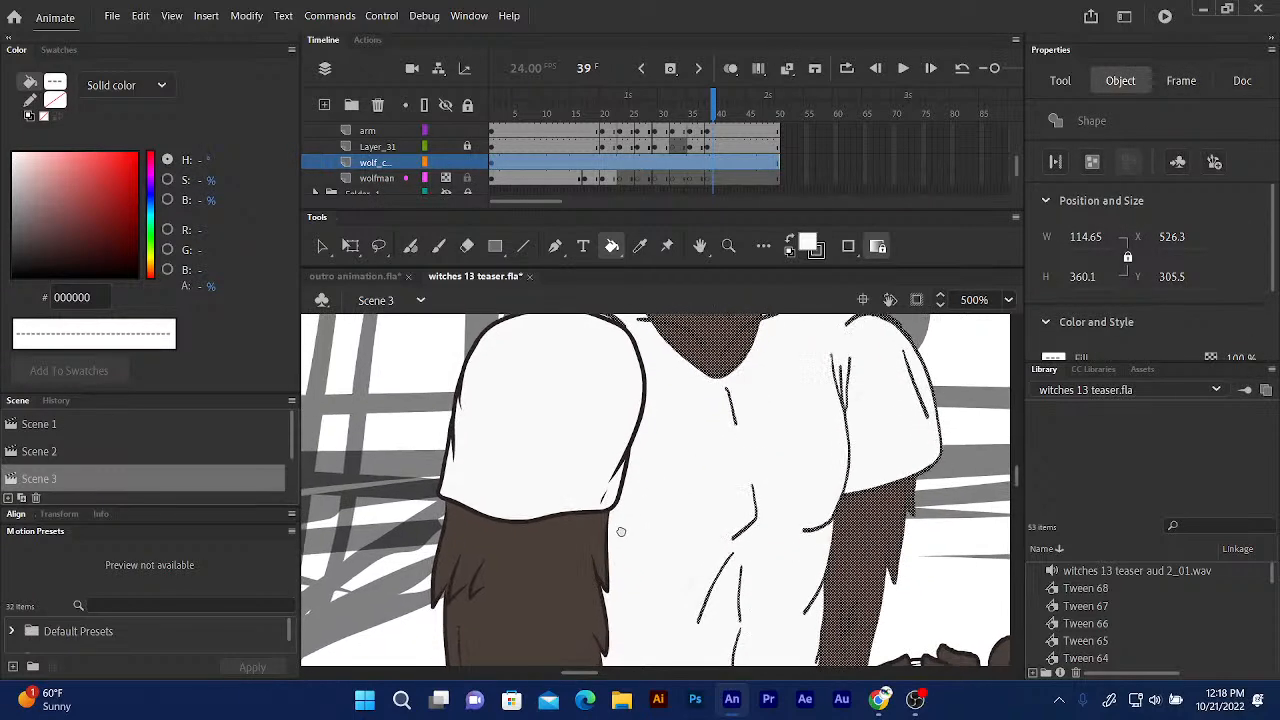
pyautogui.scroll(6, 608, 437)
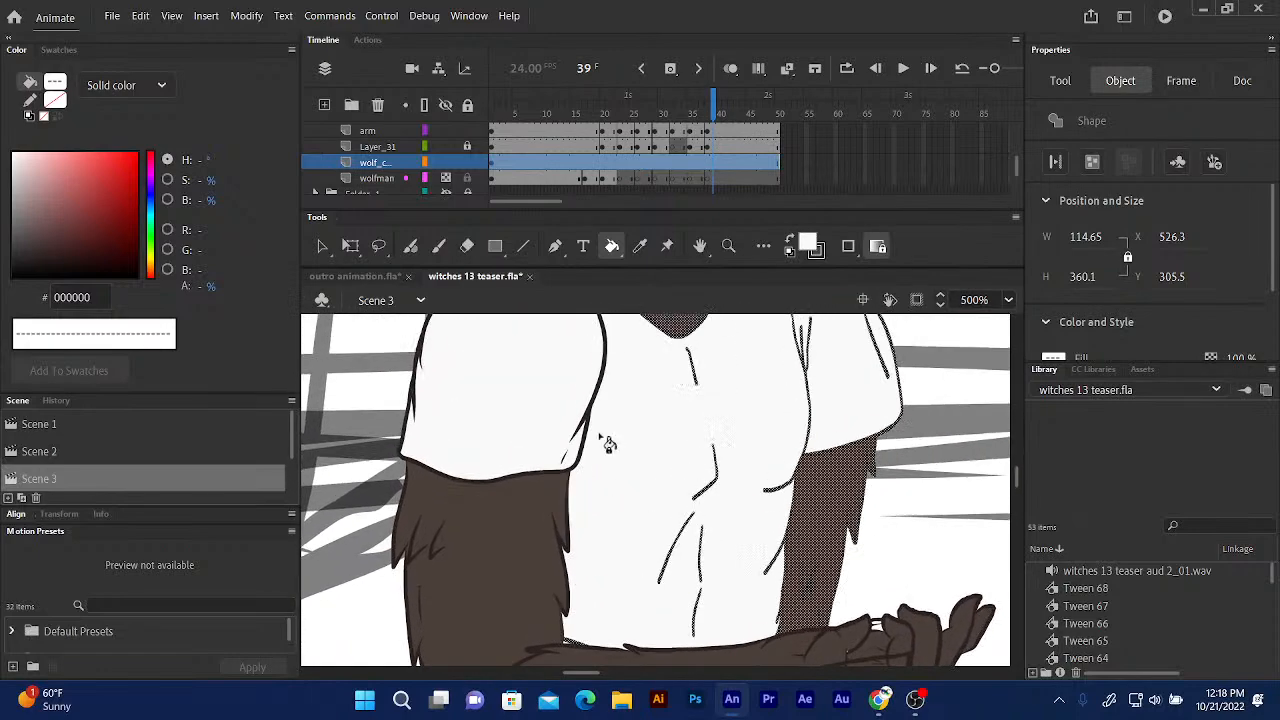
pyautogui.moveTo(542, 434); pyautogui.dragTo(568, 538)
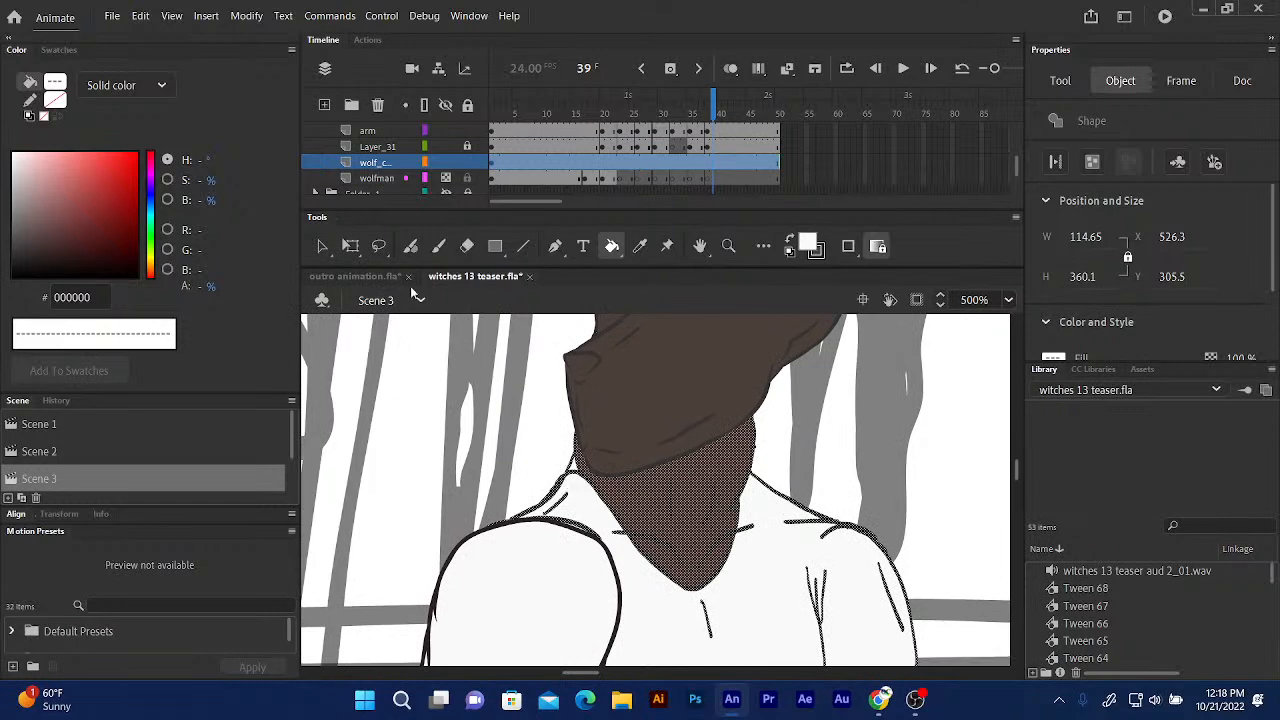
pyautogui.click(350, 247)
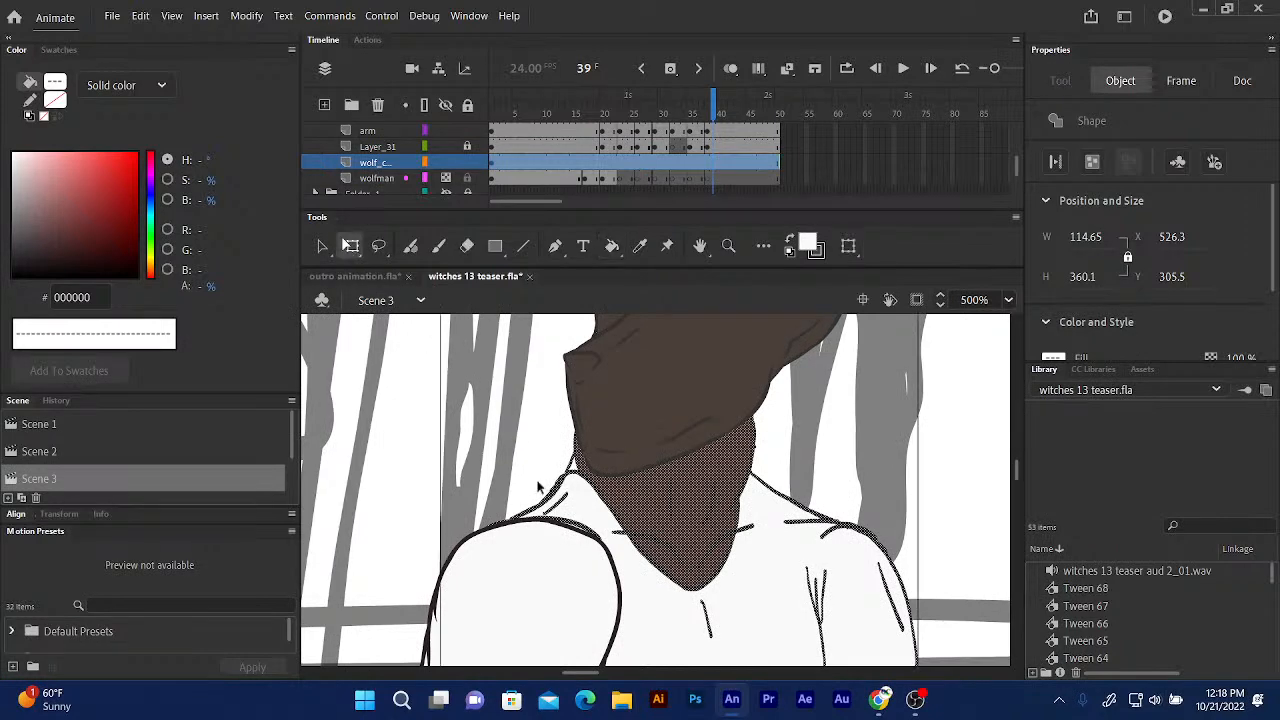
pyautogui.click(580, 510)
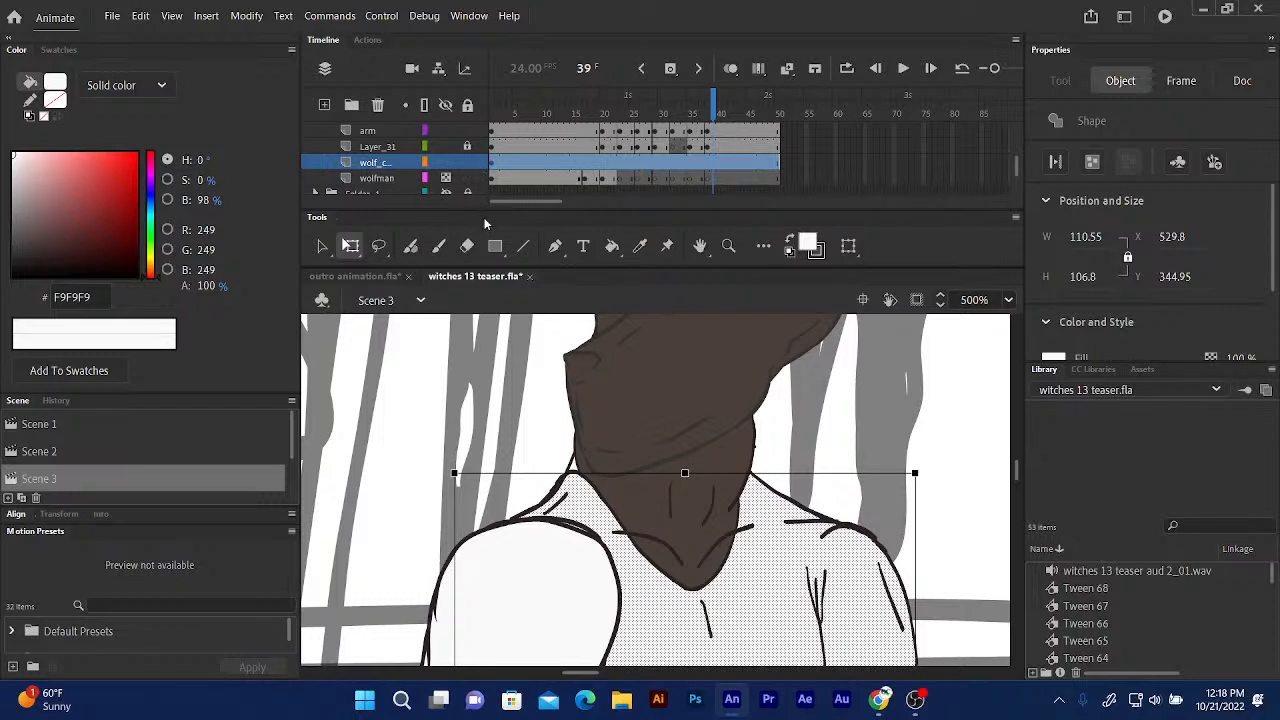
pyautogui.click(556, 462)
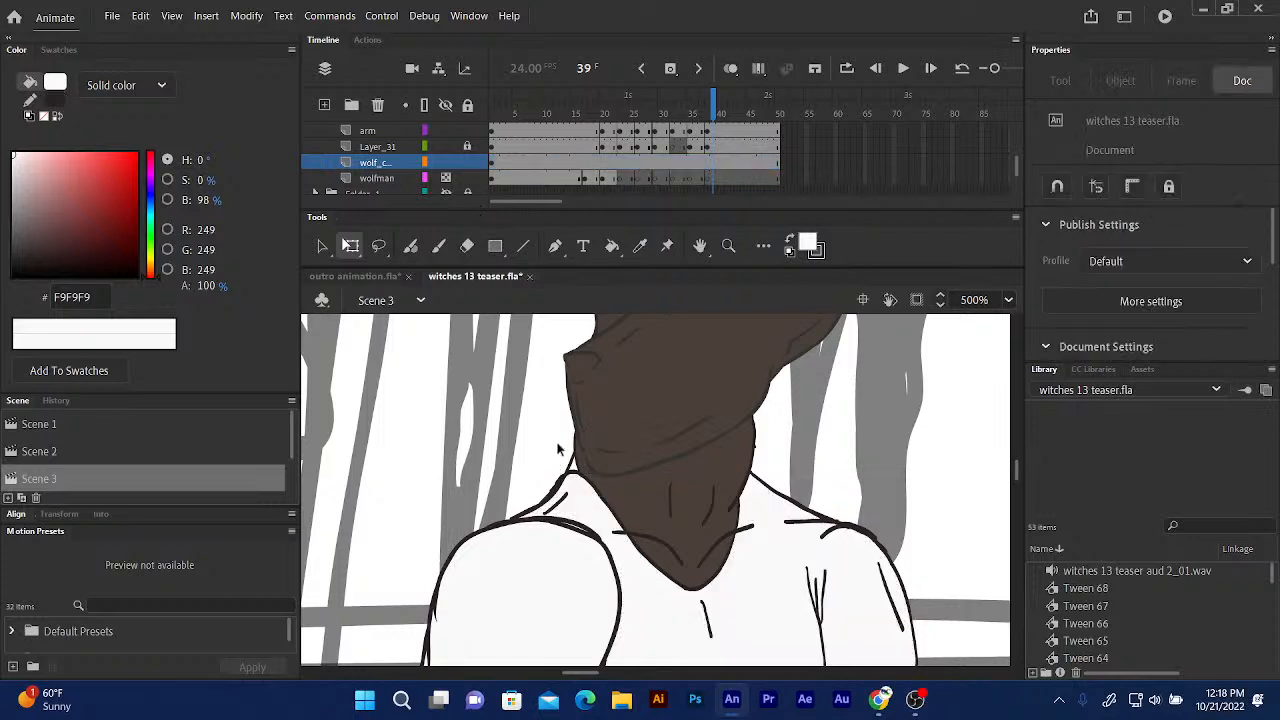
# Paint the unfilled gap between the shirt collar and neck off-white #F9F9F9, using the Fluid Brush in Paint Normal mode.
pyautogui.hotkey('ctrl', '=')
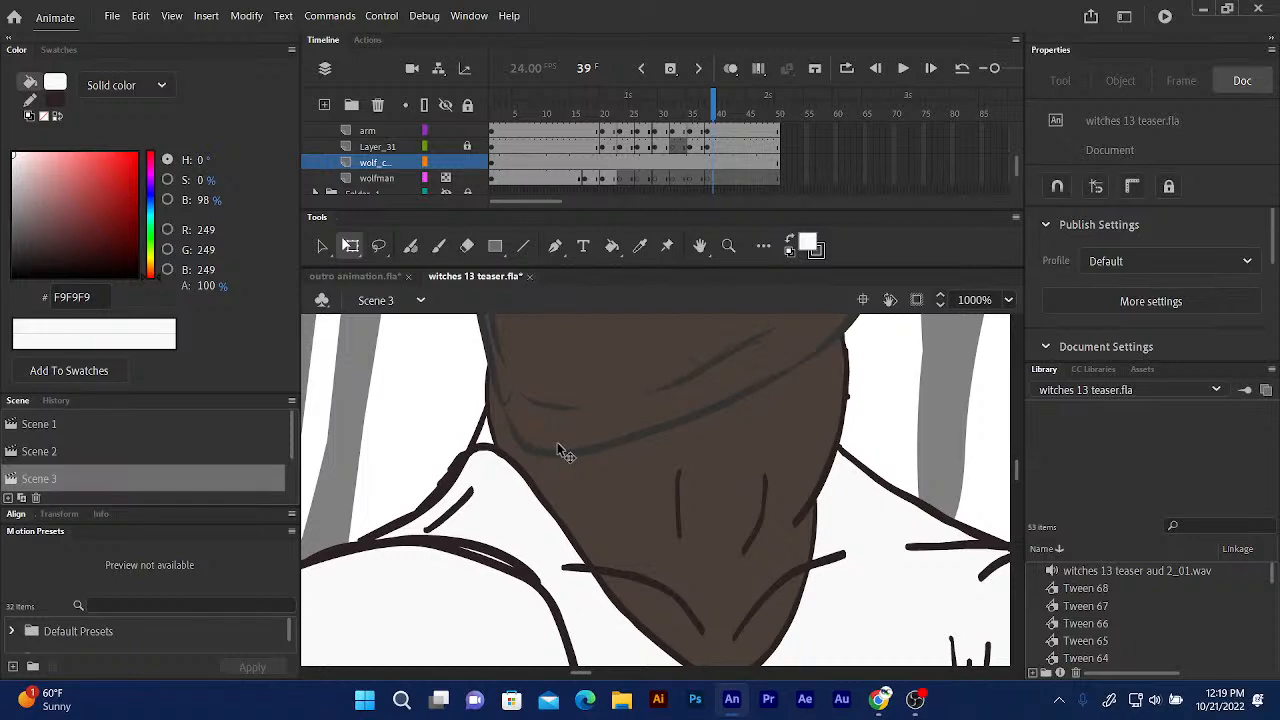
pyautogui.hotkey('ctrl', '=')
pyautogui.moveTo(418, 405); pyautogui.dragTo(511, 438)
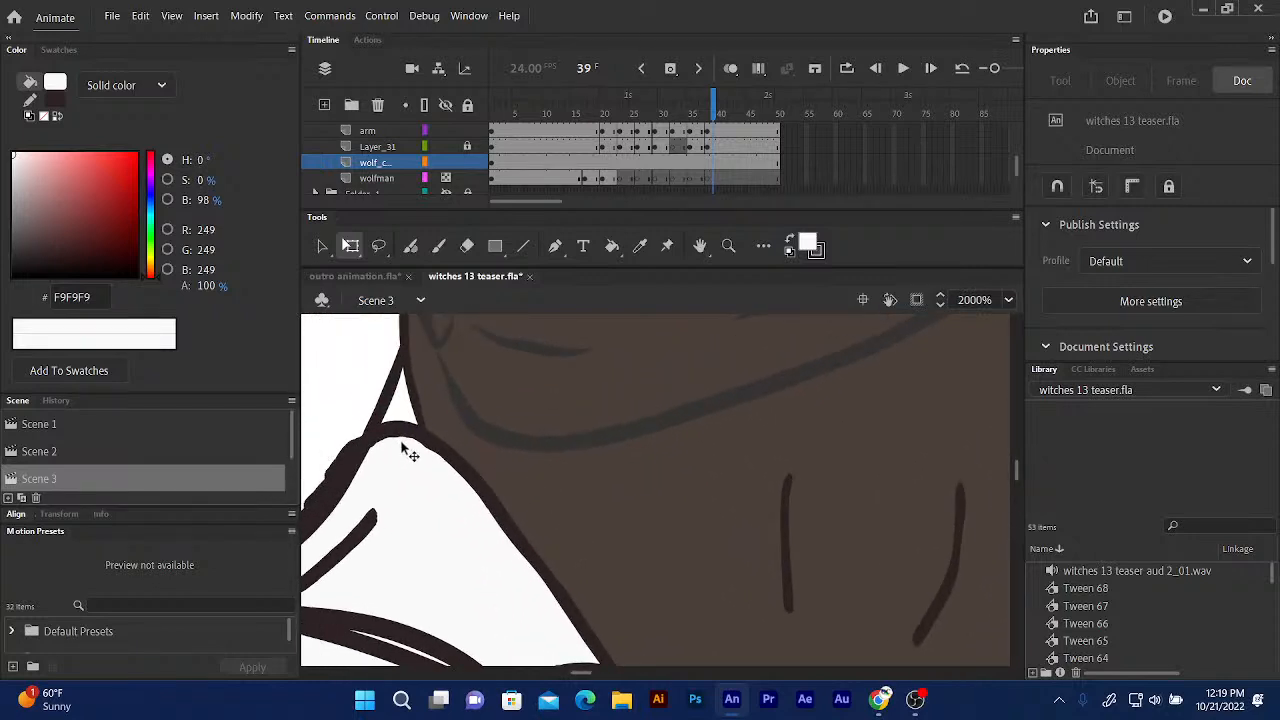
pyautogui.moveTo(414, 451)
pyautogui.mouseDown()
pyautogui.moveTo(518, 452)
pyautogui.moveTo(506, 470)
pyautogui.mouseUp()
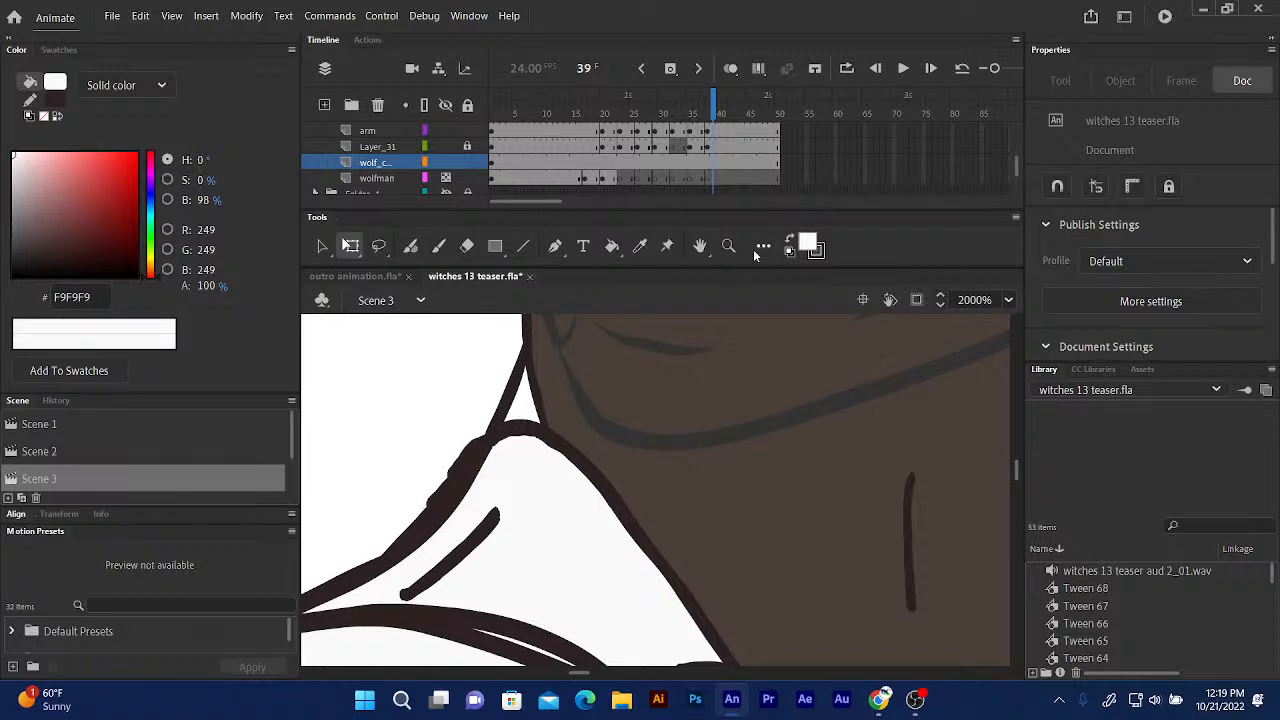
pyautogui.click(409, 247)
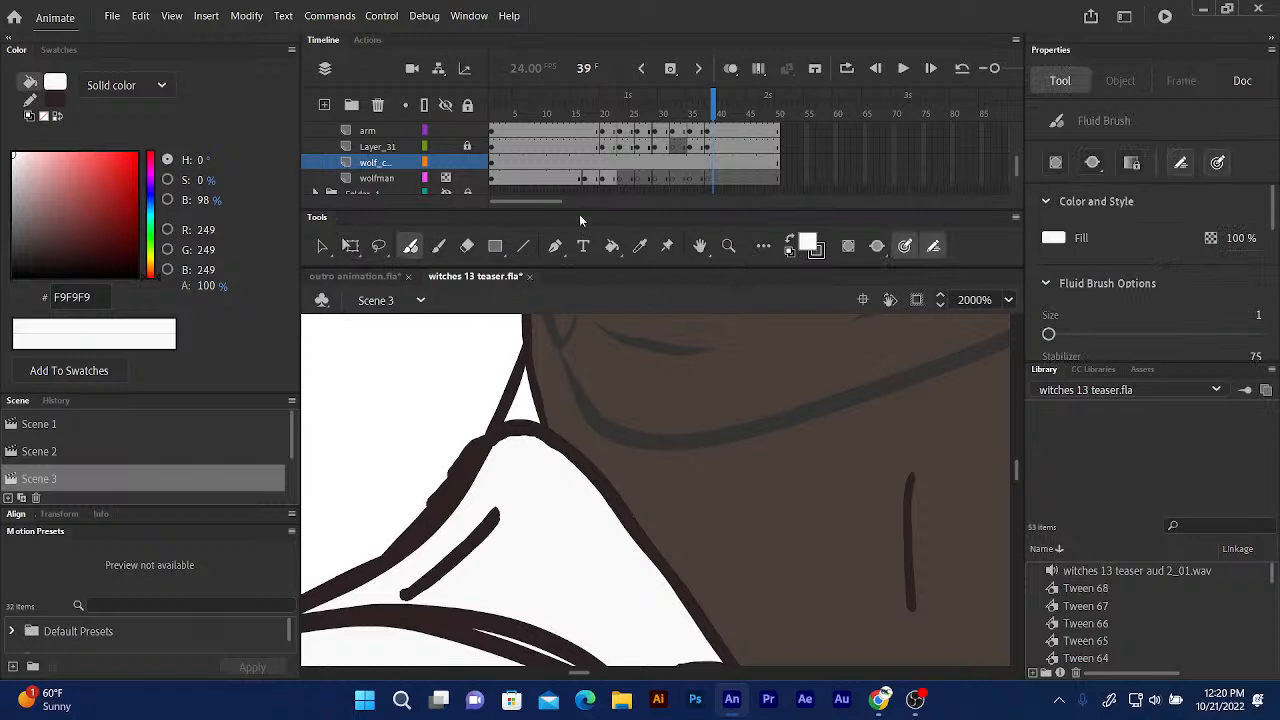
pyautogui.click(1092, 163)
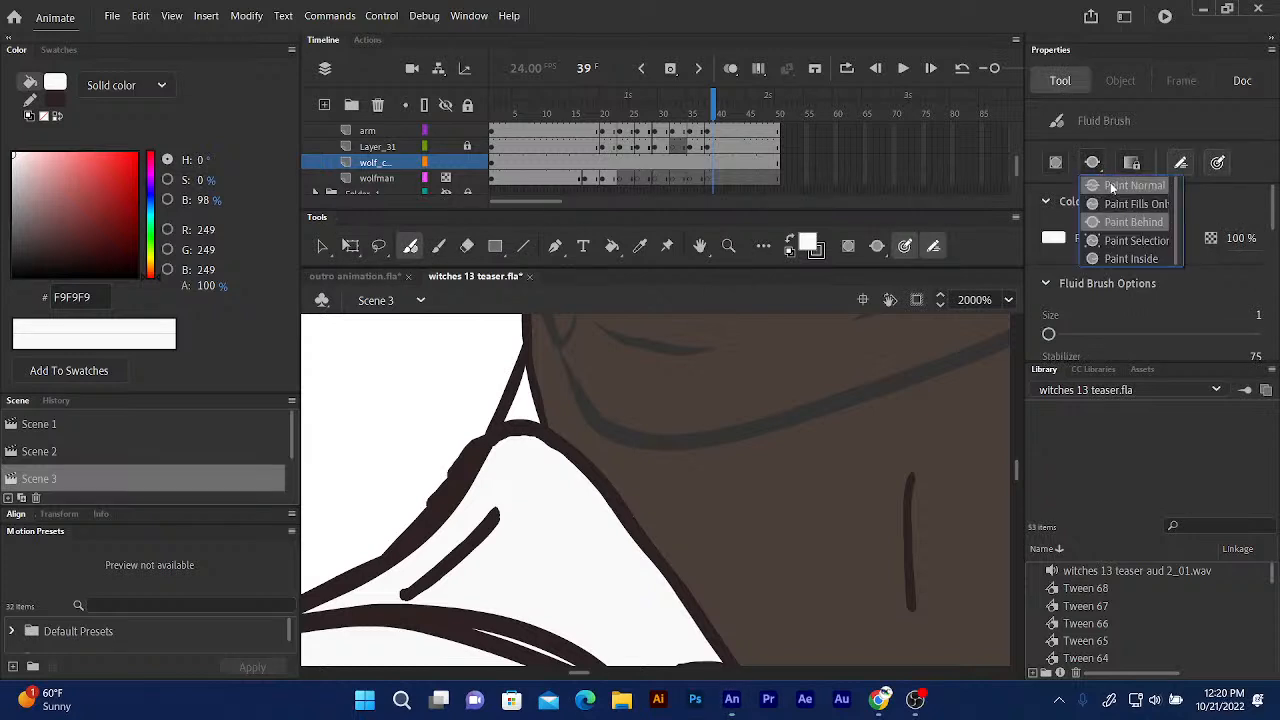
pyautogui.click(1107, 186)
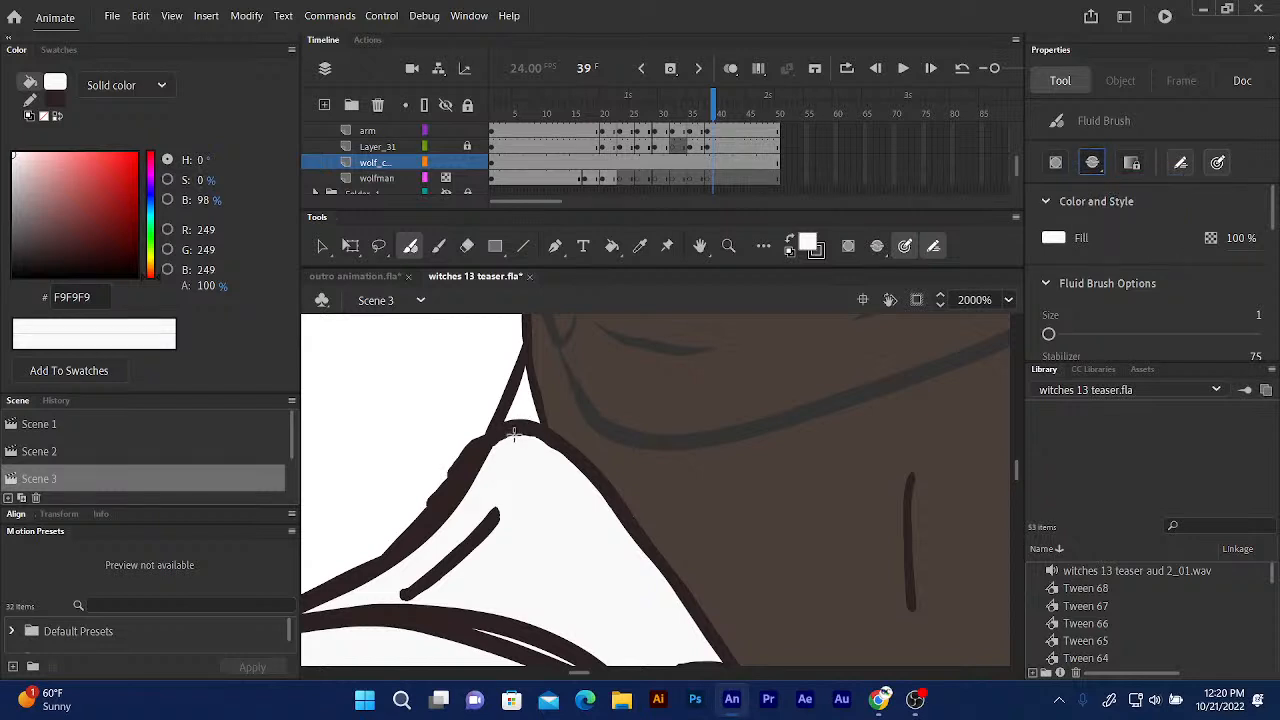
pyautogui.moveTo(517, 413)
pyautogui.mouseDown()
pyautogui.moveTo(491, 450)
pyautogui.moveTo(514, 424)
pyautogui.moveTo(525, 432)
pyautogui.moveTo(522, 412)
pyautogui.mouseUp()
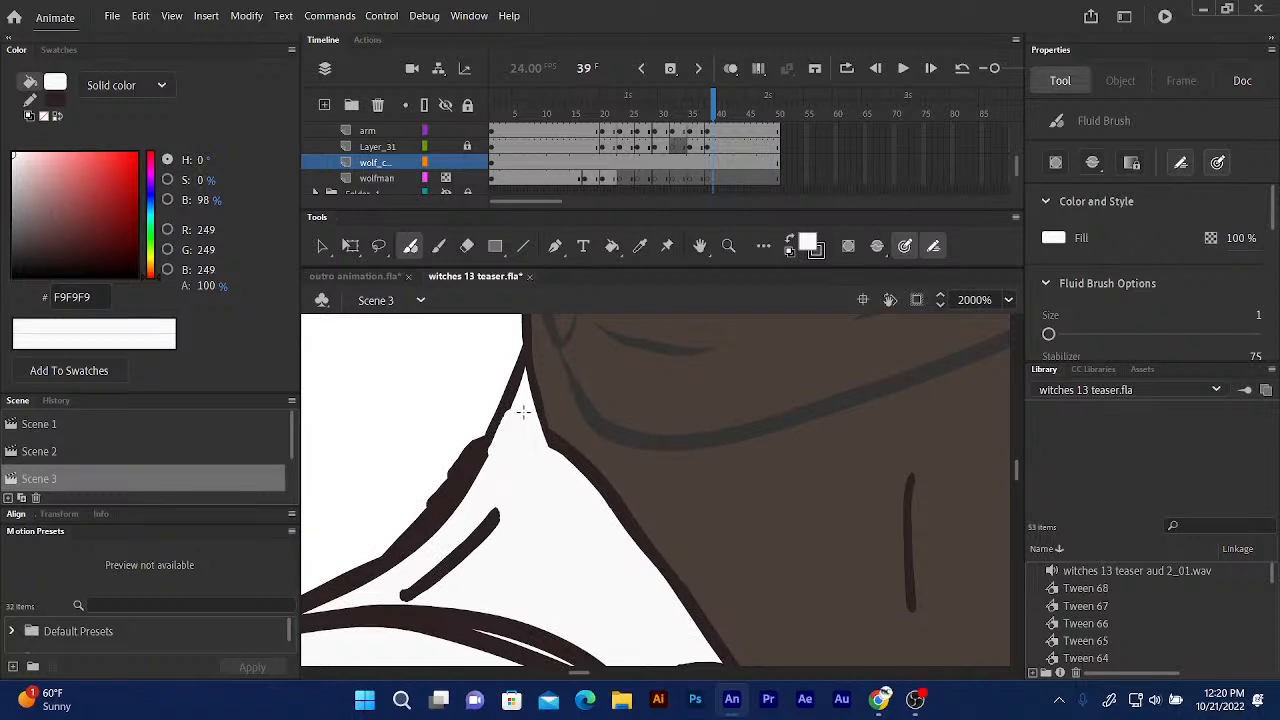
pyautogui.moveTo(522, 411); pyautogui.dragTo(541, 477)
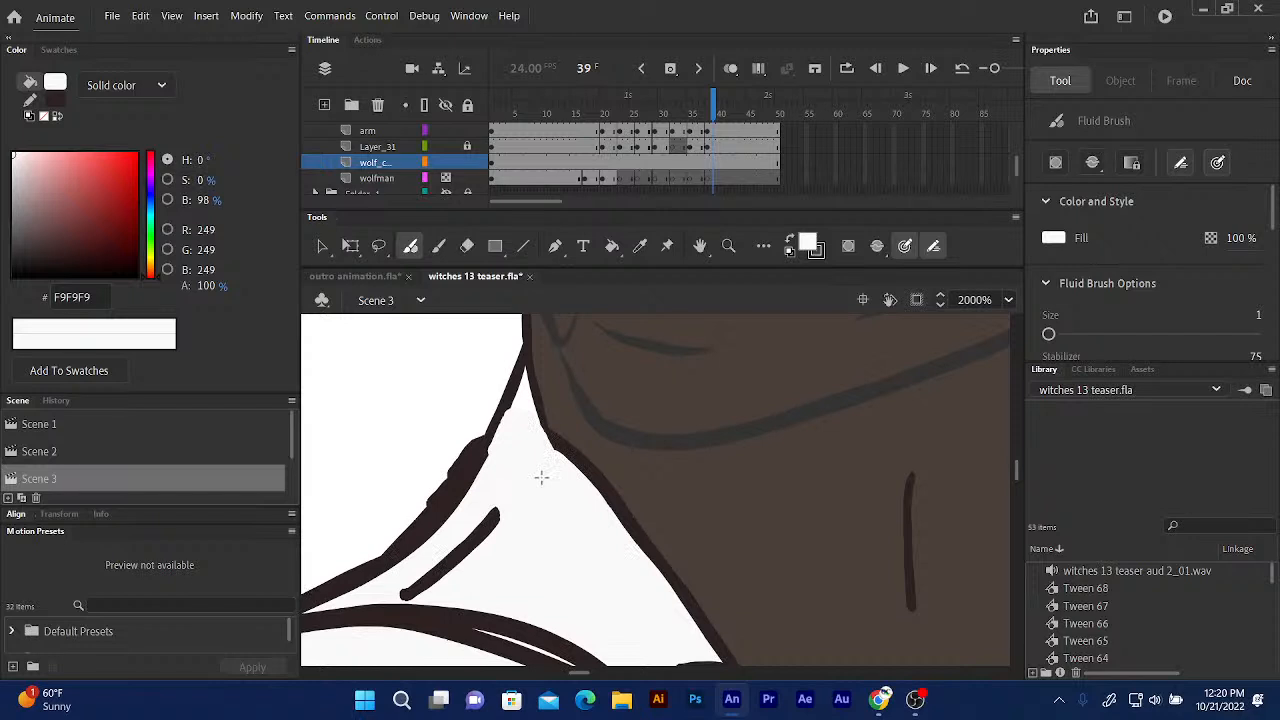
# Redraw the shoulder outline beside the neck in dark brown #2E2222, undo the stray fill there, and restore off-white as the fill color.
pyautogui.click(788, 240)
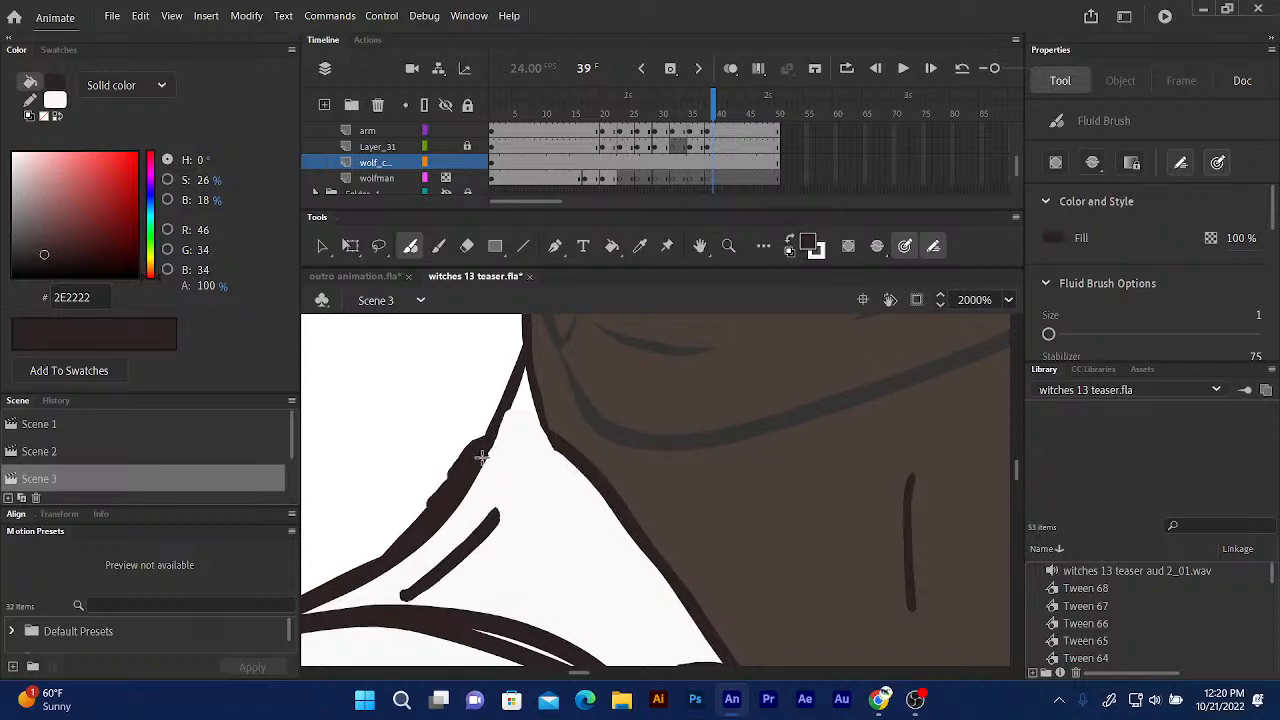
pyautogui.moveTo(504, 420); pyautogui.dragTo(441, 525)
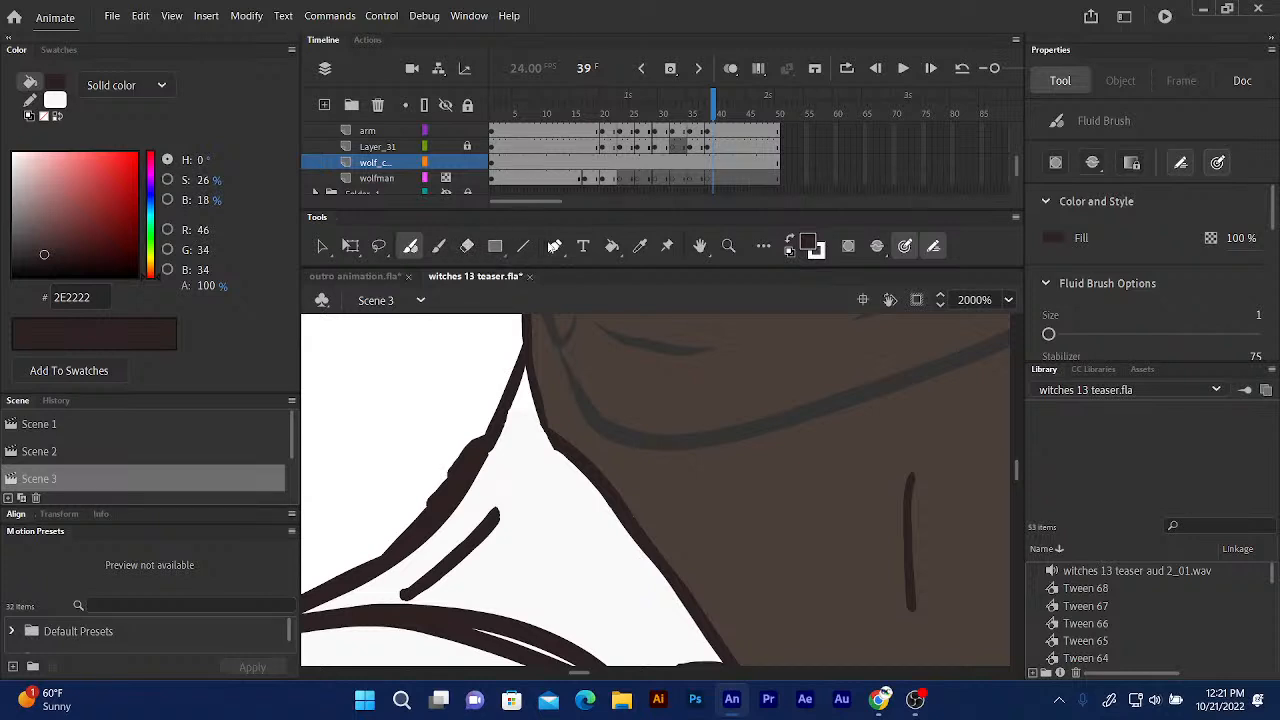
pyautogui.click(612, 247)
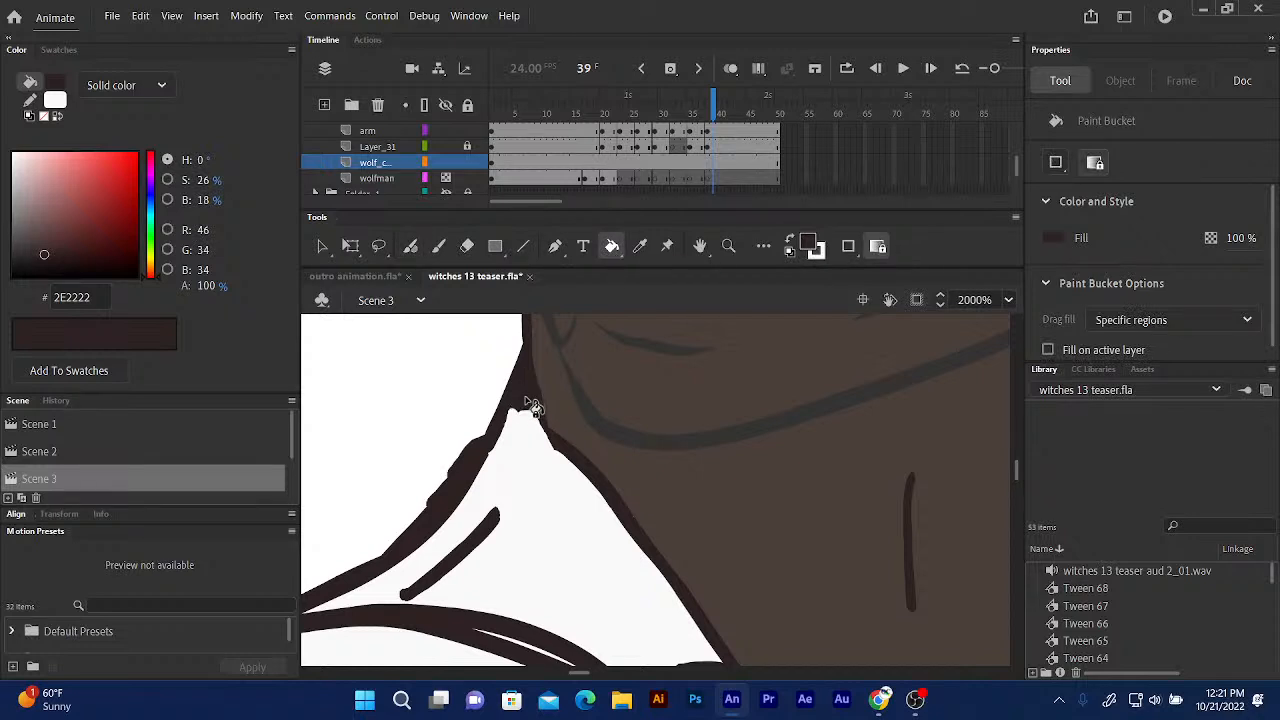
pyautogui.hotkey('ctrl', 'z')
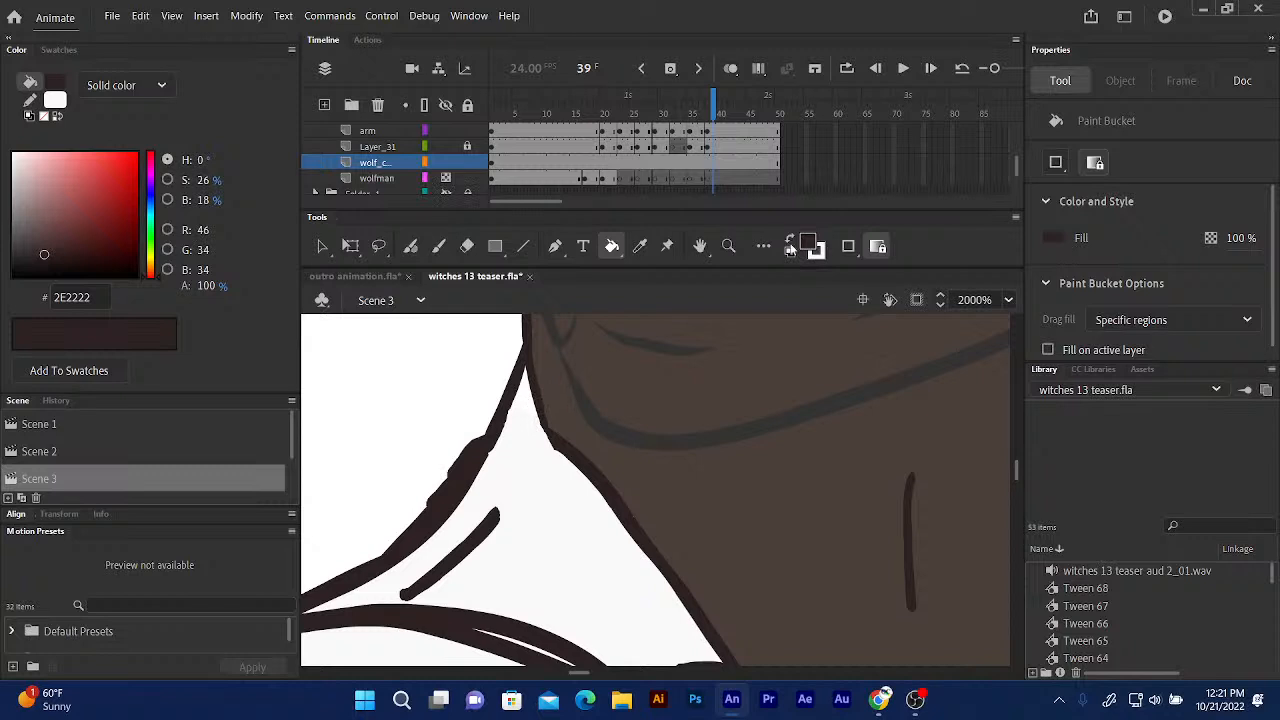
pyautogui.click(789, 243)
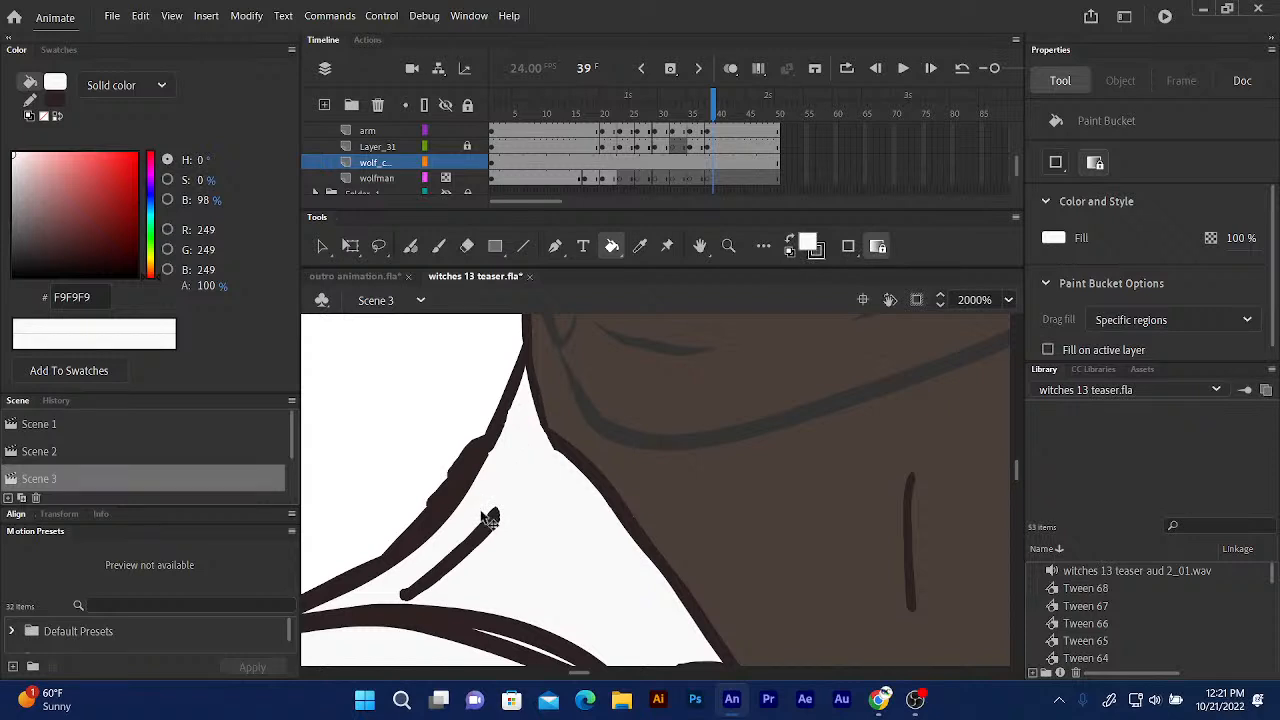
pyautogui.scroll(-4, 490, 520)
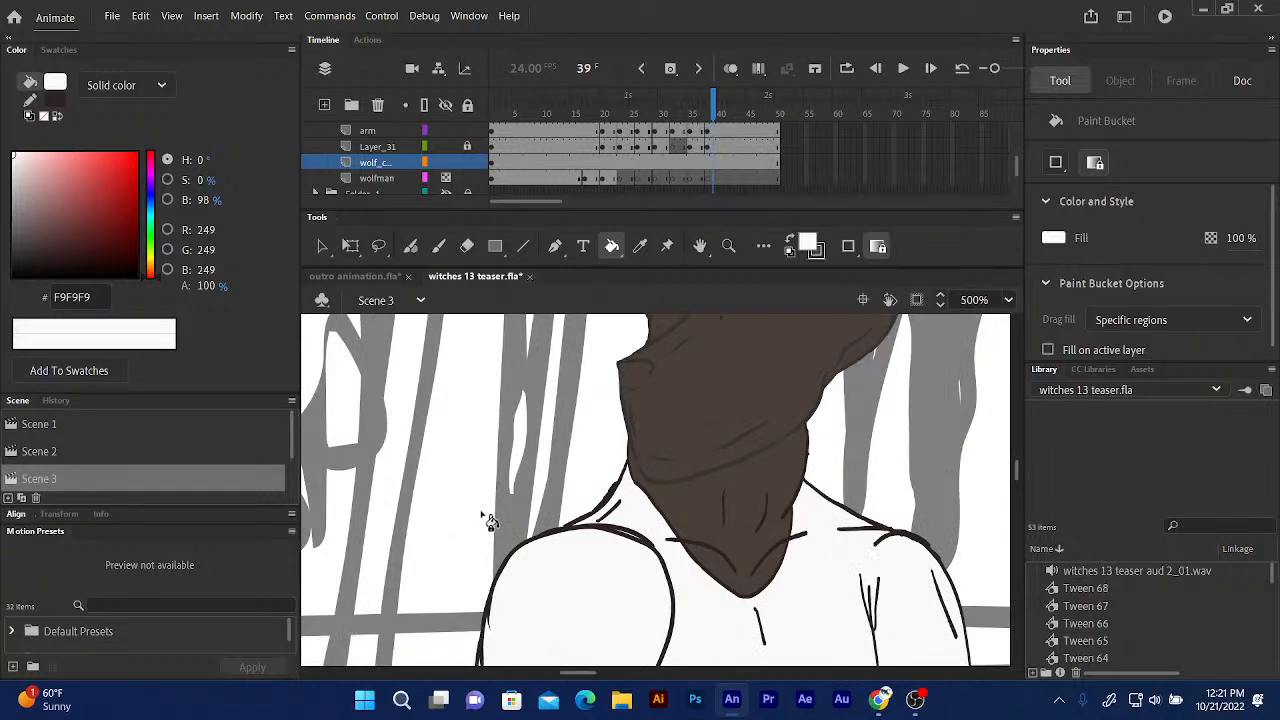
# Step back and forth through the frames between 39 and 20 to check the shirt coloring against the head and arm animation.
pyautogui.click(712, 97)
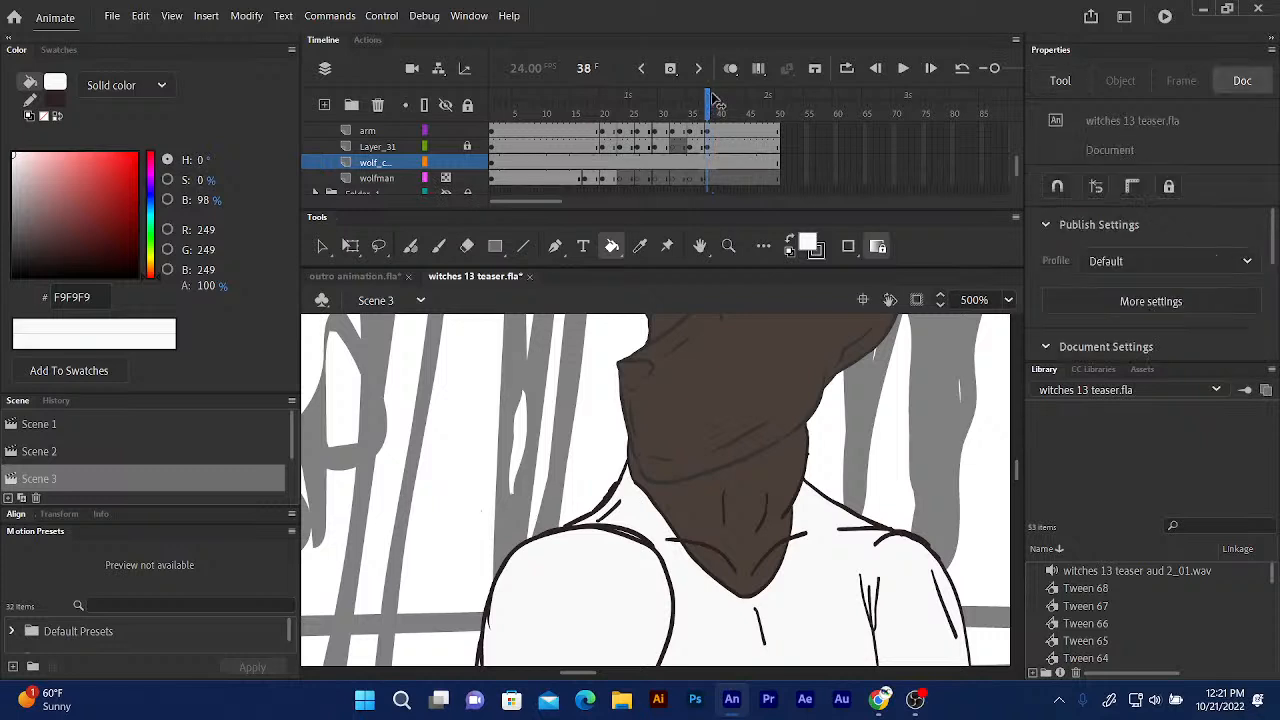
pyautogui.press(',')
pyautogui.press(',')
pyautogui.press(',')
pyautogui.press(',')
pyautogui.press(',')
pyautogui.press(',')
pyautogui.press(',')
pyautogui.press(',')
pyautogui.press(',')
pyautogui.press(',')
pyautogui.press(',')
pyautogui.press(',')
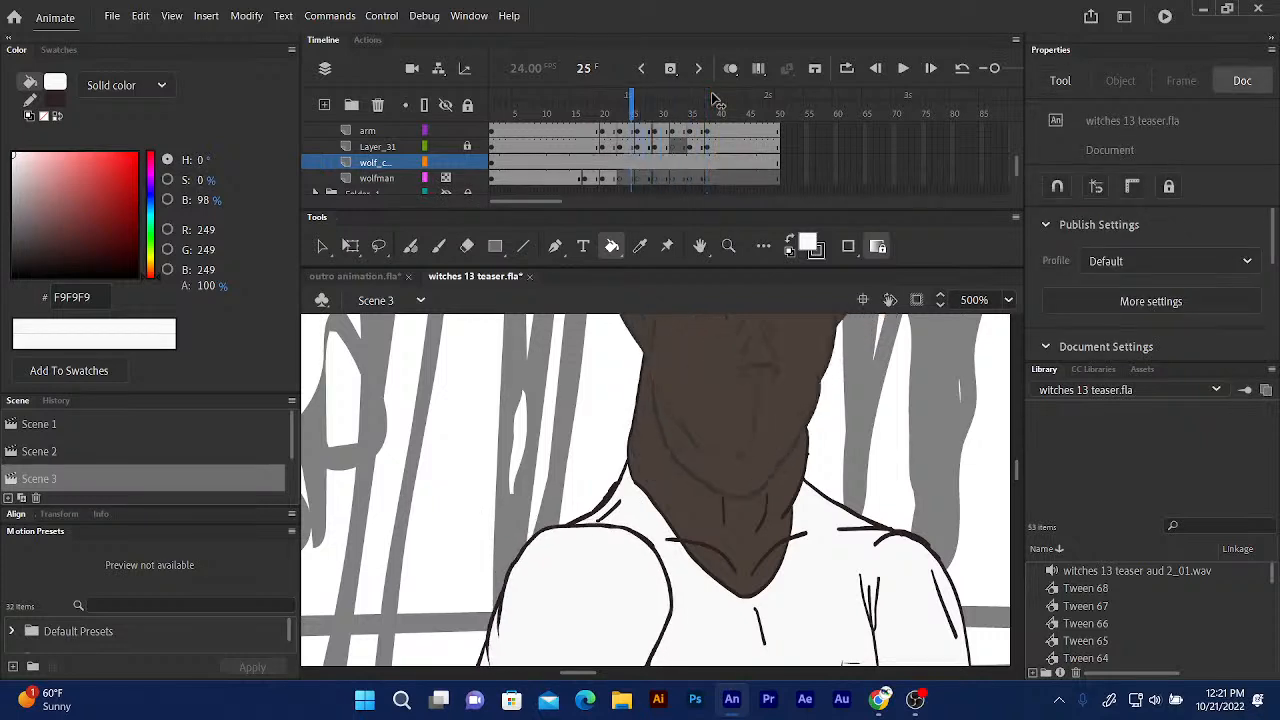
pyautogui.press(',')
pyautogui.press(',')
pyautogui.press(',')
pyautogui.press(',')
pyautogui.press(',')
pyautogui.press(',')
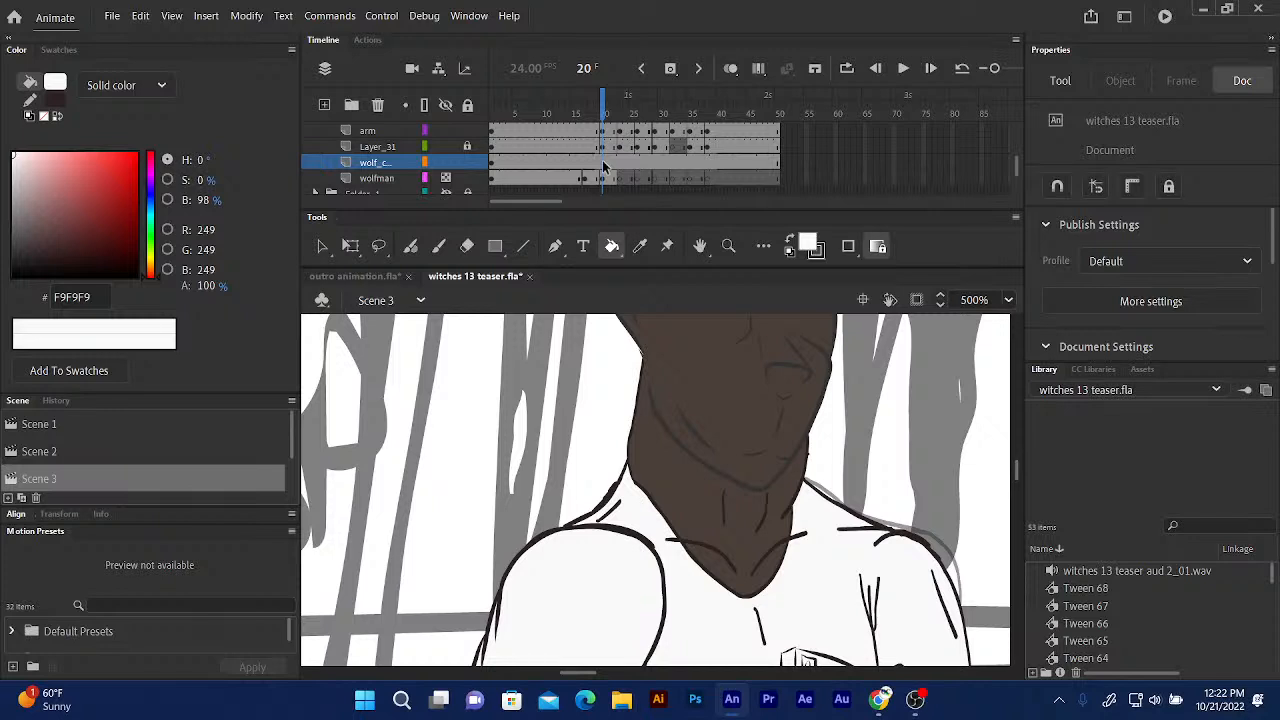
pyautogui.moveTo(602, 104); pyautogui.dragTo(515, 104)
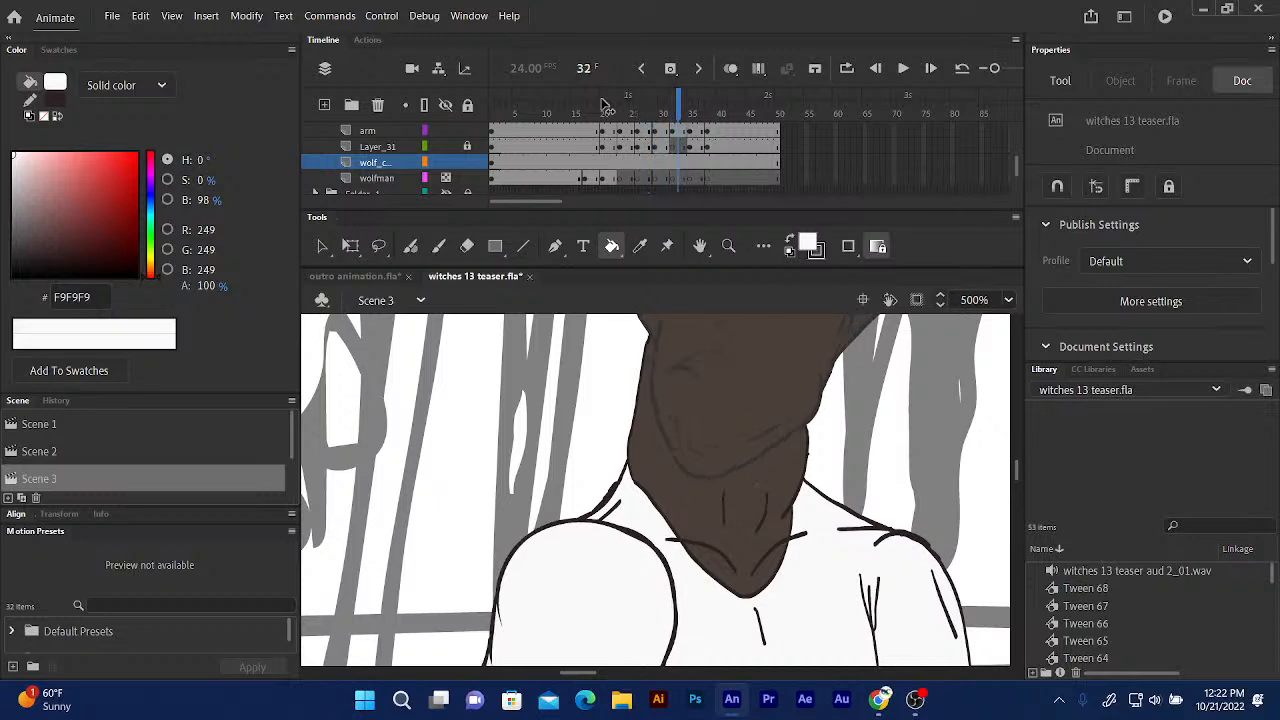
pyautogui.press(',')
pyautogui.press(',')
pyautogui.press(',')
pyautogui.press(',')
pyautogui.press(',')
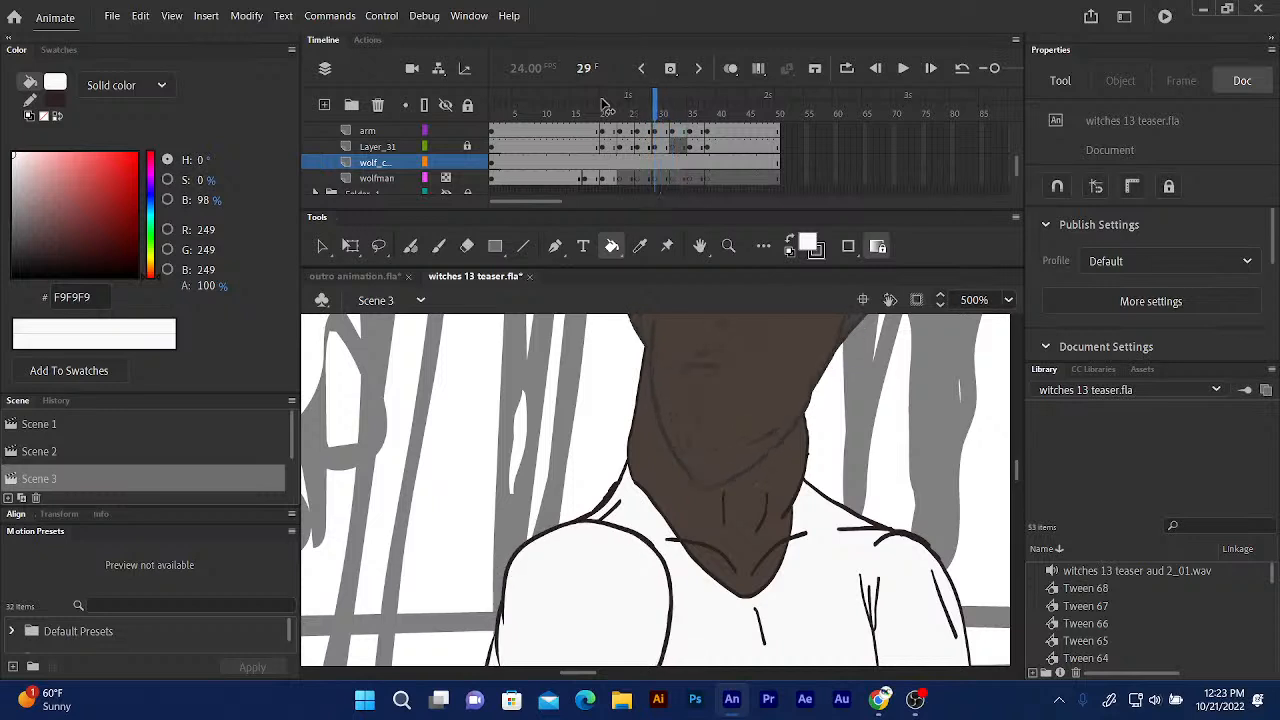
pyautogui.press('.')
pyautogui.press('.')
pyautogui.press(',')
# Show the hidden eyes, pupils and hair layers in the wolf_man folder.
pyautogui.scroll(3, 380, 160)
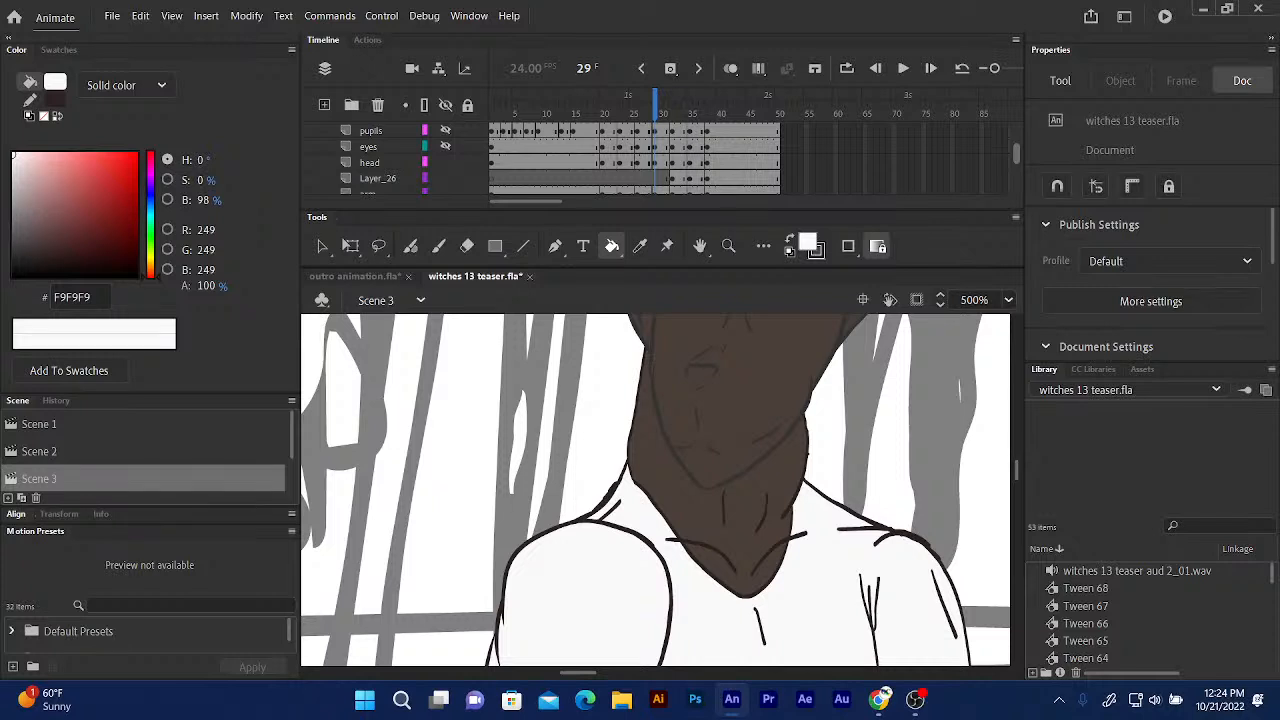
pyautogui.moveTo(640, 400)
pyautogui.mouseDown()
pyautogui.moveTo(543, 493)
pyautogui.moveTo(559, 523)
pyautogui.mouseUp()
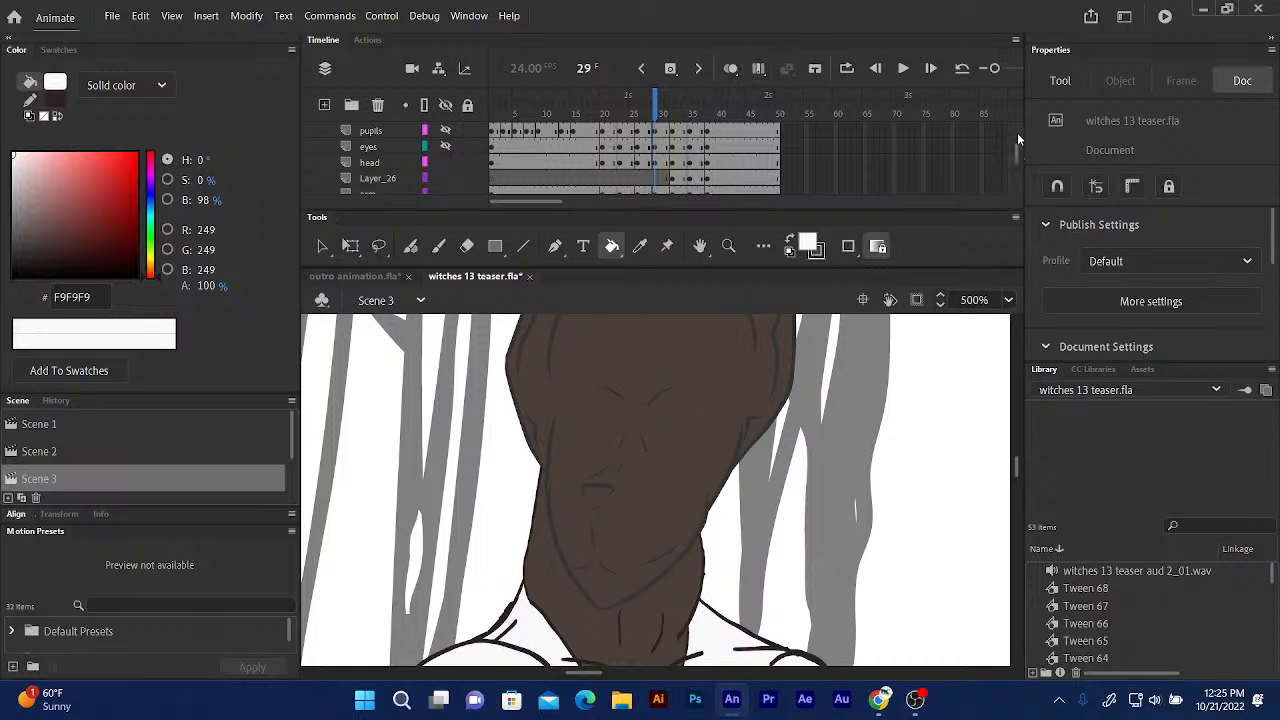
pyautogui.click(445, 146)
pyautogui.click(445, 130)
pyautogui.scroll(2, 1016, 154)
pyautogui.click(446, 147)
# Sample the wolf man's hair color, dark gray #3F3D3C, on frame 41 as the fill color.
pyautogui.moveTo(656, 105); pyautogui.dragTo(730, 113)
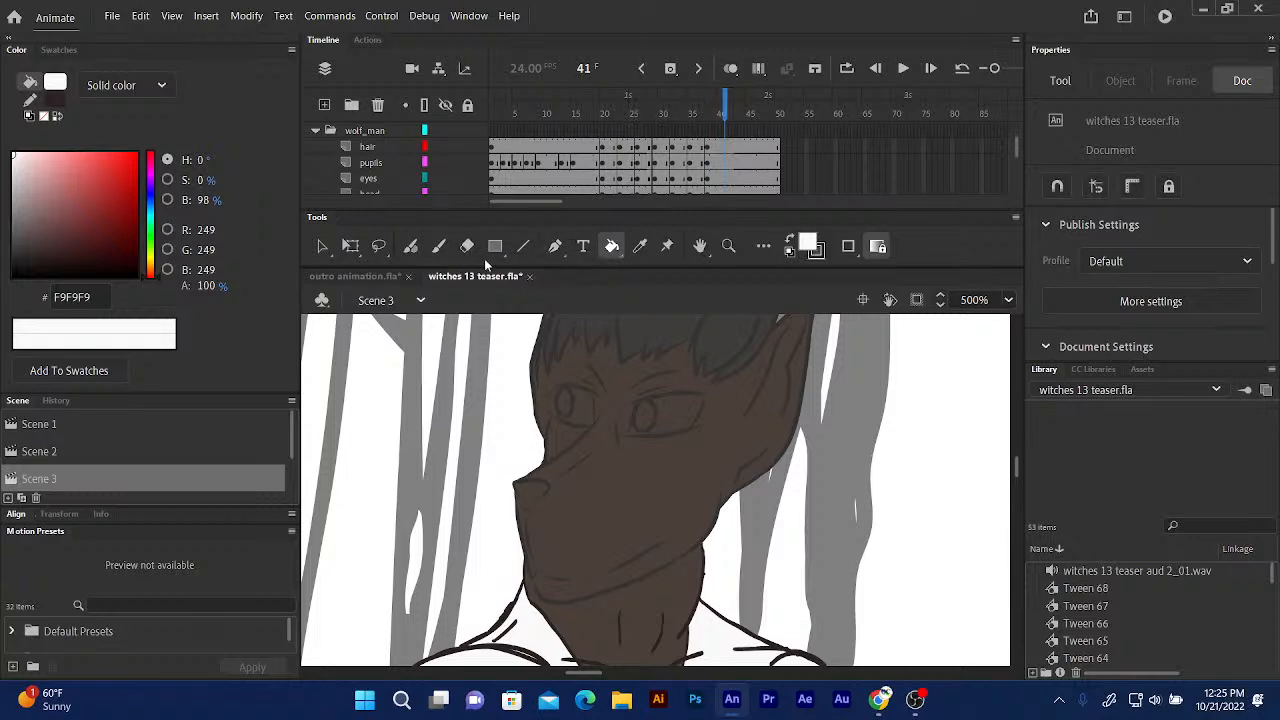
pyautogui.click(640, 246)
pyautogui.click(731, 322)
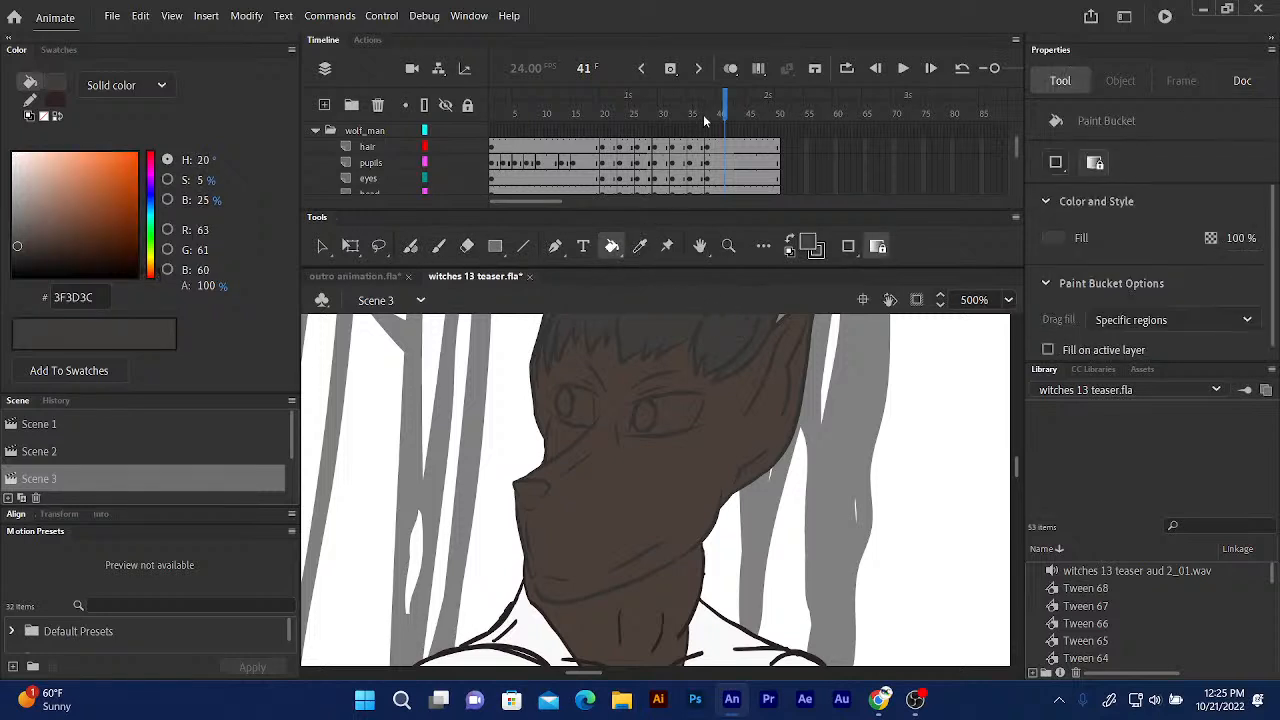
# Go to frame 35 and make the hair layer in the wolf_man folder the active layer.
pyautogui.moveTo(724, 103); pyautogui.dragTo(690, 103)
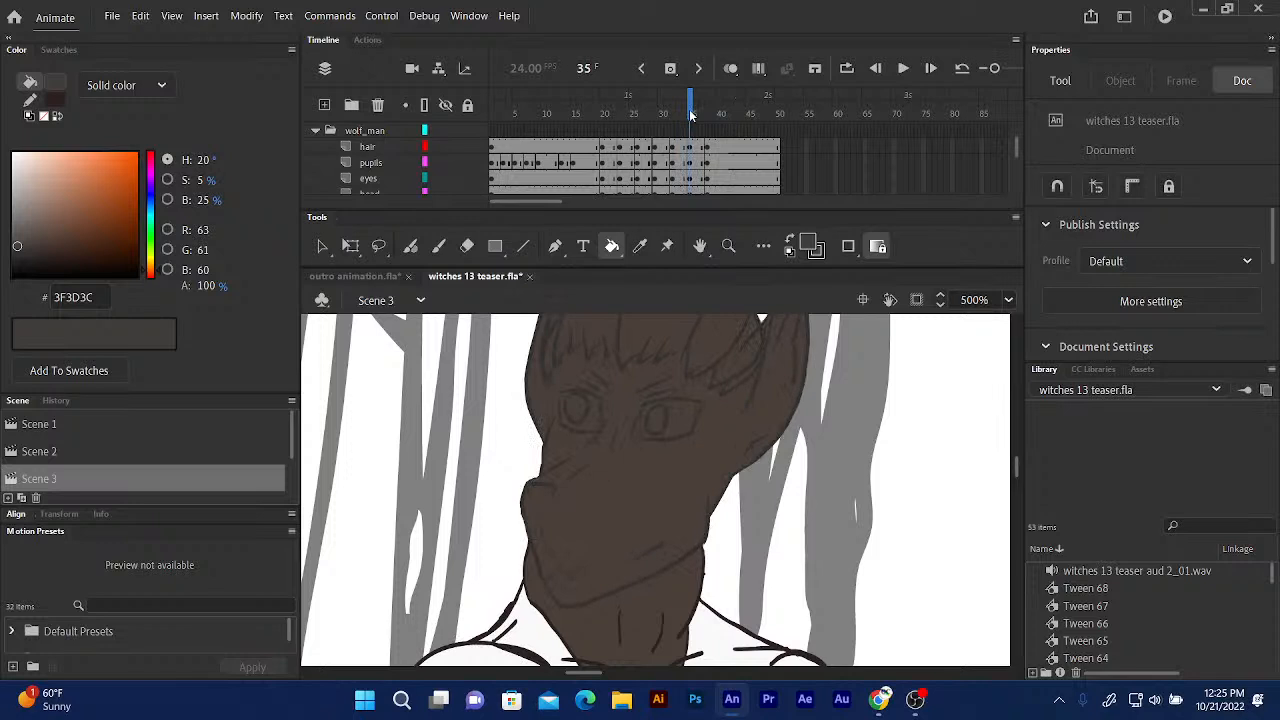
pyautogui.click(392, 146)
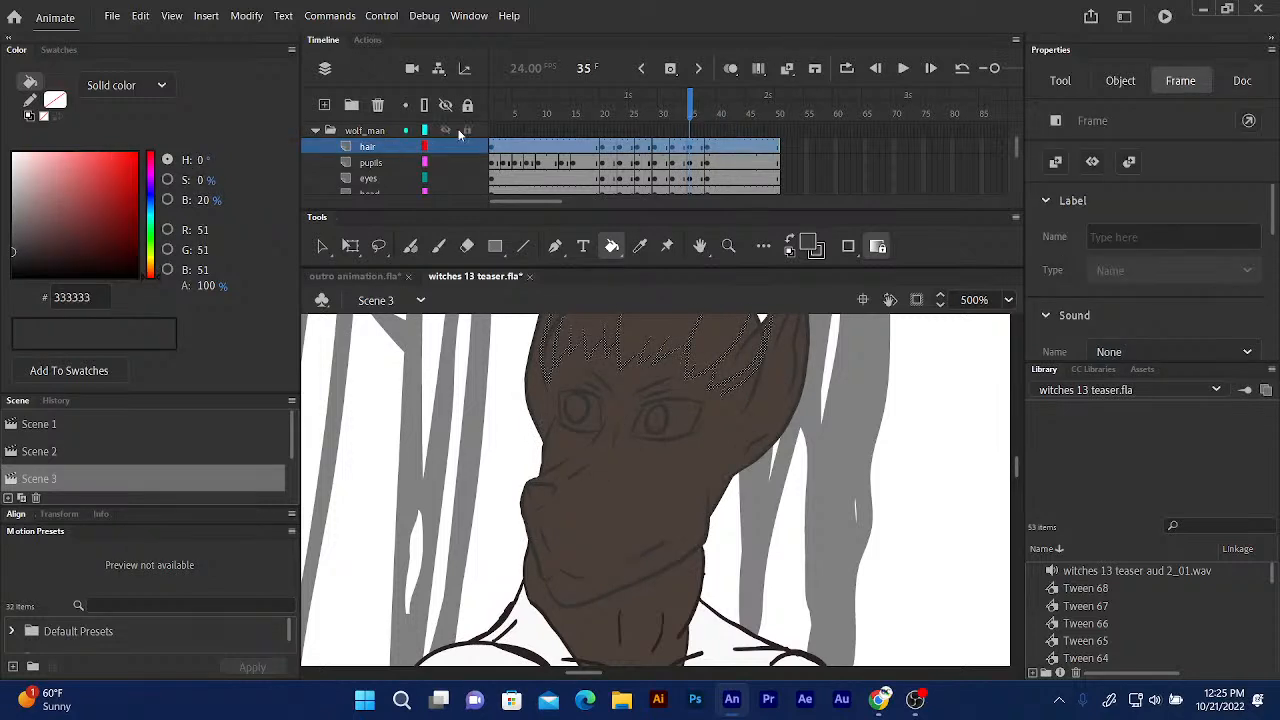
pyautogui.scroll(3, 583, 449)
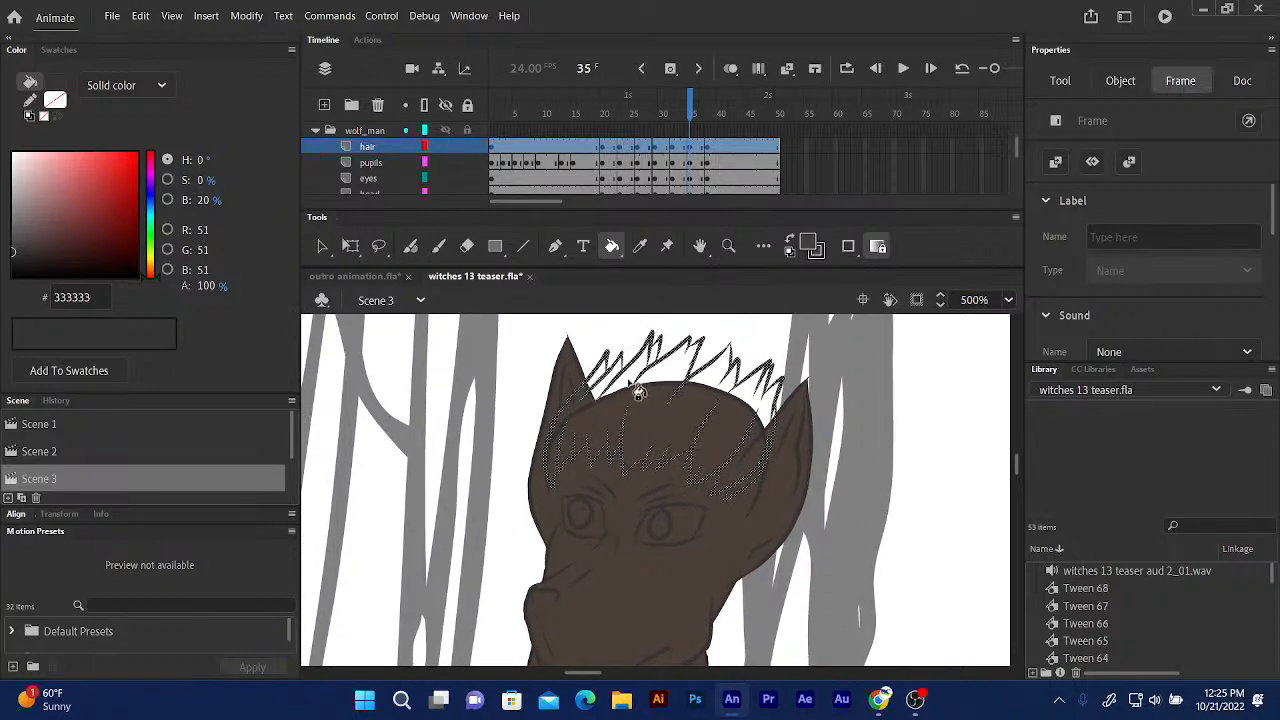
pyautogui.click(626, 398)
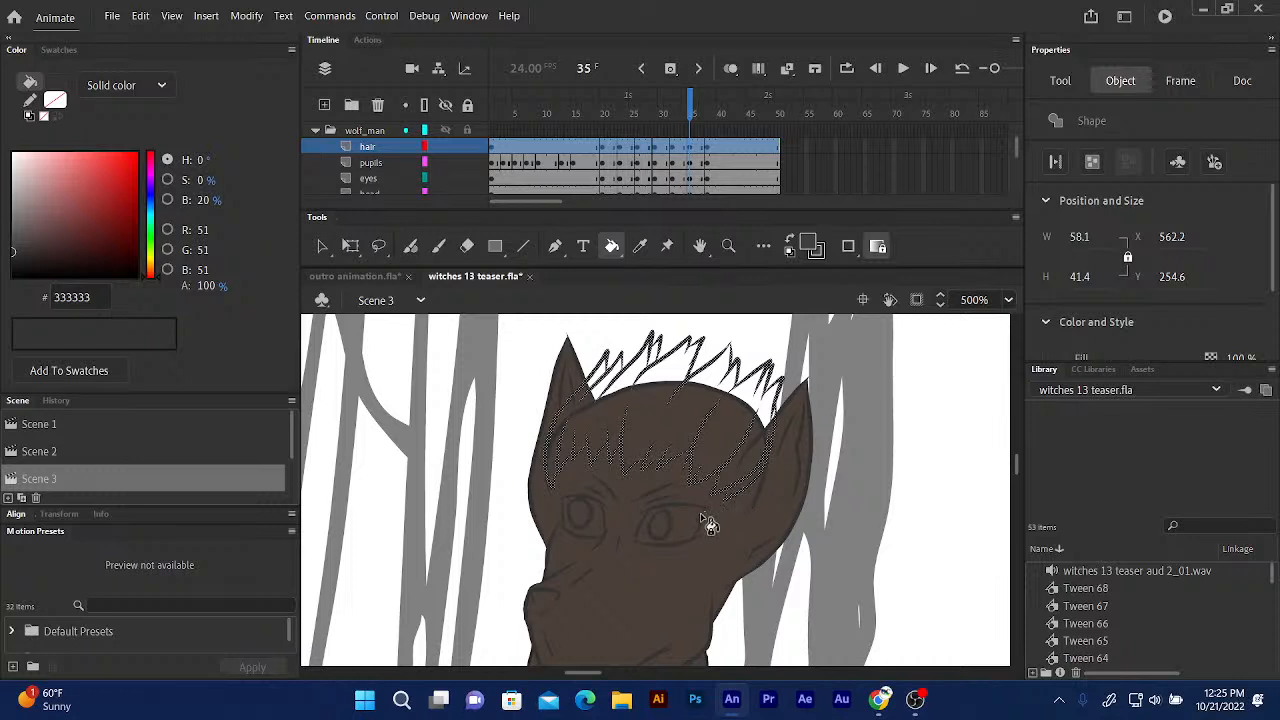
pyautogui.click(703, 520)
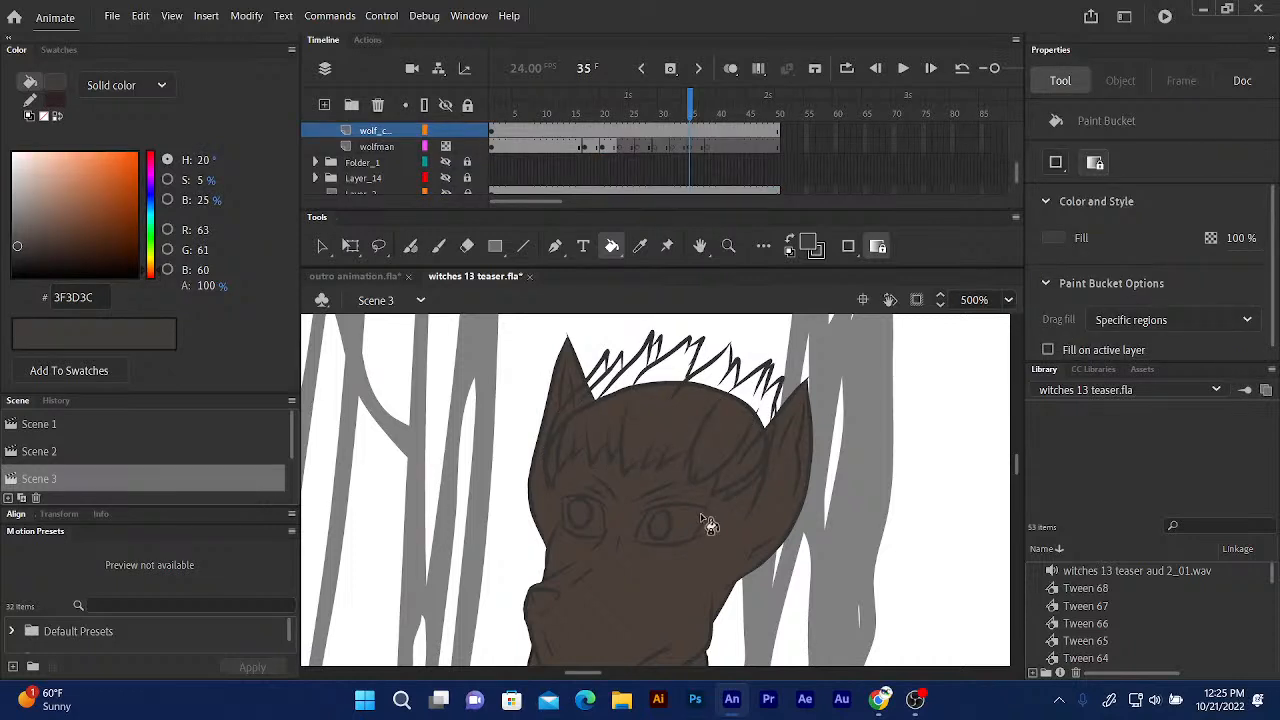
pyautogui.scroll(3, 1012, 175)
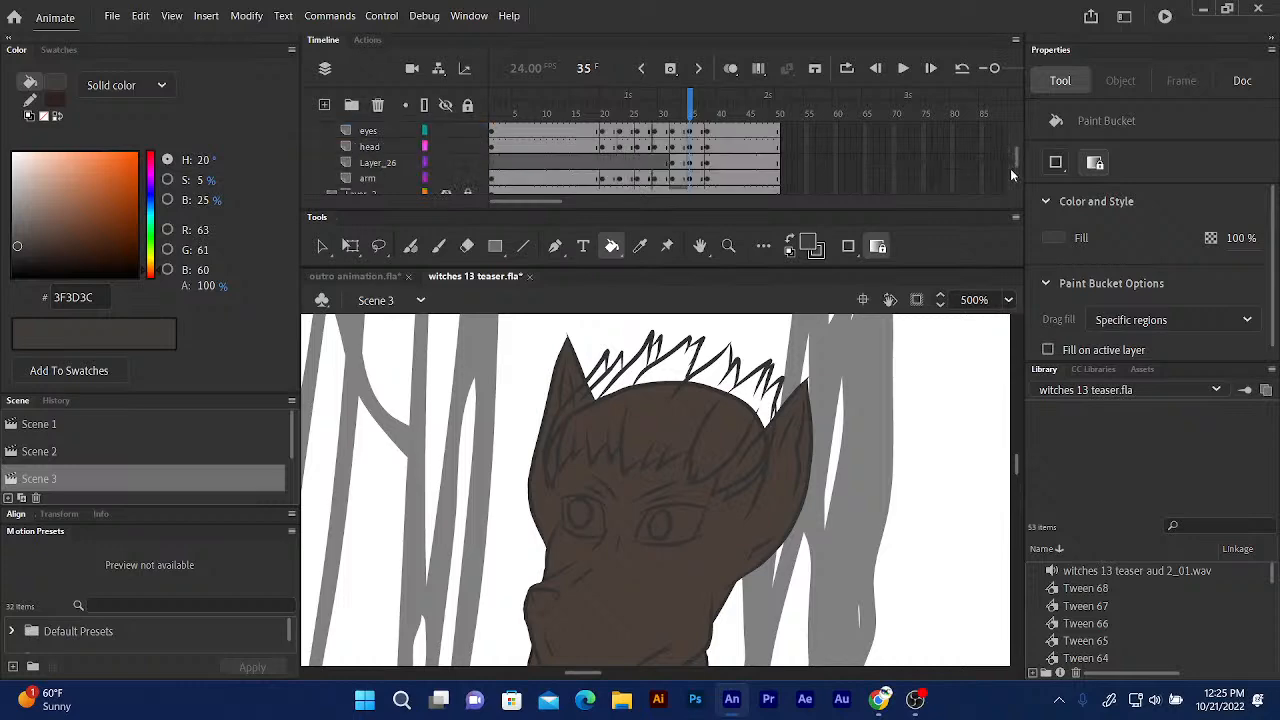
pyautogui.scroll(3, 1014, 158)
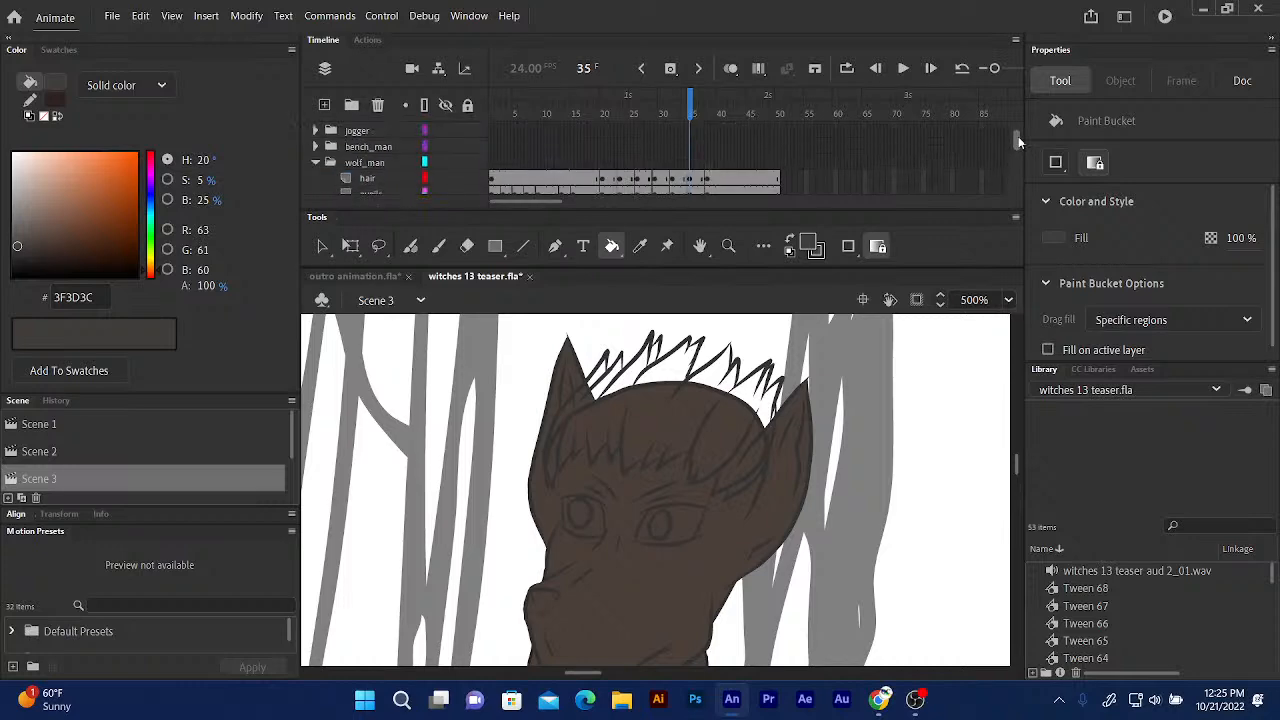
pyautogui.click(389, 177)
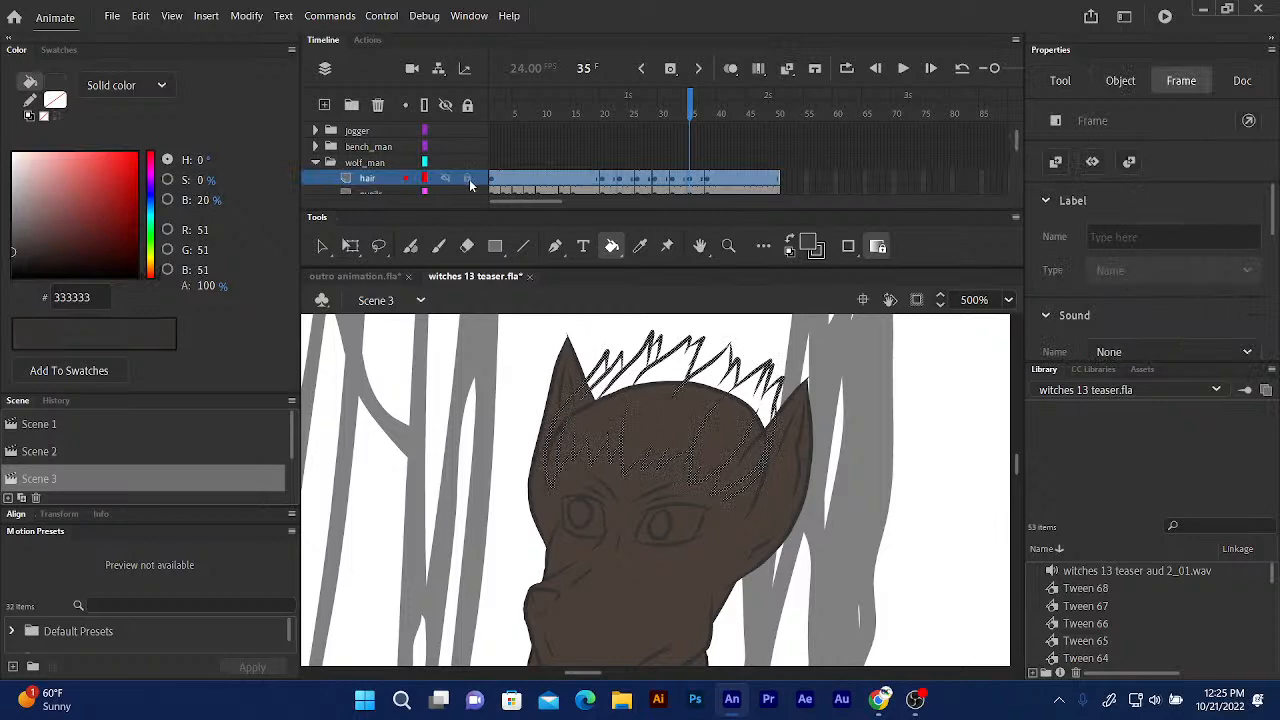
# Switch to the Fluid Brush in Paint Behind mode for closing gaps in the hair outline on frame 35.
pyautogui.hotkey('ctrl', '=')
pyautogui.hotkey('ctrl', '=')
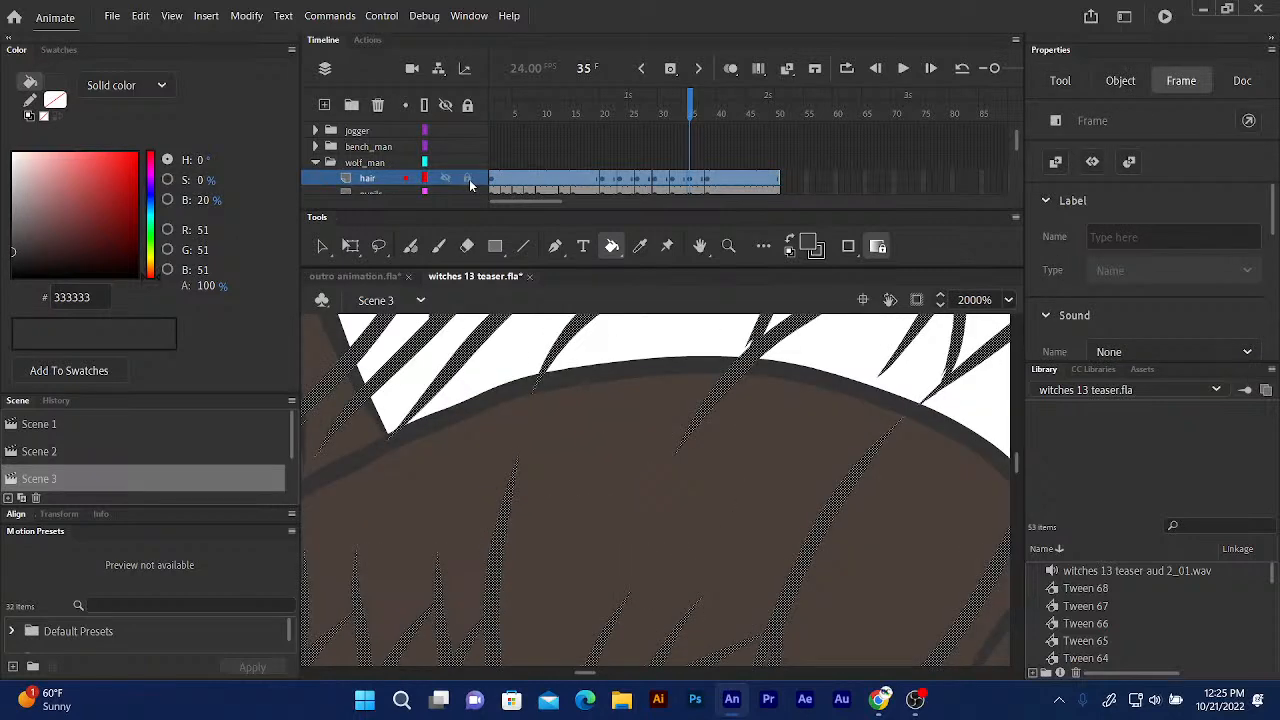
pyautogui.moveTo(521, 464); pyautogui.dragTo(535, 600)
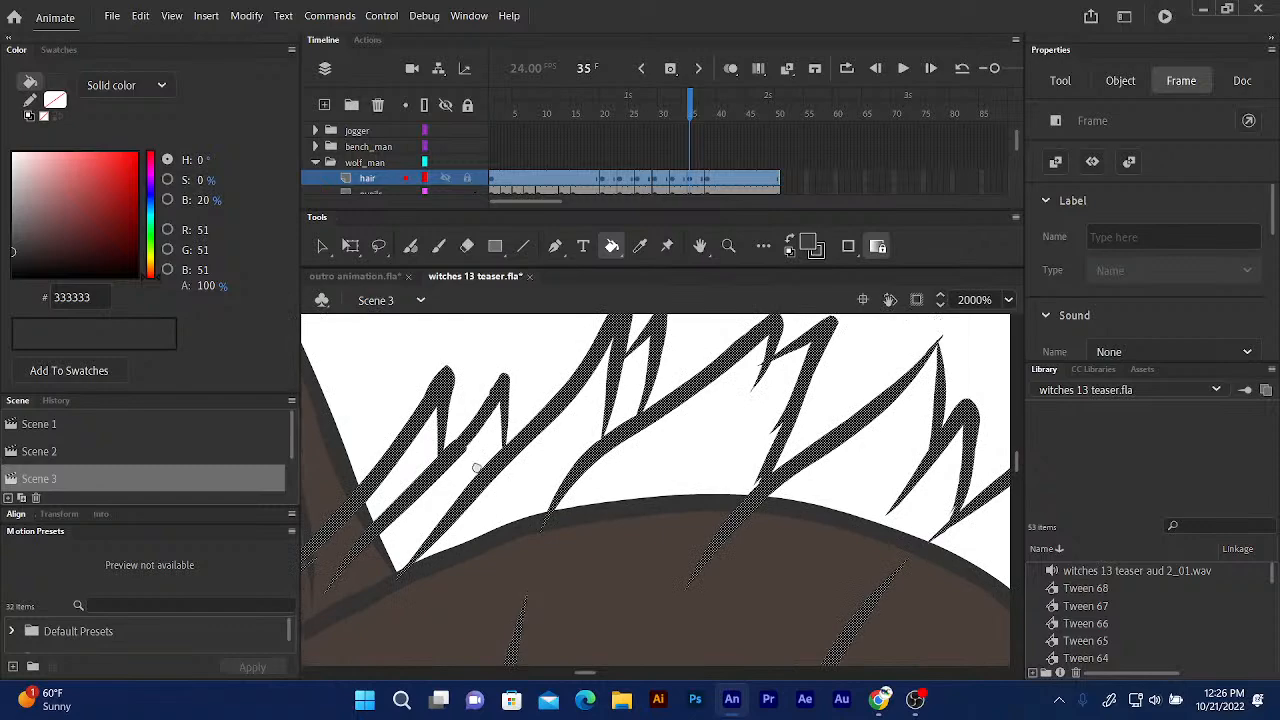
pyautogui.moveTo(515, 406); pyautogui.dragTo(563, 316)
pyautogui.moveTo(445, 434); pyautogui.dragTo(510, 304)
pyautogui.moveTo(466, 434); pyautogui.dragTo(396, 403)
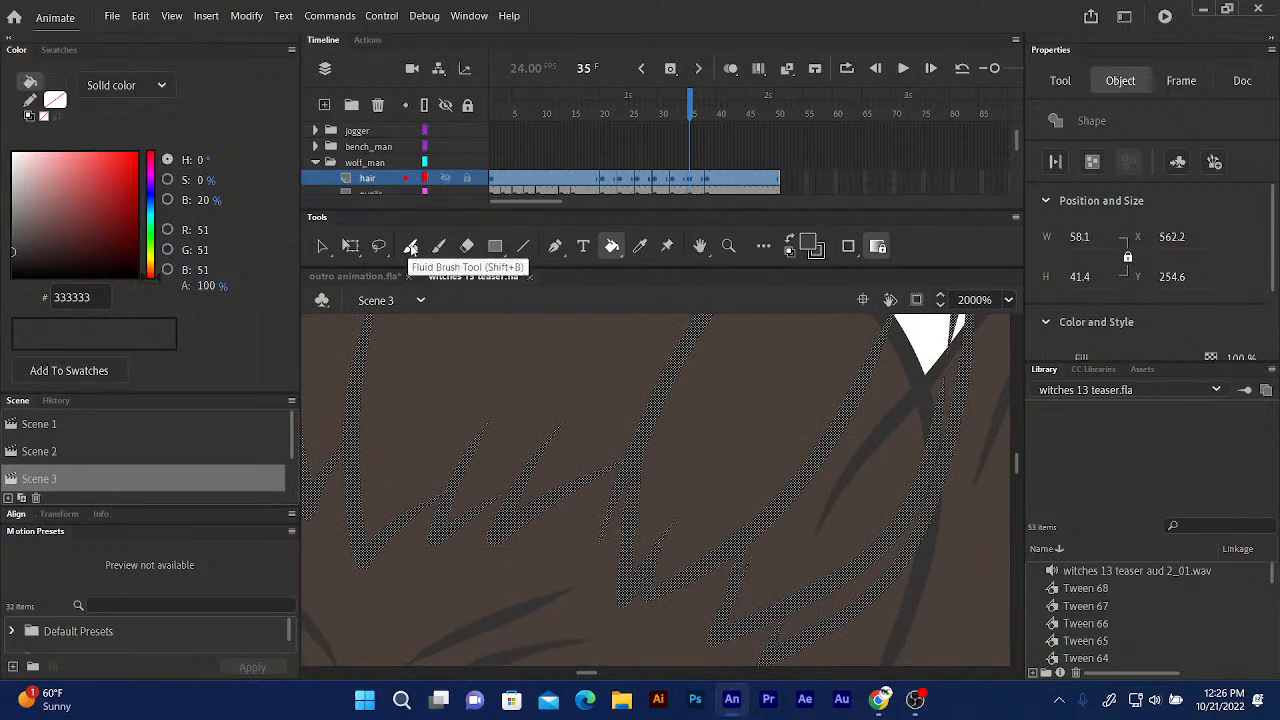
pyautogui.click(410, 246)
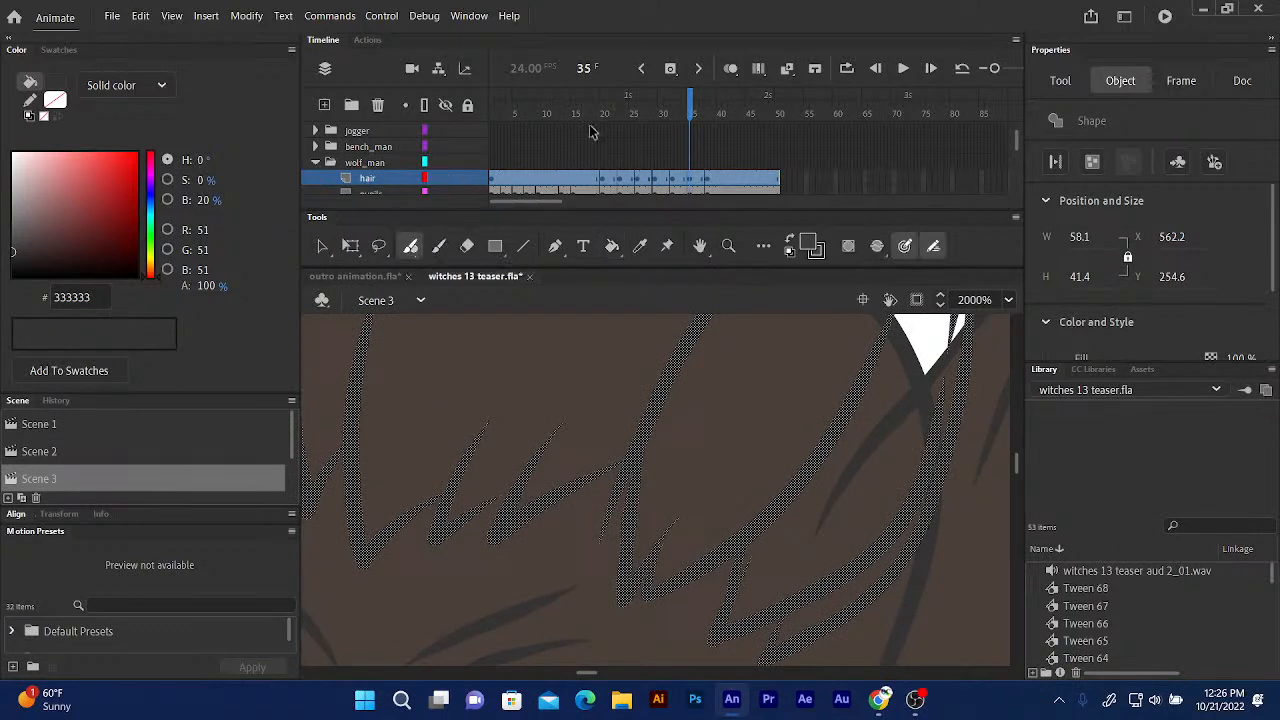
pyautogui.click(1064, 82)
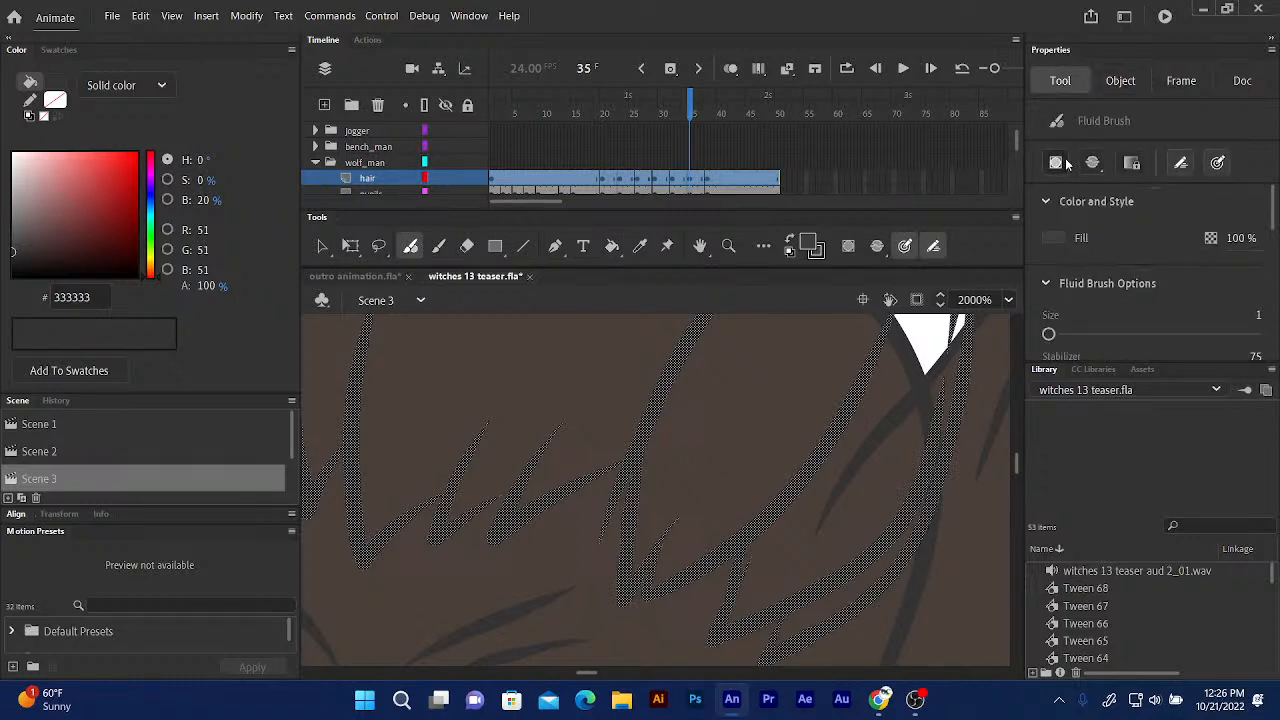
pyautogui.click(1092, 162)
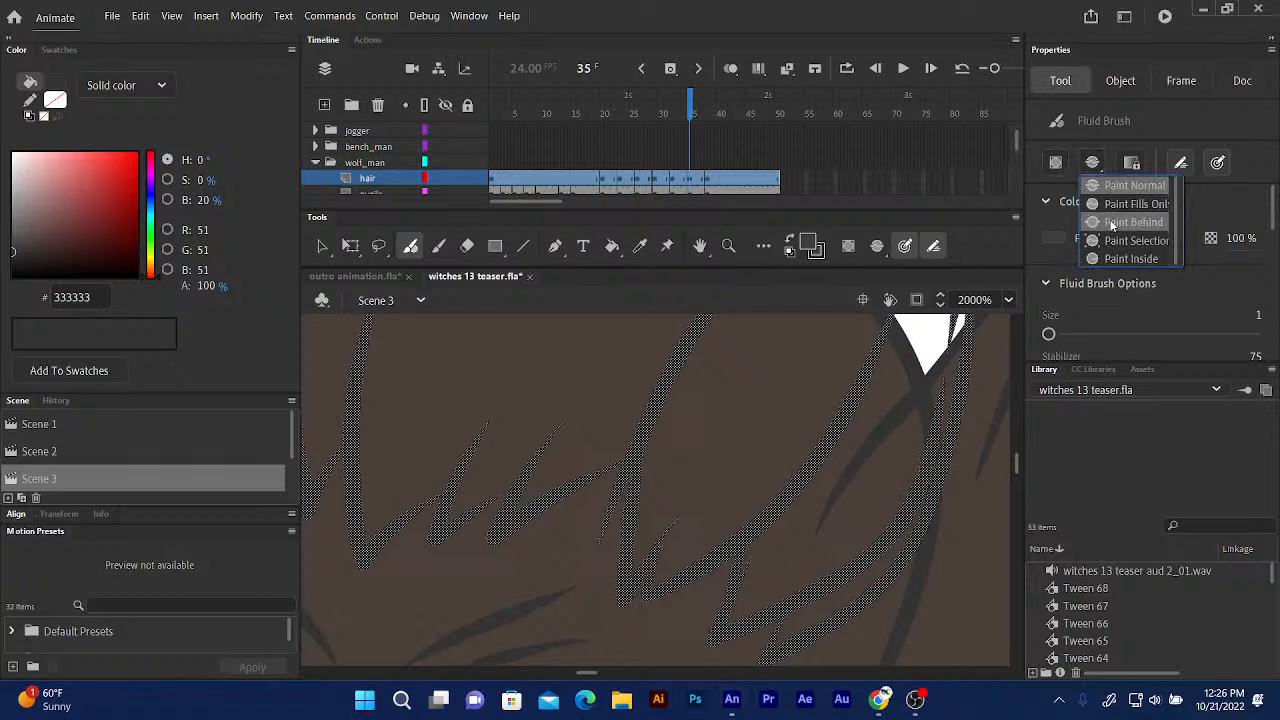
pyautogui.click(1107, 226)
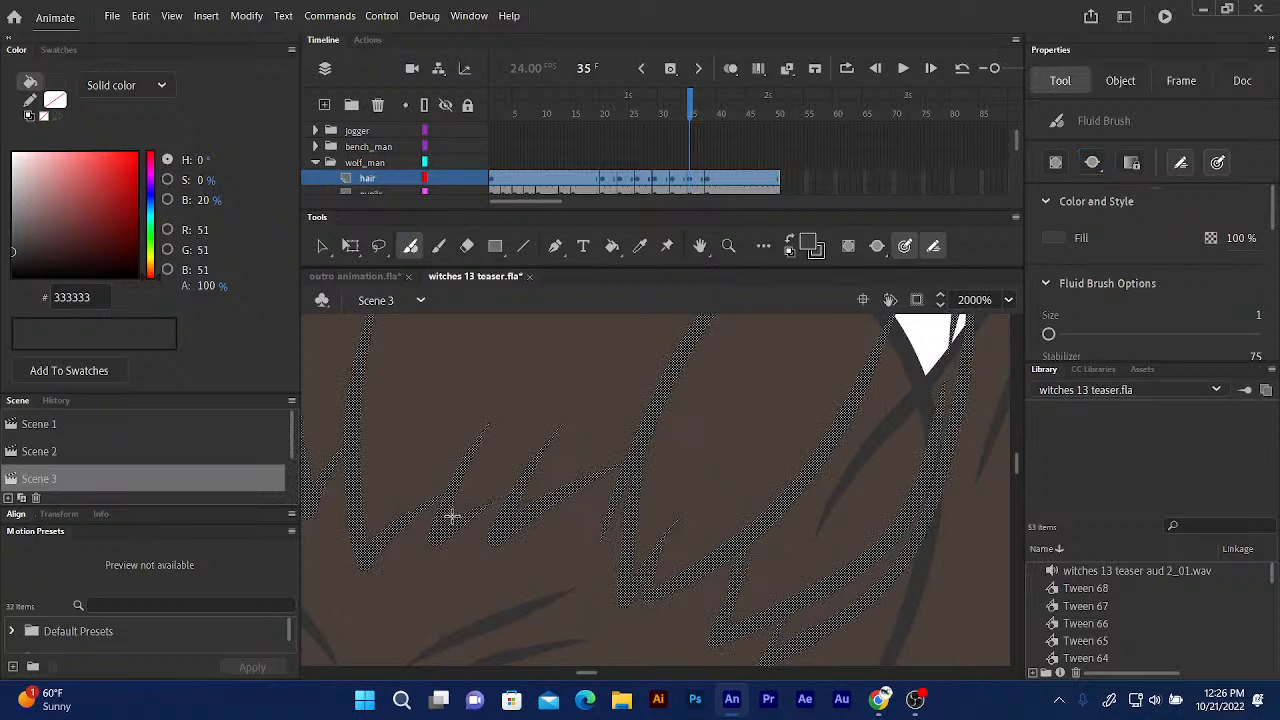
# Close the gaps in the fringe outline on frame 35 and fill the hair with dark gray #3F3D3C.
pyautogui.moveTo(451, 516); pyautogui.dragTo(384, 567)
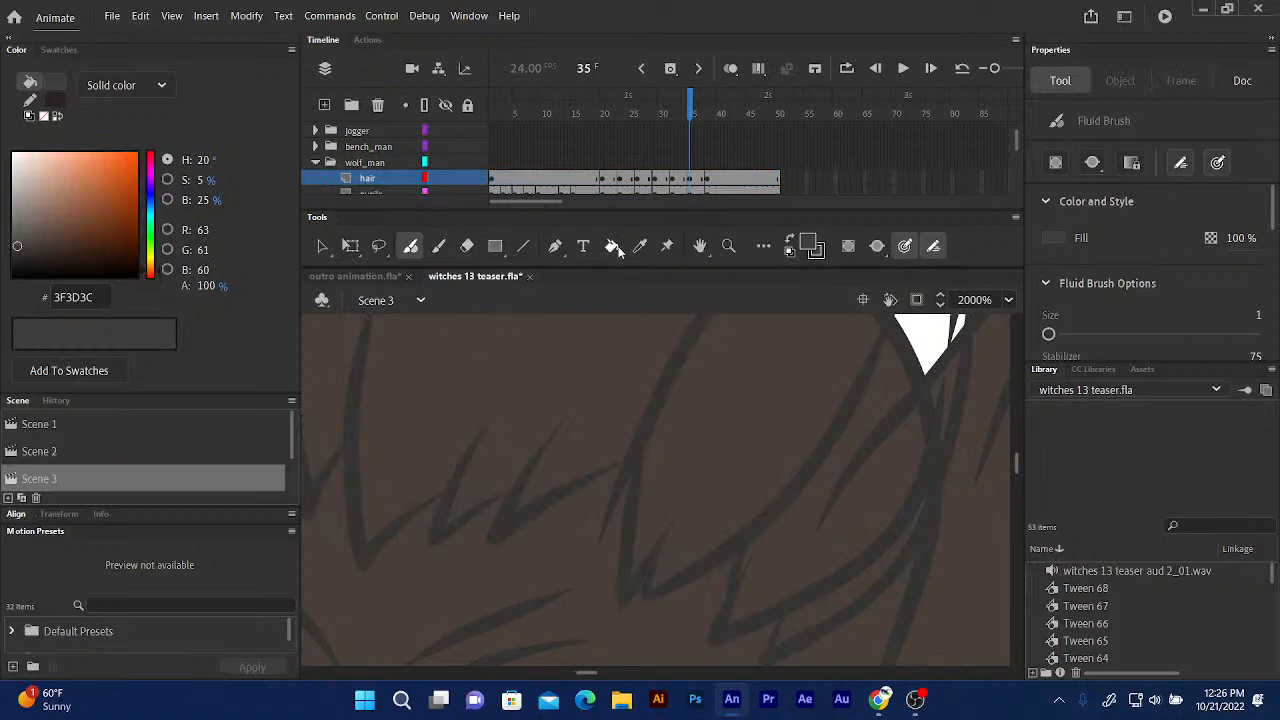
pyautogui.click(612, 247)
pyautogui.click(604, 420)
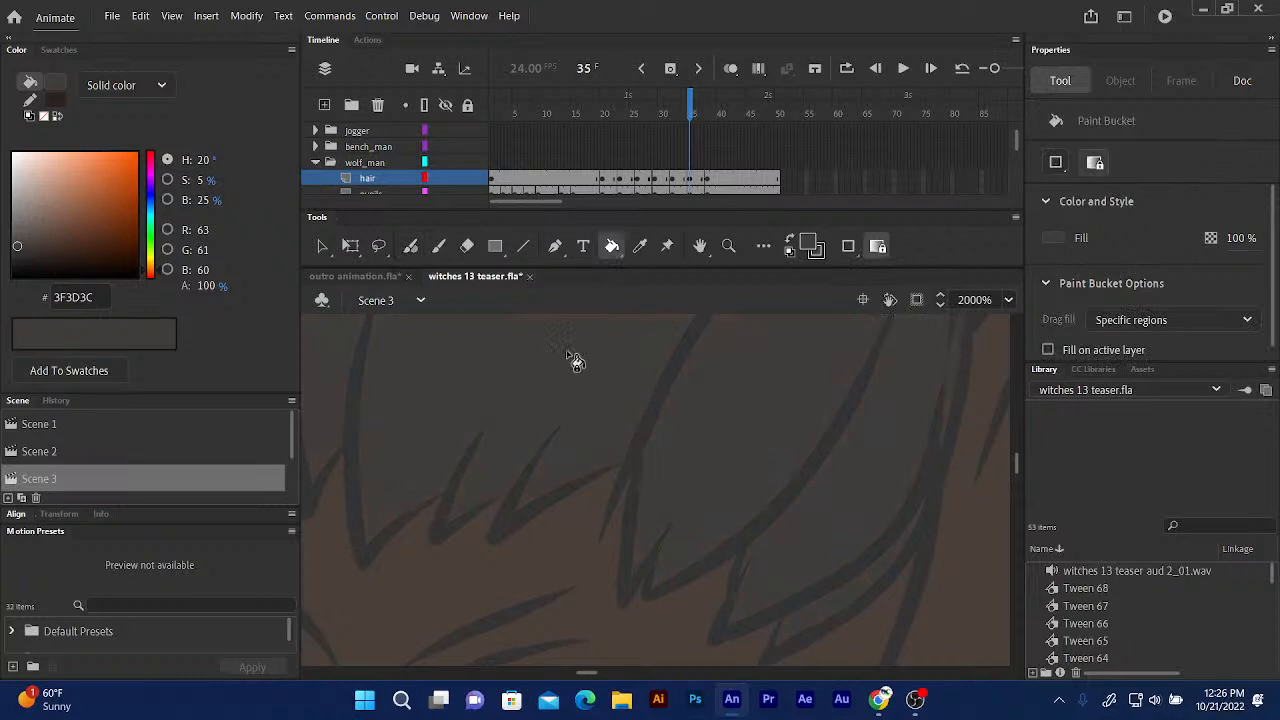
pyautogui.moveTo(605, 390); pyautogui.dragTo(563, 467)
# On frame 33, close the gaps between the fringe strands above the eyes with Fluid Brush strokes in #3F3D3C.
pyautogui.moveTo(689, 109); pyautogui.dragTo(681, 114)
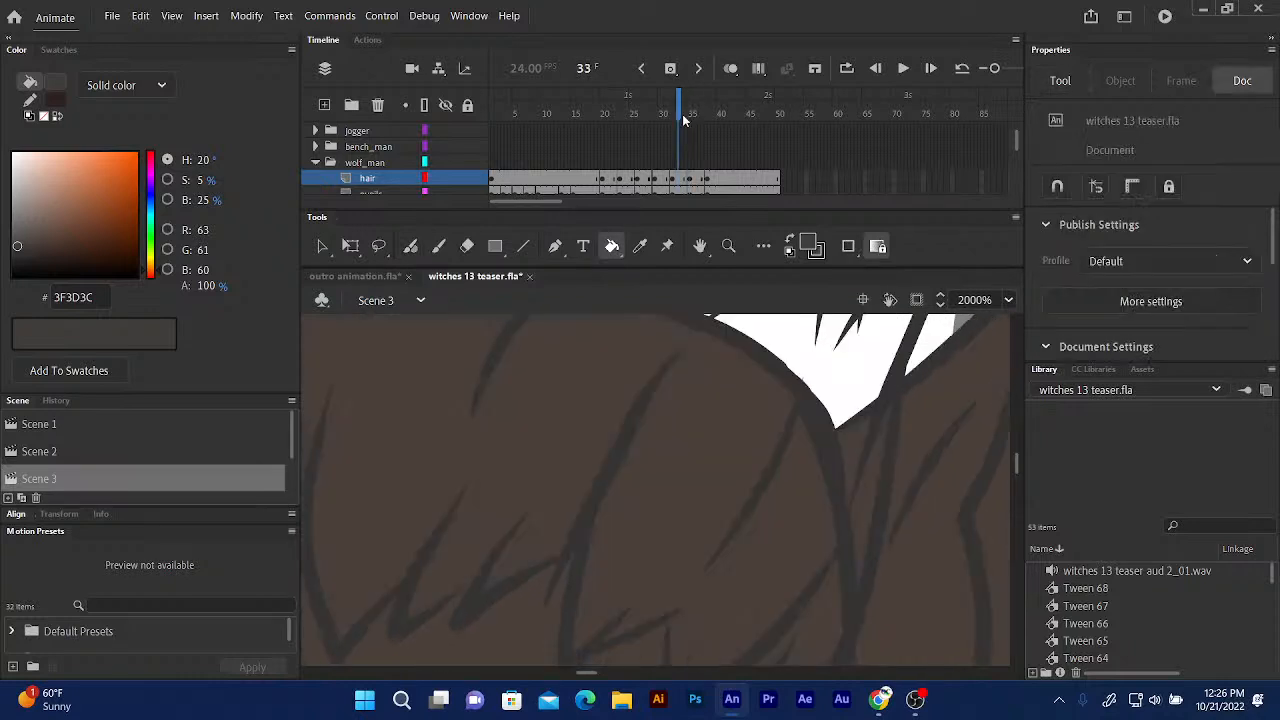
pyautogui.moveTo(557, 423); pyautogui.dragTo(586, 314)
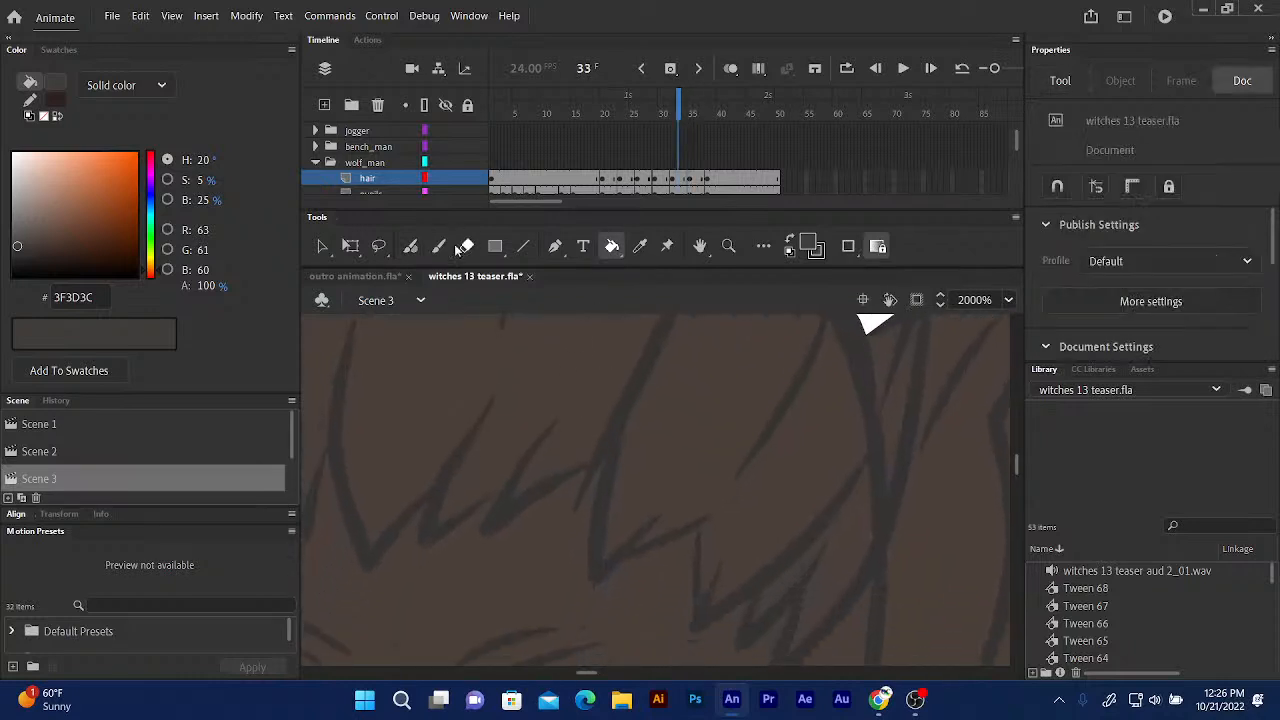
pyautogui.click(410, 246)
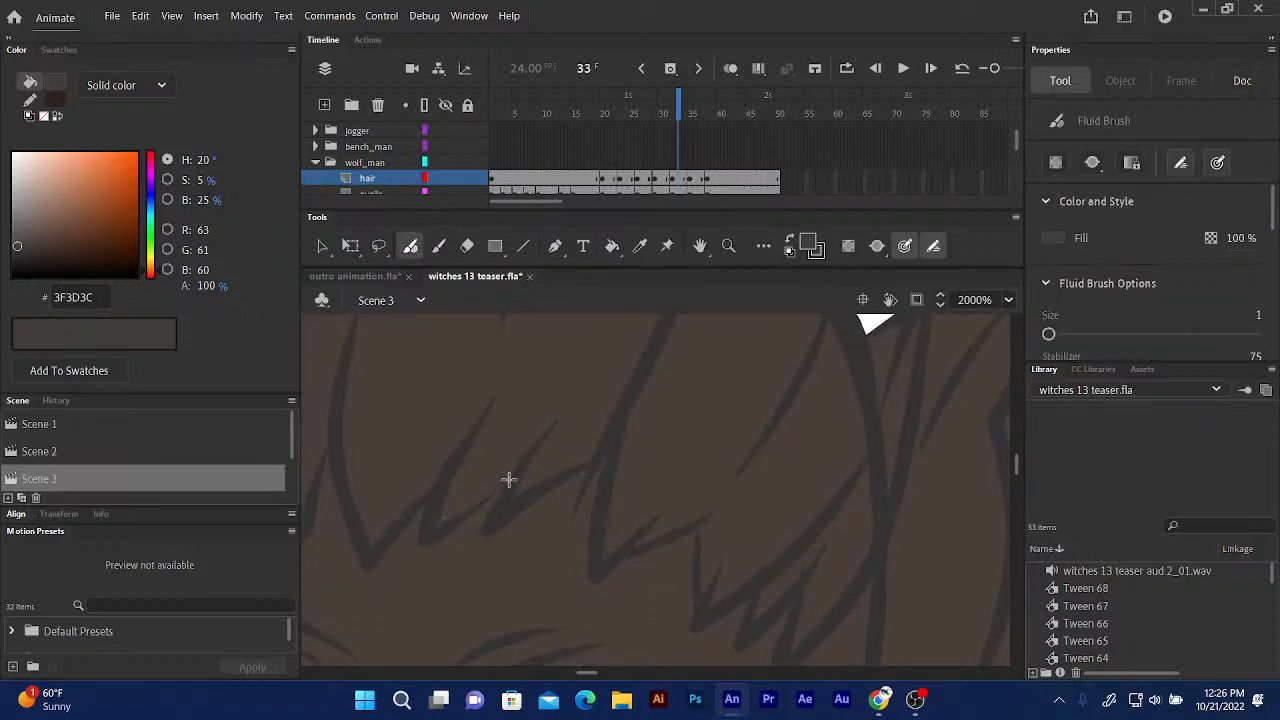
pyautogui.moveTo(583, 466); pyautogui.dragTo(570, 408)
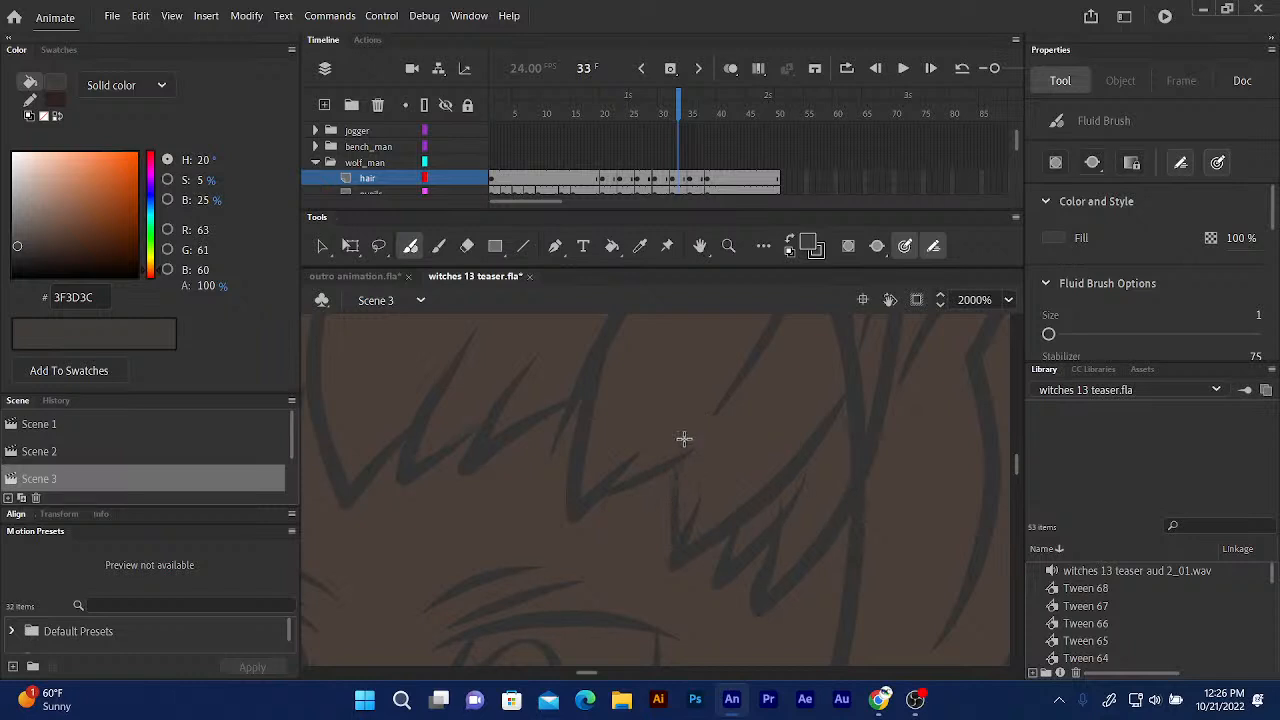
pyautogui.moveTo(627, 436)
pyautogui.mouseDown()
pyautogui.moveTo(586, 483)
pyautogui.moveTo(643, 370)
pyautogui.mouseUp()
pyautogui.moveTo(514, 406); pyautogui.dragTo(680, 456)
pyautogui.moveTo(522, 372); pyautogui.dragTo(623, 380)
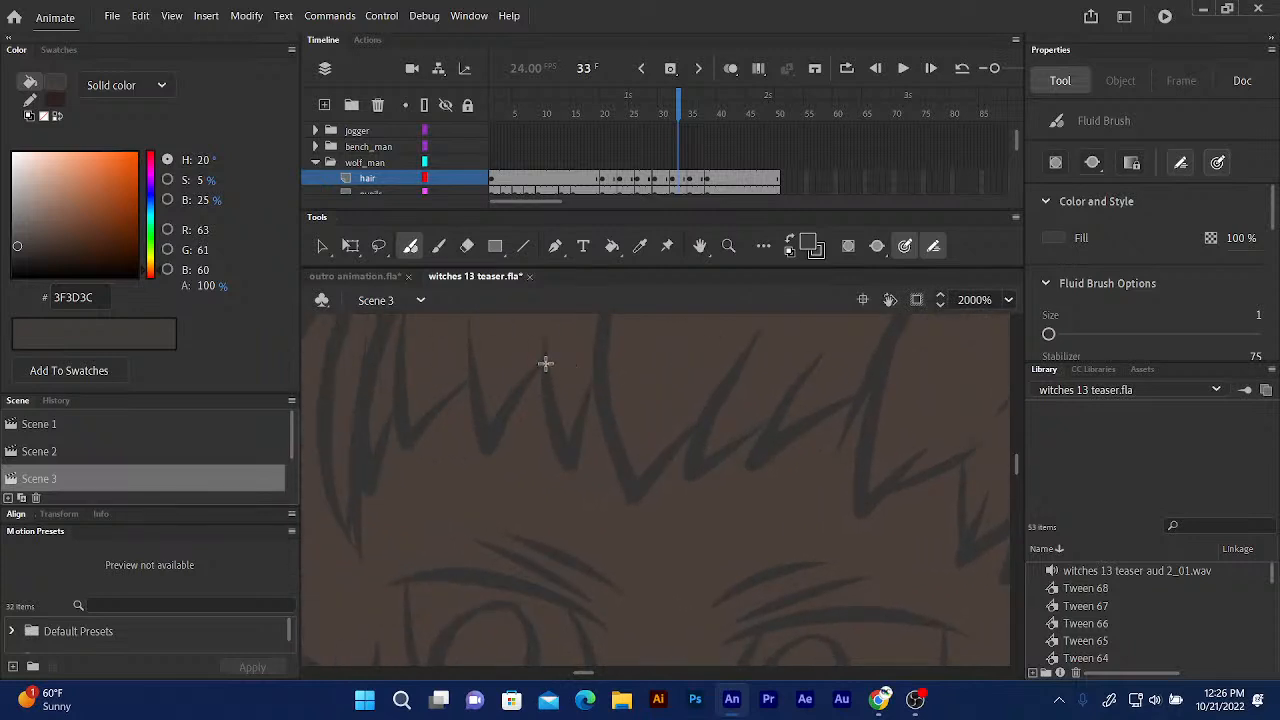
pyautogui.moveTo(501, 339)
pyautogui.mouseDown()
pyautogui.moveTo(563, 337)
pyautogui.moveTo(484, 412)
pyautogui.mouseUp()
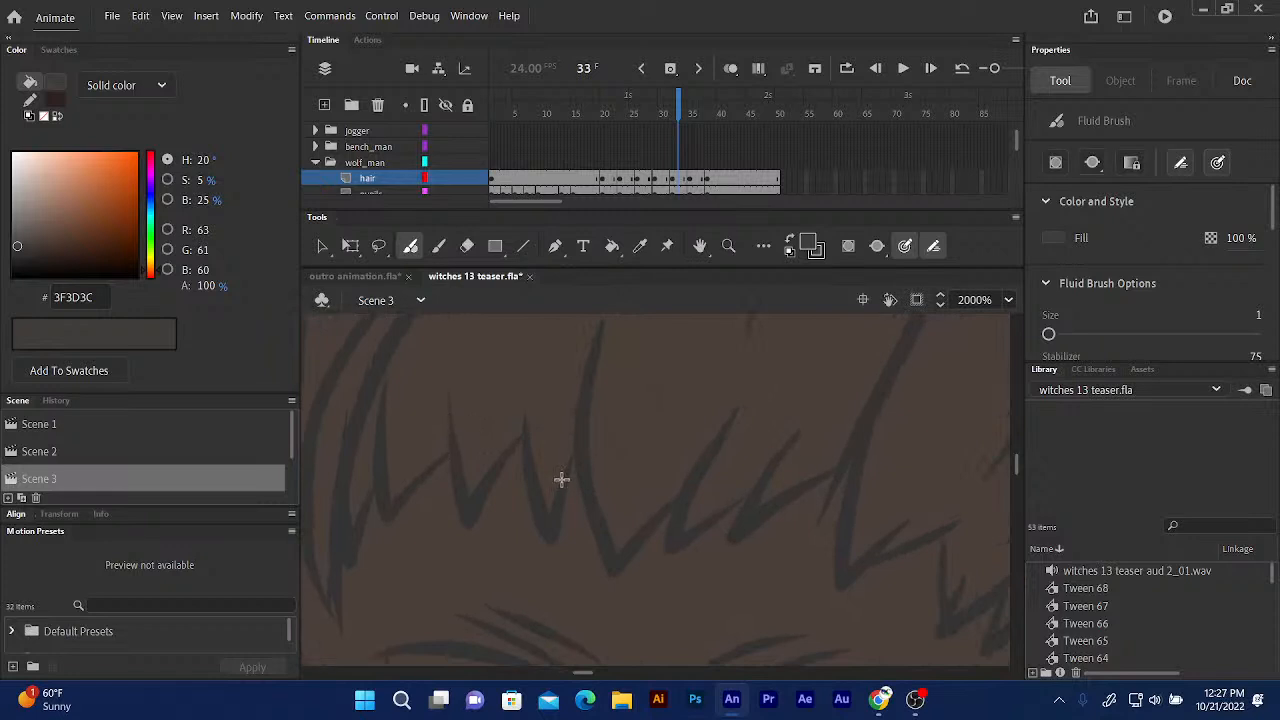
pyautogui.moveTo(571, 397); pyautogui.dragTo(642, 502)
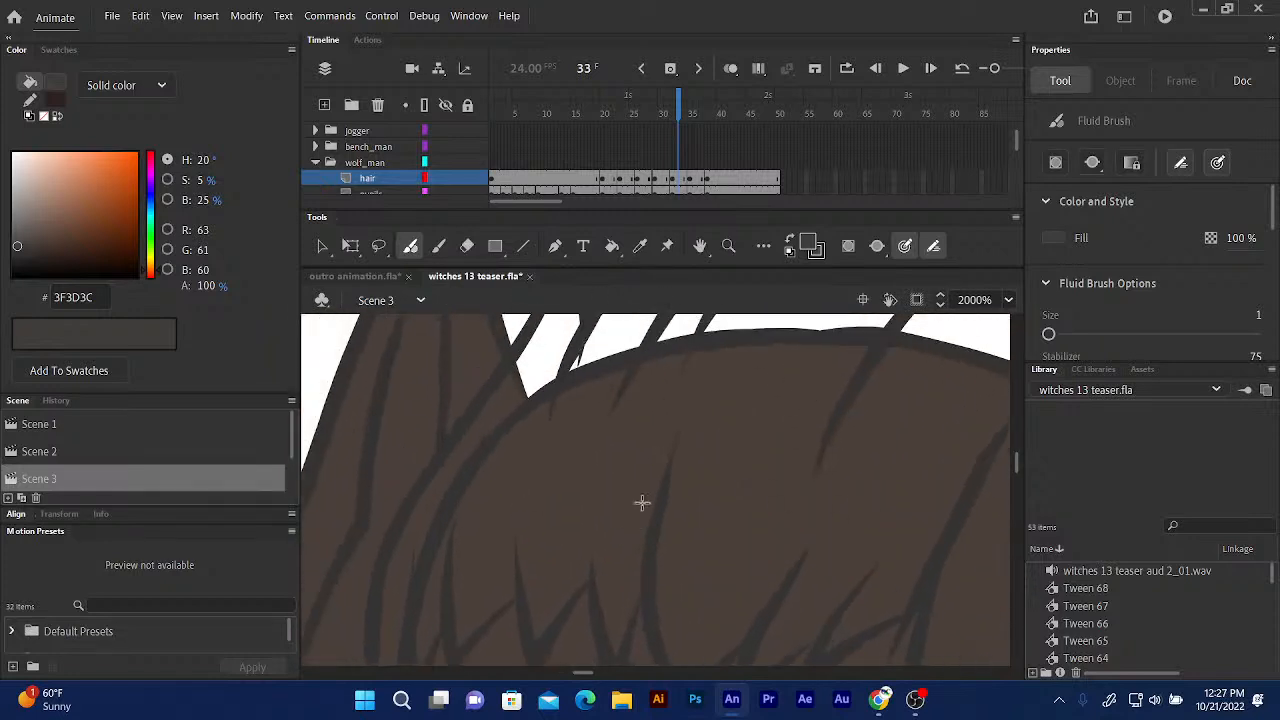
pyautogui.moveTo(559, 458); pyautogui.dragTo(533, 568)
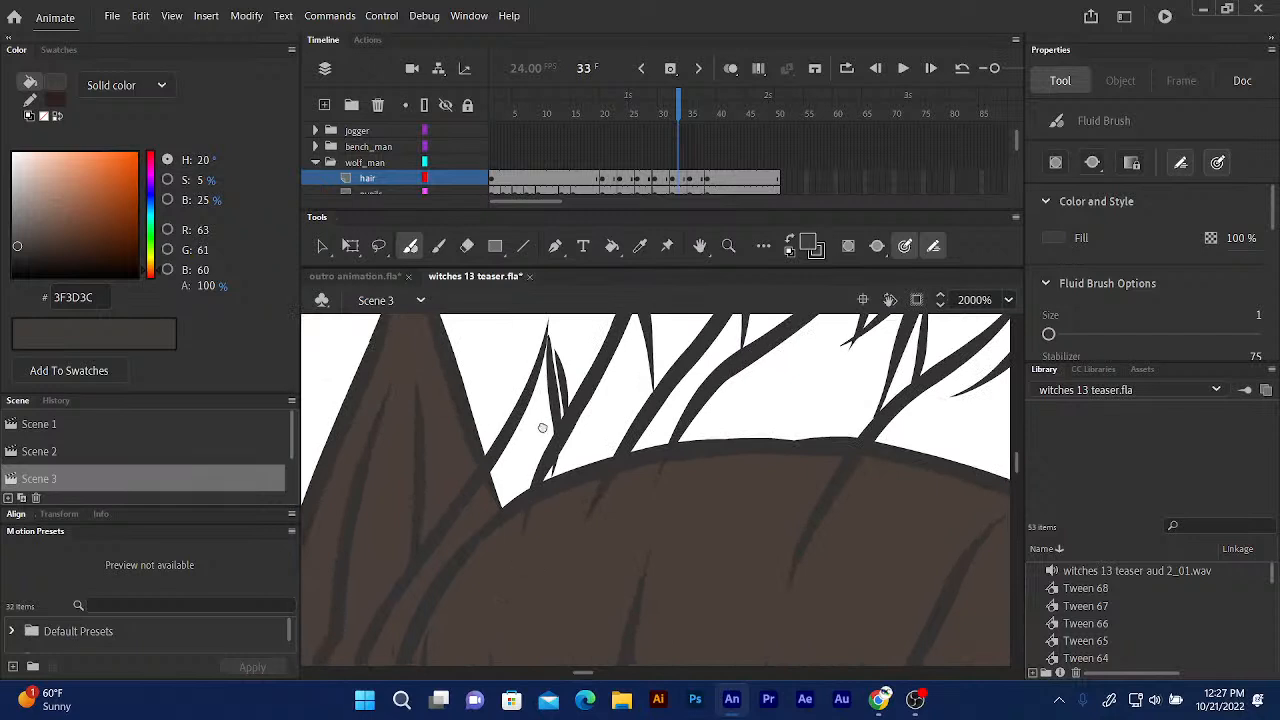
# Close the gaps in the spiky hair outline on top of the head on frame 33 with Fluid Brush strokes.
pyautogui.scroll(1, 542, 426)
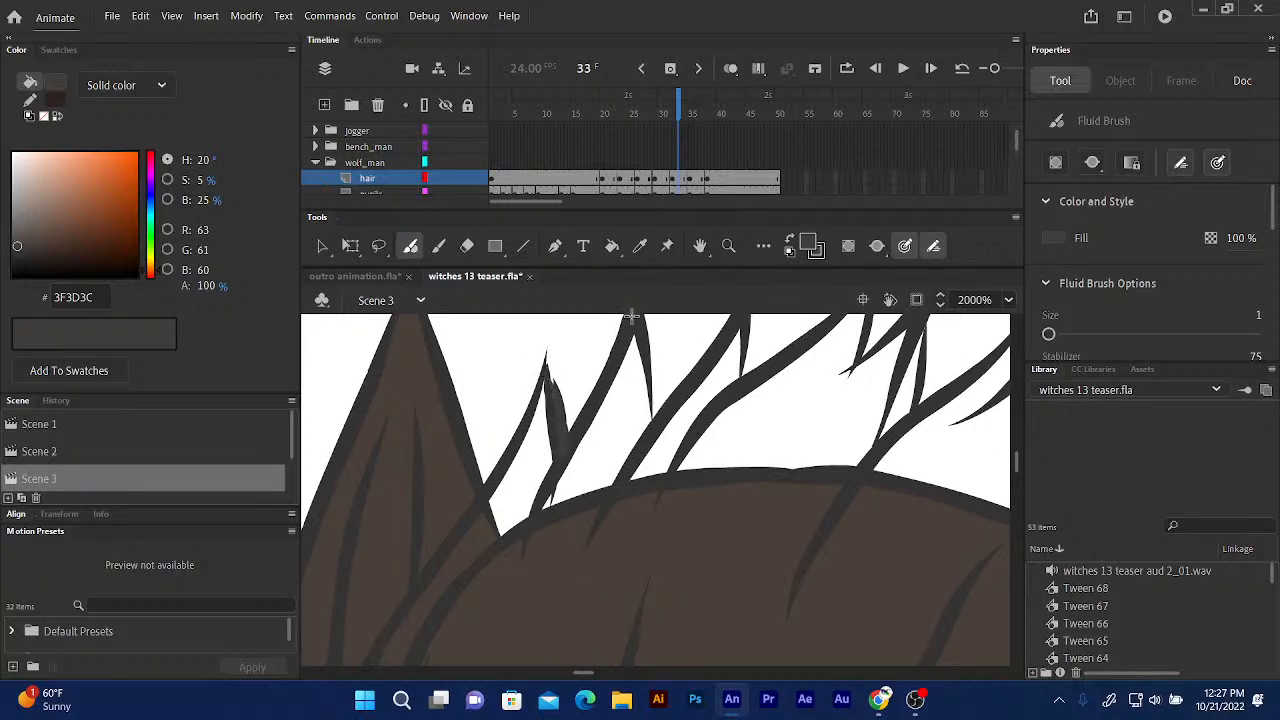
pyautogui.scroll(2, 540, 420)
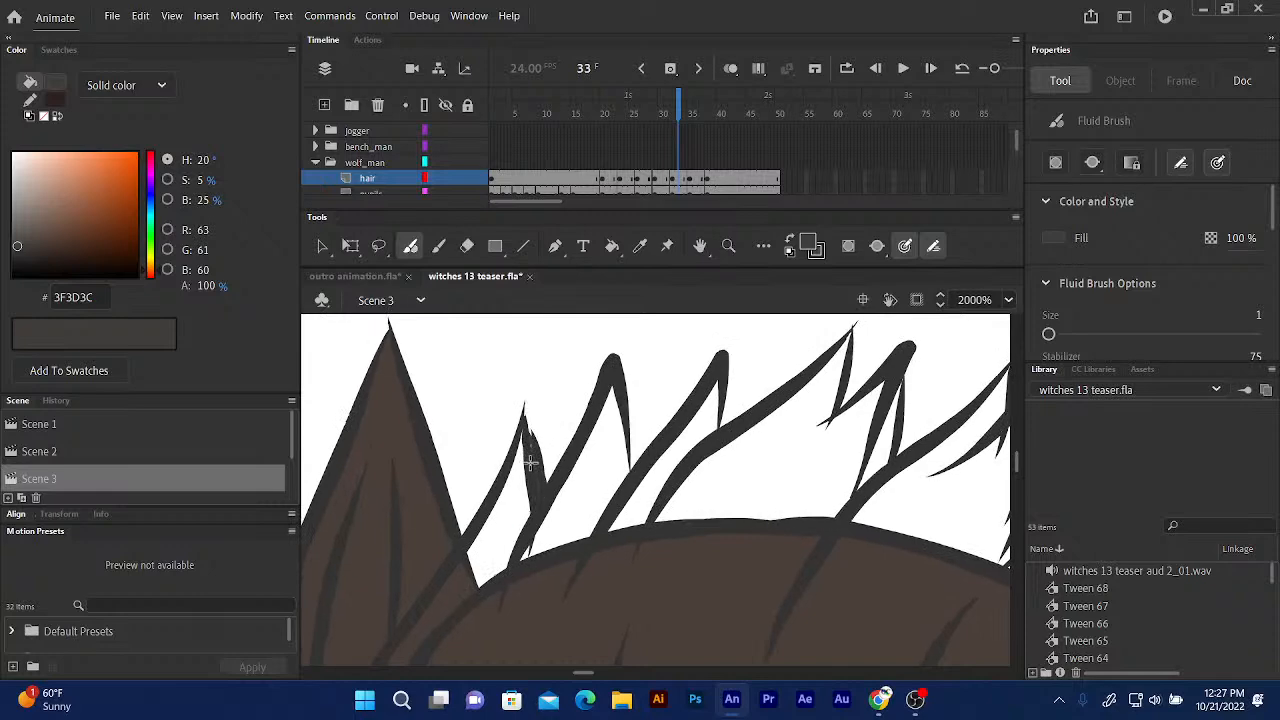
pyautogui.hscroll(3, 540, 430)
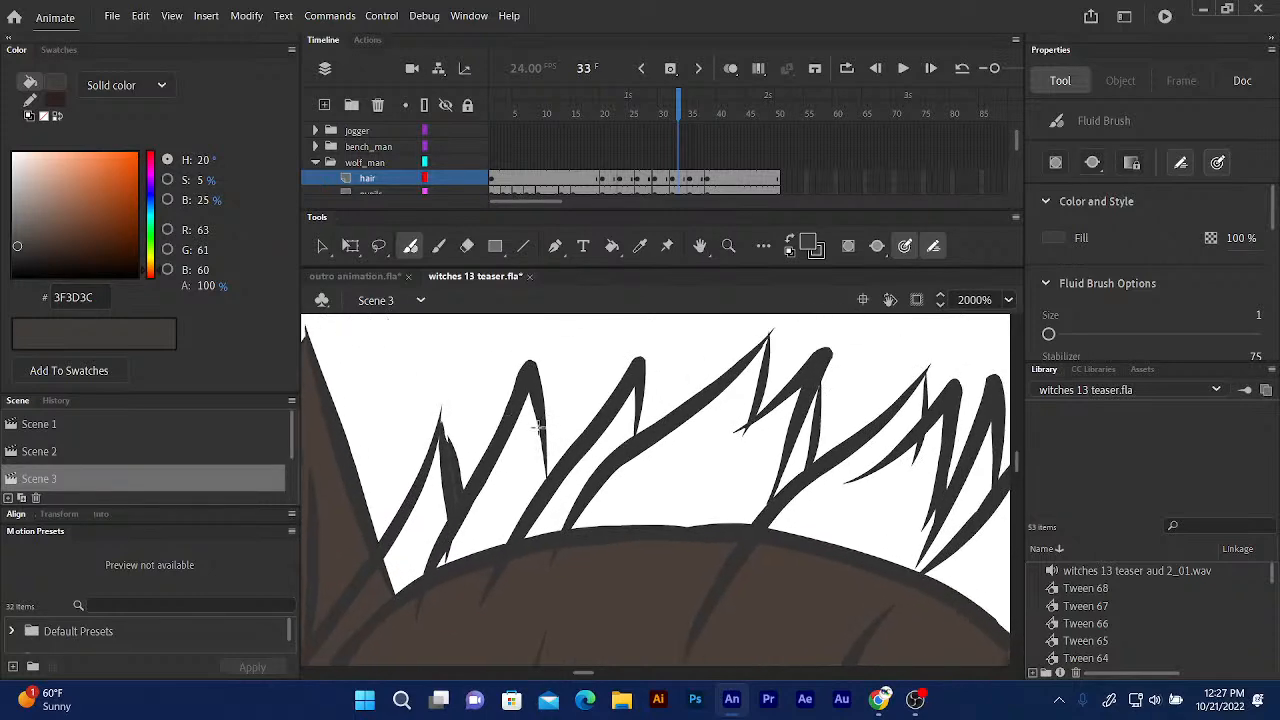
pyautogui.moveTo(538, 428); pyautogui.dragTo(542, 490)
pyautogui.moveTo(789, 420)
pyautogui.mouseDown()
pyautogui.moveTo(682, 366)
pyautogui.moveTo(667, 461)
pyautogui.mouseUp()
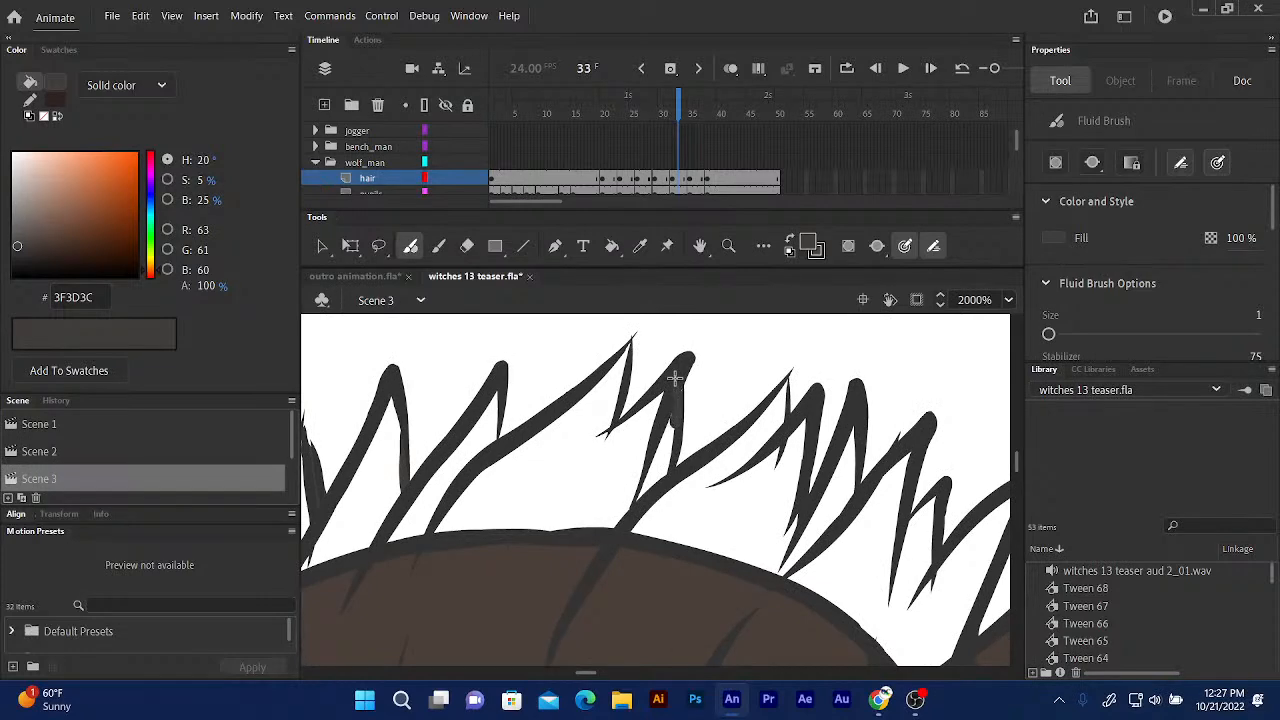
pyautogui.moveTo(806, 380); pyautogui.dragTo(682, 328)
pyautogui.moveTo(727, 376); pyautogui.dragTo(755, 357)
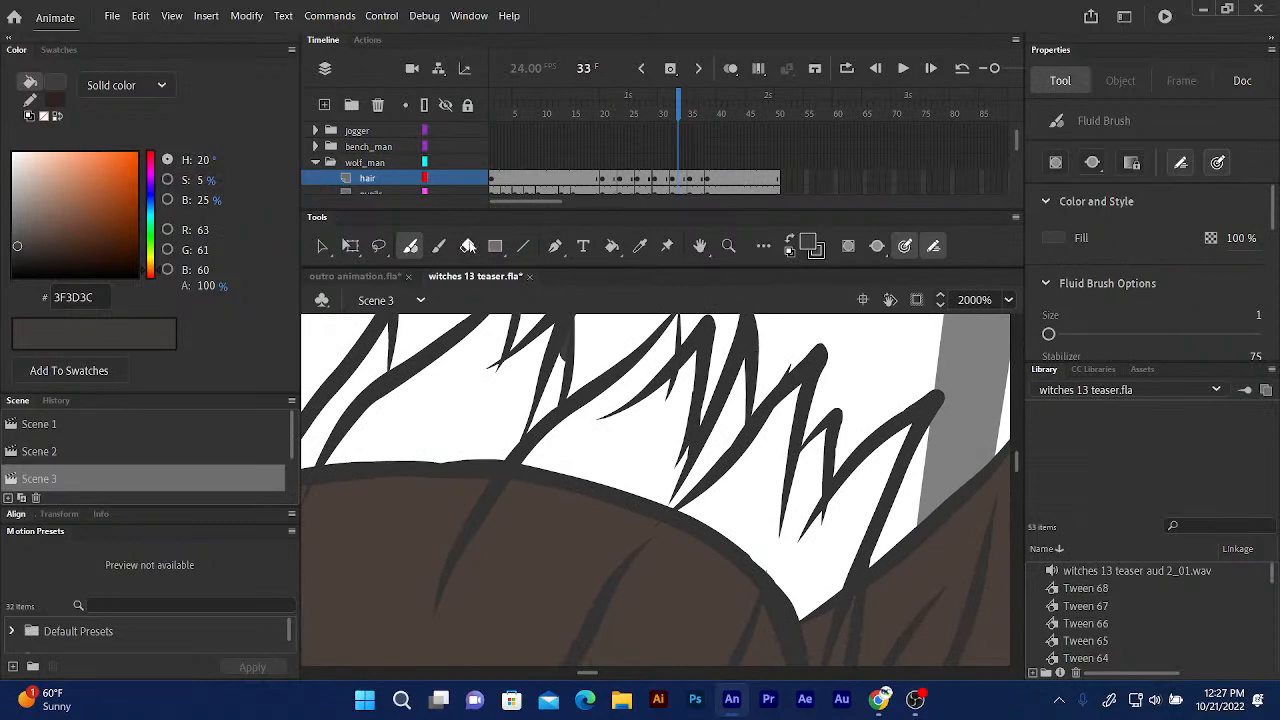
# Fill the enclosed hair areas on frame 33 with dark gray #3F3D3C using the Paint Bucket.
pyautogui.click(612, 247)
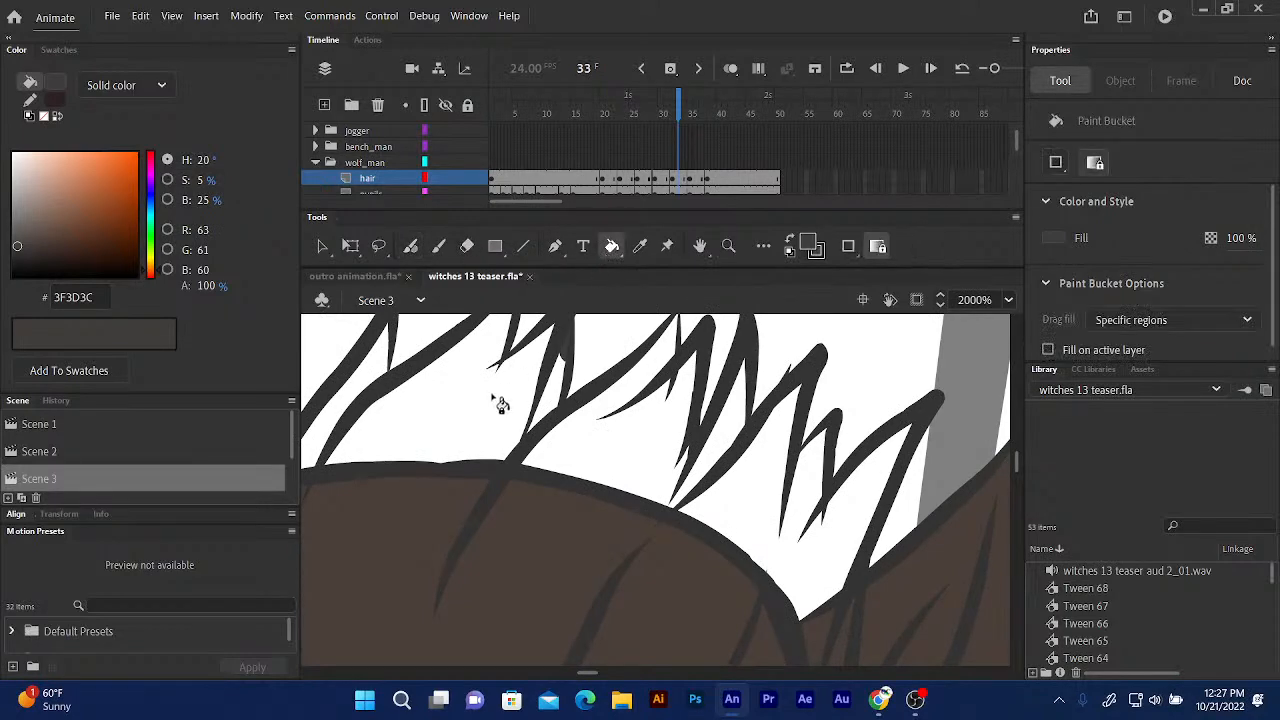
pyautogui.click(503, 400)
pyautogui.click(565, 385)
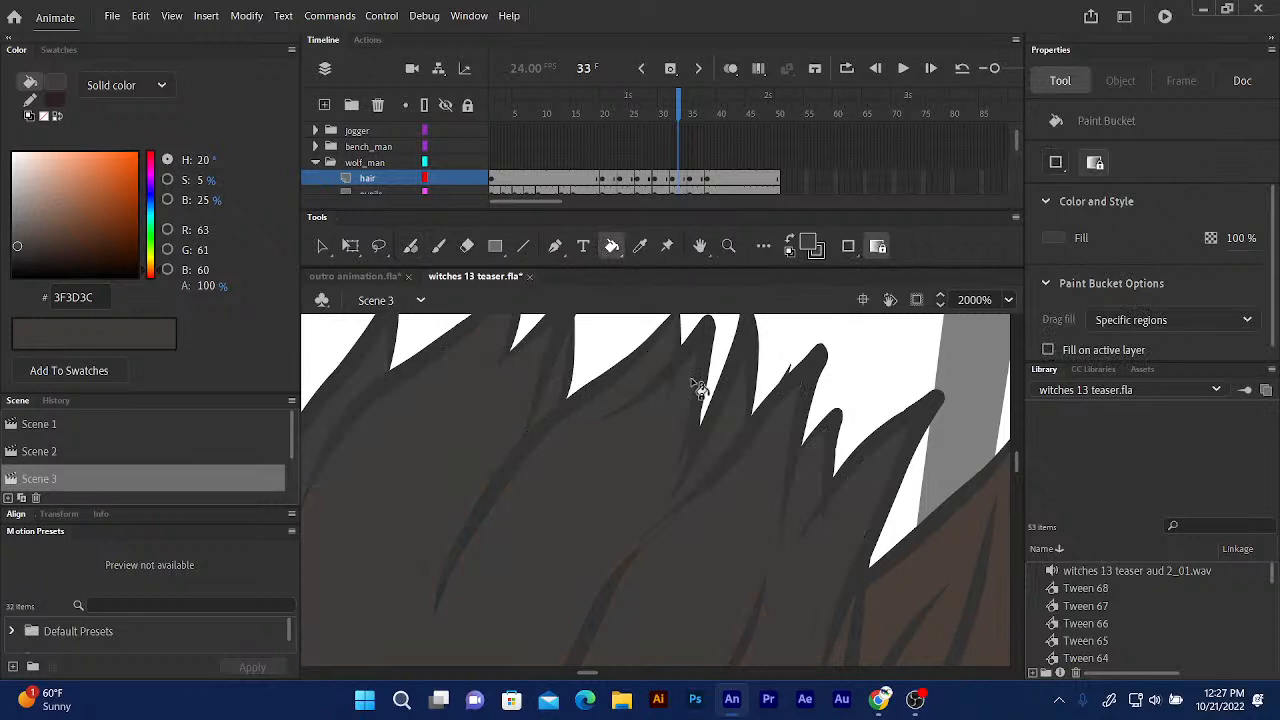
# On frame 30, close the gaps between the fringe strands above the eyes with Fluid Brush strokes in #3F3D3C.
pyautogui.moveTo(574, 506); pyautogui.dragTo(678, 104)
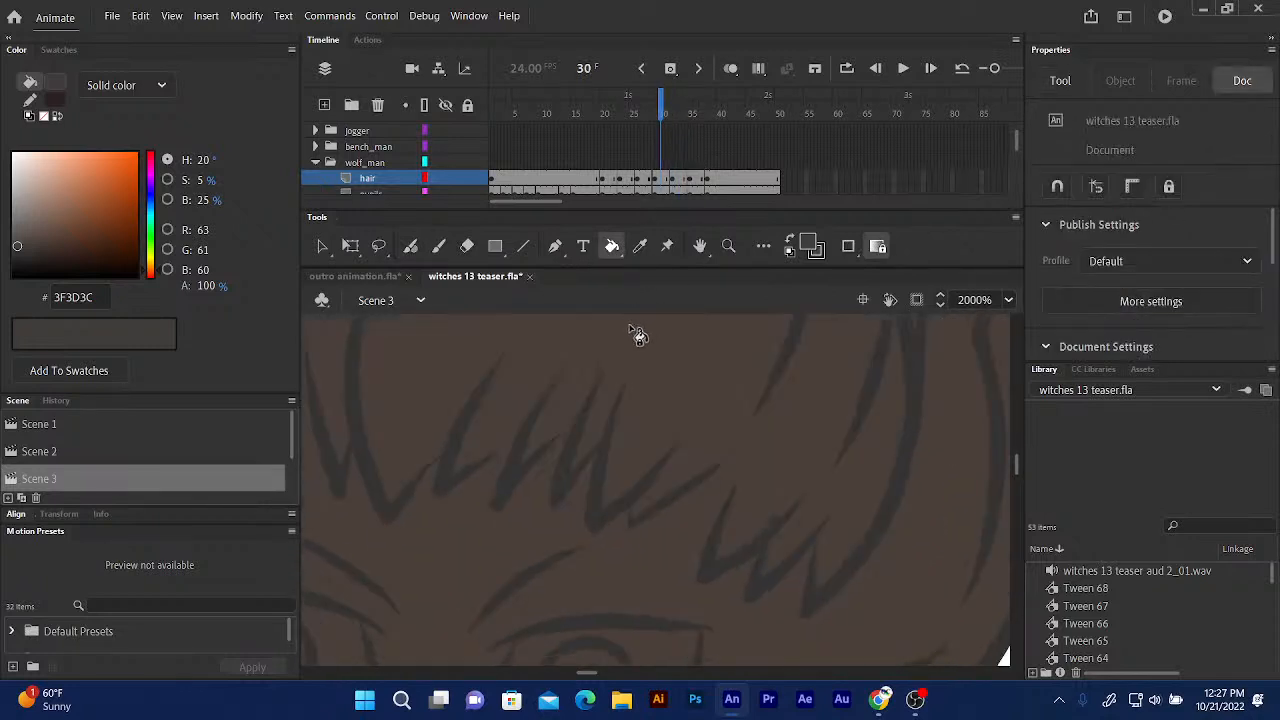
pyautogui.moveTo(637, 323); pyautogui.dragTo(691, 294)
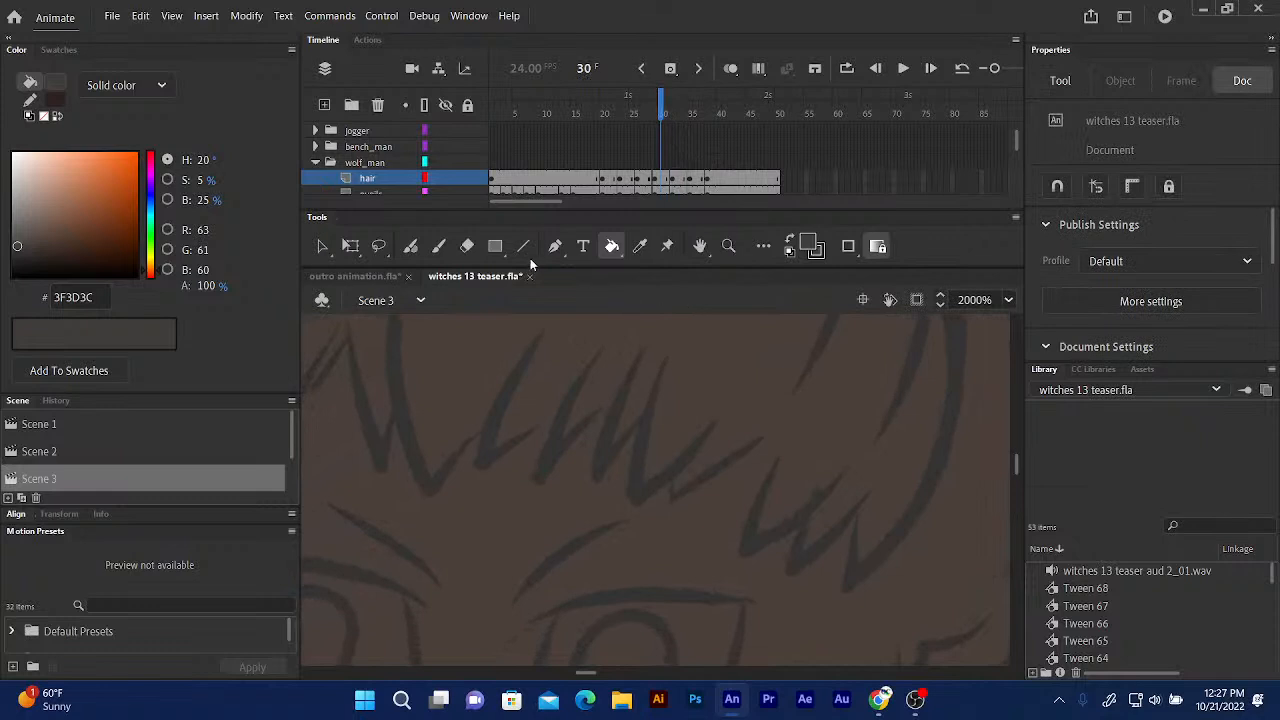
pyautogui.click(410, 246)
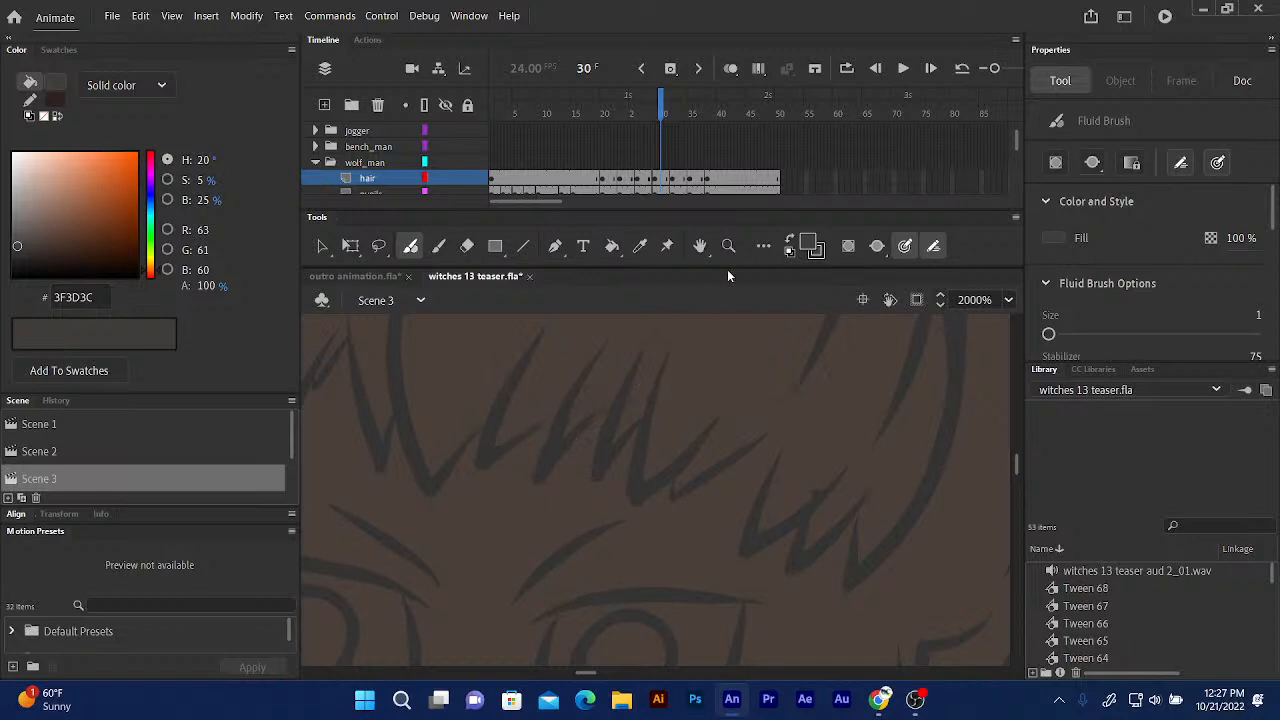
pyautogui.moveTo(633, 405)
pyautogui.mouseDown()
pyautogui.moveTo(514, 451)
pyautogui.moveTo(480, 420)
pyautogui.moveTo(409, 534)
pyautogui.mouseUp()
pyautogui.moveTo(543, 437)
pyautogui.mouseDown()
pyautogui.moveTo(443, 580)
pyautogui.moveTo(584, 292)
pyautogui.mouseUp()
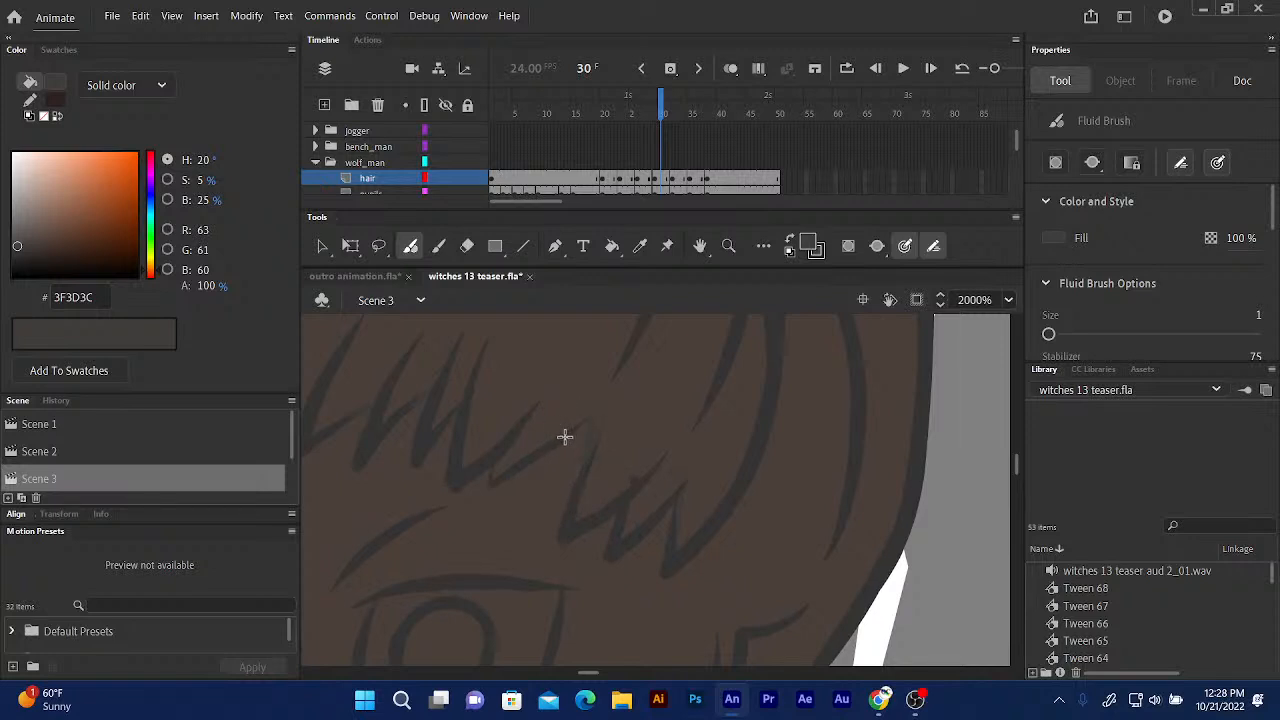
pyautogui.moveTo(406, 398); pyautogui.dragTo(589, 413)
pyautogui.moveTo(455, 354); pyautogui.dragTo(552, 423)
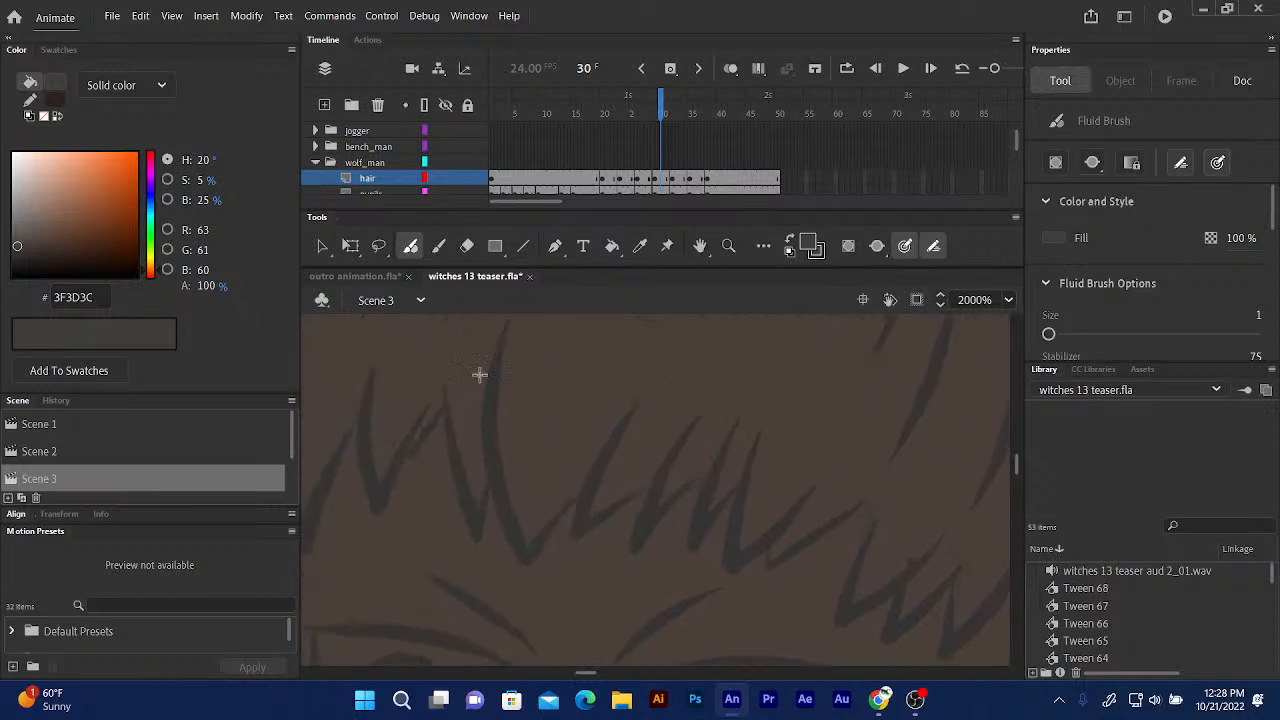
# Close the remaining gaps in the side fringe and the spiky outline on top of the head on frame 30.
pyautogui.moveTo(484, 382); pyautogui.dragTo(591, 346)
pyautogui.moveTo(454, 386)
pyautogui.mouseDown()
pyautogui.moveTo(557, 354)
pyautogui.moveTo(542, 494)
pyautogui.mouseUp()
pyautogui.moveTo(492, 434); pyautogui.dragTo(423, 571)
pyautogui.moveTo(455, 427); pyautogui.dragTo(367, 552)
pyautogui.moveTo(500, 418); pyautogui.dragTo(392, 416)
pyautogui.moveTo(497, 435); pyautogui.dragTo(380, 449)
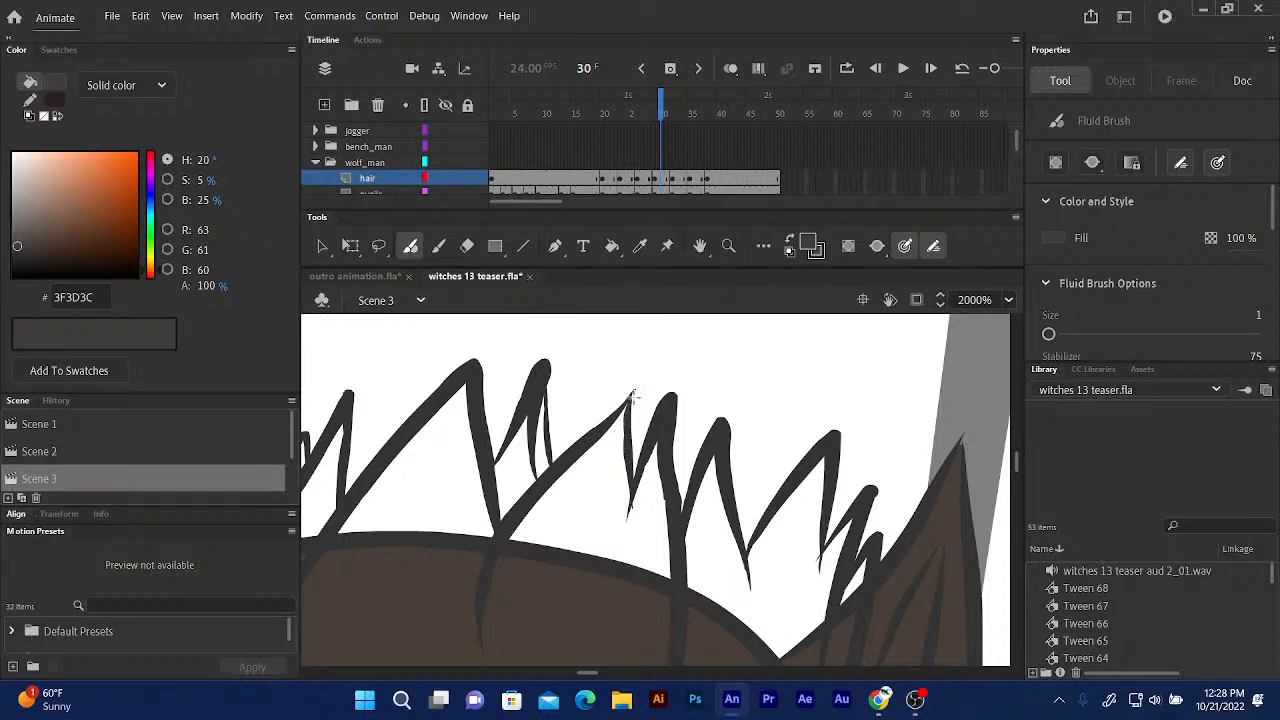
# Fill the enclosed hair areas and small spikes on frame 30 with dark gray #3F3D3C using the Paint Bucket.
pyautogui.press('k')
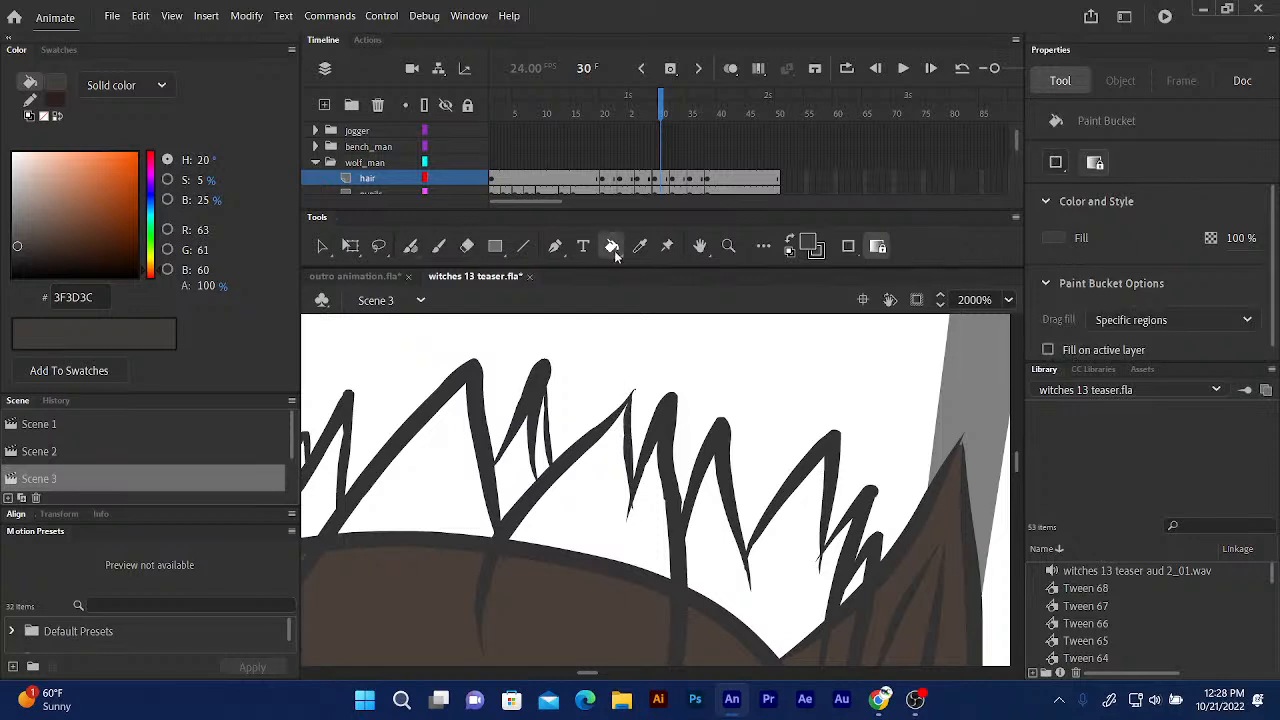
pyautogui.click(597, 509)
pyautogui.click(521, 480)
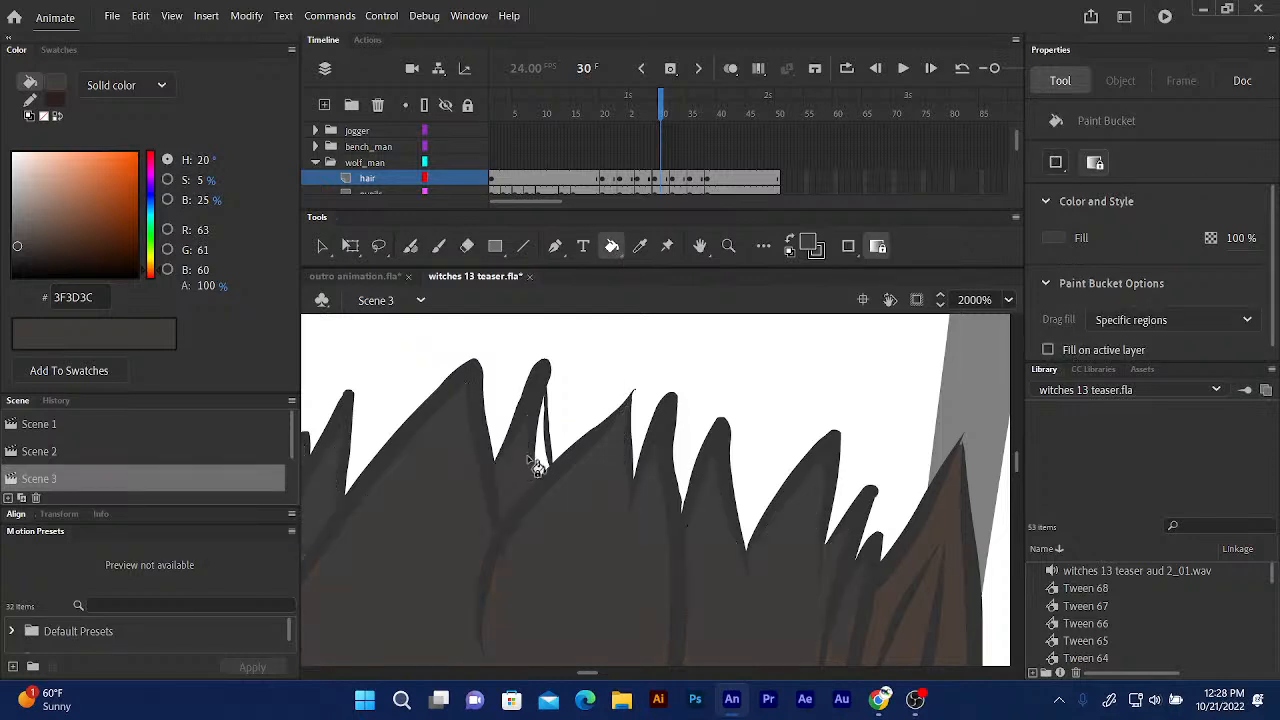
pyautogui.click(543, 461)
pyautogui.moveTo(505, 549)
pyautogui.mouseDown()
pyautogui.moveTo(586, 306)
pyautogui.moveTo(457, 477)
pyautogui.moveTo(509, 591)
pyautogui.moveTo(586, 251)
pyautogui.mouseUp()
pyautogui.moveTo(567, 397)
pyautogui.mouseDown()
pyautogui.moveTo(540, 369)
pyautogui.moveTo(631, 451)
pyautogui.moveTo(549, 446)
pyautogui.moveTo(509, 398)
pyautogui.moveTo(443, 580)
pyautogui.moveTo(367, 675)
pyautogui.mouseUp()
# On frame 28, close the gaps in the fringe and hair outline with Fluid Brush strokes in #3F3D3C.
pyautogui.moveTo(659, 112); pyautogui.dragTo(651, 118)
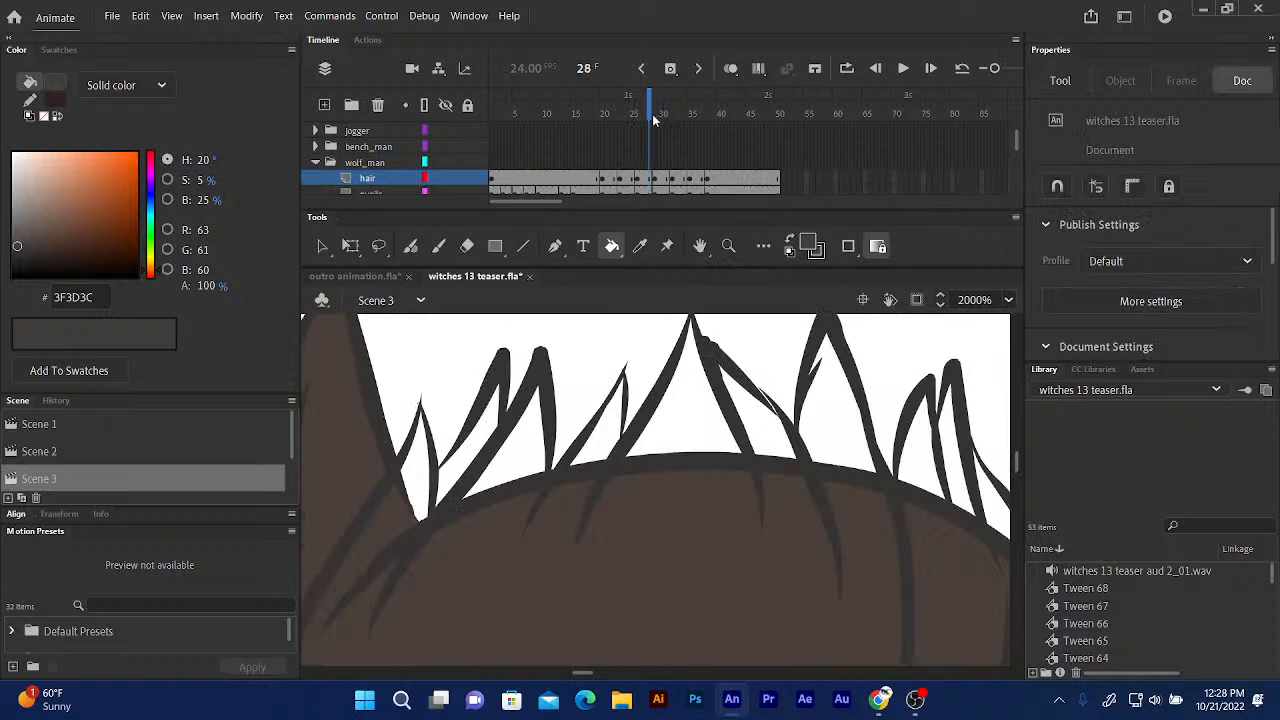
pyautogui.moveTo(543, 386); pyautogui.dragTo(407, 338)
pyautogui.click(410, 246)
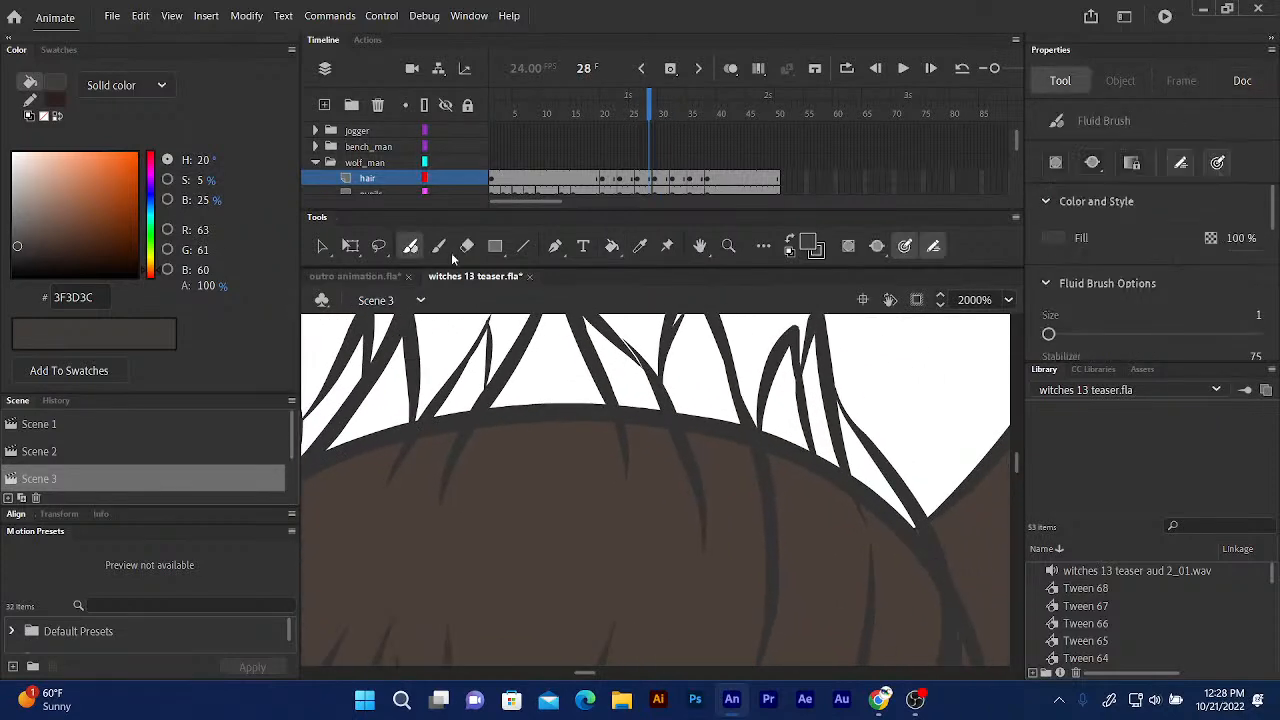
pyautogui.moveTo(611, 342)
pyautogui.mouseDown()
pyautogui.moveTo(658, 397)
pyautogui.moveTo(635, 363)
pyautogui.moveTo(643, 397)
pyautogui.moveTo(554, 527)
pyautogui.moveTo(544, 376)
pyautogui.mouseUp()
pyautogui.moveTo(583, 551); pyautogui.dragTo(570, 312)
pyautogui.moveTo(561, 447); pyautogui.dragTo(587, 410)
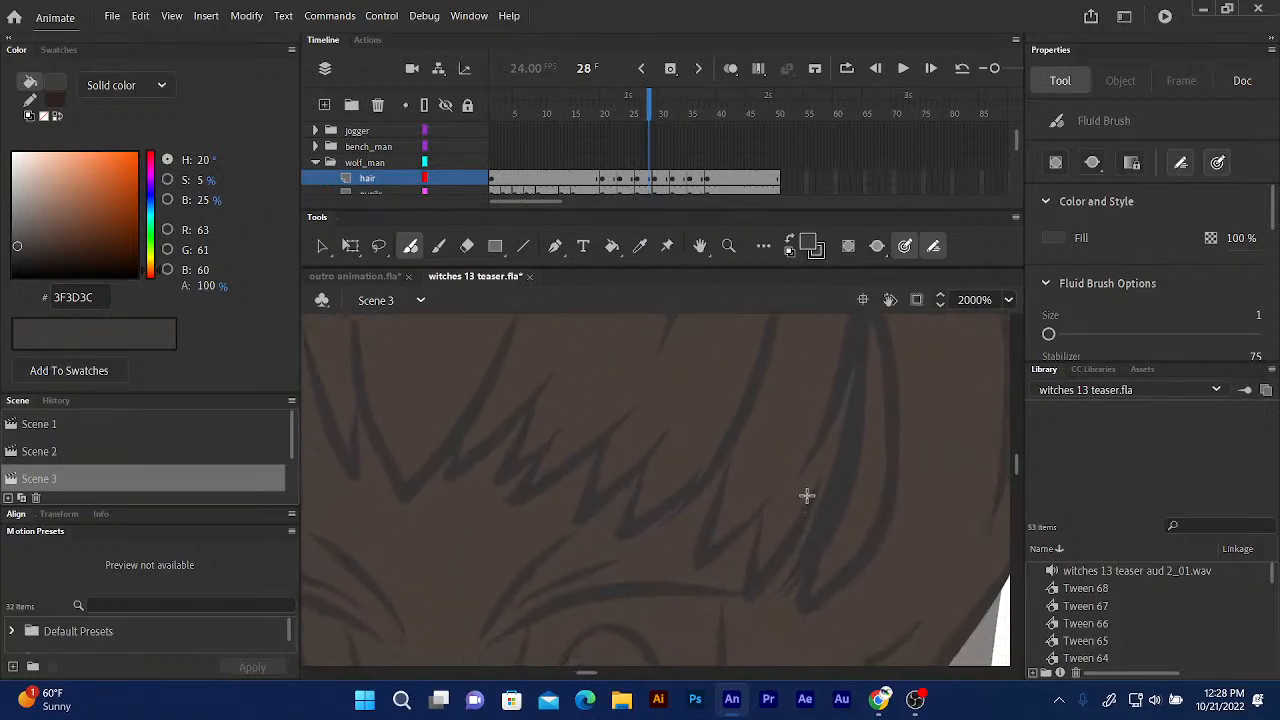
pyautogui.moveTo(480, 434); pyautogui.dragTo(578, 424)
pyautogui.moveTo(457, 355); pyautogui.dragTo(580, 417)
pyautogui.moveTo(502, 362)
pyautogui.mouseDown()
pyautogui.moveTo(523, 417)
pyautogui.moveTo(518, 373)
pyautogui.mouseUp()
pyautogui.moveTo(561, 300); pyautogui.dragTo(443, 577)
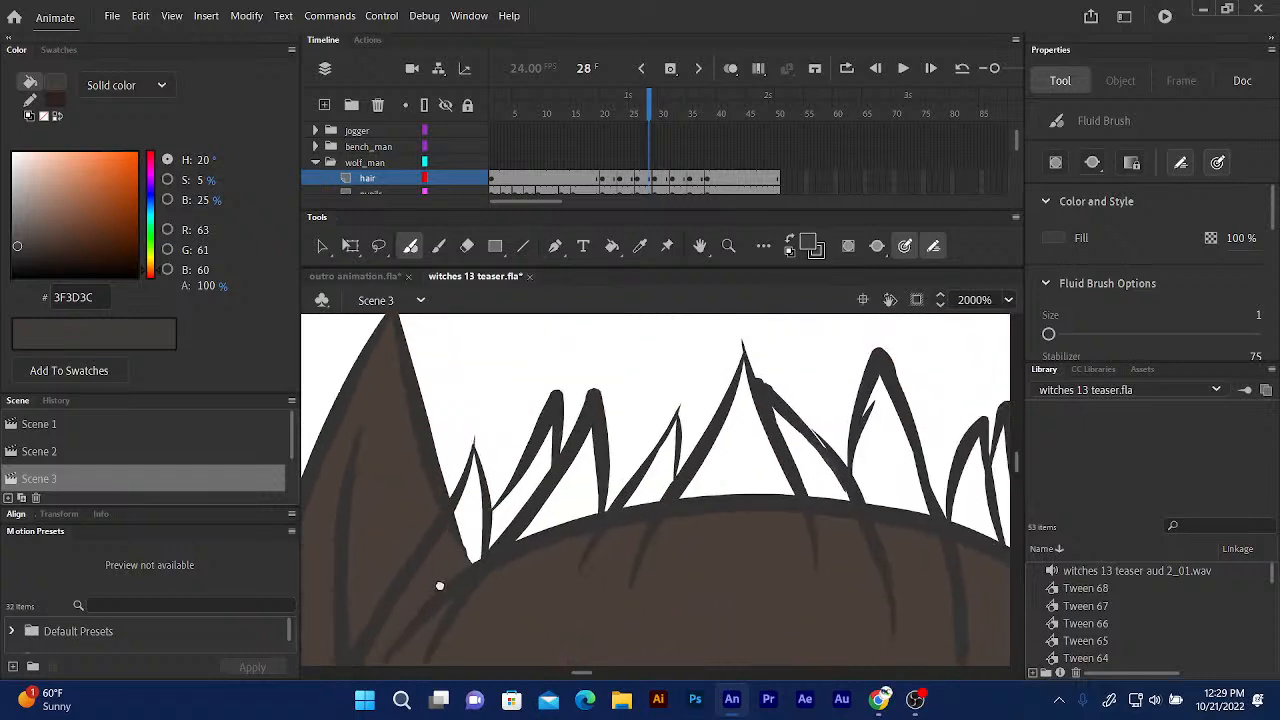
# Fill the enclosed hair spike near the ear on frame 28 with dark gray #3F3D3C using the Paint Bucket.
pyautogui.click(611, 246)
pyautogui.click(500, 534)
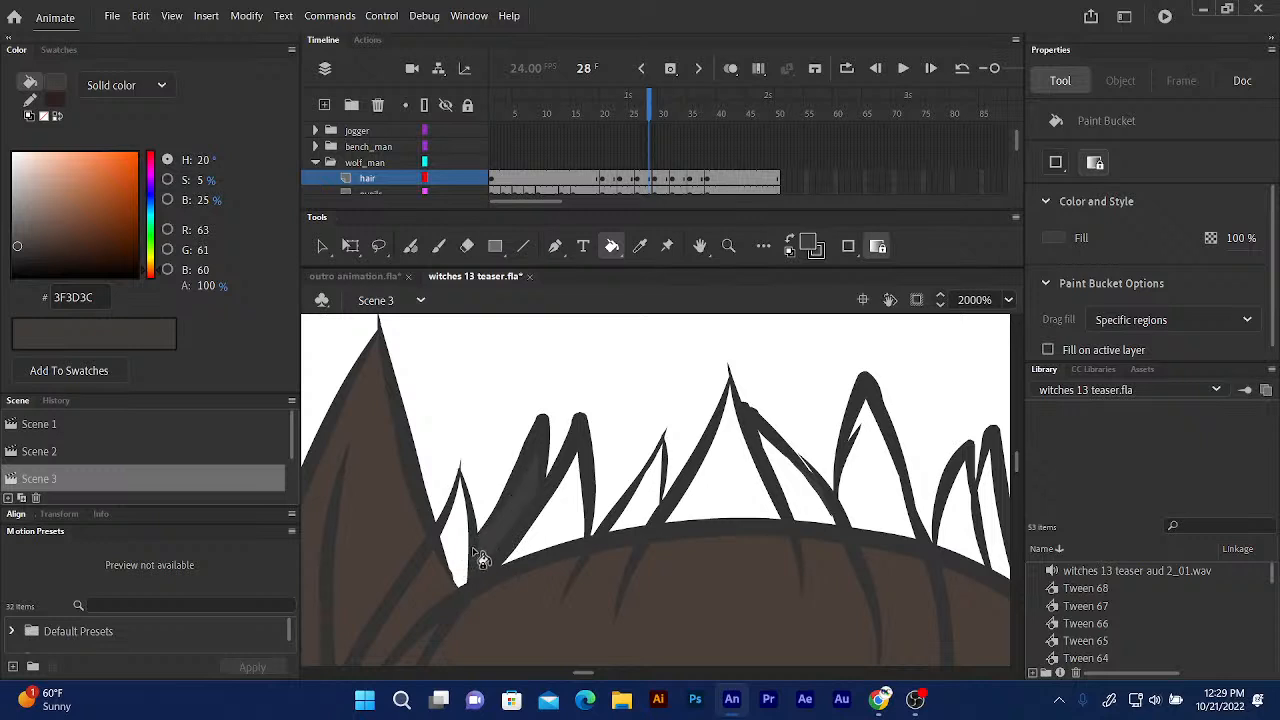
pyautogui.moveTo(585, 503); pyautogui.dragTo(449, 406)
pyautogui.moveTo(503, 451); pyautogui.dragTo(427, 335)
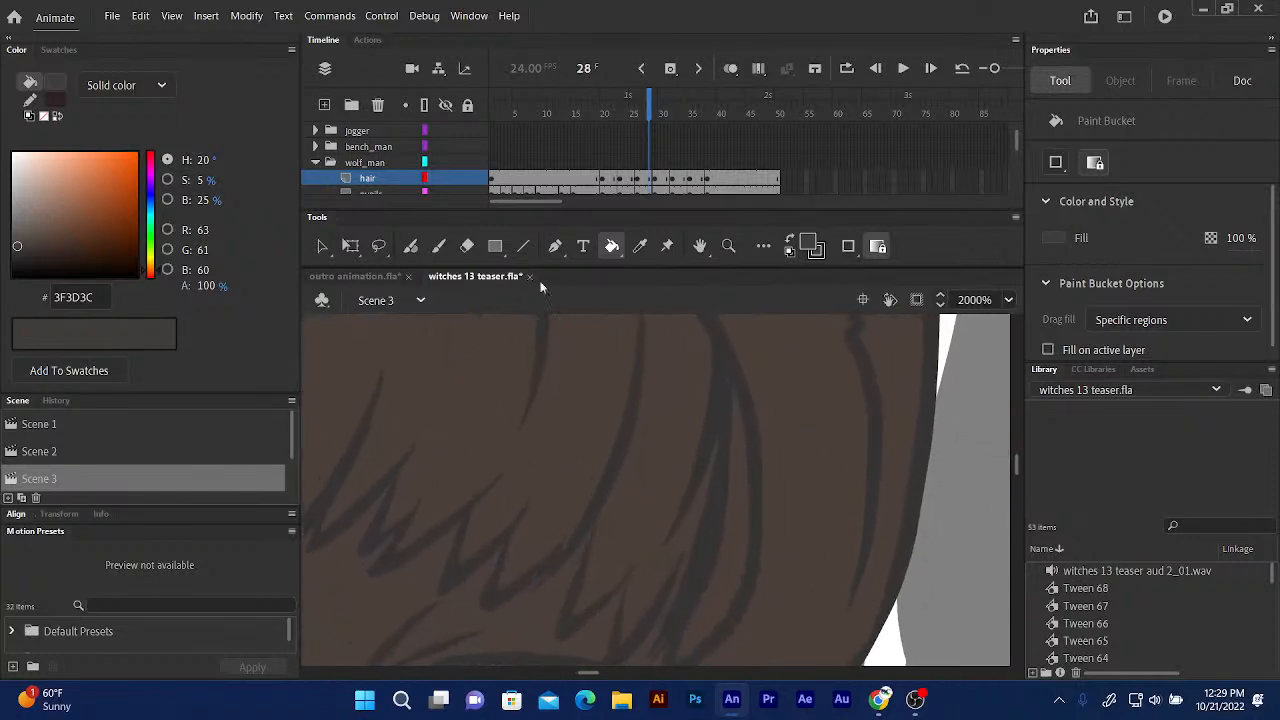
# Examine the selected hair outline on frame 27 from the fringe to the top spikes for gaps that block the fill.
pyautogui.click(643, 180)
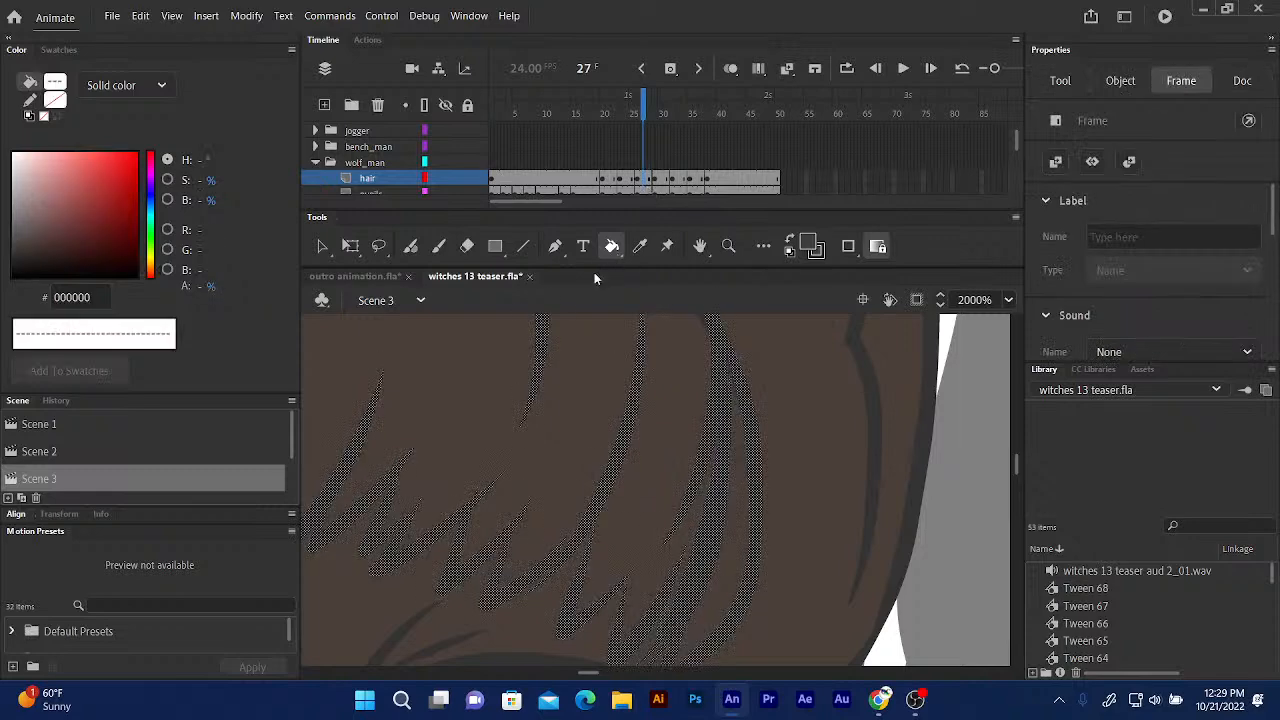
pyautogui.moveTo(537, 291); pyautogui.dragTo(534, 255)
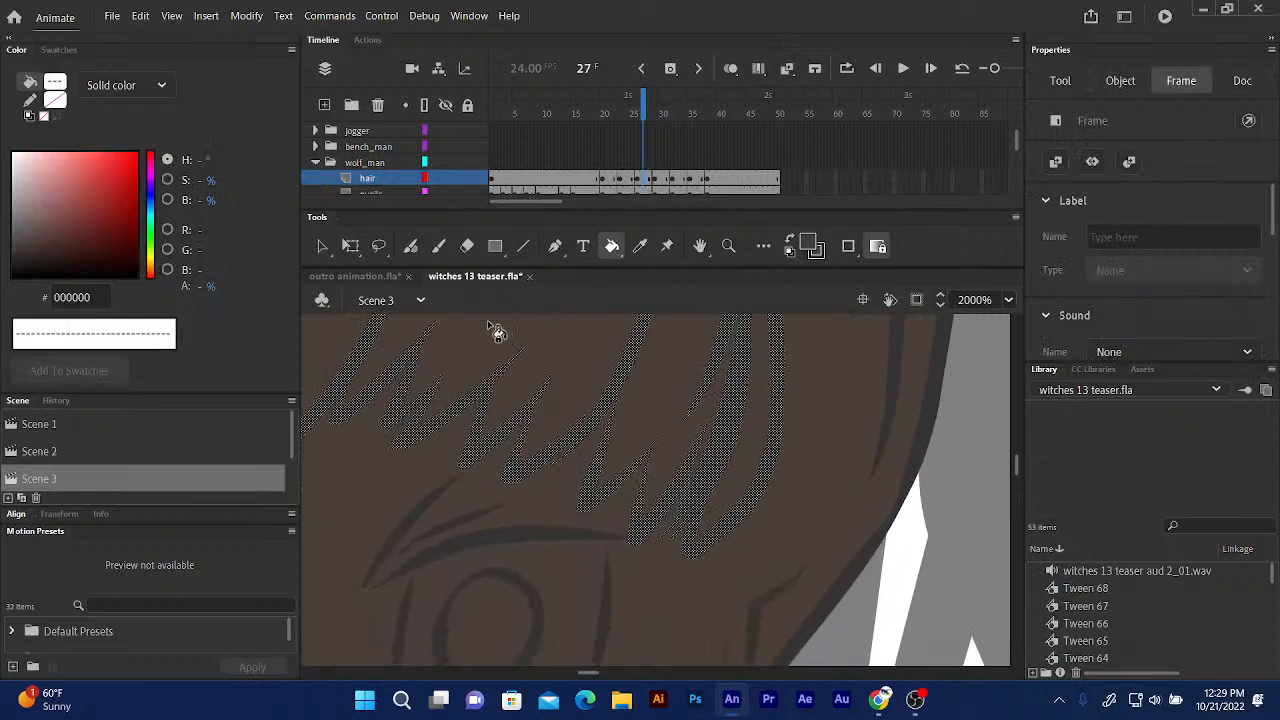
pyautogui.moveTo(466, 337); pyautogui.dragTo(574, 431)
pyautogui.moveTo(474, 377); pyautogui.dragTo(622, 373)
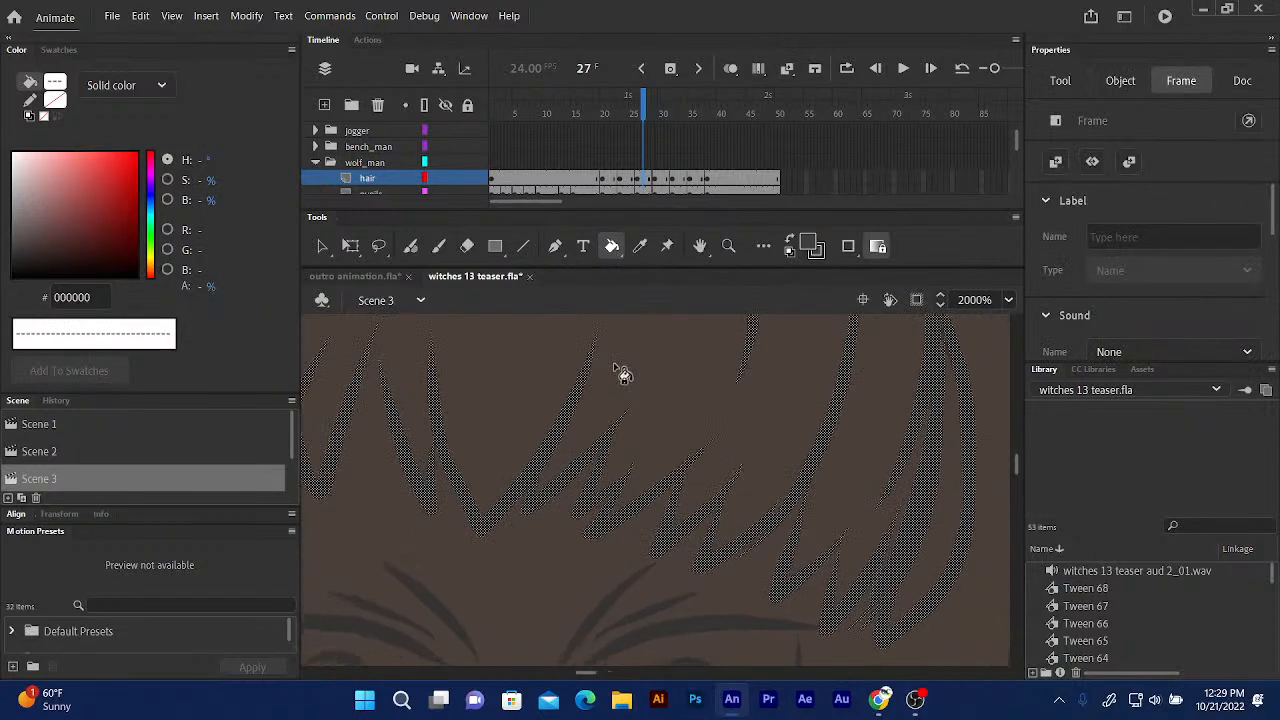
pyautogui.moveTo(480, 346)
pyautogui.mouseDown()
pyautogui.moveTo(602, 362)
pyautogui.moveTo(547, 314)
pyautogui.moveTo(497, 354)
pyautogui.moveTo(543, 354)
pyautogui.moveTo(531, 512)
pyautogui.mouseUp()
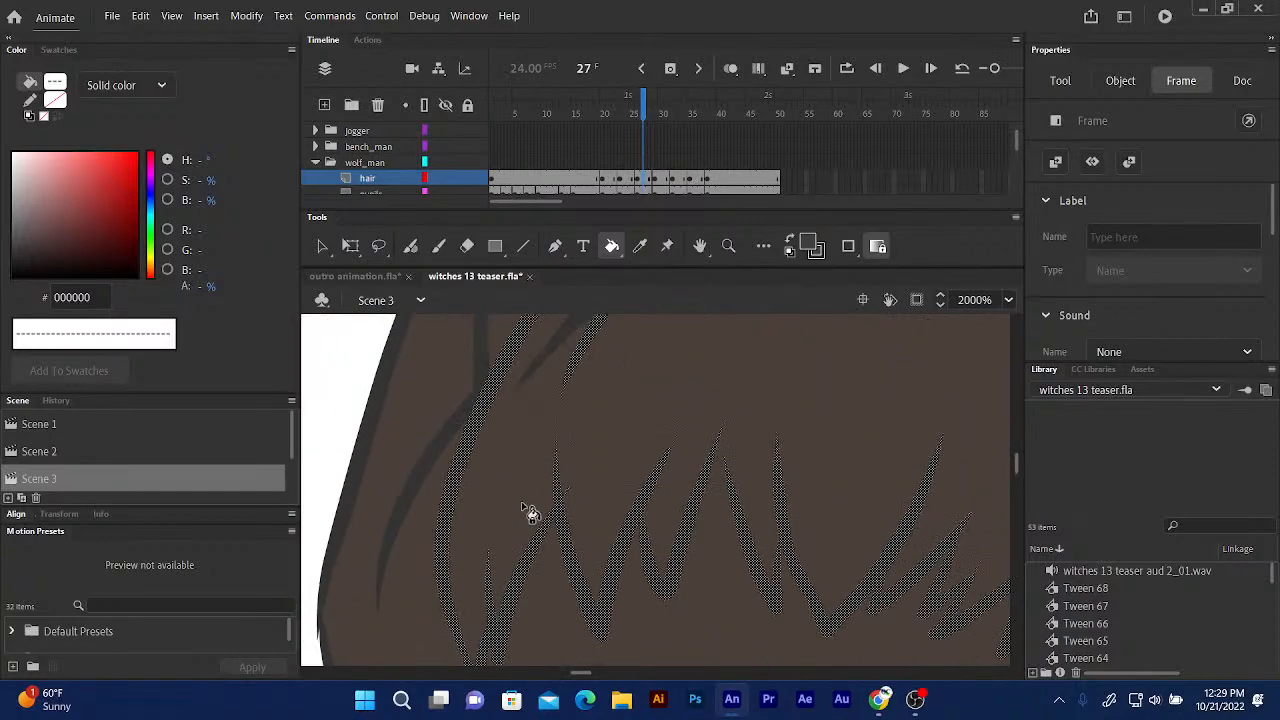
pyautogui.moveTo(511, 411)
pyautogui.mouseDown()
pyautogui.moveTo(509, 543)
pyautogui.moveTo(500, 494)
pyautogui.moveTo(488, 557)
pyautogui.moveTo(443, 529)
pyautogui.mouseUp()
pyautogui.moveTo(540, 468); pyautogui.dragTo(407, 518)
pyautogui.moveTo(536, 476); pyautogui.dragTo(511, 438)
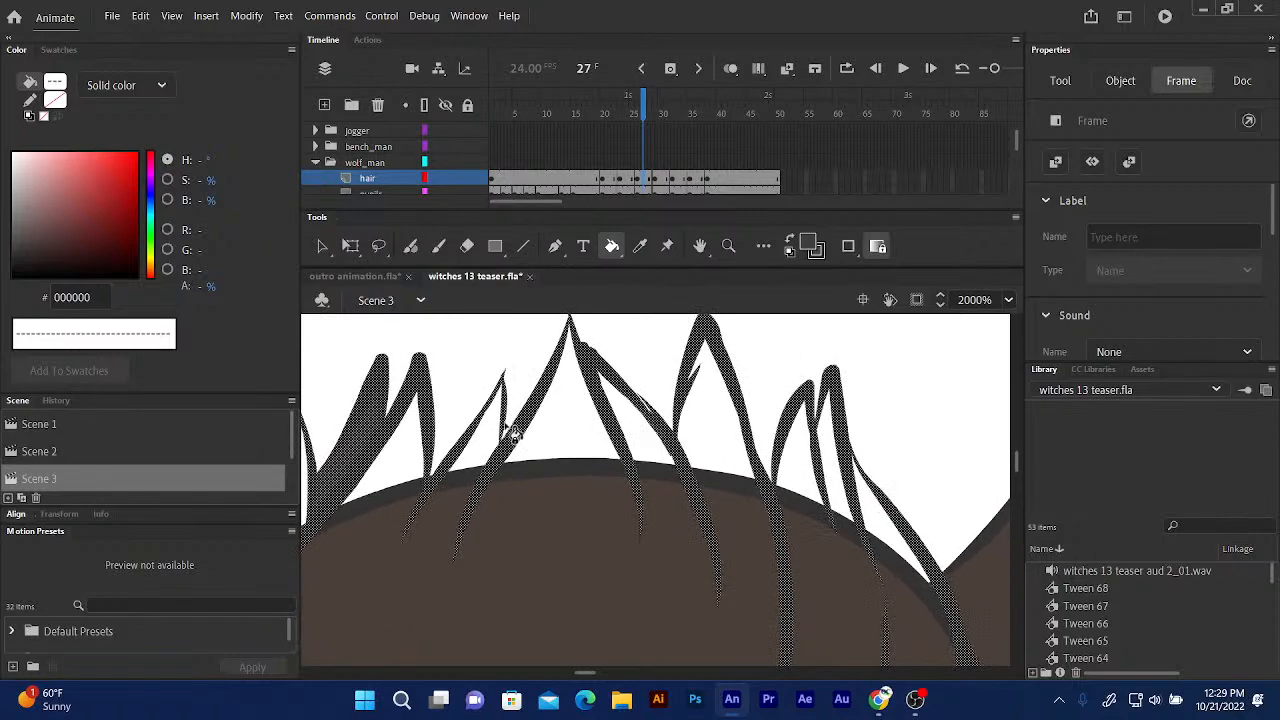
pyautogui.moveTo(580, 463); pyautogui.dragTo(473, 541)
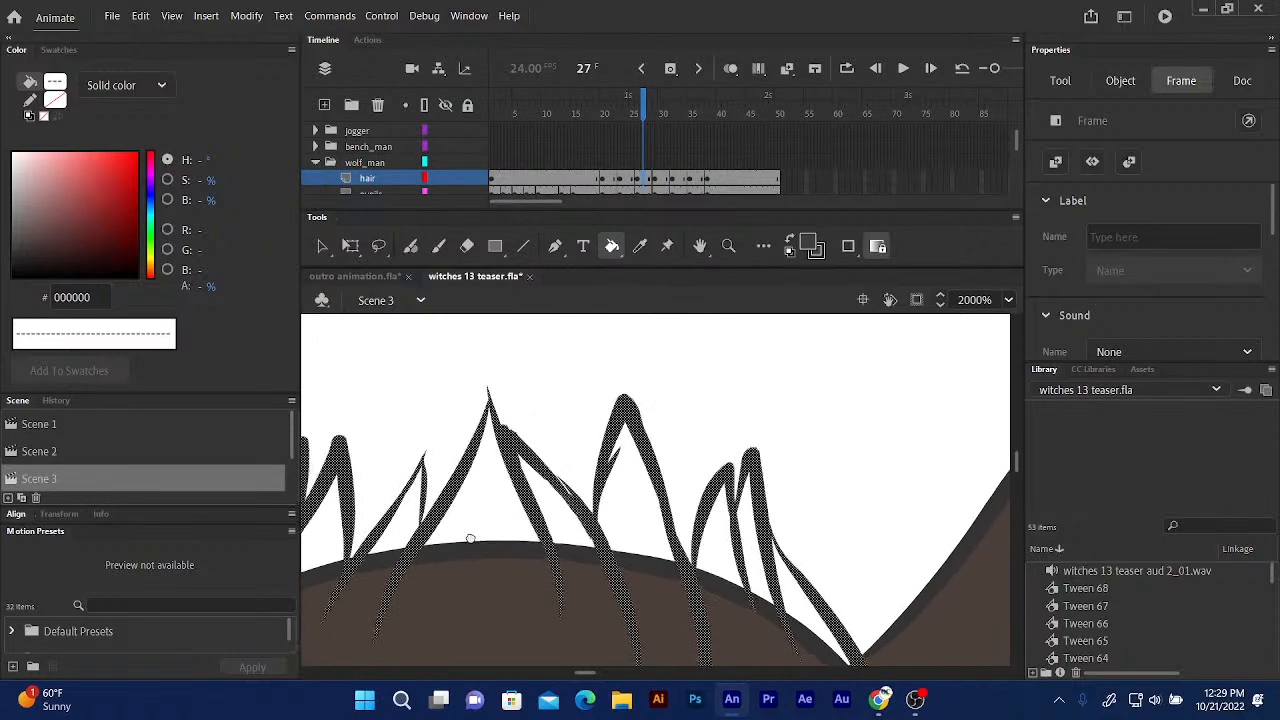
pyautogui.scroll(-5, 473, 541)
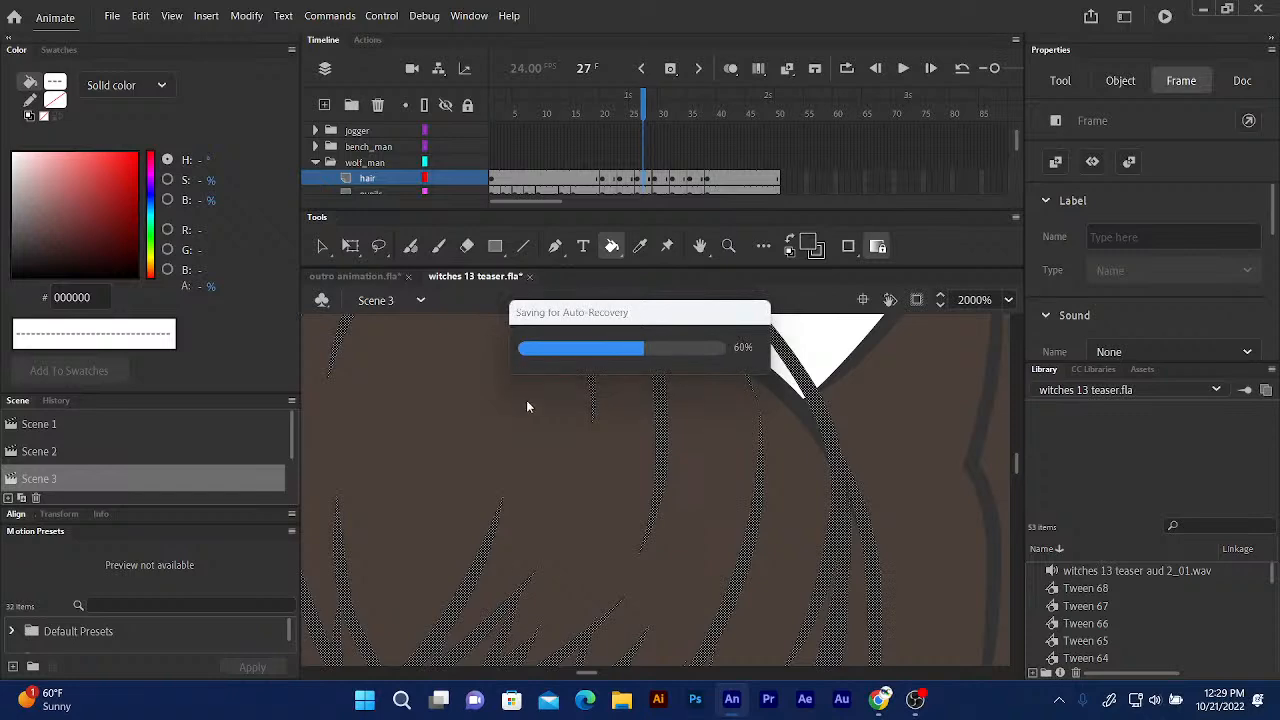
pyautogui.moveTo(487, 504)
pyautogui.mouseDown()
pyautogui.moveTo(486, 347)
pyautogui.moveTo(496, 351)
pyautogui.mouseUp()
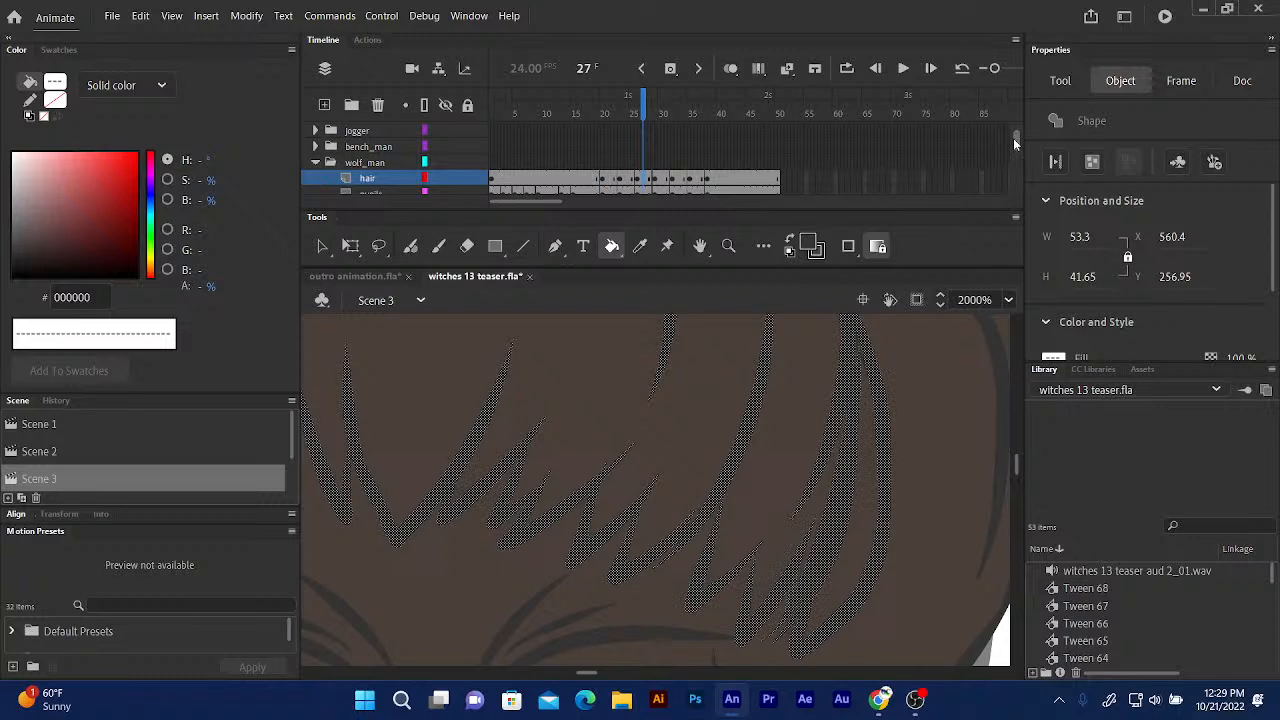
# Hide the head layer to check the hair outline on frame 27 against the white background.
pyautogui.scroll(-5, 1013, 138)
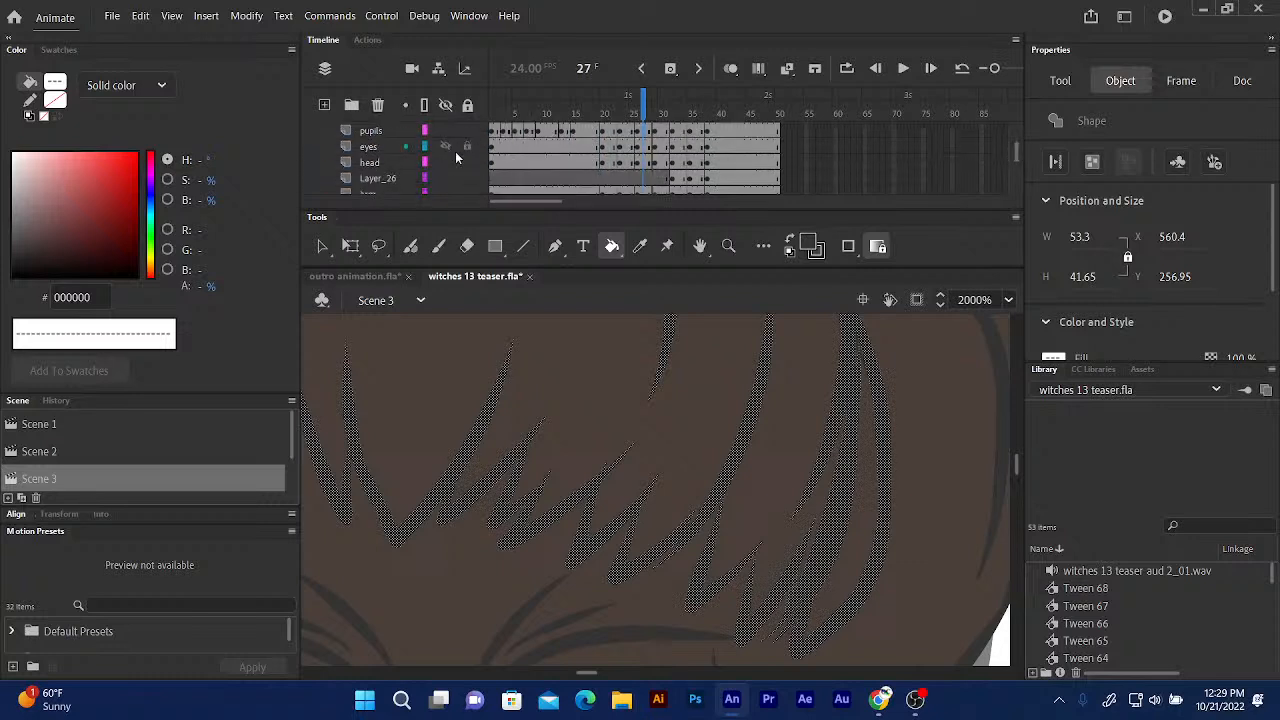
pyautogui.click(445, 162)
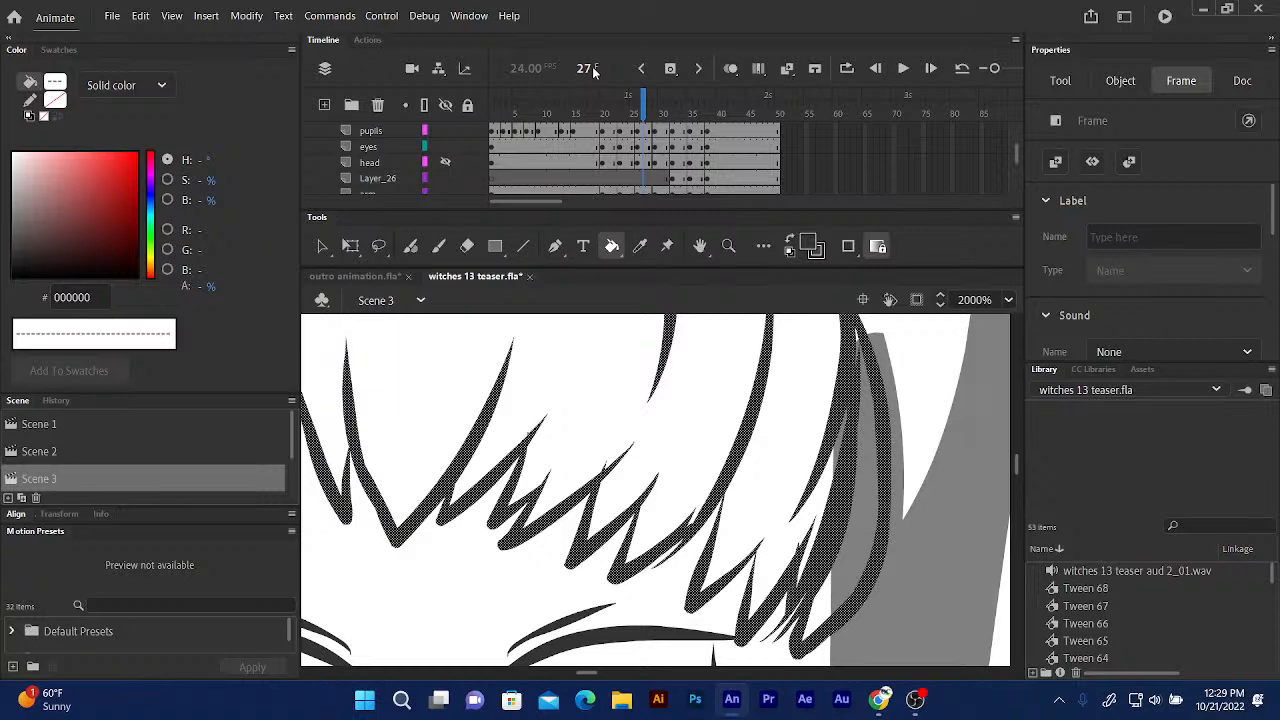
pyautogui.moveTo(551, 349); pyautogui.dragTo(491, 443)
pyautogui.moveTo(517, 363); pyautogui.dragTo(534, 437)
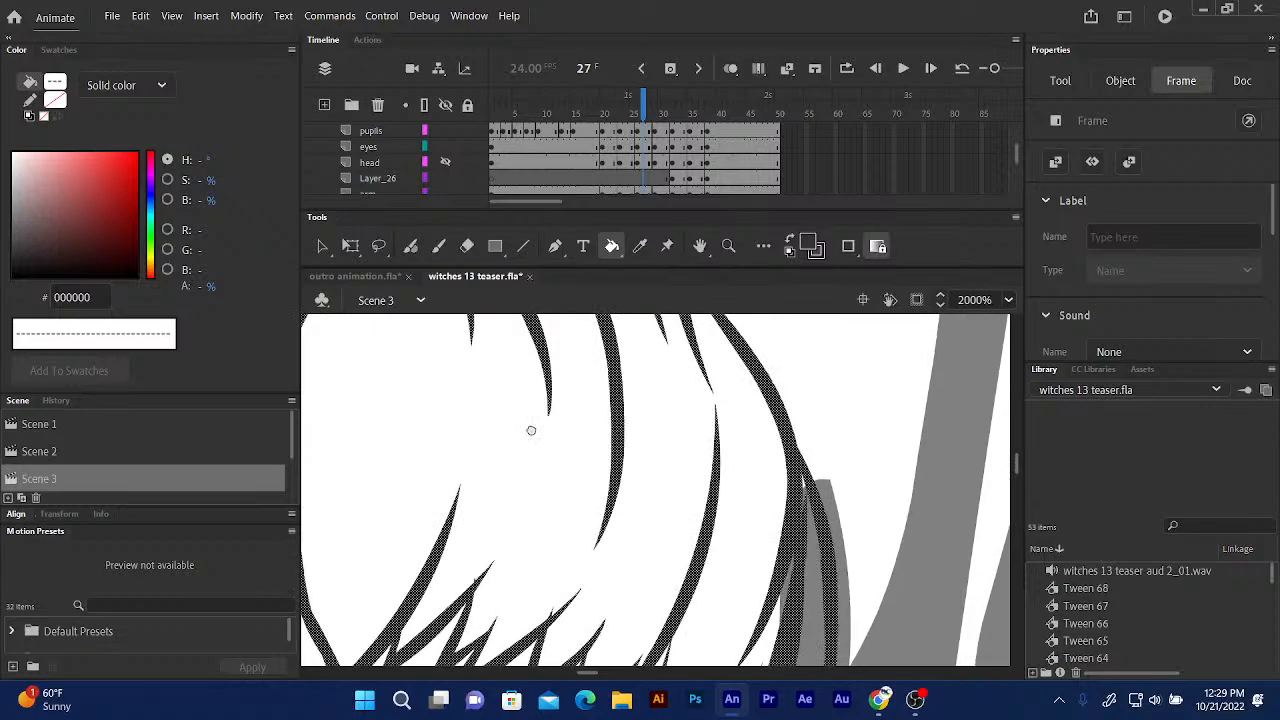
pyautogui.moveTo(519, 361)
pyautogui.mouseDown()
pyautogui.moveTo(563, 437)
pyautogui.moveTo(543, 400)
pyautogui.moveTo(583, 443)
pyautogui.moveTo(536, 381)
pyautogui.moveTo(593, 331)
pyautogui.mouseUp()
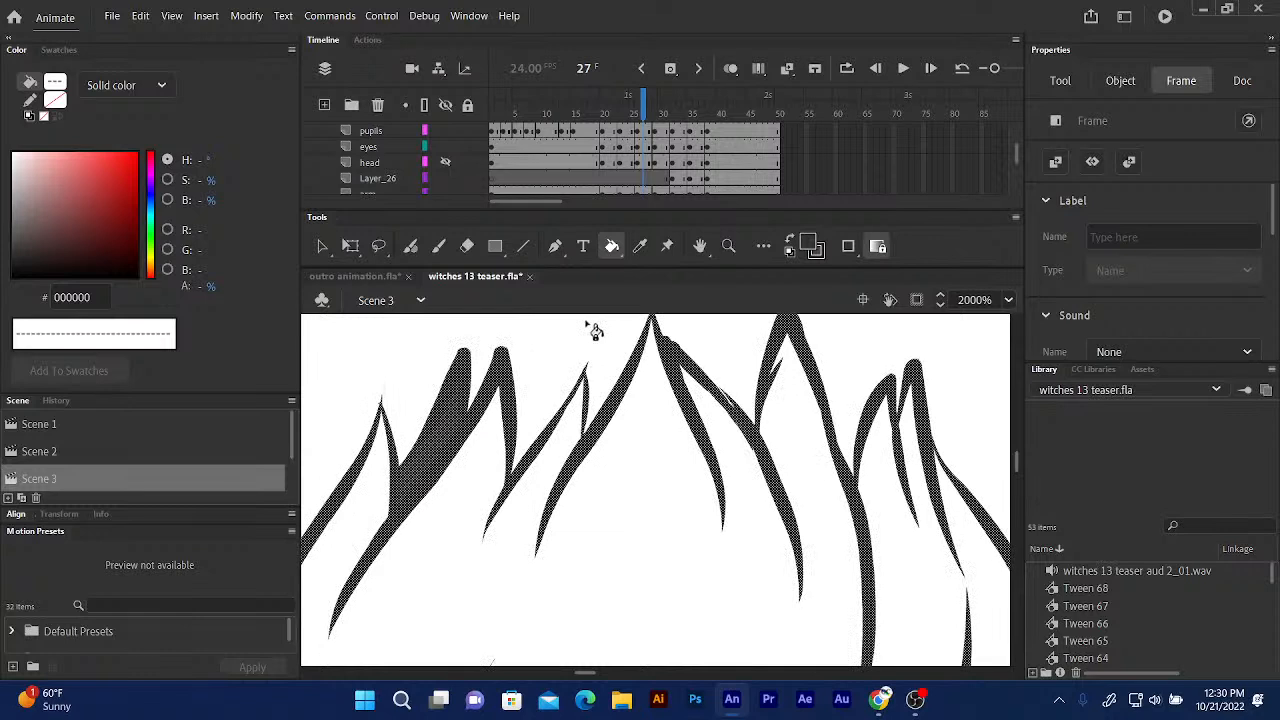
# Close the gaps in the top spikes and between the fringe strands on frame 27 with Fluid Brush strokes in #333333.
pyautogui.click(411, 246)
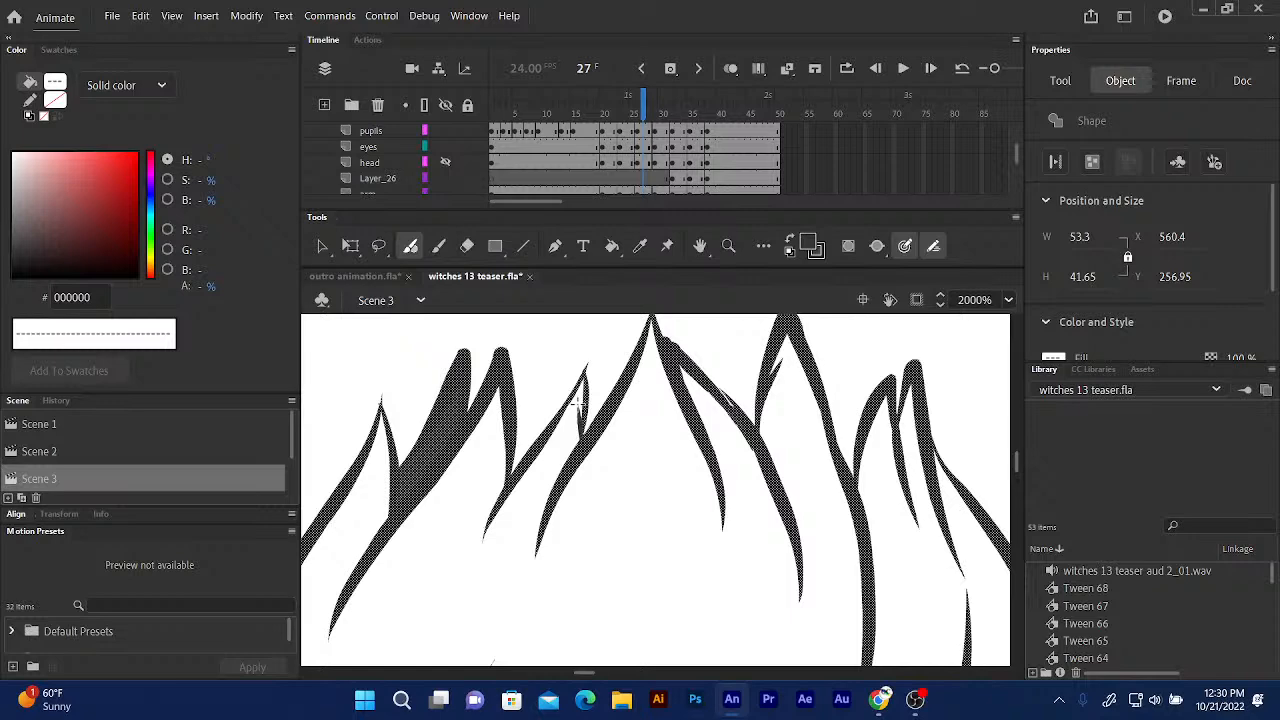
pyautogui.moveTo(577, 402); pyautogui.dragTo(579, 449)
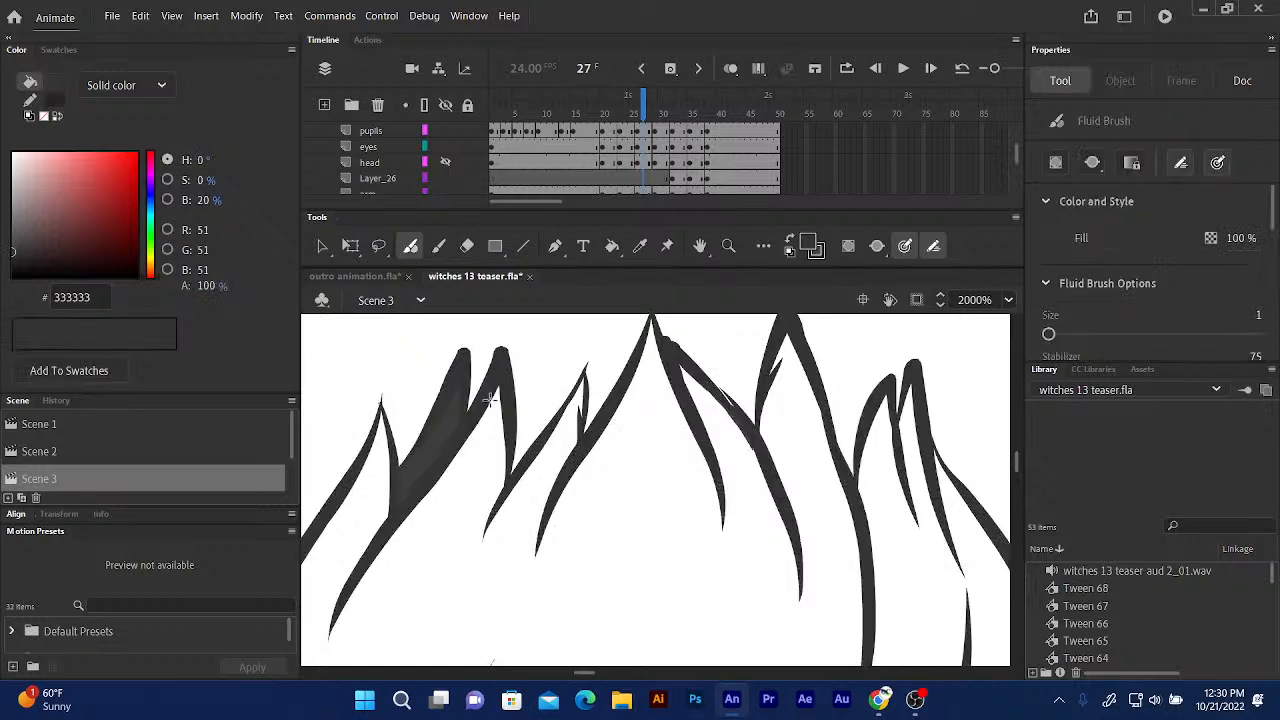
pyautogui.moveTo(436, 433)
pyautogui.mouseDown()
pyautogui.moveTo(557, 334)
pyautogui.moveTo(604, 318)
pyautogui.mouseUp()
pyautogui.moveTo(500, 401); pyautogui.dragTo(568, 268)
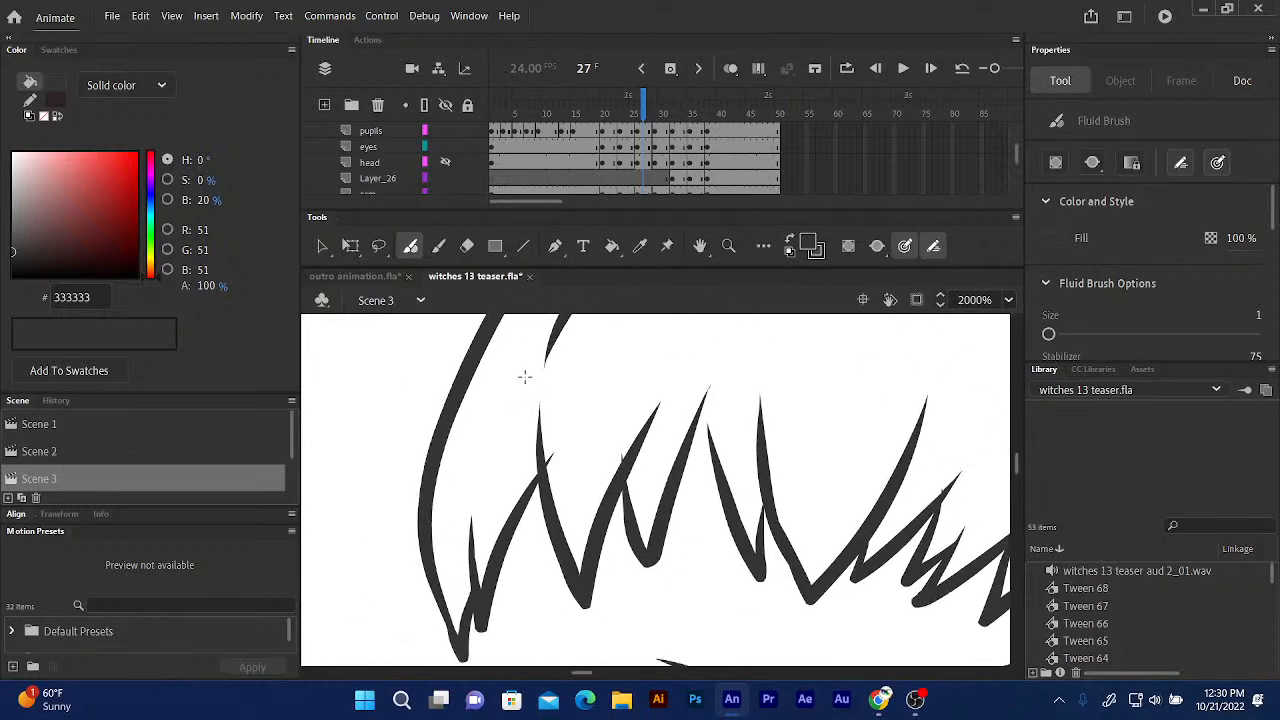
pyautogui.moveTo(543, 390)
pyautogui.mouseDown()
pyautogui.moveTo(517, 374)
pyautogui.moveTo(450, 375)
pyautogui.mouseUp()
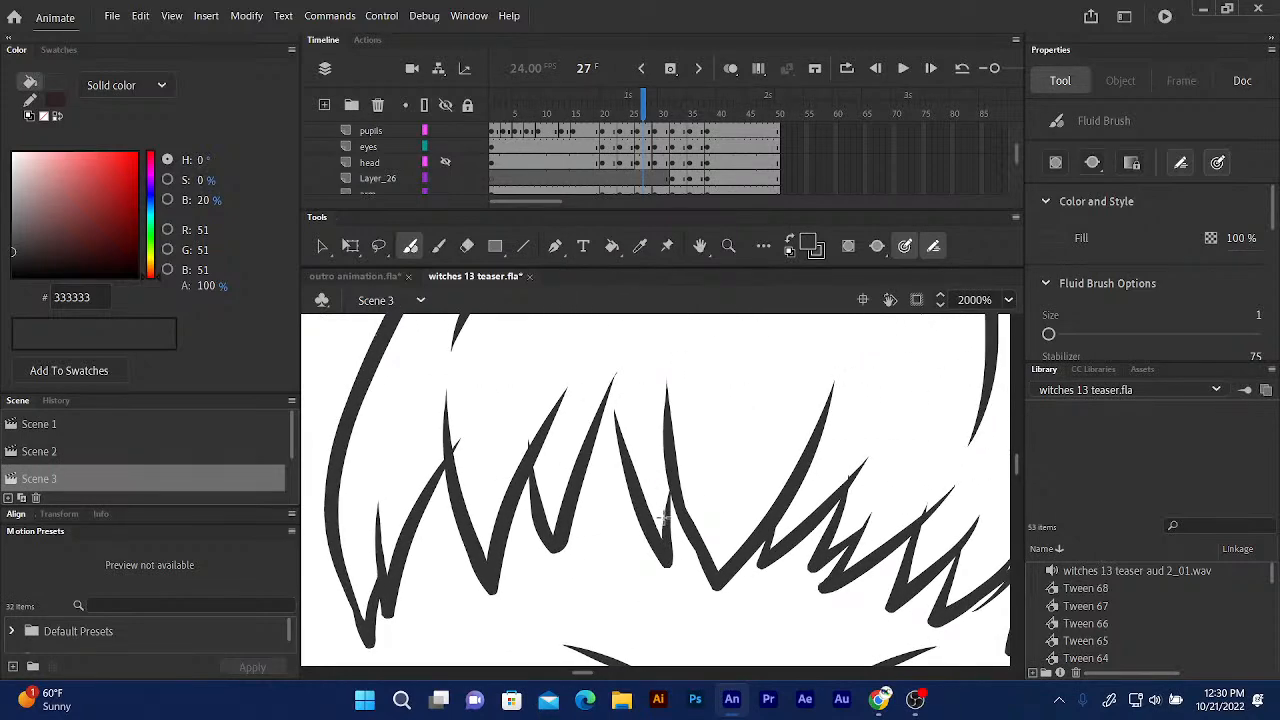
pyautogui.moveTo(662, 518)
pyautogui.mouseDown()
pyautogui.moveTo(682, 462)
pyautogui.moveTo(511, 444)
pyautogui.mouseUp()
pyautogui.moveTo(673, 430)
pyautogui.mouseDown()
pyautogui.moveTo(646, 408)
pyautogui.moveTo(634, 368)
pyautogui.mouseUp()
pyautogui.moveTo(712, 452); pyautogui.dragTo(648, 433)
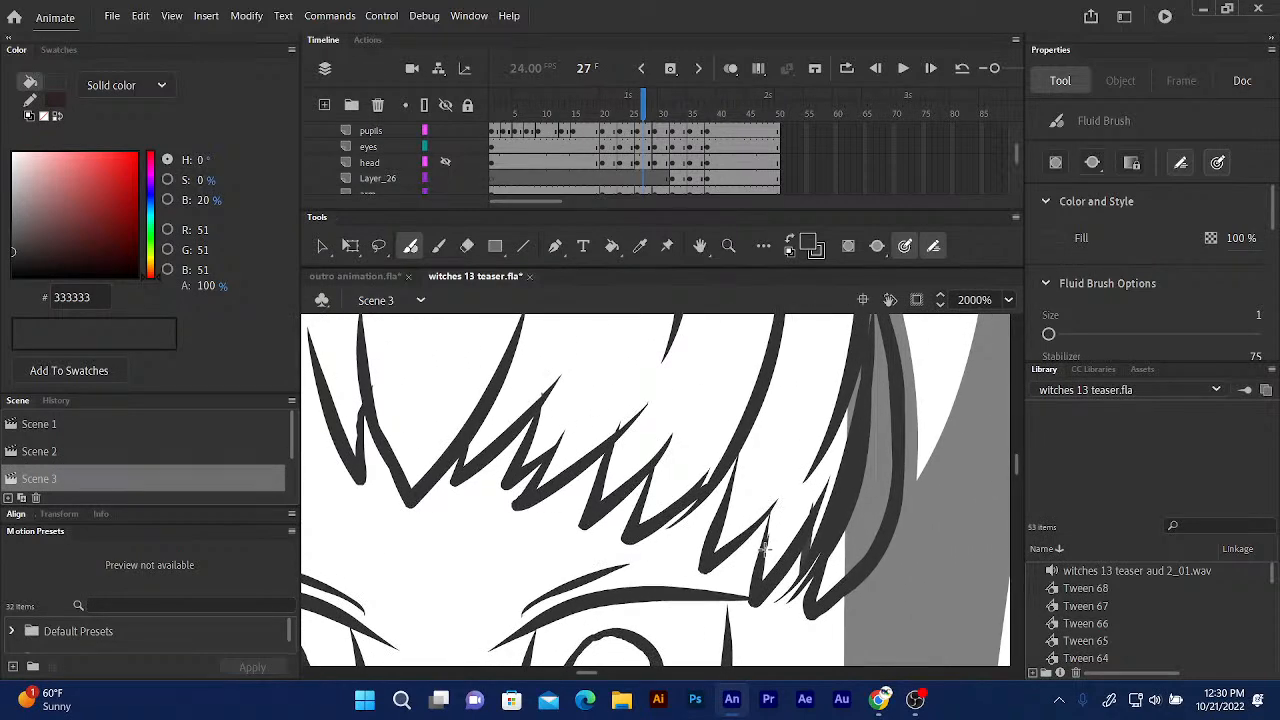
pyautogui.moveTo(765, 548); pyautogui.dragTo(782, 487)
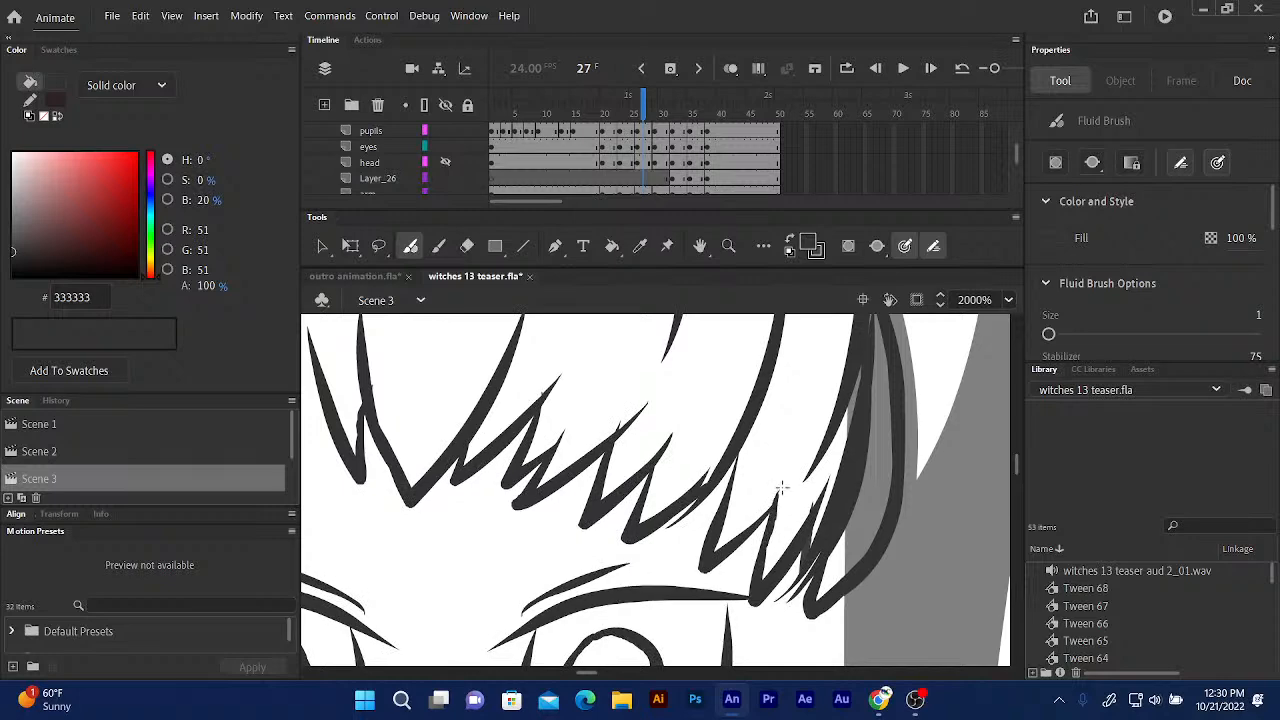
pyautogui.moveTo(694, 457)
pyautogui.mouseDown()
pyautogui.moveTo(566, 606)
pyautogui.moveTo(586, 609)
pyautogui.moveTo(620, 537)
pyautogui.mouseUp()
# Try filling the hair lock at the side of the head on frame 27 with #333333, and undo the fill.
pyautogui.click(612, 246)
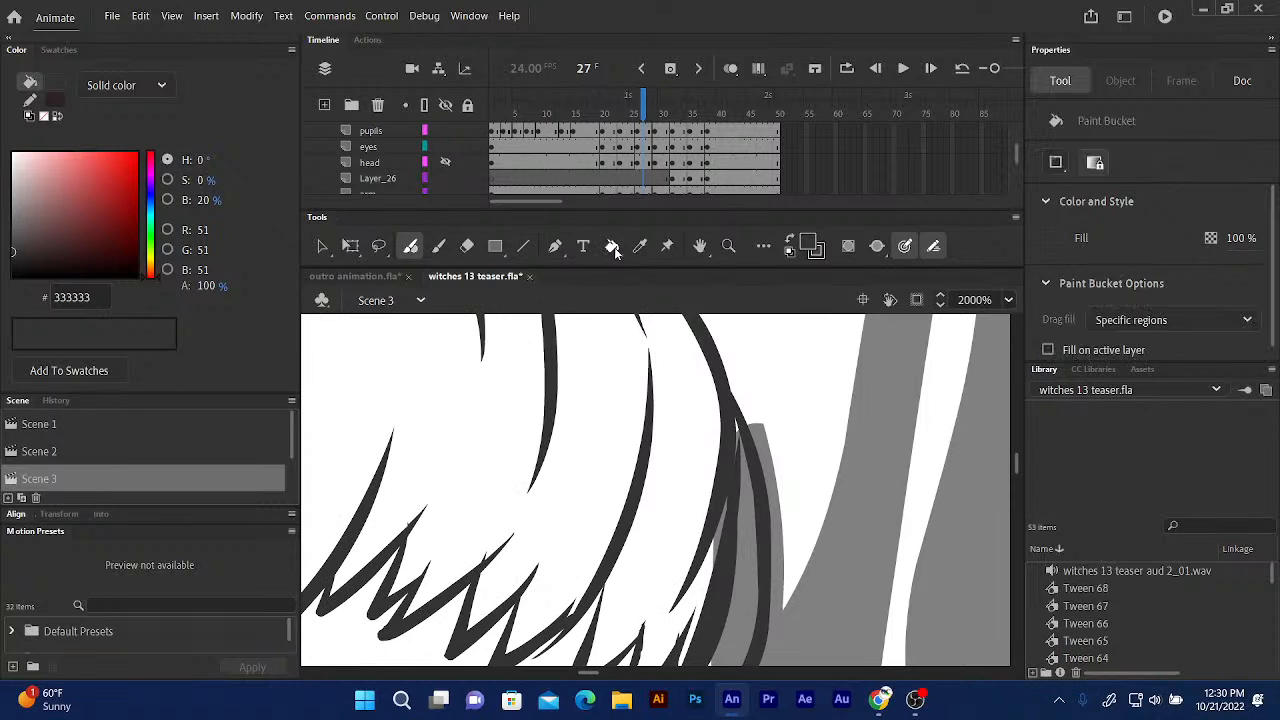
pyautogui.click(755, 556)
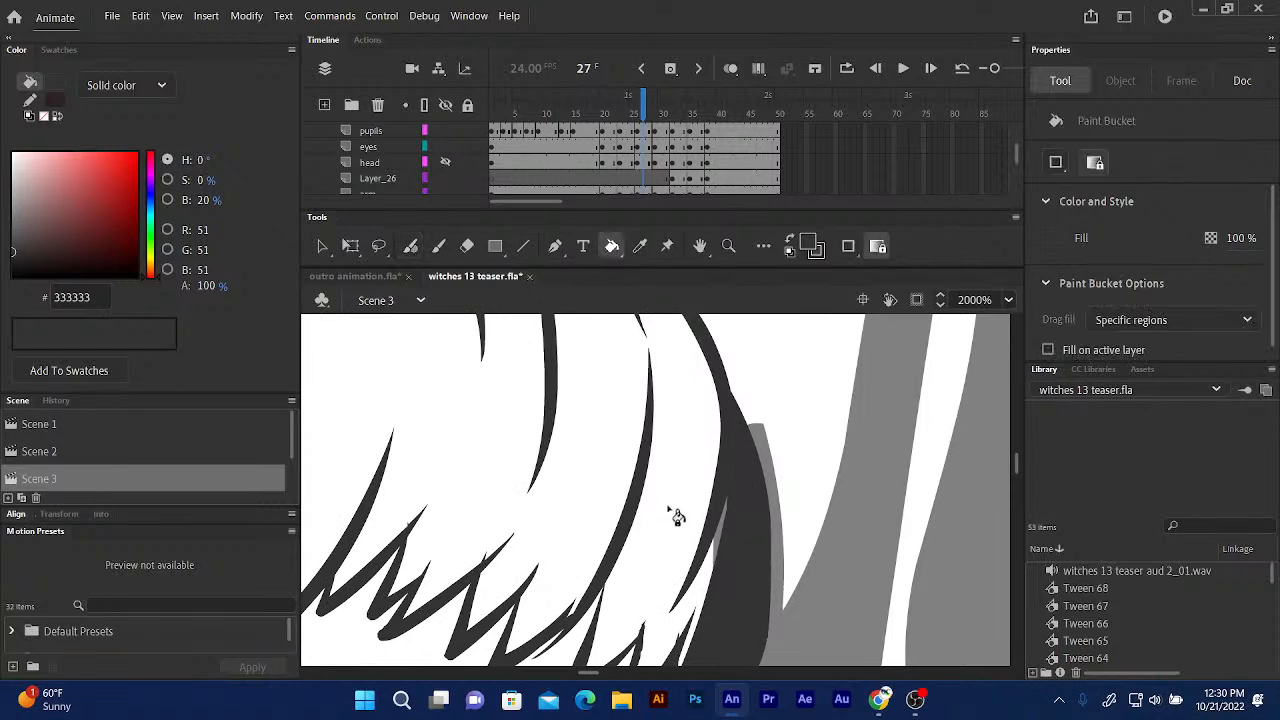
pyautogui.hotkey('ctrl', 'z')
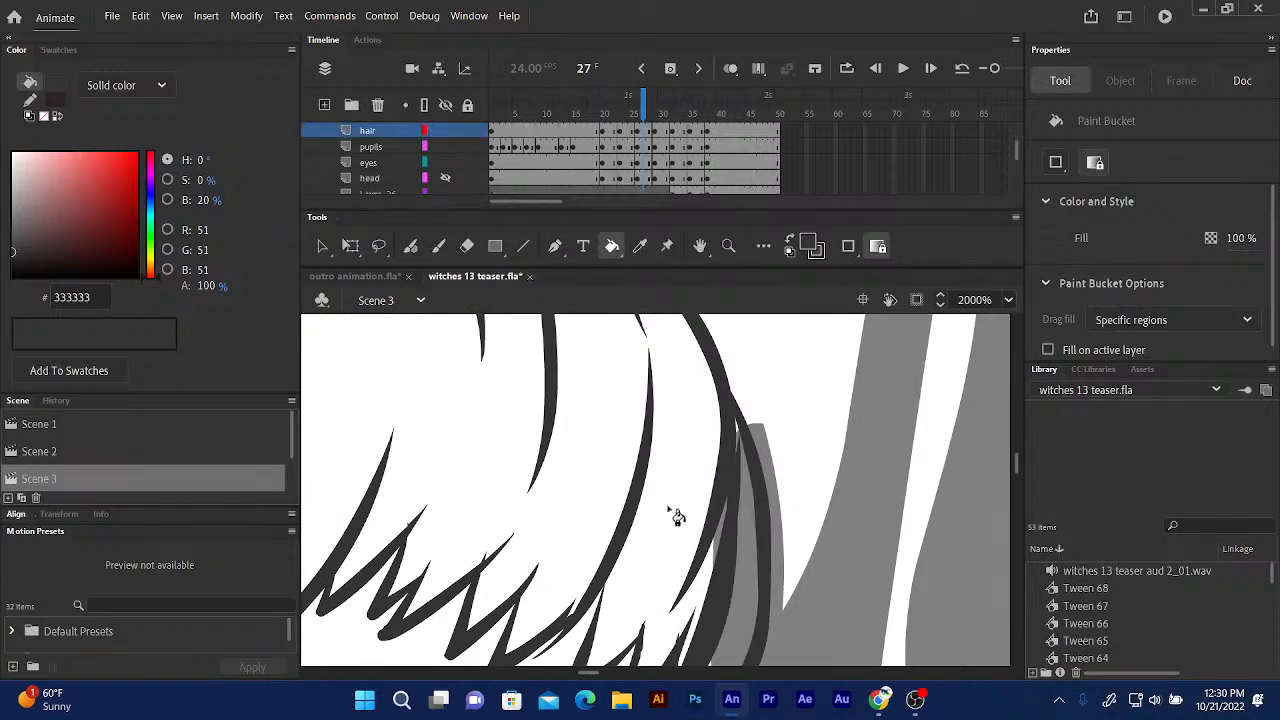
# Try filling the side hair lock on frame 27 with the dark brown #2E2222, and undo the fill.
pyautogui.click(789, 246)
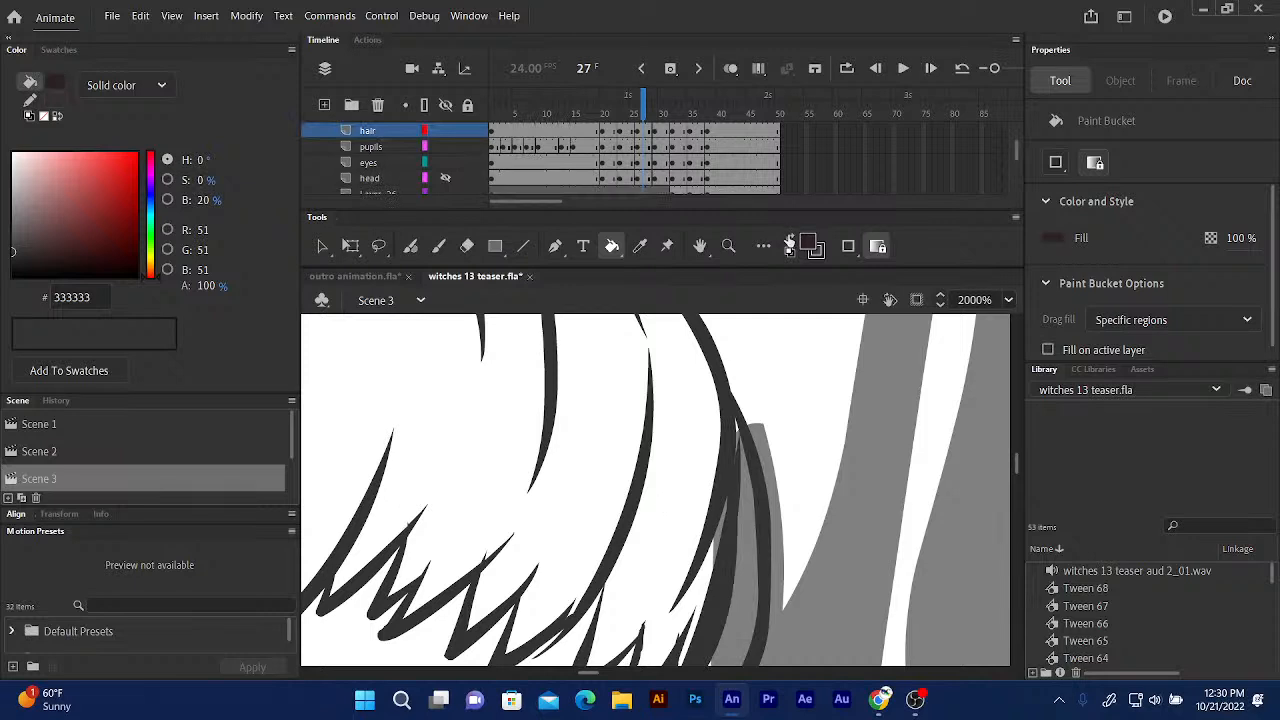
pyautogui.click(755, 578)
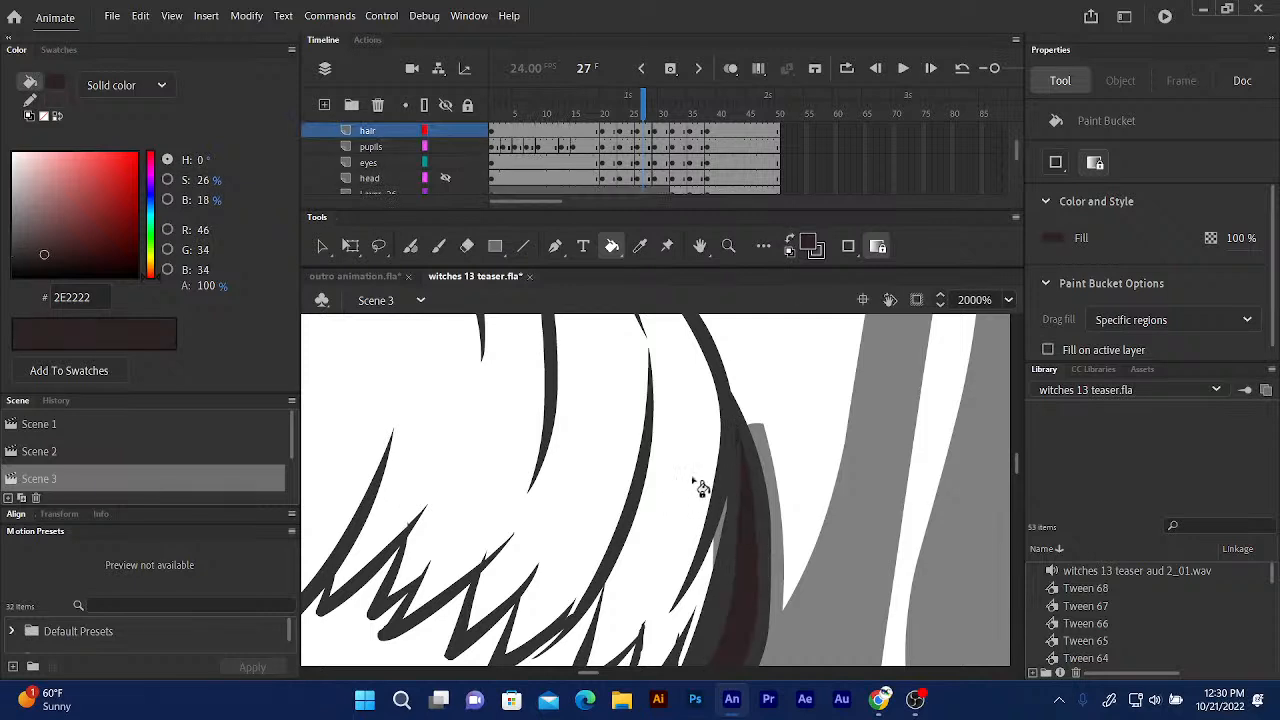
pyautogui.hotkey('ctrl', 'z')
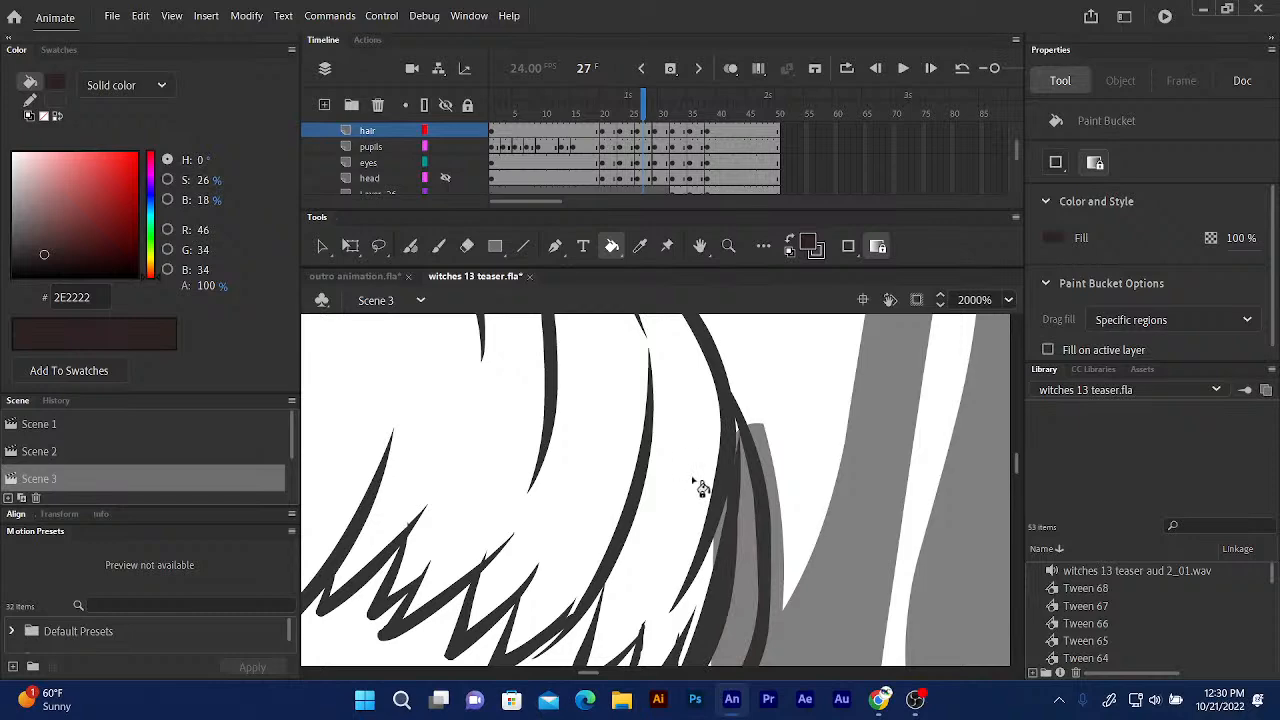
# Sample the fill color #3F3D3C from the already filled top spike of the hair on frame 27.
pyautogui.moveTo(468, 353); pyautogui.dragTo(655, 624)
pyautogui.moveTo(486, 443); pyautogui.dragTo(582, 396)
pyautogui.moveTo(462, 398); pyautogui.dragTo(545, 405)
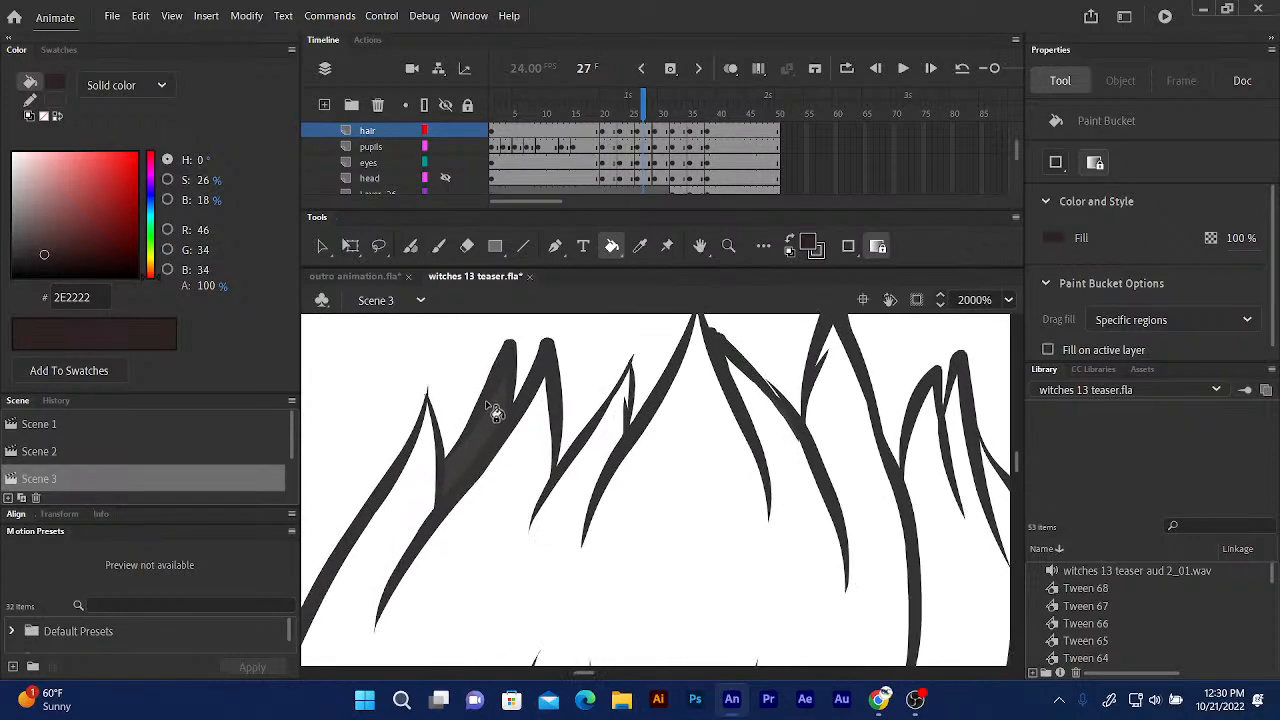
pyautogui.click(640, 248)
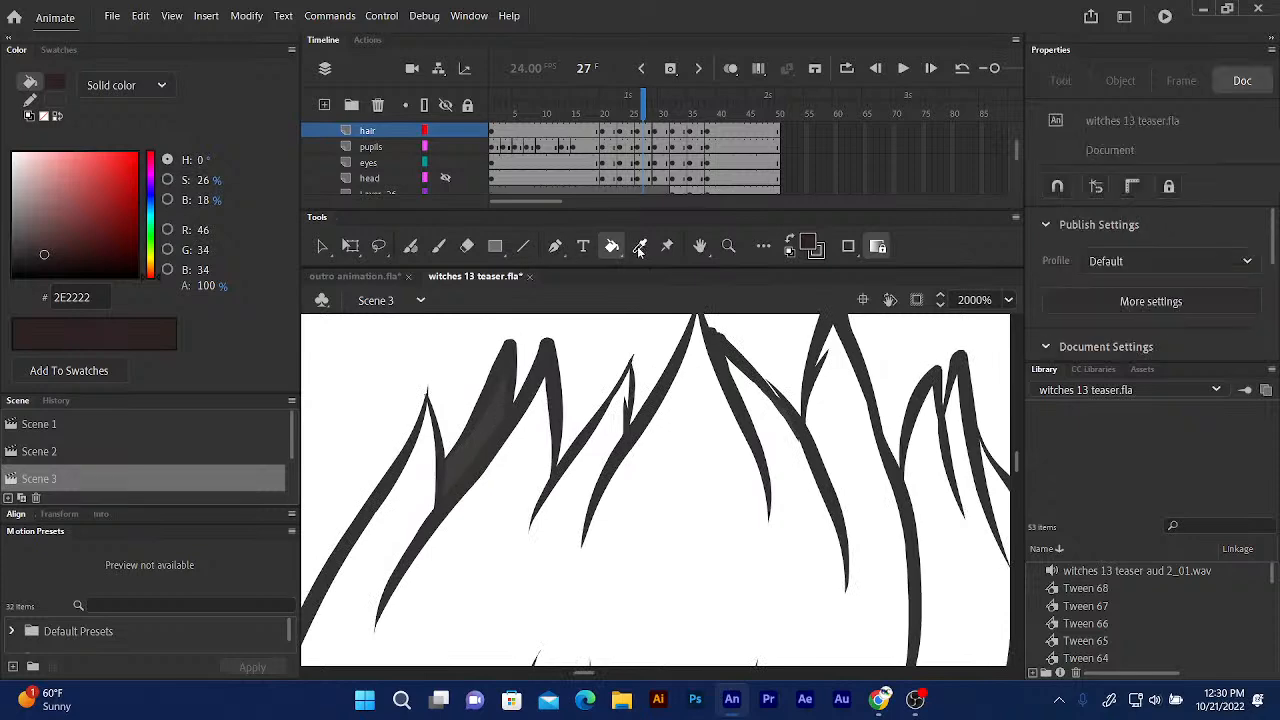
pyautogui.click(490, 435)
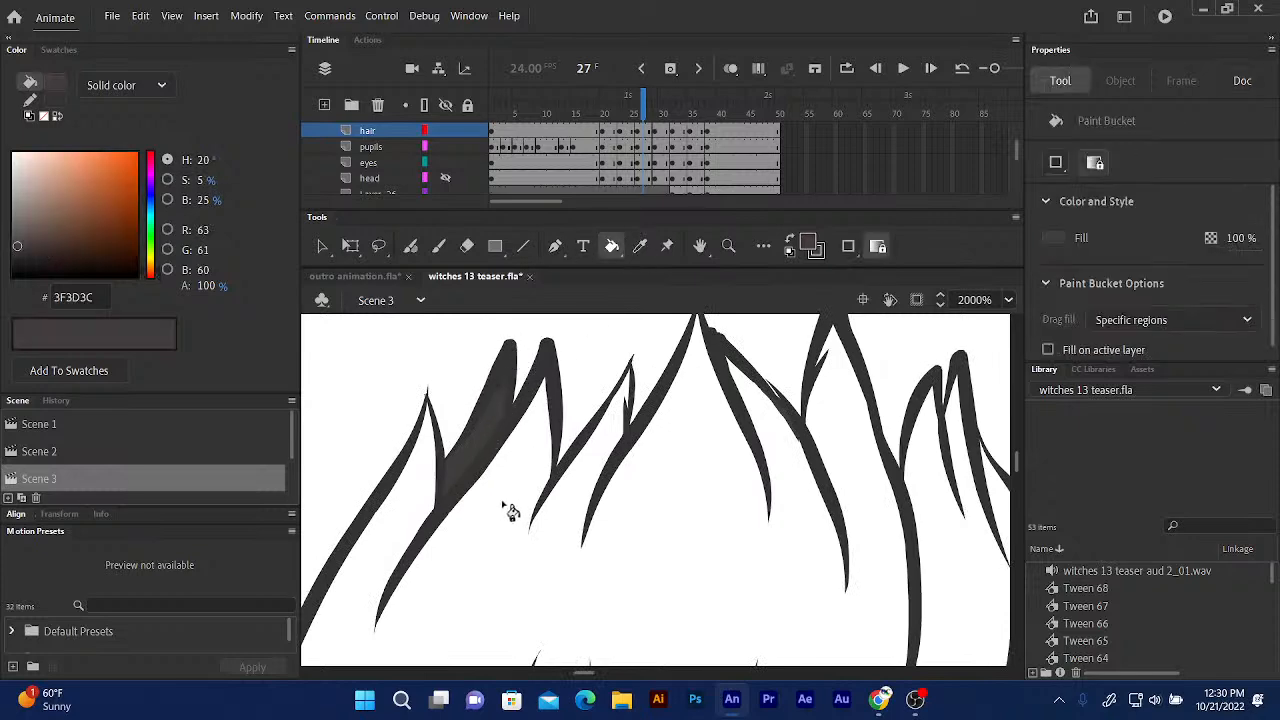
# Fill the main hair area on frame 27 with #3F3D3C, from the top spikes down to the fringe.
pyautogui.moveTo(486, 512); pyautogui.dragTo(562, 440)
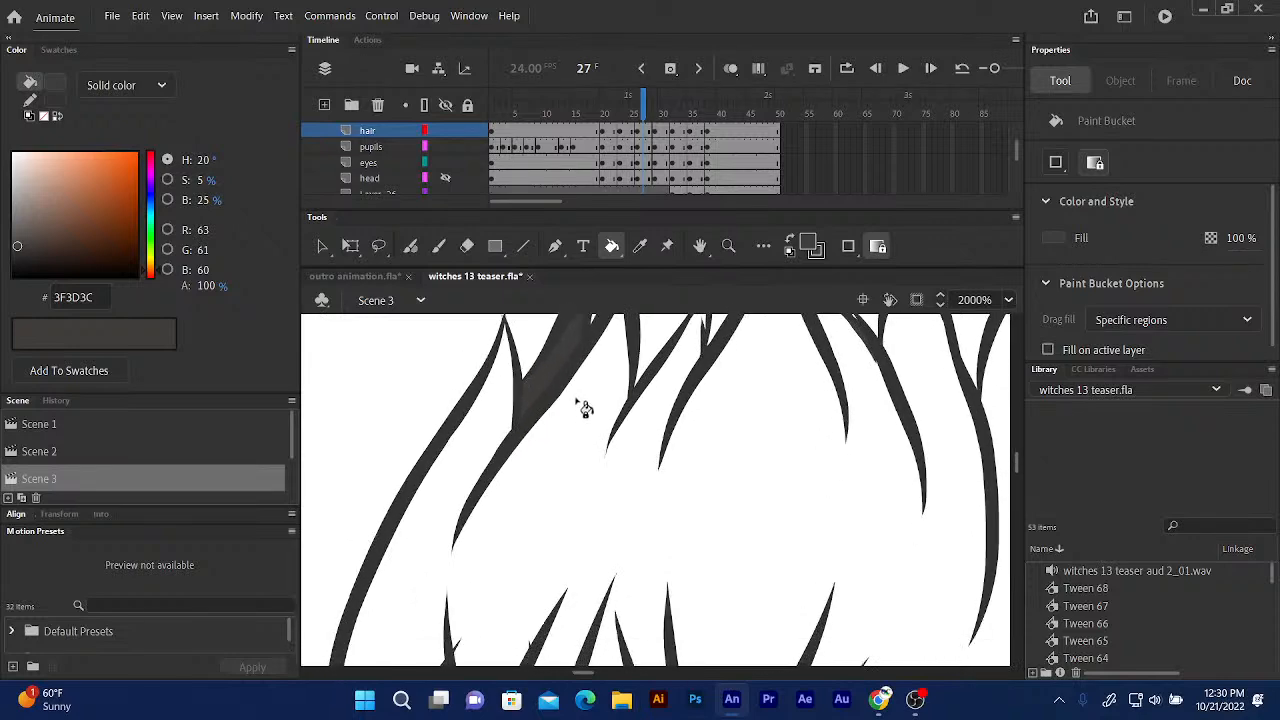
pyautogui.moveTo(451, 522); pyautogui.dragTo(487, 339)
pyautogui.moveTo(492, 490); pyautogui.dragTo(434, 361)
pyautogui.moveTo(510, 422); pyautogui.dragTo(374, 510)
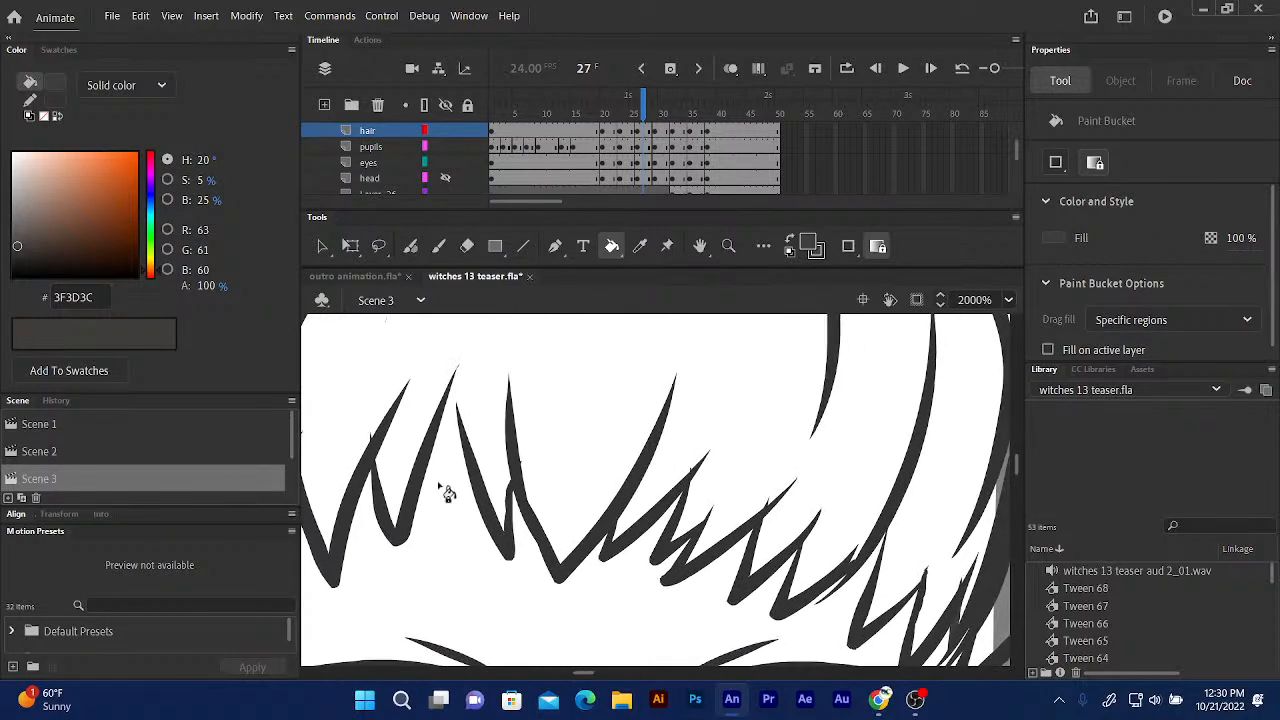
pyautogui.moveTo(468, 487); pyautogui.dragTo(396, 430)
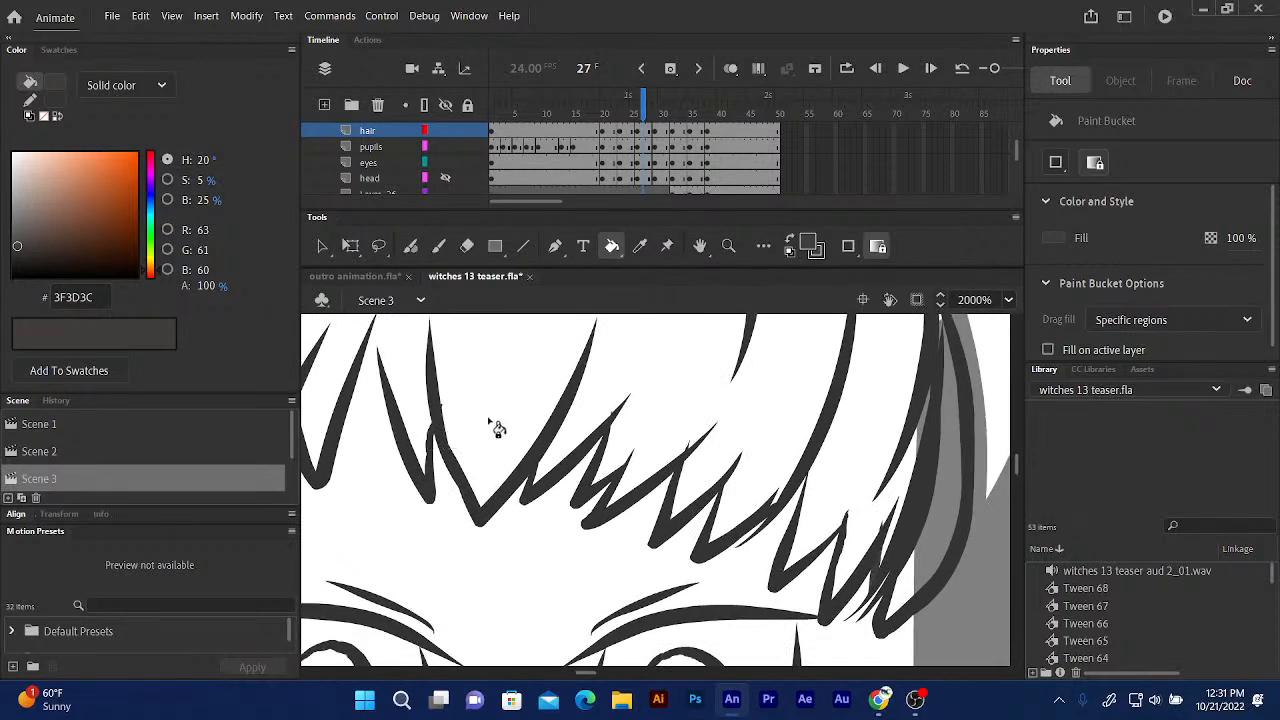
pyautogui.moveTo(501, 429)
pyautogui.mouseDown()
pyautogui.moveTo(437, 500)
pyautogui.moveTo(409, 470)
pyautogui.moveTo(432, 382)
pyautogui.mouseUp()
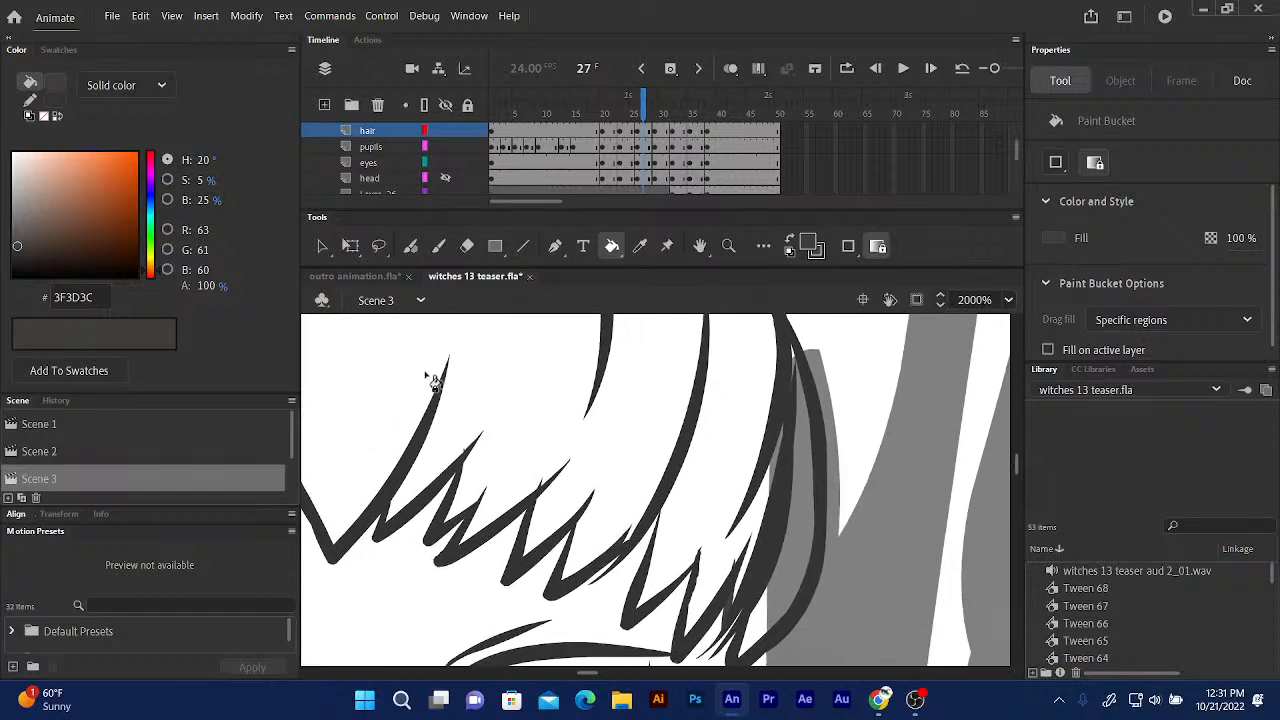
pyautogui.hotkey('ctrl', '-')
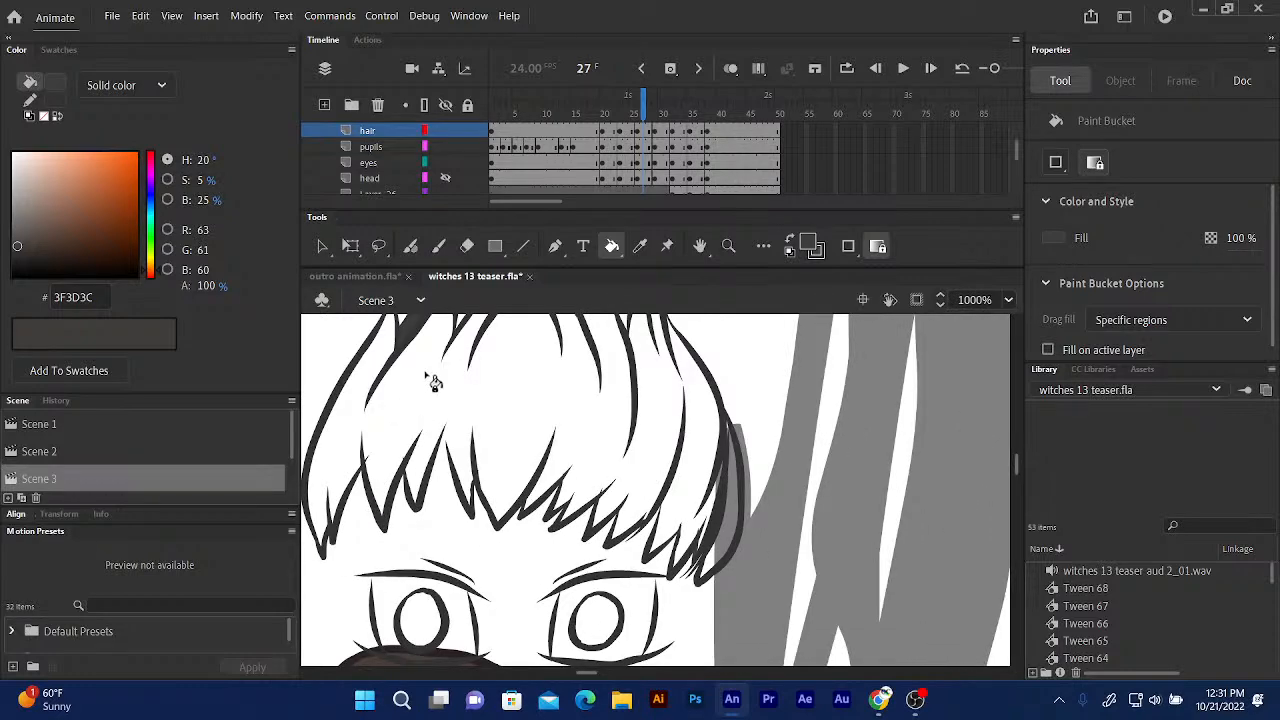
pyautogui.moveTo(408, 432); pyautogui.dragTo(518, 485)
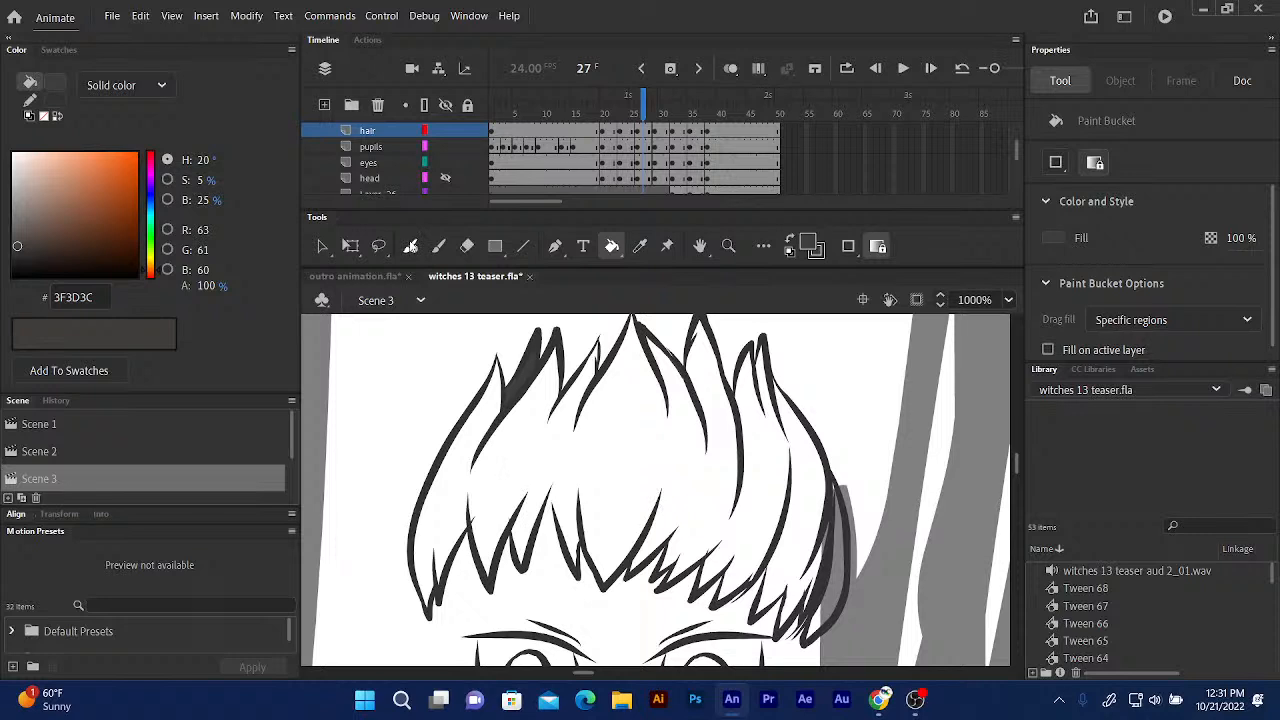
pyautogui.click(410, 246)
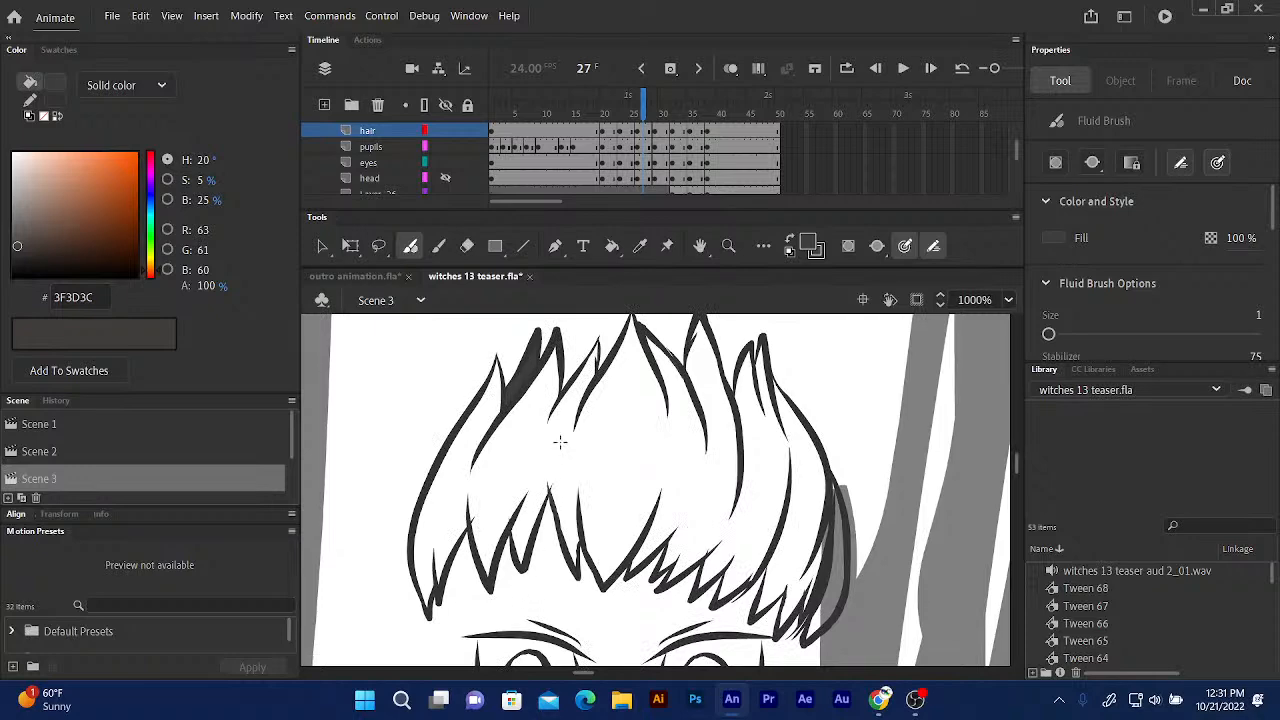
pyautogui.click(612, 246)
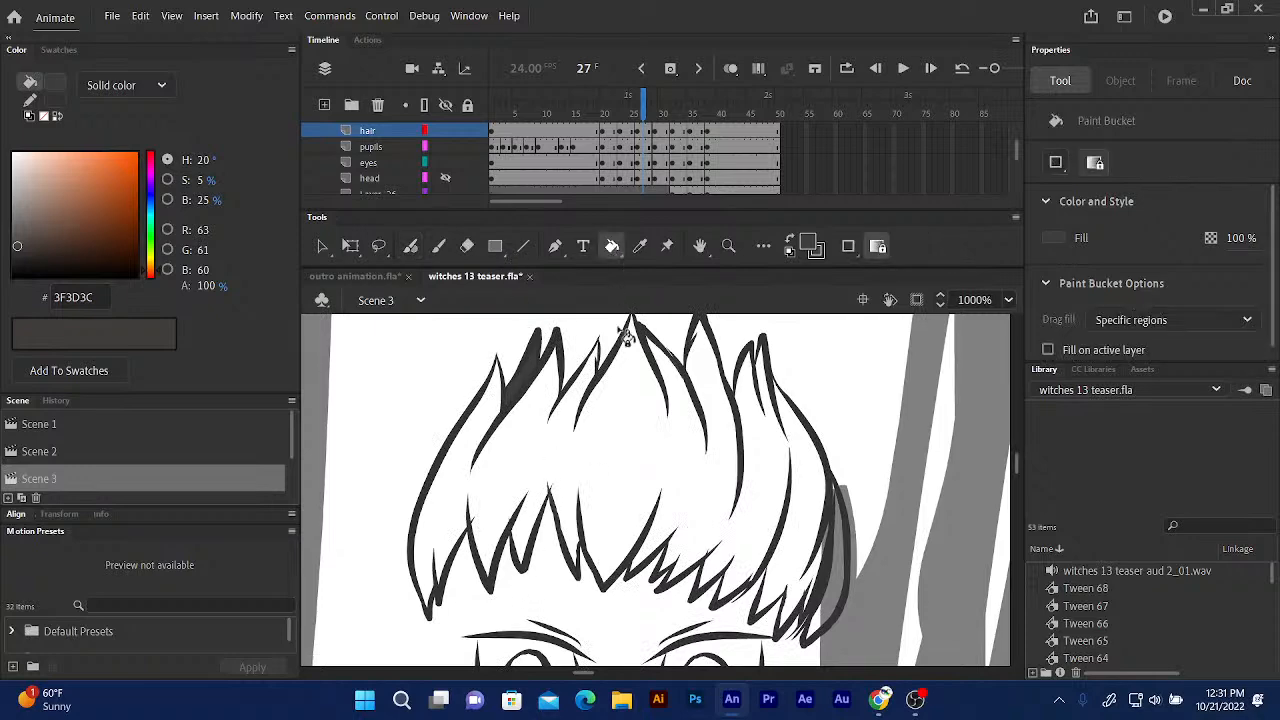
pyautogui.click(636, 462)
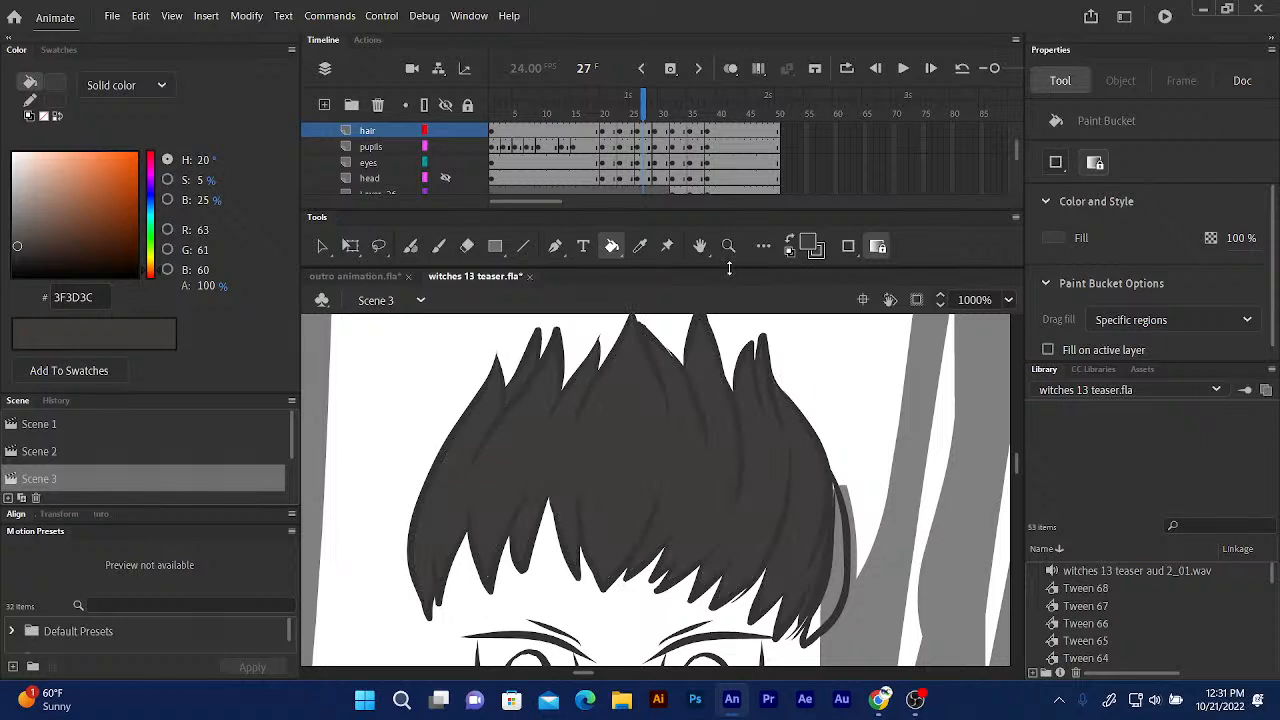
# Go to frame 24 and close the outline gap below the small spike beside the tallest one with a #3F3D3C Fluid Brush stroke.
pyautogui.click(627, 110)
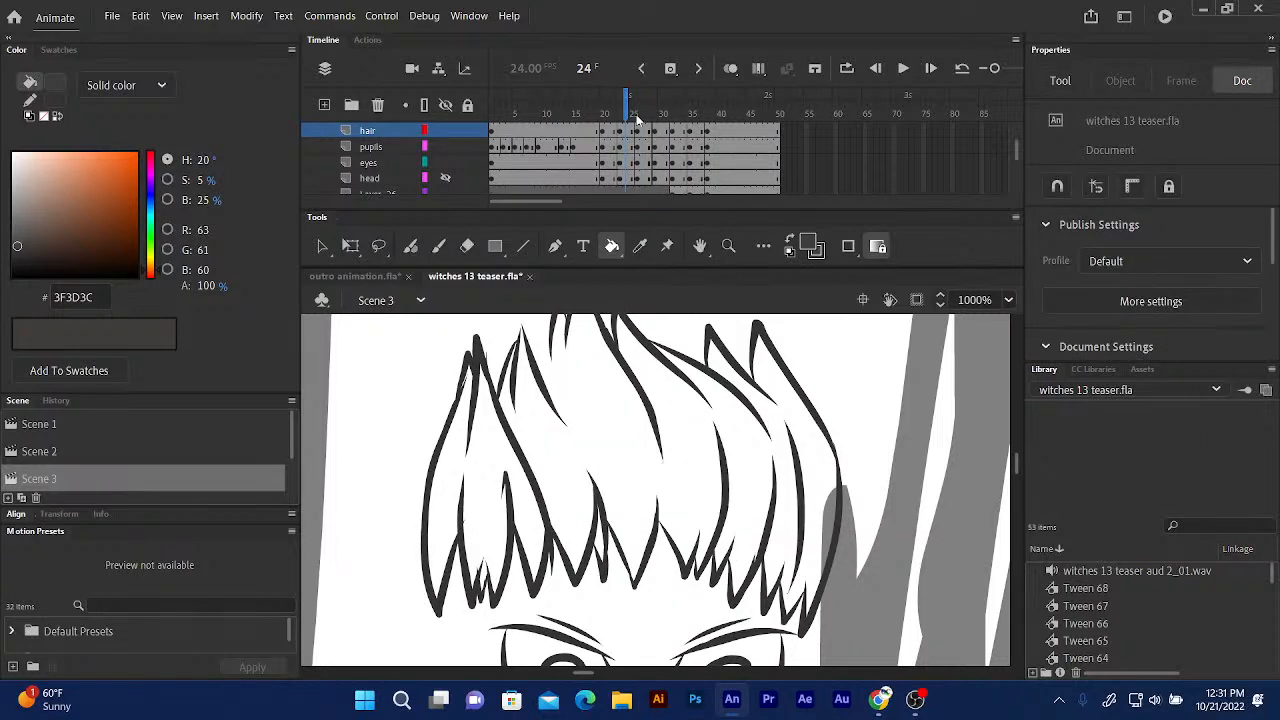
pyautogui.click(539, 455)
pyautogui.moveTo(643, 486); pyautogui.dragTo(657, 569)
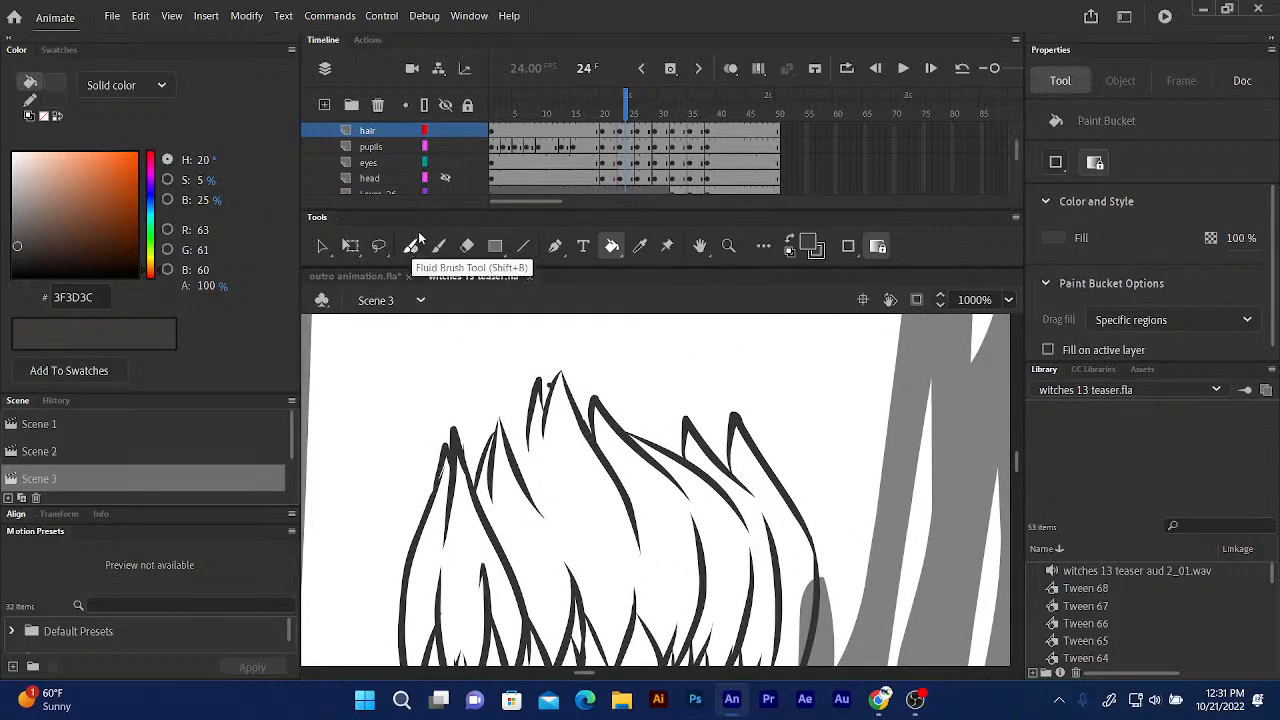
pyautogui.click(410, 246)
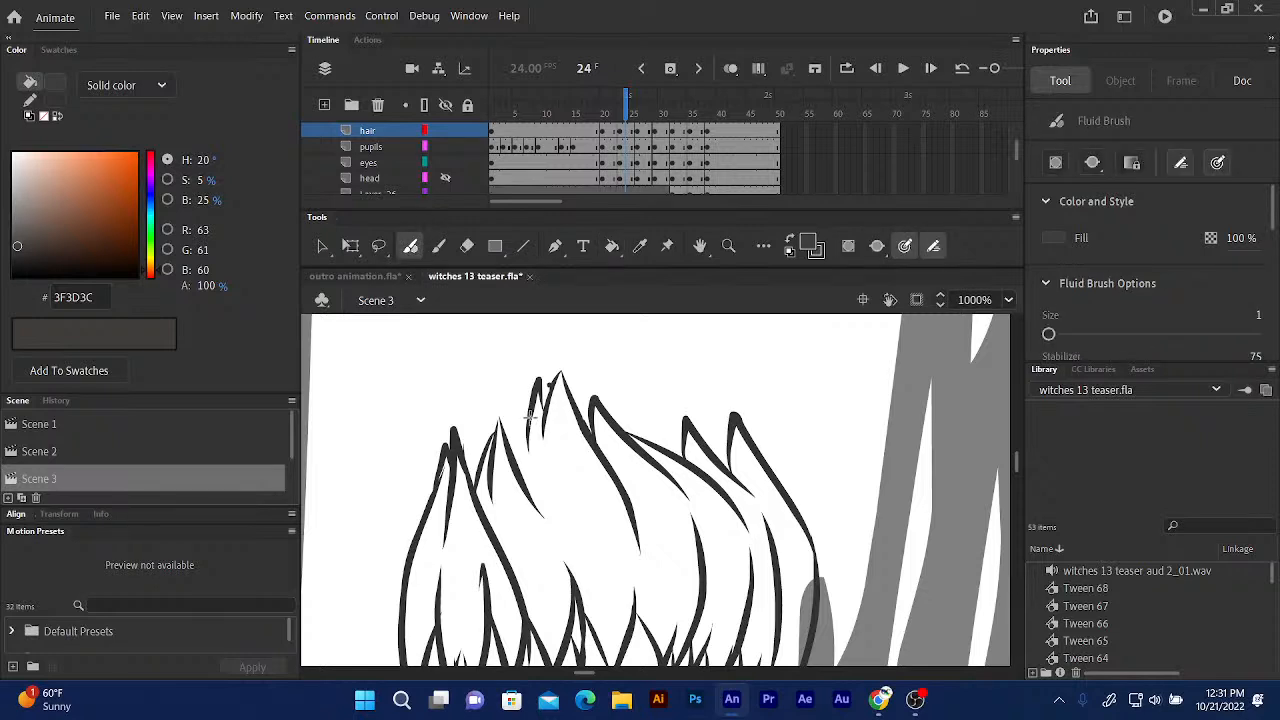
pyautogui.moveTo(530, 418); pyautogui.dragTo(531, 498)
pyautogui.scroll(-5, 532, 372)
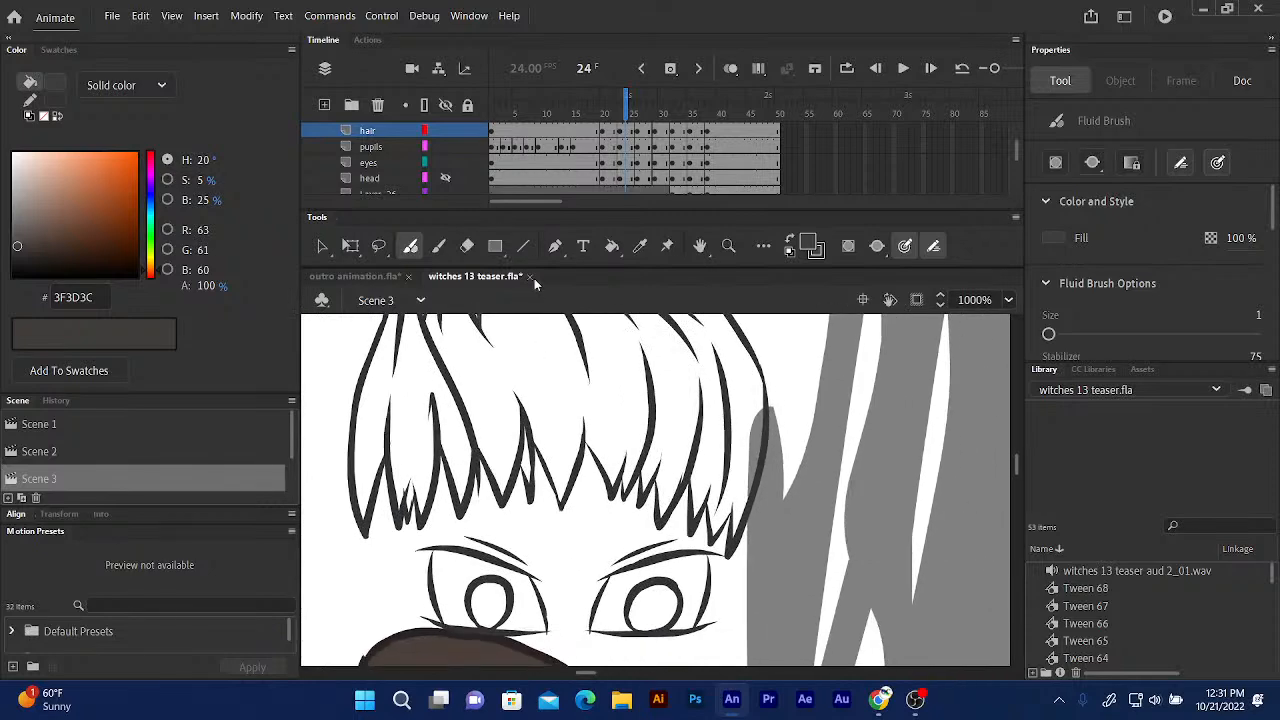
pyautogui.moveTo(532, 344); pyautogui.dragTo(581, 431)
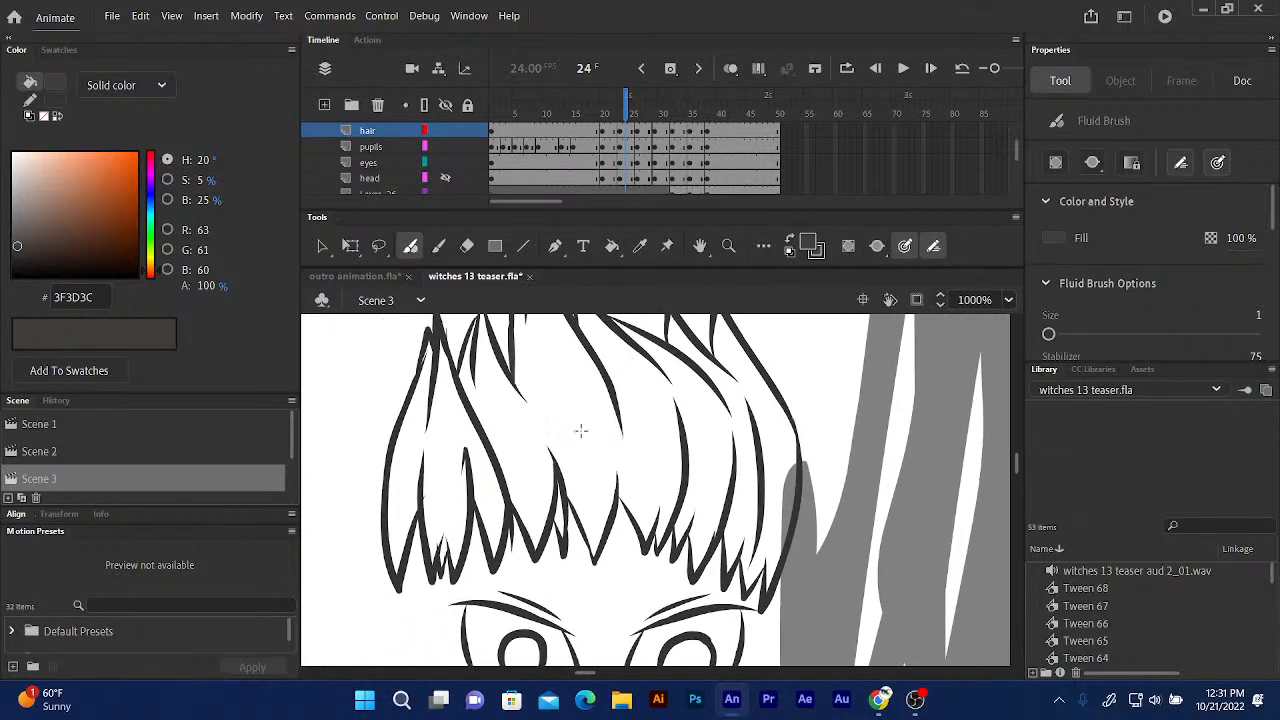
# Erase the stray blob beside the tallest hair spike on frame 24 with a size 2 eraser.
pyautogui.click(612, 246)
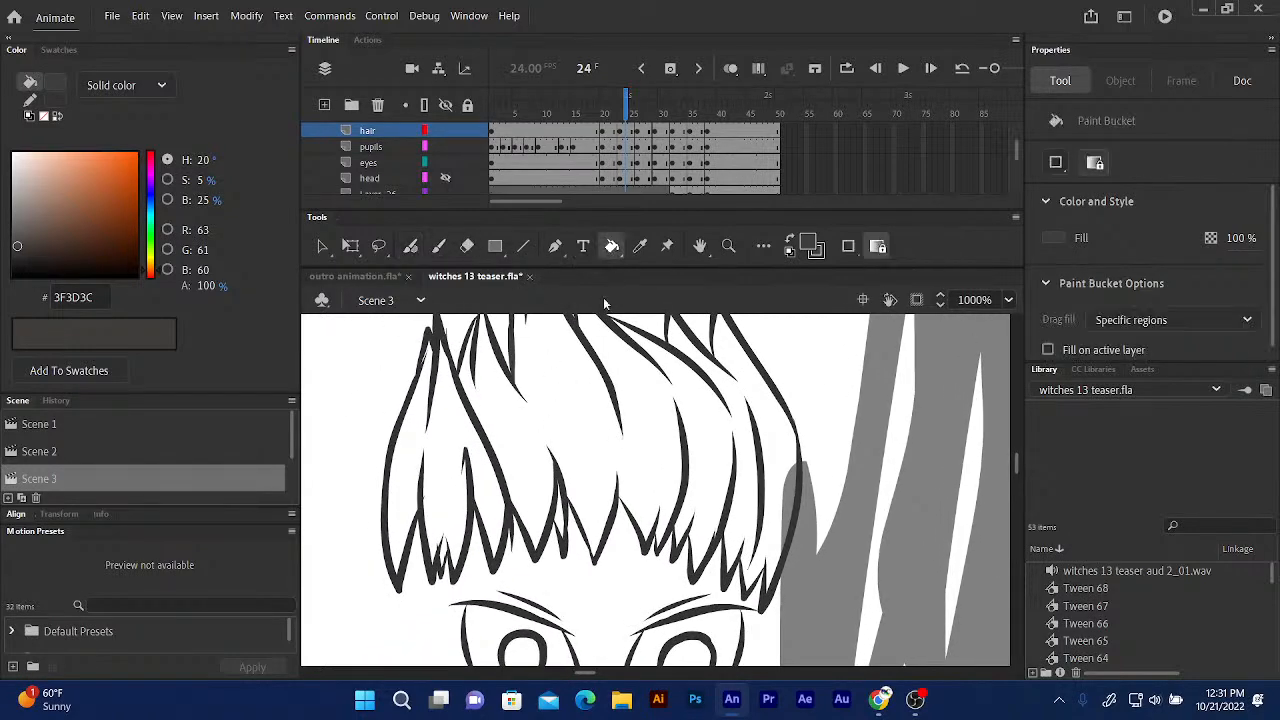
pyautogui.moveTo(580, 363); pyautogui.dragTo(597, 456)
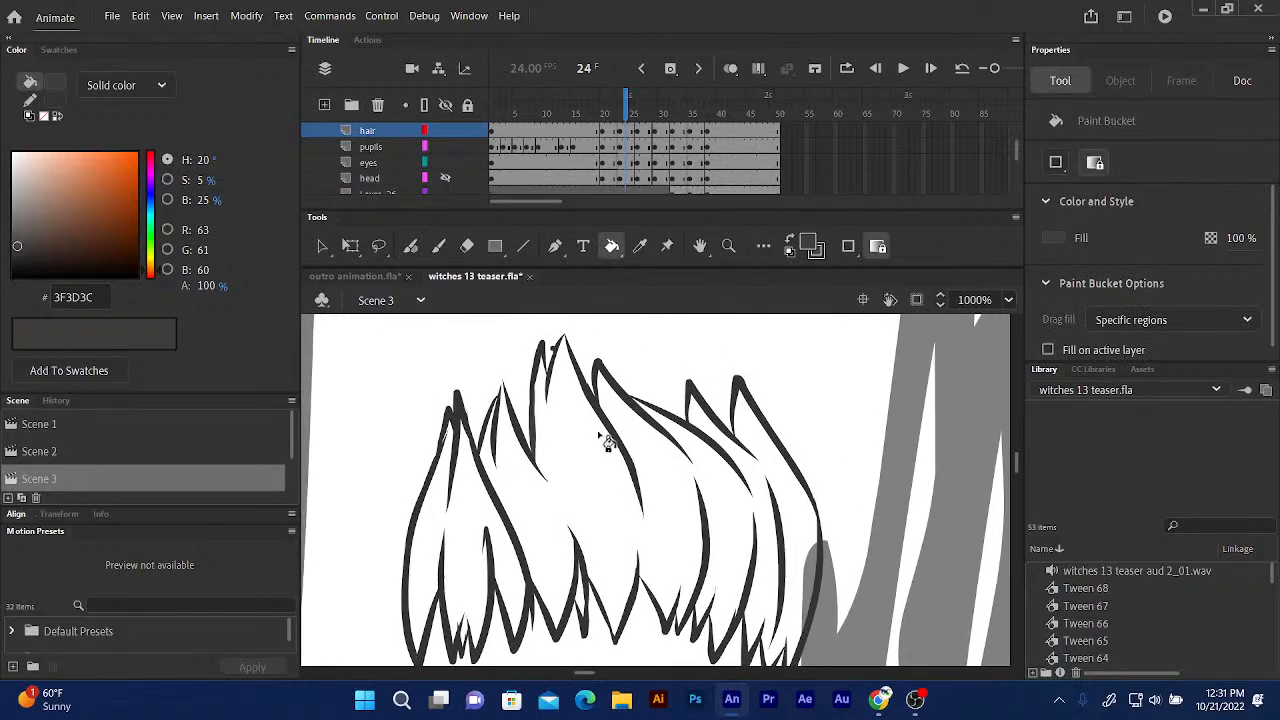
pyautogui.hotkey('ctrl', '=')
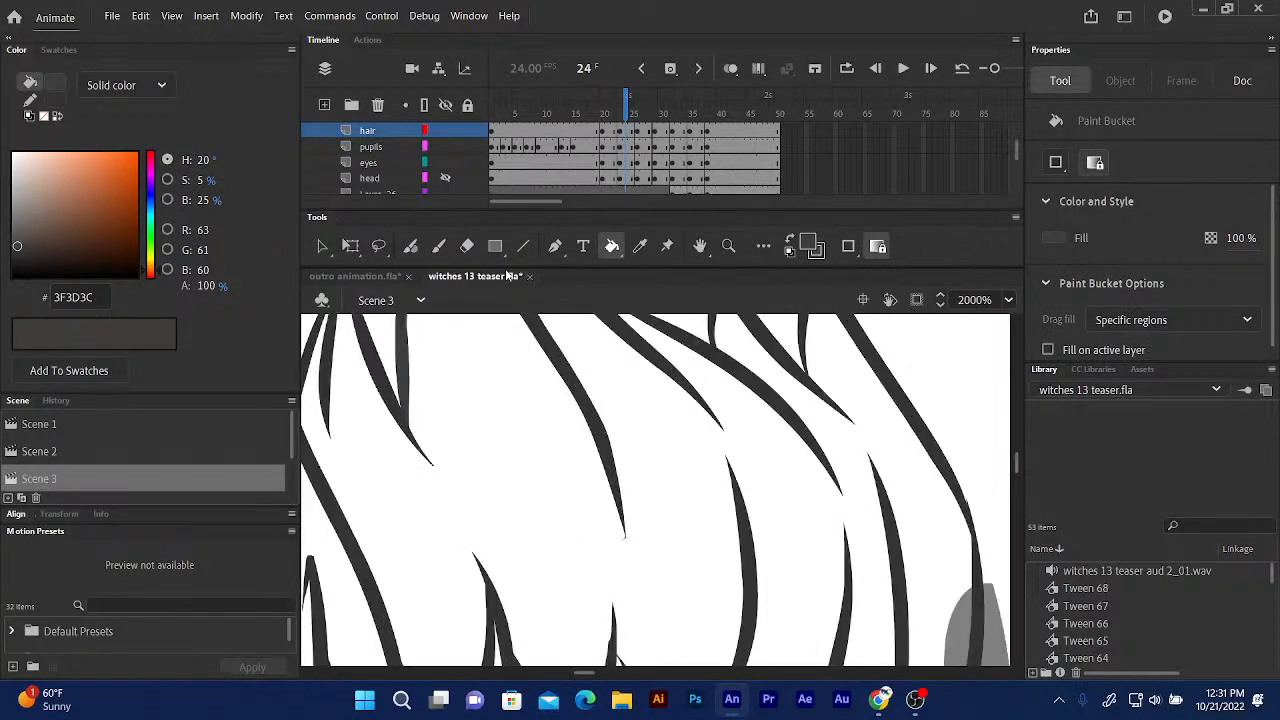
pyautogui.moveTo(560, 463); pyautogui.dragTo(576, 624)
pyautogui.moveTo(508, 430); pyautogui.dragTo(554, 513)
pyautogui.press('e')
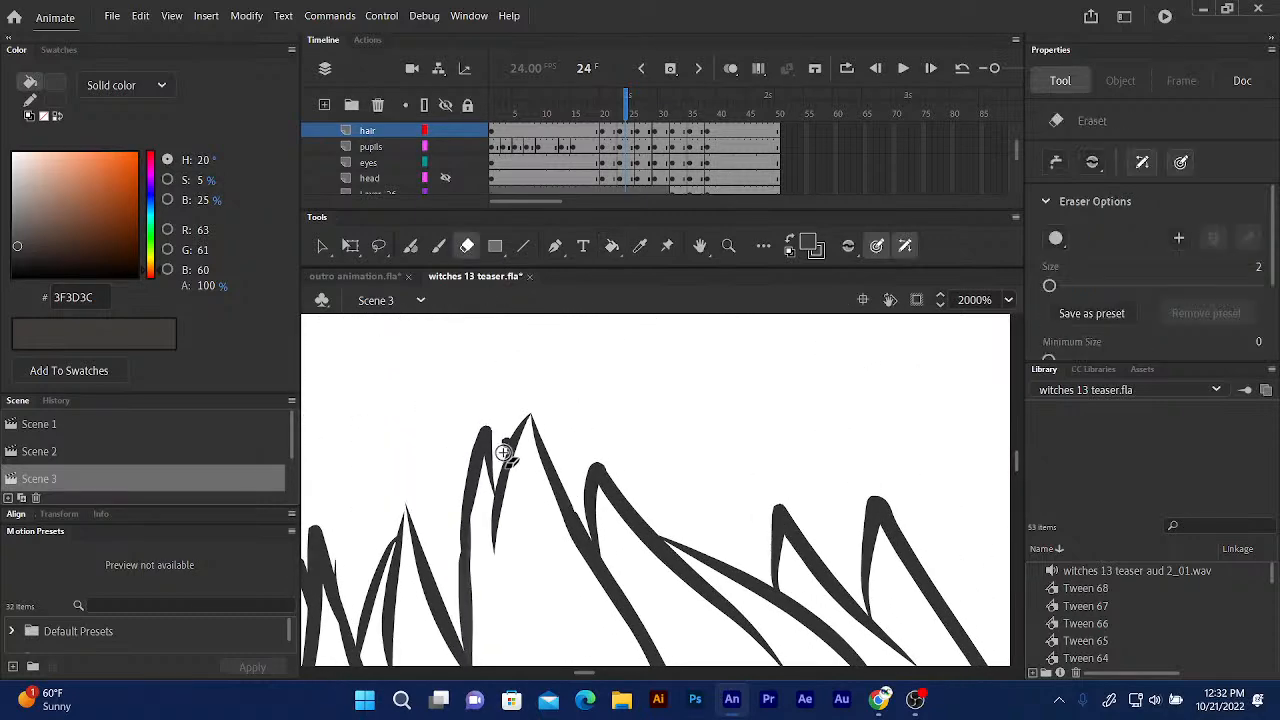
pyautogui.moveTo(502, 452); pyautogui.dragTo(503, 447)
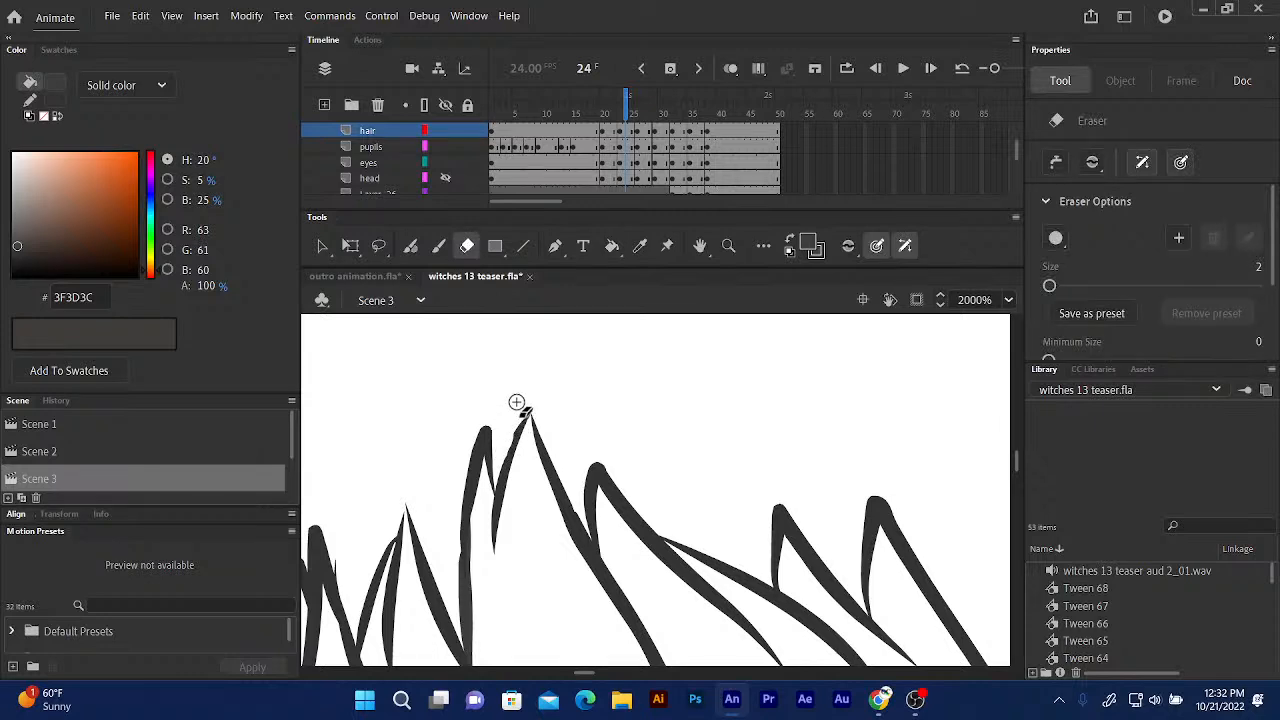
# Thicken and close the tip of the tallest hair spike on frame 24 with the Fluid Brush in #3F3D3C.
pyautogui.moveTo(517, 441); pyautogui.dragTo(588, 325)
pyautogui.moveTo(534, 410); pyautogui.dragTo(511, 545)
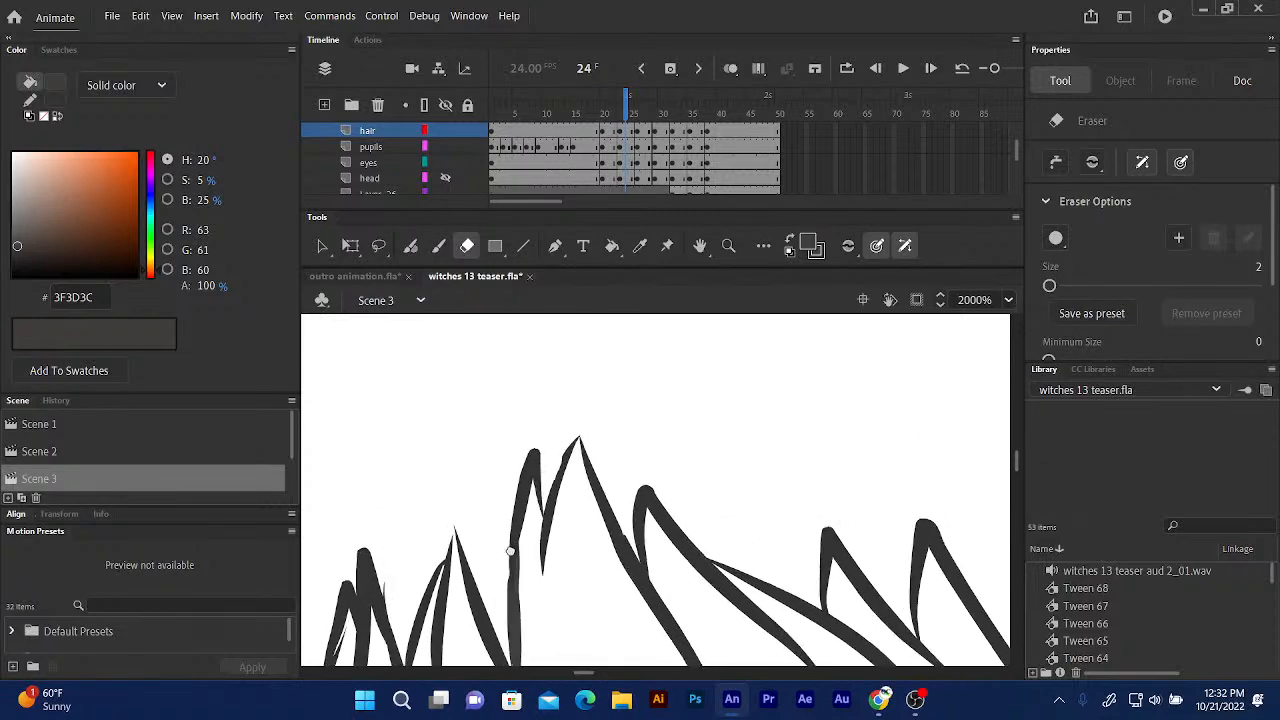
pyautogui.click(412, 246)
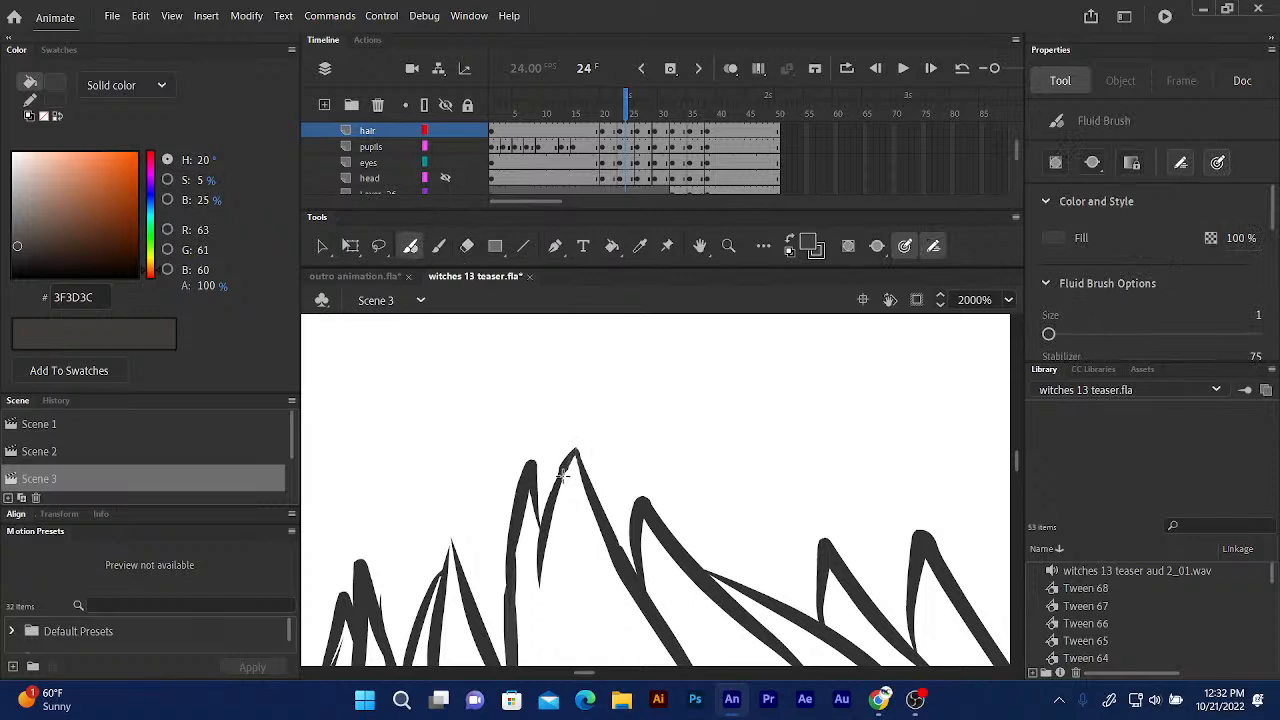
# Fill the narrow fringe strand near the middle of the forehead on frame 24 with #3F3D3C.
pyautogui.moveTo(531, 443); pyautogui.dragTo(613, 320)
pyautogui.moveTo(469, 511); pyautogui.dragTo(547, 340)
pyautogui.scroll(-3, 497, 505)
pyautogui.moveTo(542, 442)
pyautogui.mouseDown()
pyautogui.moveTo(494, 451)
pyautogui.moveTo(431, 531)
pyautogui.moveTo(401, 484)
pyautogui.mouseUp()
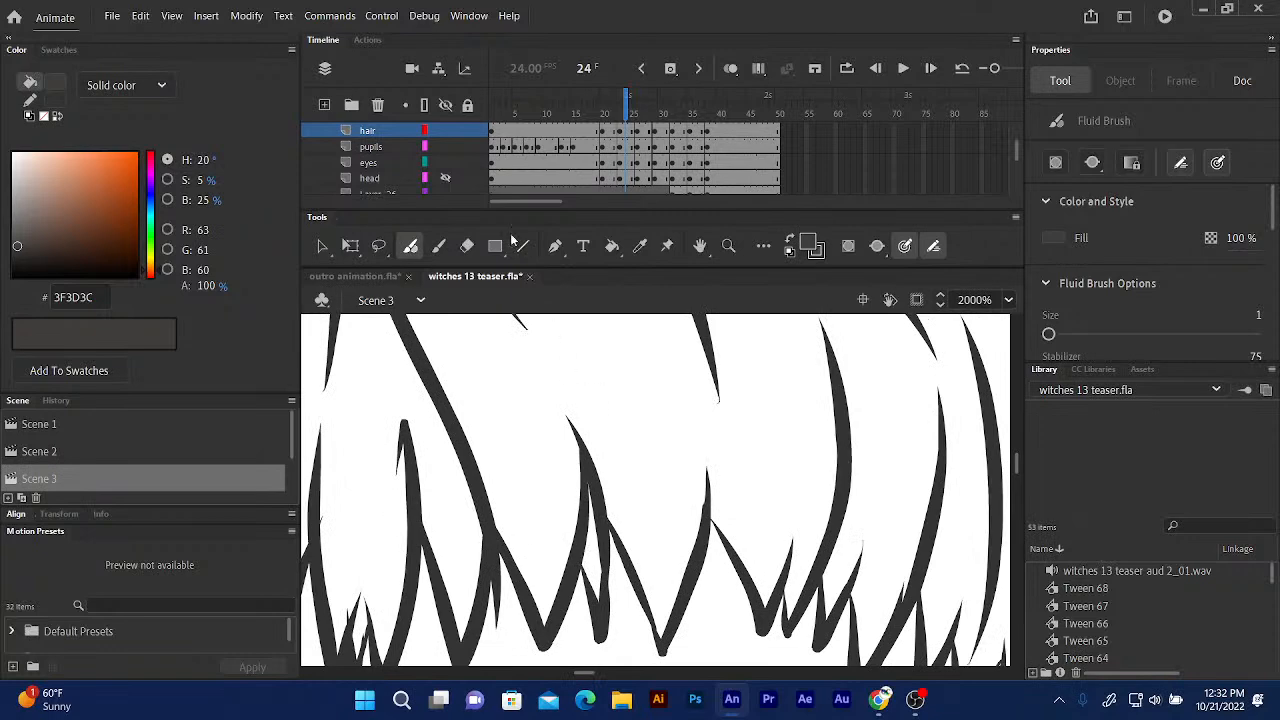
pyautogui.click(612, 247)
pyautogui.click(594, 563)
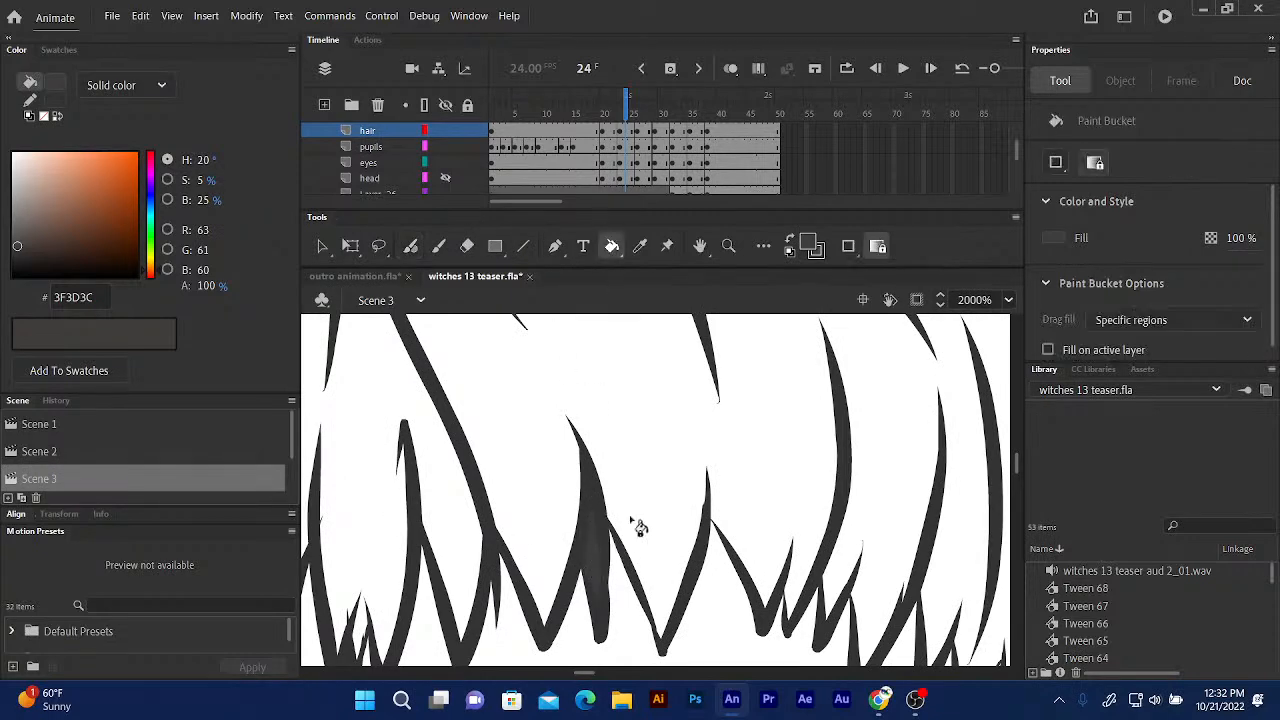
# Close the gaps between the fringe strands and at the smaller top spike on frame 24 with Fluid Brush strokes in #3F3D3C.
pyautogui.moveTo(686, 400); pyautogui.dragTo(449, 380)
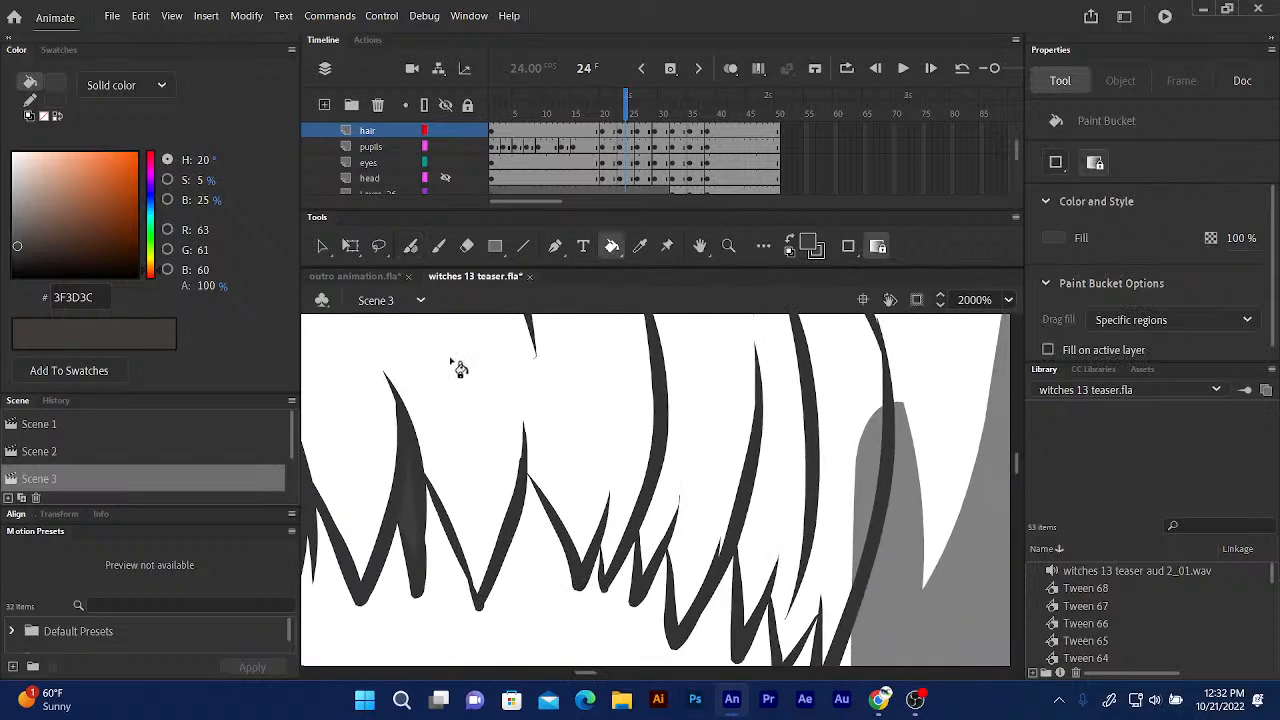
pyautogui.click(411, 247)
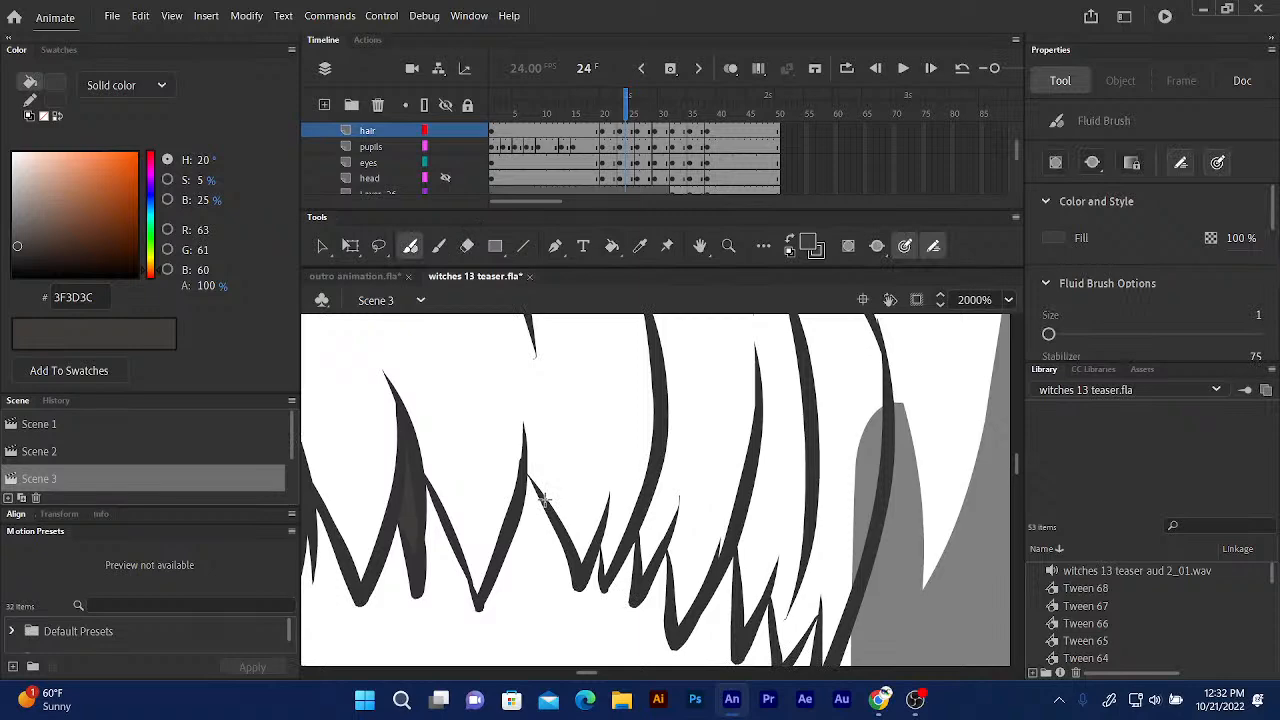
pyautogui.moveTo(509, 512); pyautogui.dragTo(441, 459)
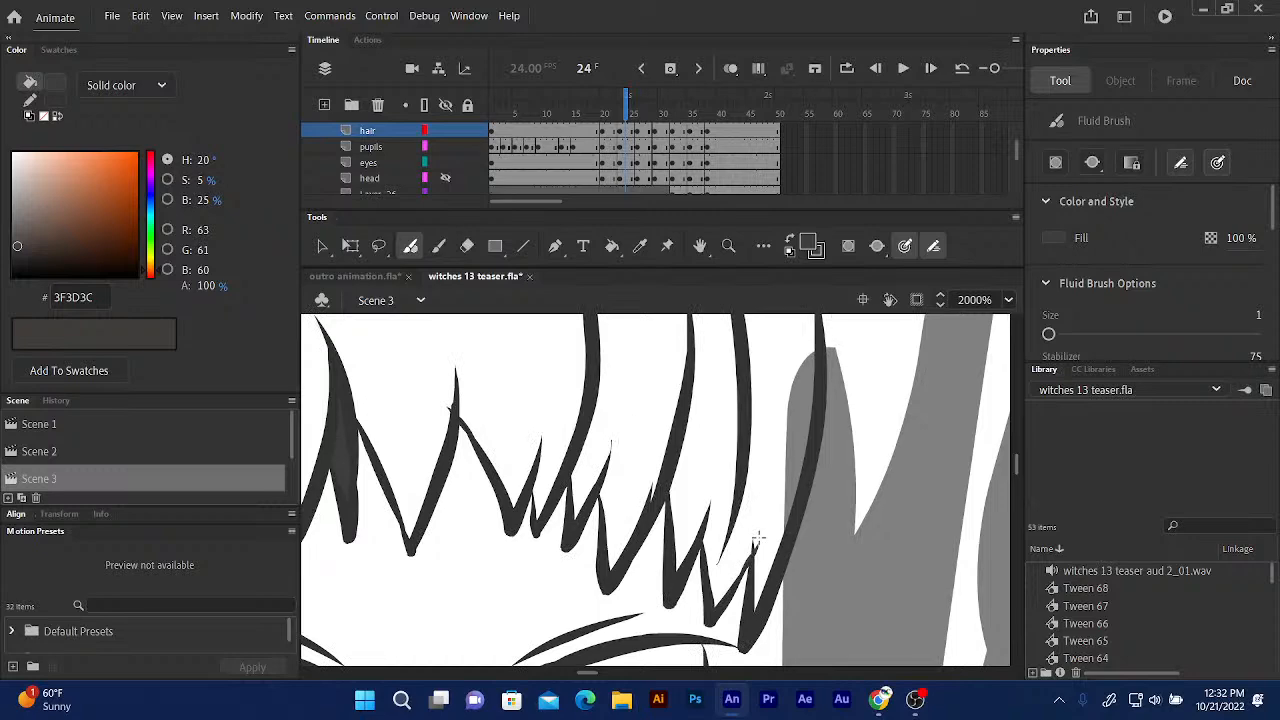
pyautogui.moveTo(614, 380)
pyautogui.mouseDown()
pyautogui.moveTo(600, 563)
pyautogui.moveTo(606, 500)
pyautogui.moveTo(620, 662)
pyautogui.mouseUp()
pyautogui.moveTo(610, 470); pyautogui.dragTo(625, 600)
pyautogui.moveTo(640, 440); pyautogui.dragTo(666, 558)
pyautogui.moveTo(366, 404)
pyautogui.mouseDown()
pyautogui.moveTo(454, 438)
pyautogui.moveTo(434, 429)
pyautogui.moveTo(461, 370)
pyautogui.moveTo(500, 374)
pyautogui.moveTo(505, 395)
pyautogui.mouseUp()
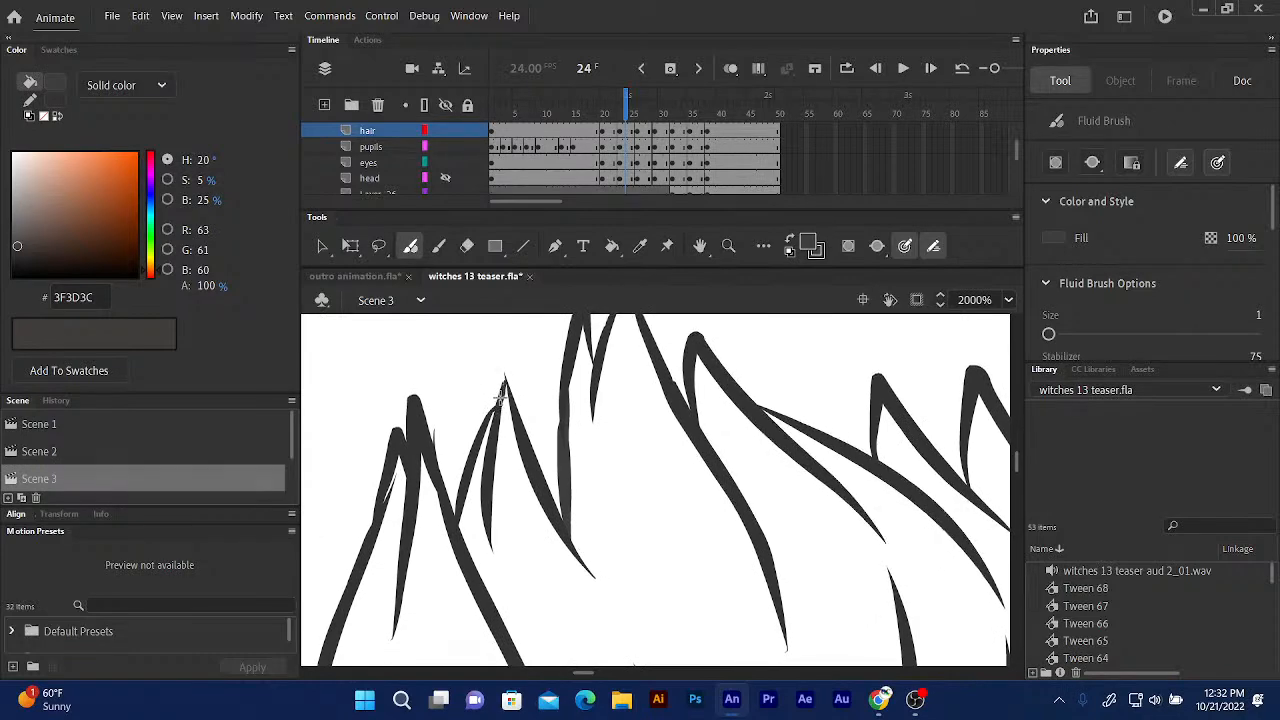
# Fill the large side section of the hair on frame 24, including its twin spikes, with #3F3D3C.
pyautogui.moveTo(445, 505); pyautogui.dragTo(452, 391)
pyautogui.moveTo(414, 462); pyautogui.dragTo(471, 353)
pyautogui.scroll(2, 466, 469)
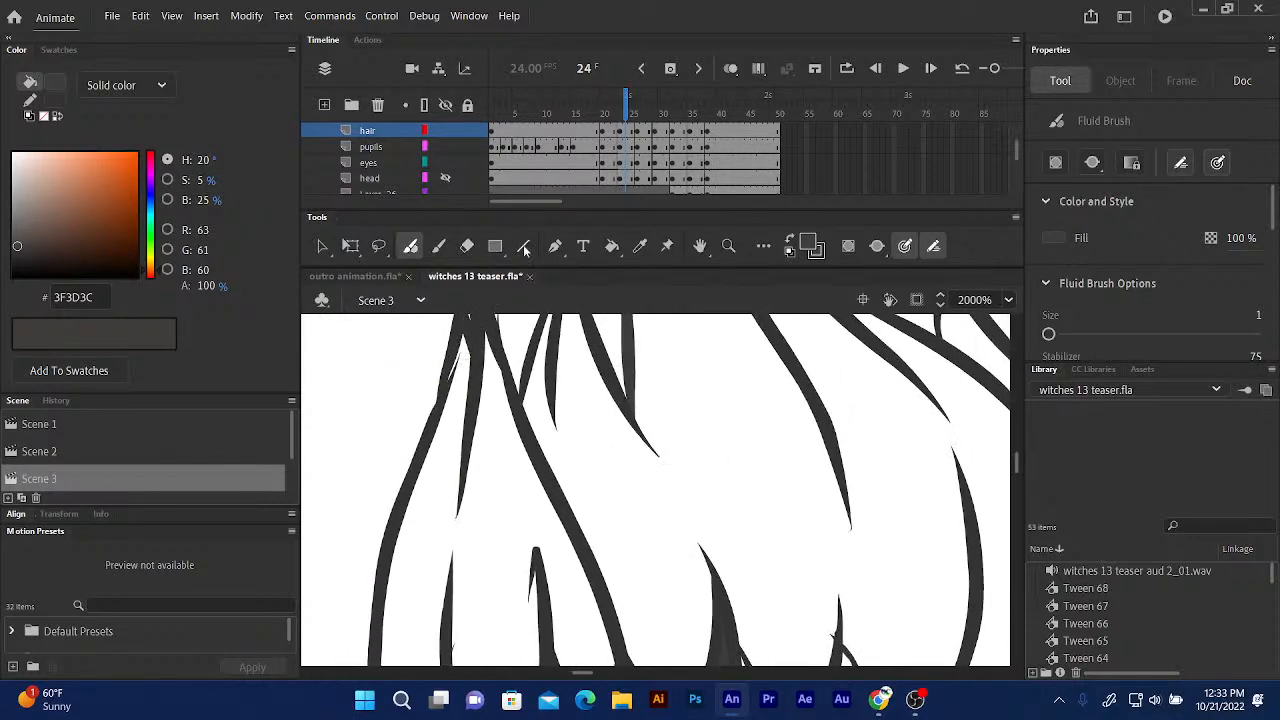
pyautogui.click(612, 246)
pyautogui.click(524, 470)
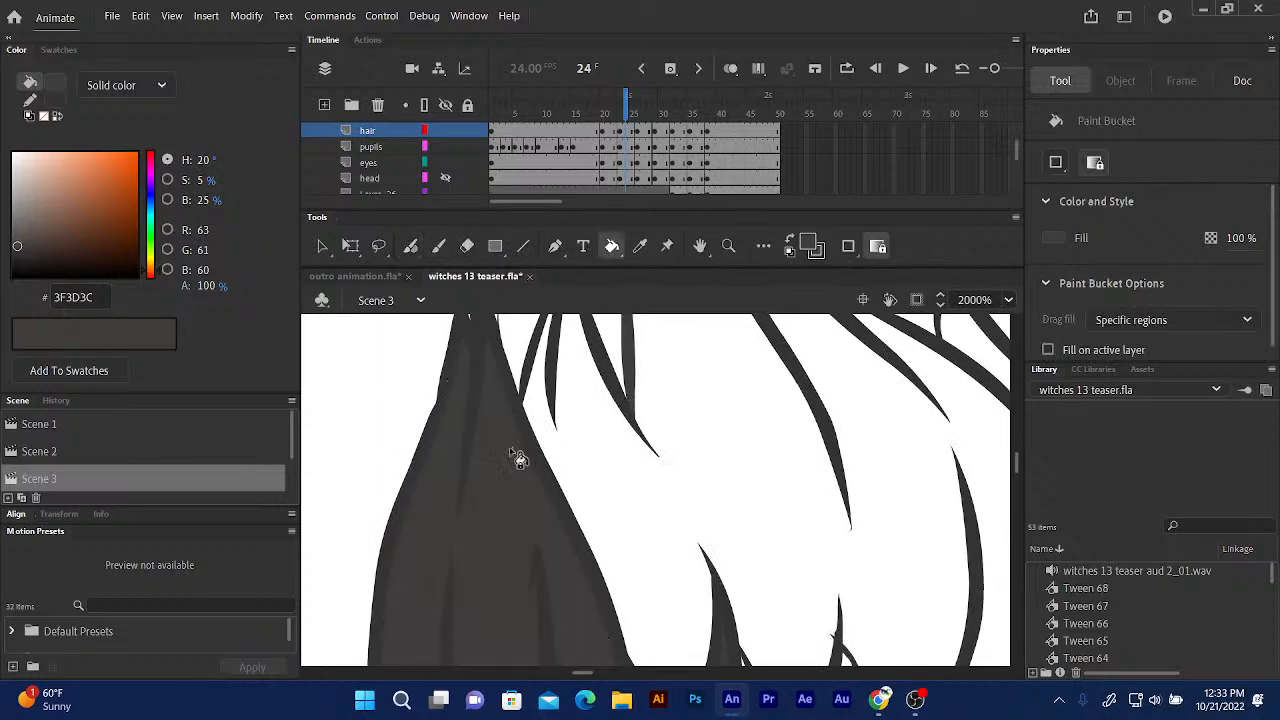
# Fill the remaining open part of the hair on frame 24 with #3F3D3C.
pyautogui.scroll(2, 448, 531)
pyautogui.click(507, 520)
pyautogui.moveTo(503, 525); pyautogui.dragTo(368, 256)
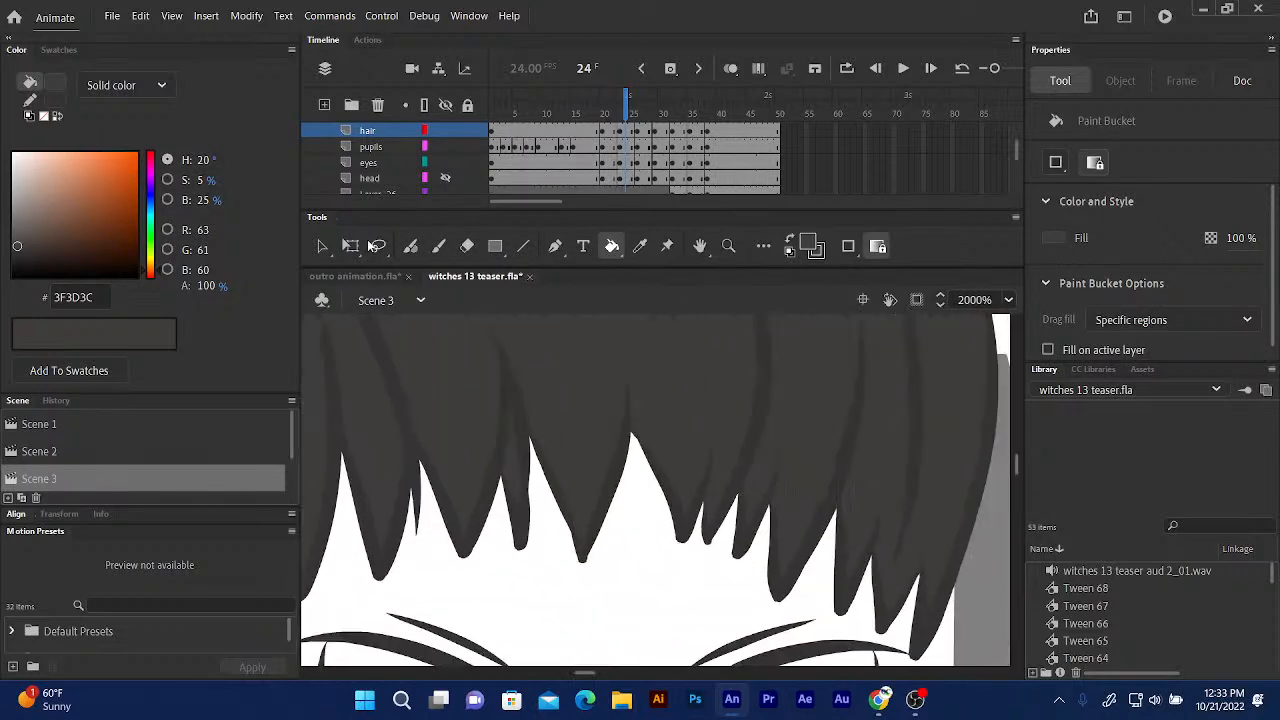
# Close the gaps at two fringe strands on frame 22 with Fluid Brush strokes in #3F3D3C.
pyautogui.click(616, 110)
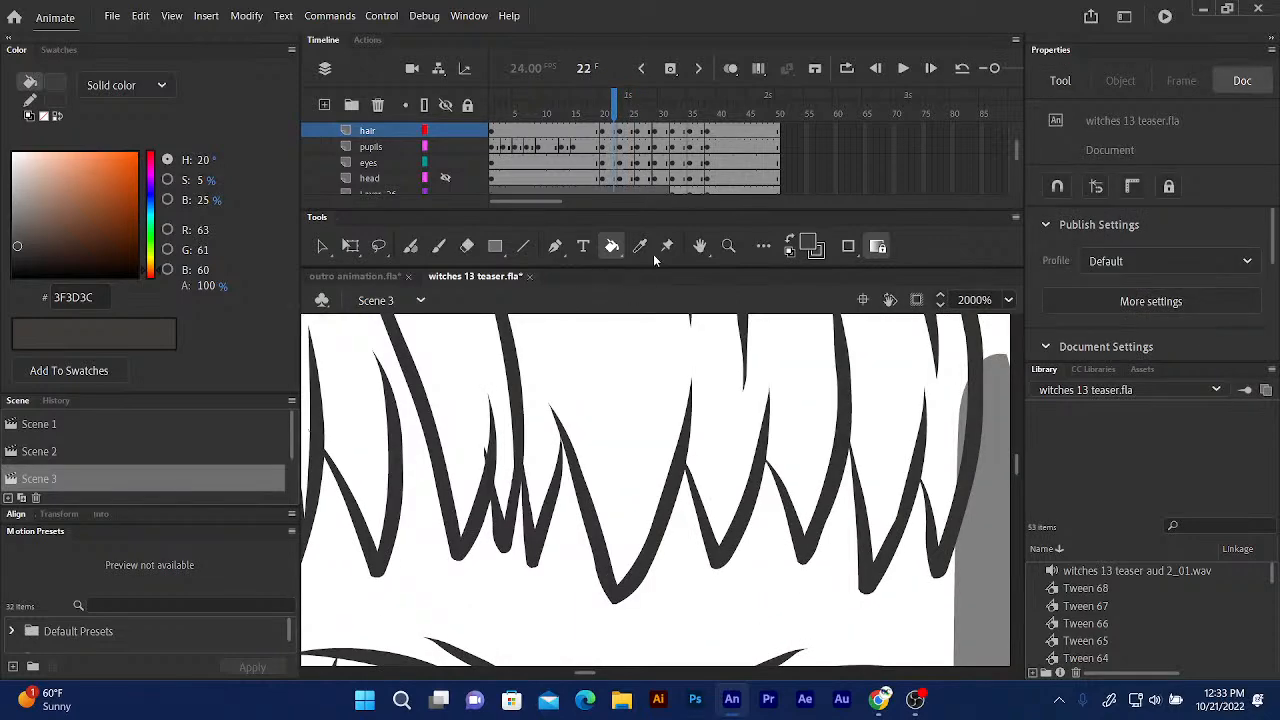
pyautogui.moveTo(449, 429); pyautogui.dragTo(675, 539)
pyautogui.moveTo(618, 392); pyautogui.dragTo(642, 556)
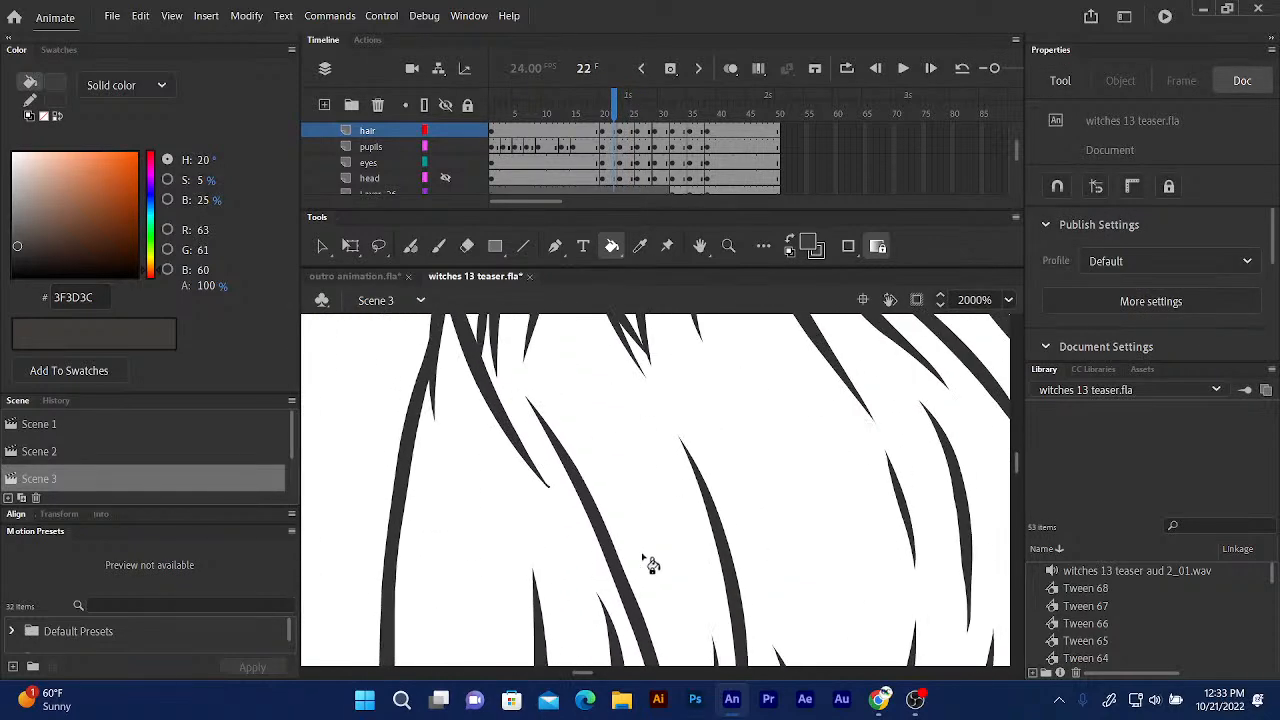
pyautogui.moveTo(518, 422); pyautogui.dragTo(472, 556)
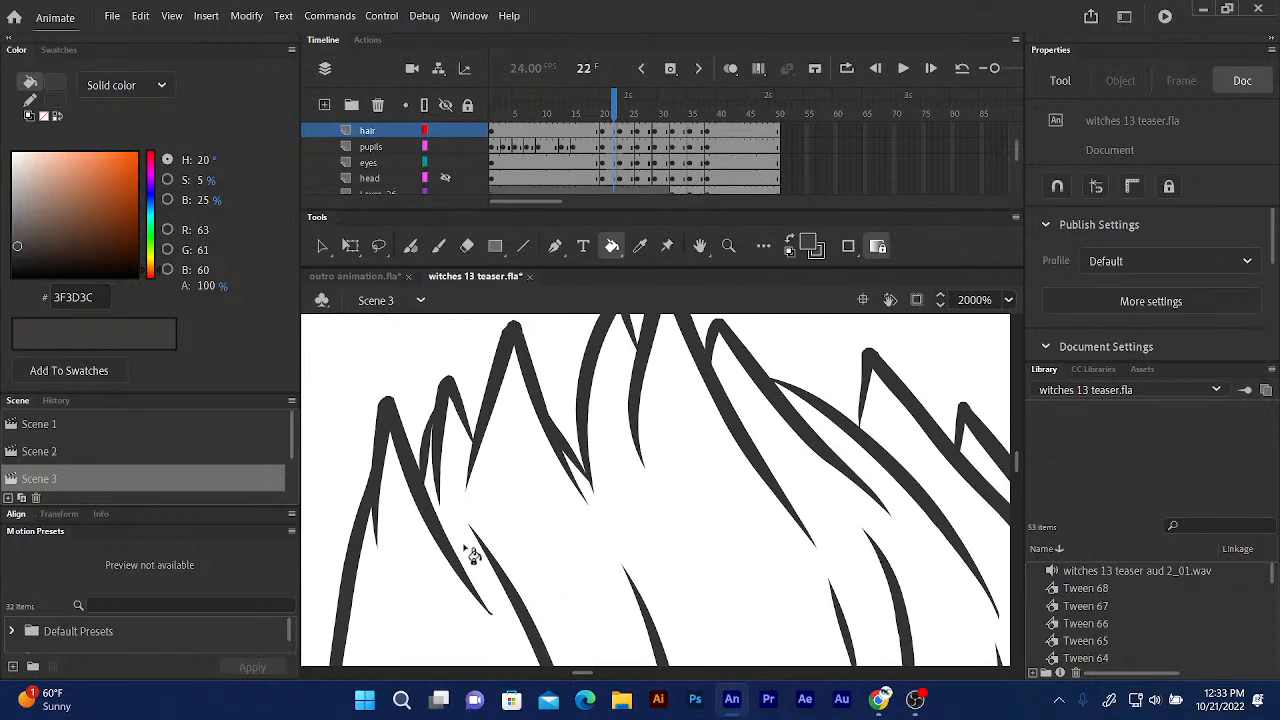
pyautogui.moveTo(480, 494); pyautogui.dragTo(538, 188)
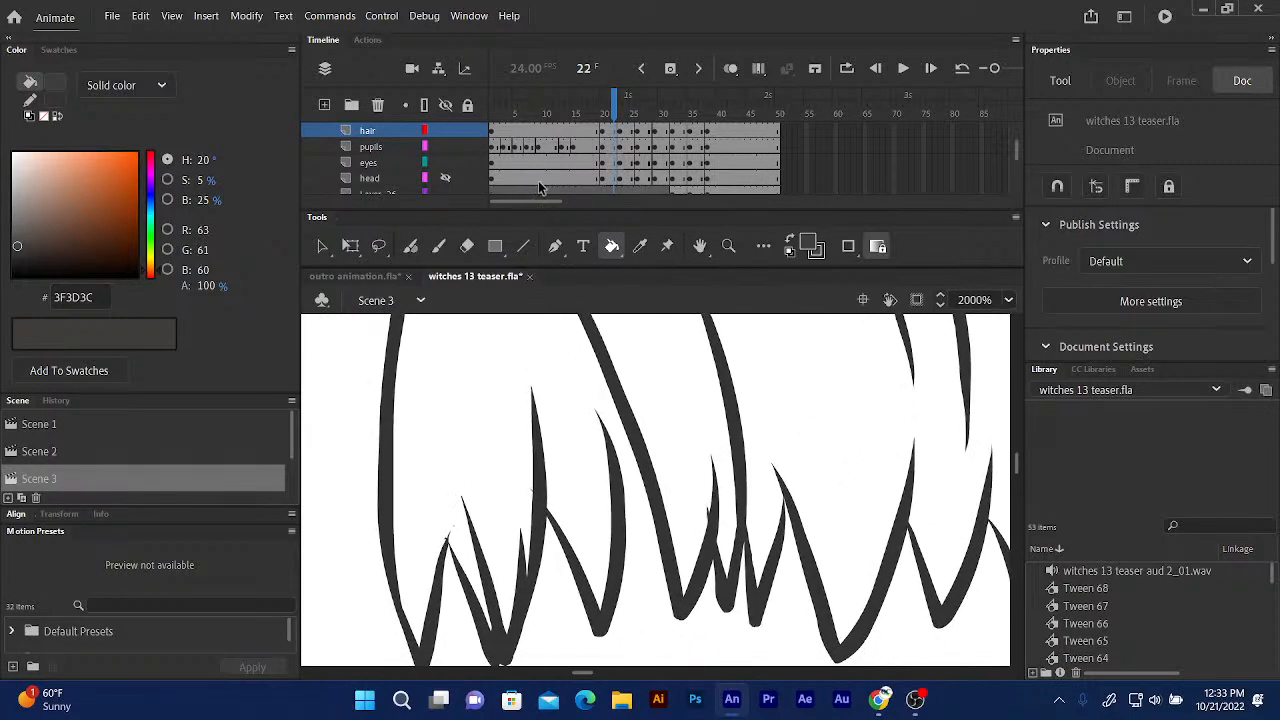
pyautogui.click(439, 247)
pyautogui.click(410, 246)
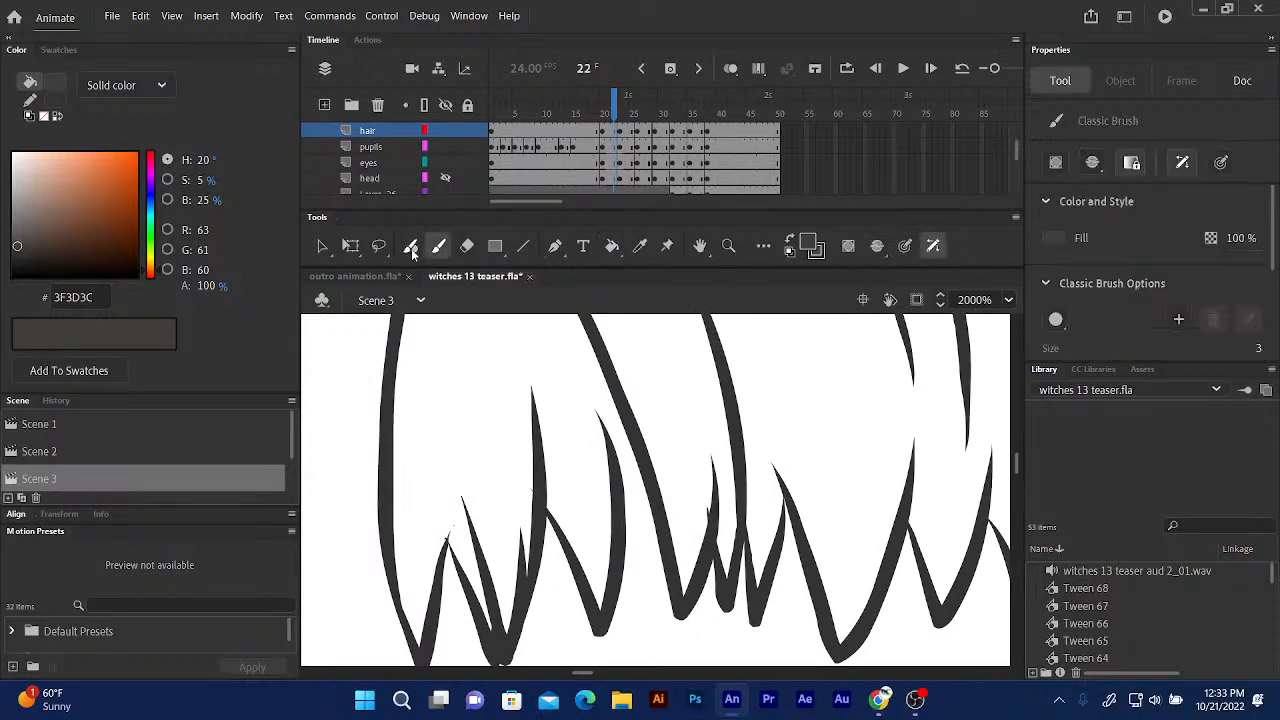
pyautogui.moveTo(611, 448); pyautogui.dragTo(601, 370)
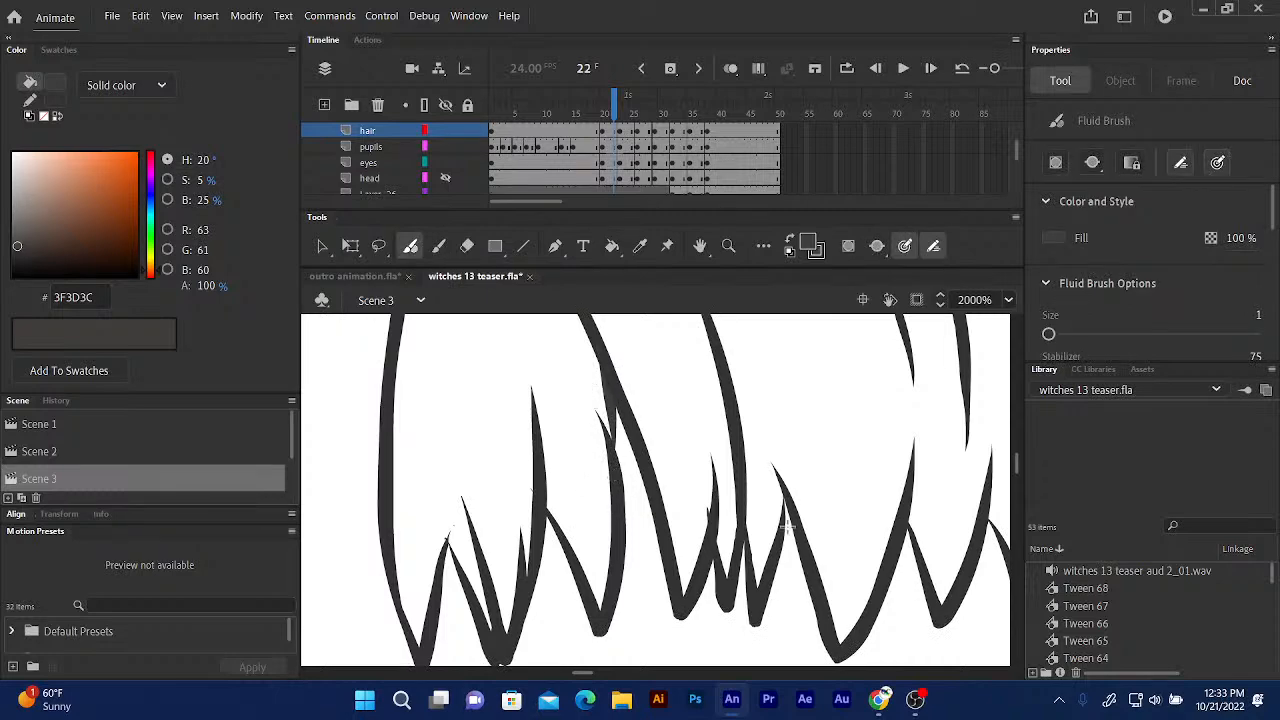
pyautogui.moveTo(778, 525)
pyautogui.mouseDown()
pyautogui.moveTo(787, 443)
pyautogui.moveTo(521, 588)
pyautogui.mouseUp()
pyautogui.moveTo(667, 449); pyautogui.dragTo(651, 337)
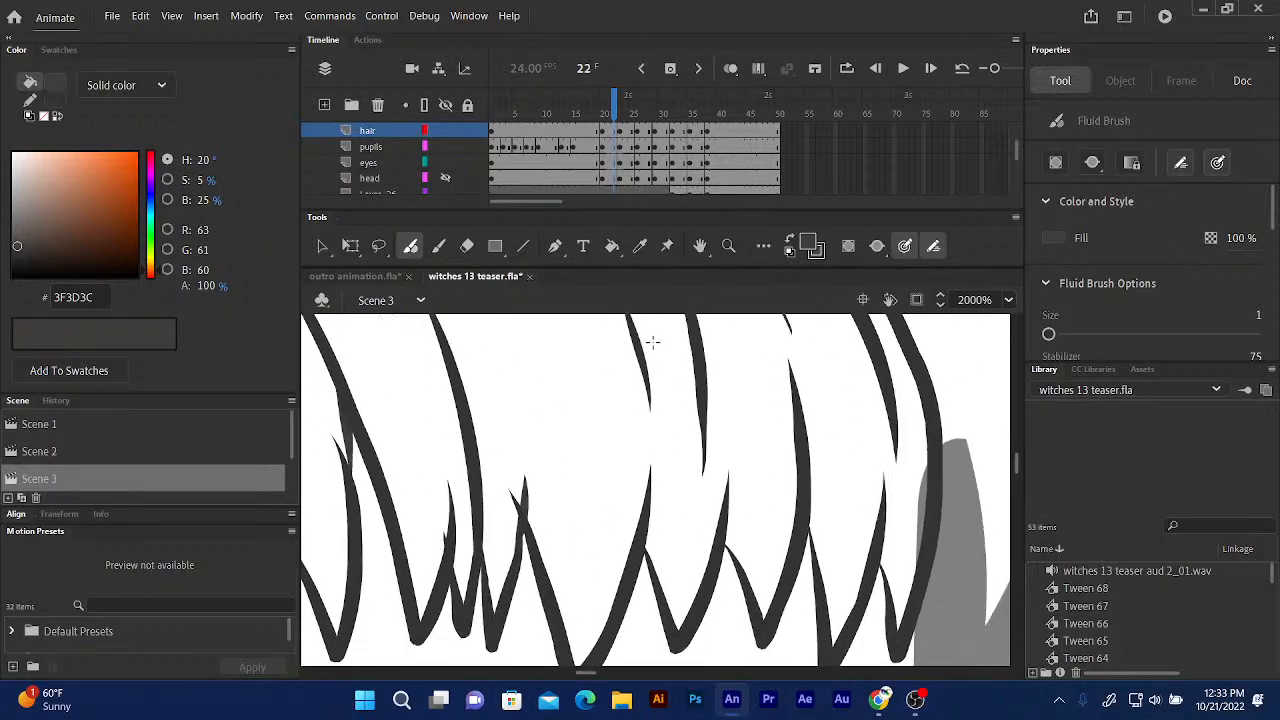
pyautogui.moveTo(607, 464); pyautogui.dragTo(632, 454)
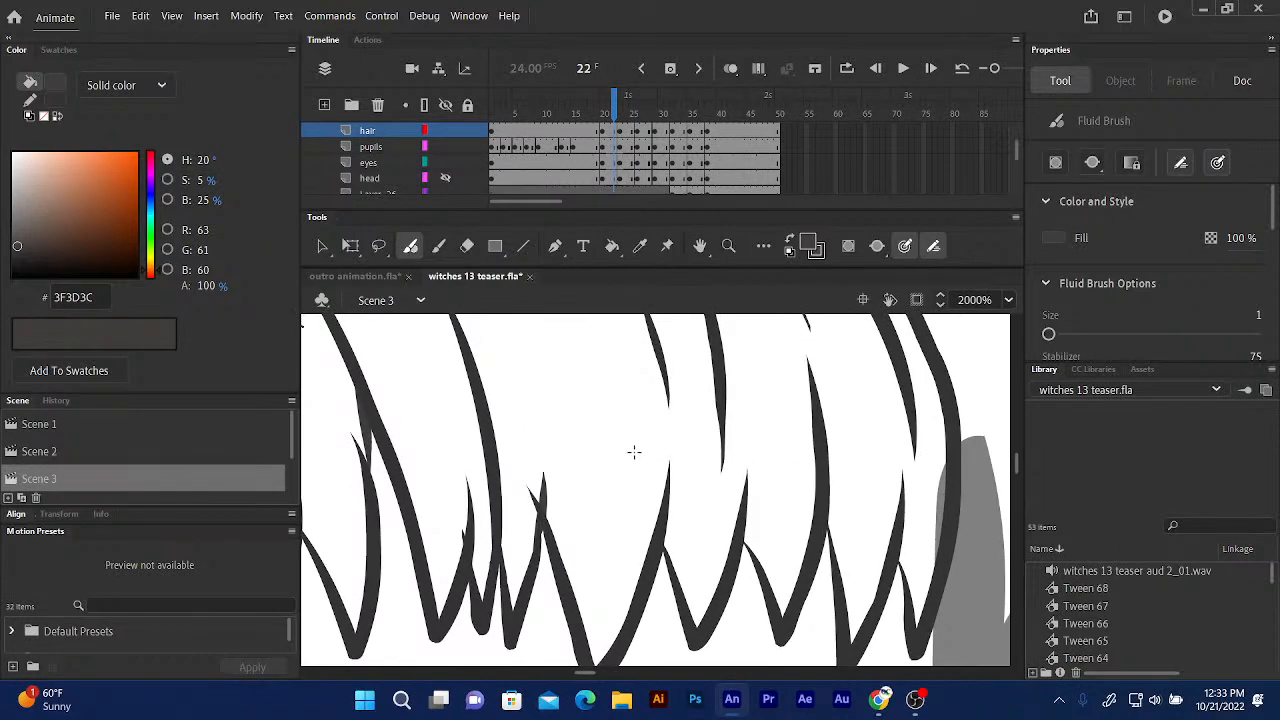
# Fill the whole hair shape on frame 22 with #3F3D3C.
pyautogui.click(612, 246)
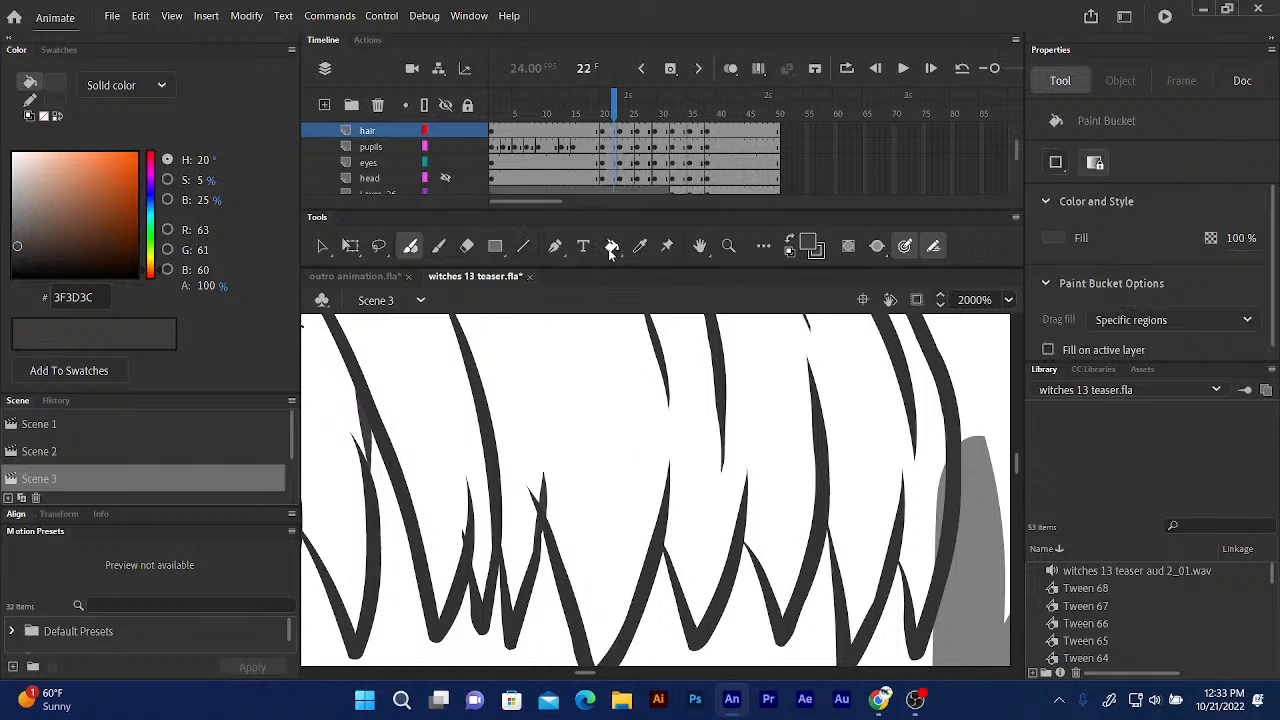
pyautogui.click(568, 402)
pyautogui.moveTo(543, 340); pyautogui.dragTo(525, 542)
pyautogui.moveTo(434, 423)
pyautogui.mouseDown()
pyautogui.moveTo(597, 483)
pyautogui.moveTo(458, 429)
pyautogui.moveTo(581, 468)
pyautogui.mouseUp()
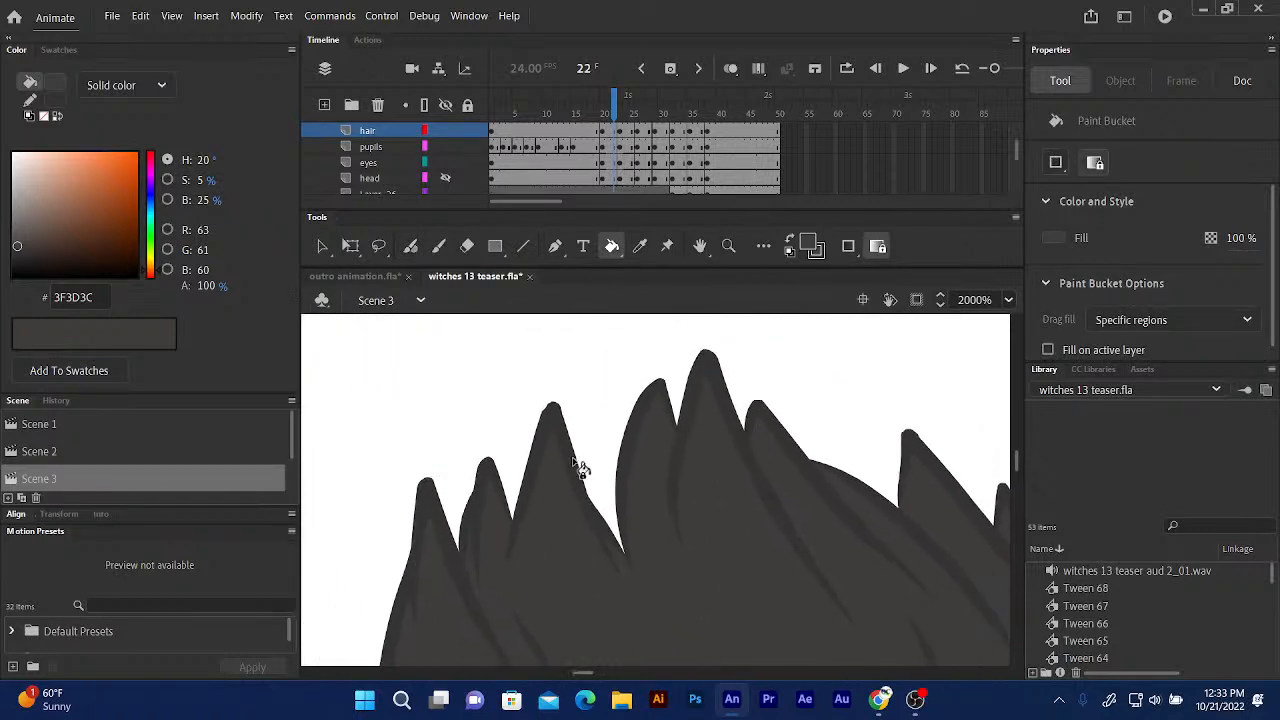
# Close the outline gaps at the narrow twin spike and the neighbouring spike on frame 19 with the Fluid Brush.
pyautogui.moveTo(613, 100); pyautogui.dragTo(602, 114)
pyautogui.moveTo(580, 362); pyautogui.dragTo(586, 322)
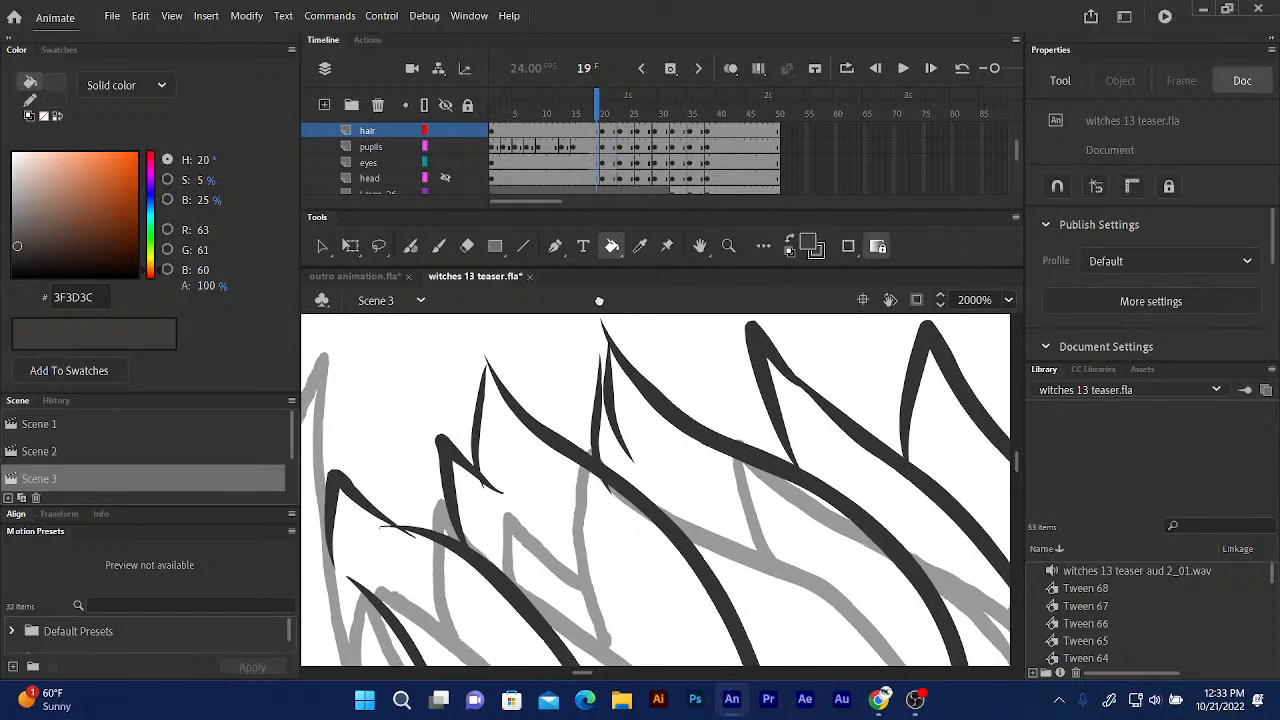
pyautogui.click(410, 246)
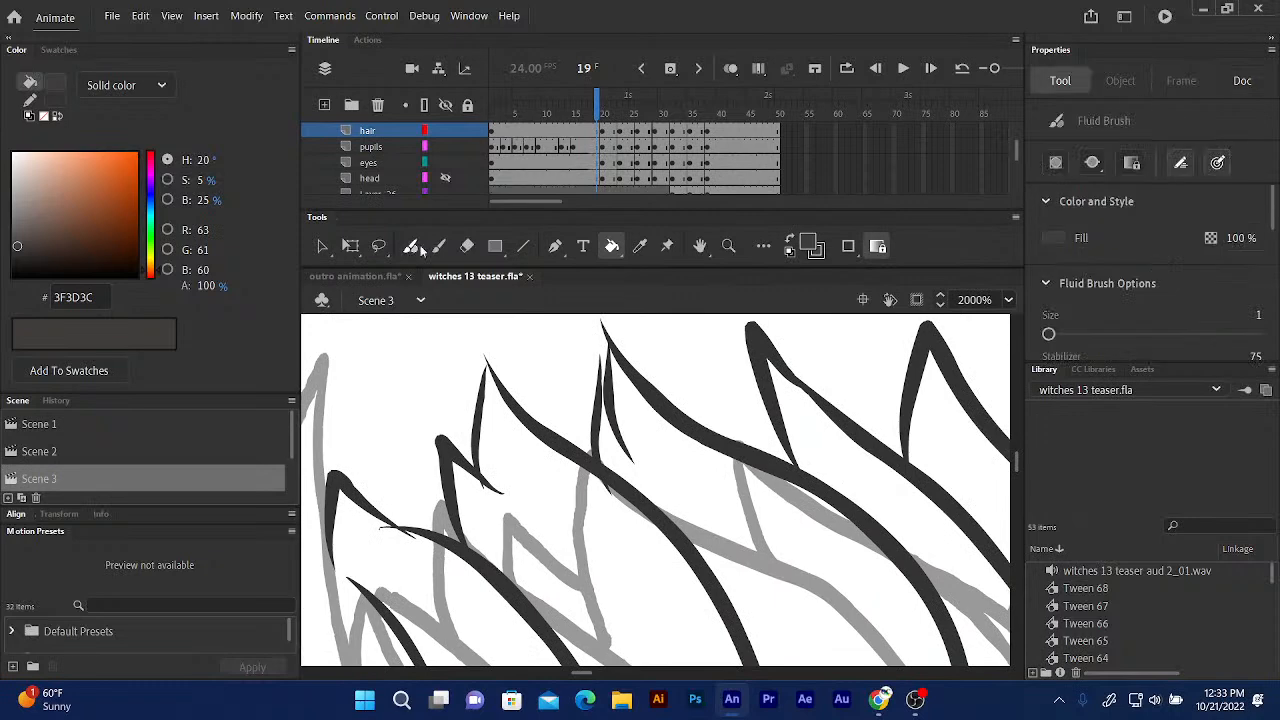
pyautogui.moveTo(606, 370); pyautogui.dragTo(604, 478)
pyautogui.moveTo(502, 428); pyautogui.dragTo(526, 348)
pyautogui.moveTo(522, 398); pyautogui.dragTo(514, 509)
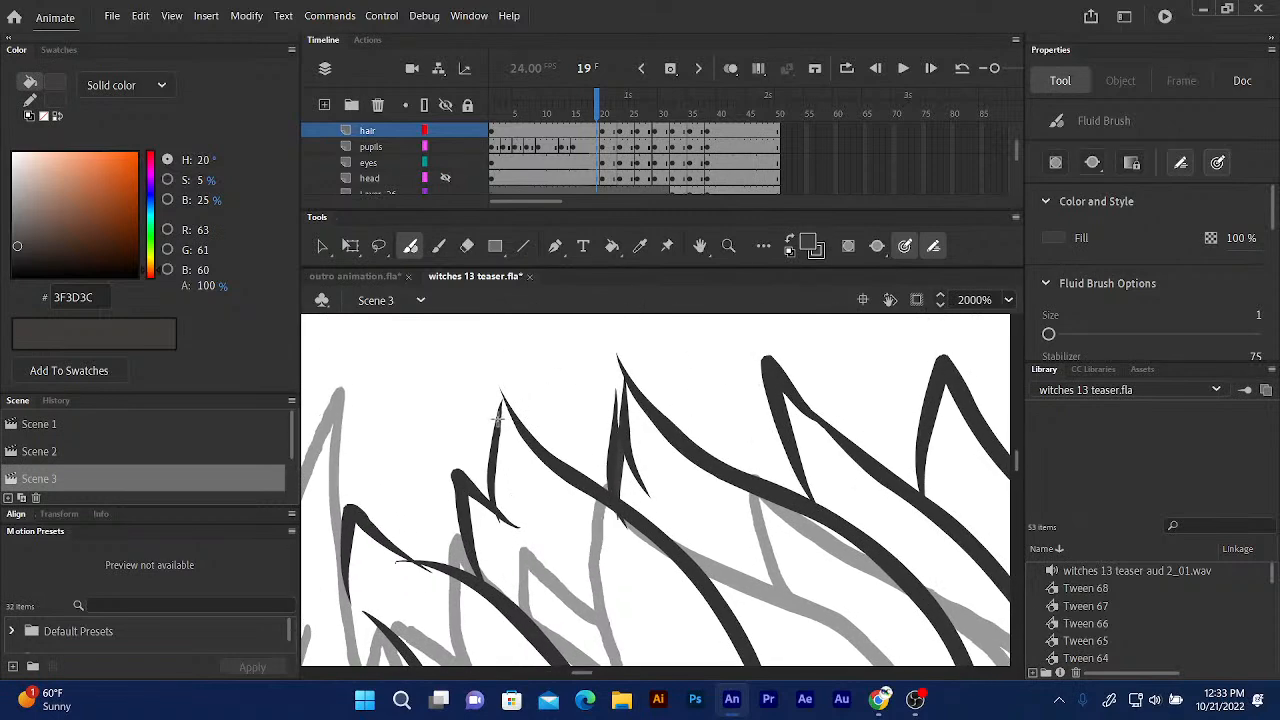
pyautogui.moveTo(499, 413); pyautogui.dragTo(496, 428)
# Trim the round blob off the tip of the outer fringe strand on frame 19 with the Eraser.
pyautogui.moveTo(480, 518); pyautogui.dragTo(503, 322)
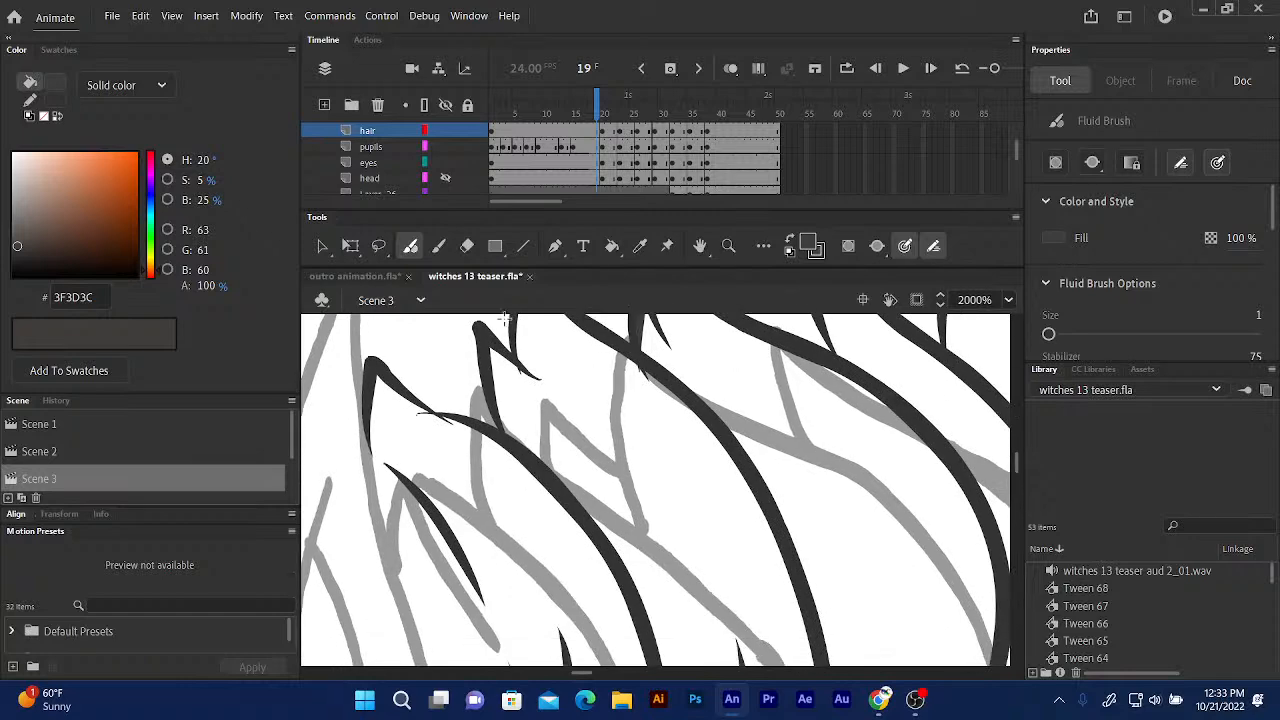
pyautogui.moveTo(451, 358)
pyautogui.mouseDown()
pyautogui.moveTo(526, 340)
pyautogui.moveTo(480, 316)
pyautogui.mouseUp()
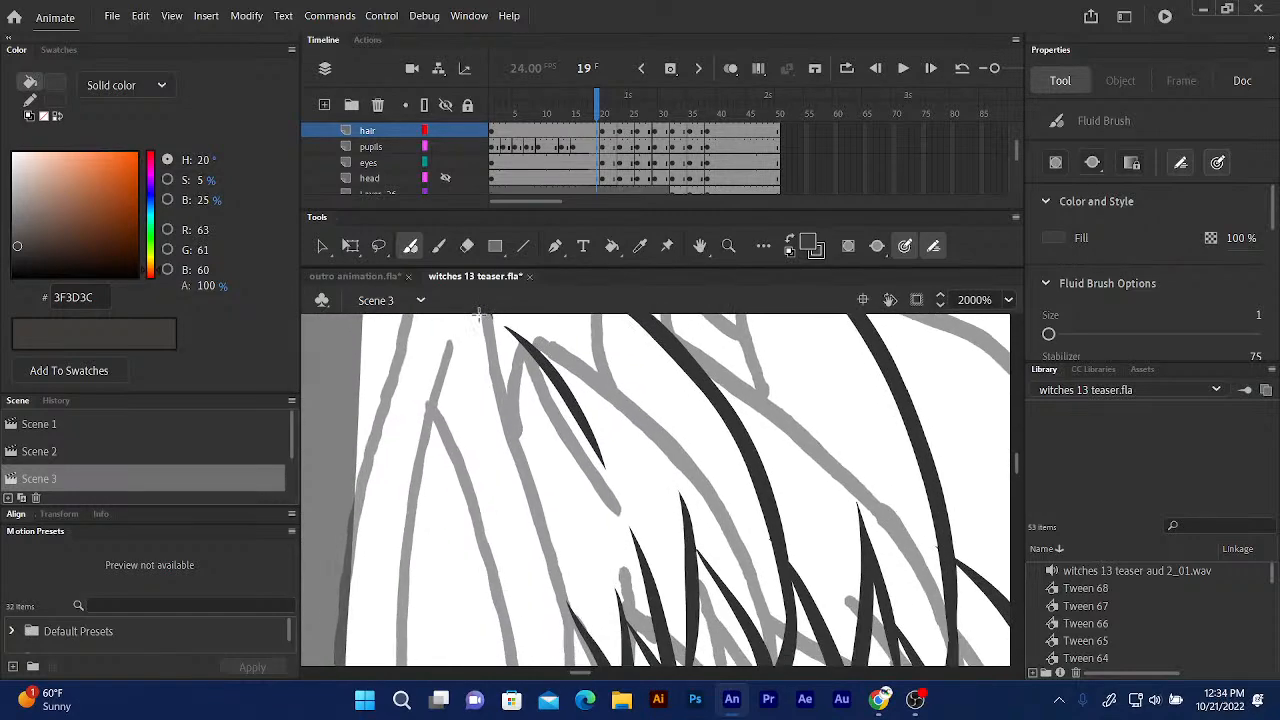
pyautogui.moveTo(496, 428); pyautogui.dragTo(486, 352)
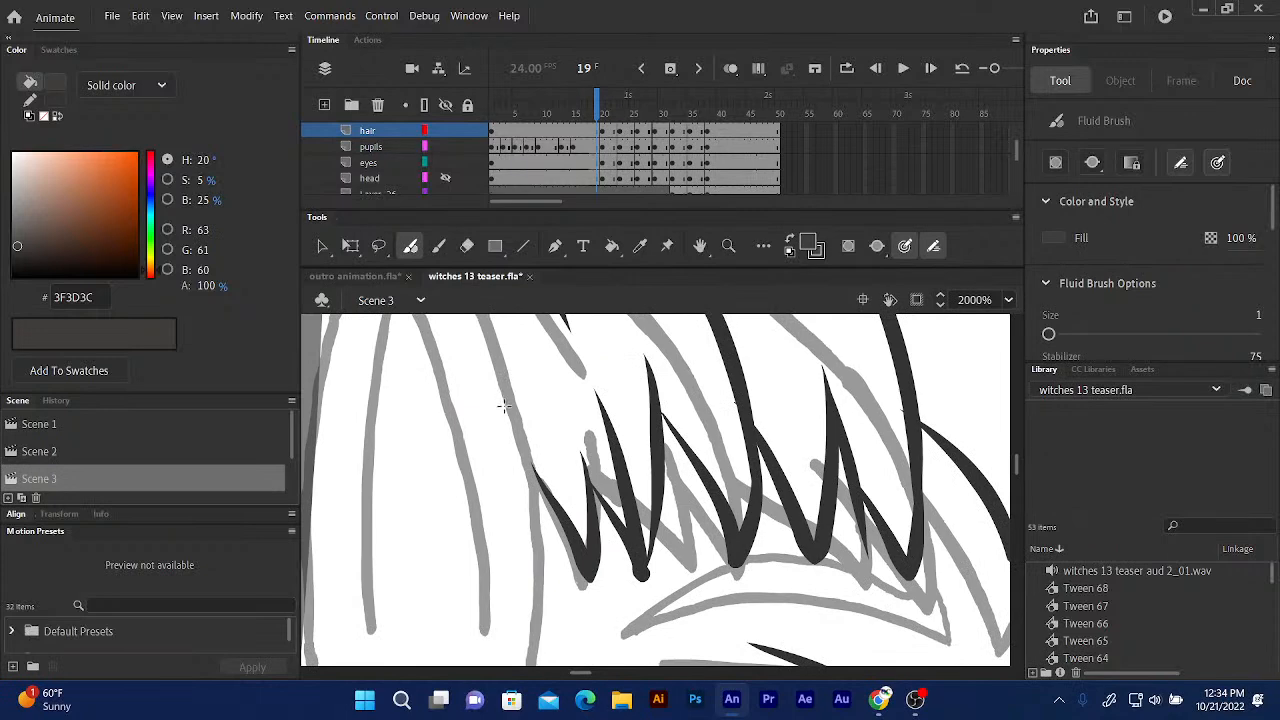
pyautogui.moveTo(507, 438)
pyautogui.mouseDown()
pyautogui.moveTo(480, 357)
pyautogui.moveTo(490, 375)
pyautogui.moveTo(419, 486)
pyautogui.mouseUp()
pyautogui.moveTo(506, 415)
pyautogui.mouseDown()
pyautogui.moveTo(470, 463)
pyautogui.moveTo(417, 420)
pyautogui.mouseUp()
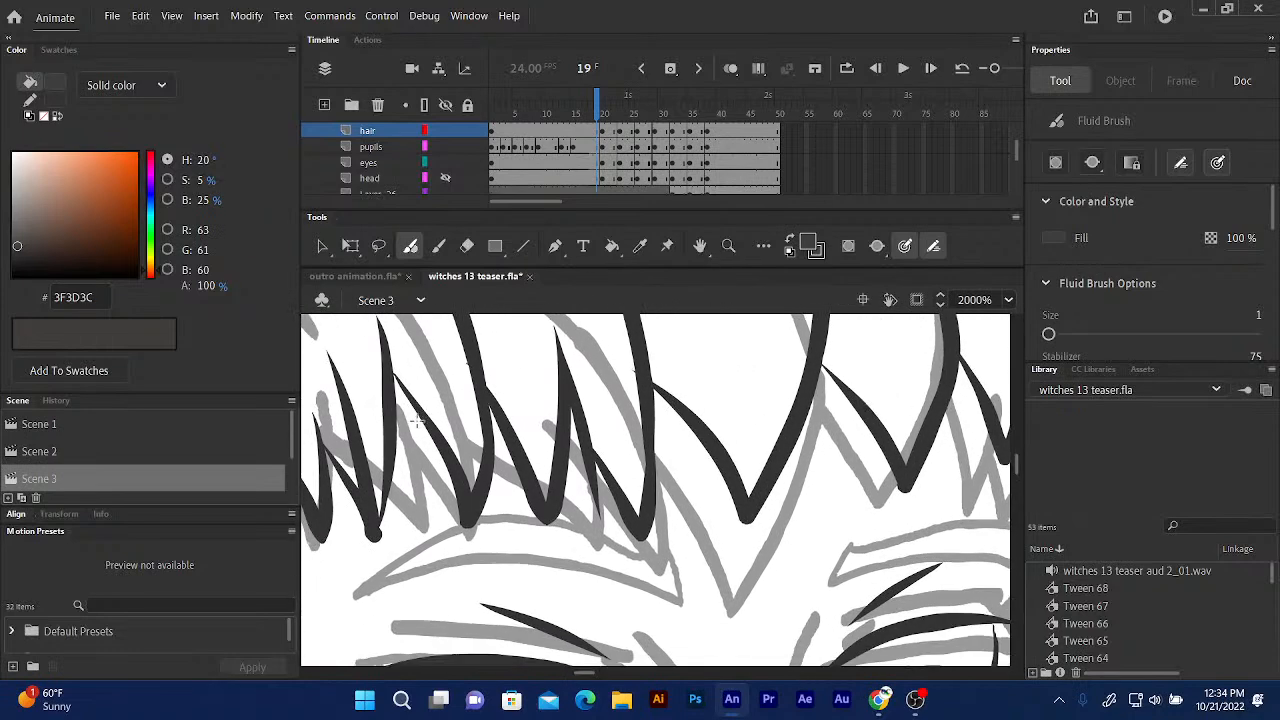
pyautogui.click(466, 246)
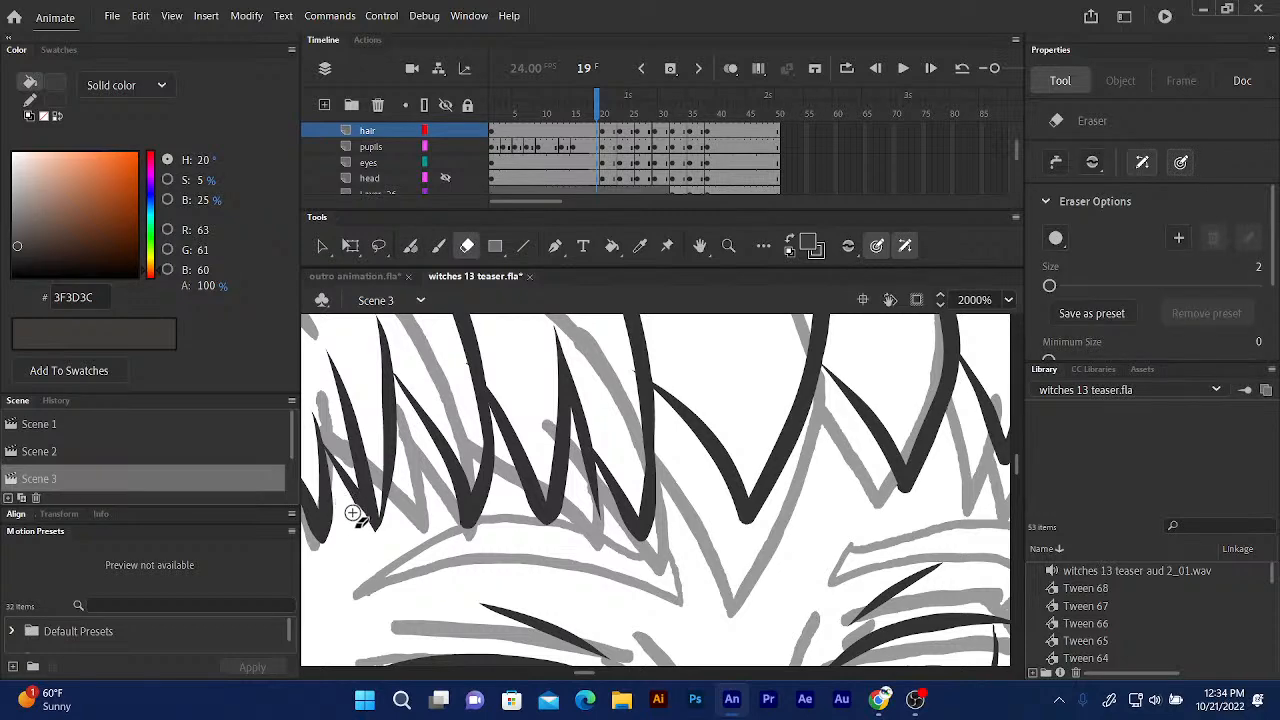
pyautogui.hotkey('ctrl', 'z')
pyautogui.moveTo(373, 498)
pyautogui.mouseDown()
pyautogui.moveTo(351, 520)
pyautogui.moveTo(349, 563)
pyautogui.moveTo(314, 604)
pyautogui.mouseUp()
pyautogui.moveTo(358, 552); pyautogui.dragTo(274, 569)
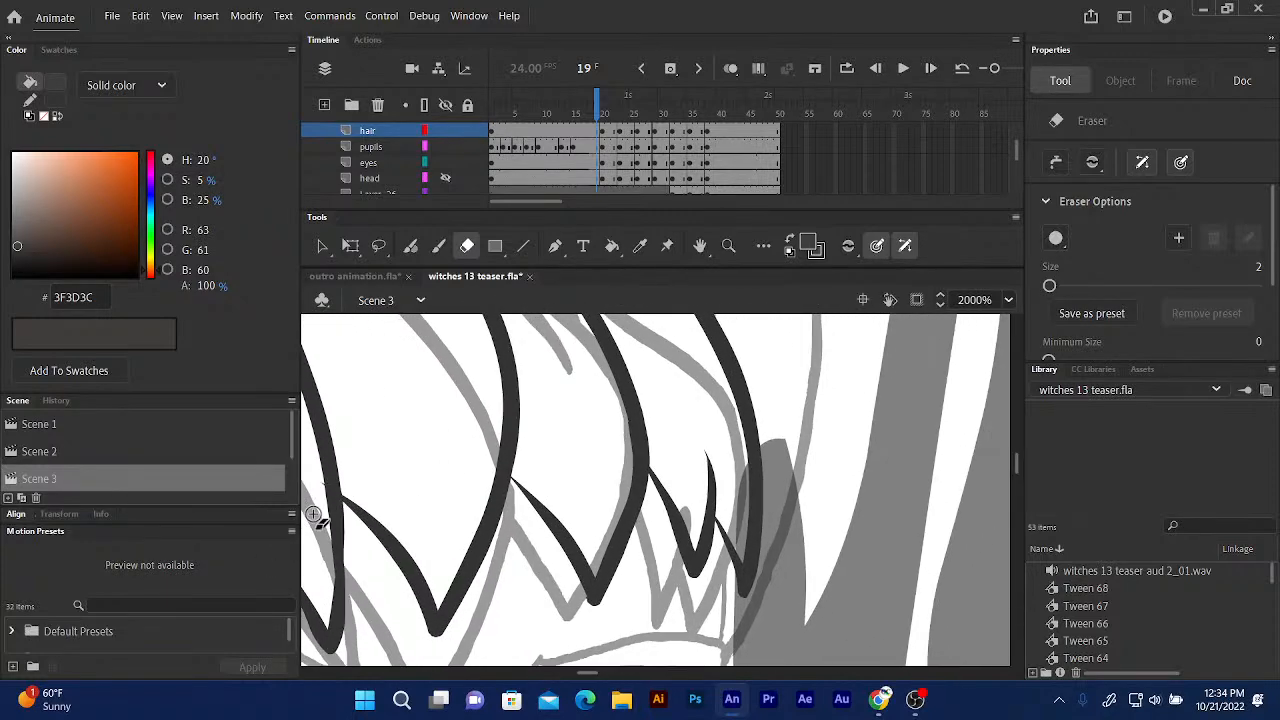
pyautogui.moveTo(531, 497); pyautogui.dragTo(503, 455)
pyautogui.hotkey('ctrl', 'z')
# Extend the outer side outline of the hair on frame 19 down to the outermost fringe strand with the Fluid Brush.
pyautogui.click(410, 246)
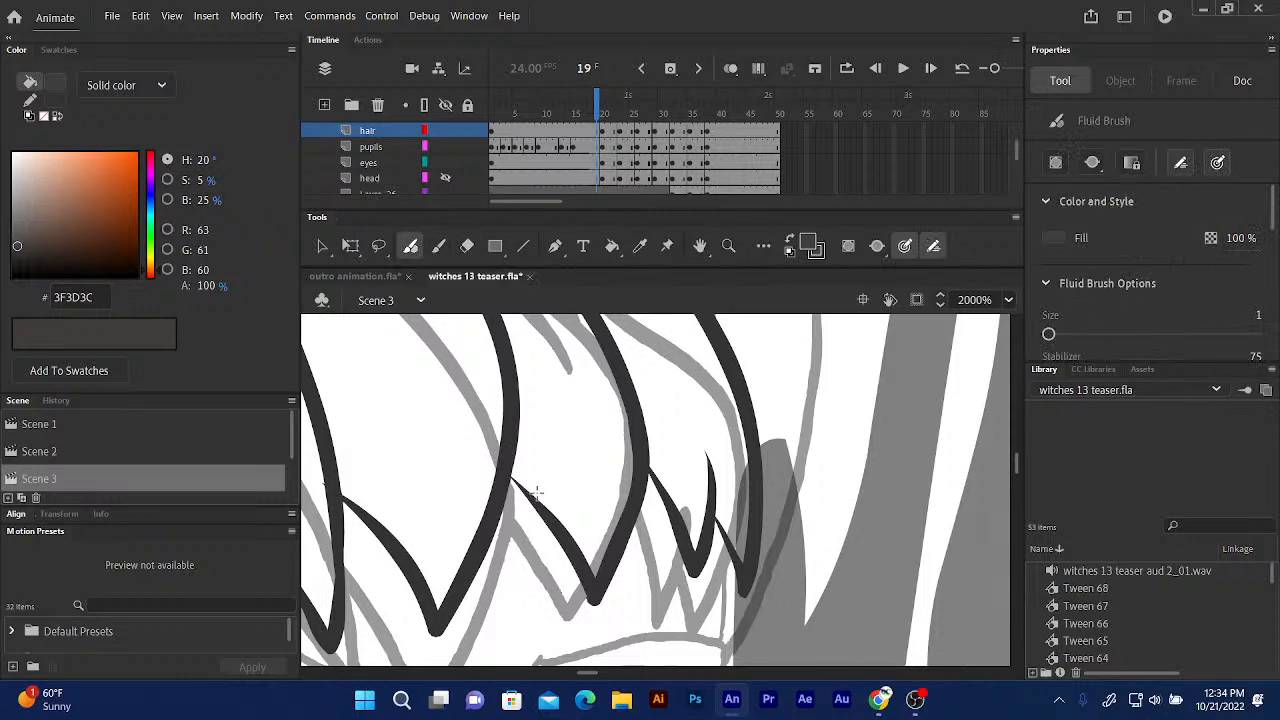
pyautogui.moveTo(538, 505); pyautogui.dragTo(482, 451)
pyautogui.moveTo(421, 543); pyautogui.dragTo(431, 657)
pyautogui.moveTo(391, 471); pyautogui.dragTo(494, 645)
pyautogui.moveTo(415, 574)
pyautogui.mouseDown()
pyautogui.moveTo(449, 580)
pyautogui.moveTo(599, 524)
pyautogui.mouseUp()
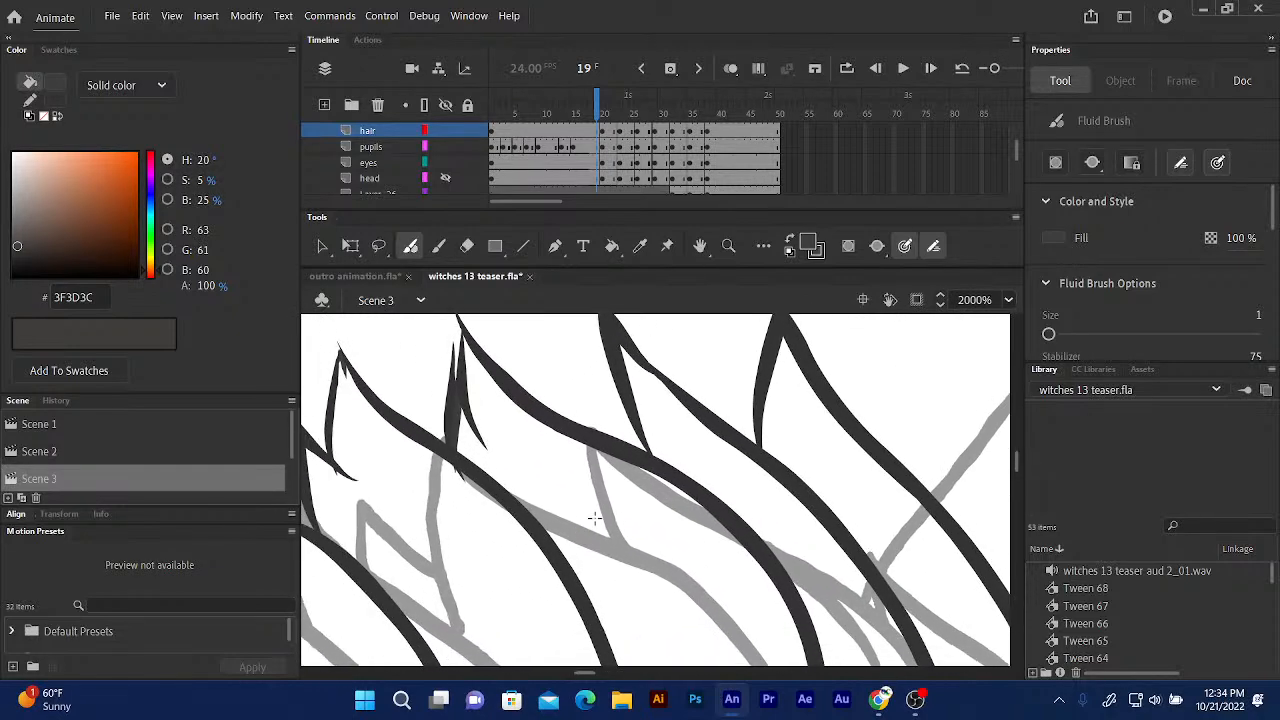
pyautogui.moveTo(449, 457); pyautogui.dragTo(535, 465)
pyautogui.moveTo(391, 459)
pyautogui.mouseDown()
pyautogui.moveTo(421, 448)
pyautogui.moveTo(468, 363)
pyautogui.moveTo(477, 374)
pyautogui.moveTo(505, 353)
pyautogui.mouseUp()
pyautogui.moveTo(425, 416); pyautogui.dragTo(450, 369)
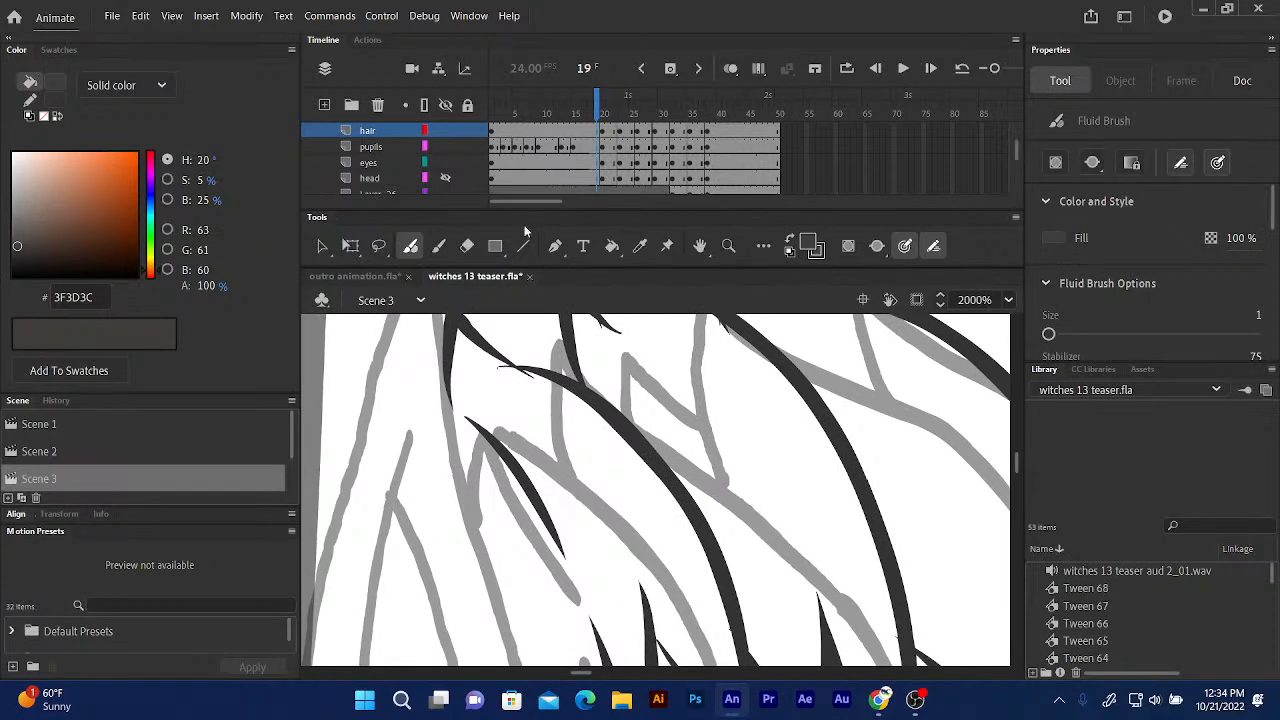
pyautogui.moveTo(491, 339)
pyautogui.mouseDown()
pyautogui.moveTo(483, 269)
pyautogui.moveTo(493, 308)
pyautogui.mouseUp()
pyautogui.moveTo(449, 350)
pyautogui.mouseDown()
pyautogui.moveTo(484, 525)
pyautogui.moveTo(515, 596)
pyautogui.mouseUp()
pyautogui.moveTo(467, 387); pyautogui.dragTo(445, 293)
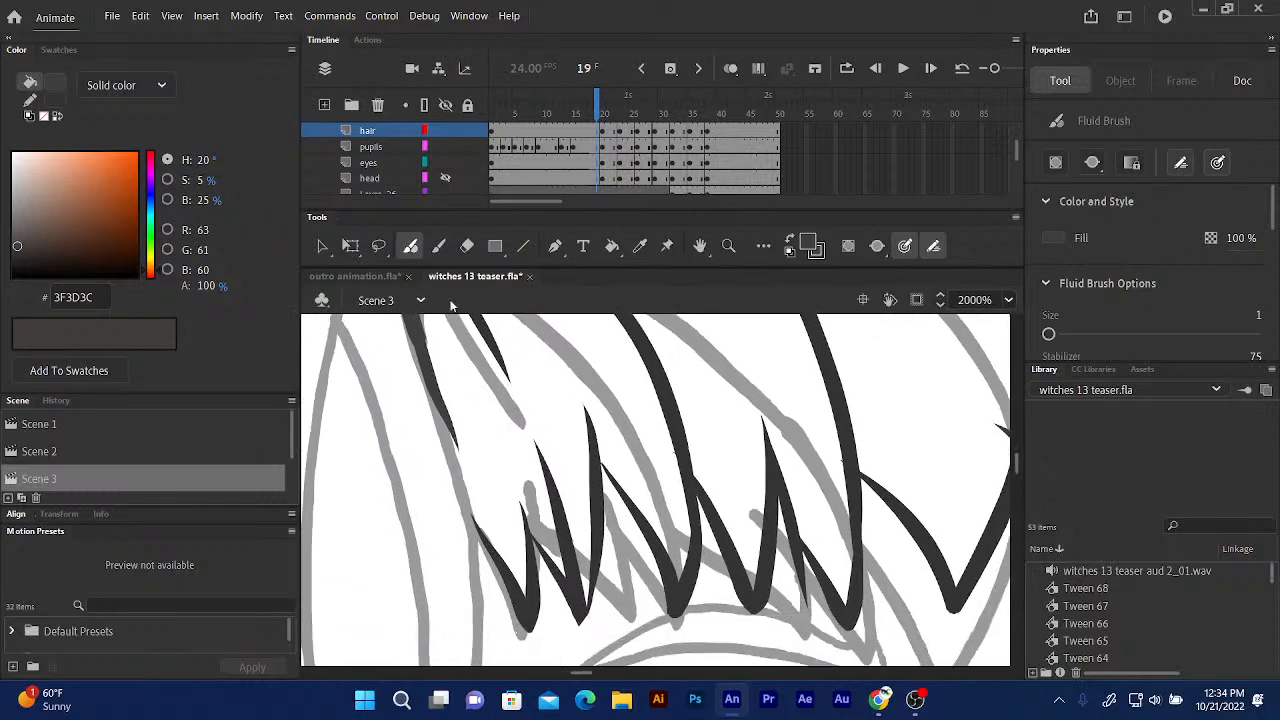
pyautogui.moveTo(430, 385); pyautogui.dragTo(485, 538)
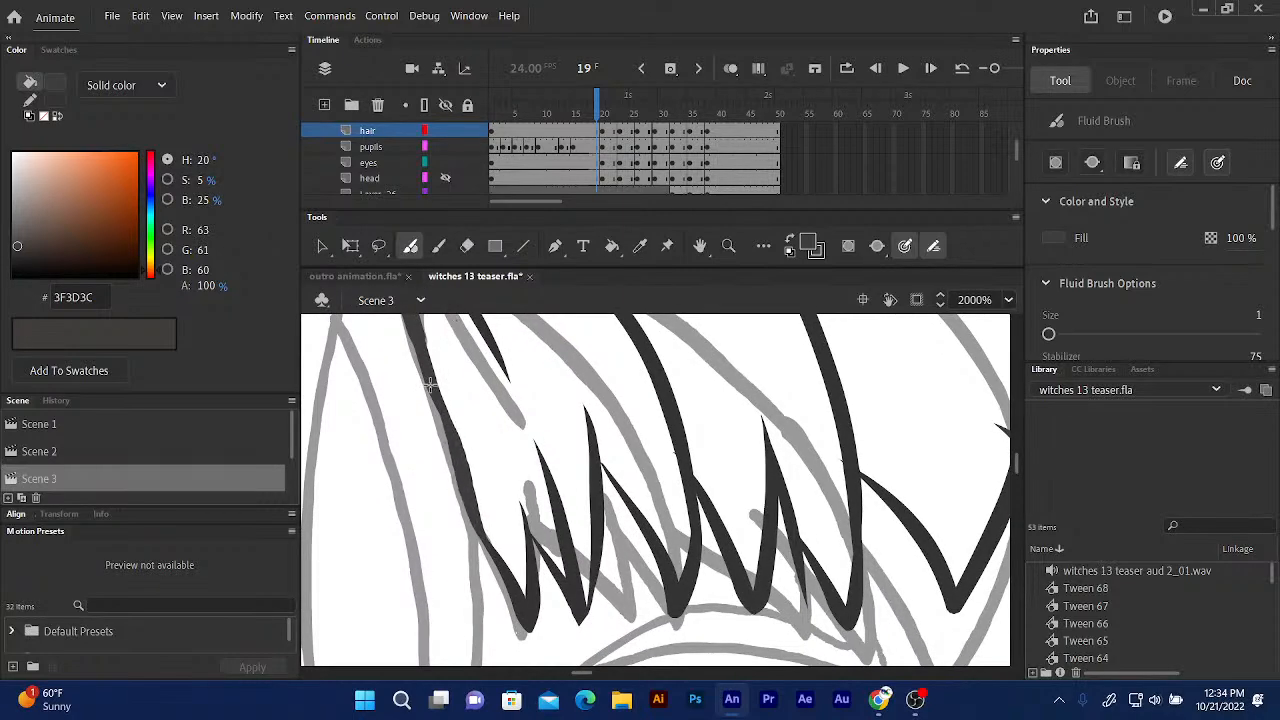
# Fill the outermost side section of the hair and the adjoining two-spiked section on frame 19 with #3F3D3C.
pyautogui.moveTo(450, 396); pyautogui.dragTo(439, 509)
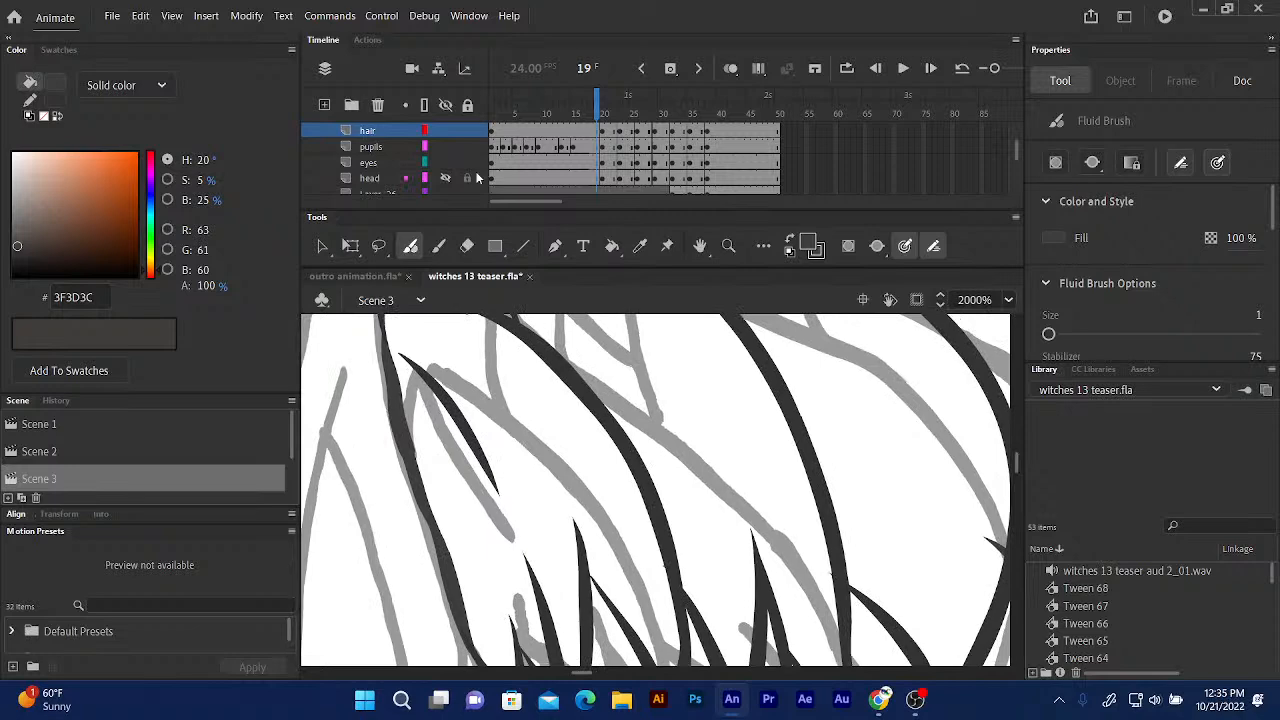
pyautogui.click(612, 246)
pyautogui.click(564, 458)
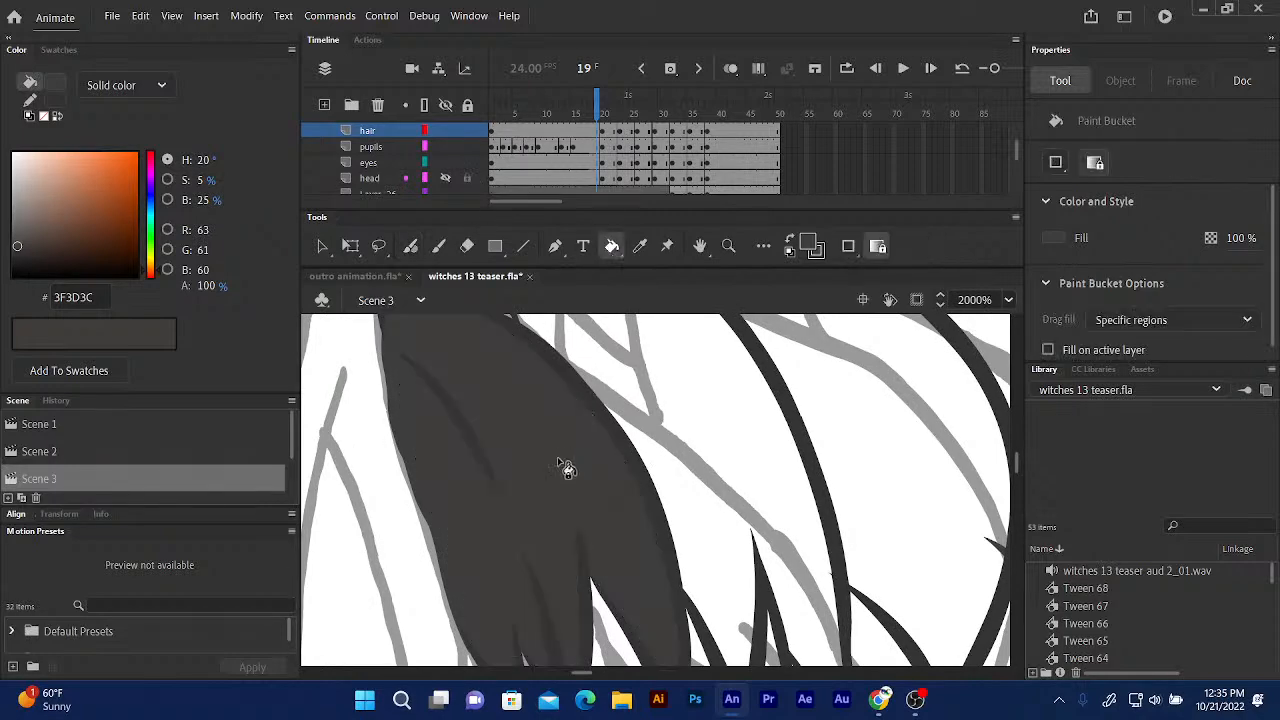
pyautogui.moveTo(506, 477)
pyautogui.mouseDown()
pyautogui.moveTo(460, 431)
pyautogui.moveTo(412, 620)
pyautogui.mouseUp()
pyautogui.click(568, 408)
pyautogui.moveTo(426, 451); pyautogui.dragTo(475, 612)
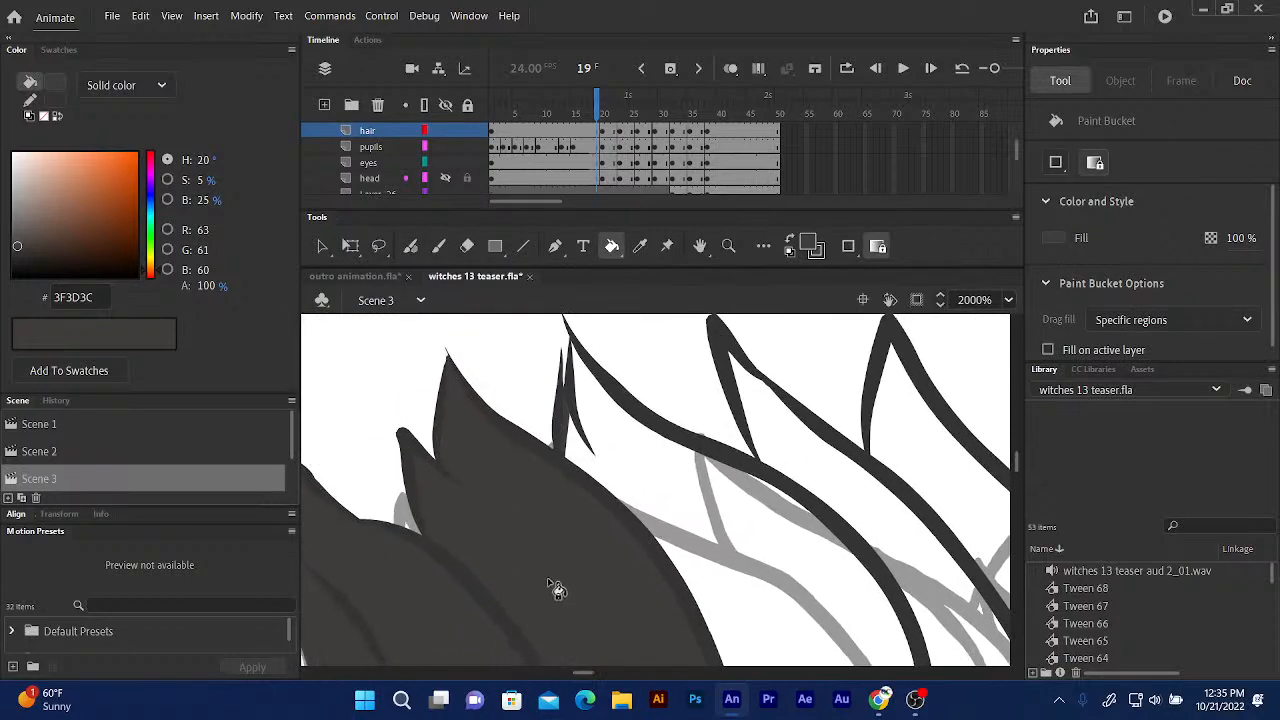
# Fill the remaining hair sections on frame 19 with #3F3D3C and make the head layer visible again.
pyautogui.click(646, 494)
pyautogui.moveTo(528, 516); pyautogui.dragTo(366, 414)
pyautogui.moveTo(405, 453); pyautogui.dragTo(347, 407)
pyautogui.moveTo(482, 511); pyautogui.dragTo(342, 315)
pyautogui.click(625, 446)
pyautogui.click(750, 446)
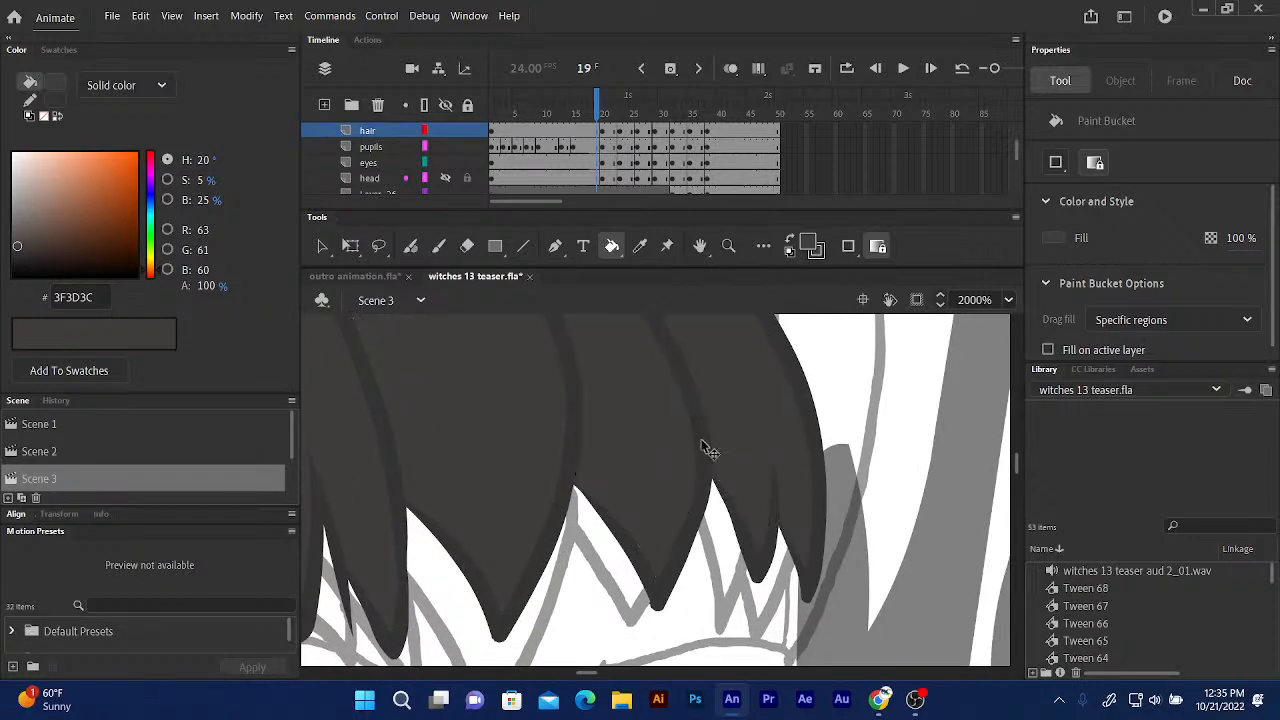
pyautogui.hotkey('ctrl', '-')
pyautogui.click(445, 178)
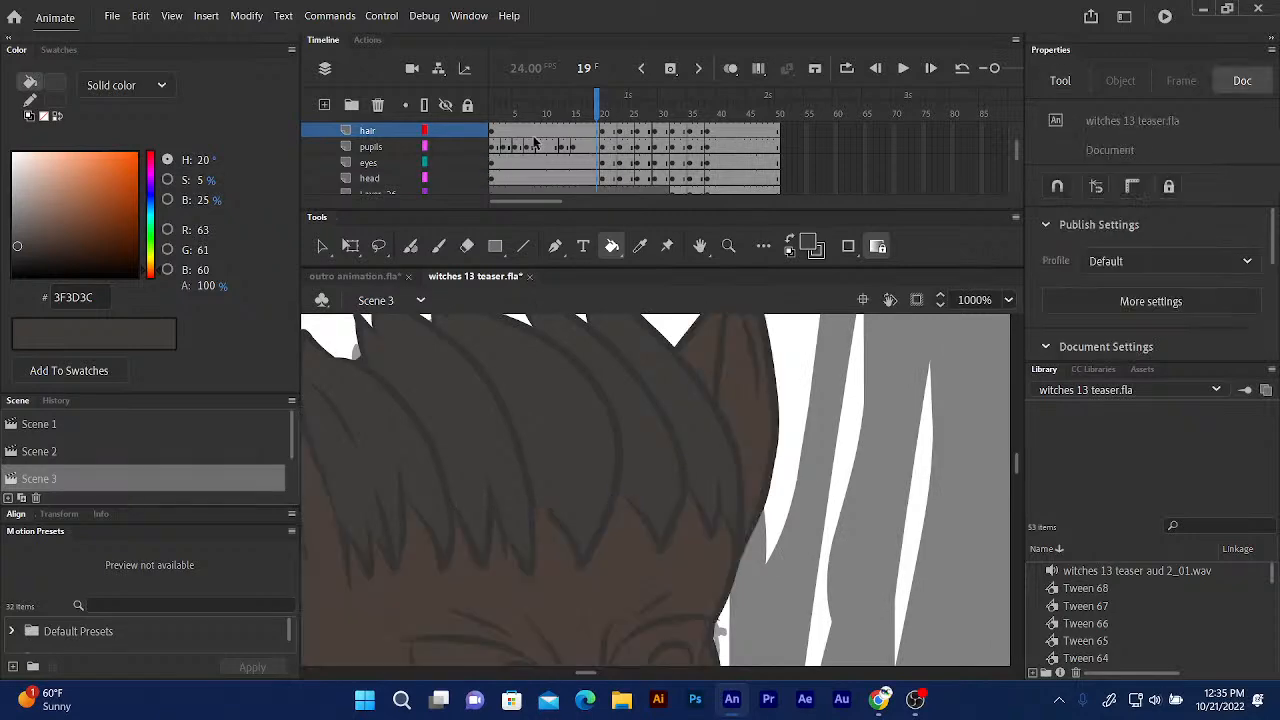
# Open Scene 1, bring its whole stage into view and go to frame 1.
pyautogui.moveTo(1017, 158); pyautogui.dragTo(1022, 147)
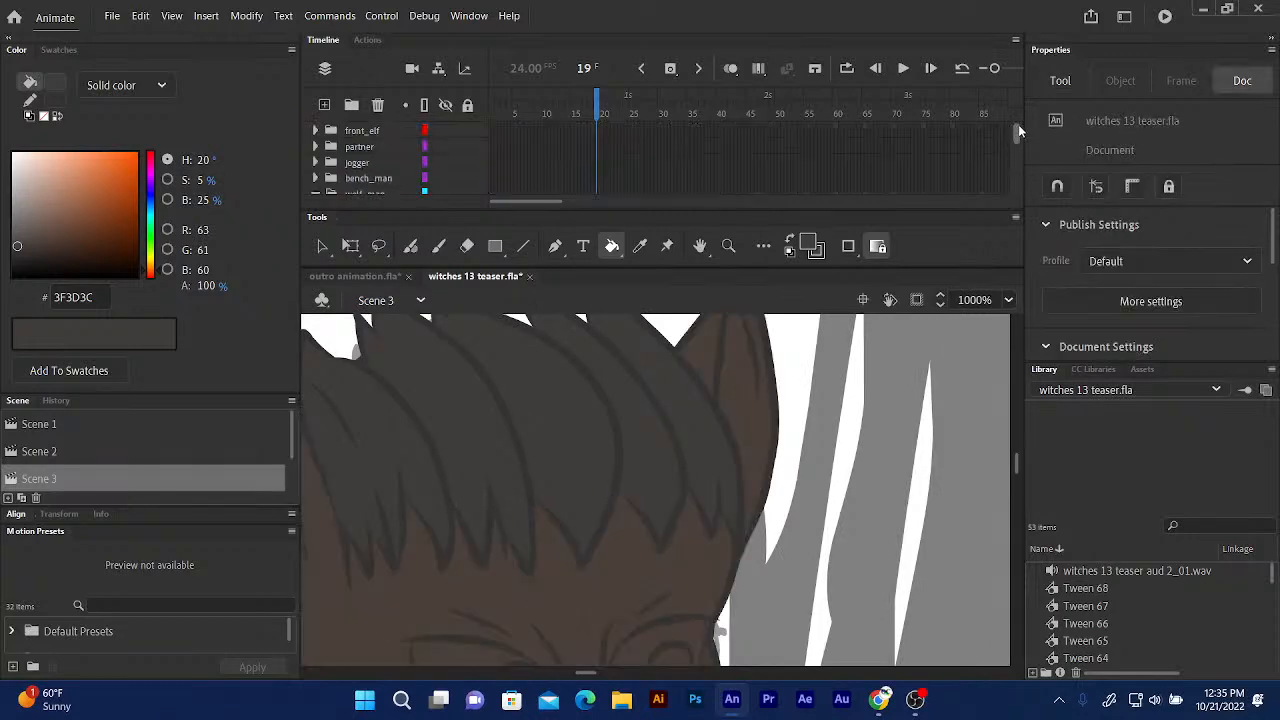
pyautogui.scroll(-6, 1017, 126)
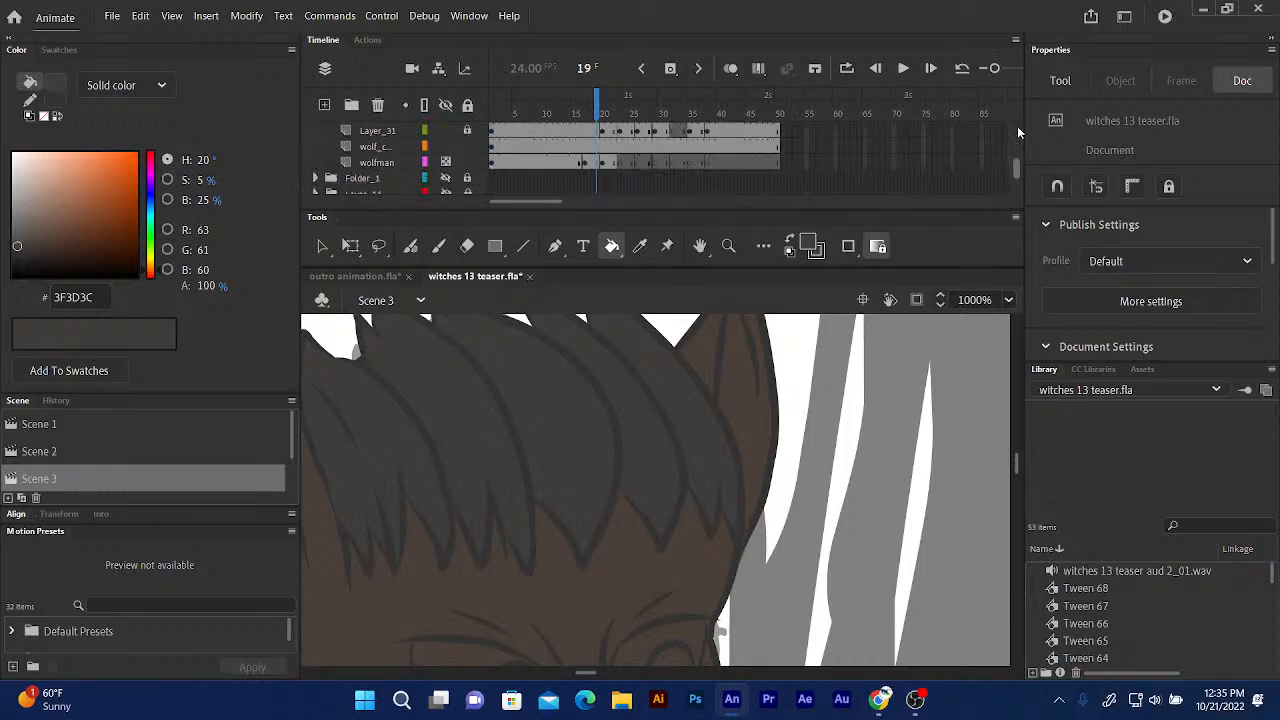
pyautogui.scroll(2, 1017, 126)
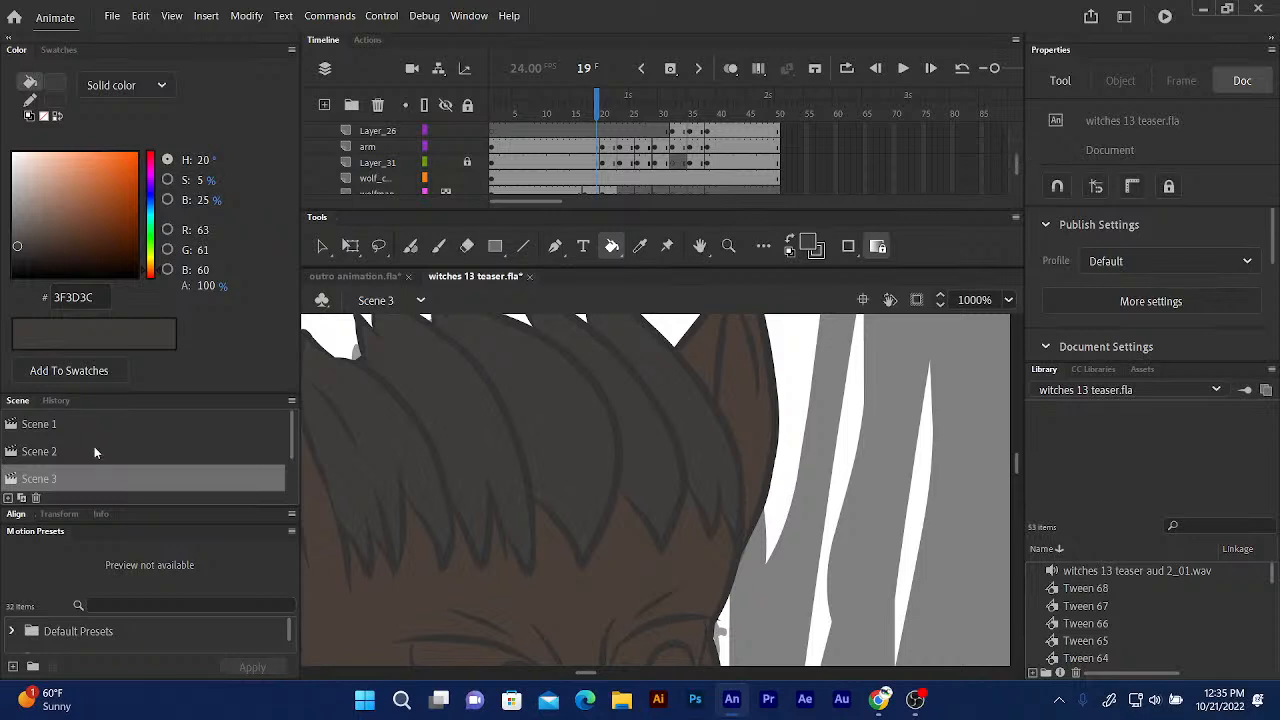
pyautogui.click(59, 424)
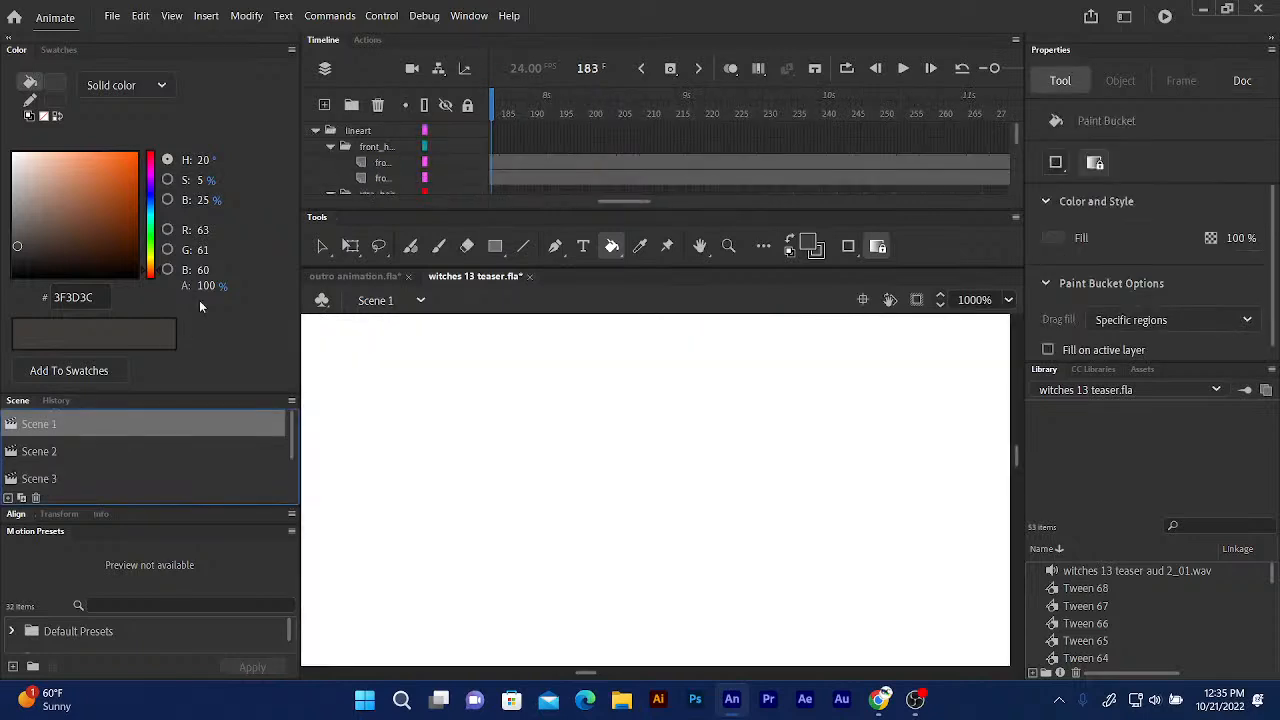
pyautogui.hotkey('ctrl', '-')
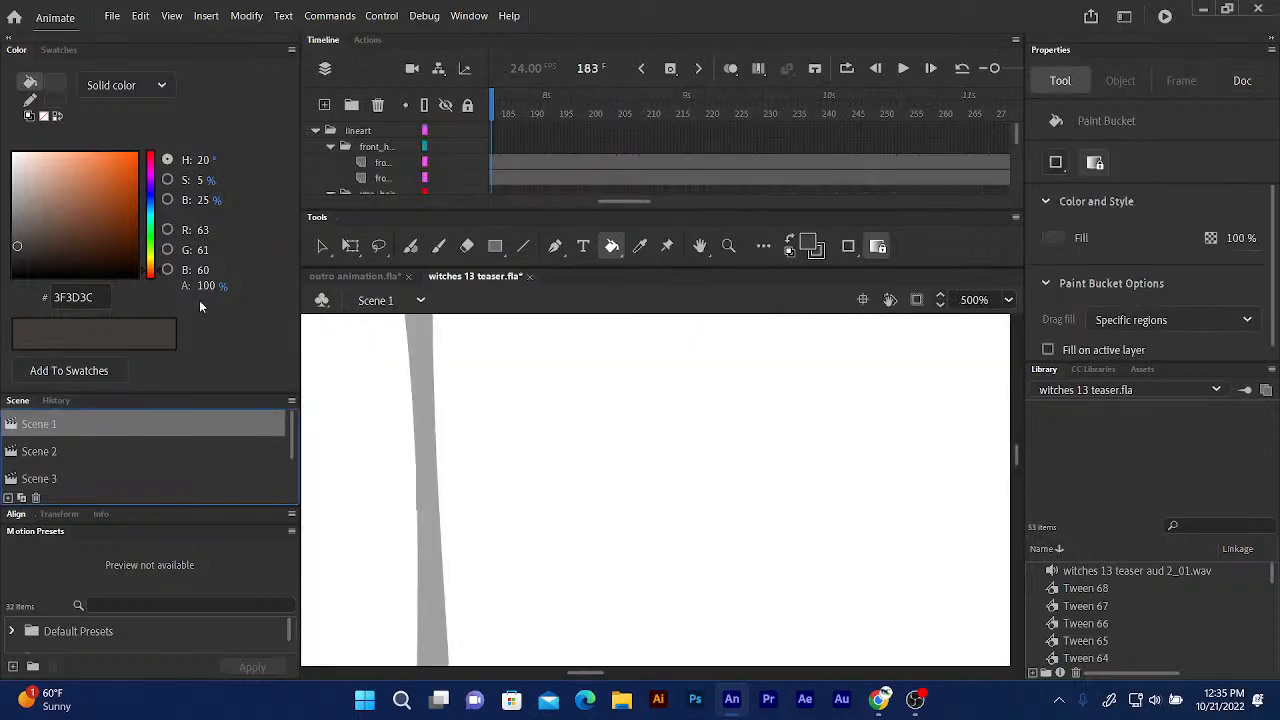
pyautogui.hotkey('ctrl', '-')
pyautogui.hotkey('ctrl', '-')
pyautogui.hotkey('ctrl', '-')
pyautogui.hotkey('ctrl', '-')
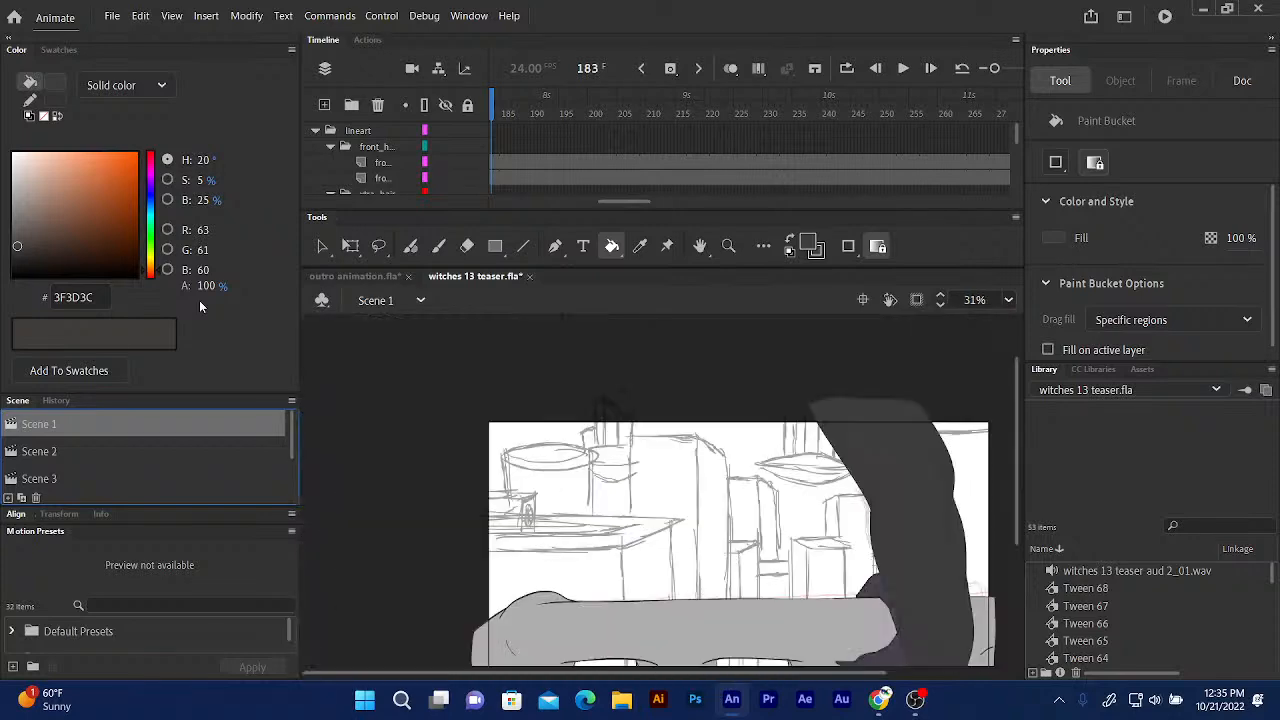
pyautogui.moveTo(490, 107); pyautogui.dragTo(480, 116)
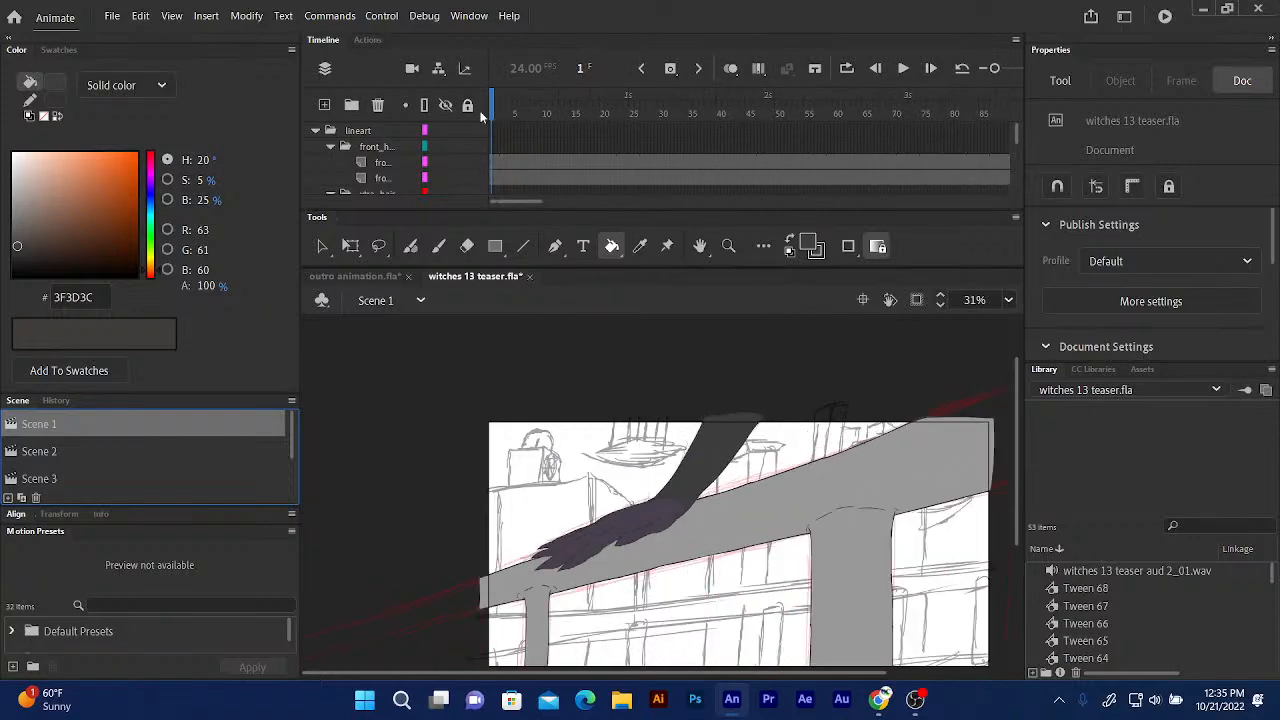
pyautogui.hotkey('ctrl', '-')
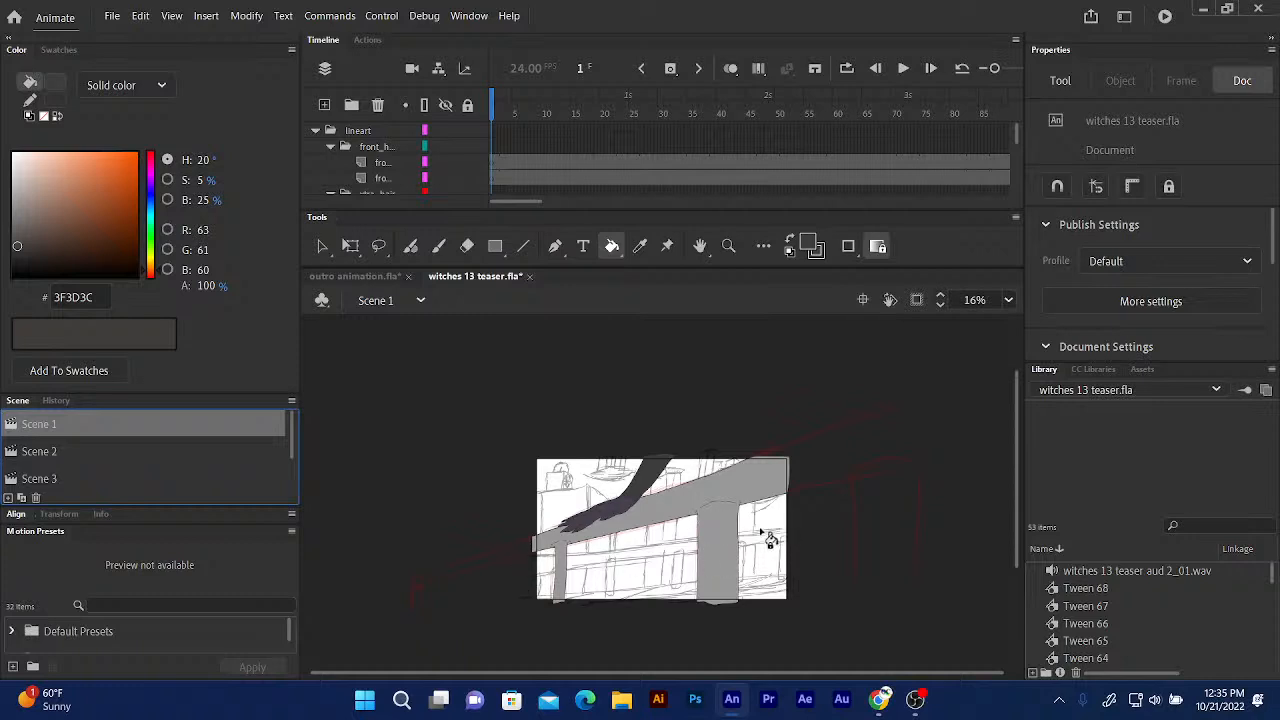
# Play the opening of Scene 1 and examine the hand on the railing around frame 36.
pyautogui.click(322, 246)
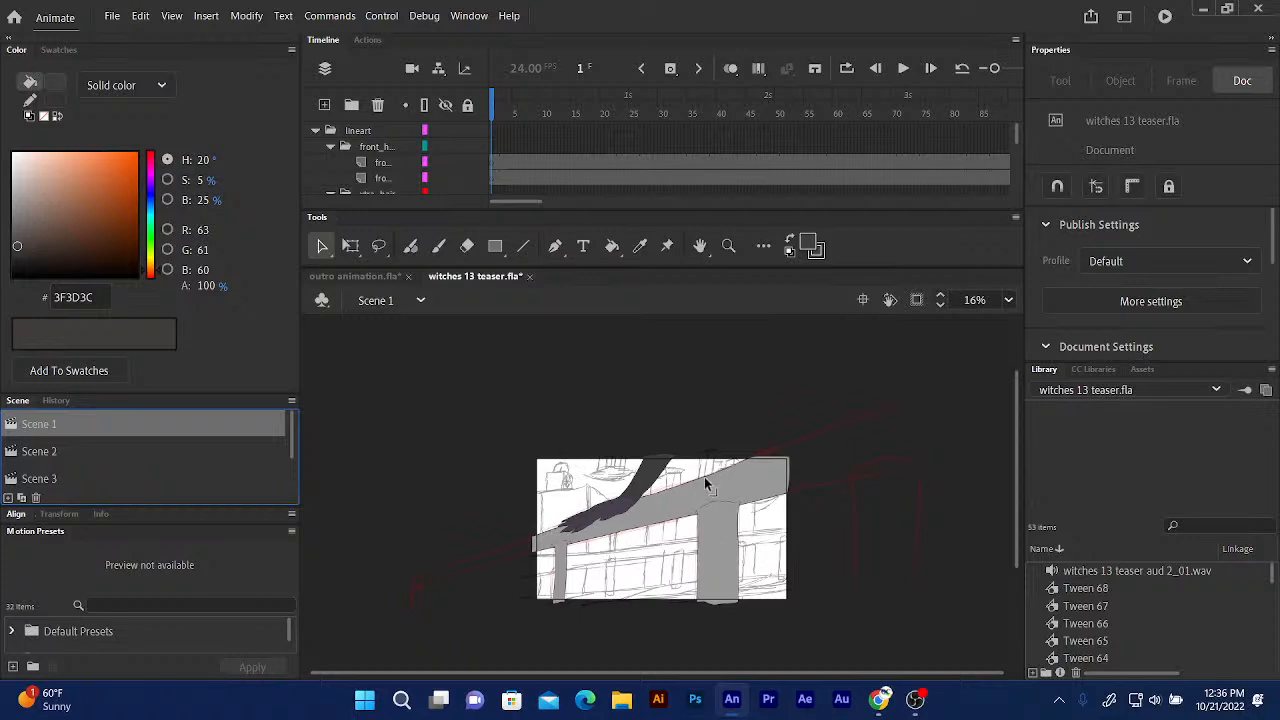
pyautogui.press('Return')
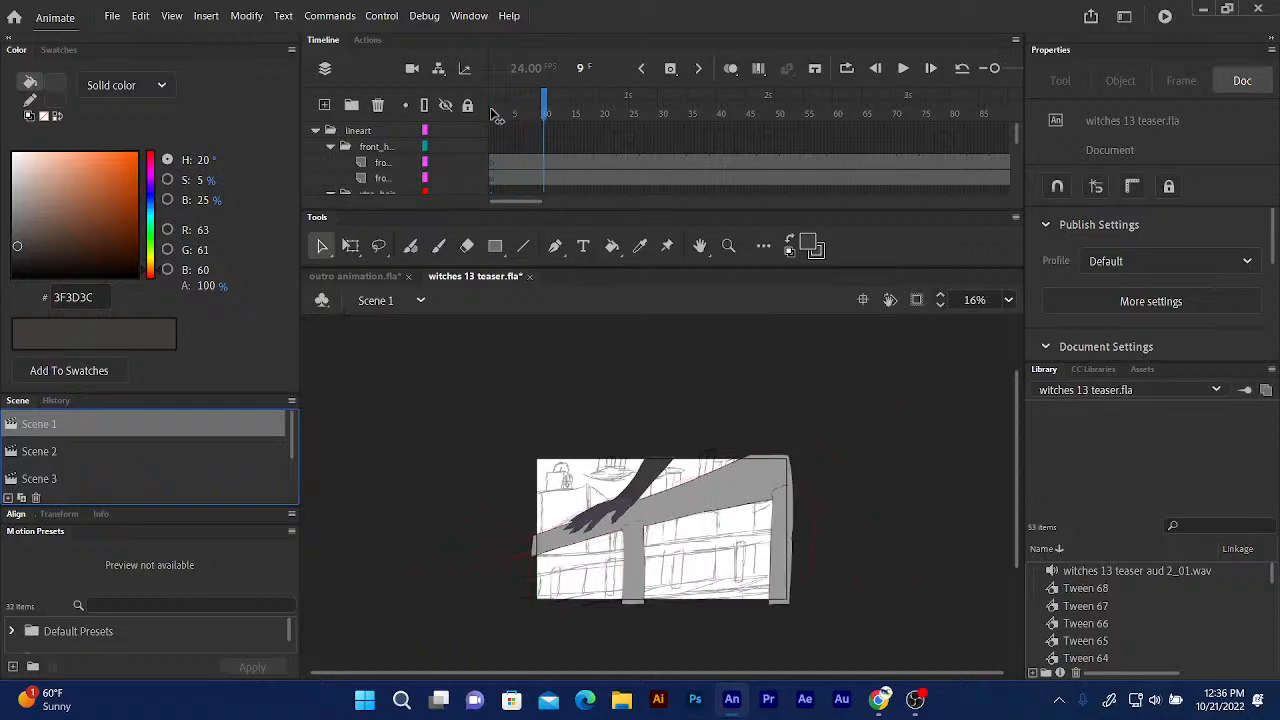
pyautogui.press('Return')
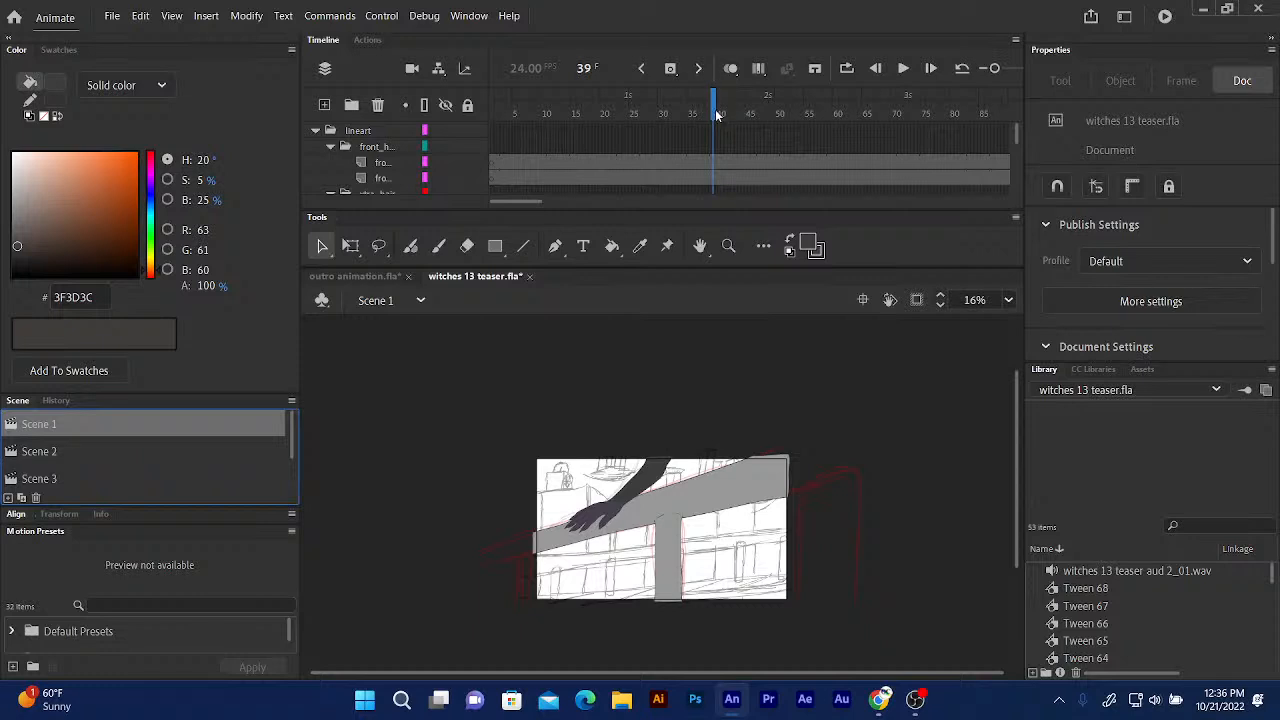
pyautogui.moveTo(715, 115); pyautogui.dragTo(698, 115)
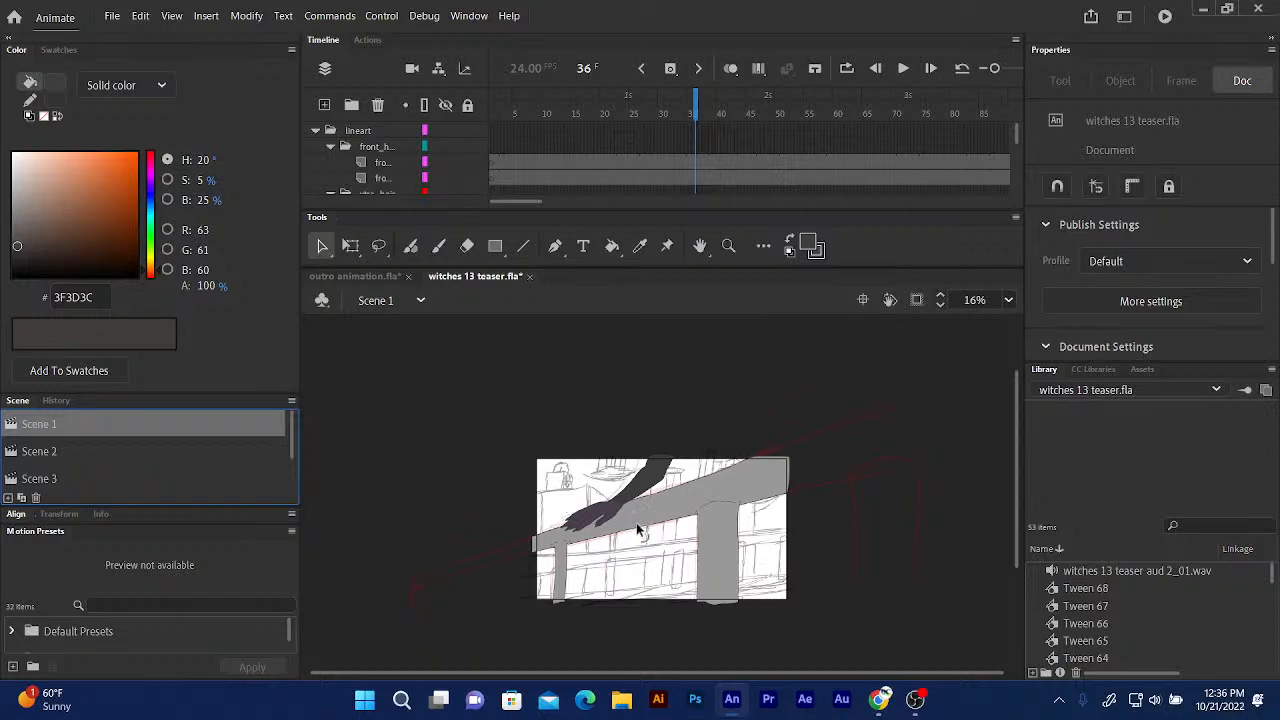
pyautogui.click(563, 494)
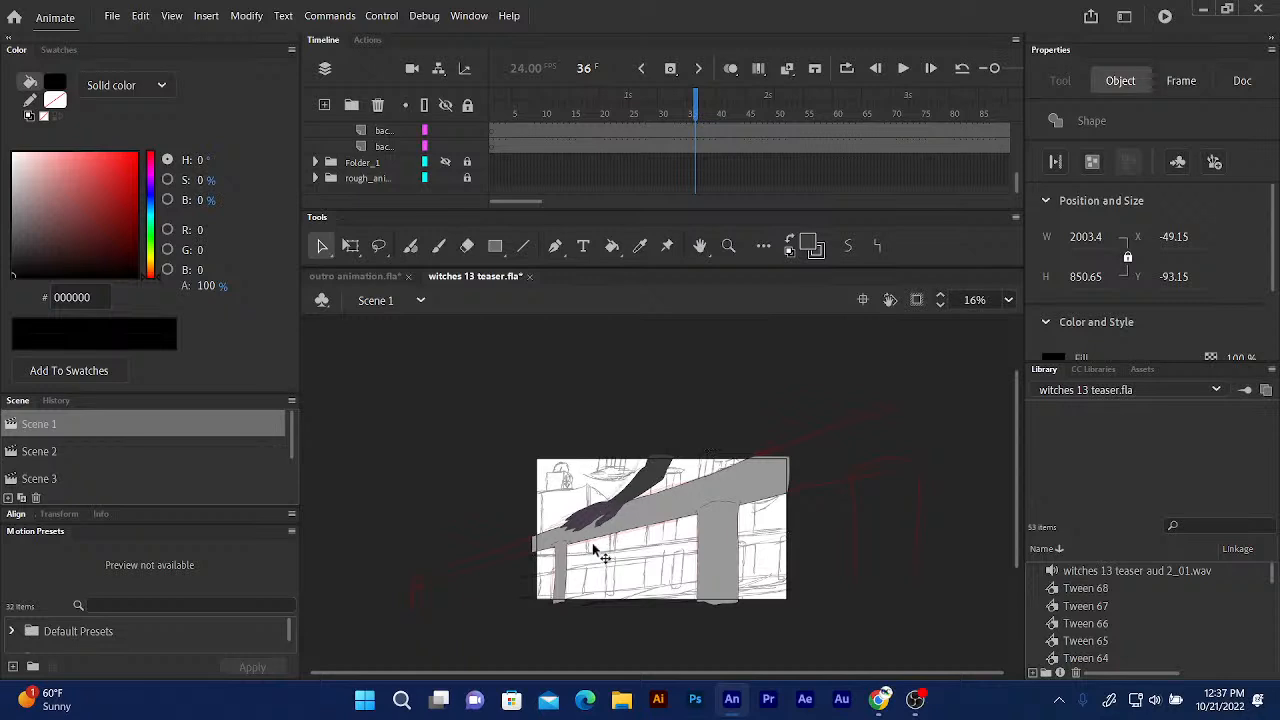
# Step forward frame by frame from frame 36 of Scene 1 to review the arm, railing and character animation.
pyautogui.click(695, 108)
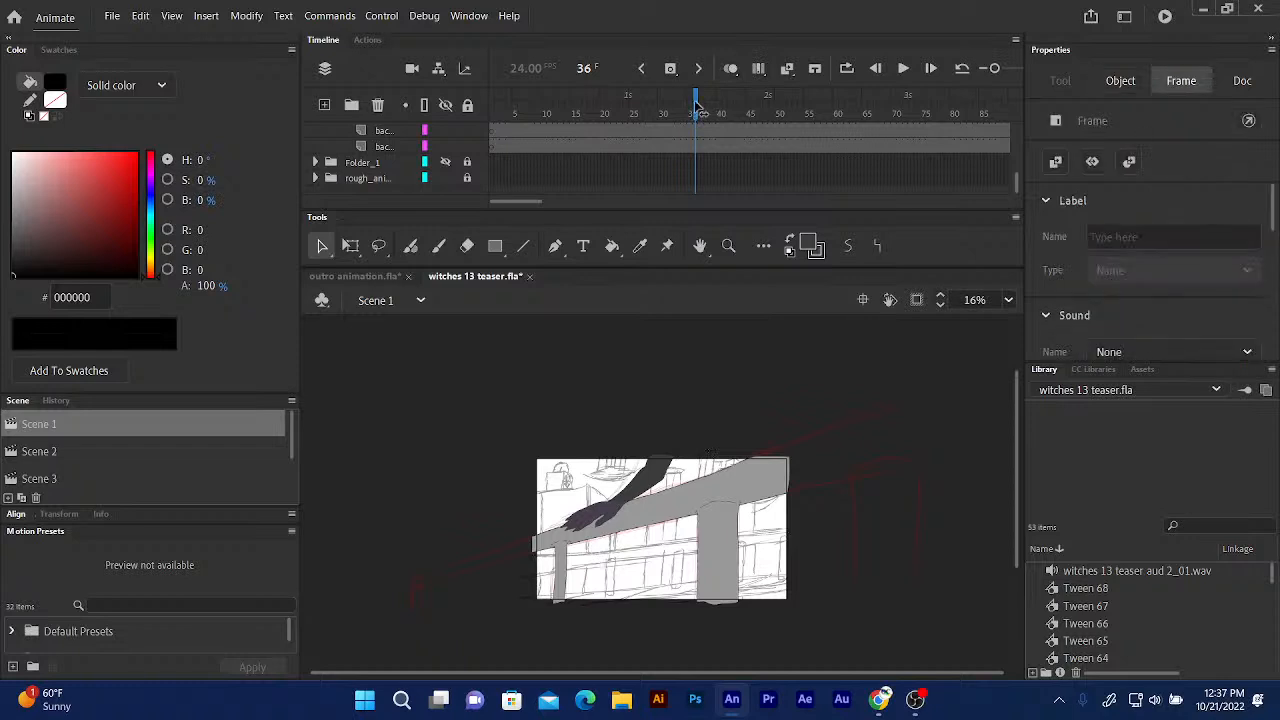
pyautogui.press('.')
pyautogui.press('.')
pyautogui.press('.')
pyautogui.press('.')
pyautogui.press('.')
pyautogui.press('.')
pyautogui.press('.')
pyautogui.press('.')
pyautogui.press('.')
pyautogui.press('.')
pyautogui.press('.')
pyautogui.press('.')
pyautogui.press('.')
pyautogui.press('.')
pyautogui.press('.')
pyautogui.press('.')
pyautogui.press('.')
pyautogui.press('.')
pyautogui.press('.')
pyautogui.press('.')
pyautogui.press('.')
pyautogui.press('.')
pyautogui.press('.')
pyautogui.press('.')
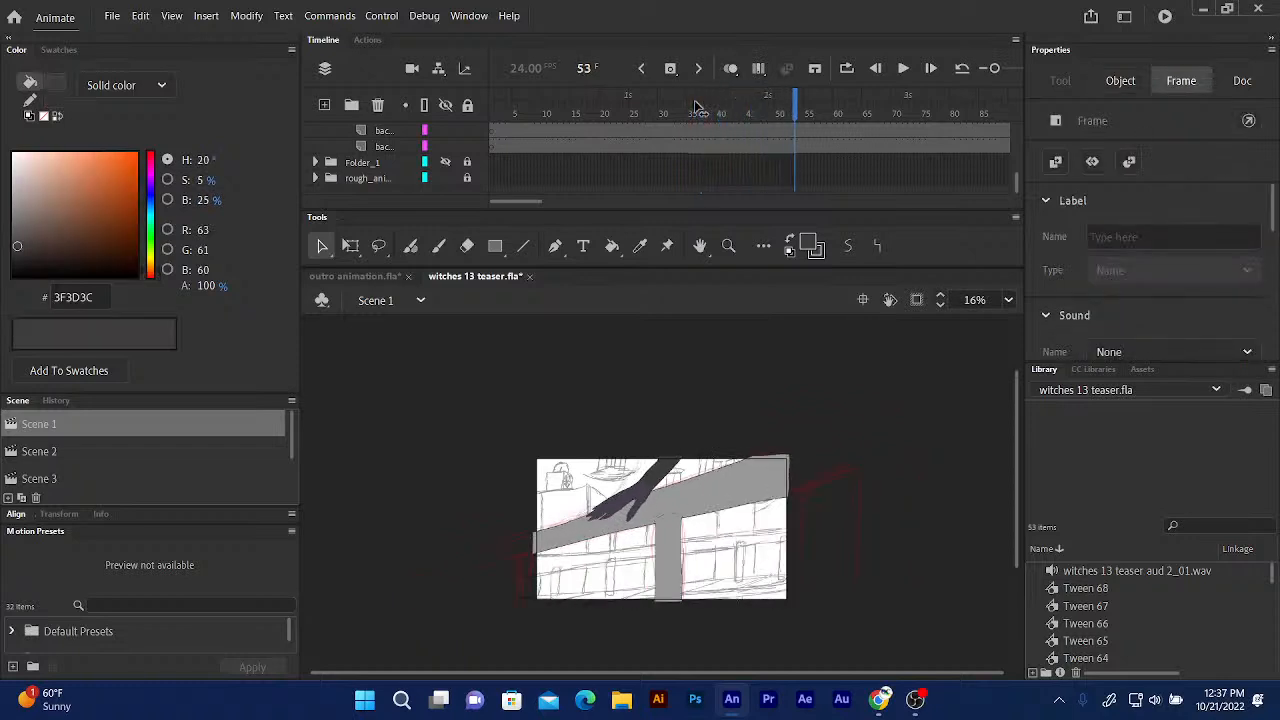
pyautogui.press('.')
pyautogui.press('.')
pyautogui.press('.')
pyautogui.press('.')
pyautogui.press('.')
pyautogui.press('.')
pyautogui.press('.')
pyautogui.press('.')
pyautogui.press('.')
pyautogui.press('.')
pyautogui.press('.')
pyautogui.press('.')
pyautogui.press('.')
pyautogui.press('.')
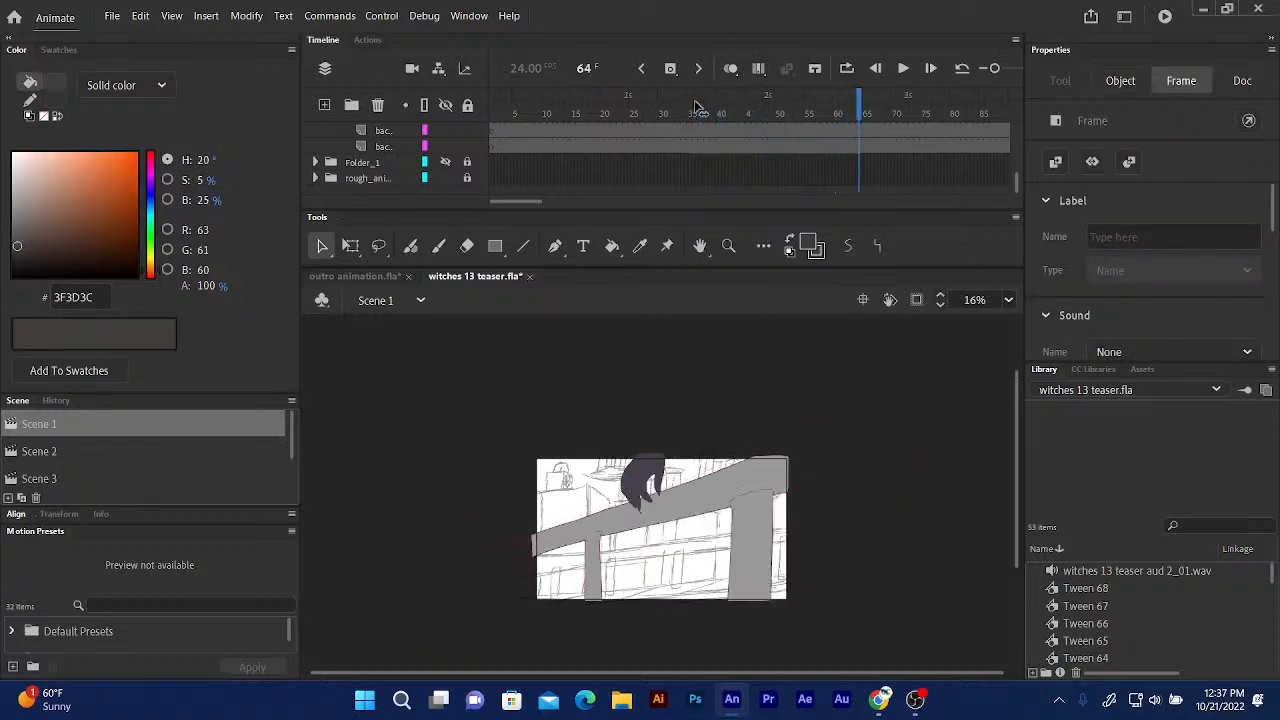
pyautogui.press('.')
pyautogui.press('.')
pyautogui.press('.')
pyautogui.press('.')
pyautogui.press('.')
pyautogui.press('.')
pyautogui.press('.')
pyautogui.press('.')
pyautogui.press('.')
pyautogui.press('.')
pyautogui.press('.')
pyautogui.press('.')
pyautogui.press('.')
pyautogui.press('.')
pyautogui.press('.')
pyautogui.press('.')
pyautogui.press('.')
pyautogui.press('.')
pyautogui.press('.')
pyautogui.press('.')
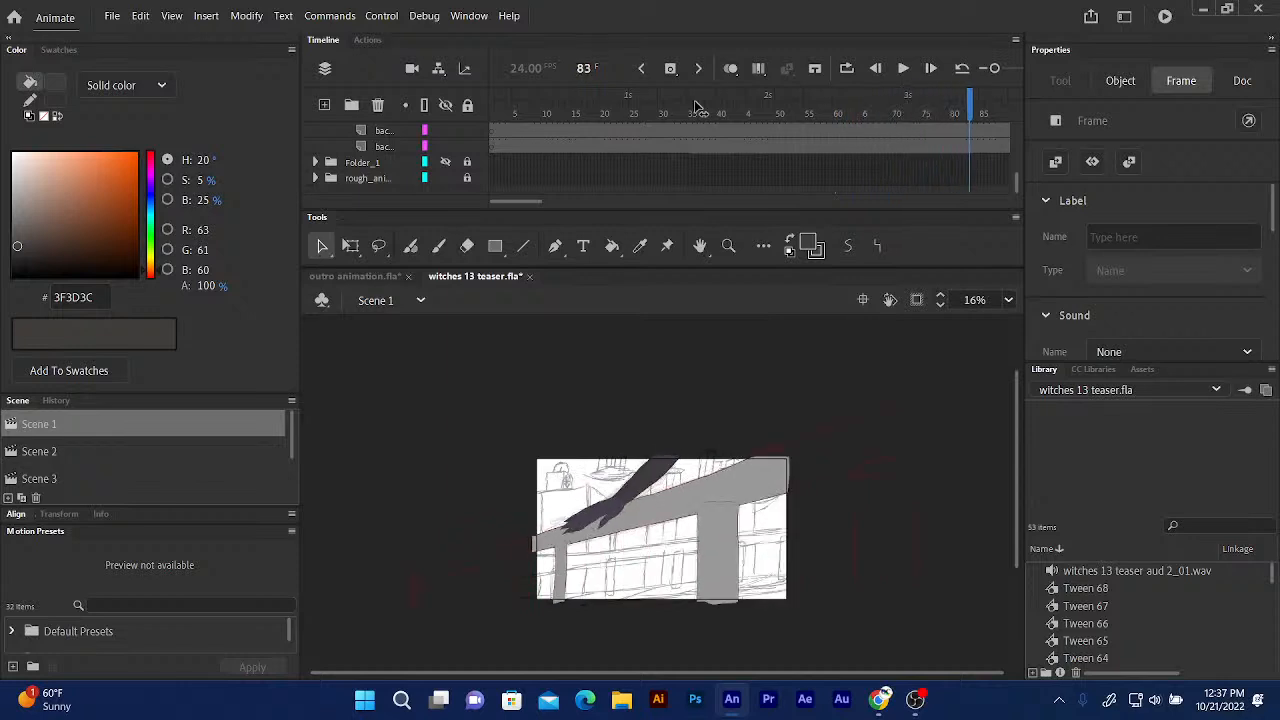
pyautogui.press('.')
pyautogui.press('.')
pyautogui.press('.')
pyautogui.press('.')
pyautogui.press('.')
pyautogui.press('.')
pyautogui.press('.')
pyautogui.press('.')
pyautogui.press('.')
pyautogui.press('.')
pyautogui.press('.')
pyautogui.press('.')
pyautogui.press('.')
pyautogui.press('.')
pyautogui.press('.')
pyautogui.press('.')
pyautogui.press('.')
pyautogui.press('.')
pyautogui.press('.')
pyautogui.press('.')
# Step back to frame 120 of Scene 1 to recheck how the character in the purple top comes into view.
pyautogui.press(',')
pyautogui.press(',')
pyautogui.press(',')
pyautogui.press(',')
pyautogui.press(',')
pyautogui.press(',')
pyautogui.press(',')
pyautogui.press(',')
pyautogui.press(',')
pyautogui.press(',')
pyautogui.press(',')
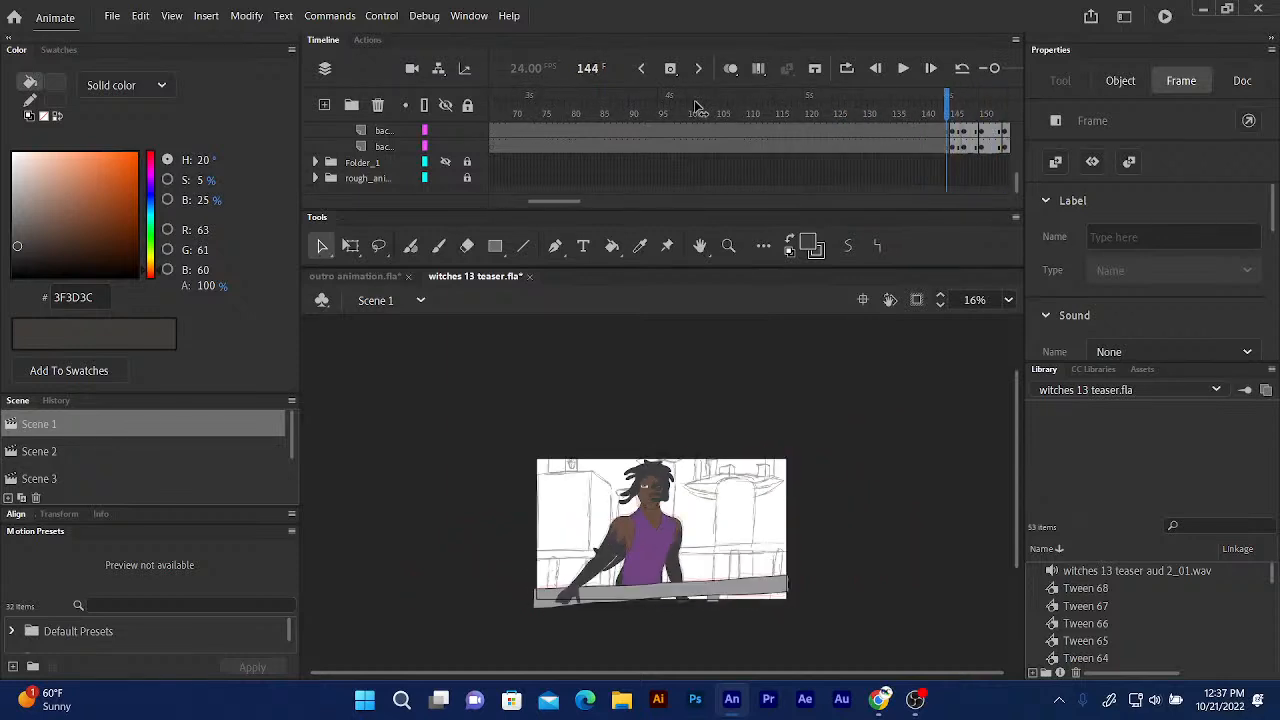
pyautogui.press(',')
pyautogui.press(',')
pyautogui.press(',')
pyautogui.press(',')
pyautogui.press(',')
pyautogui.press(',')
pyautogui.press(',')
pyautogui.press(',')
pyautogui.press(',')
pyautogui.press(',')
pyautogui.press(',')
pyautogui.press(',')
pyautogui.press(',')
pyautogui.press(',')
pyautogui.press(',')
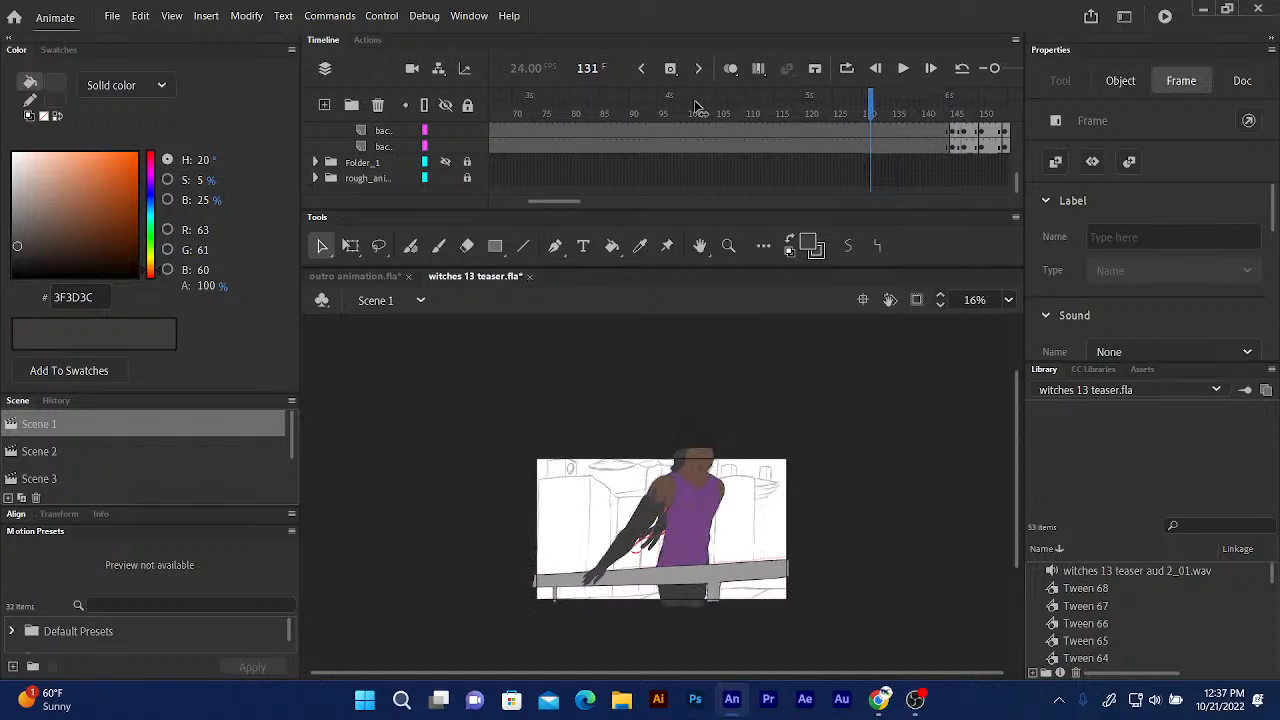
pyautogui.press(',')
pyautogui.press(',')
pyautogui.press(',')
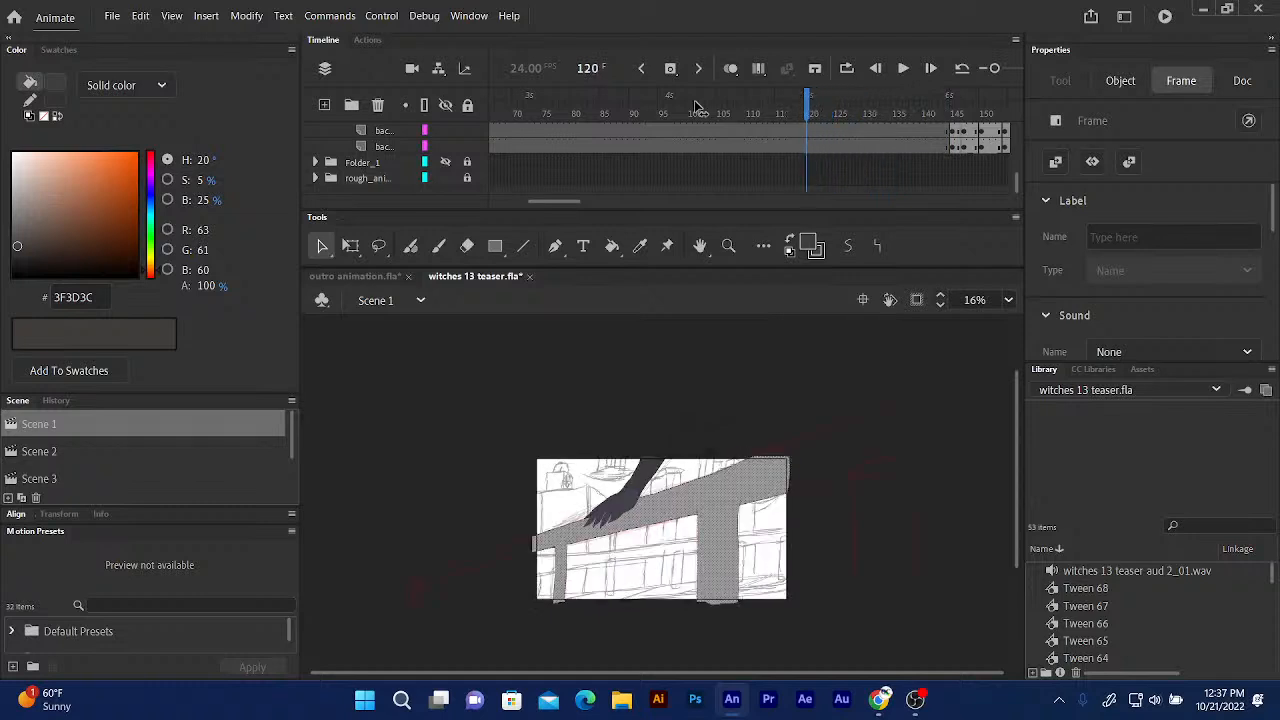
# Step forward from frame 120 to frame 138 to examine the character's movement behind the railing.
pyautogui.press('.')
pyautogui.press('.')
pyautogui.press('.')
pyautogui.press('.')
pyautogui.press('.')
pyautogui.press('.')
pyautogui.press('.')
pyautogui.press('.')
pyautogui.press('.')
pyautogui.press('.')
pyautogui.press('.')
pyautogui.press('.')
pyautogui.press('.')
pyautogui.press('.')
pyautogui.press('.')
pyautogui.press('.')
pyautogui.press('.')
pyautogui.press('.')
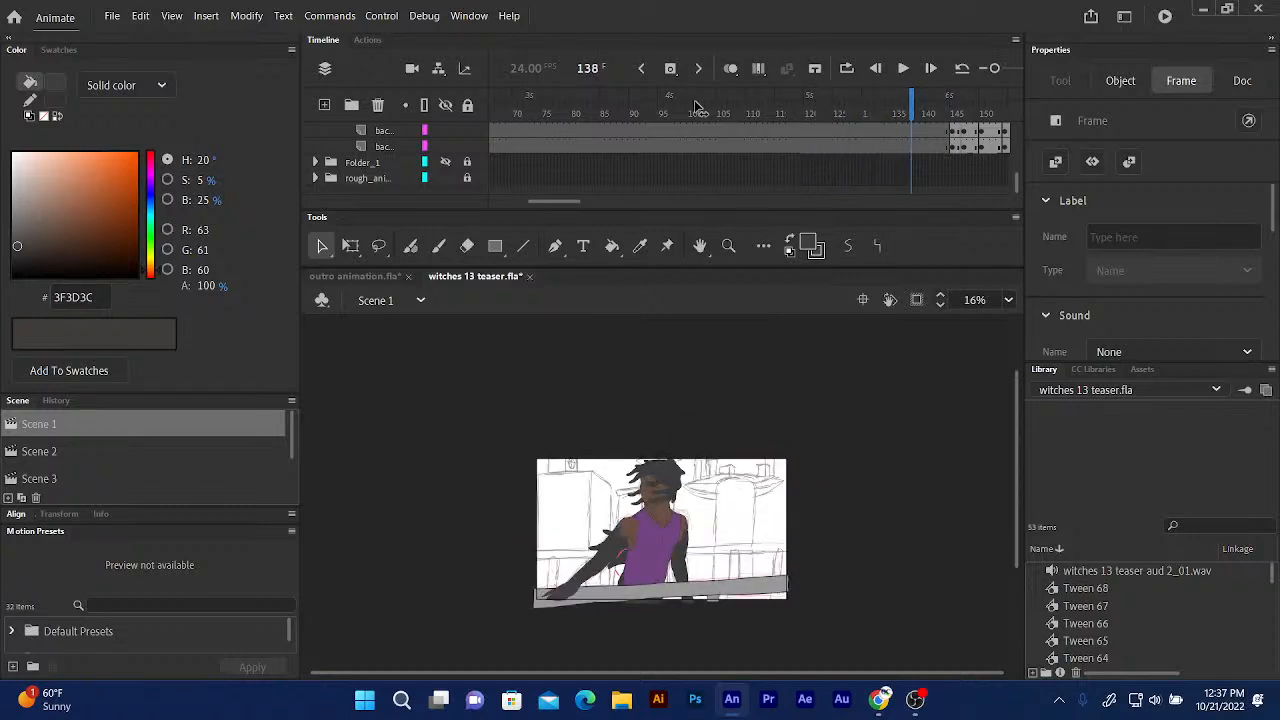
# Play Scene 1 onward from frame 138 and go back to frame 144 to review the character's leap over the railing.
pyautogui.click(911, 171)
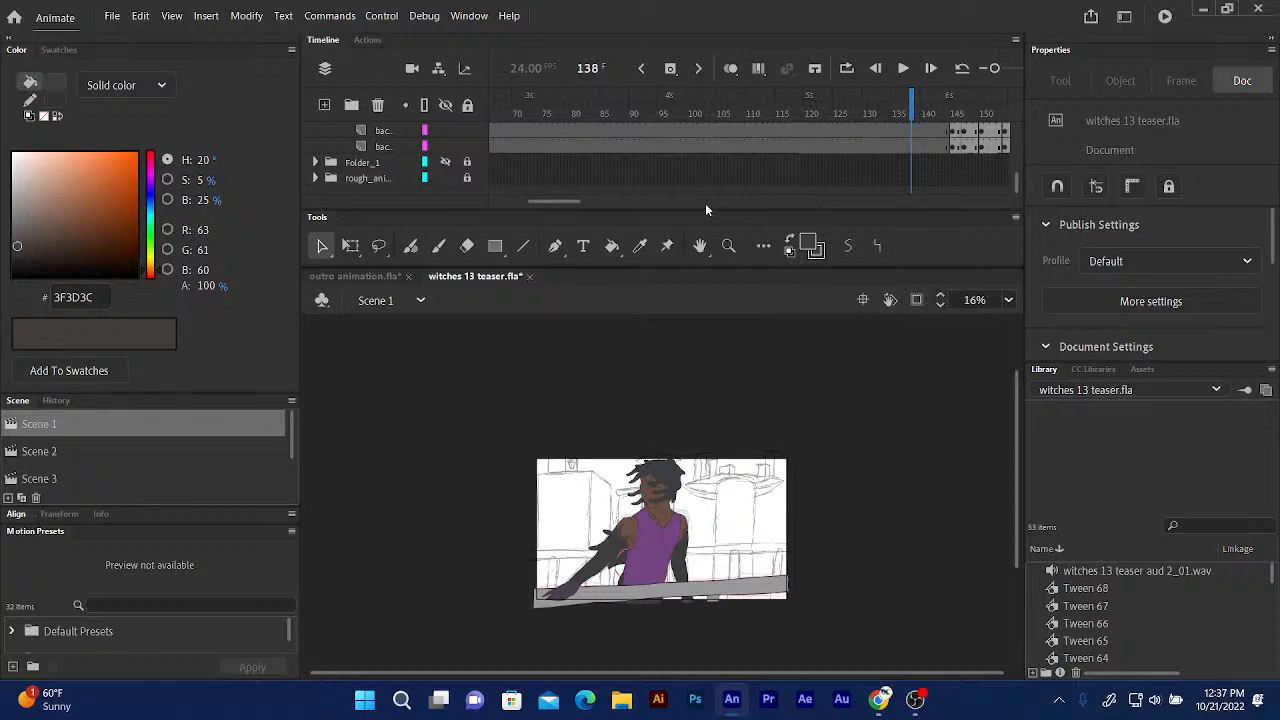
pyautogui.hscroll(5, 560, 202)
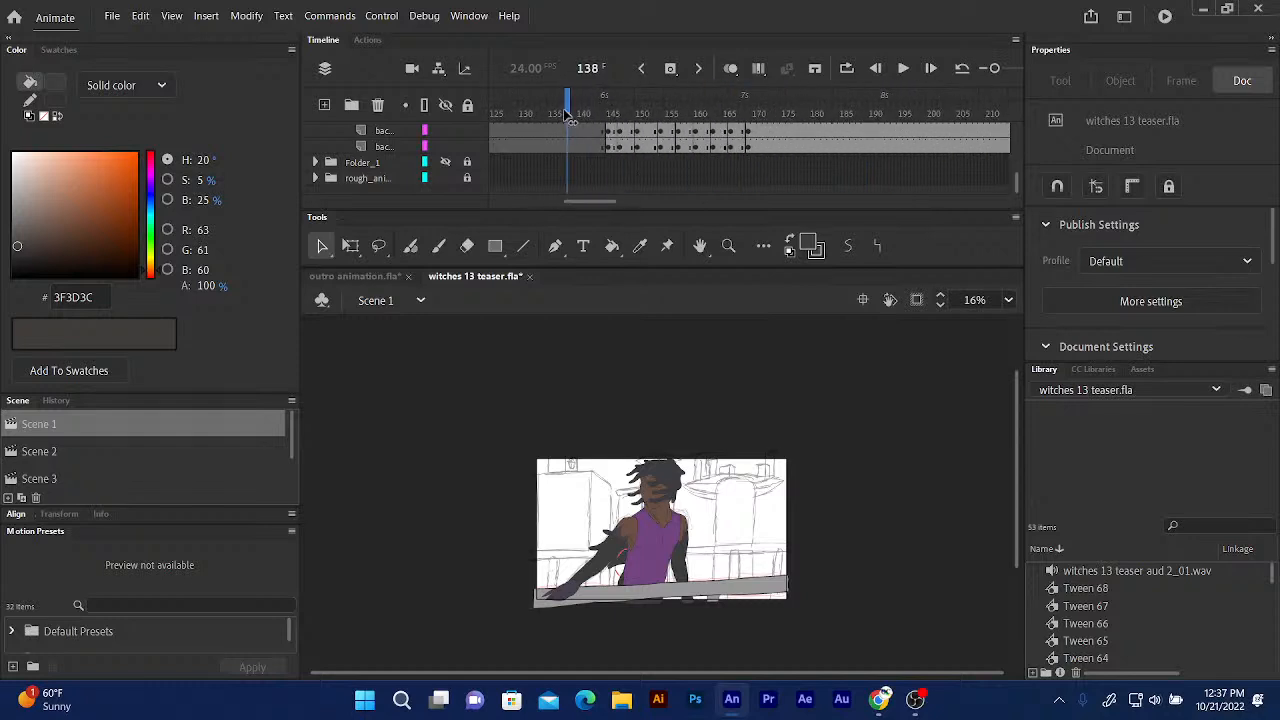
pyautogui.press('Return')
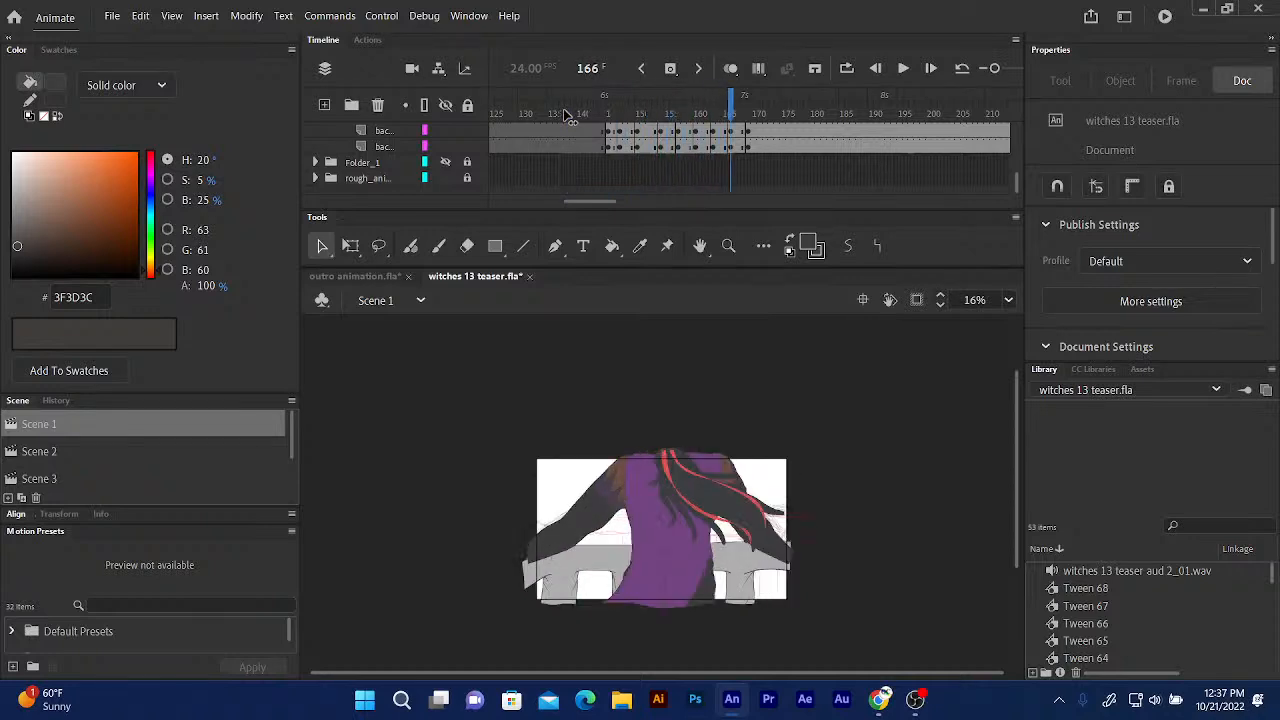
pyautogui.press(',')
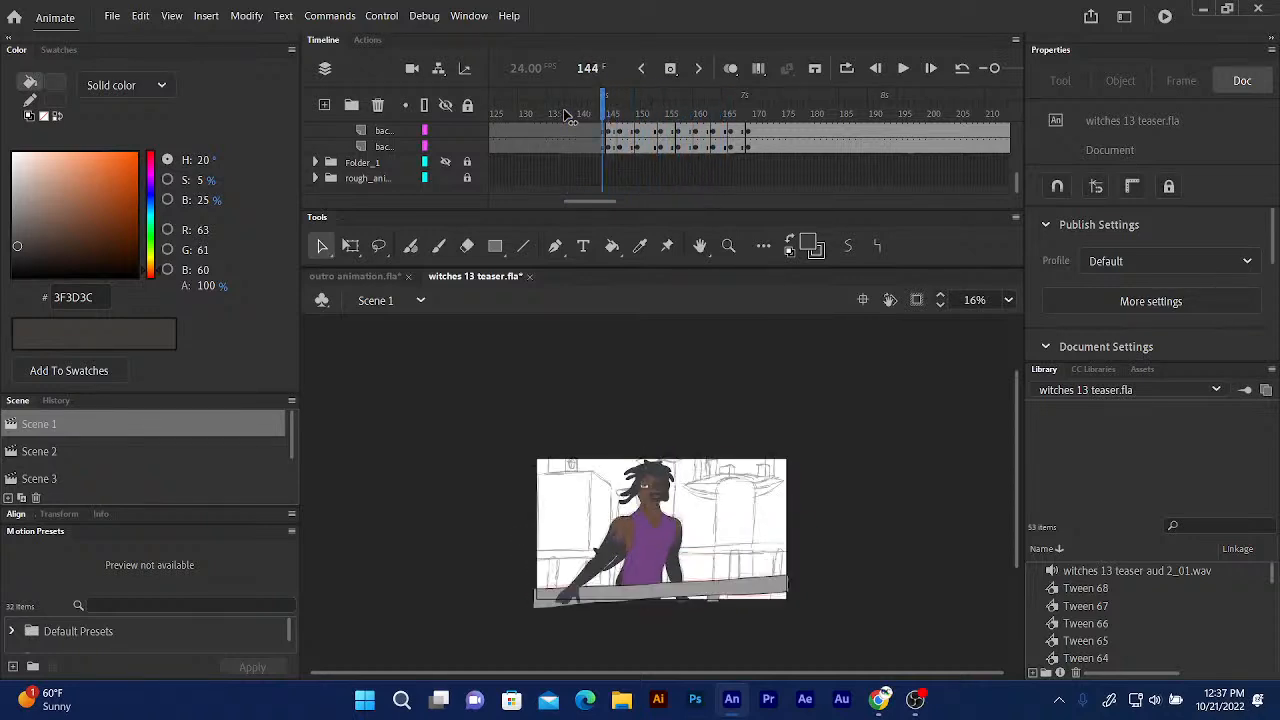
# Move forward from frame 144 to frame 163 of Scene 1 to review the character's vault over the railing.
pyautogui.press('.')
pyautogui.press('.')
pyautogui.press('.')
pyautogui.press('.')
pyautogui.press('.')
pyautogui.press('.')
pyautogui.press('.')
pyautogui.press('.')
pyautogui.moveTo(603, 108)
pyautogui.mouseDown()
pyautogui.moveTo(697, 126)
pyautogui.moveTo(625, 105)
pyautogui.moveTo(727, 105)
pyautogui.moveTo(633, 105)
pyautogui.moveTo(703, 105)
pyautogui.mouseUp()
pyautogui.press('.')
pyautogui.press('.')
pyautogui.press('.')
pyautogui.press('.')
pyautogui.press('.')
pyautogui.press('.')
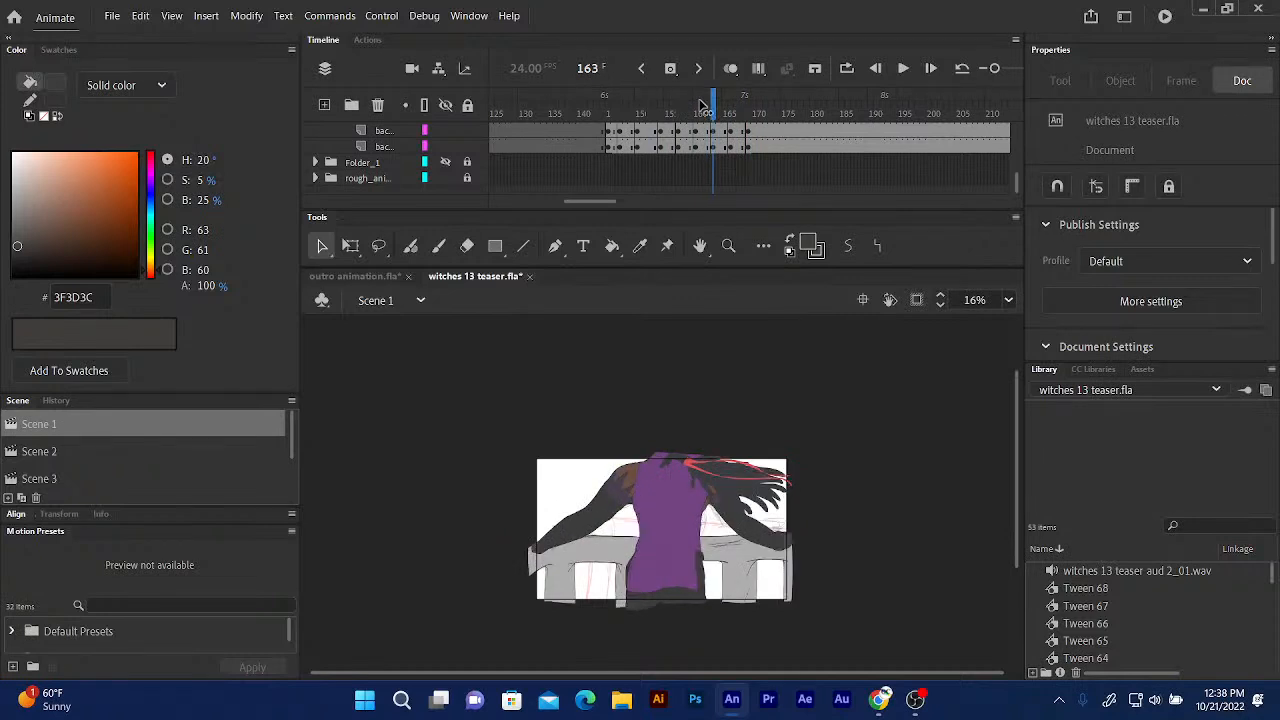
# Step back and forth through the frames just before frame 163 to recheck the arms and swinging hair.
pyautogui.press(',')
pyautogui.press(',')
pyautogui.press(',')
pyautogui.press(',')
pyautogui.press('.')
pyautogui.press('.')
pyautogui.press('.')
pyautogui.press('.')
pyautogui.press(',')
pyautogui.press(',')
pyautogui.press(',')
pyautogui.press(',')
pyautogui.press(',')
pyautogui.press(',')
pyautogui.press(',')
pyautogui.press(',')
# Step forward again to frame 168 to follow the character bending over the railing.
pyautogui.press('.')
pyautogui.press('.')
pyautogui.press('.')
pyautogui.press('.')
pyautogui.press('.')
pyautogui.press('.')
pyautogui.press('.')
pyautogui.press('.')
pyautogui.press('.')
pyautogui.press('.')
pyautogui.press('.')
pyautogui.press('.')
pyautogui.press('.')
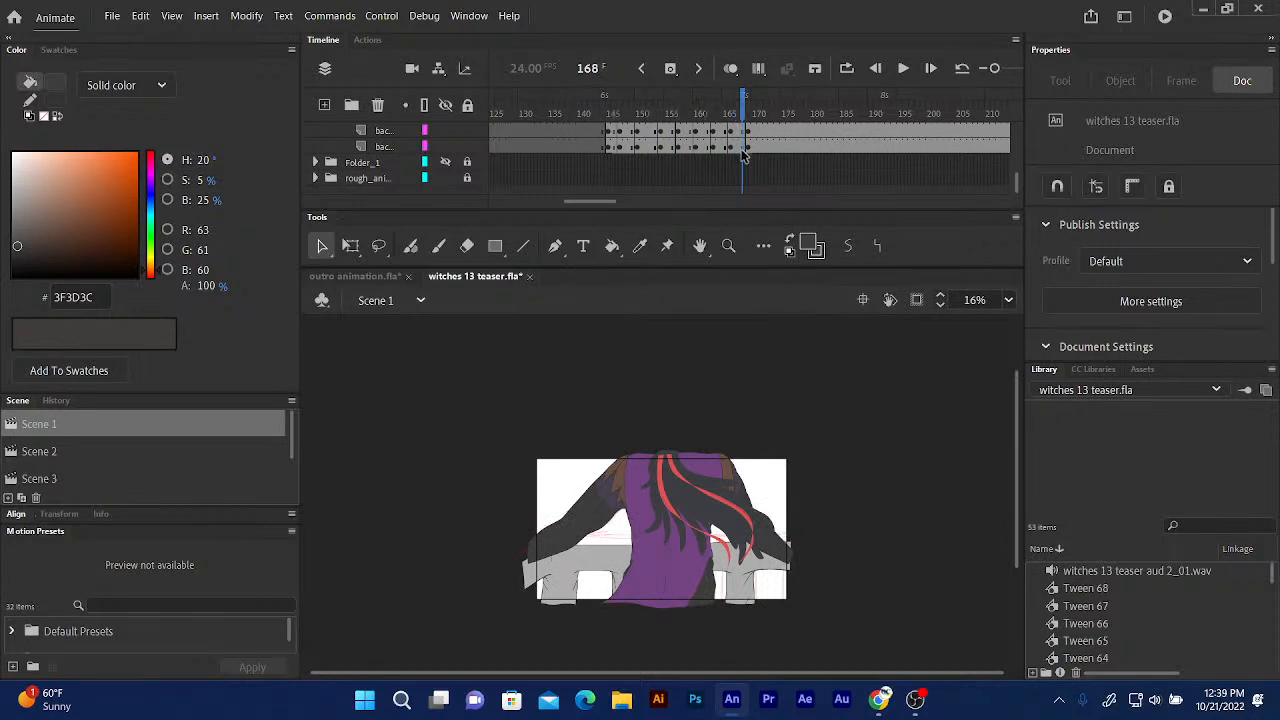
# Examine the hair and purple top up close by stepping back to frame 160 and forward to frame 168.
pyautogui.hotkey('ctrl', '=')
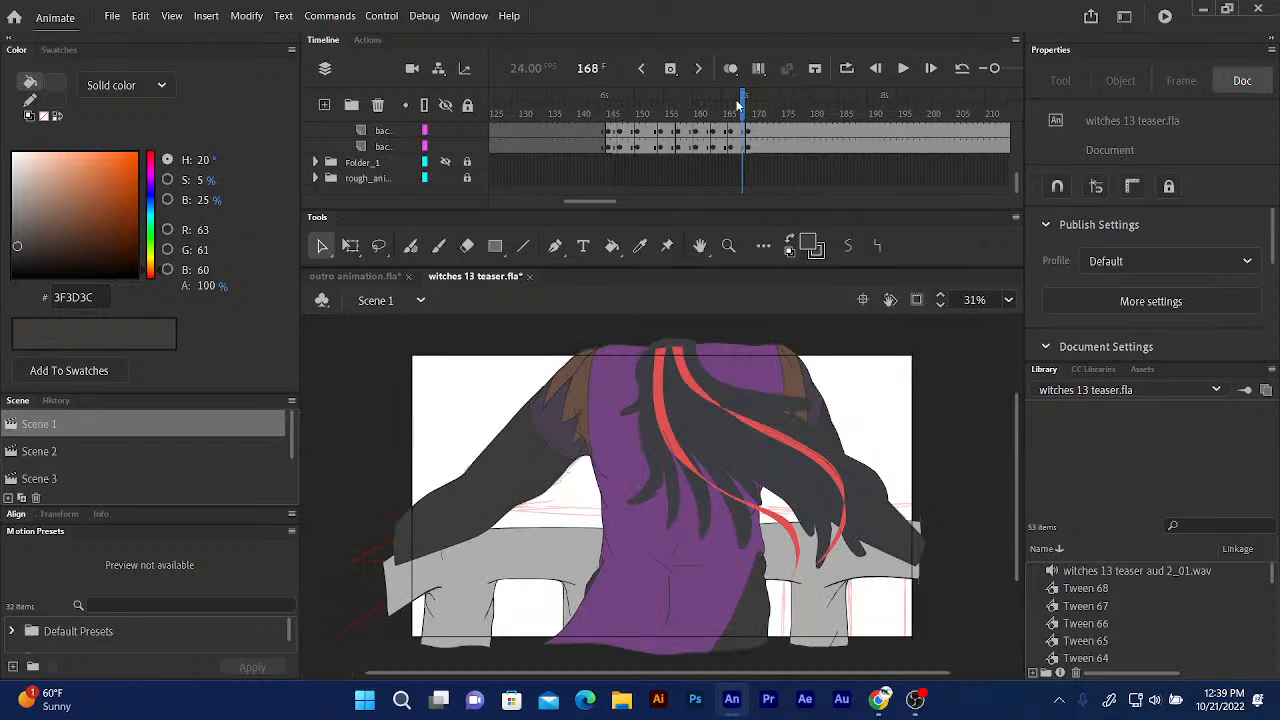
pyautogui.press(',')
pyautogui.press(',')
pyautogui.press(',')
pyautogui.press(',')
pyautogui.press(',')
pyautogui.press(',')
pyautogui.press(',')
pyautogui.press(',')
pyautogui.press(',')
pyautogui.press(',')
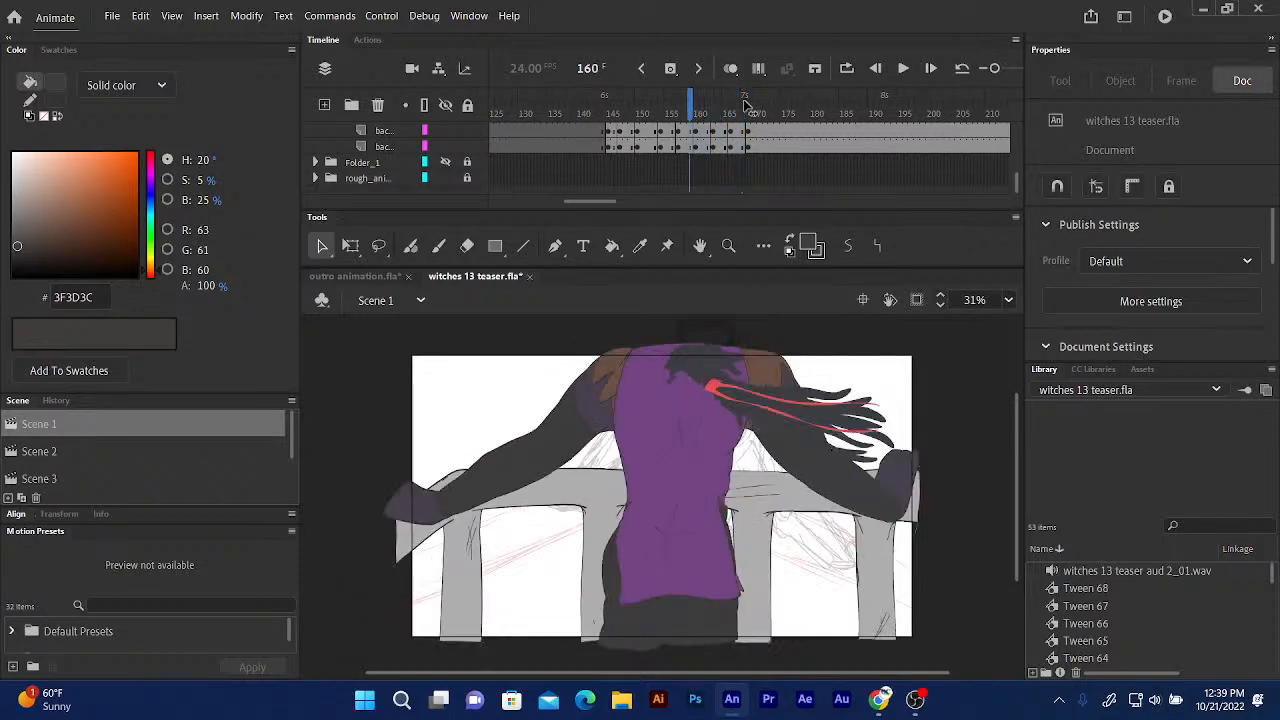
pyautogui.press('.')
pyautogui.press('.')
pyautogui.press('.')
pyautogui.press('.')
pyautogui.press('.')
pyautogui.press('.')
pyautogui.press('.')
pyautogui.press('.')
pyautogui.press('.')
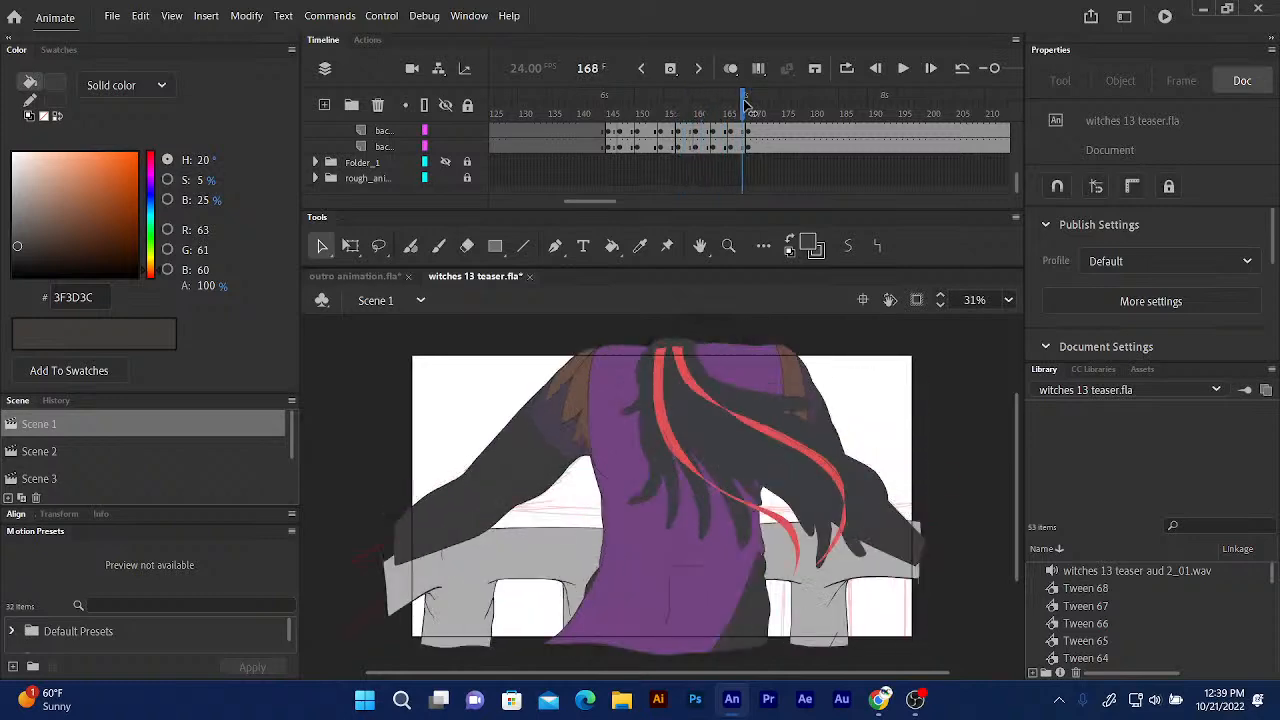
# Review frames 162 to 171 of the leap one by one, and play the rest of Scene 1.
pyautogui.press(',')
pyautogui.press(',')
pyautogui.press(',')
pyautogui.press(',')
pyautogui.press(',')
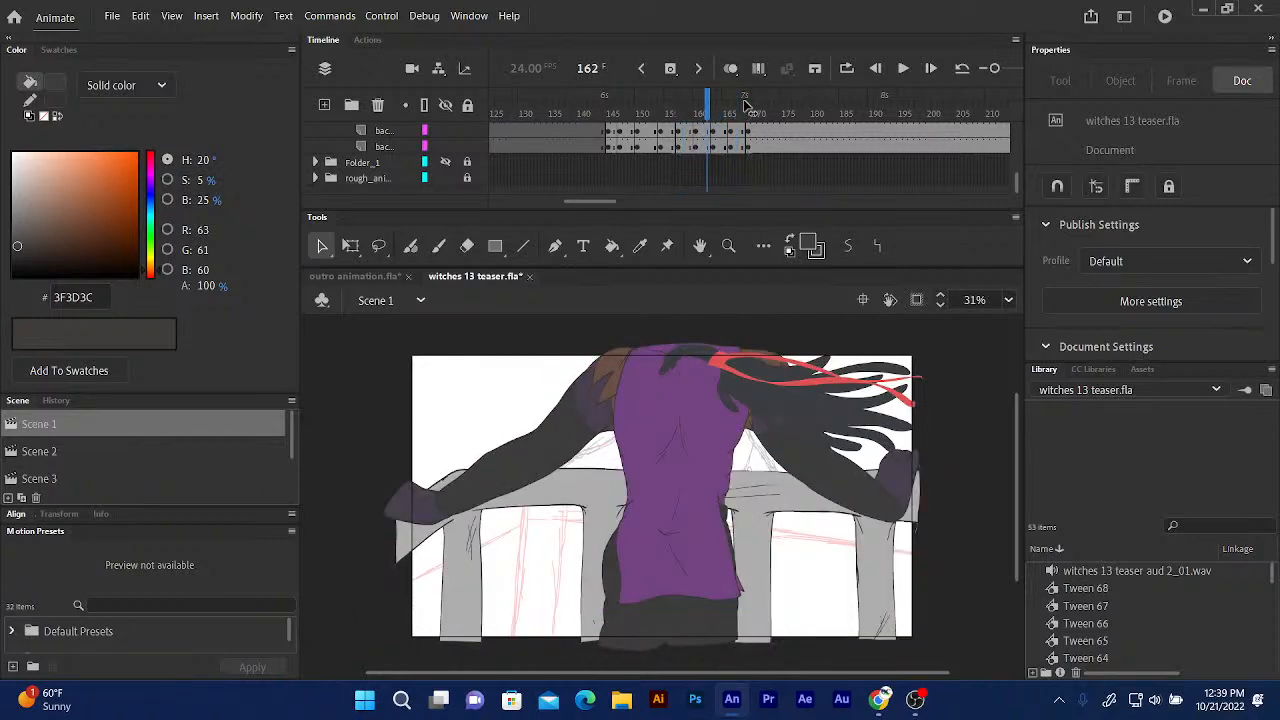
pyautogui.press('.')
pyautogui.press('.')
pyautogui.press('.')
pyautogui.press('.')
pyautogui.press('.')
pyautogui.press('.')
pyautogui.press('.')
pyautogui.press('.')
pyautogui.press('.')
pyautogui.press('.')
pyautogui.press(',')
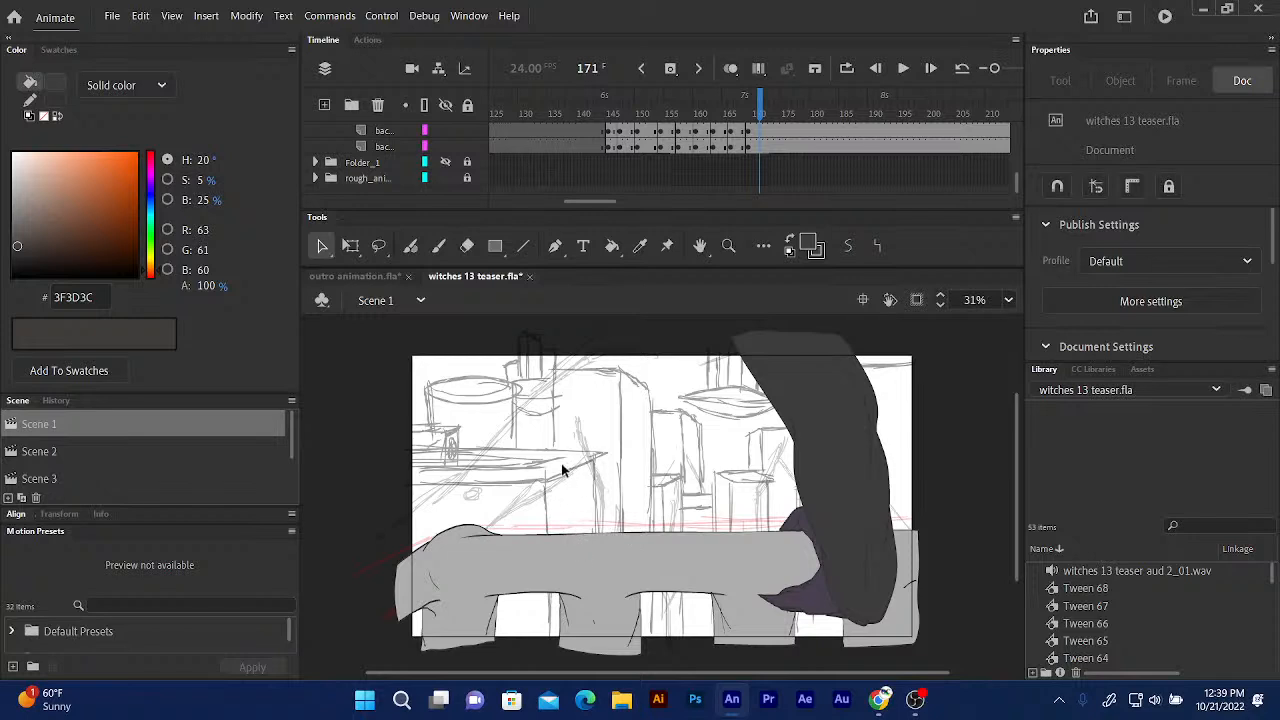
pyautogui.moveTo(760, 103)
pyautogui.mouseDown()
pyautogui.moveTo(858, 103)
pyautogui.moveTo(762, 105)
pyautogui.mouseUp()
pyautogui.press('Return')
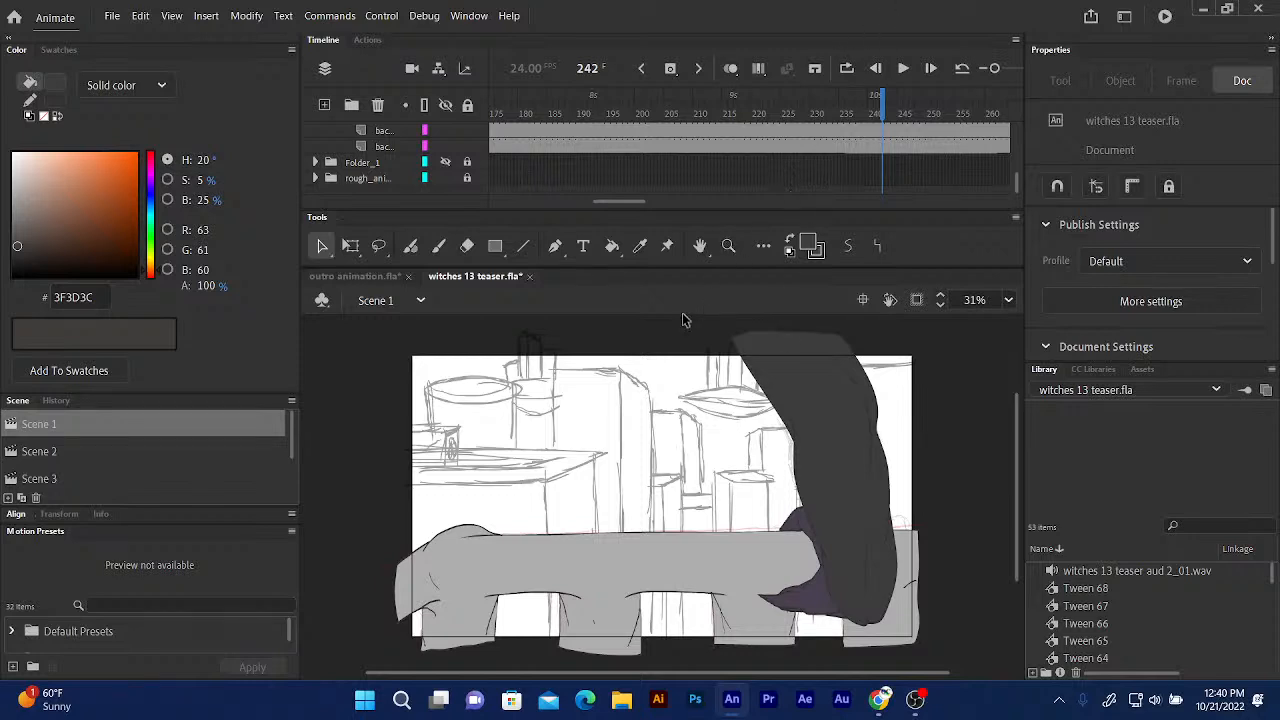
# Open Scene 2 and review the city street animation from frame 1 with looped playback turned on.
pyautogui.click(30, 452)
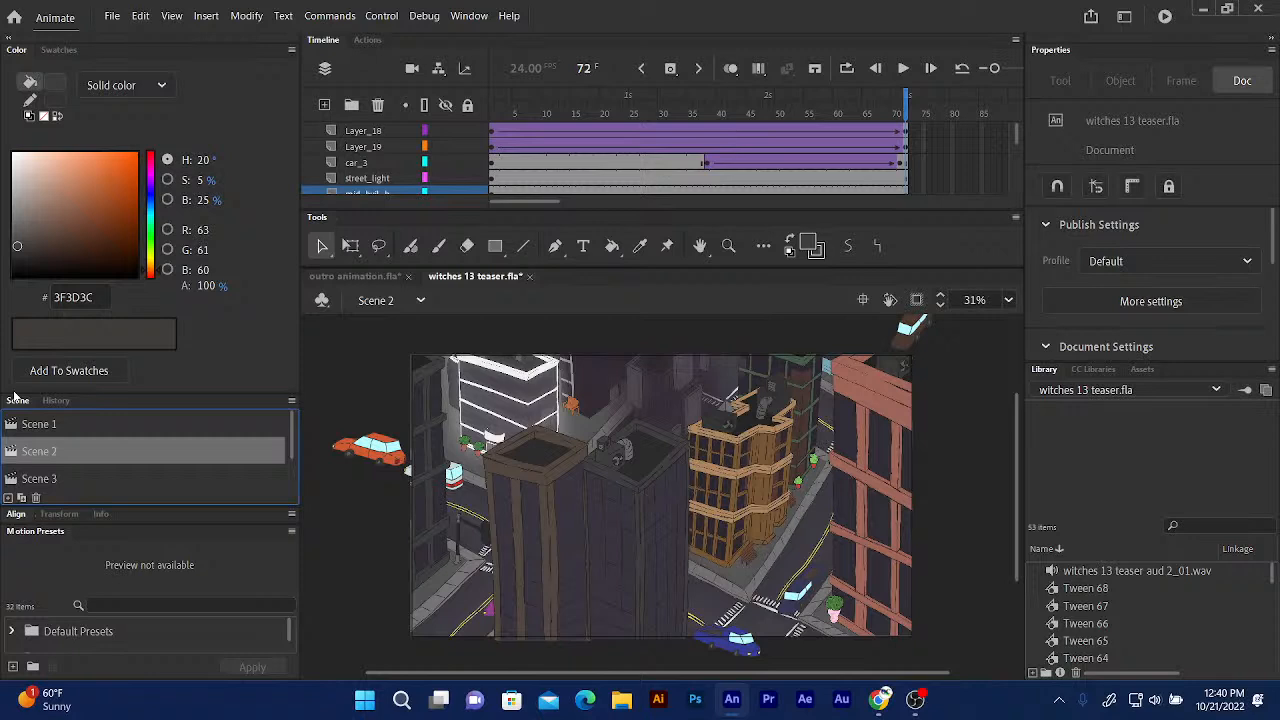
pyautogui.click(515, 105)
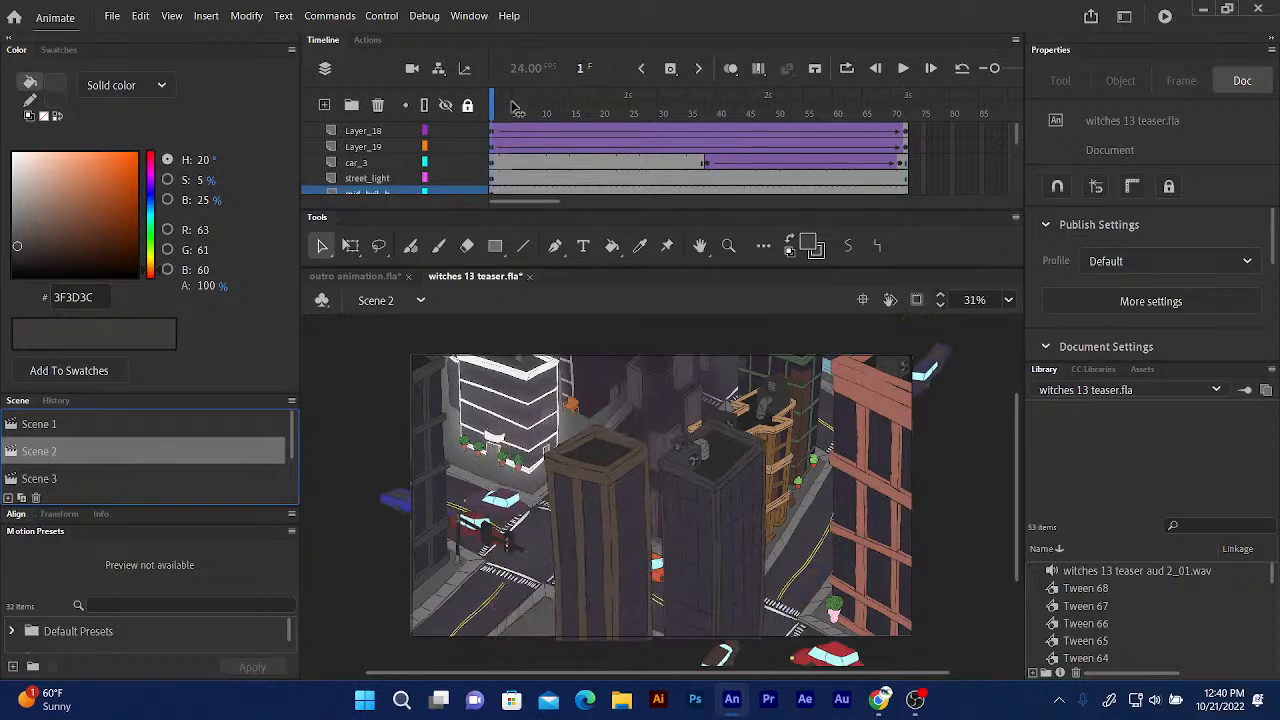
pyautogui.press('Return')
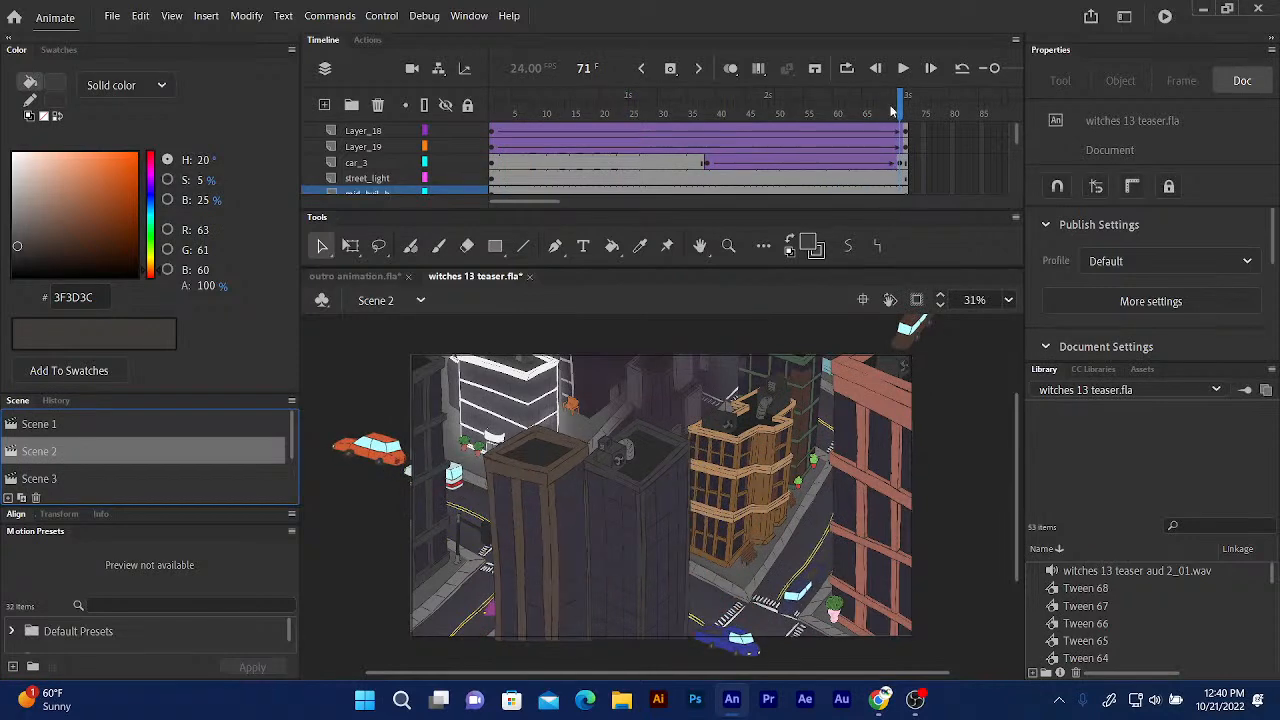
pyautogui.moveTo(899, 112)
pyautogui.mouseDown()
pyautogui.moveTo(498, 123)
pyautogui.moveTo(548, 95)
pyautogui.moveTo(907, 95)
pyautogui.mouseUp()
pyautogui.click(846, 67)
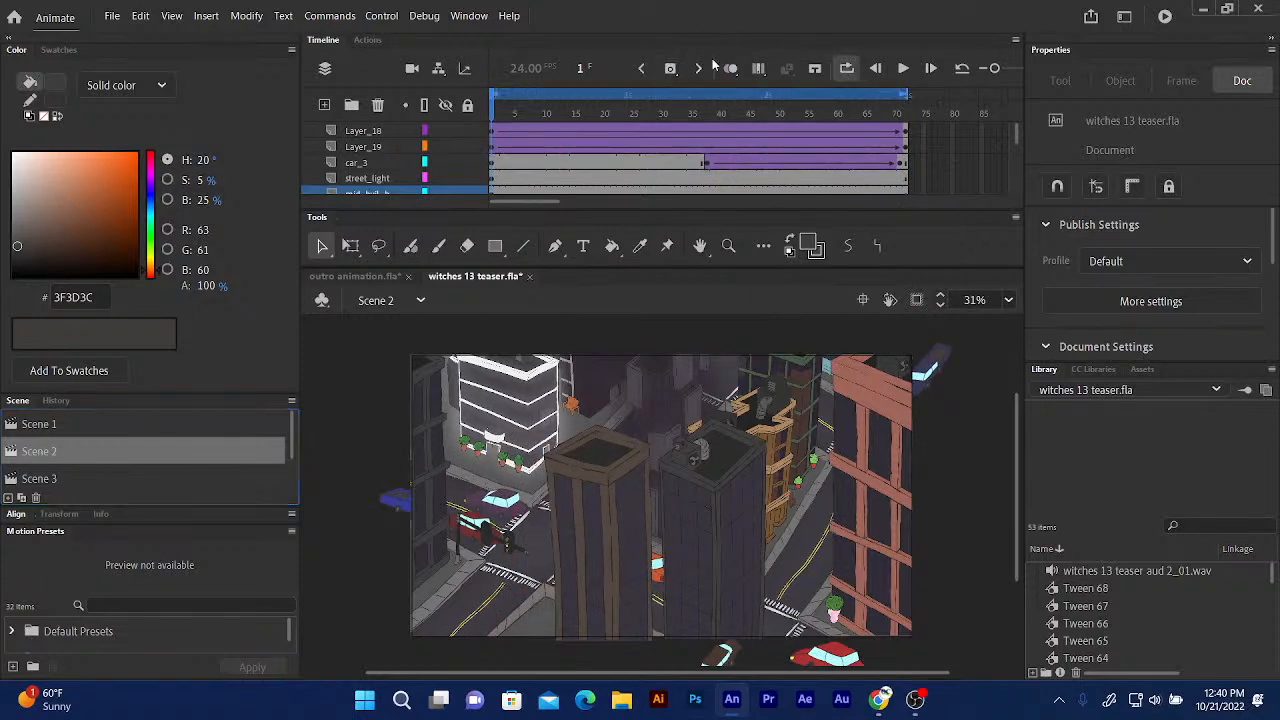
pyautogui.click(903, 68)
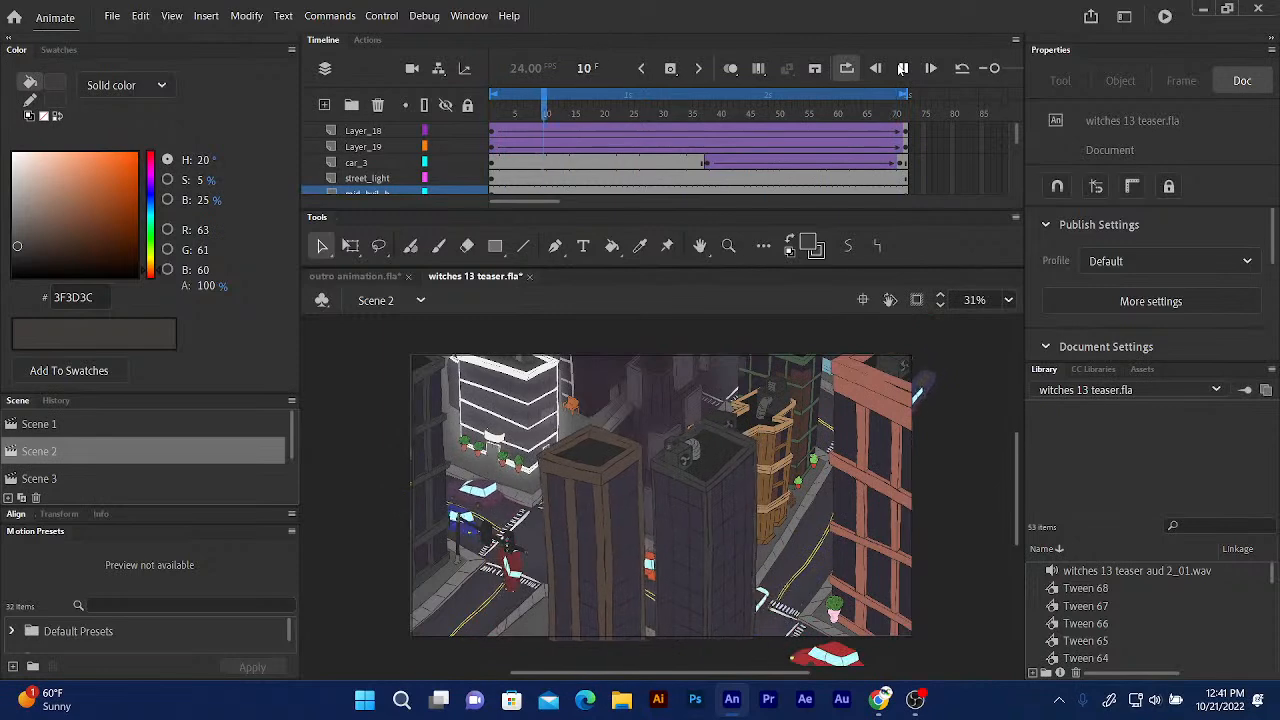
pyautogui.click(904, 68)
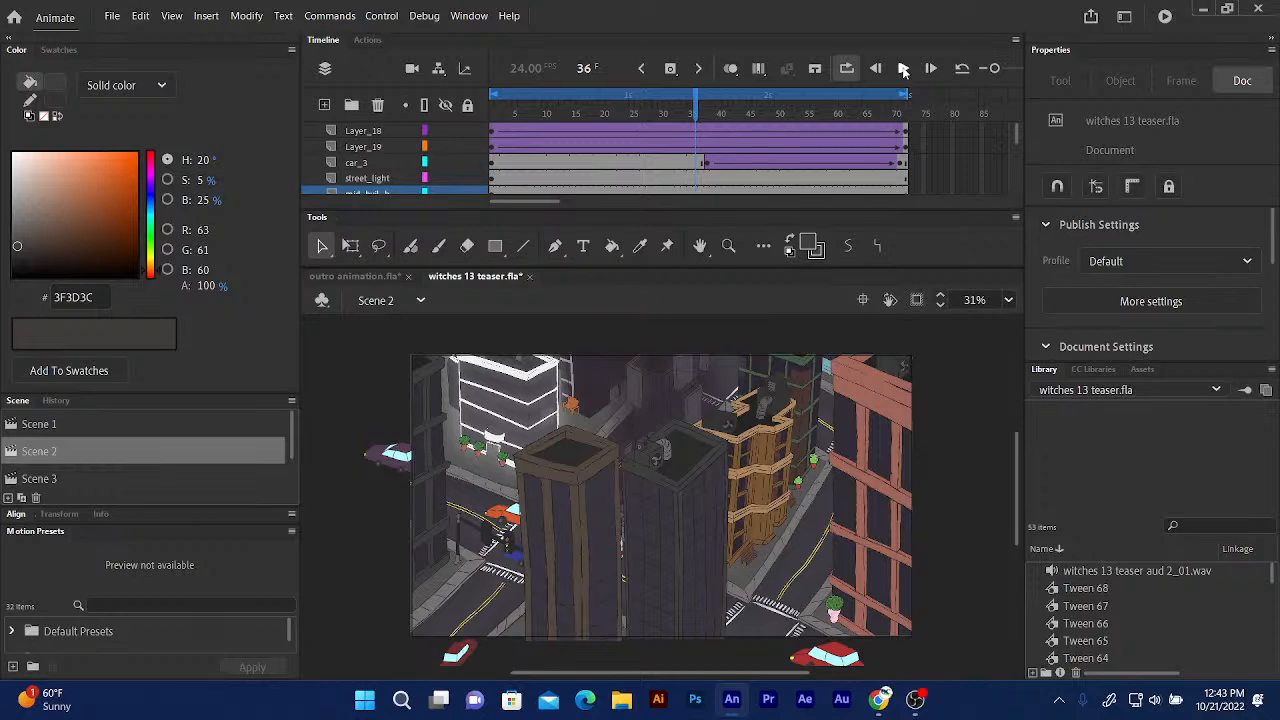
# Open Scene 3 and step back from frame 19 to frame 1 to review the character drawings.
pyautogui.click(68, 470)
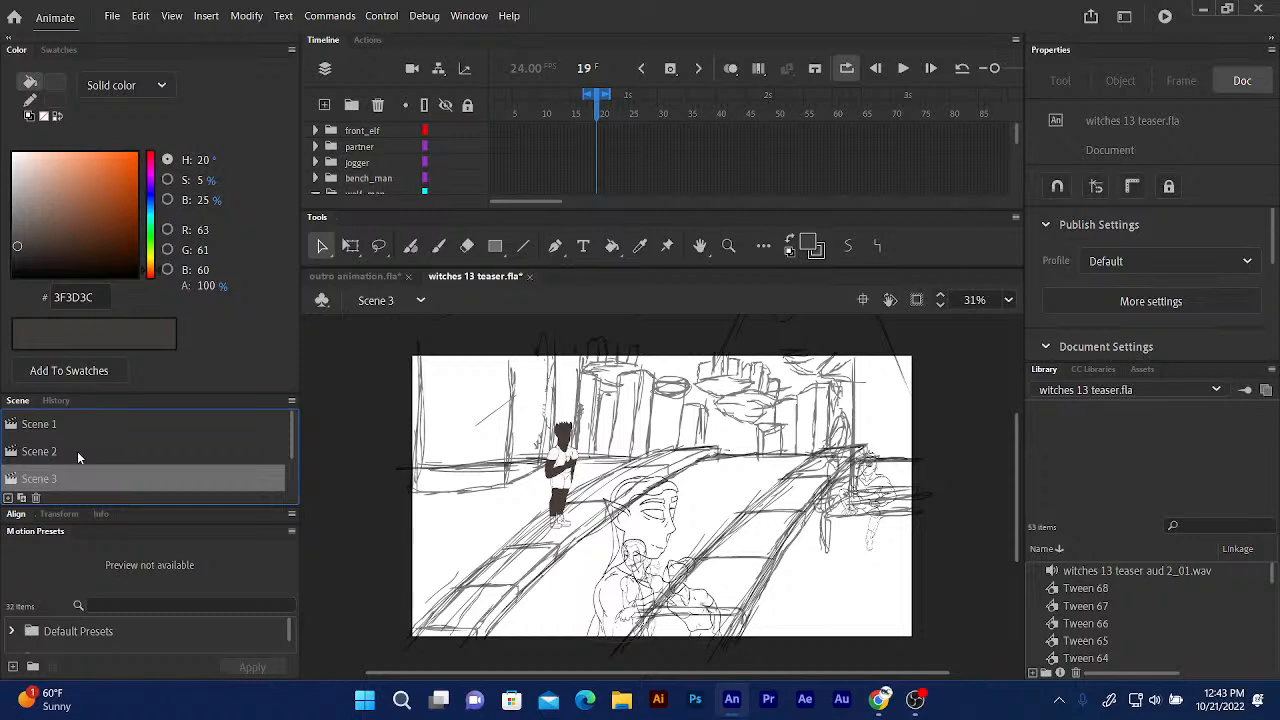
pyautogui.click(594, 100)
pyautogui.press(',')
pyautogui.press(',')
pyautogui.press(',')
pyautogui.press(',')
pyautogui.press(',')
pyautogui.press(',')
pyautogui.press(',')
pyautogui.press(',')
pyautogui.press(',')
pyautogui.press(',')
pyautogui.press(',')
pyautogui.press(',')
pyautogui.press(',')
pyautogui.press(',')
pyautogui.press(',')
pyautogui.press(',')
pyautogui.press(',')
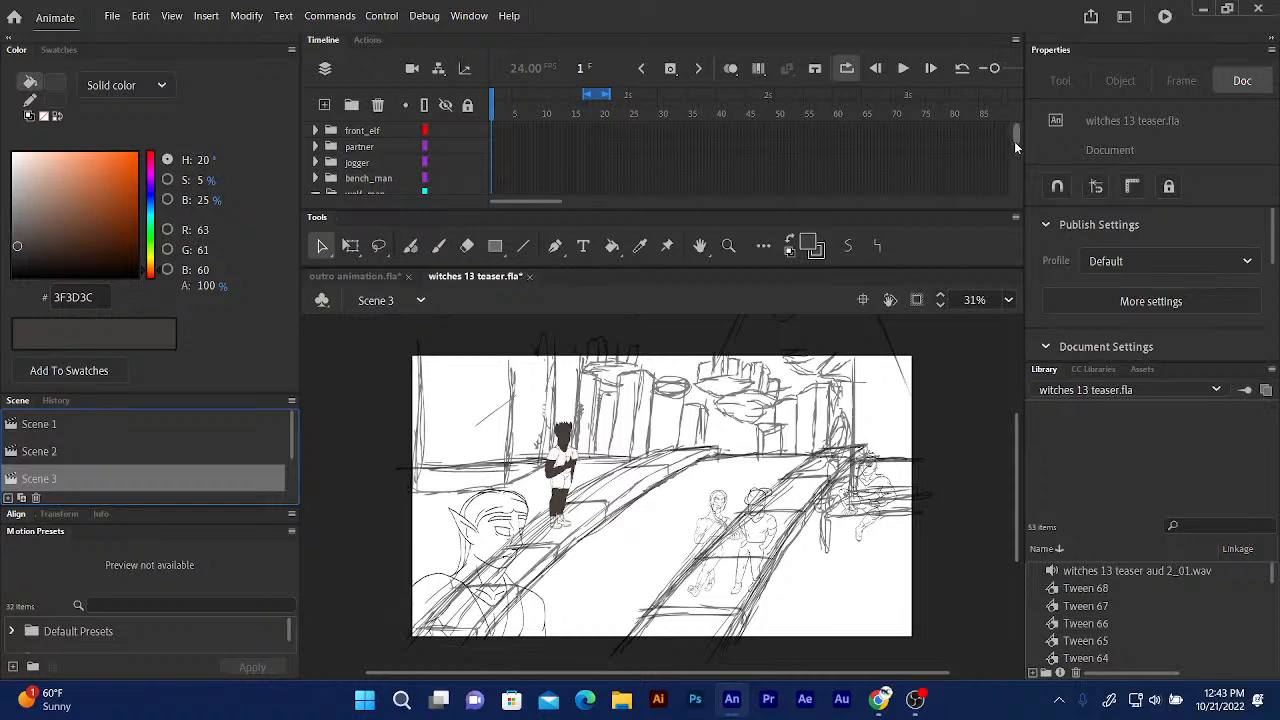
# Toggle the visibility of Layer_2 and Folder_1 to check which sketches each one holds.
pyautogui.scroll(-5, 1013, 138)
pyautogui.scroll(1, 1013, 136)
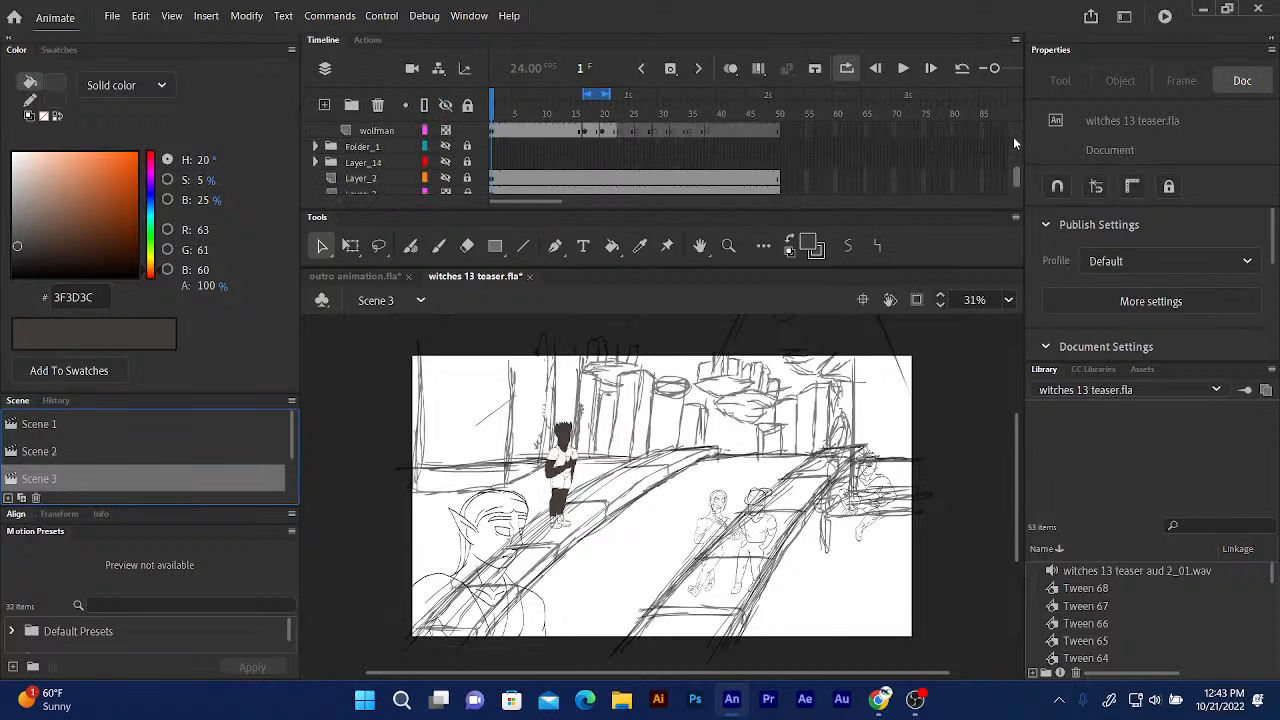
pyautogui.click(446, 162)
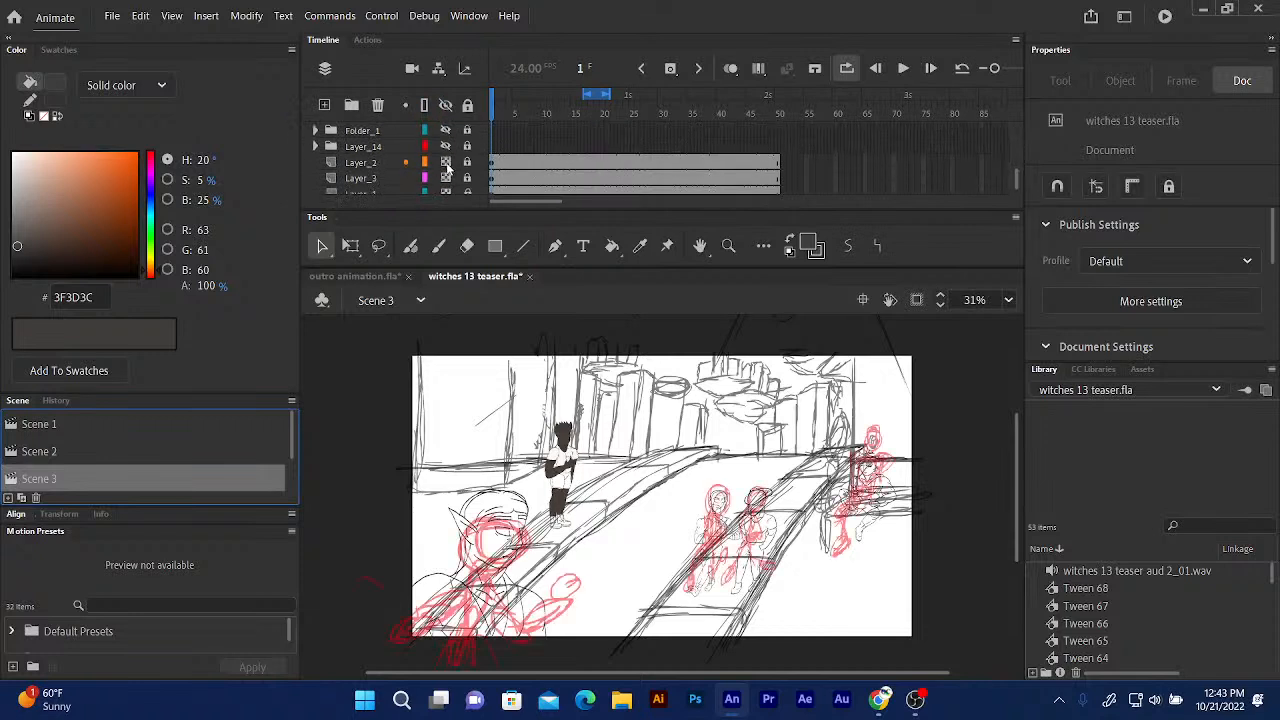
pyautogui.click(446, 163)
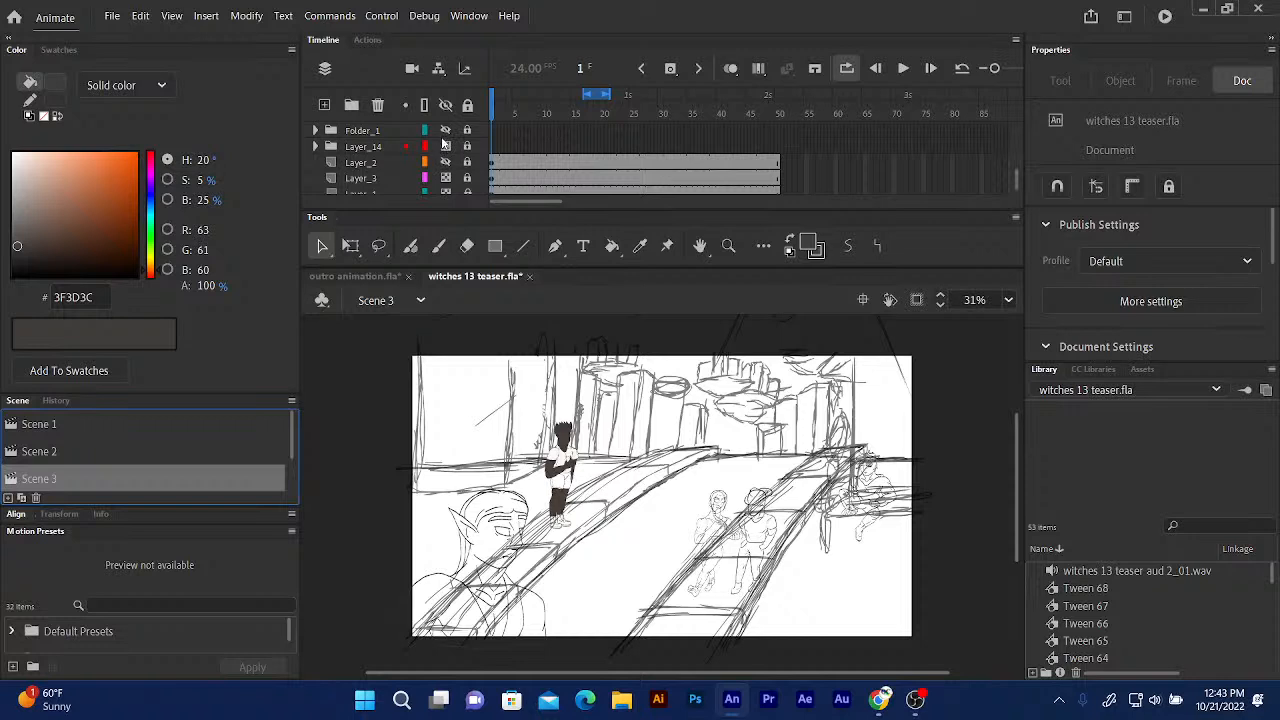
pyautogui.click(447, 132)
pyautogui.click(447, 132)
# Expand the Layer_14 folder and make its Layer_15 and Layer_16 visible.
pyautogui.click(316, 147)
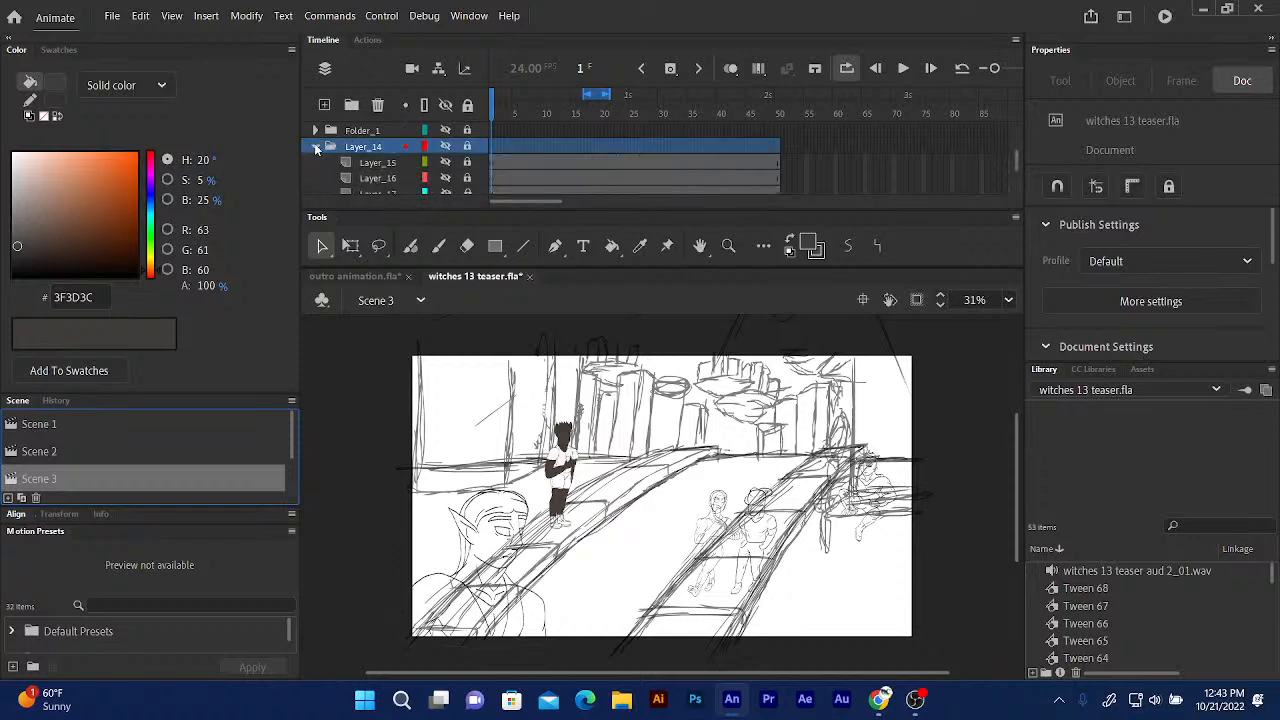
pyautogui.click(447, 162)
pyautogui.click(446, 178)
# Turn off looped playback and place the playhead on frame 1 of Scene 3.
pyautogui.click(846, 68)
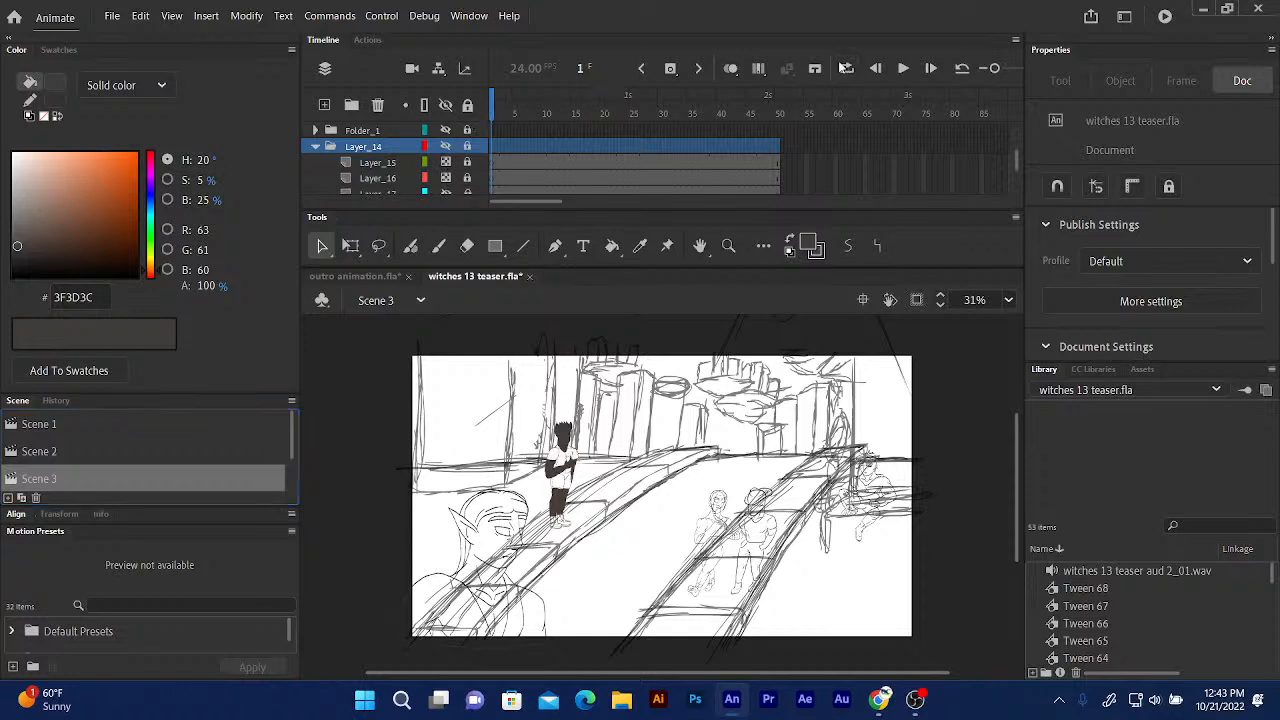
pyautogui.click(496, 114)
pyautogui.click(492, 112)
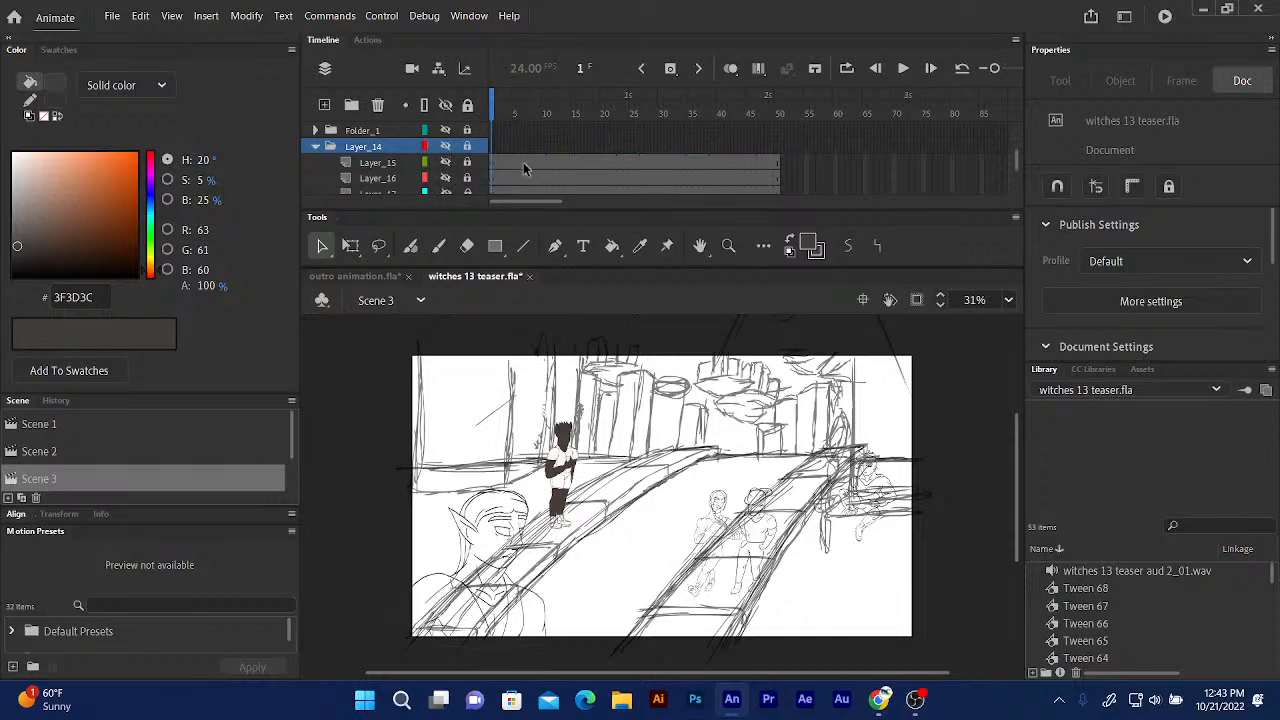
# Collapse the Layer_14 folder and expand Folder_1 in the Scene 3 layer stack.
pyautogui.scroll(-10, 1020, 158)
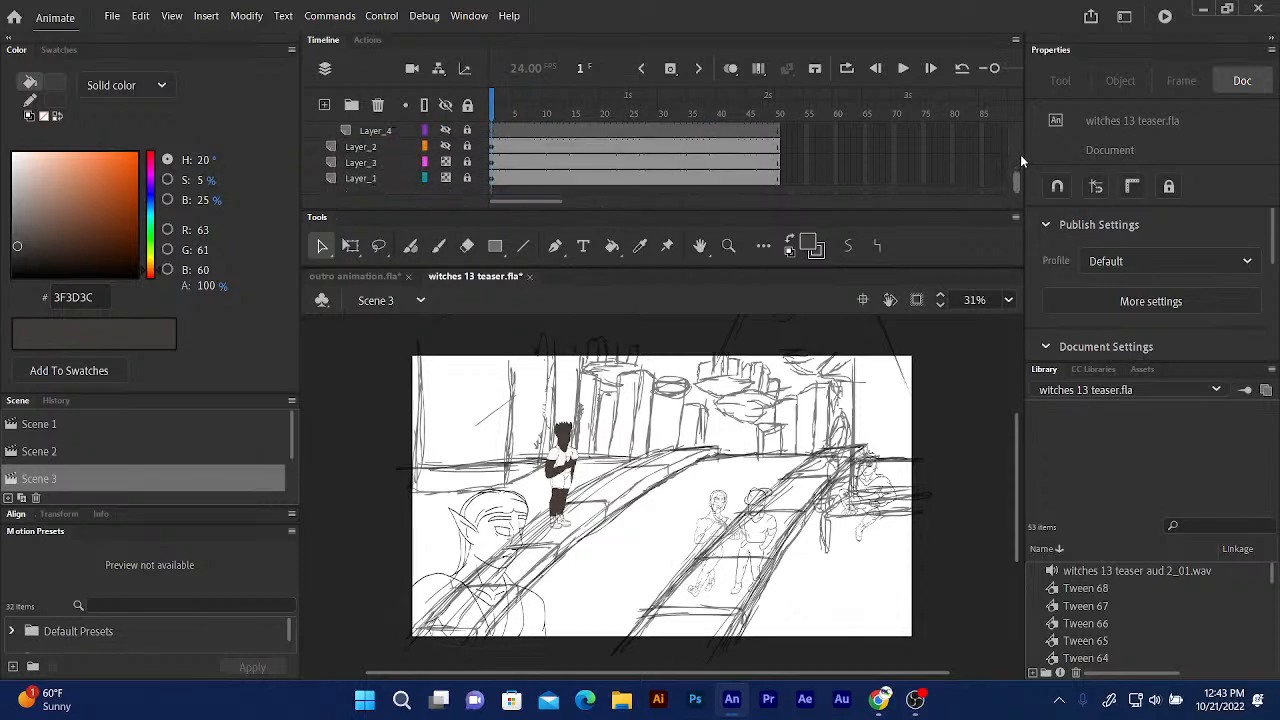
pyautogui.scroll(8, 1020, 154)
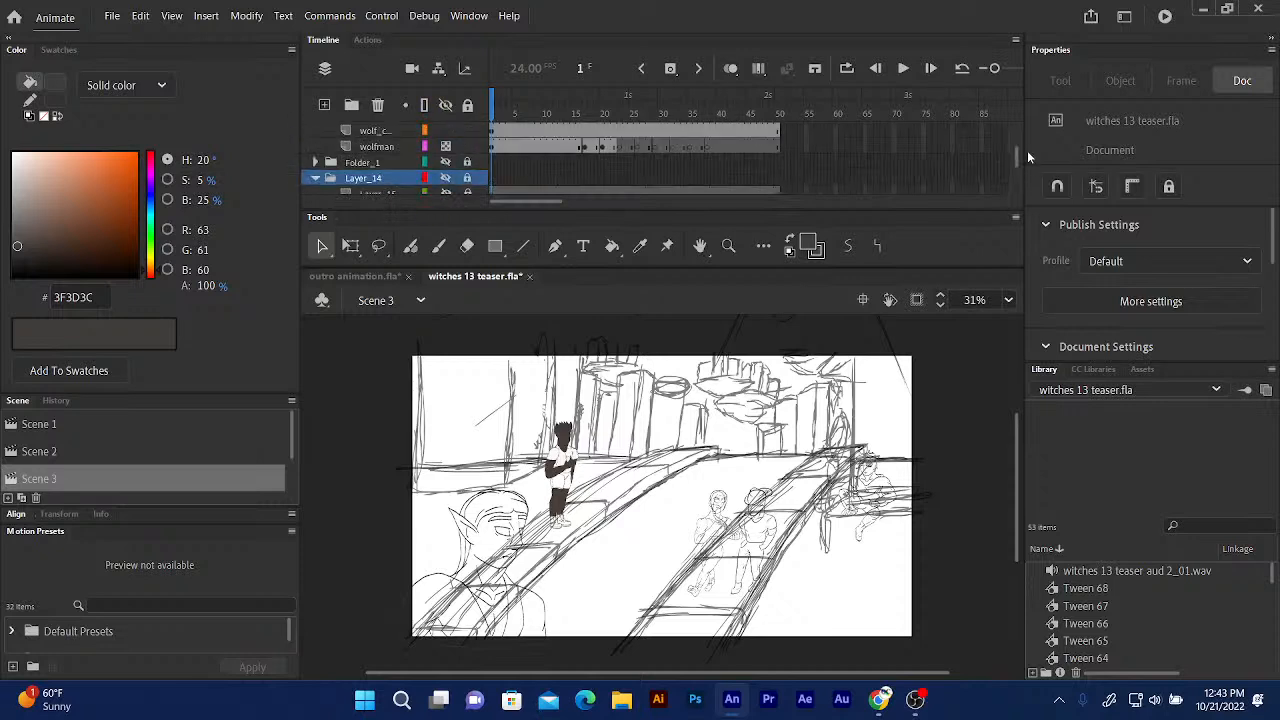
pyautogui.click(316, 177)
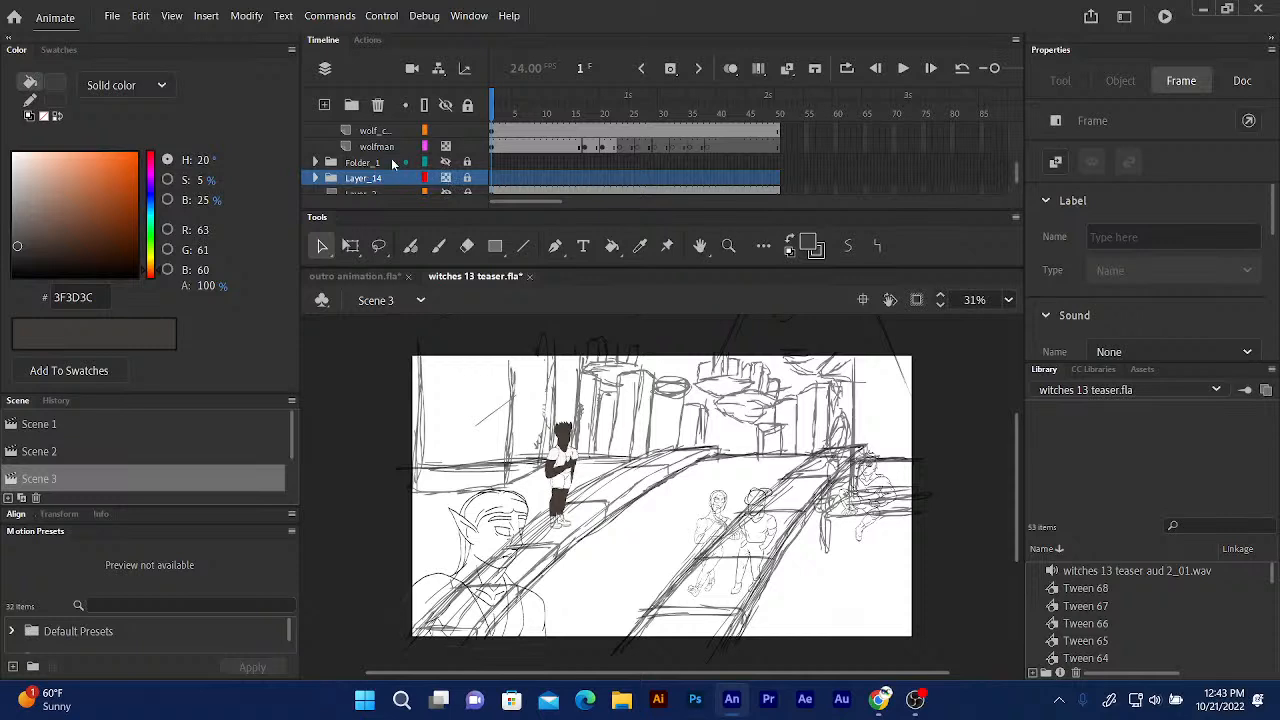
pyautogui.click(321, 161)
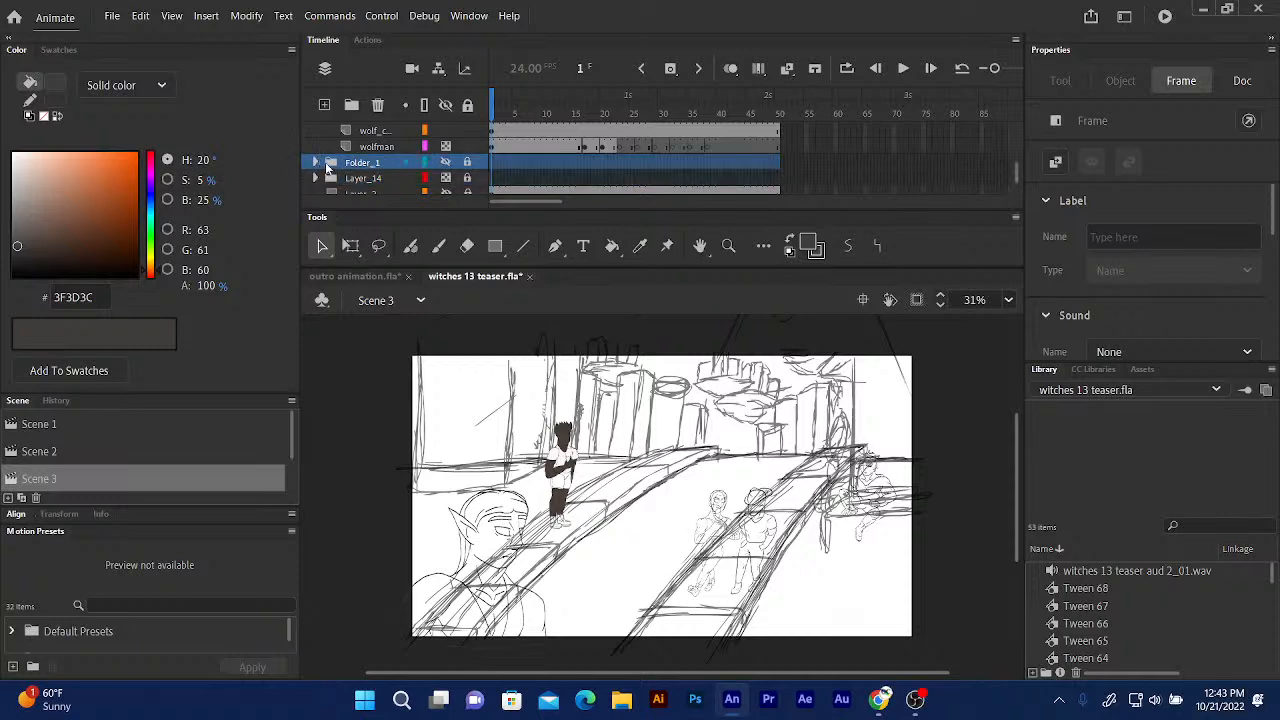
pyautogui.click(316, 162)
# Show Folder_1 to check its sketches over the scene, and hide the folder and its Layer_6 again.
pyautogui.click(447, 180)
pyautogui.click(447, 192)
pyautogui.click(447, 163)
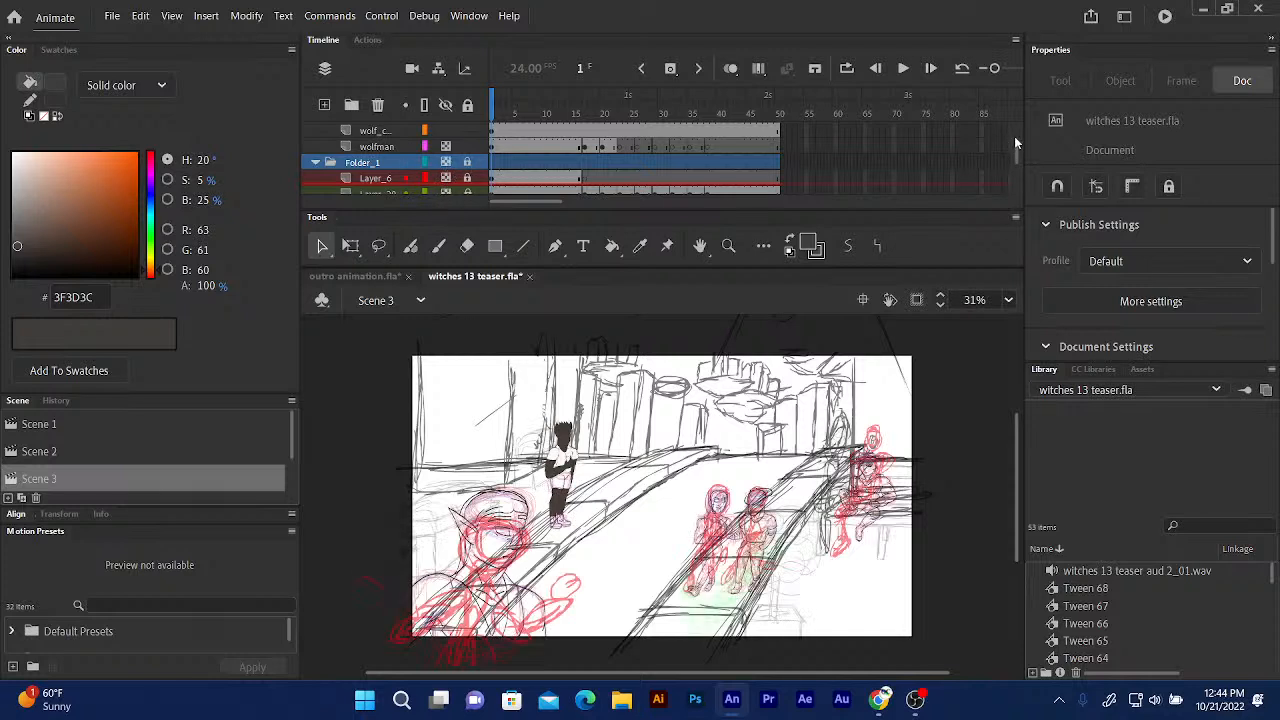
pyautogui.click(446, 178)
pyautogui.click(447, 162)
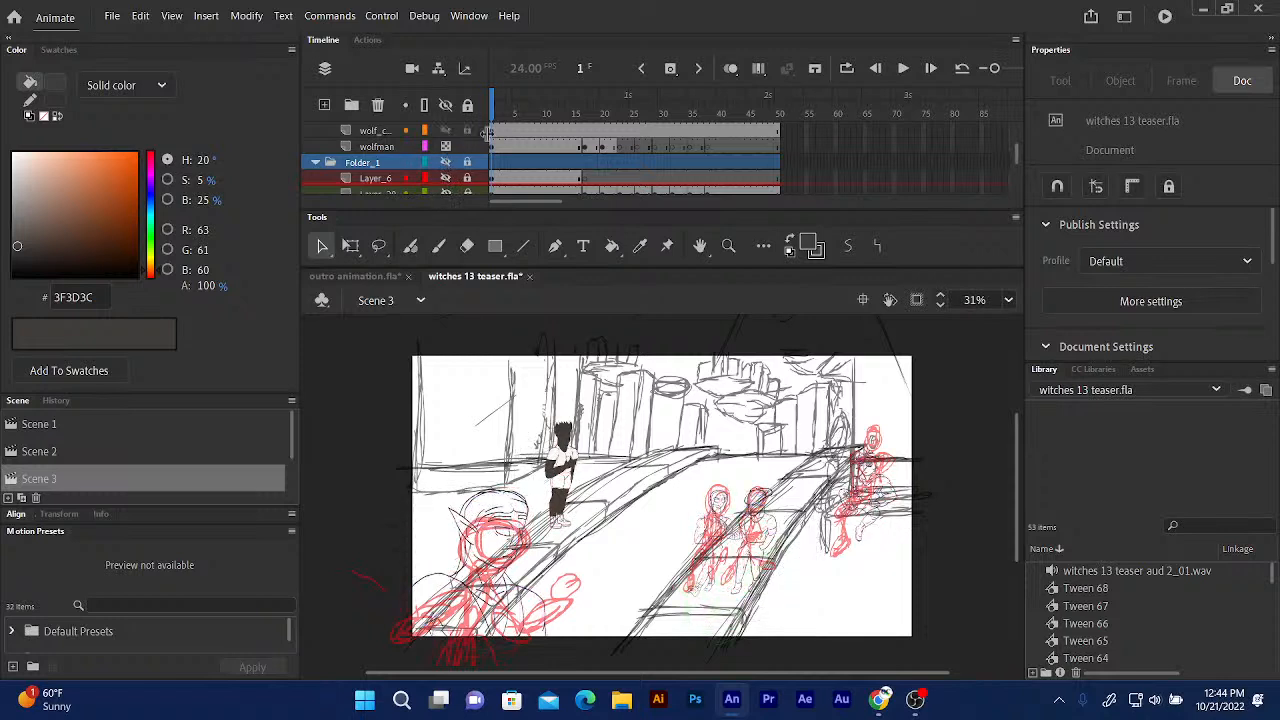
# Make Layer_13's background sketch visible in Folder_1 and hide the red character sketches on Layer_2.
pyautogui.scroll(-5, 1016, 152)
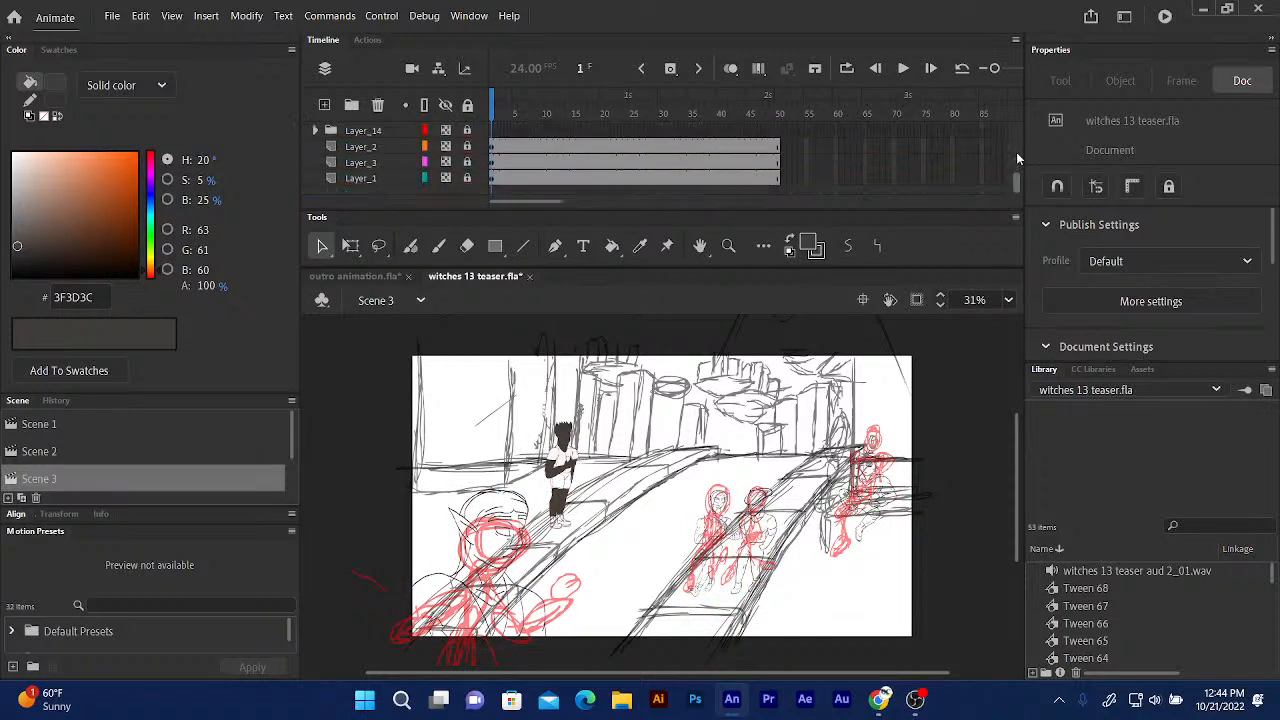
pyautogui.scroll(-1, 1016, 152)
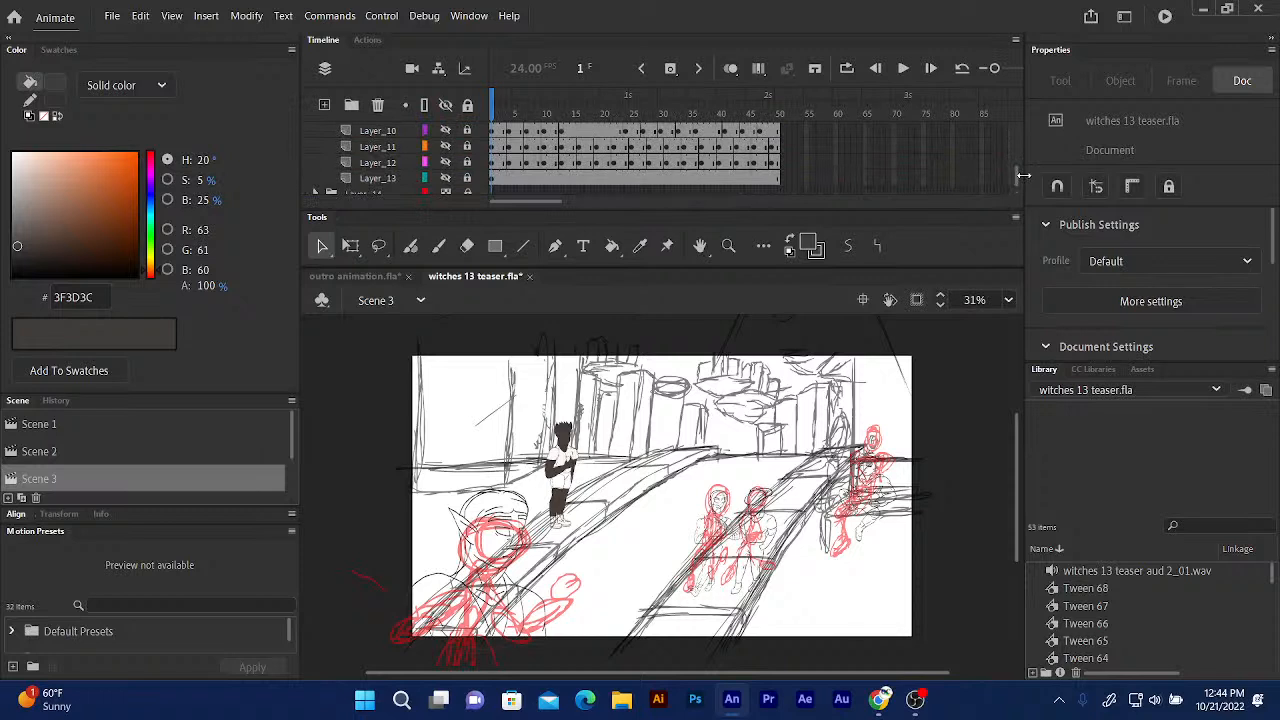
pyautogui.click(445, 178)
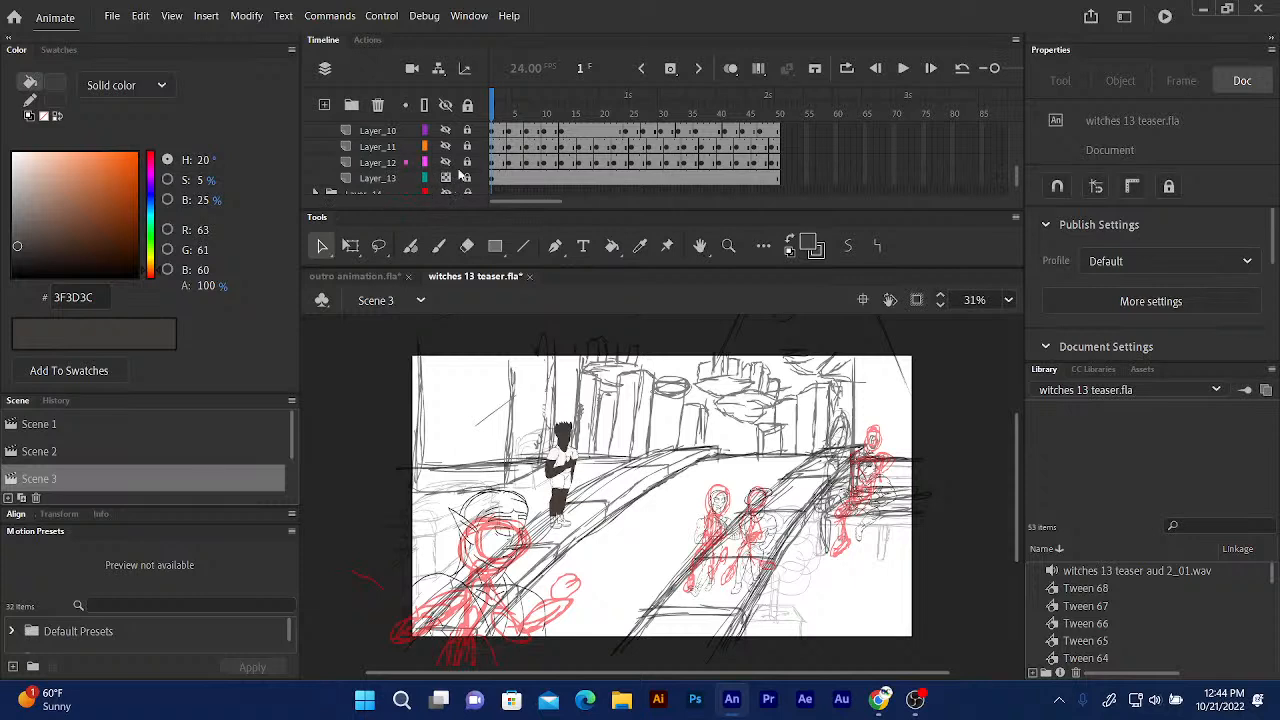
pyautogui.scroll(-2, 1017, 176)
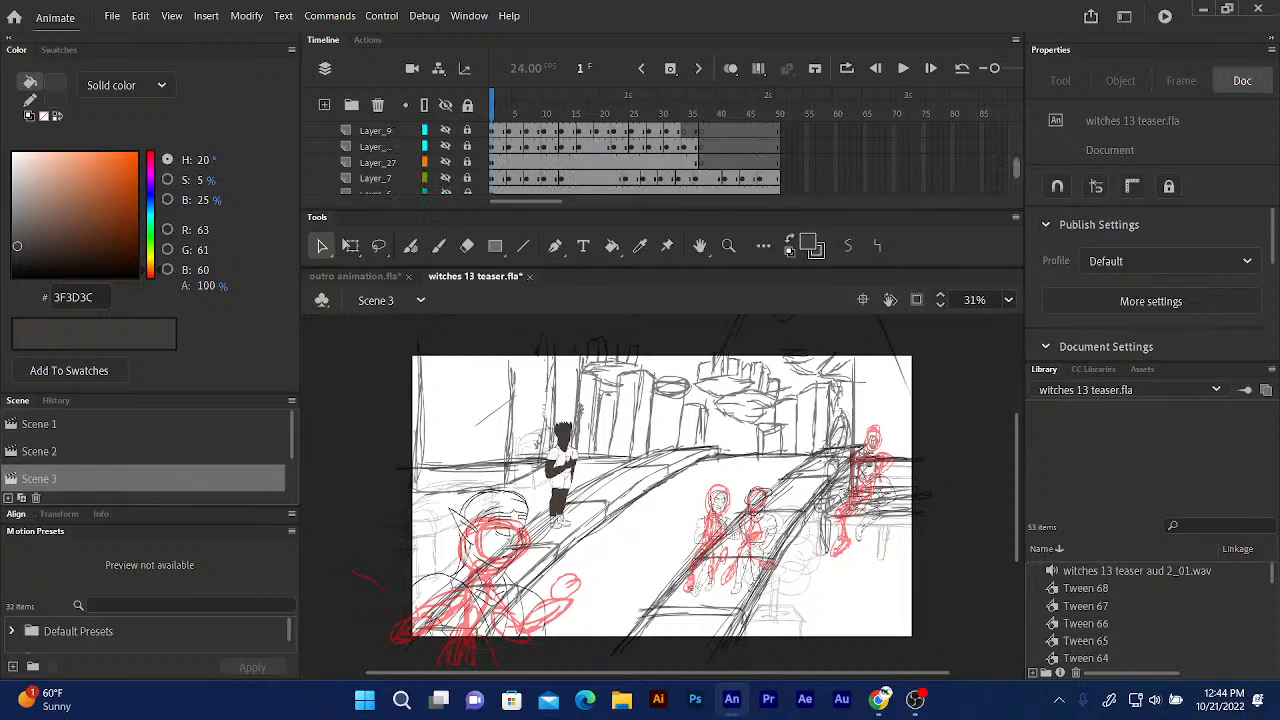
pyautogui.scroll(-2, 1017, 170)
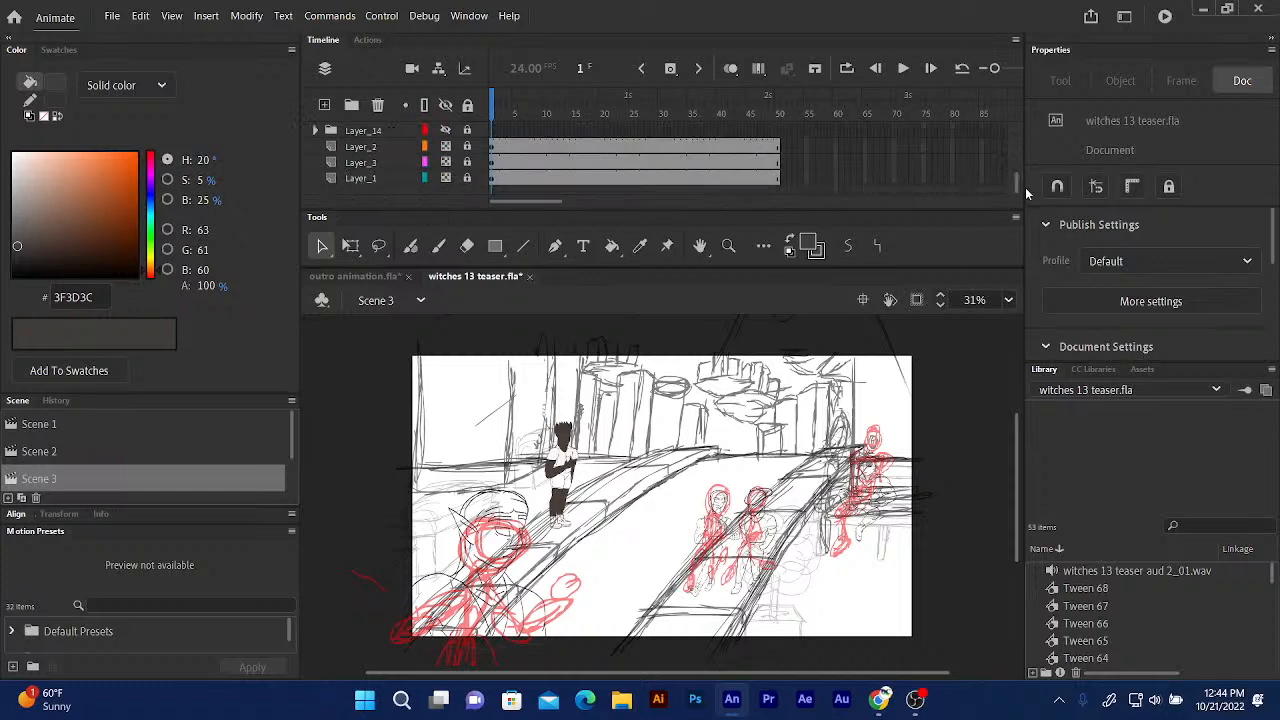
pyautogui.click(446, 162)
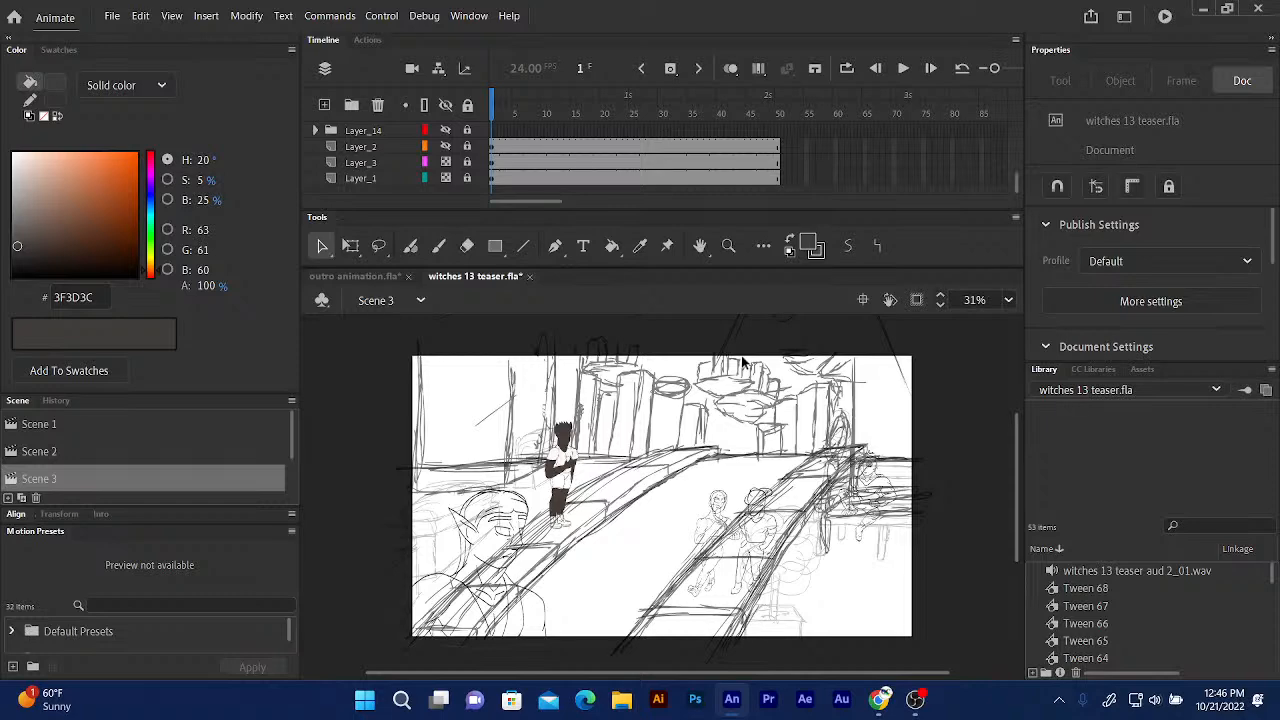
pyautogui.hotkey('ctrl', '=')
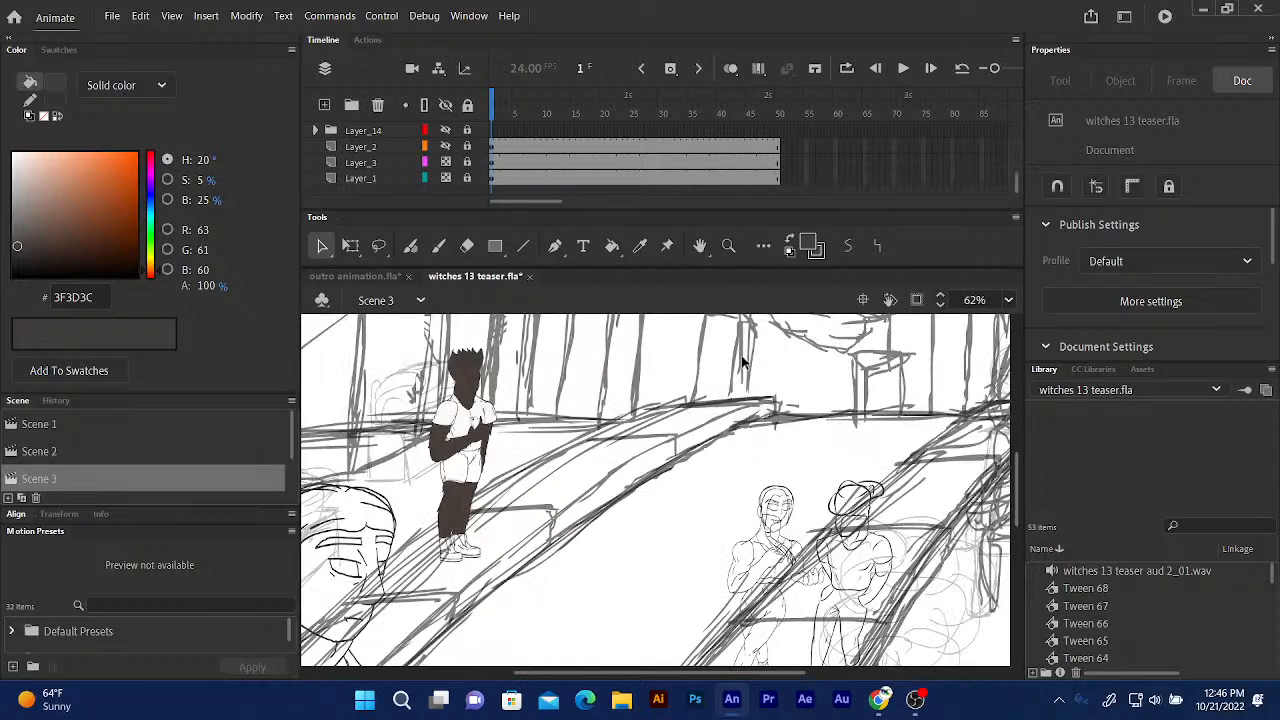
# Collapse Folder_1 in the Scene 3 layer stack and bring the wolf man character's own layers into view.
pyautogui.hotkey('ctrl', '=')
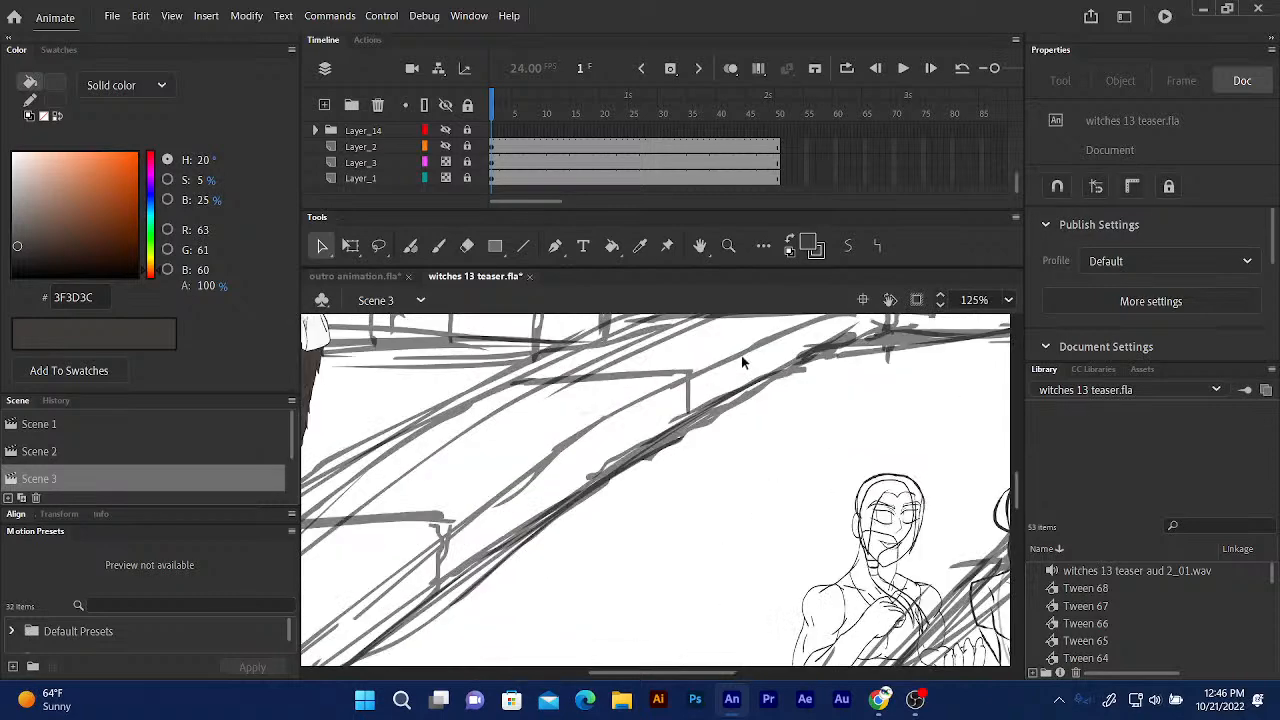
pyautogui.moveTo(569, 529); pyautogui.dragTo(847, 569)
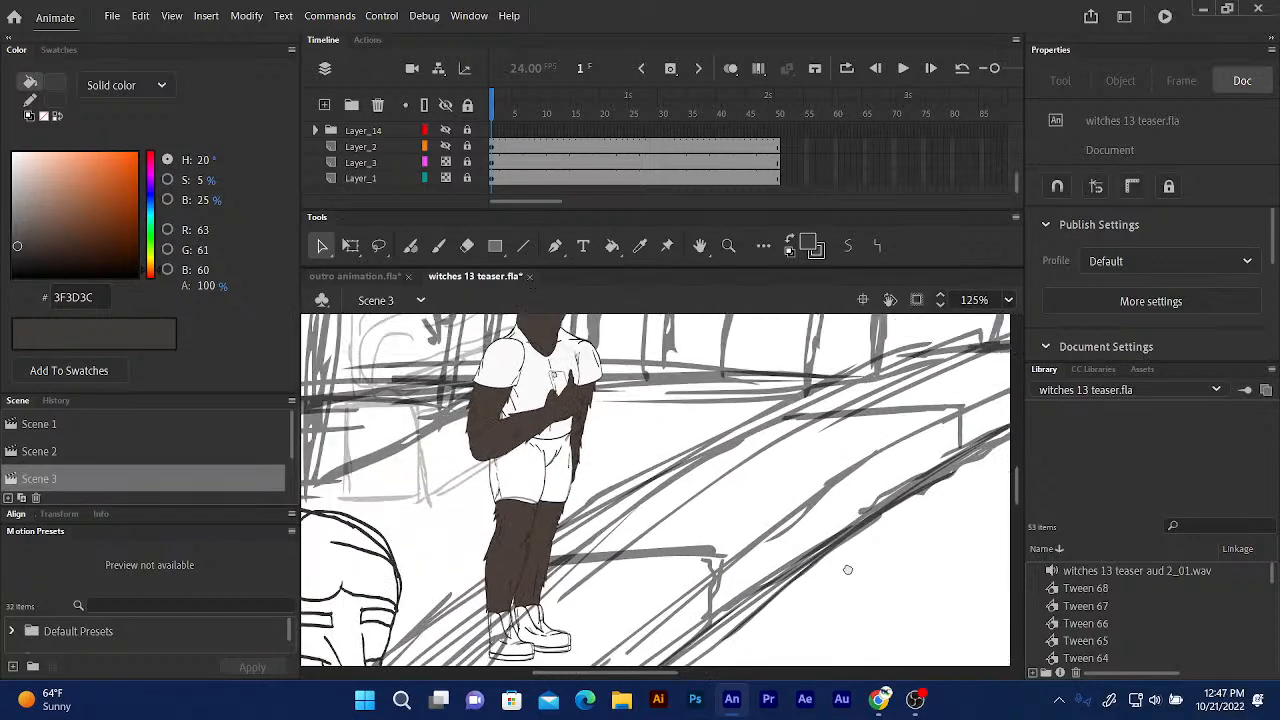
pyautogui.moveTo(463, 375); pyautogui.dragTo(541, 439)
pyautogui.moveTo(1017, 184); pyautogui.dragTo(1024, 113)
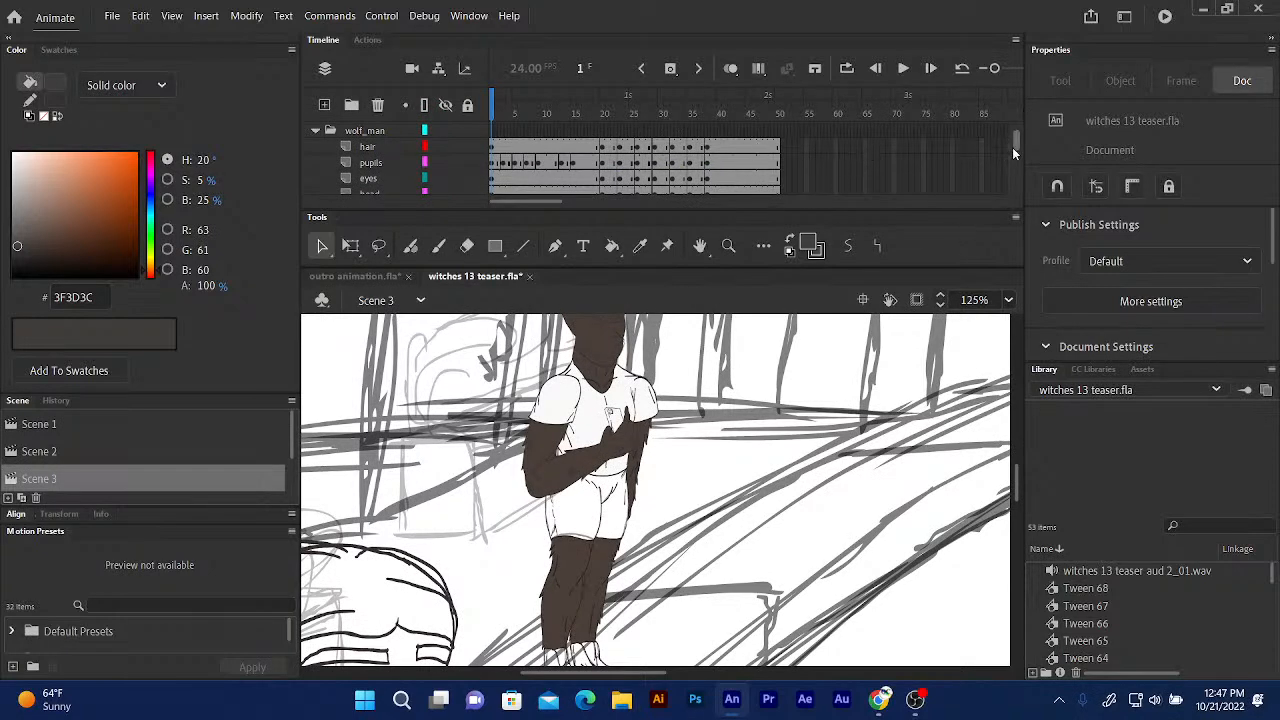
pyautogui.scroll(-5, 1011, 147)
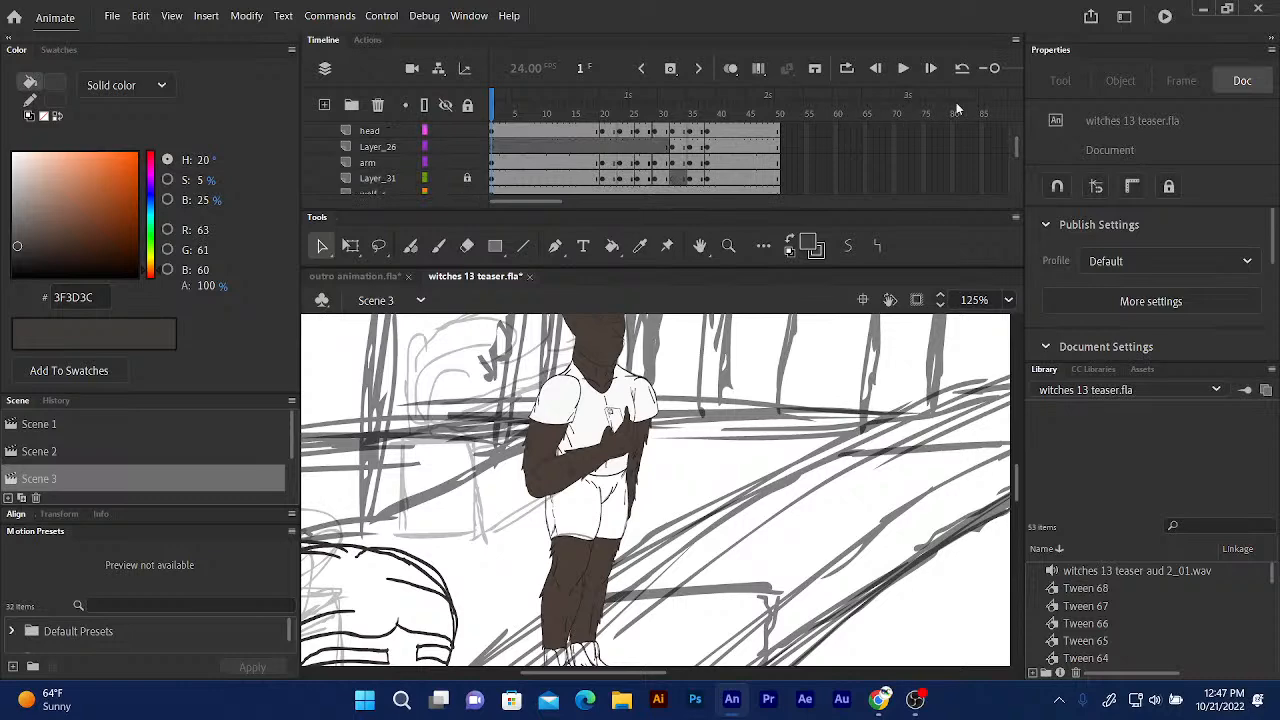
pyautogui.scroll(-3, 1015, 159)
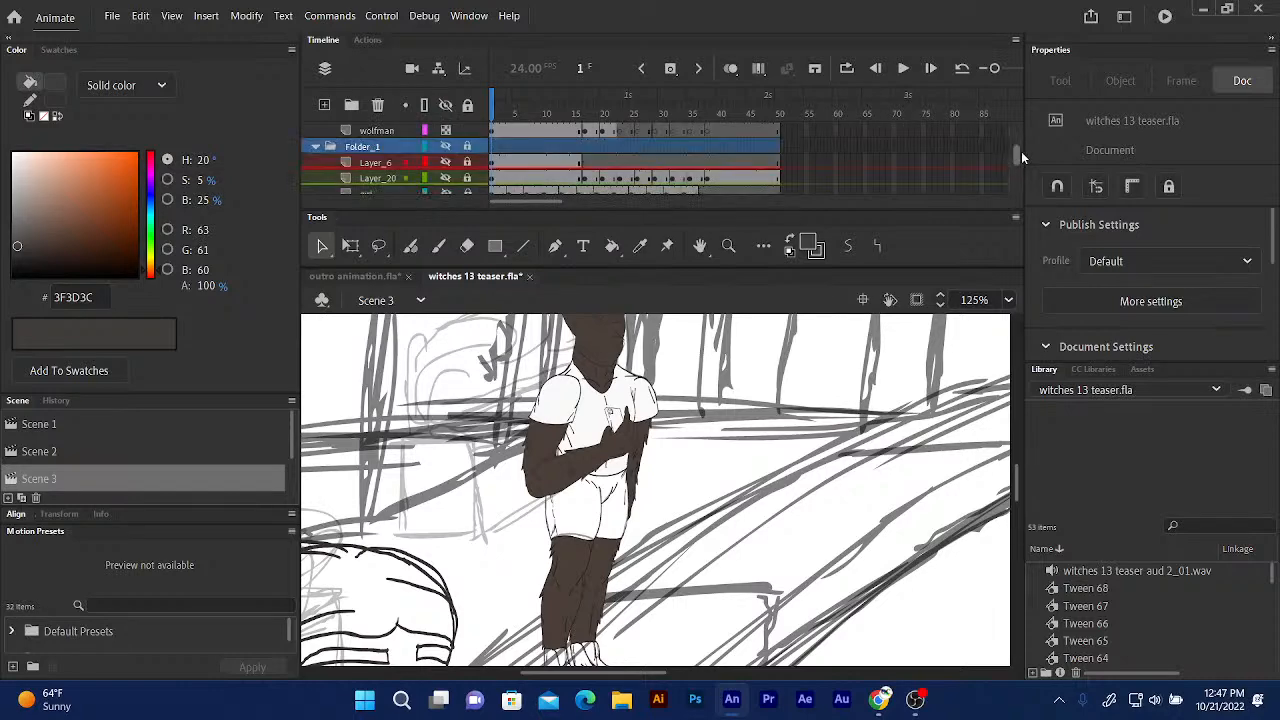
pyautogui.click(316, 146)
pyautogui.moveTo(1008, 179); pyautogui.dragTo(1015, 177)
pyautogui.moveTo(577, 104); pyautogui.dragTo(460, 108)
pyautogui.moveTo(1013, 182); pyautogui.dragTo(1015, 160)
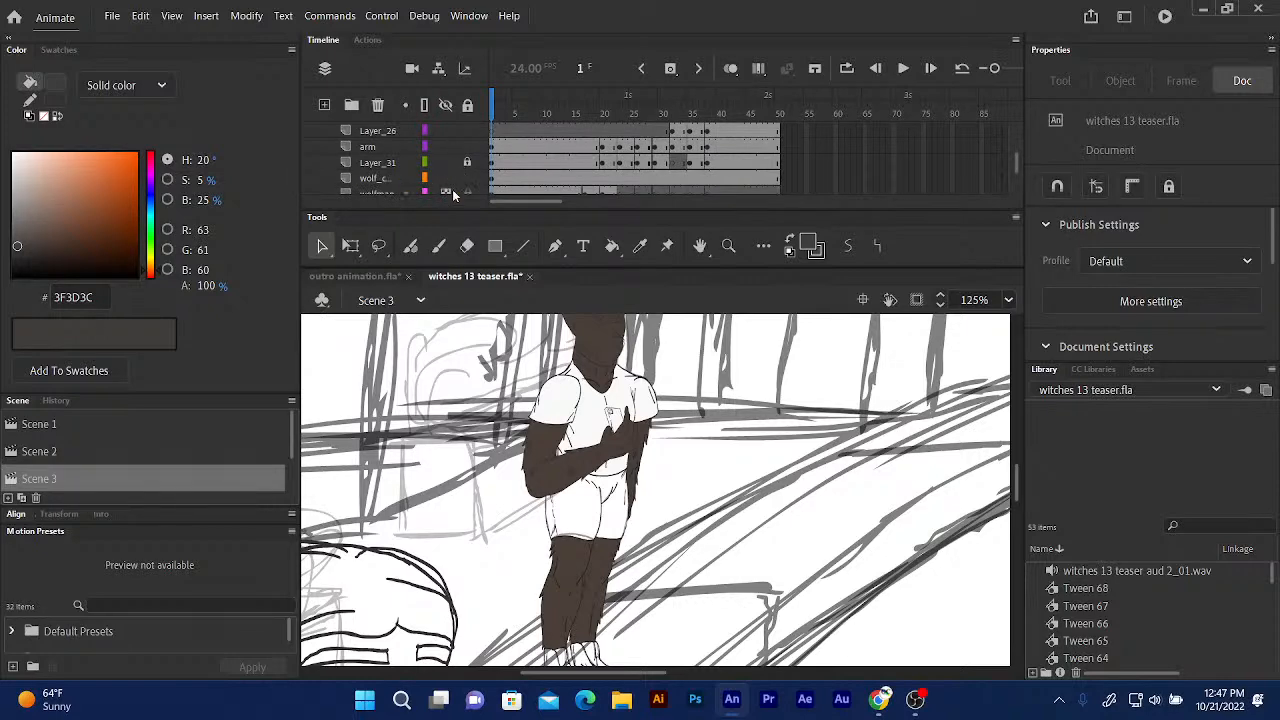
# Change the fill color to the muted blue 3B3E6E.
pyautogui.click(790, 245)
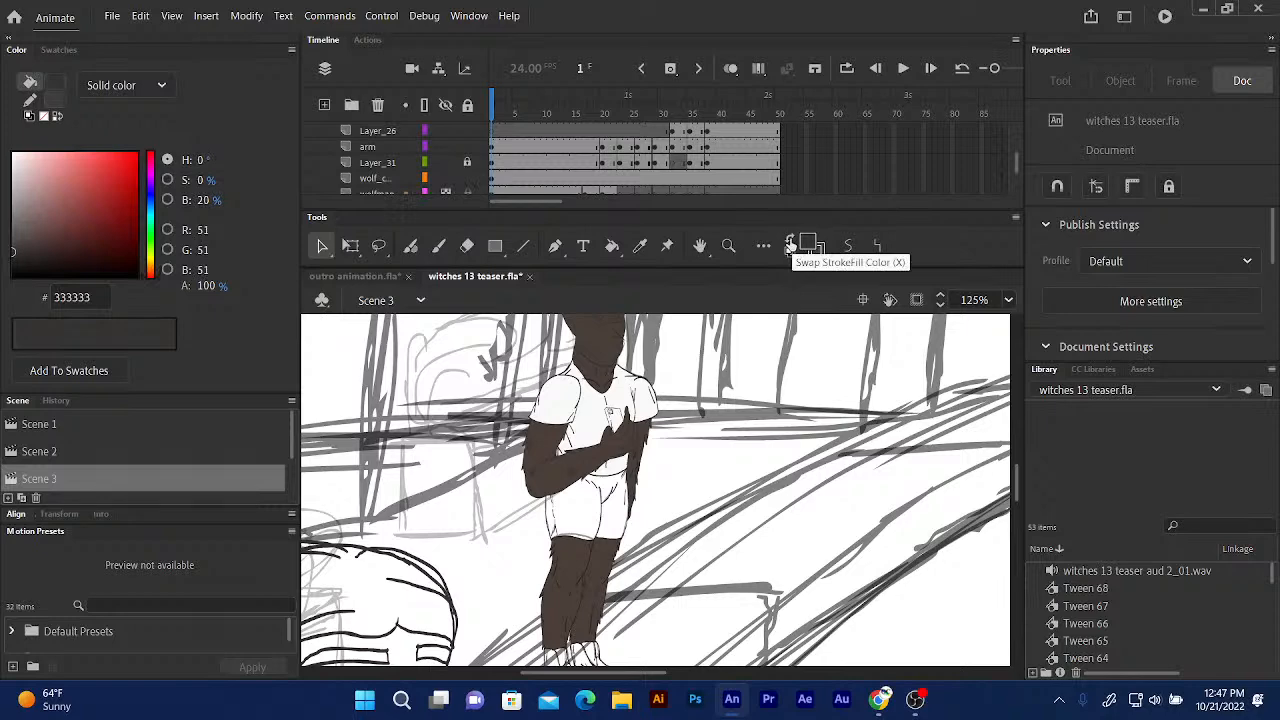
pyautogui.click(790, 245)
pyautogui.click(808, 244)
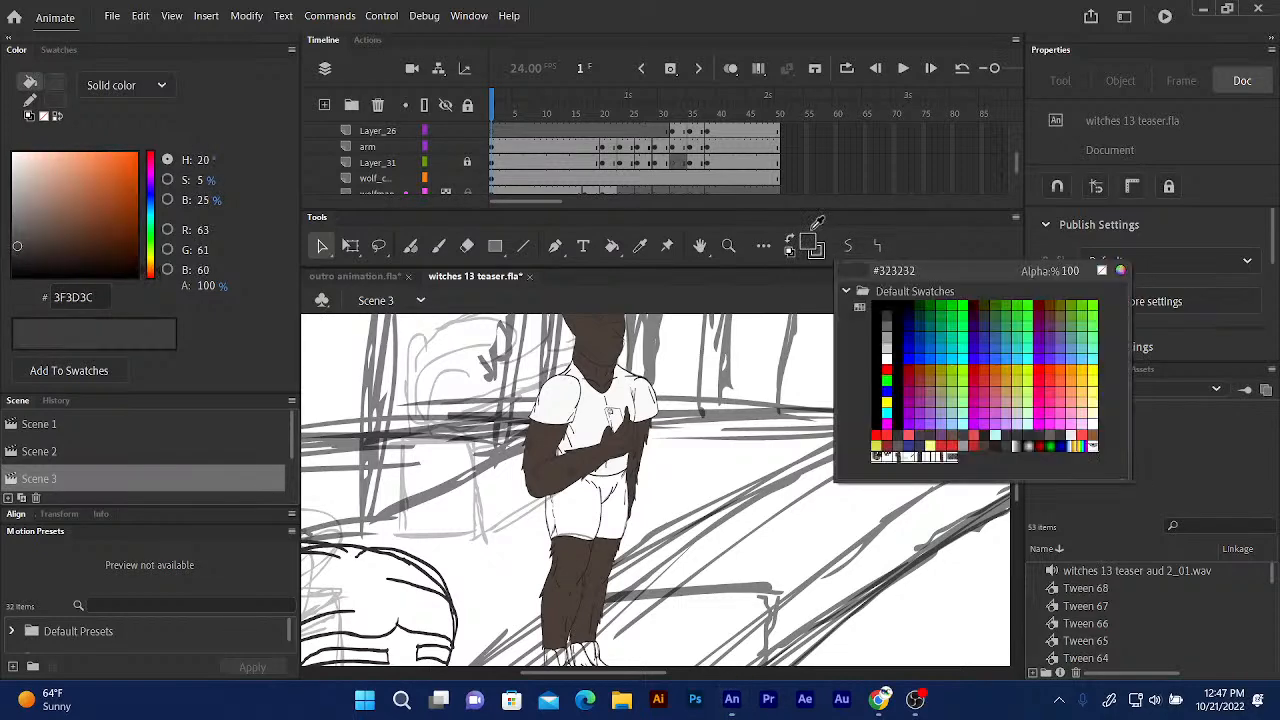
pyautogui.click(1120, 270)
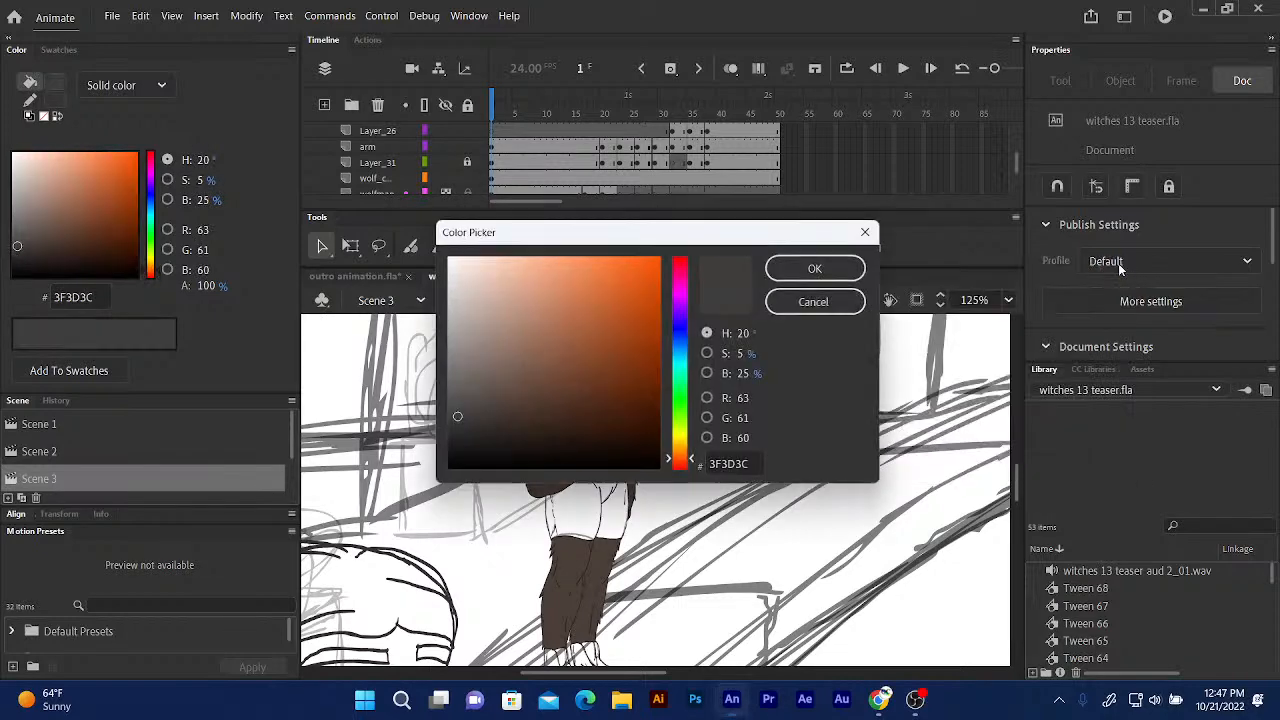
pyautogui.click(678, 335)
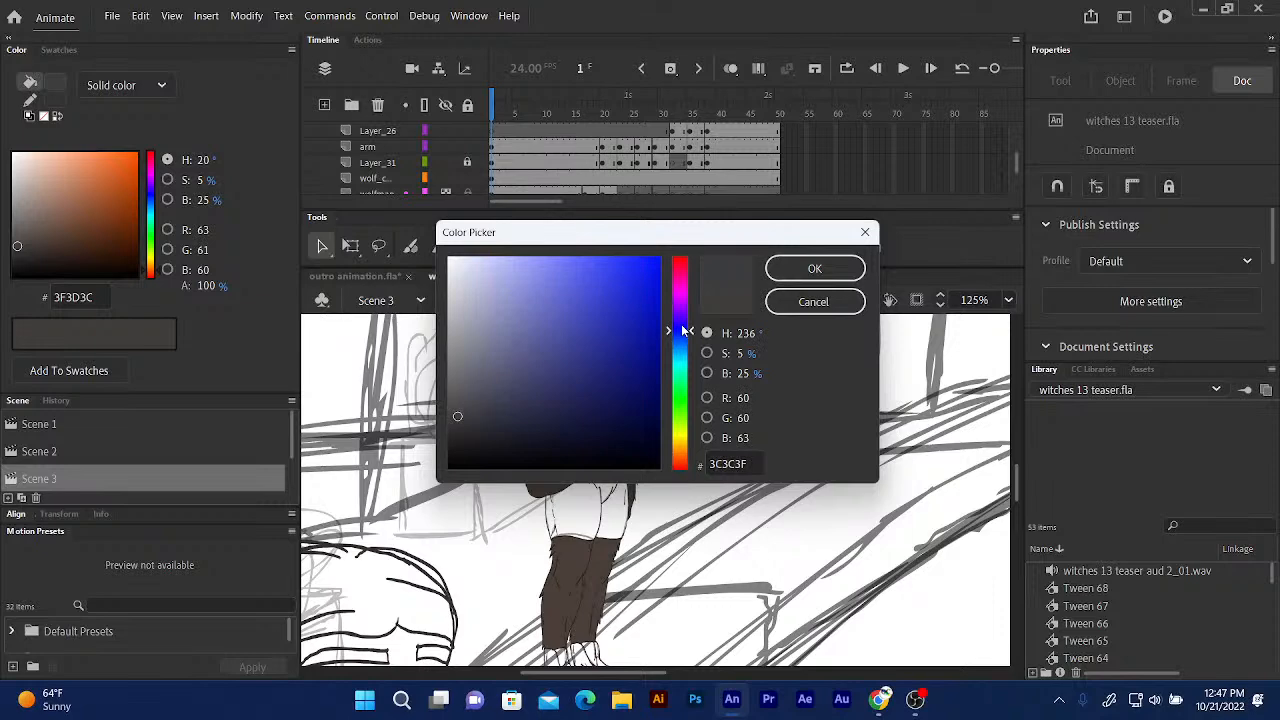
pyautogui.click(563, 389)
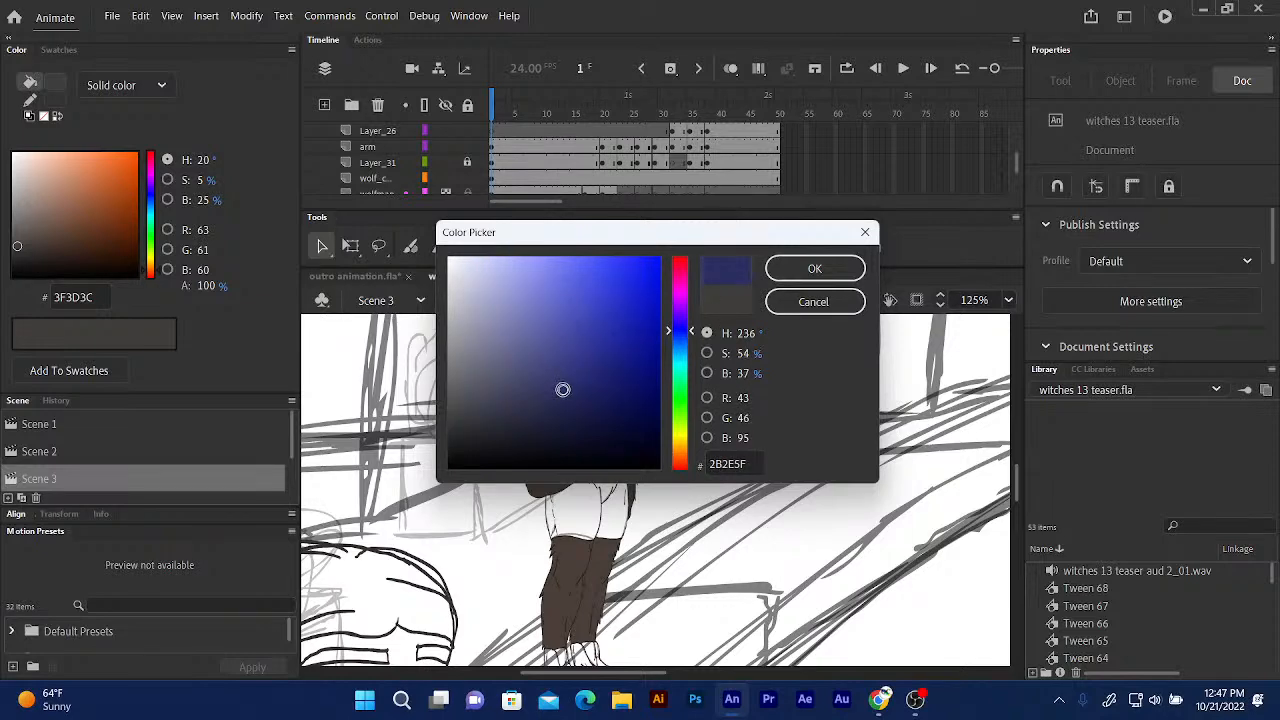
pyautogui.moveTo(563, 389)
pyautogui.mouseDown()
pyautogui.moveTo(534, 394)
pyautogui.moveTo(532, 408)
pyautogui.moveTo(545, 377)
pyautogui.mouseUp()
pyautogui.click(814, 268)
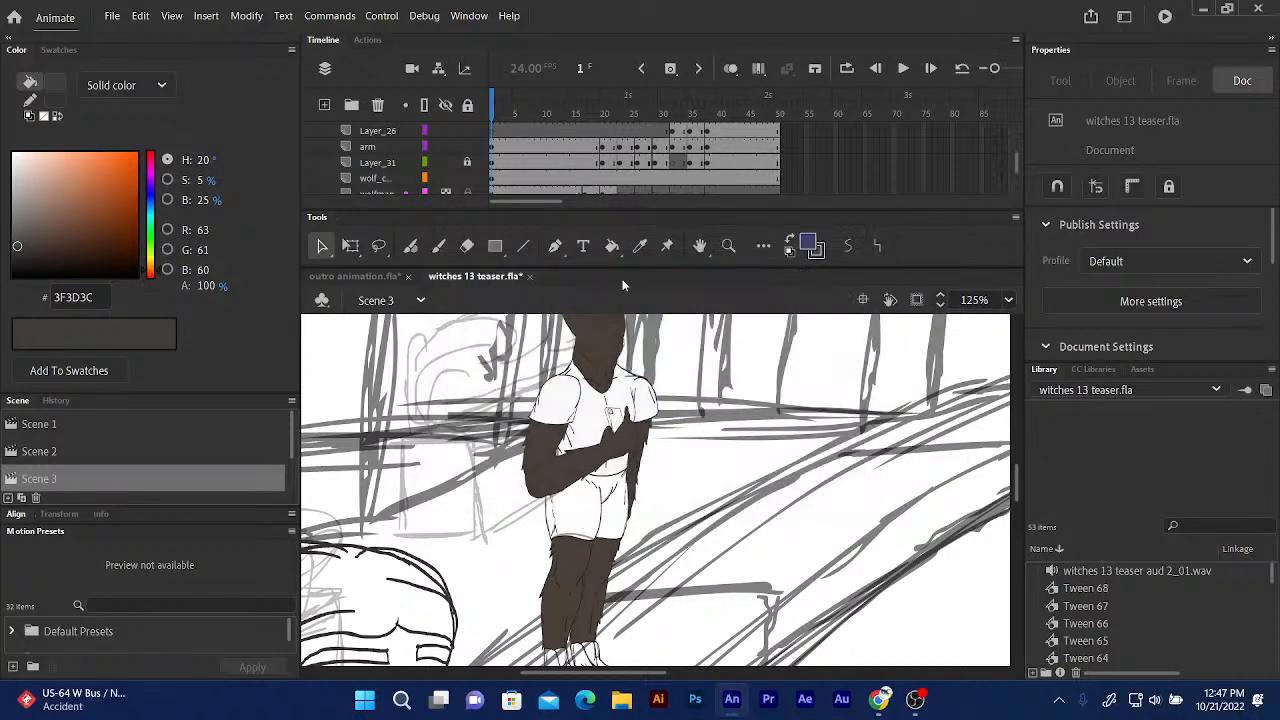
# Fill the standing wolf man's white shorts with the blue on his wolf_c... layer using the Paint Bucket, and clear the selection.
pyautogui.click(612, 246)
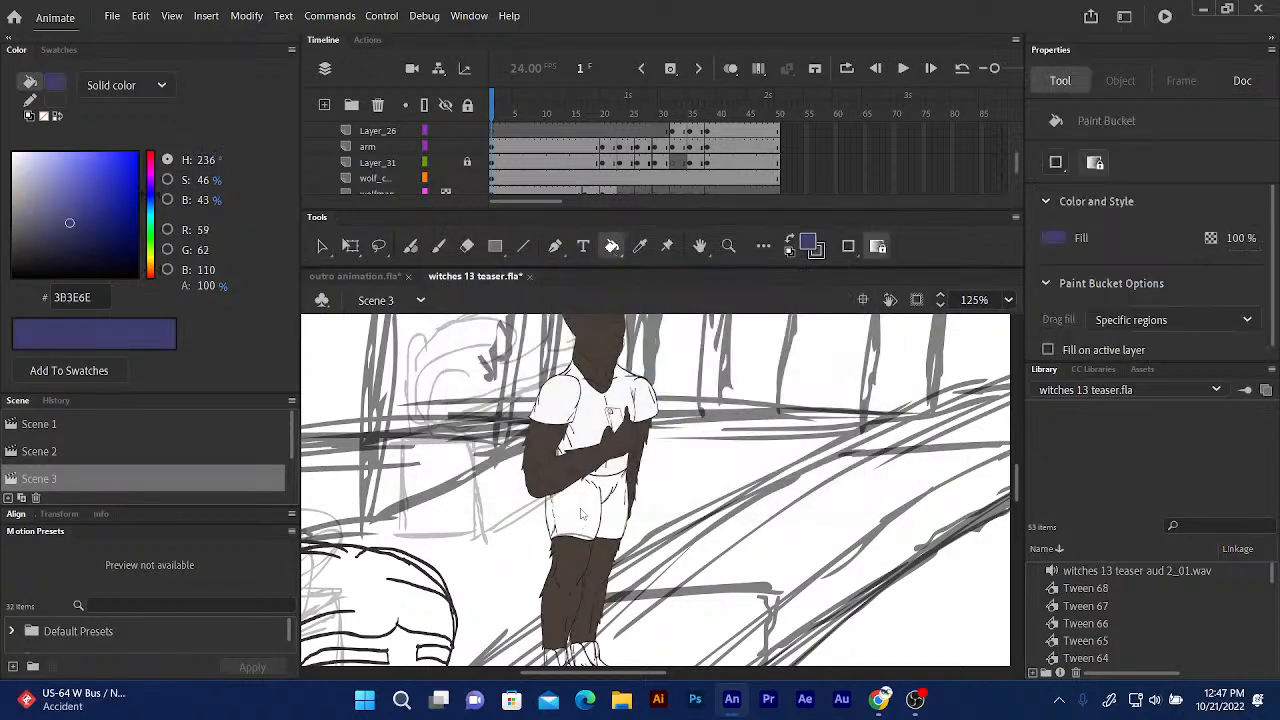
pyautogui.click(790, 369)
pyautogui.click(792, 368)
pyautogui.click(389, 180)
pyautogui.click(575, 515)
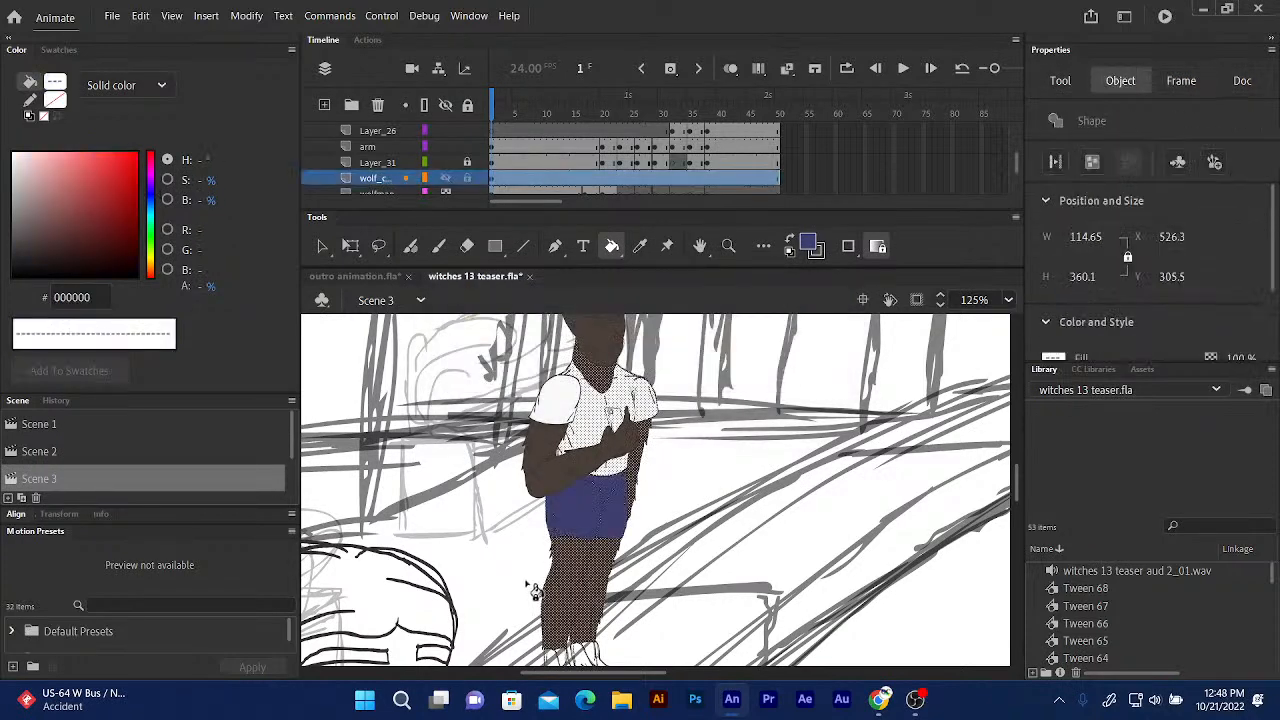
pyautogui.click(348, 246)
pyautogui.click(512, 551)
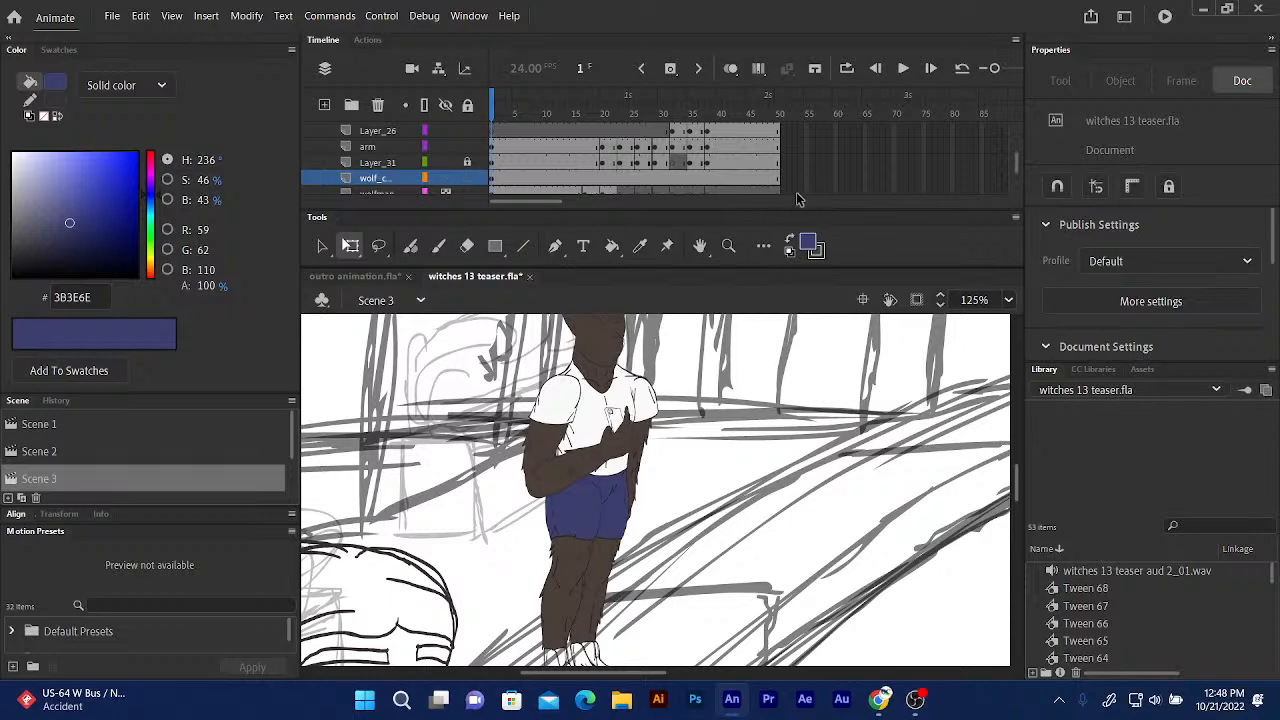
# Change the fill color to the greyer blue 505273 and refill the wolf man's shorts with it.
pyautogui.click(809, 243)
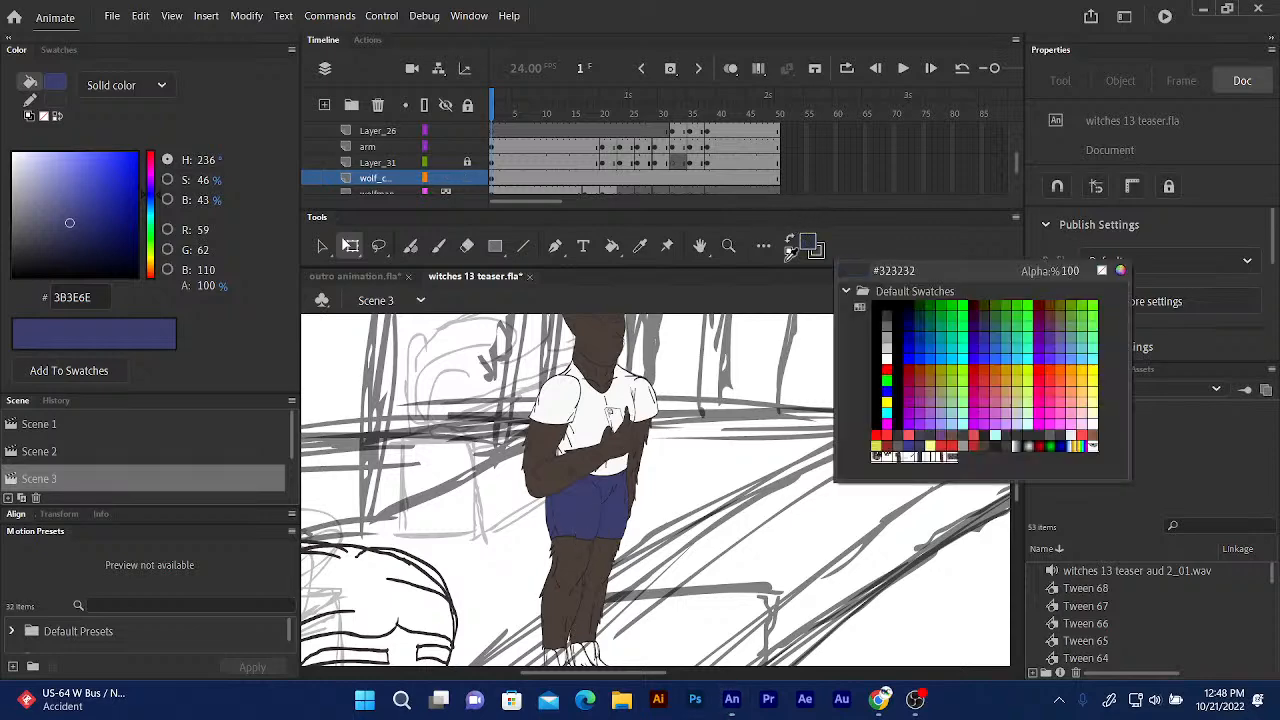
pyautogui.click(1118, 271)
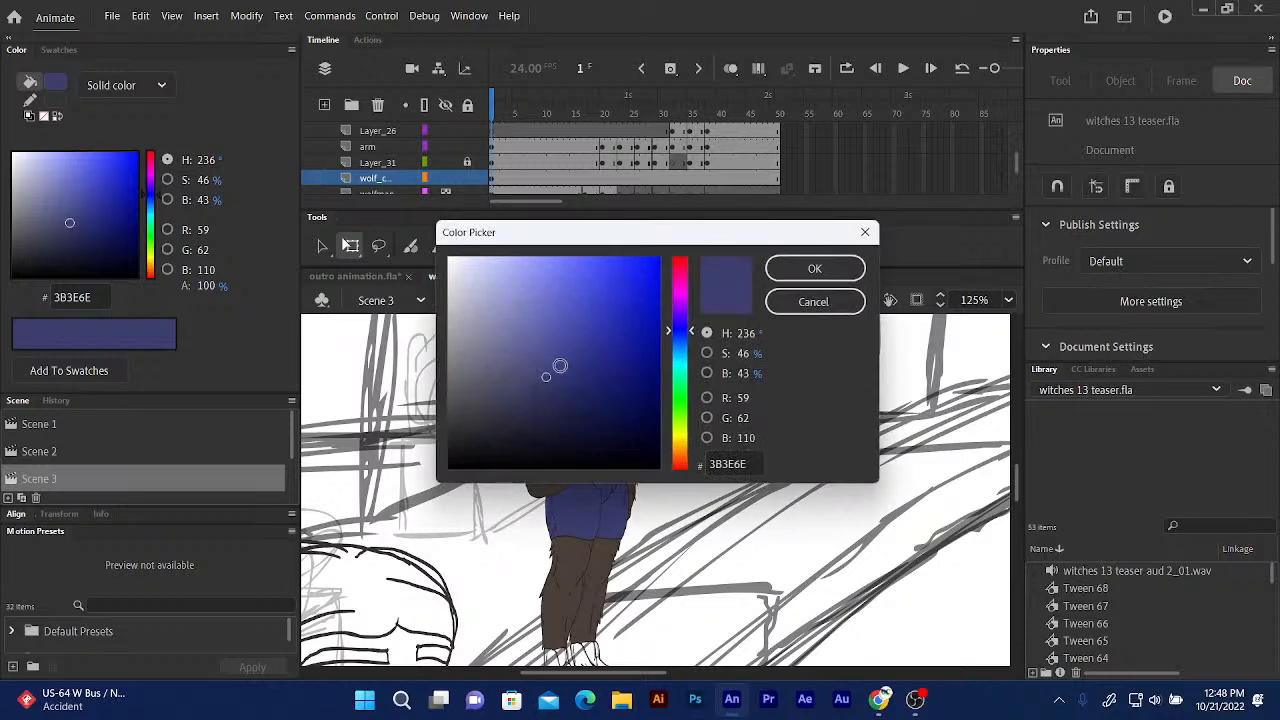
pyautogui.moveTo(548, 375); pyautogui.dragTo(512, 372)
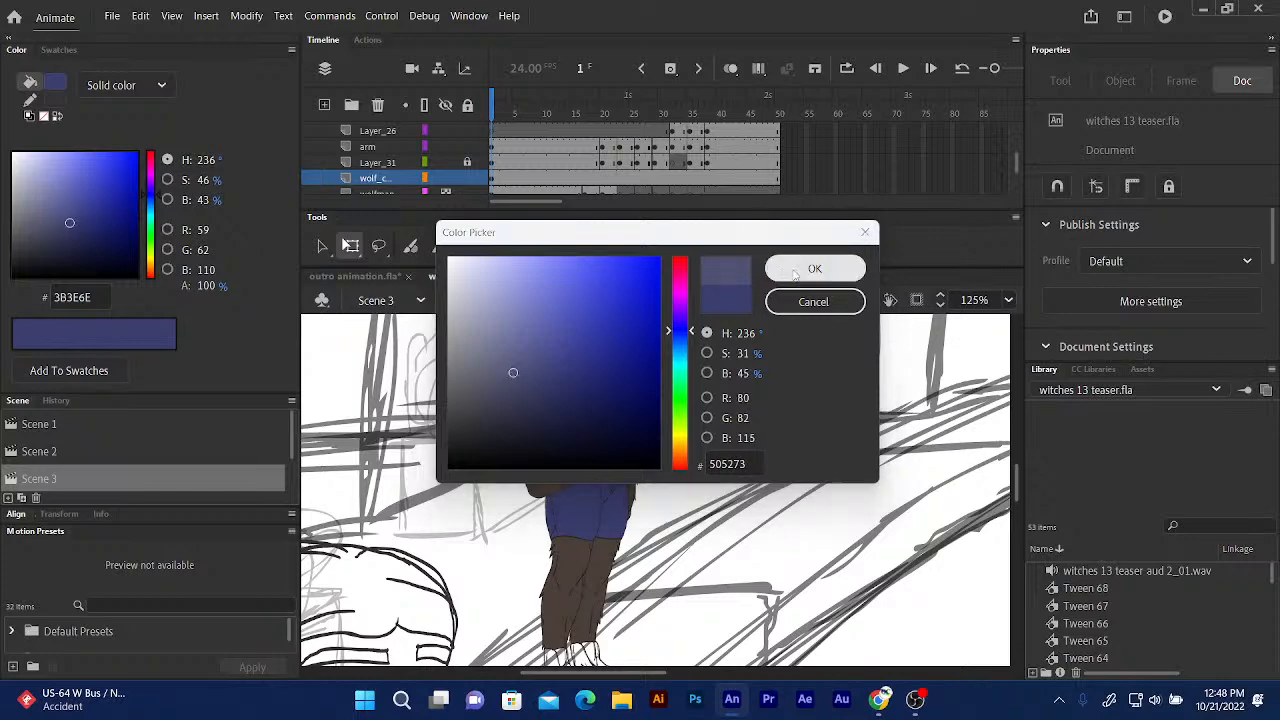
pyautogui.click(814, 268)
pyautogui.click(588, 512)
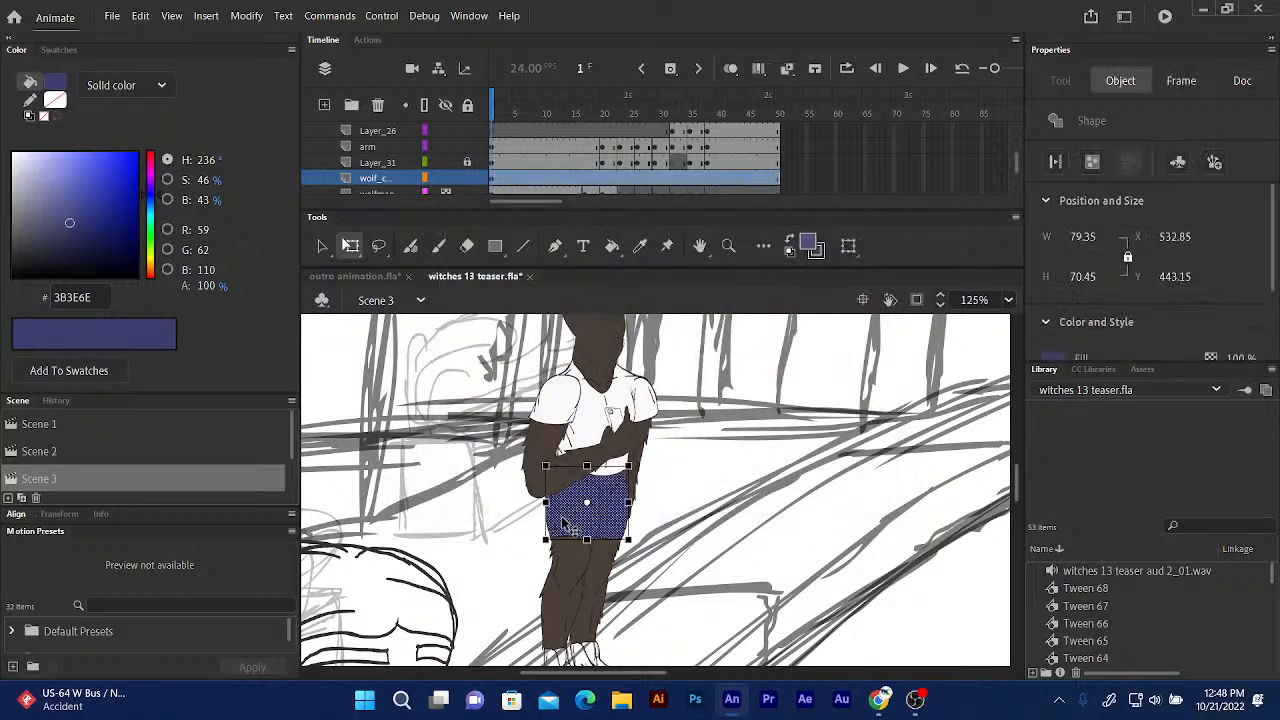
pyautogui.click(497, 543)
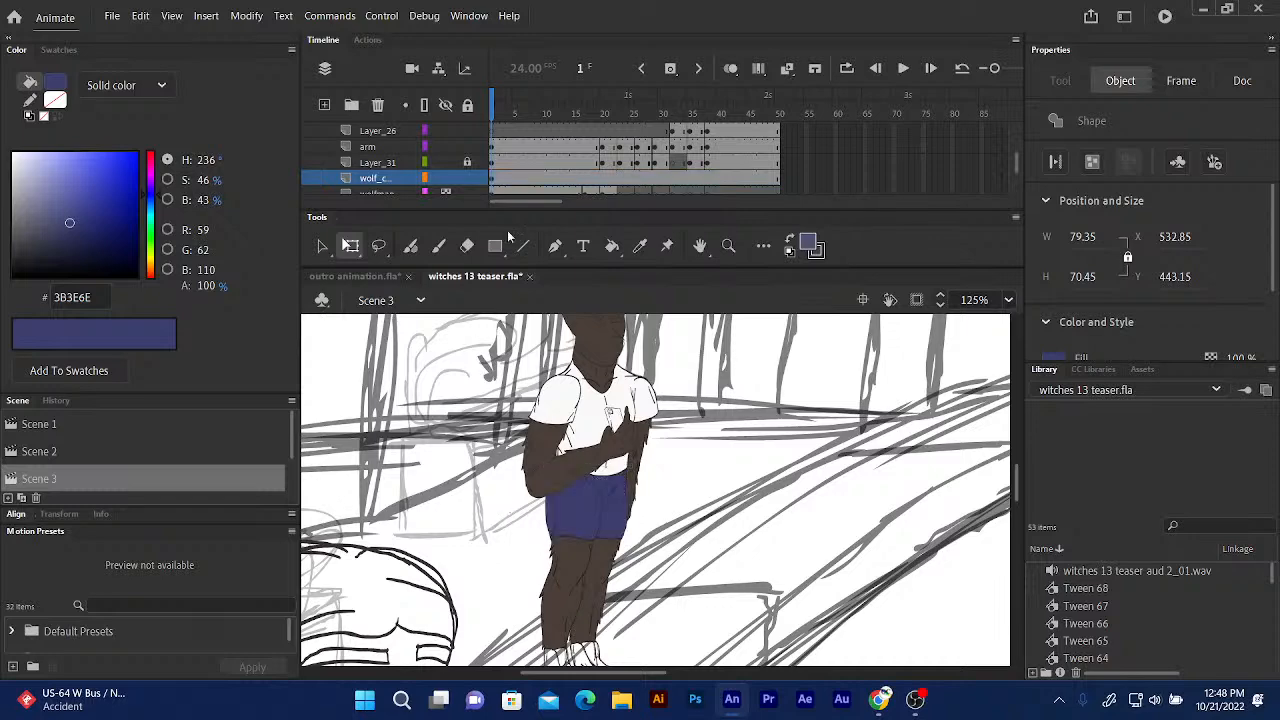
pyautogui.click(612, 246)
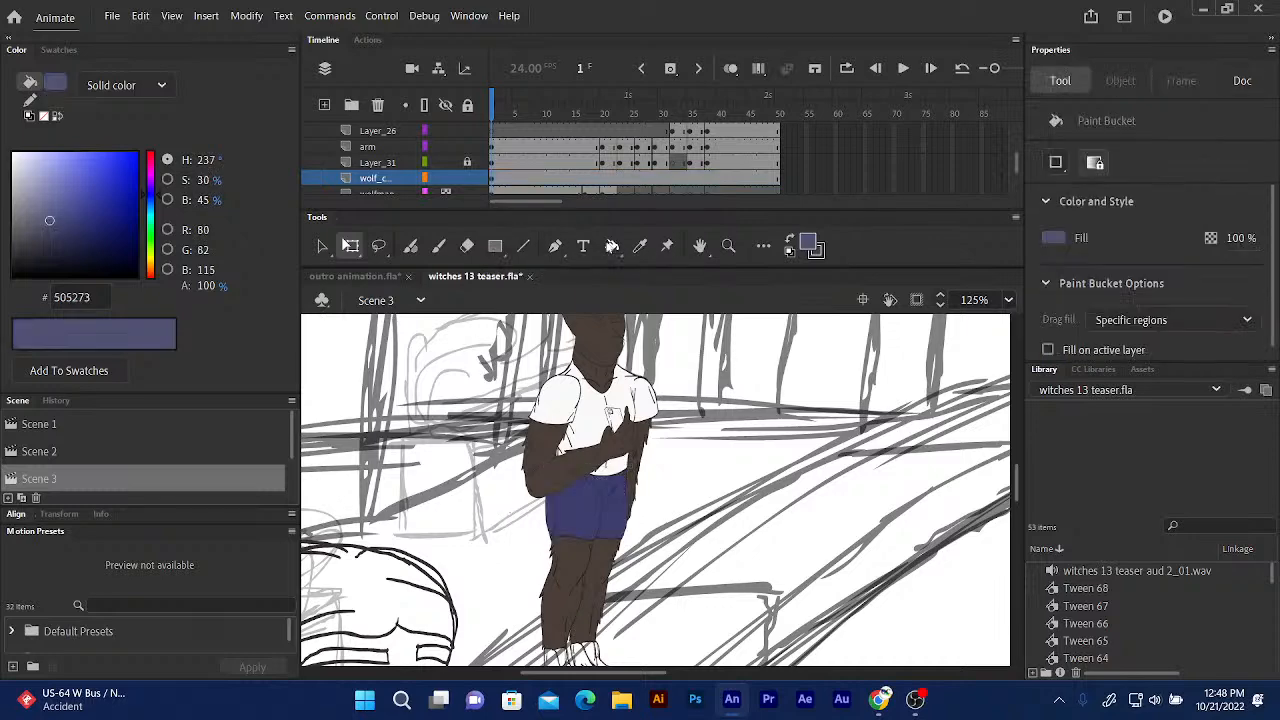
pyautogui.click(600, 502)
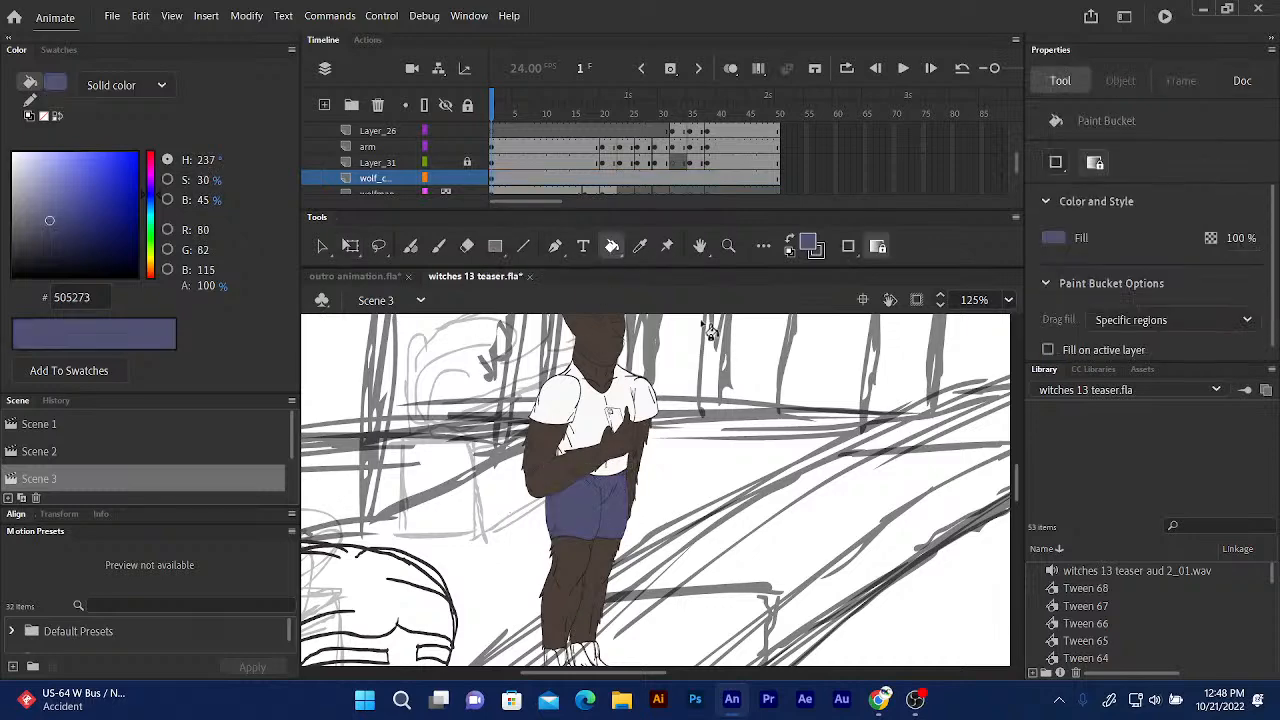
# Try several hues for the wolf man's boots and set the fill color's hue to the orange at 25°.
pyautogui.moveTo(1015, 482); pyautogui.dragTo(1015, 494)
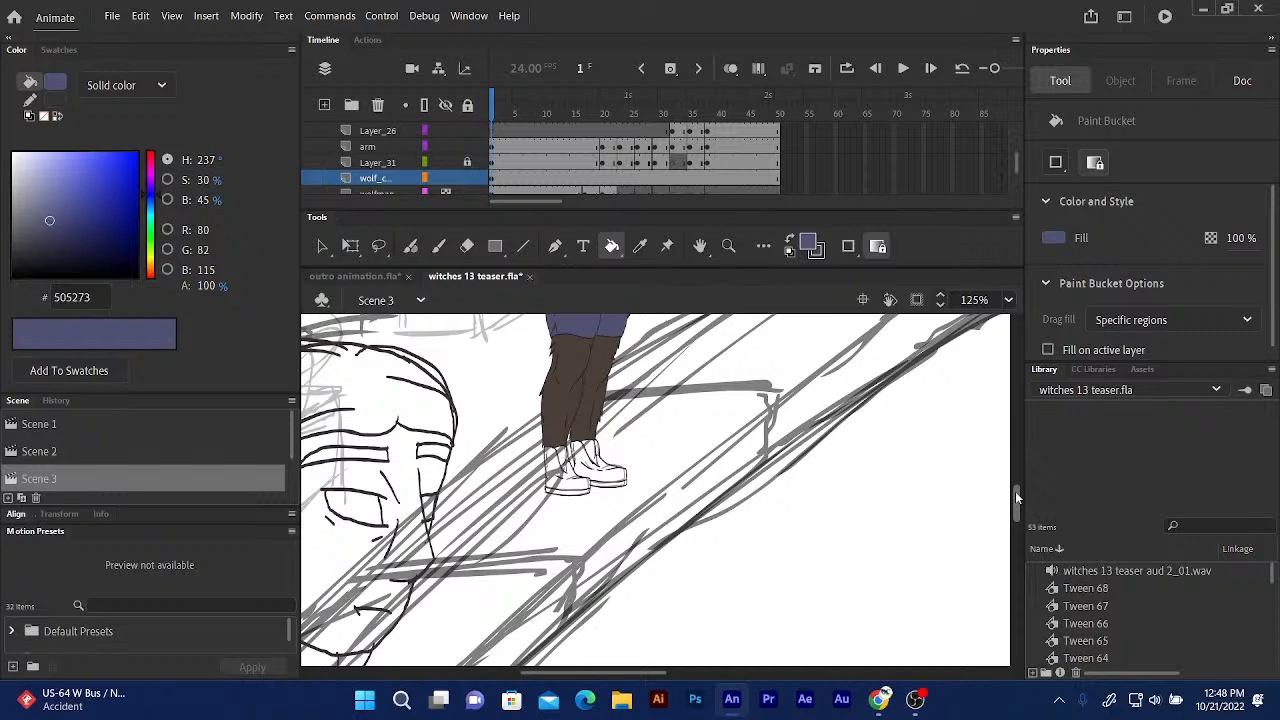
pyautogui.hotkey('ctrl', '=')
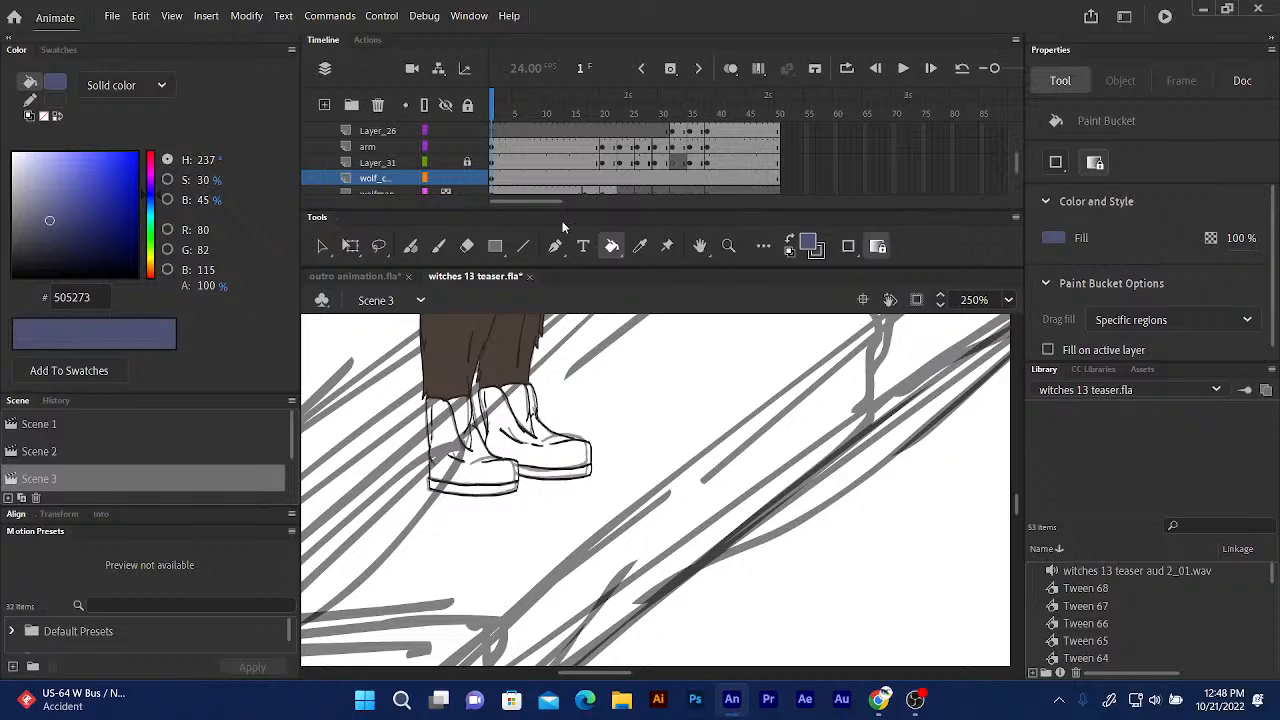
pyautogui.click(808, 244)
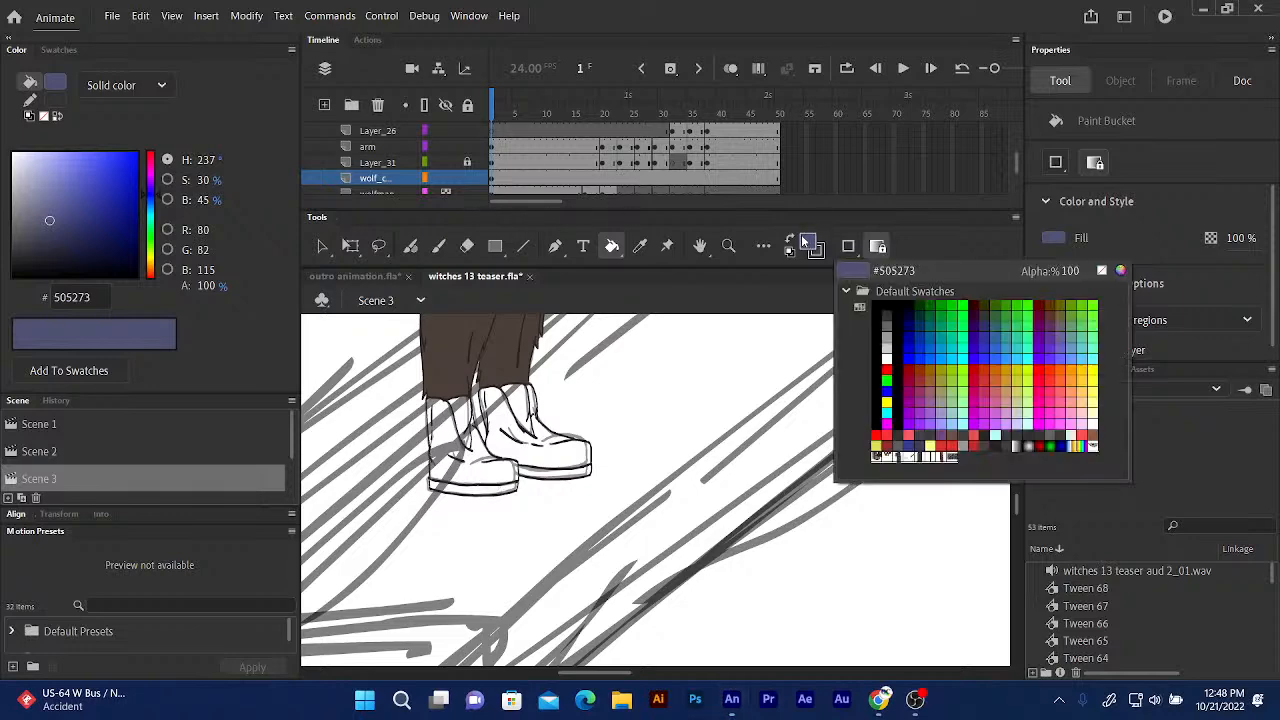
pyautogui.click(1122, 272)
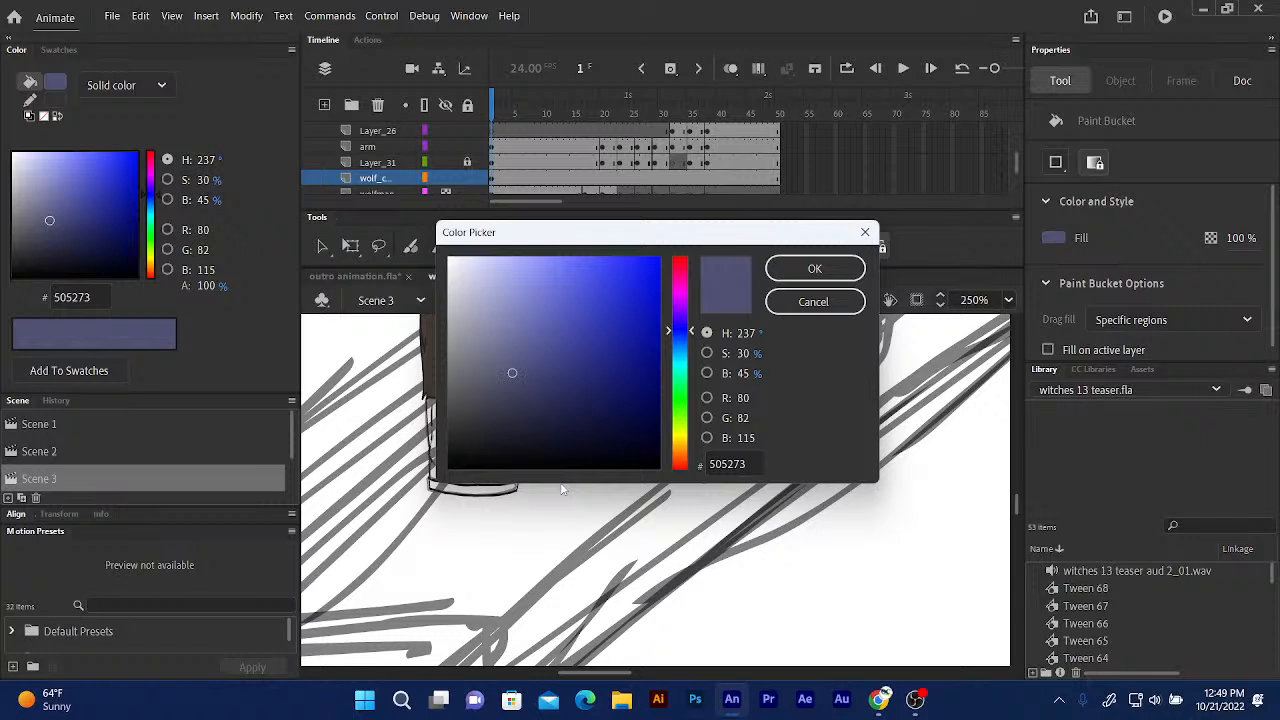
pyautogui.click(684, 413)
pyautogui.moveTo(684, 413); pyautogui.dragTo(687, 417)
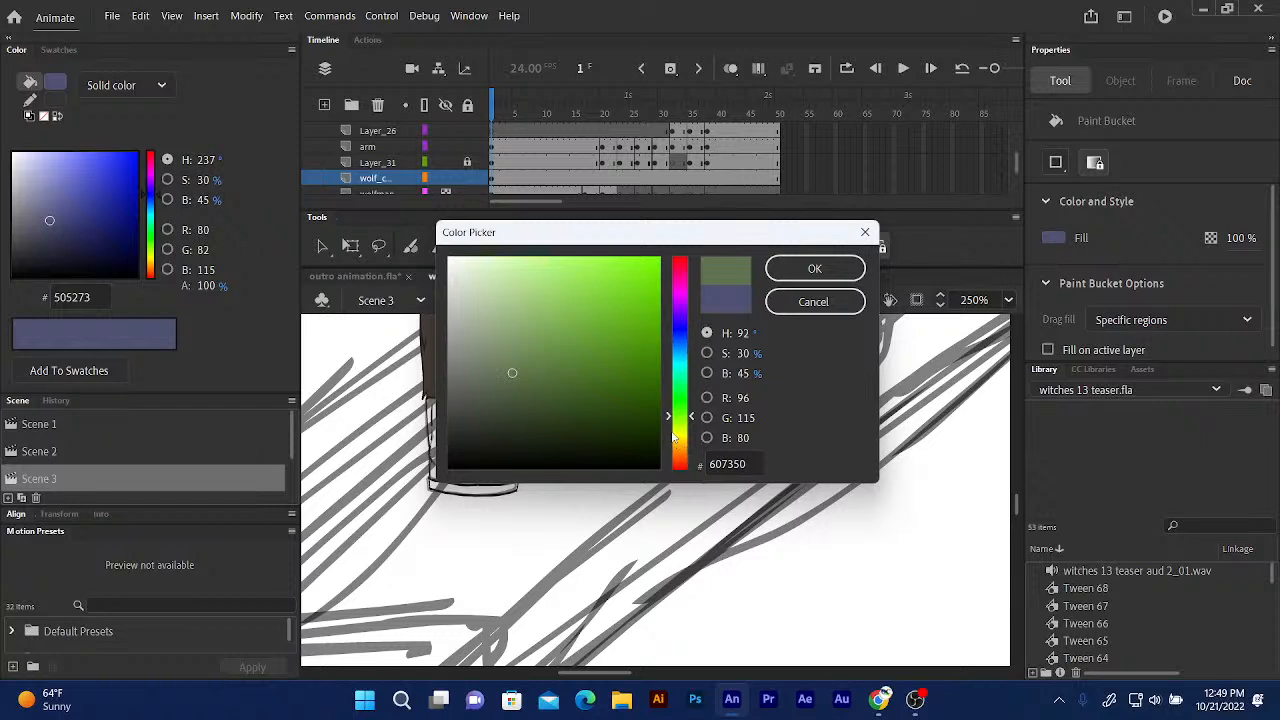
pyautogui.moveTo(677, 432); pyautogui.dragTo(687, 447)
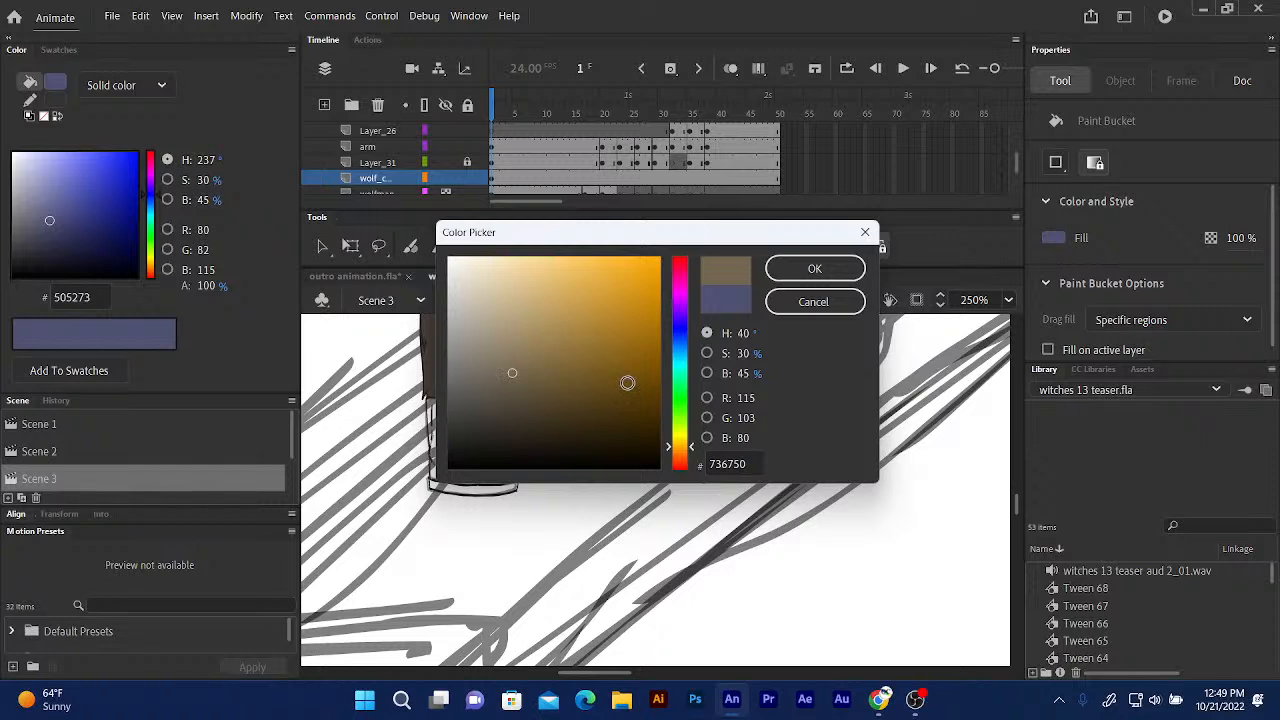
pyautogui.click(681, 383)
pyautogui.moveTo(681, 383); pyautogui.dragTo(680, 356)
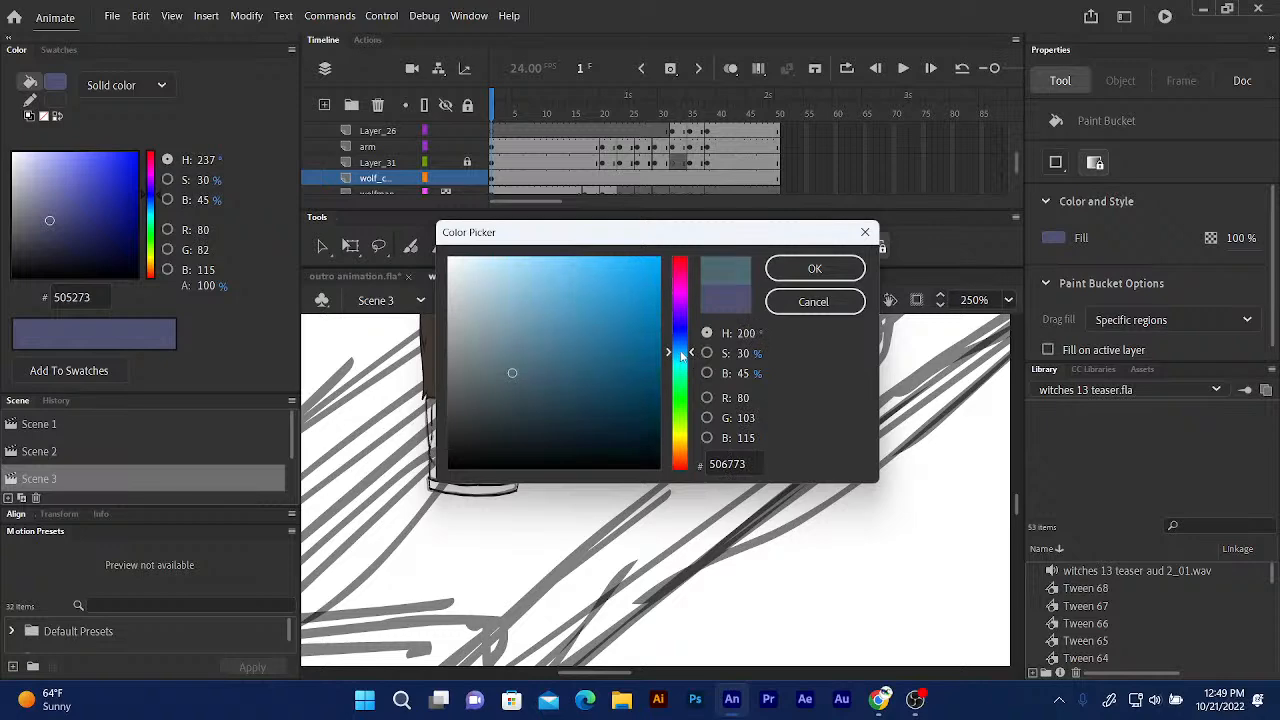
pyautogui.moveTo(681, 357); pyautogui.dragTo(680, 451)
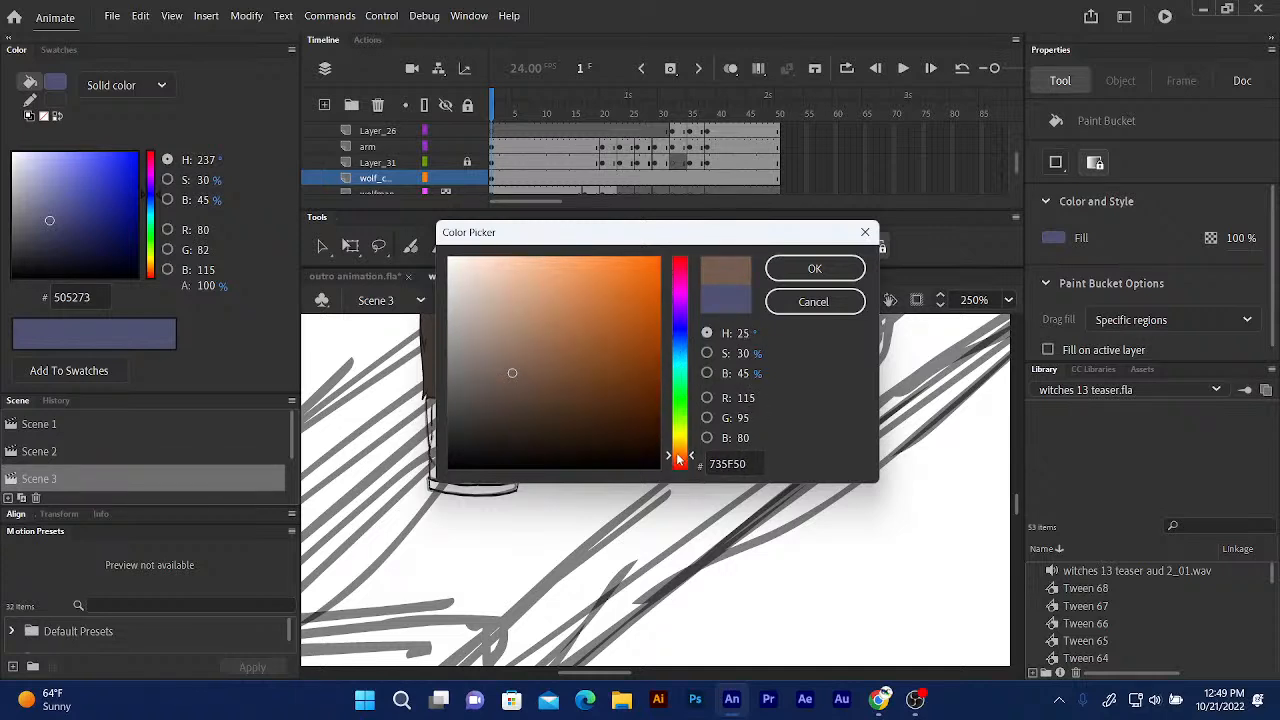
# Set the fill color to orange-brown B8733D and fill the uppers of both boots, leaving the soles white.
pyautogui.click(516, 305)
pyautogui.moveTo(516, 305)
pyautogui.mouseDown()
pyautogui.moveTo(563, 295)
pyautogui.moveTo(568, 328)
pyautogui.moveTo(554, 325)
pyautogui.moveTo(580, 322)
pyautogui.moveTo(602, 282)
pyautogui.moveTo(603, 321)
pyautogui.moveTo(597, 289)
pyautogui.moveTo(589, 315)
pyautogui.mouseUp()
pyautogui.click(813, 268)
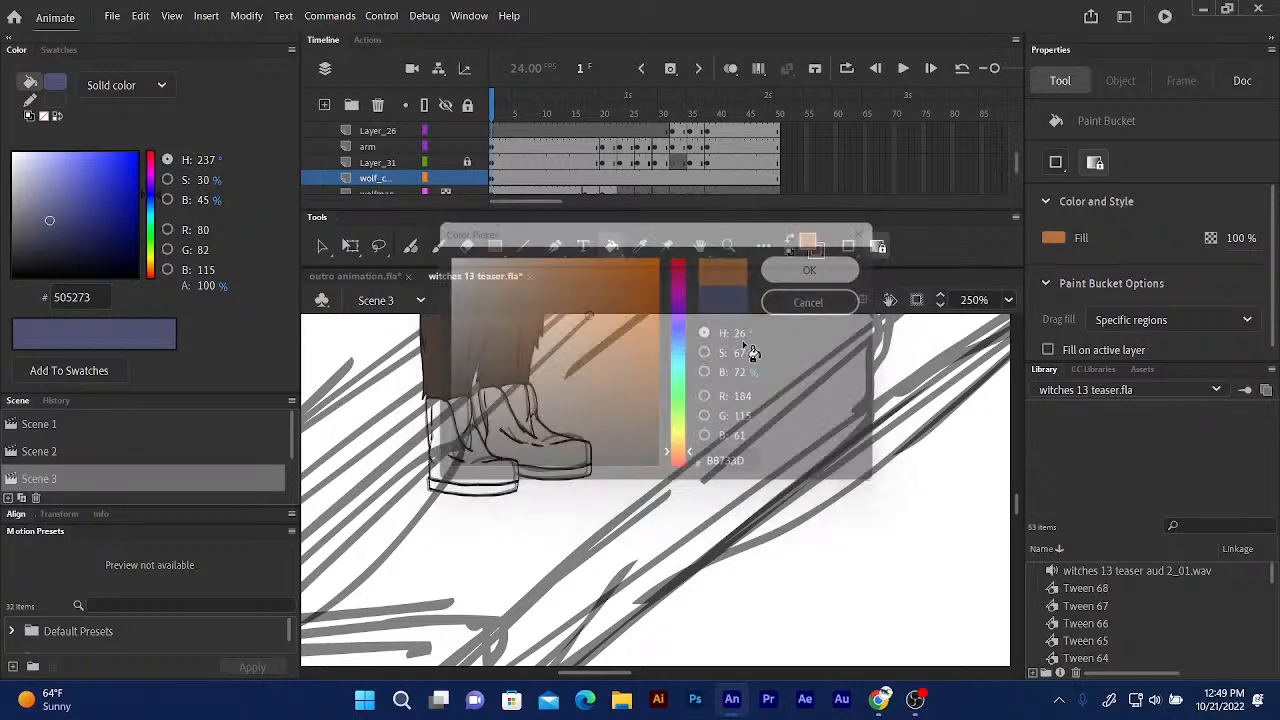
pyautogui.click(483, 478)
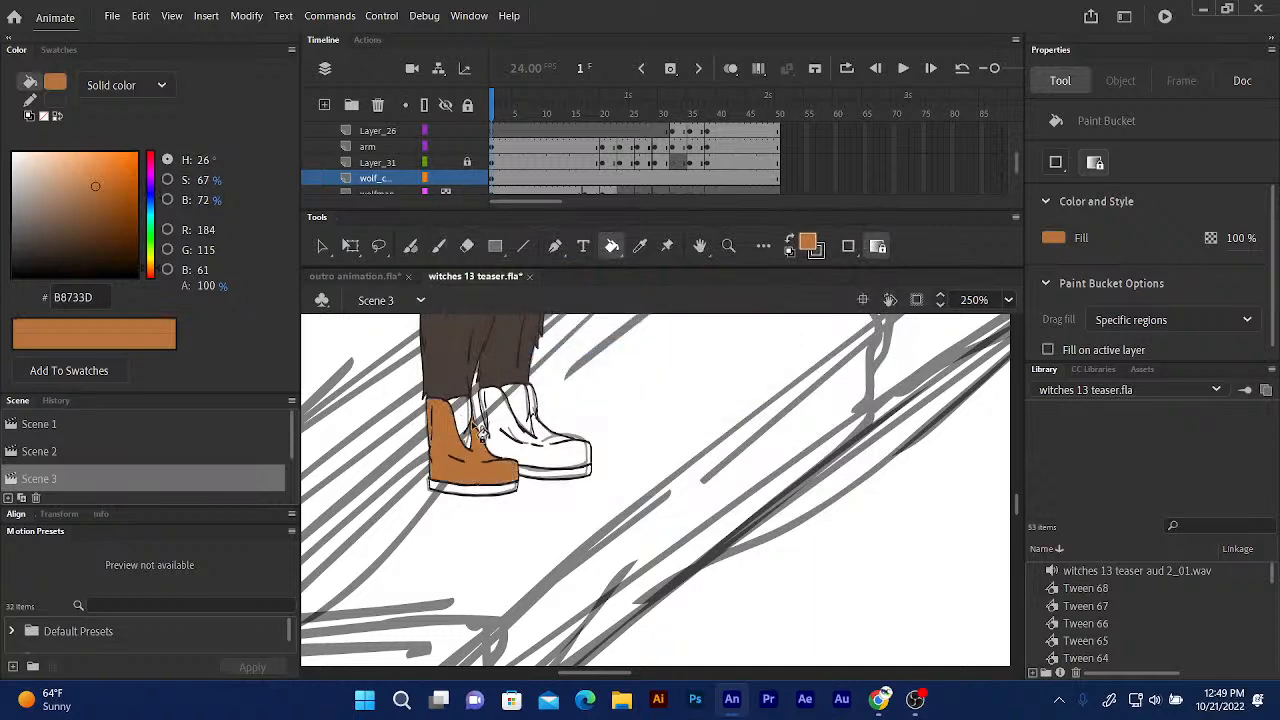
pyautogui.click(555, 460)
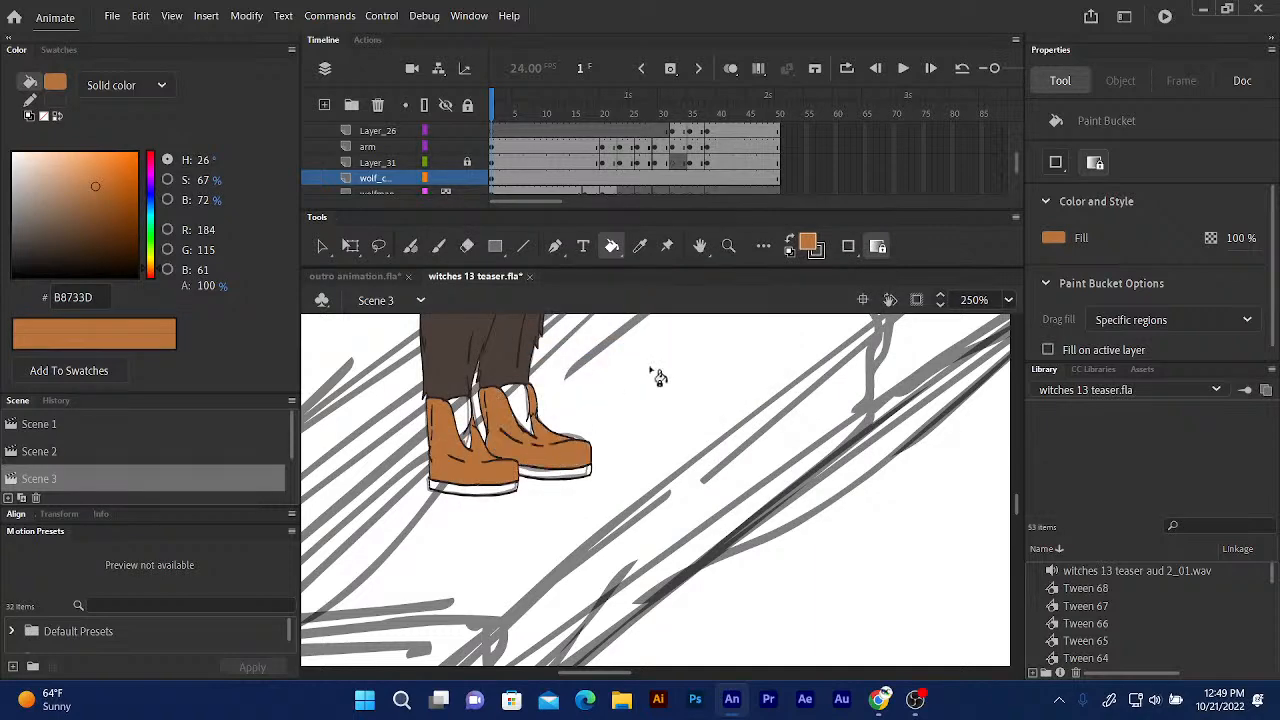
# Set the fill color to the lighter orange D0905E and fill the tongues and white soles of both boots.
pyautogui.click(810, 244)
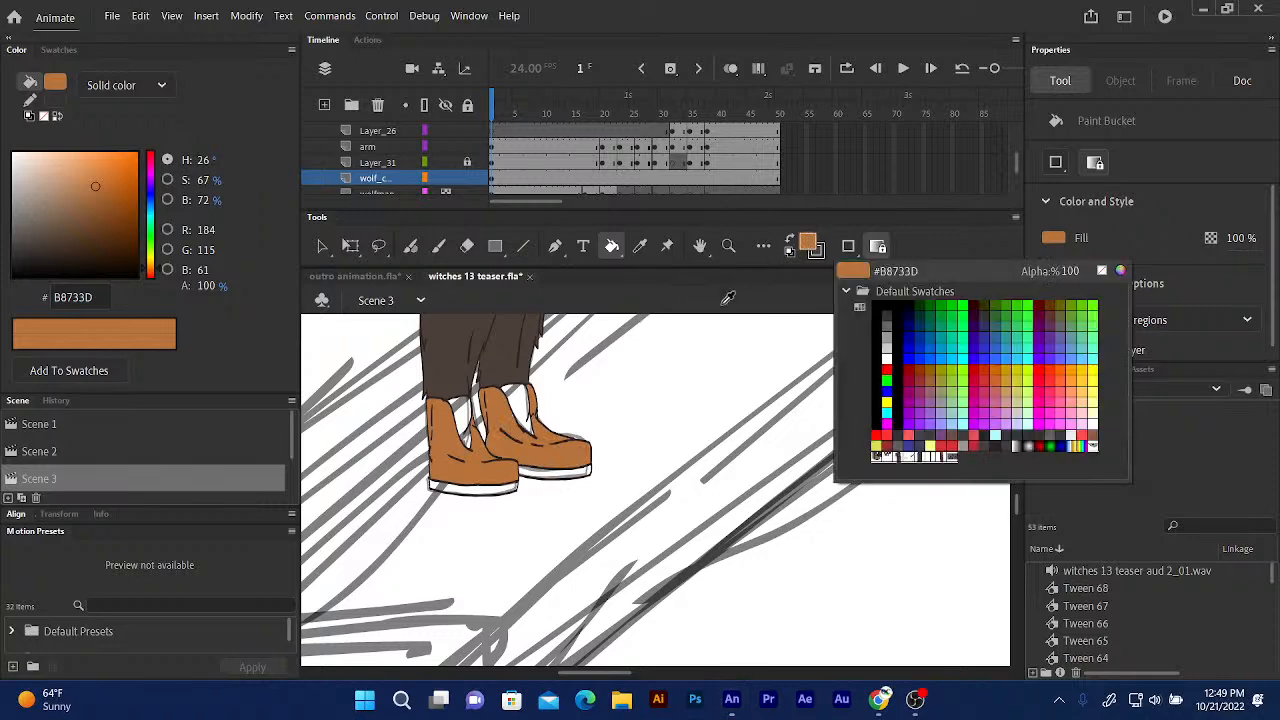
pyautogui.click(1121, 270)
pyautogui.moveTo(595, 324); pyautogui.dragTo(564, 295)
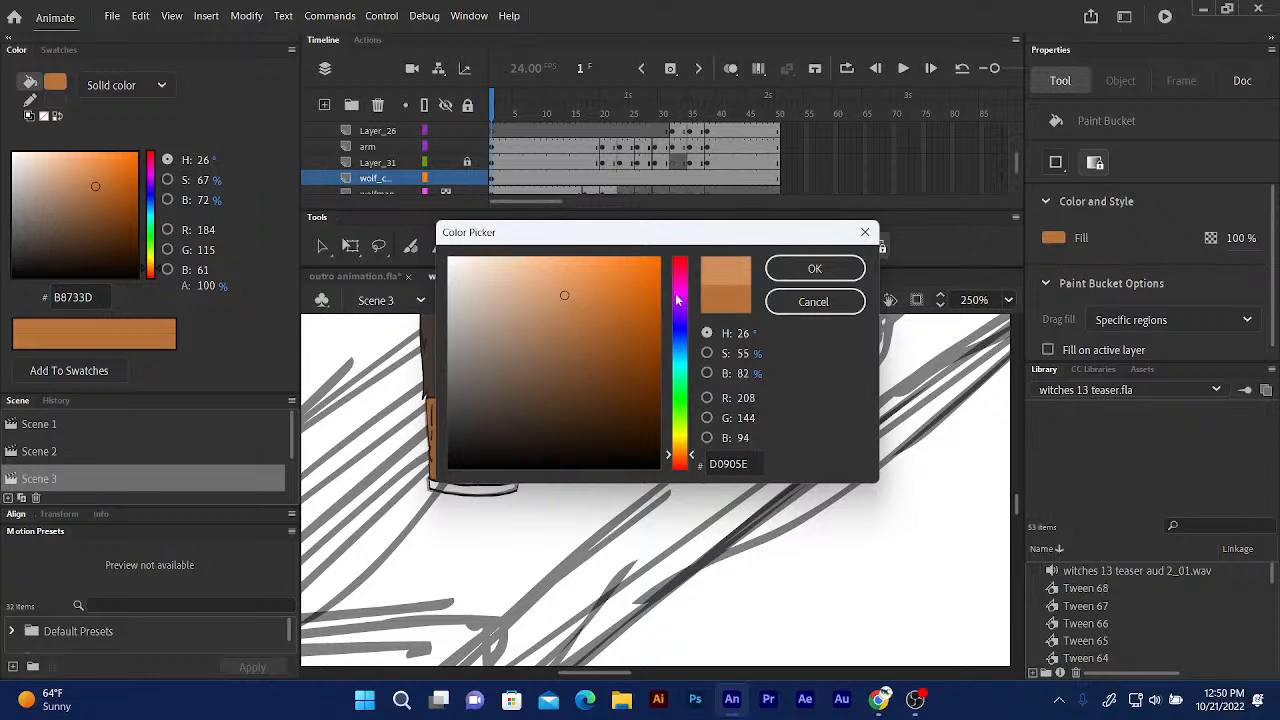
pyautogui.click(791, 270)
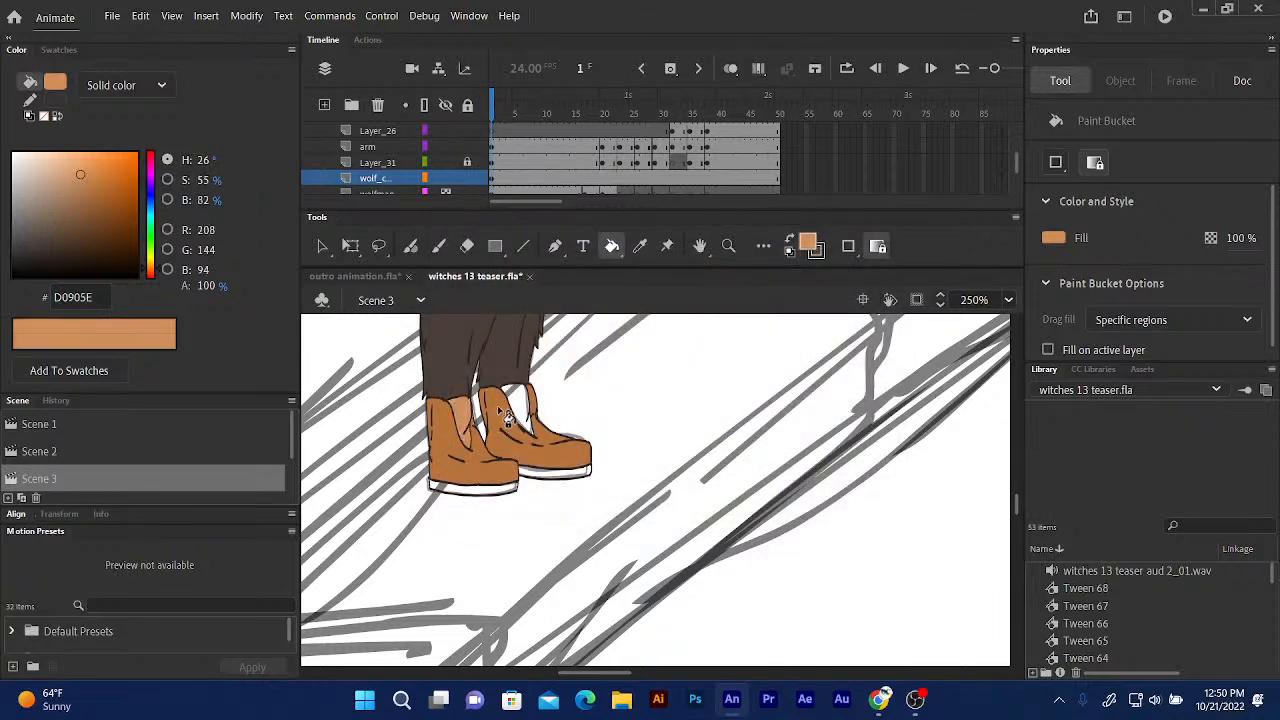
pyautogui.click(550, 474)
pyautogui.click(466, 494)
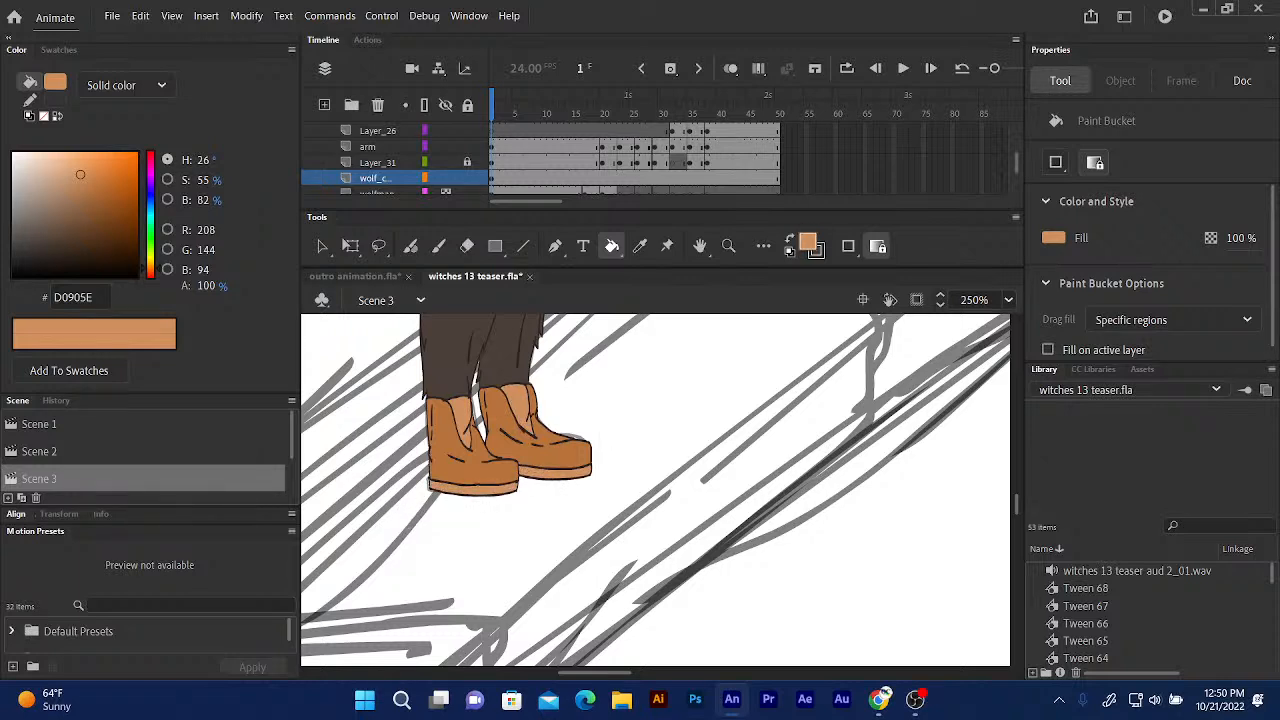
# Lighten the fill color to DBA377 and refill the soles of both boots with it.
pyautogui.click(808, 246)
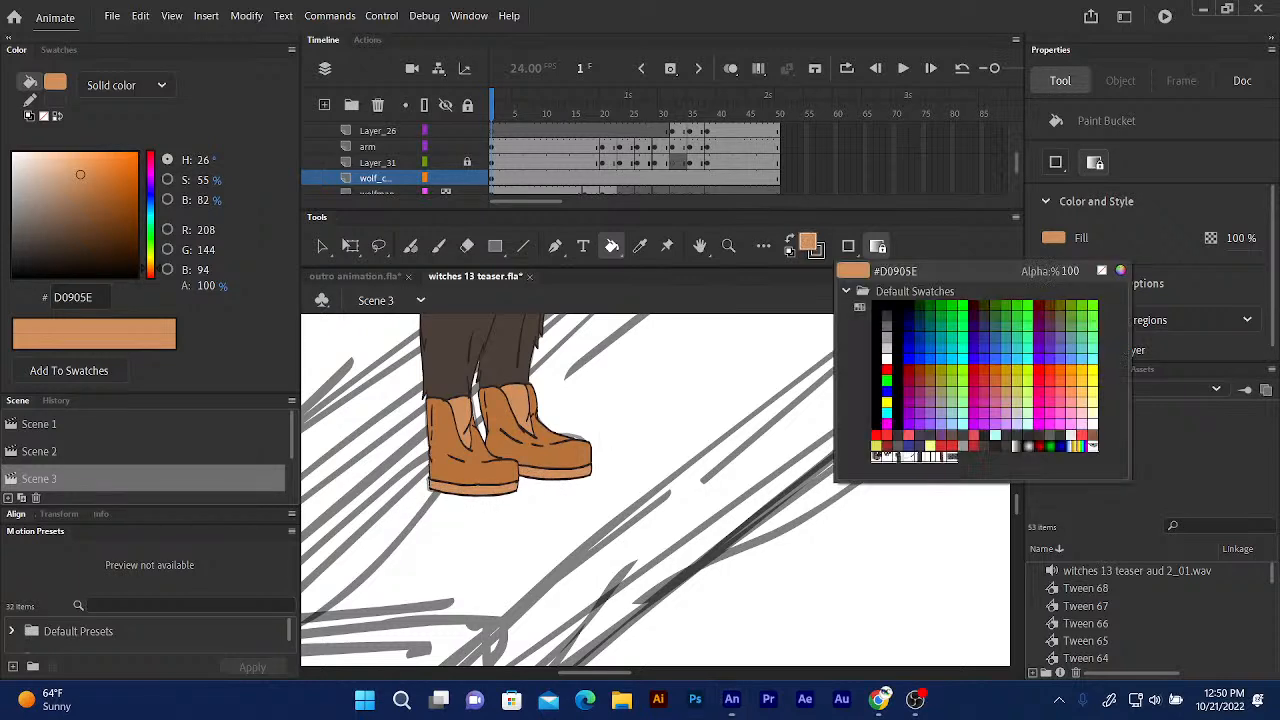
pyautogui.click(1121, 272)
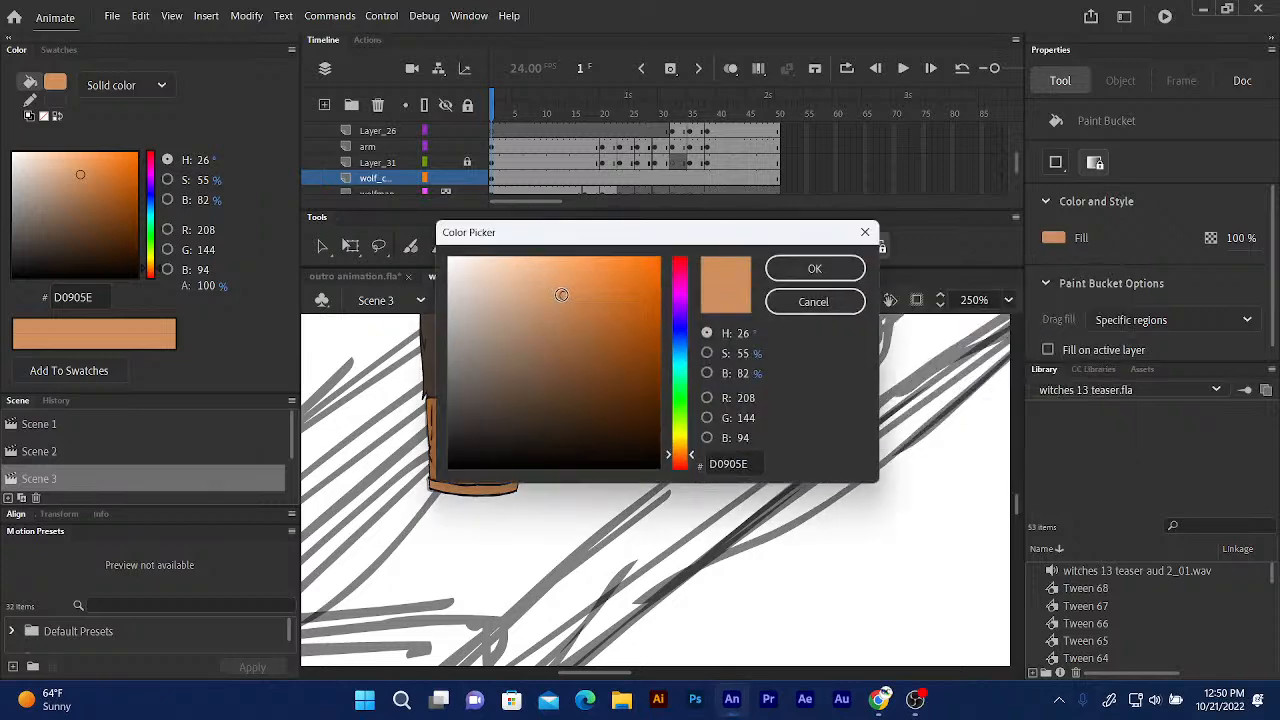
pyautogui.click(546, 288)
pyautogui.click(814, 268)
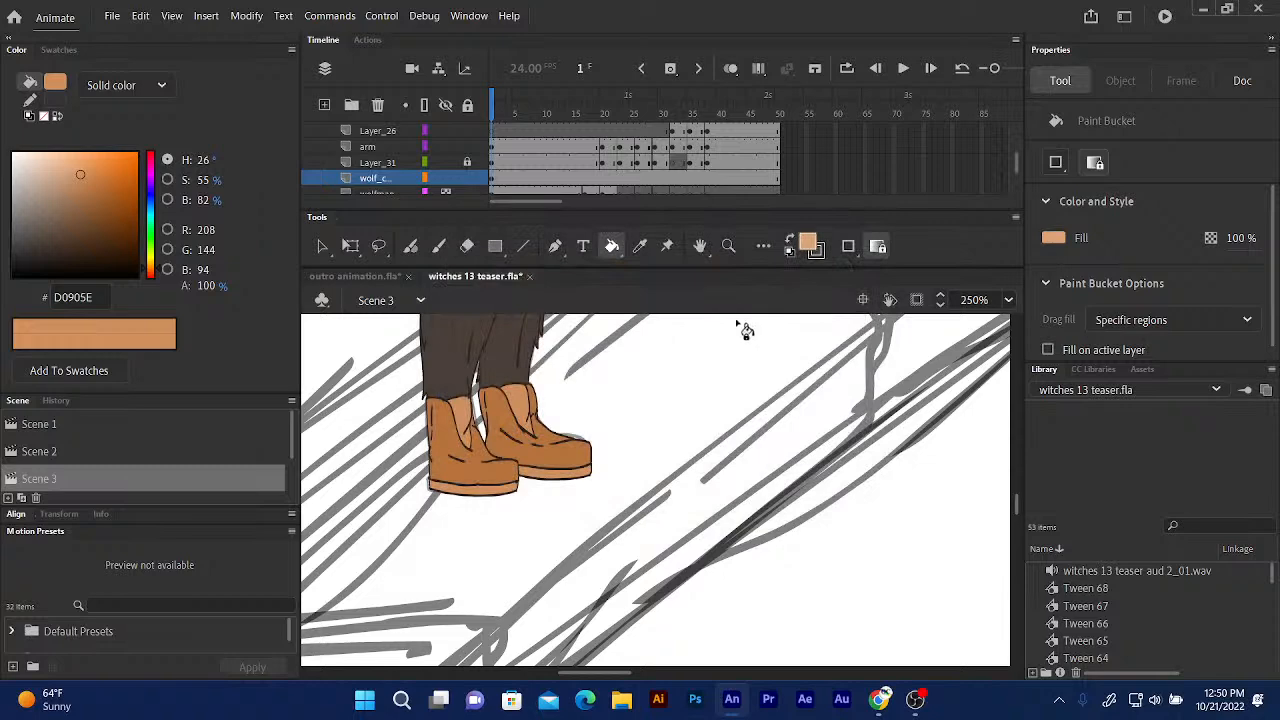
pyautogui.click(474, 489)
pyautogui.click(560, 478)
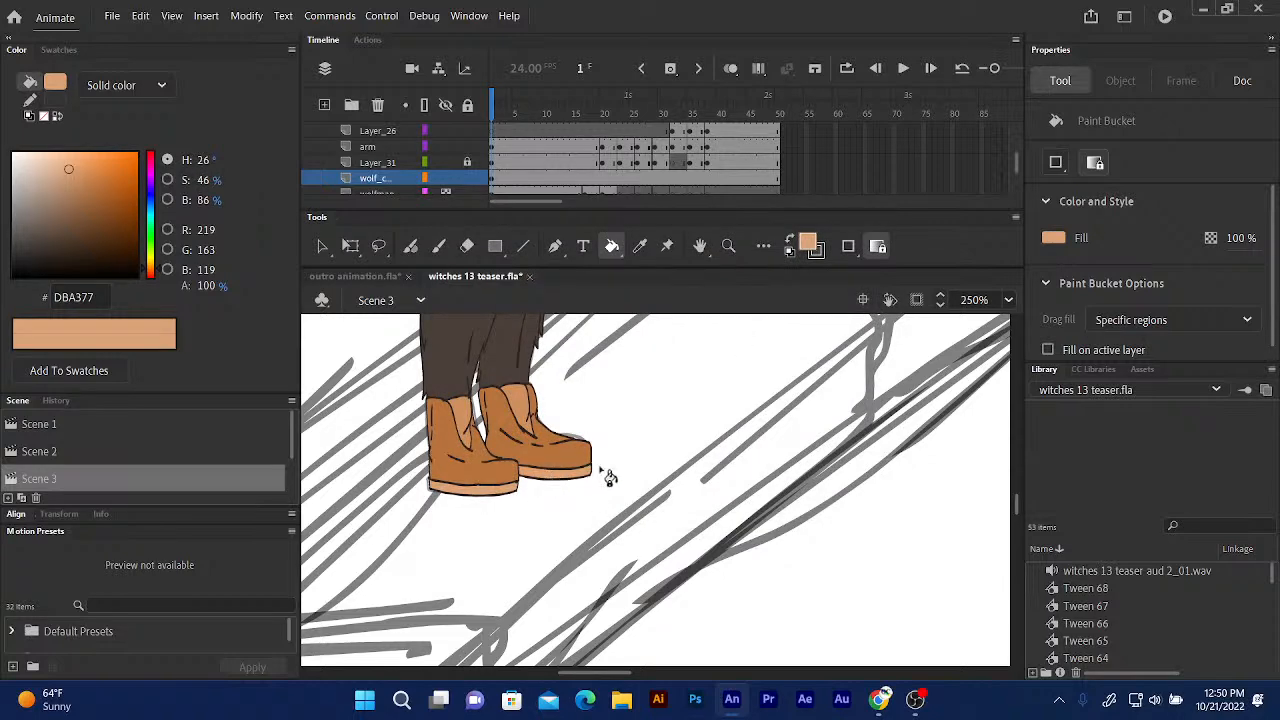
# Examine the wolf man's coloring from his boots and legs up to his shorts, shirt, arms and head.
pyautogui.moveTo(618, 380); pyautogui.dragTo(634, 570)
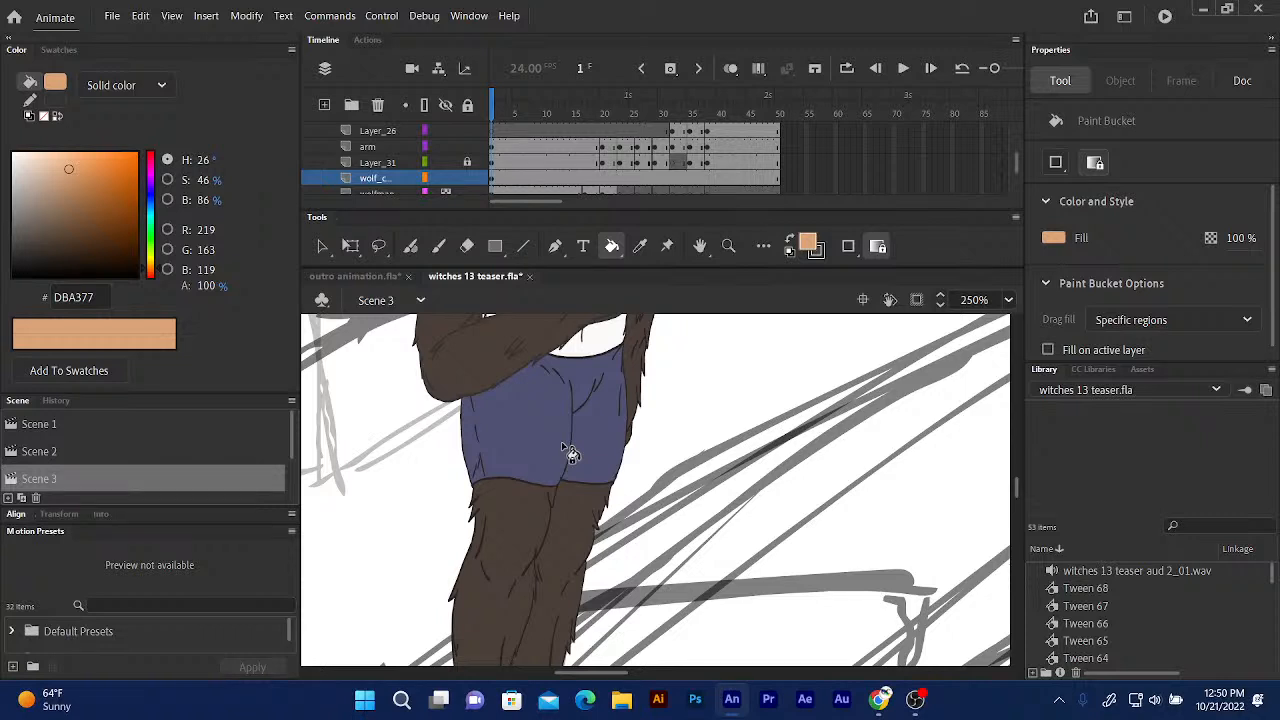
pyautogui.scroll(-5, 563, 447)
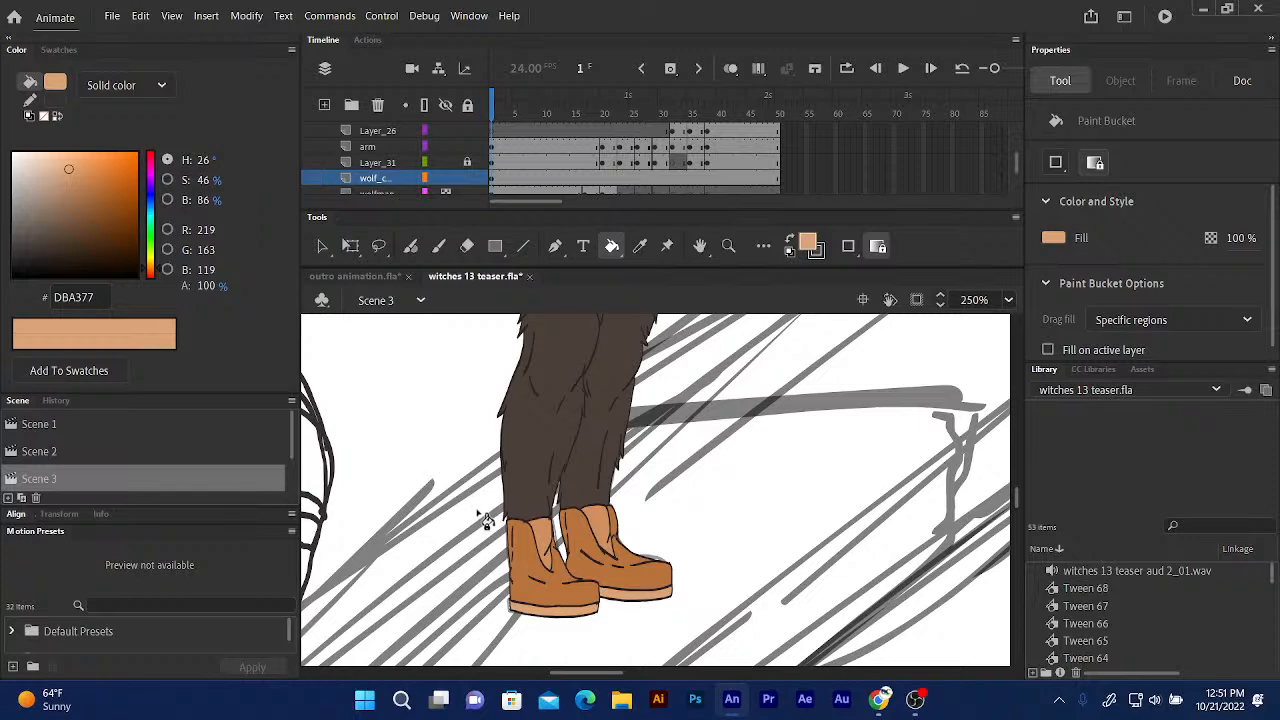
pyautogui.scroll(5, 480, 514)
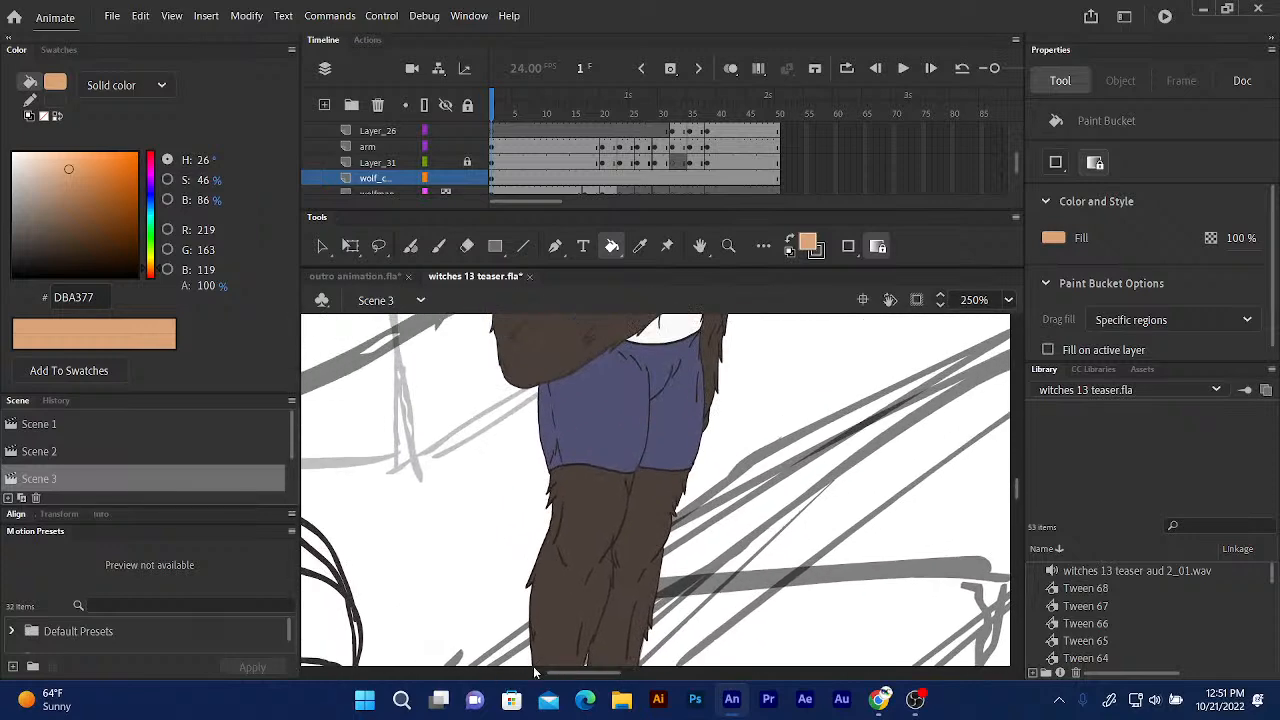
pyautogui.scroll(5, 480, 455)
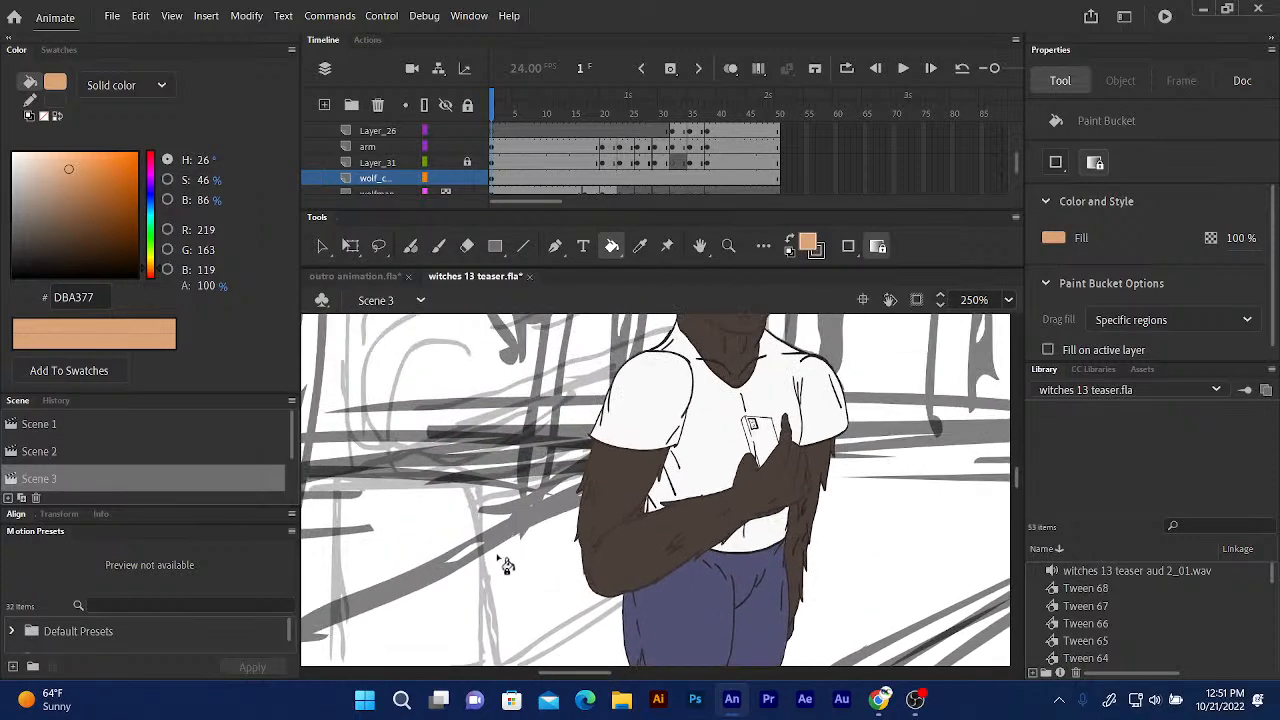
pyautogui.hscroll(2, 508, 540)
pyautogui.scroll(3, 505, 500)
pyautogui.scroll(-5, 494, 420)
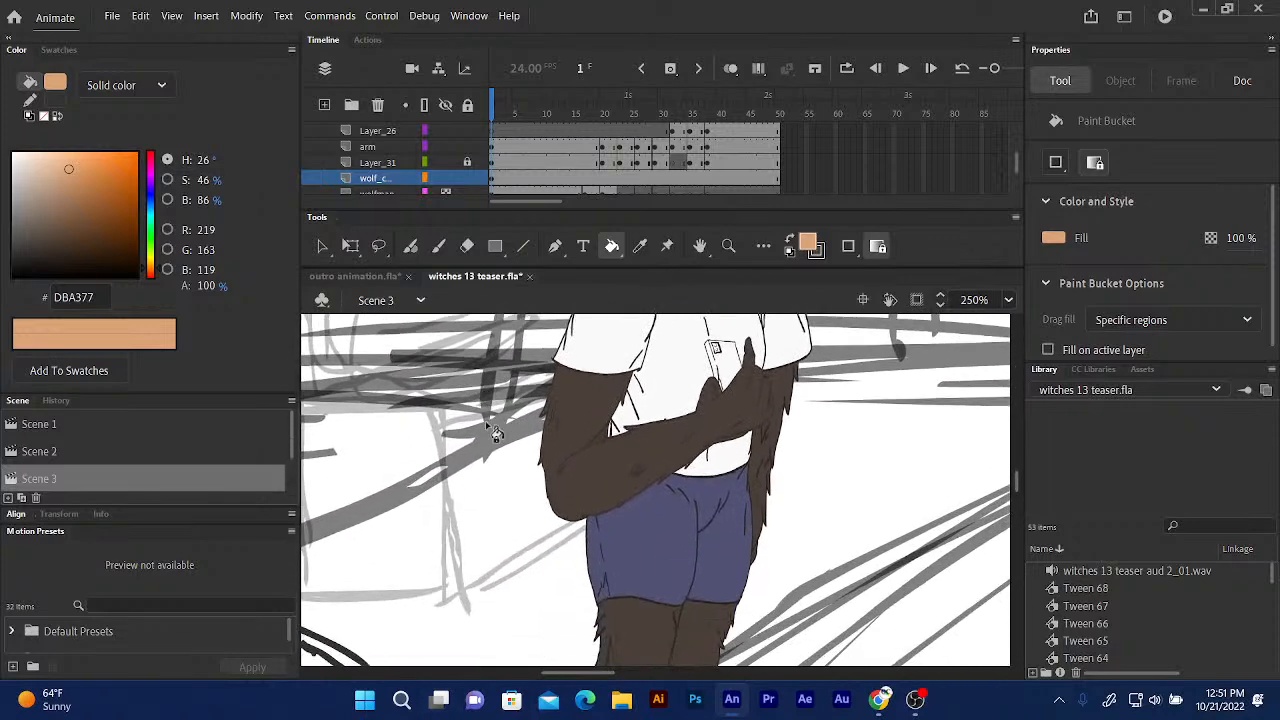
pyautogui.scroll(-5, 474, 500)
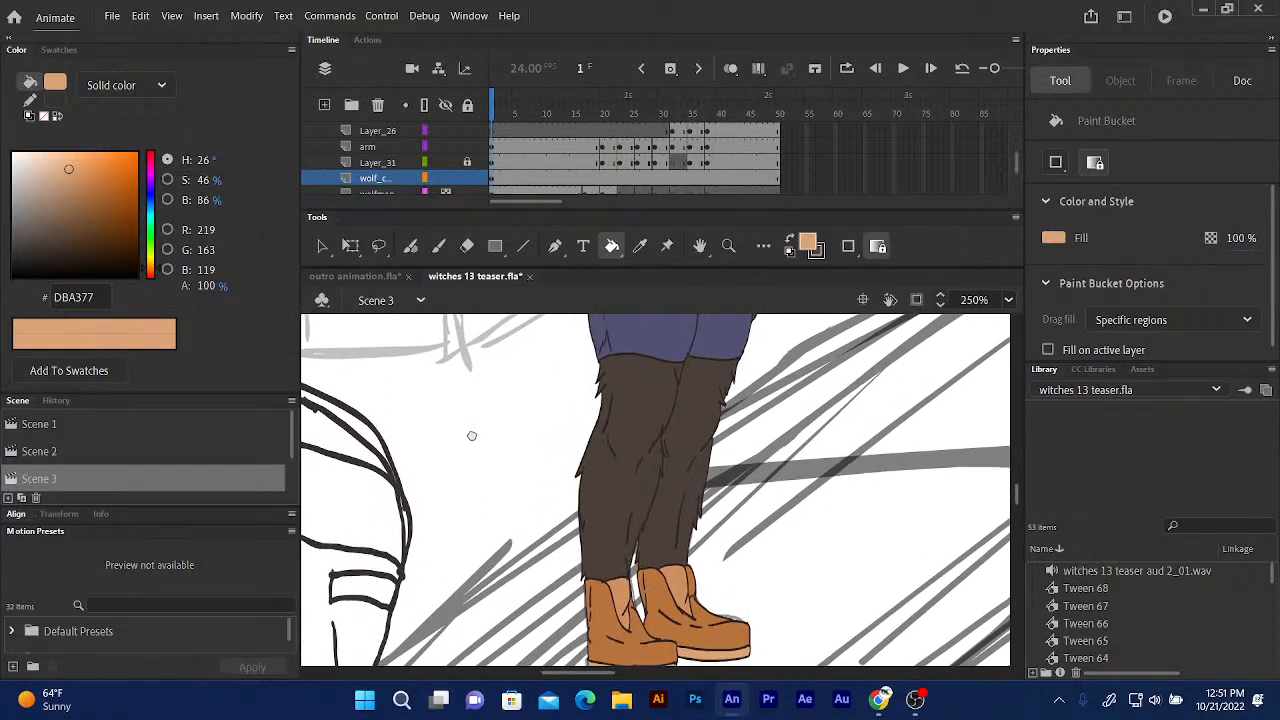
pyautogui.scroll(4, 480, 480)
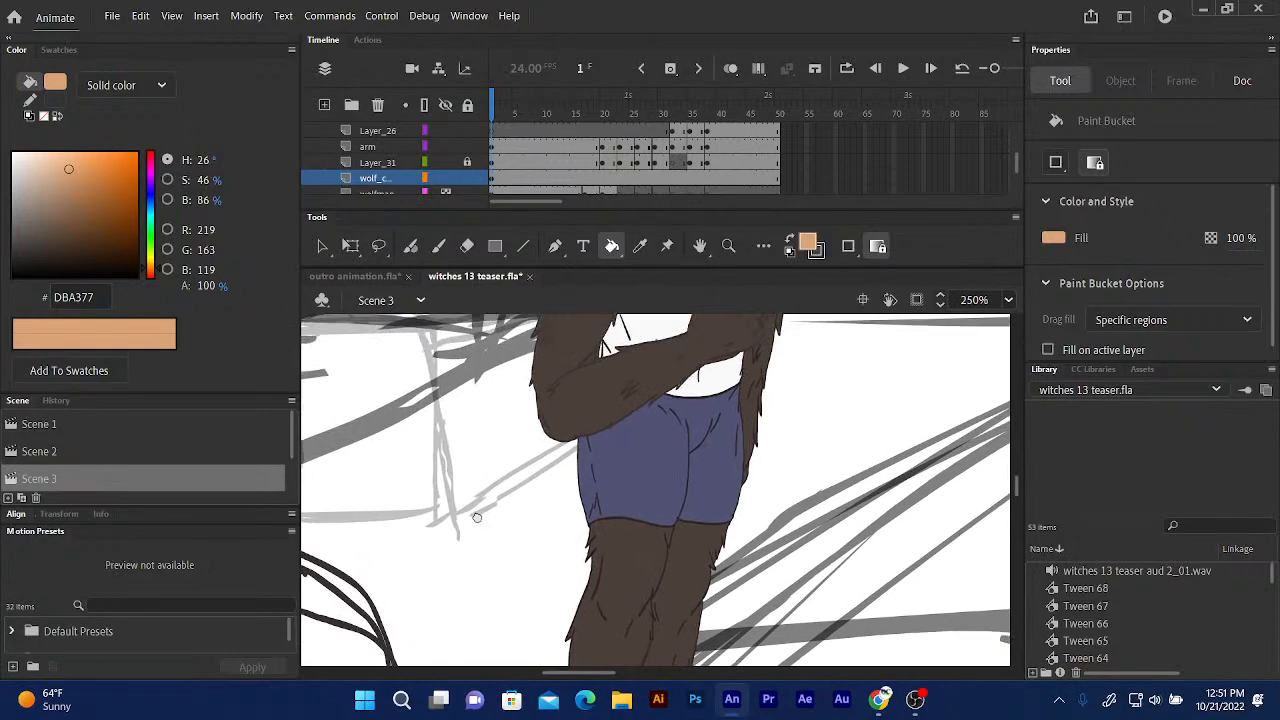
pyautogui.scroll(5, 479, 509)
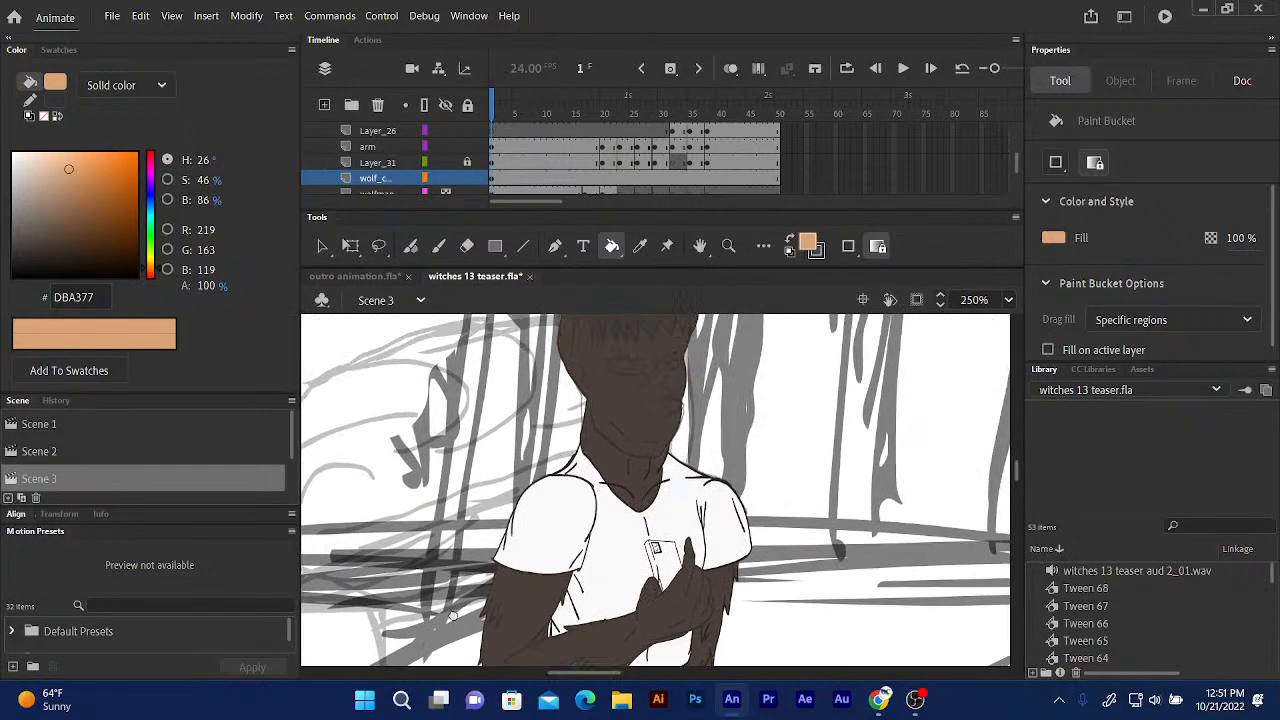
pyautogui.scroll(2, 458, 605)
pyautogui.scroll(-4, 430, 560)
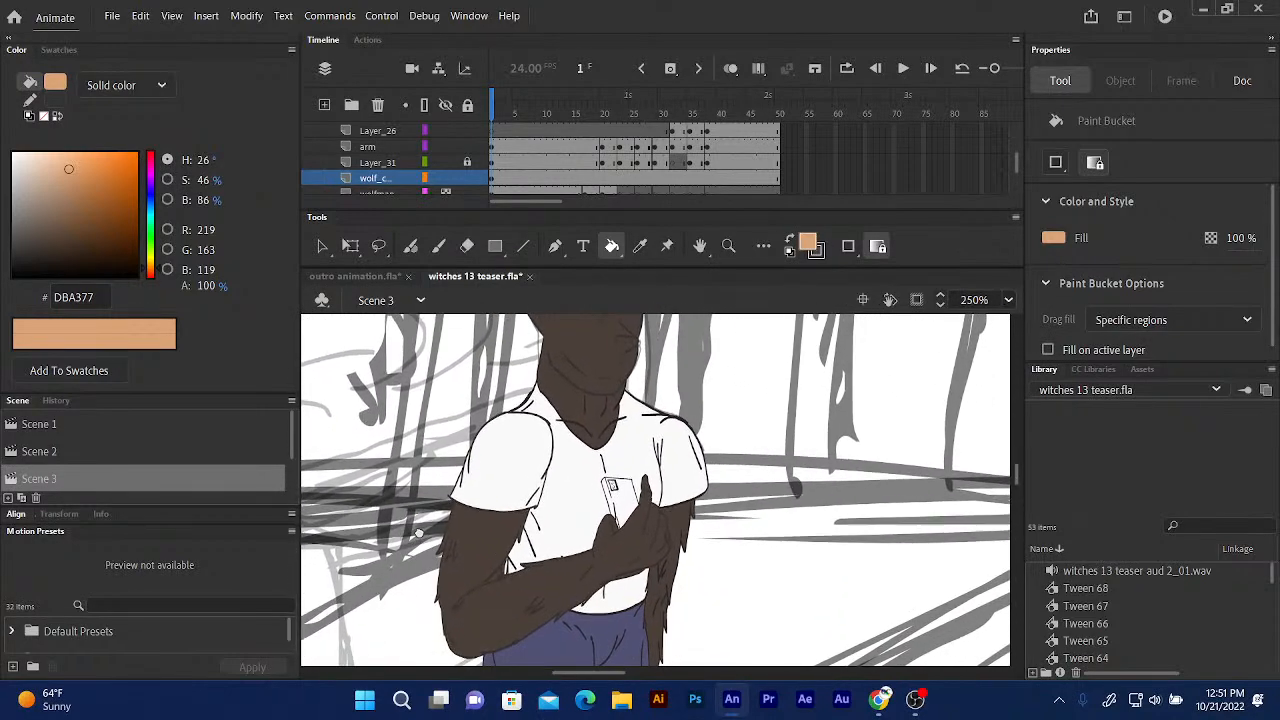
pyautogui.scroll(1, 440, 540)
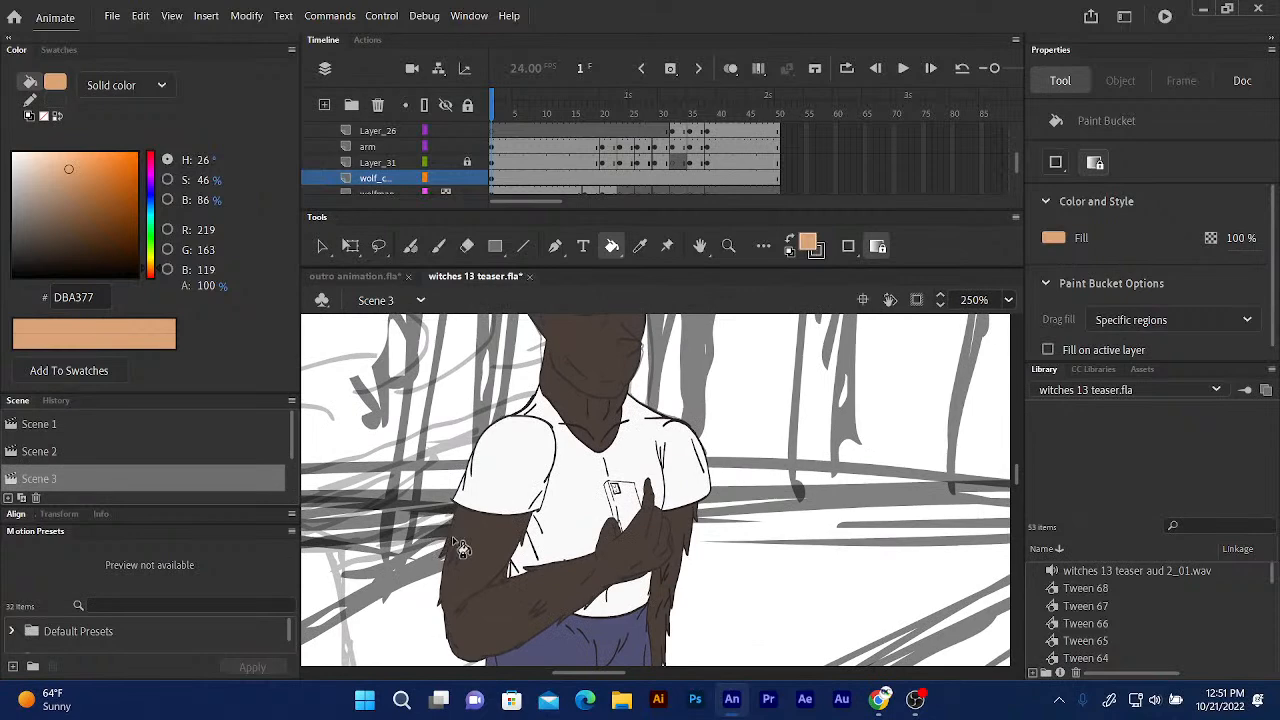